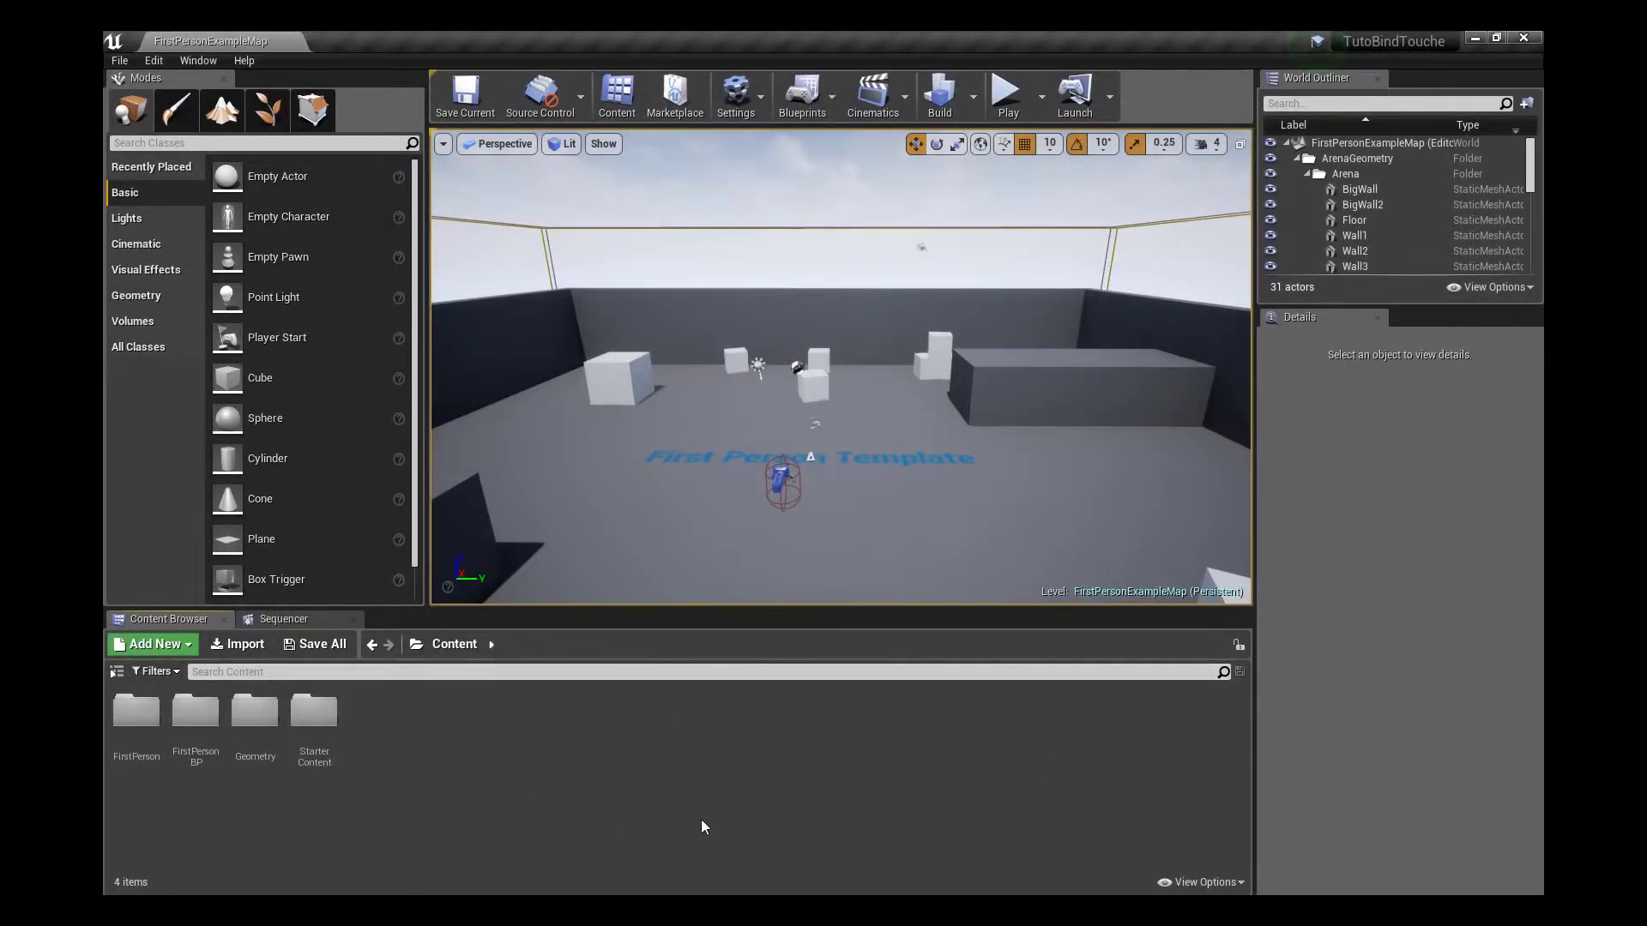
Create a new folder named HUD in the Content Browser
right_click(415, 732)
left_click(479, 244)
type("HU")
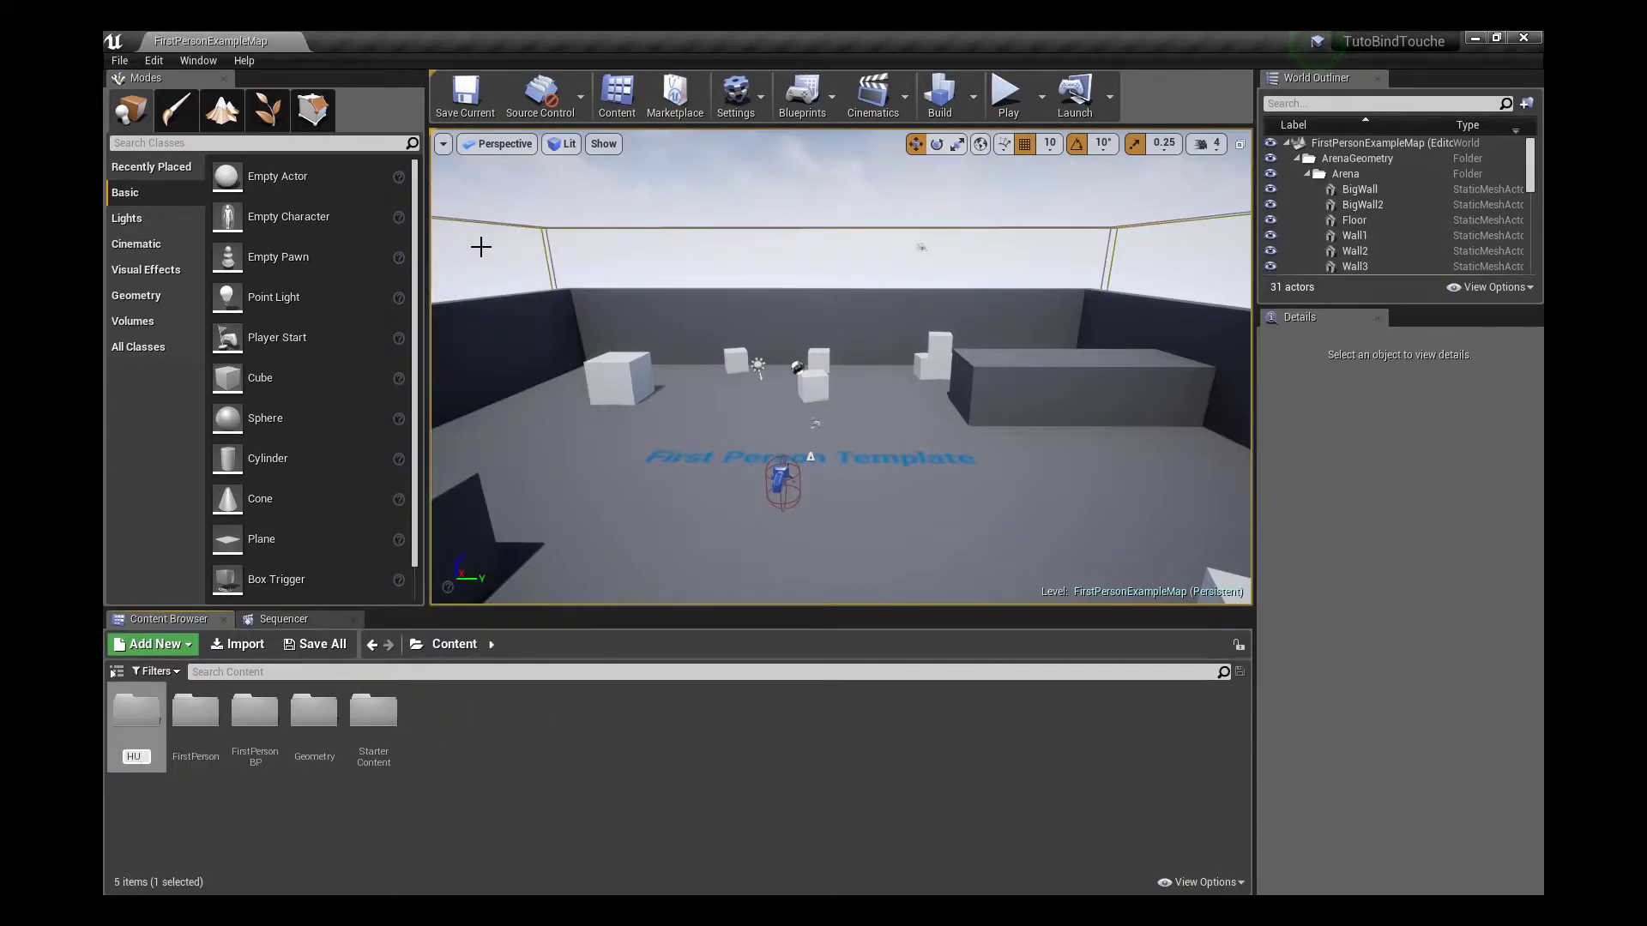
type("D")
key("Return")
Inside HUD, create a Widget Blueprint named W_Touche and open it
double_click(331, 711)
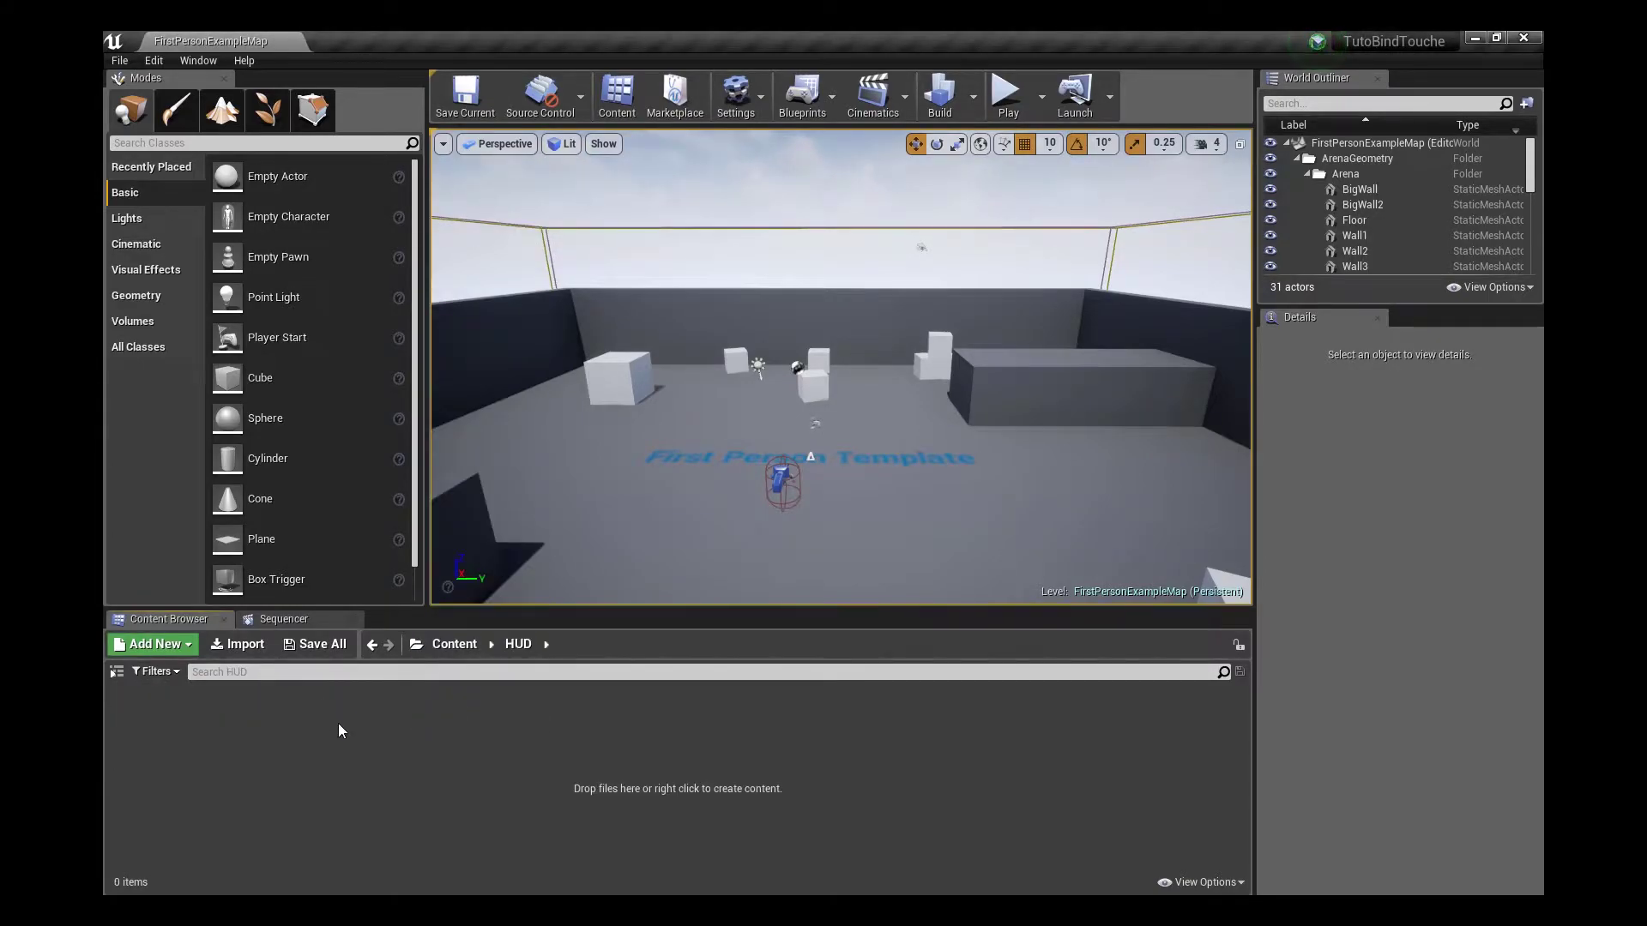
right_click(337, 721)
mouse_move(434, 710)
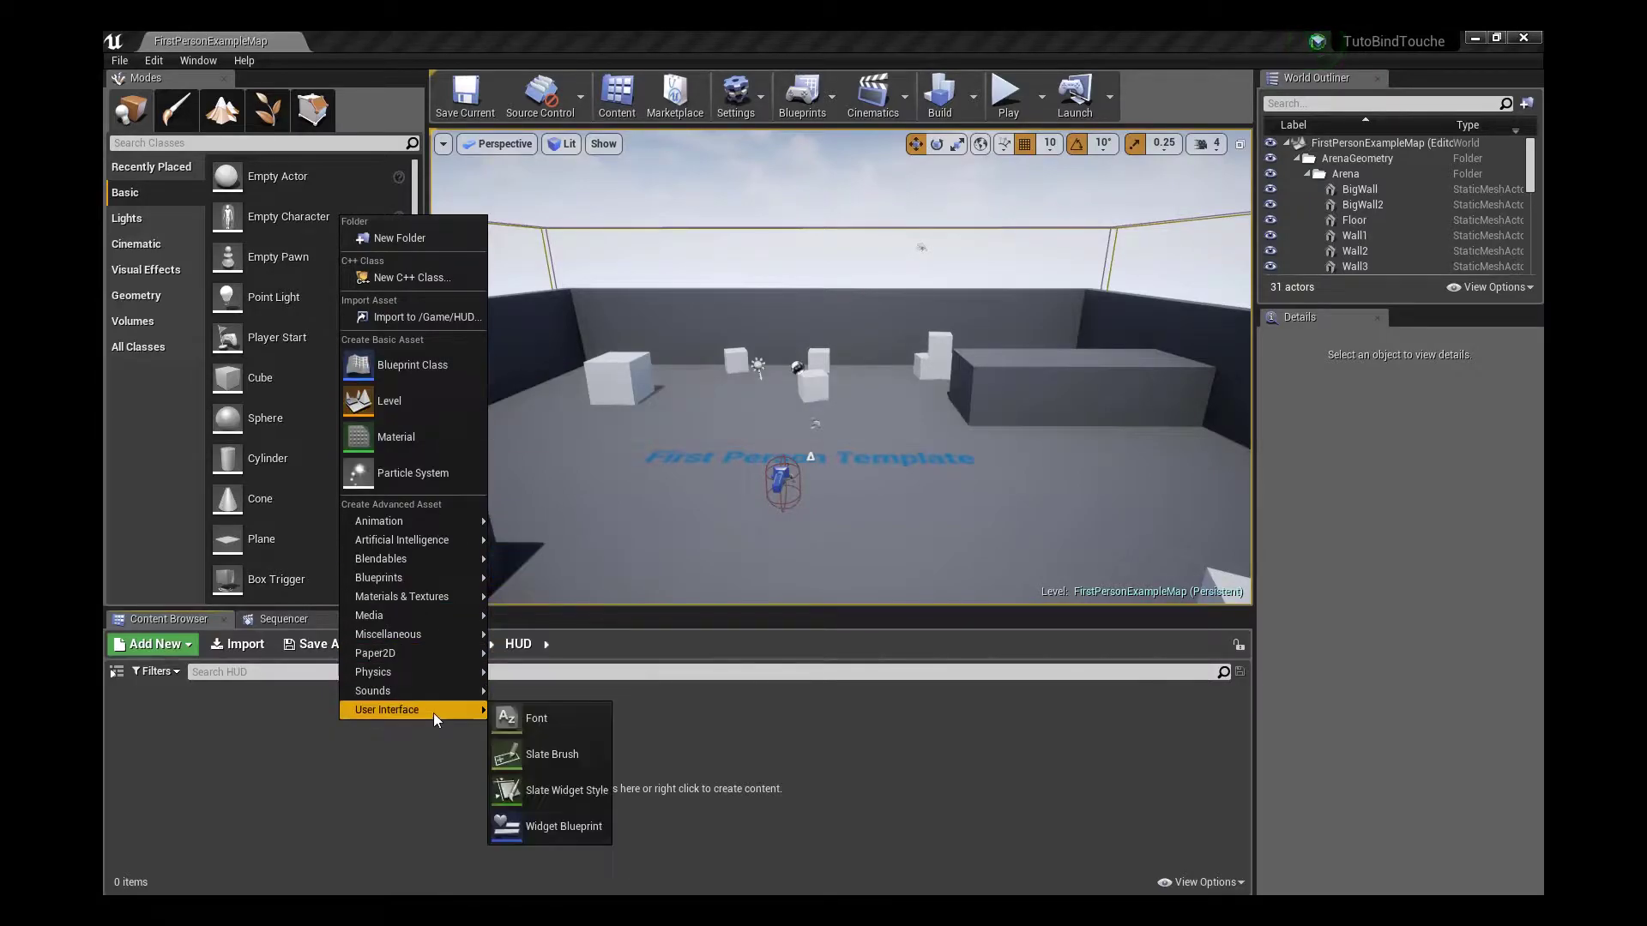
left_click(549, 824)
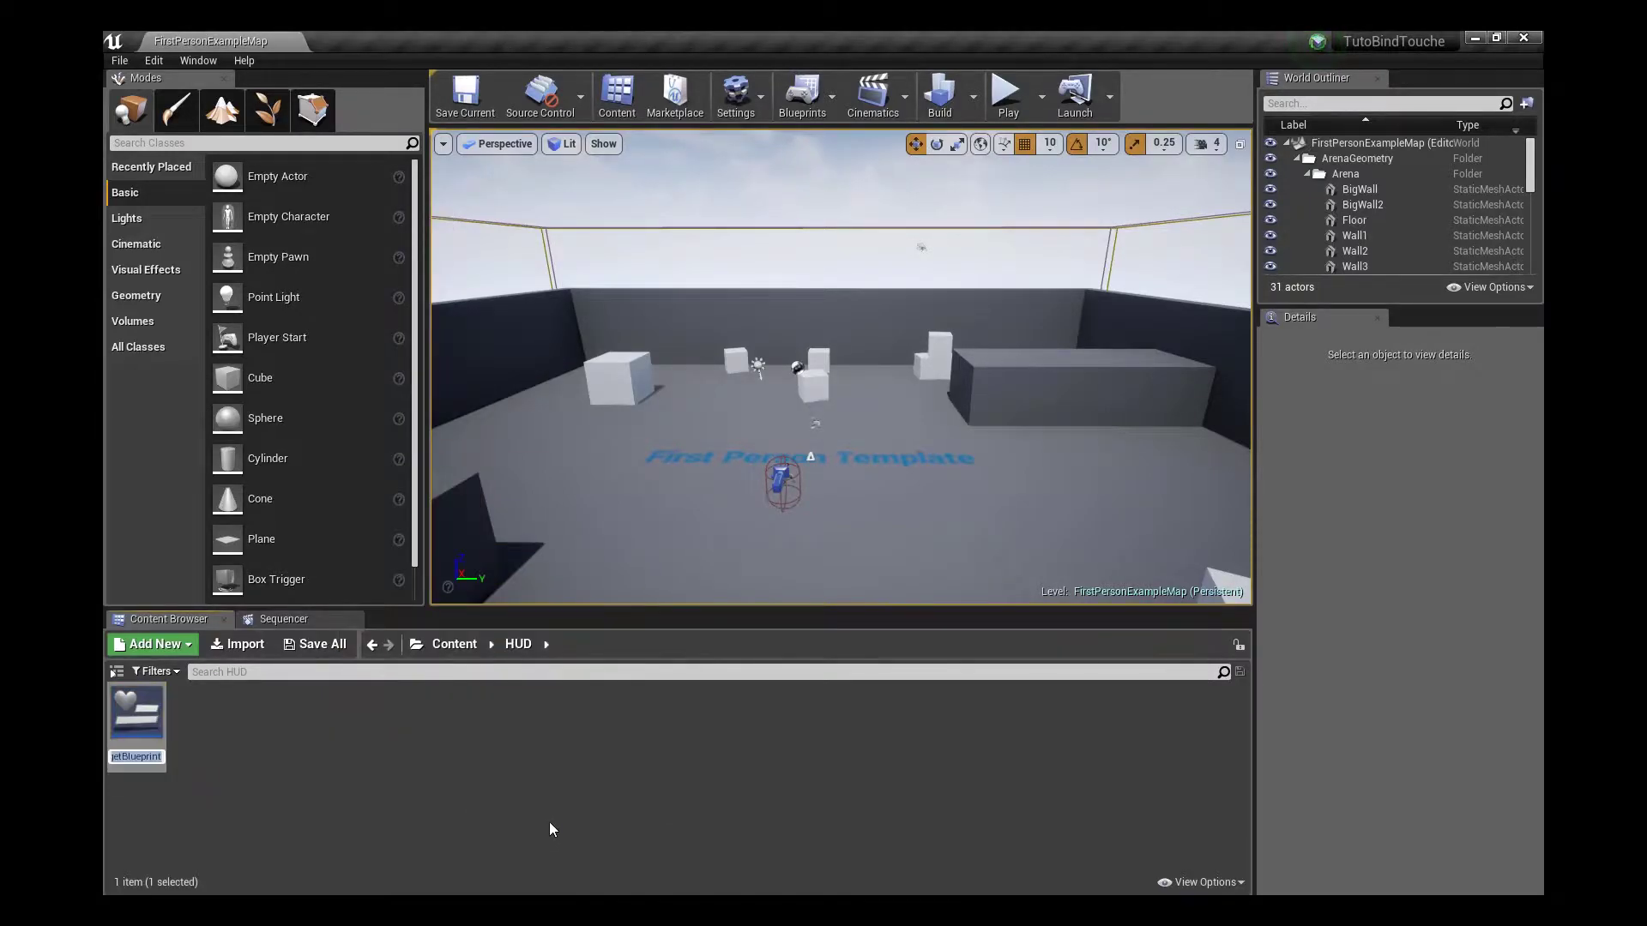
type("W_Touche")
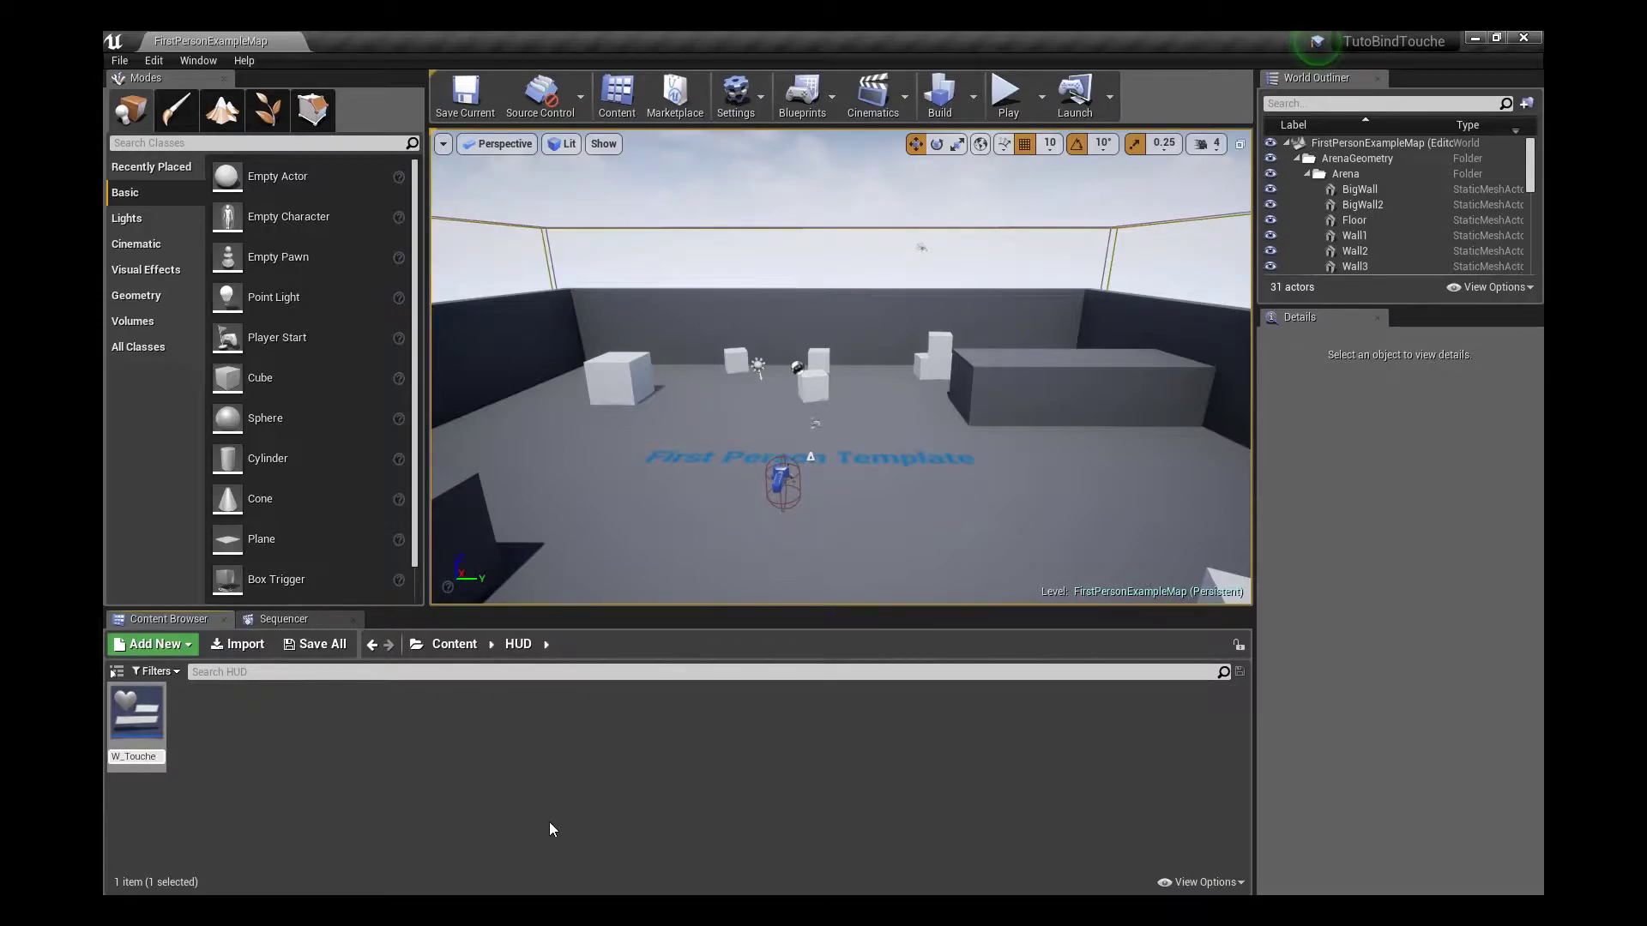
key("Return")
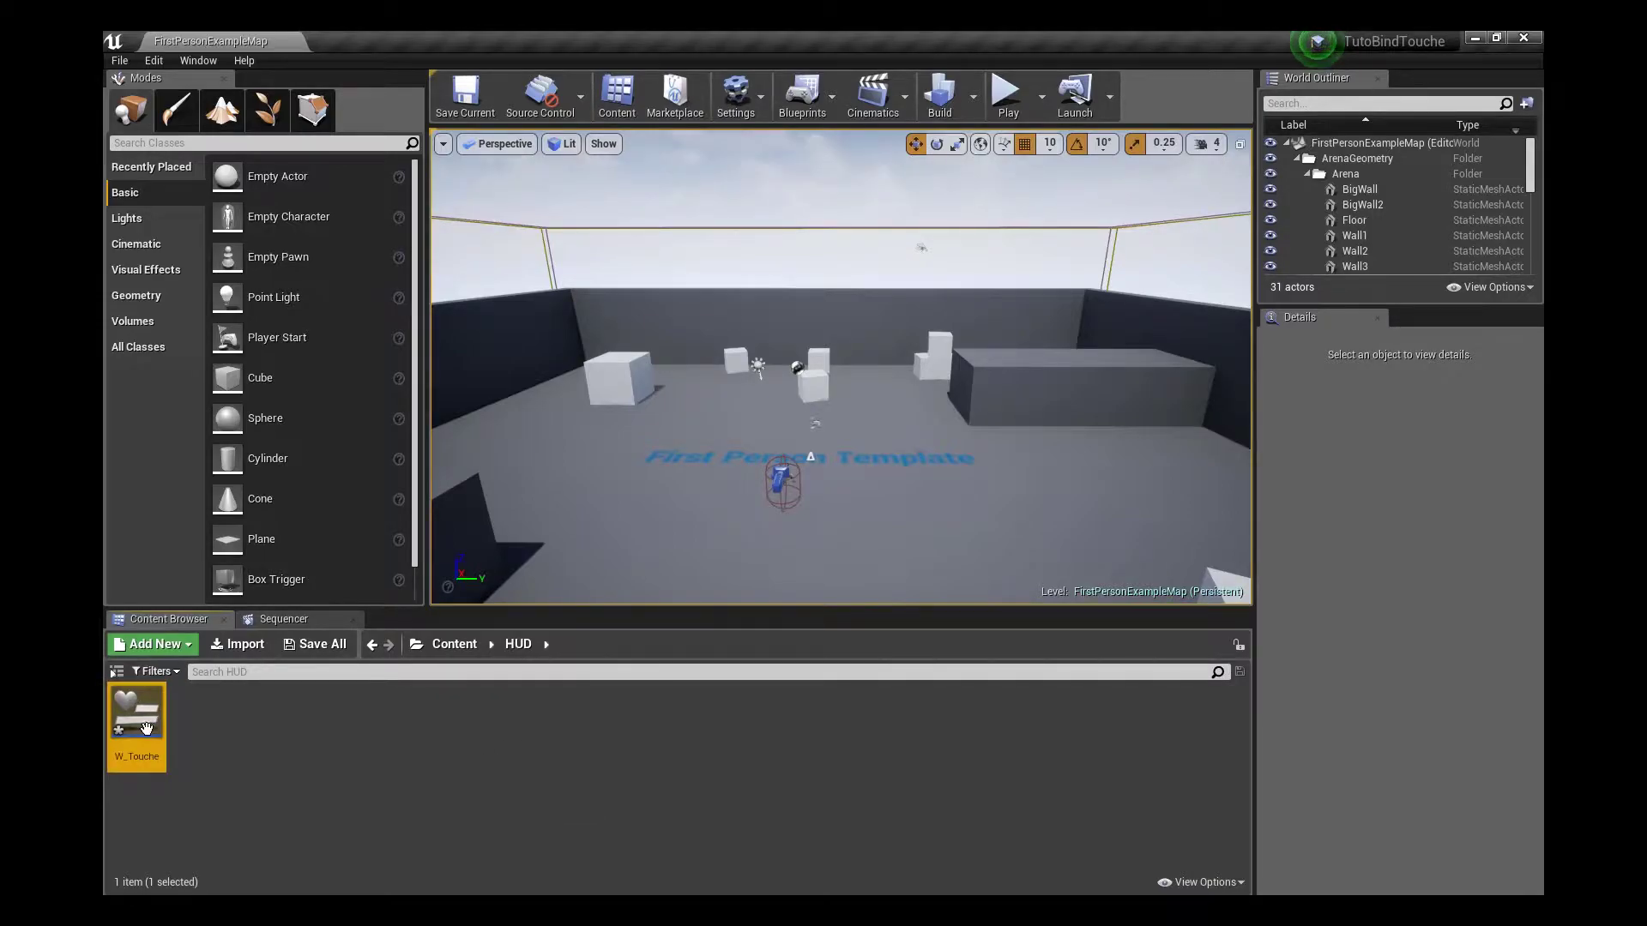
double_click(138, 716)
Switch the designer preview to a custom size with width 1920
left_click(1095, 160)
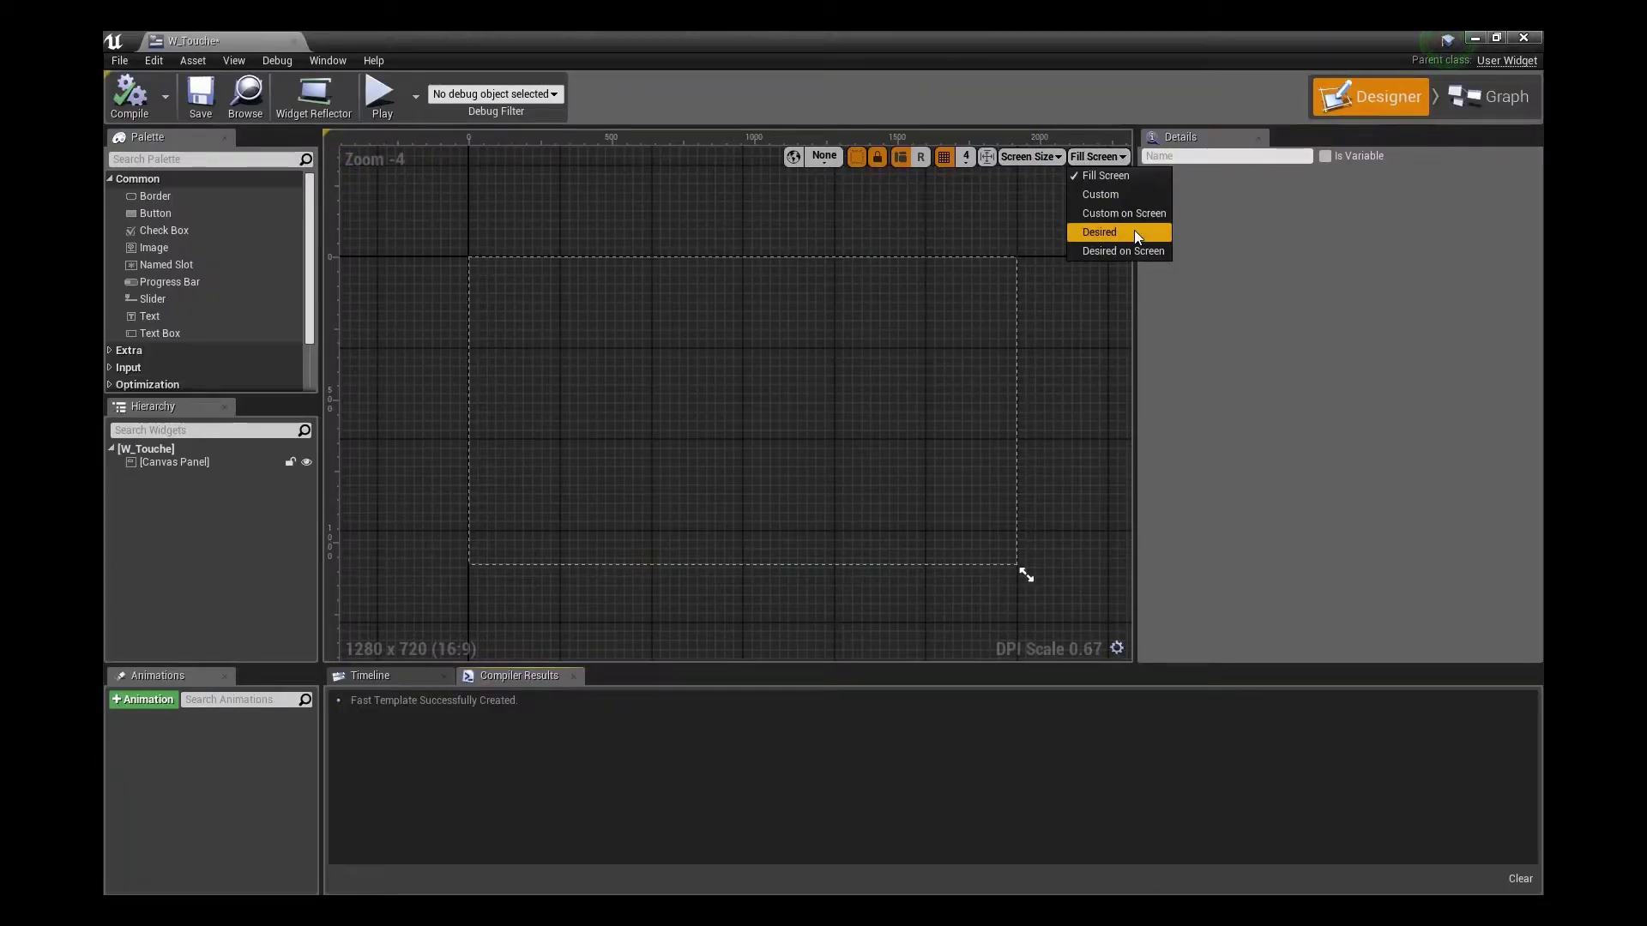
left_click(1118, 194)
left_click_drag(1025, 158, 1016, 158)
key("Return")
double_click(1011, 157)
type("108")
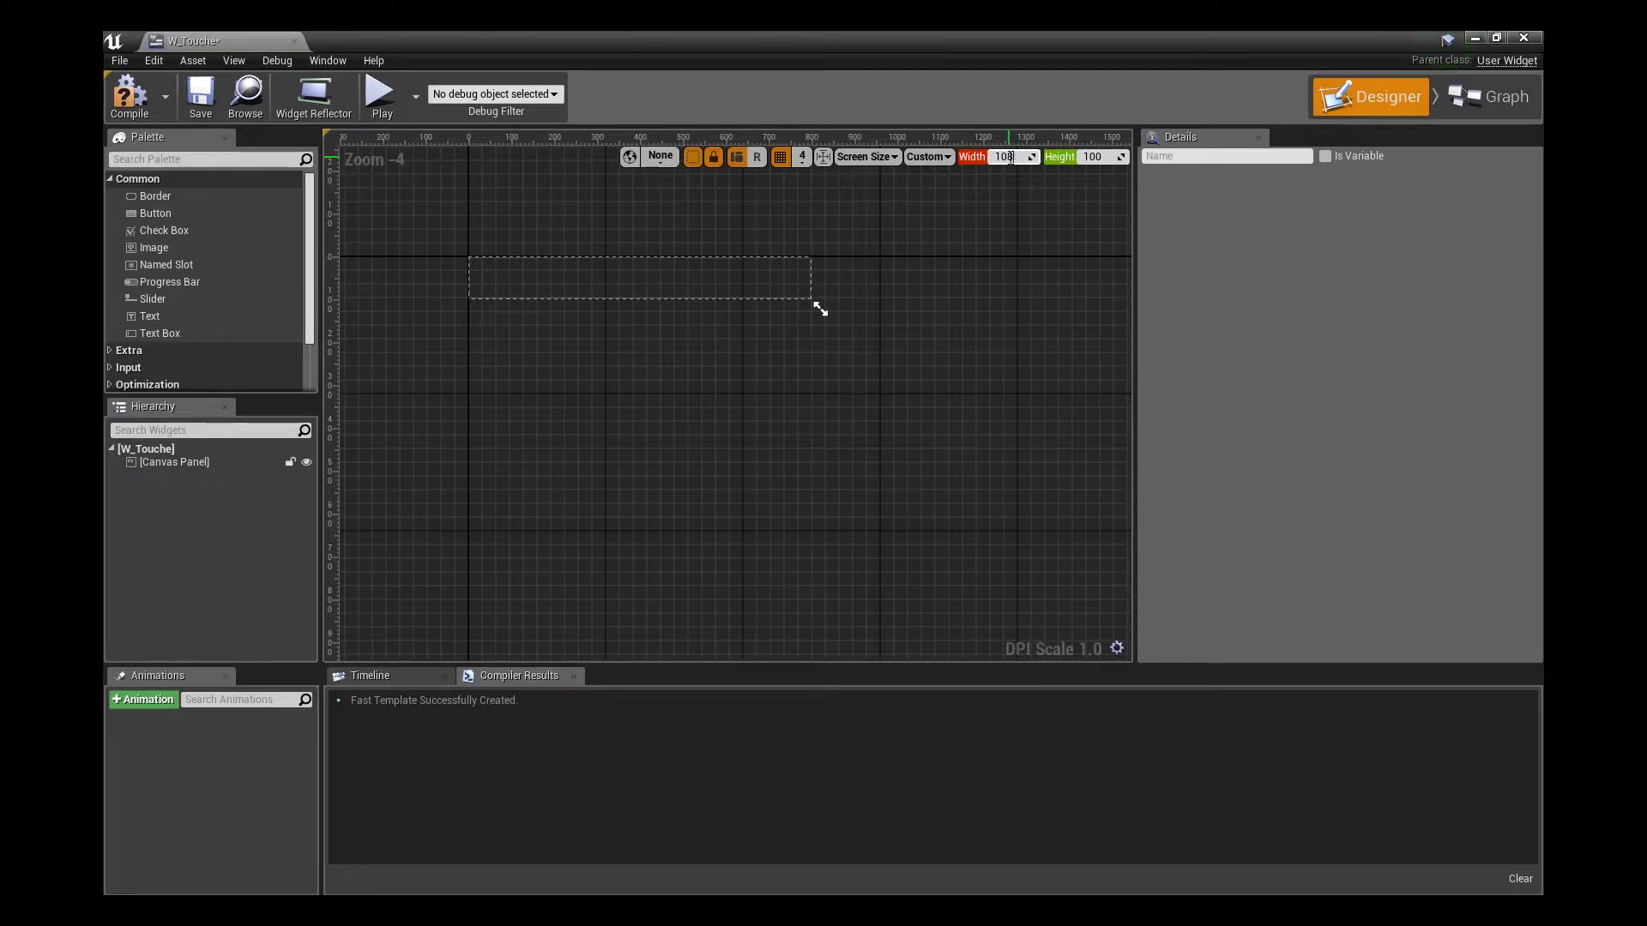
key("Return")
Delete the default Canvas Panel from W_Touche
scroll(842, 360, "up", 2)
scroll(698, 331, "down", 8)
scroll(669, 385, "up", 5)
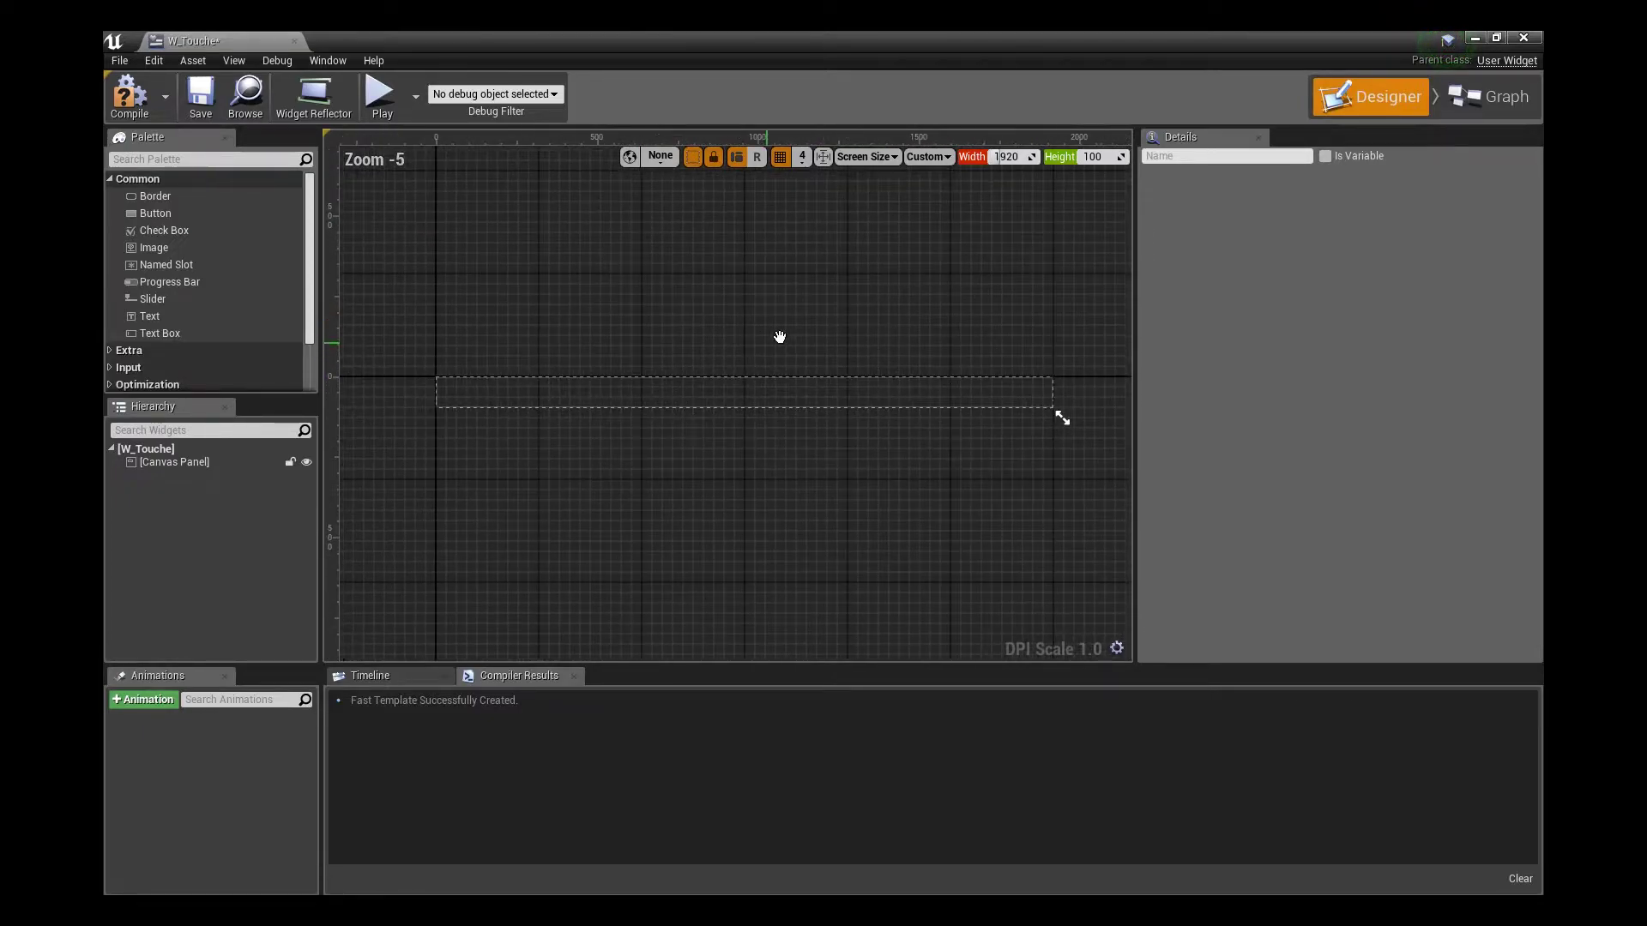
right_click_drag(670, 385, 785, 351)
left_click(206, 463)
key("Delete")
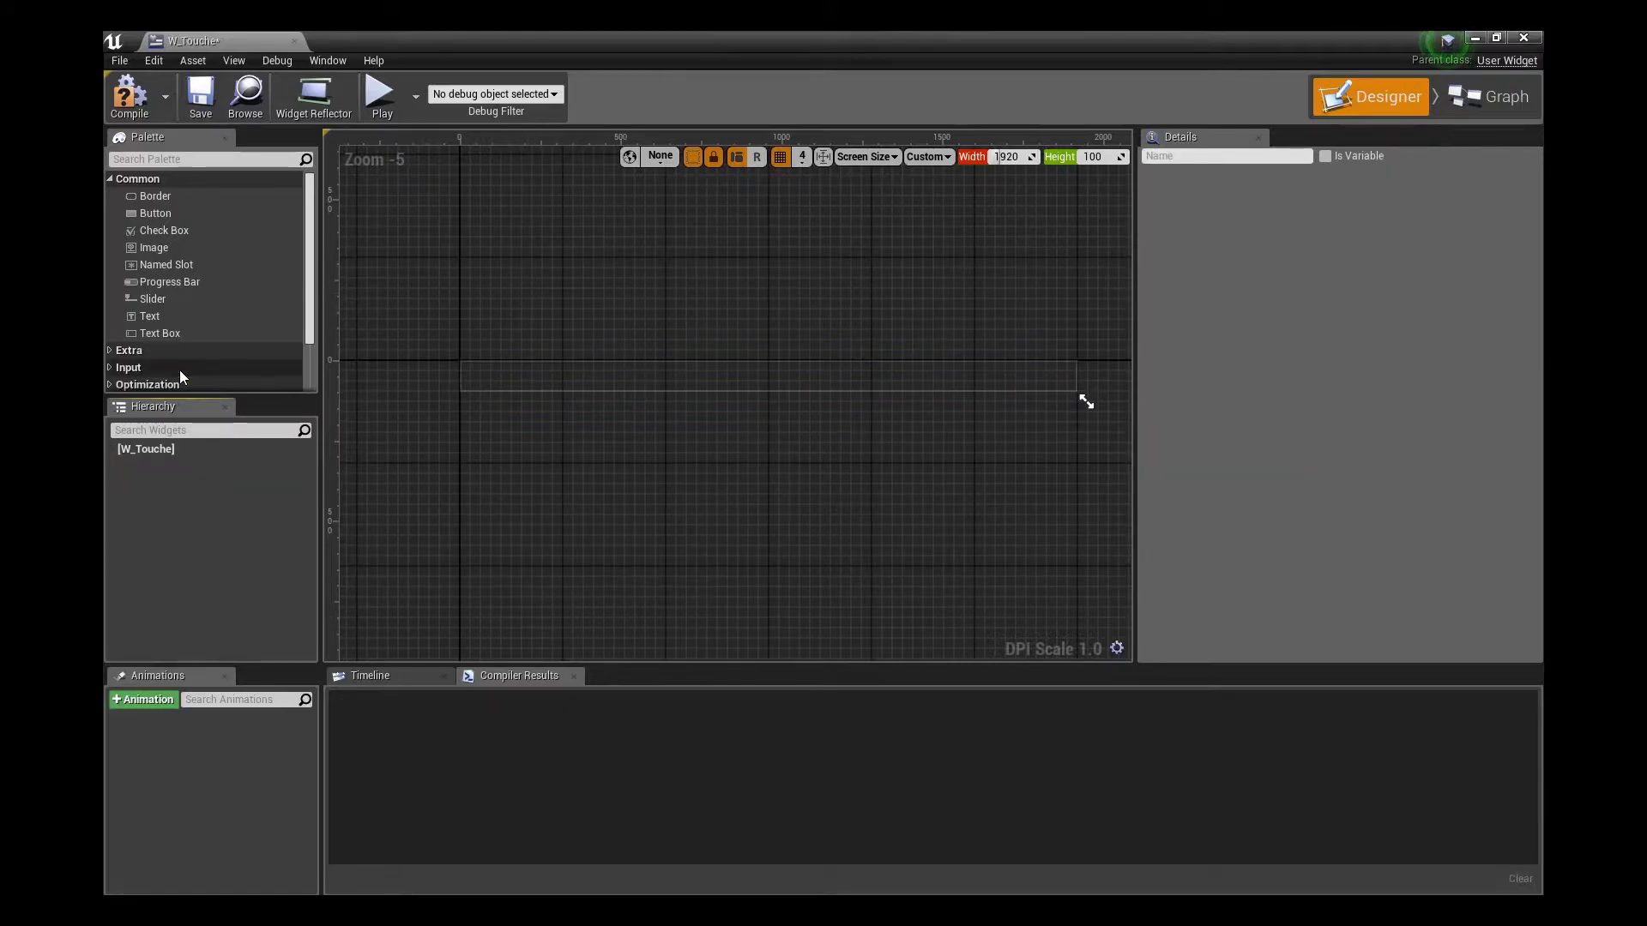
Add a root Horizontal Box with one nested Horizontal Box, deleting the extra copy
scroll(151, 273, "down", 2)
left_click(130, 291)
scroll(142, 332, "down", 2)
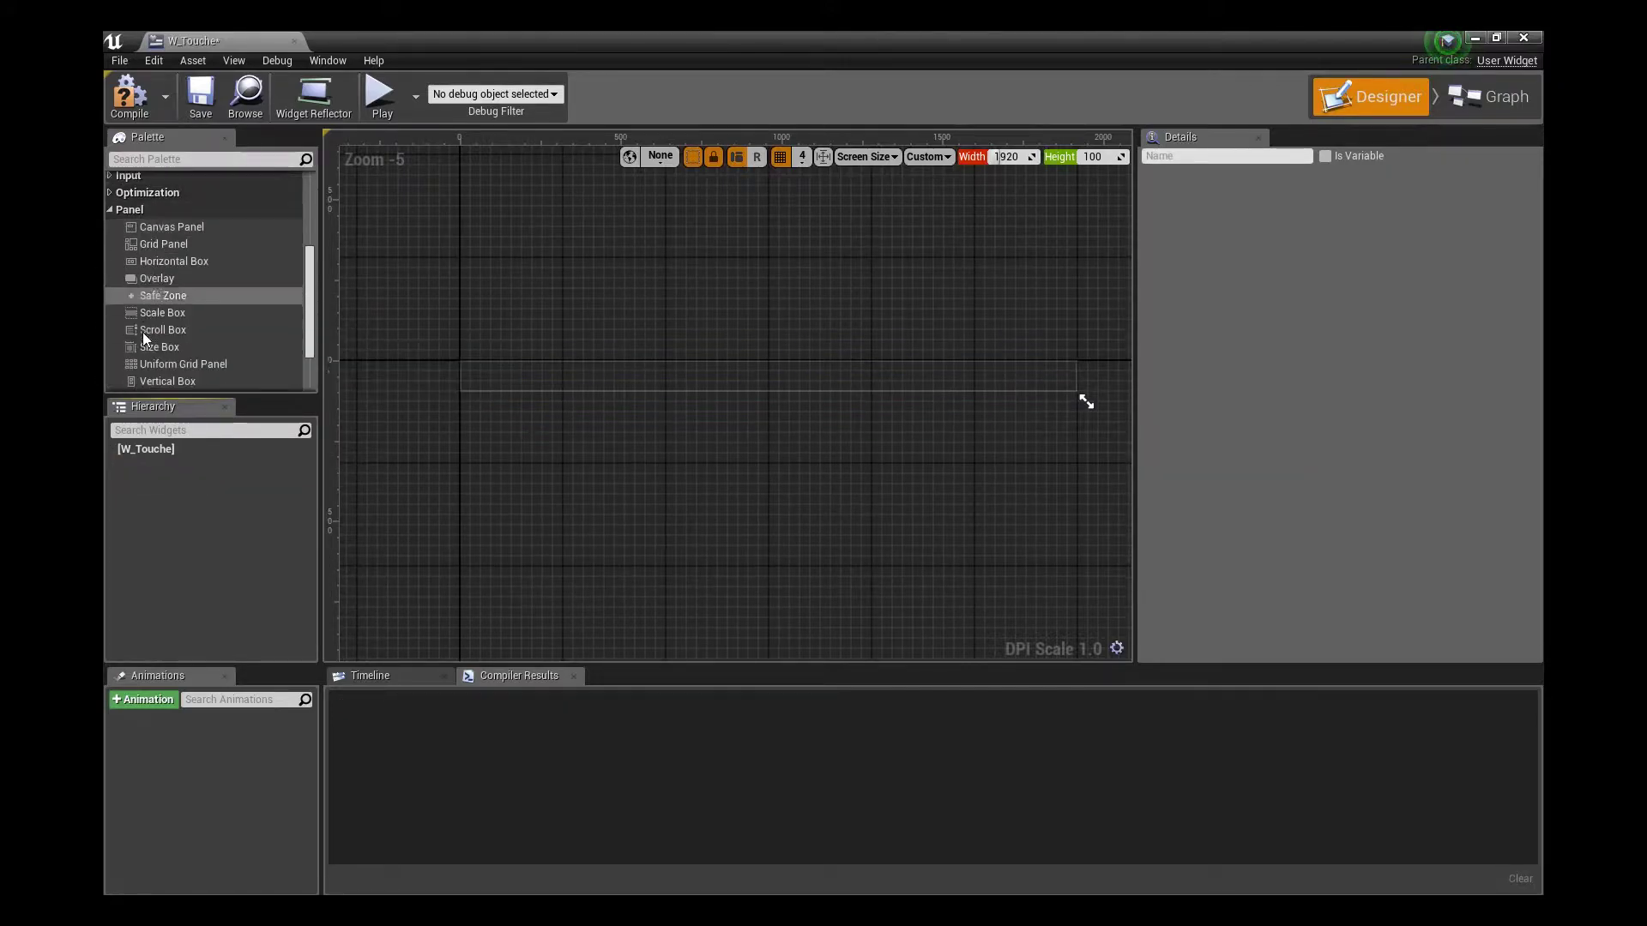
left_click_drag(152, 263, 163, 446)
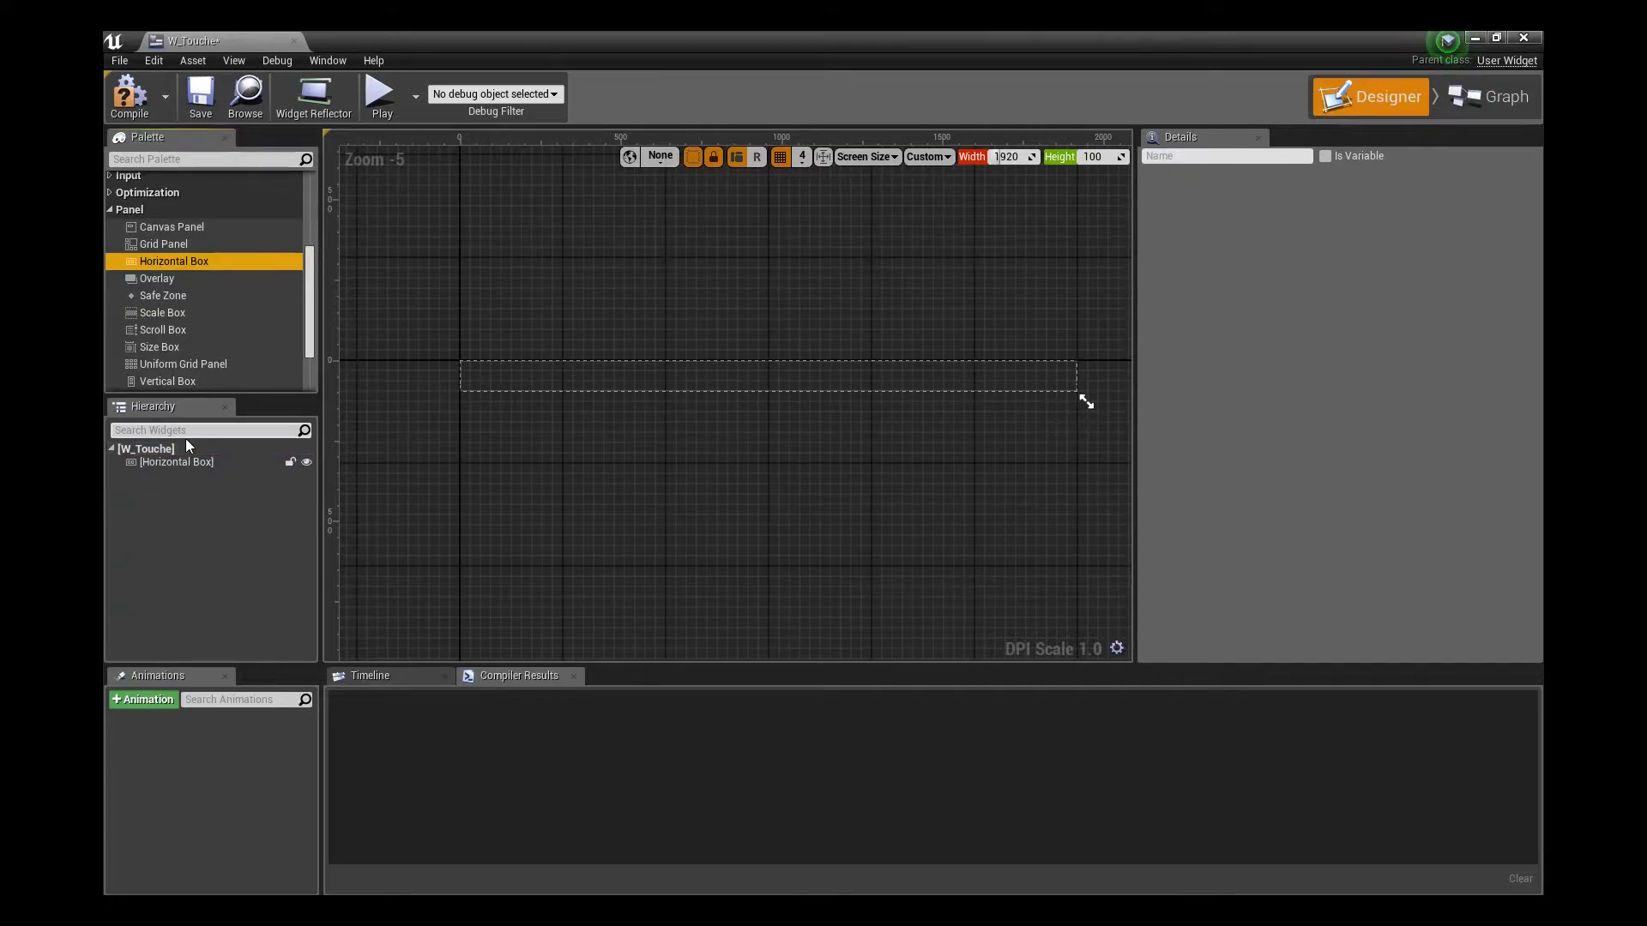
left_click_drag(156, 261, 158, 455)
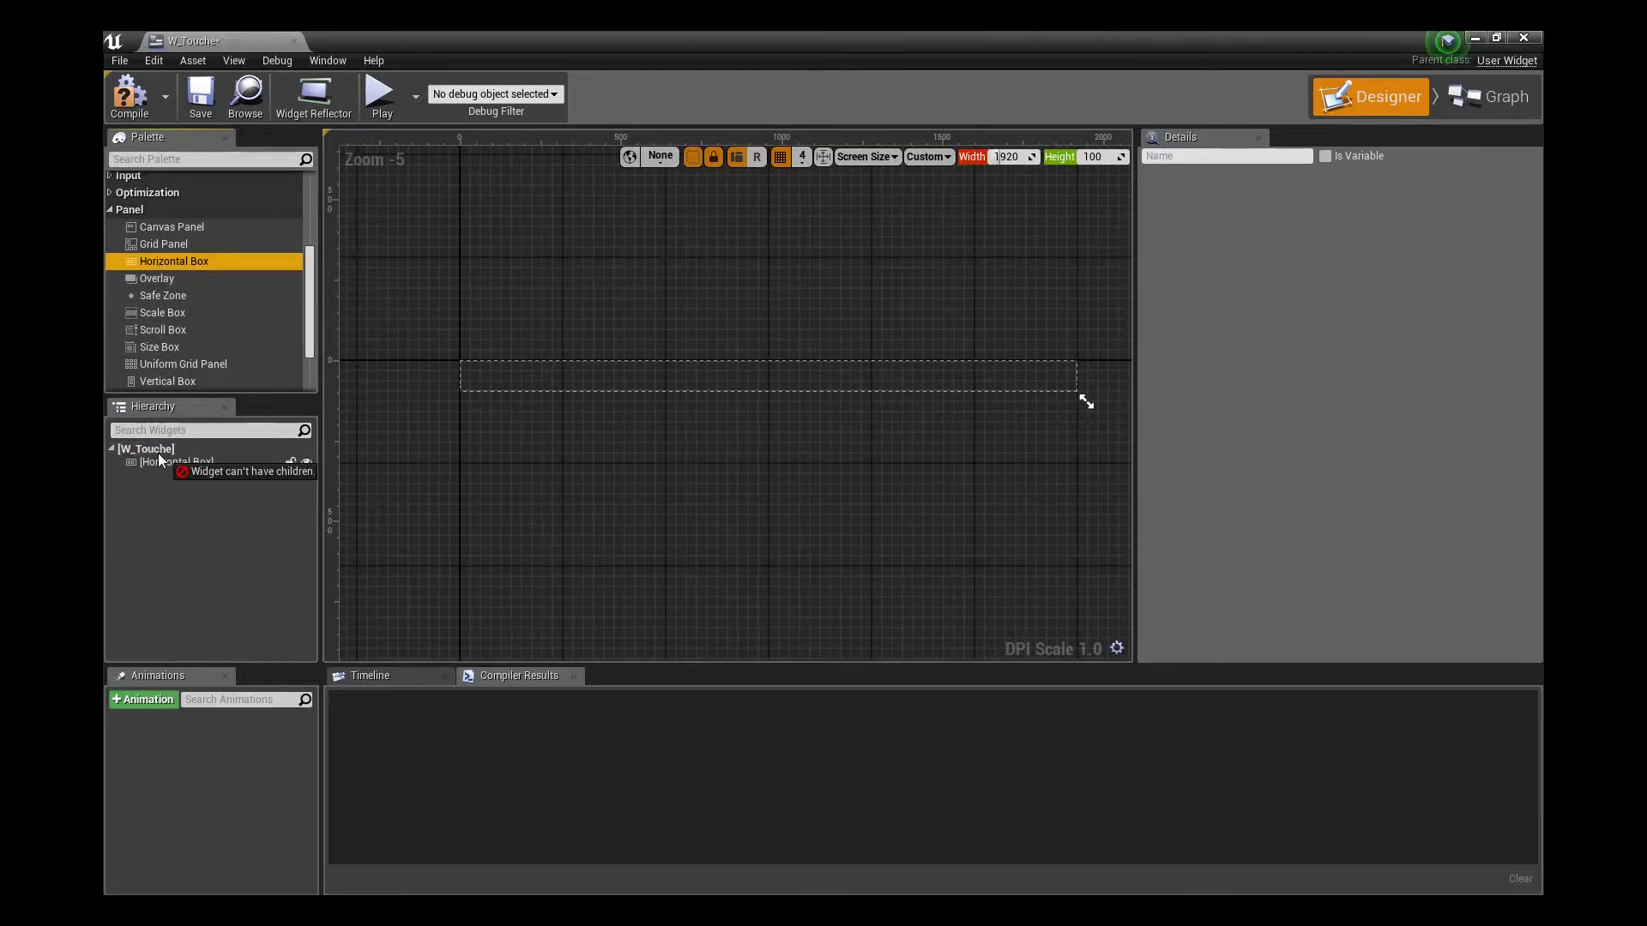
left_click_drag(157, 265, 182, 462)
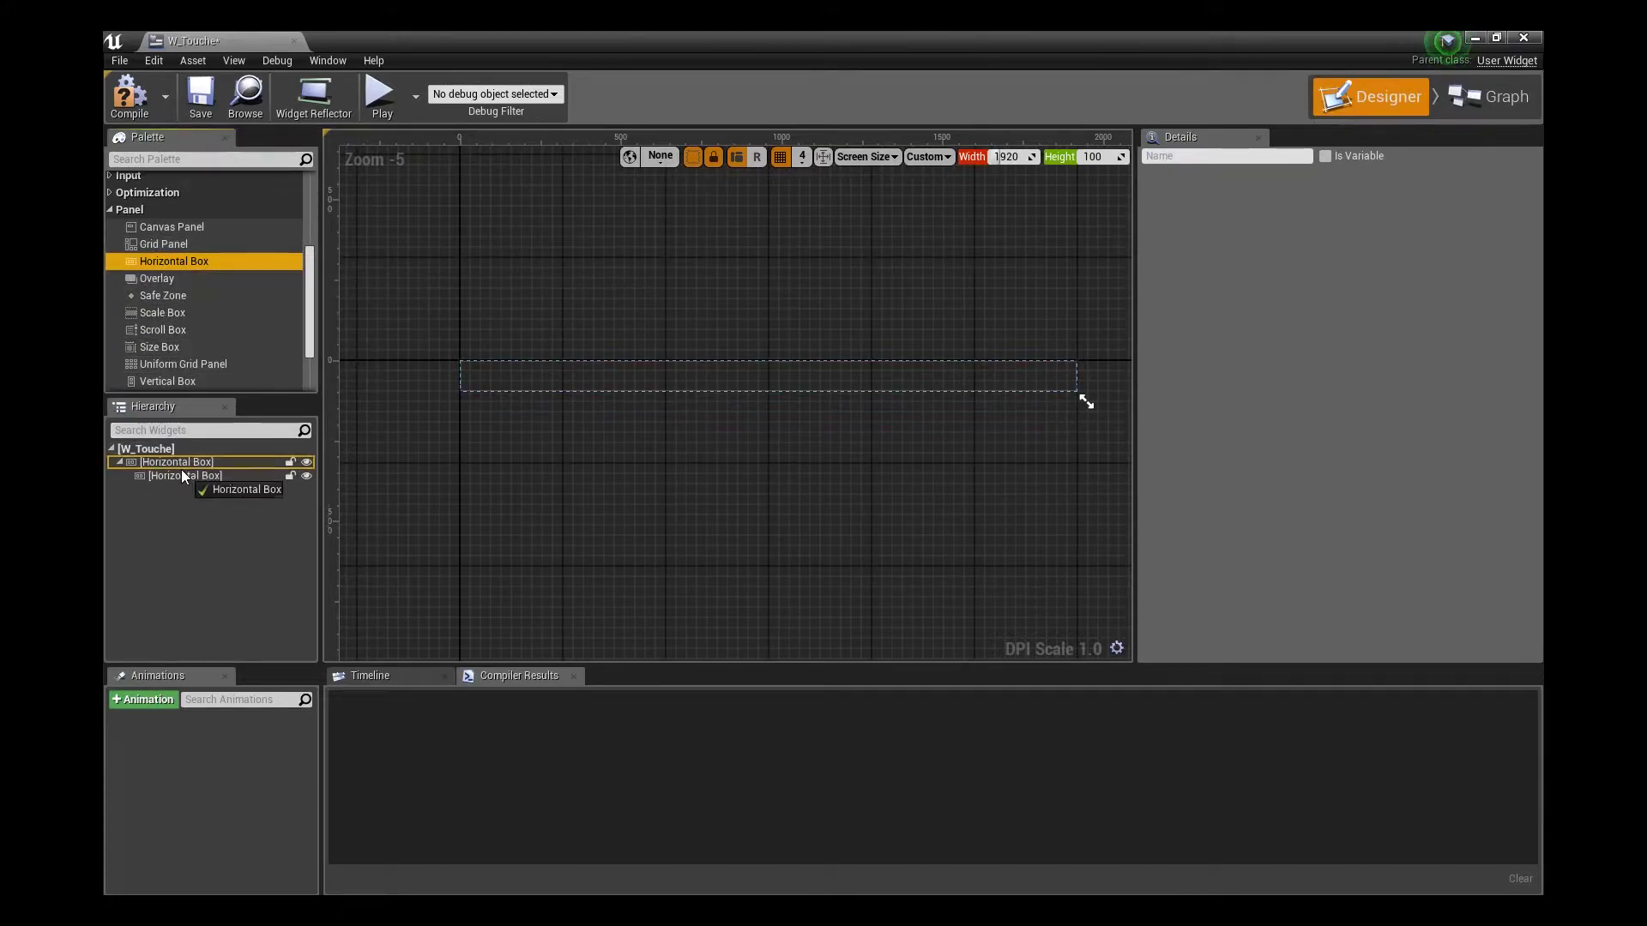
left_click(183, 477)
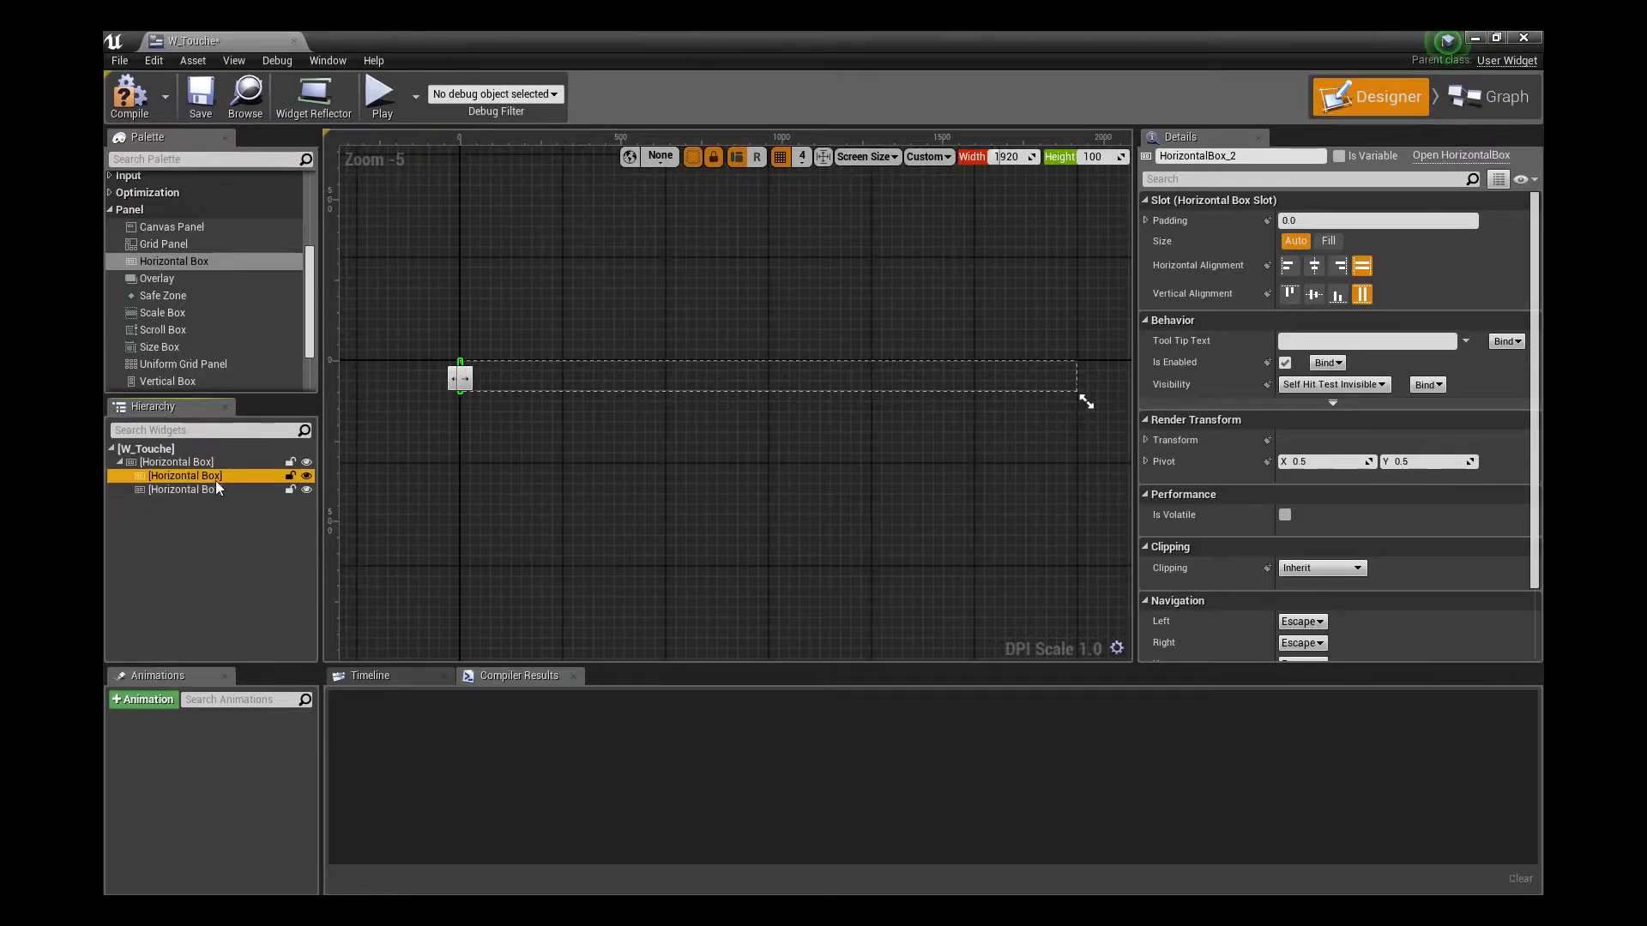
key("Delete")
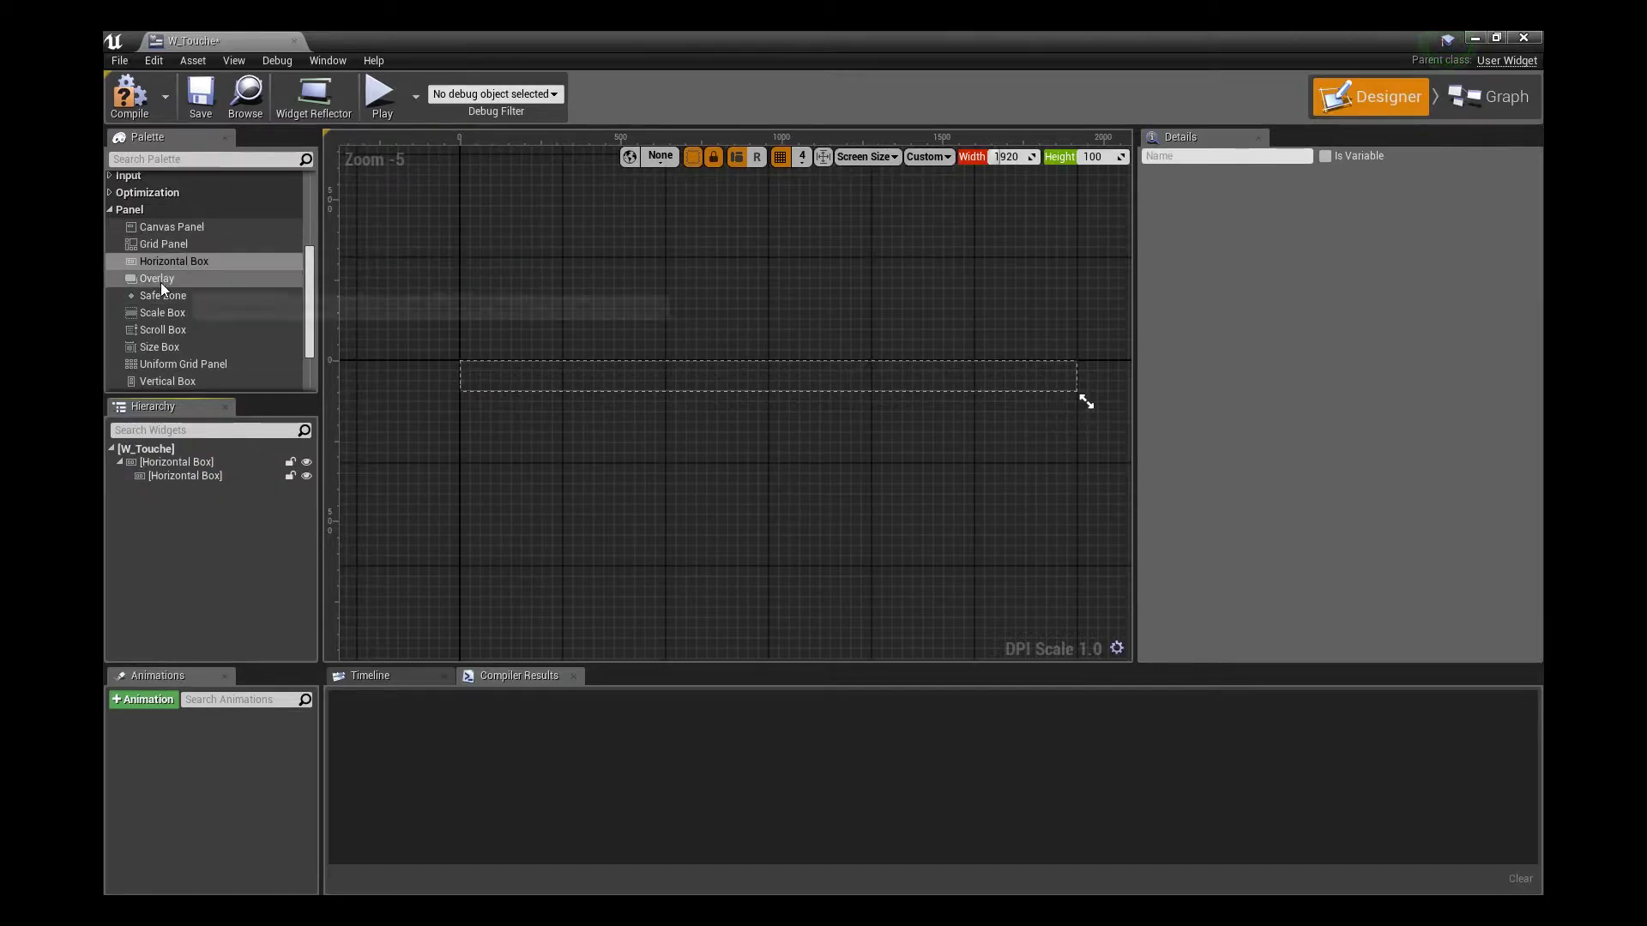
scroll(161, 255, "up", 5)
left_click_drag(168, 196, 184, 475)
Set the Border's brush colour to black
left_click(187, 489)
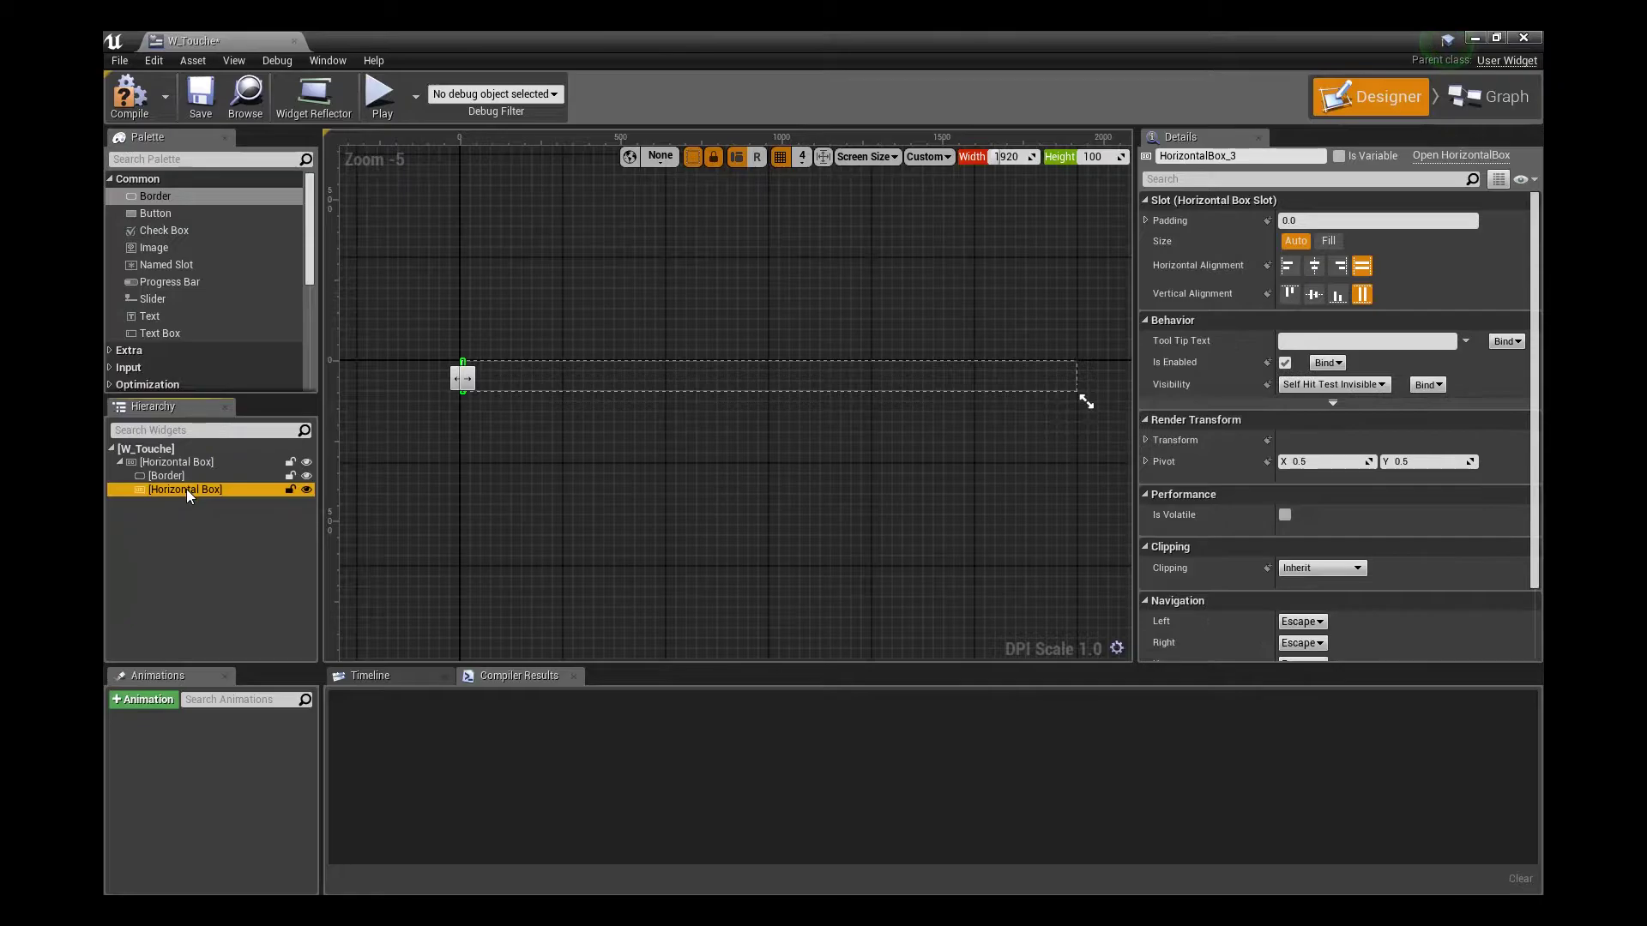
left_click(202, 477)
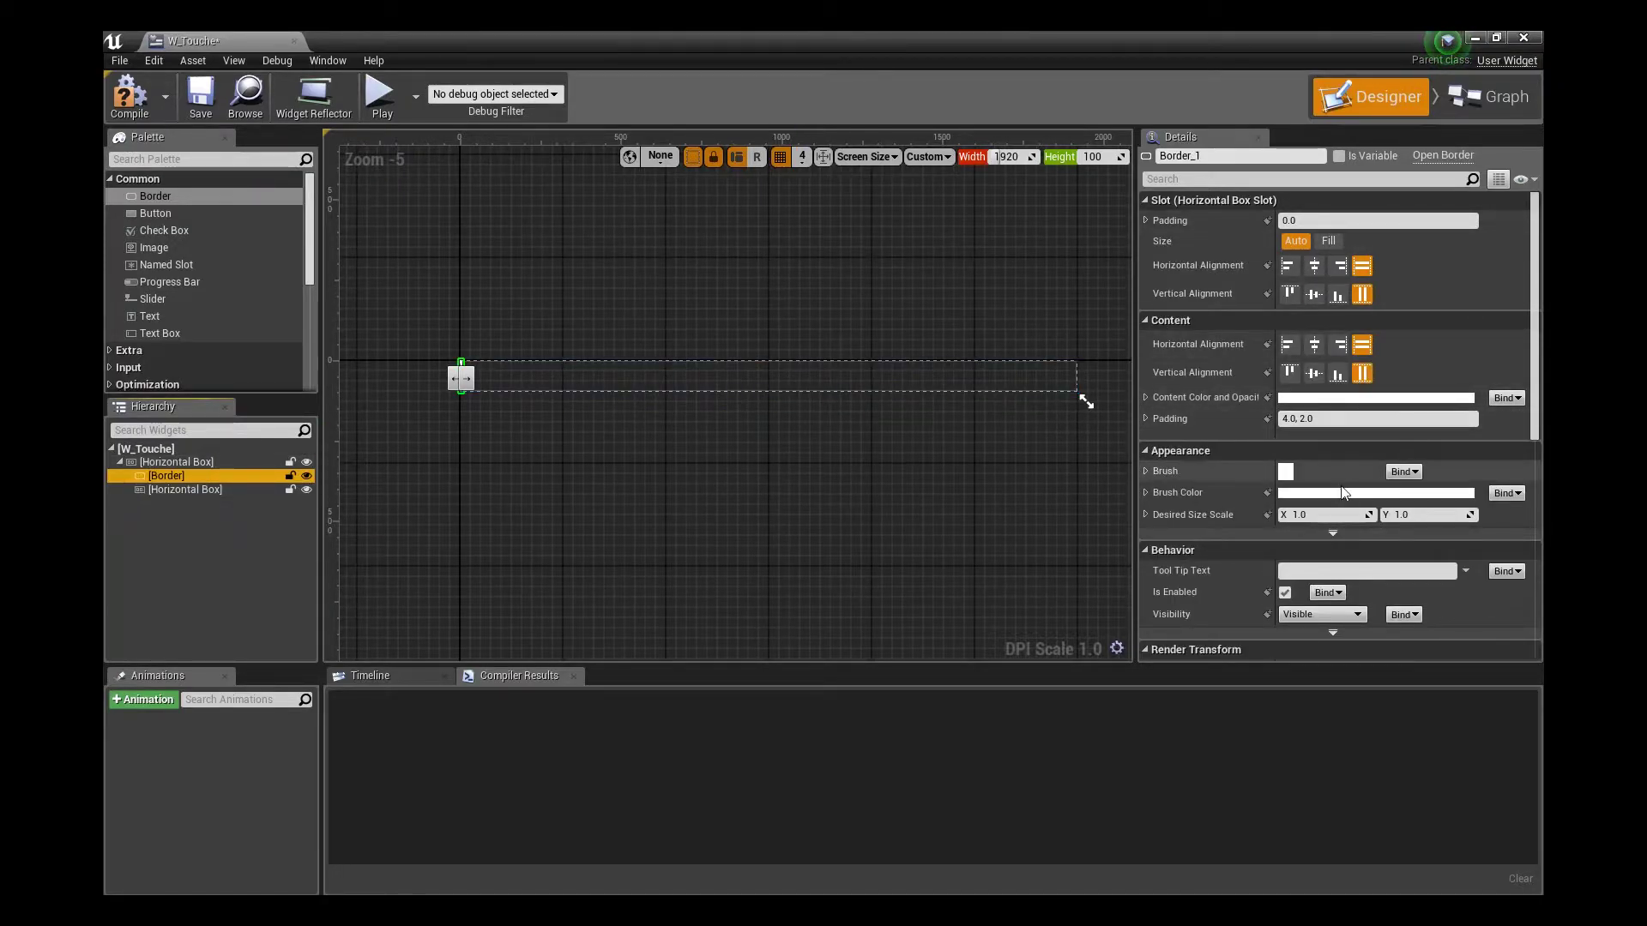
left_click(1285, 467)
left_click_drag(1219, 548, 1219, 662)
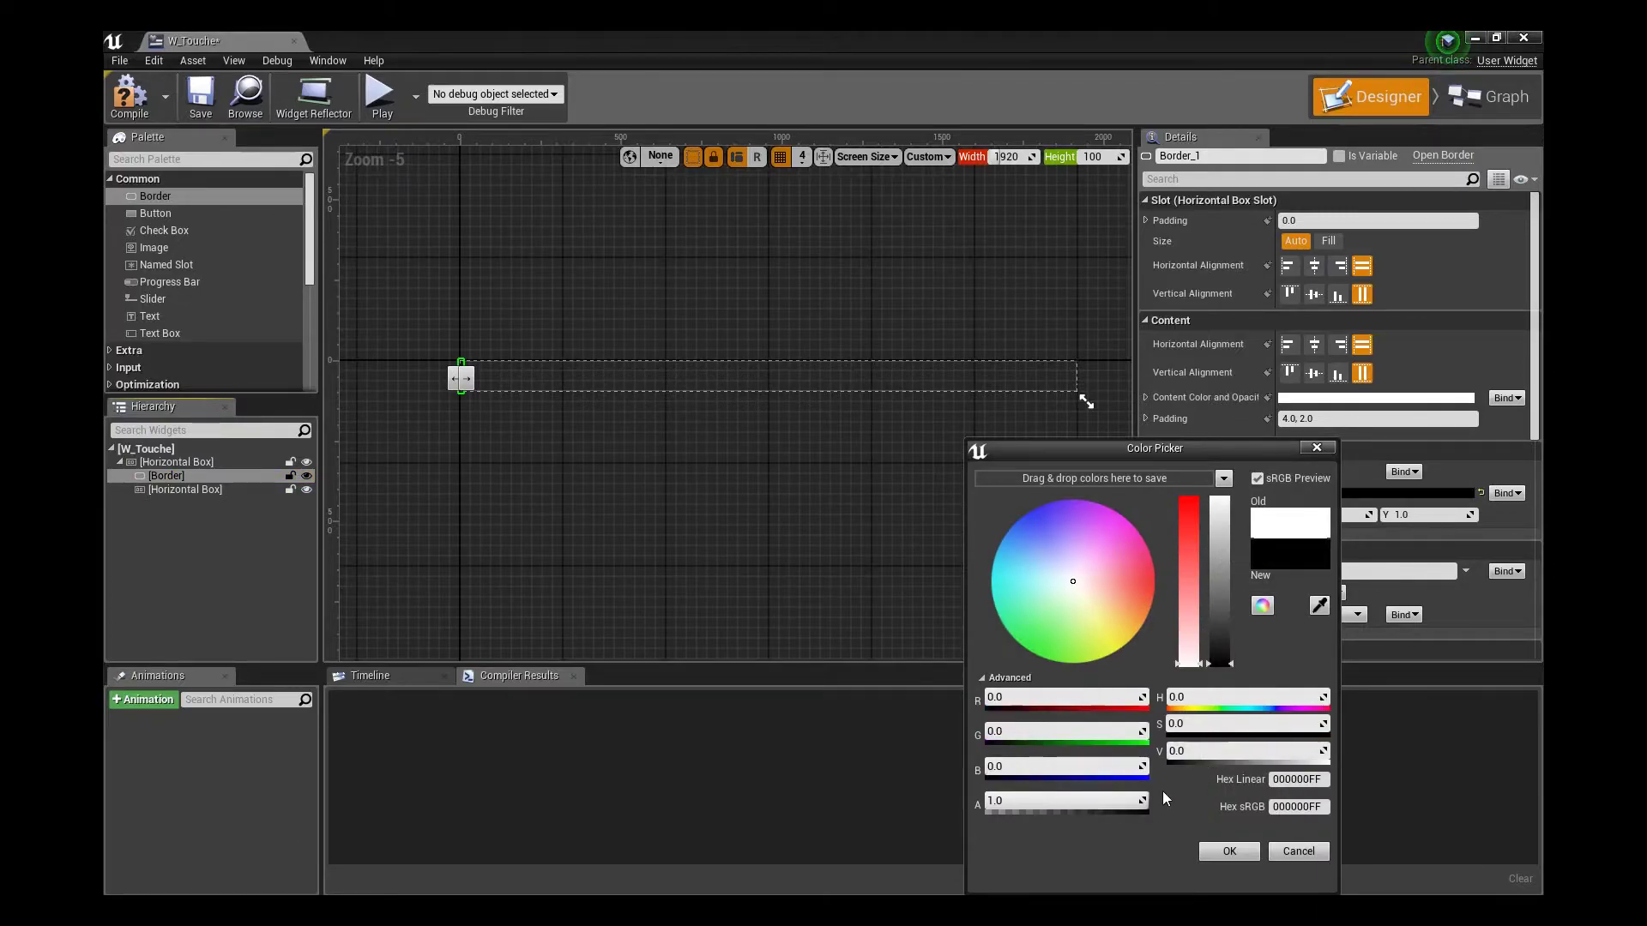
left_click(1237, 856)
Set the inner Horizontal Box and the Border to Fill, and put a Text widget in the Border
left_click(184, 487)
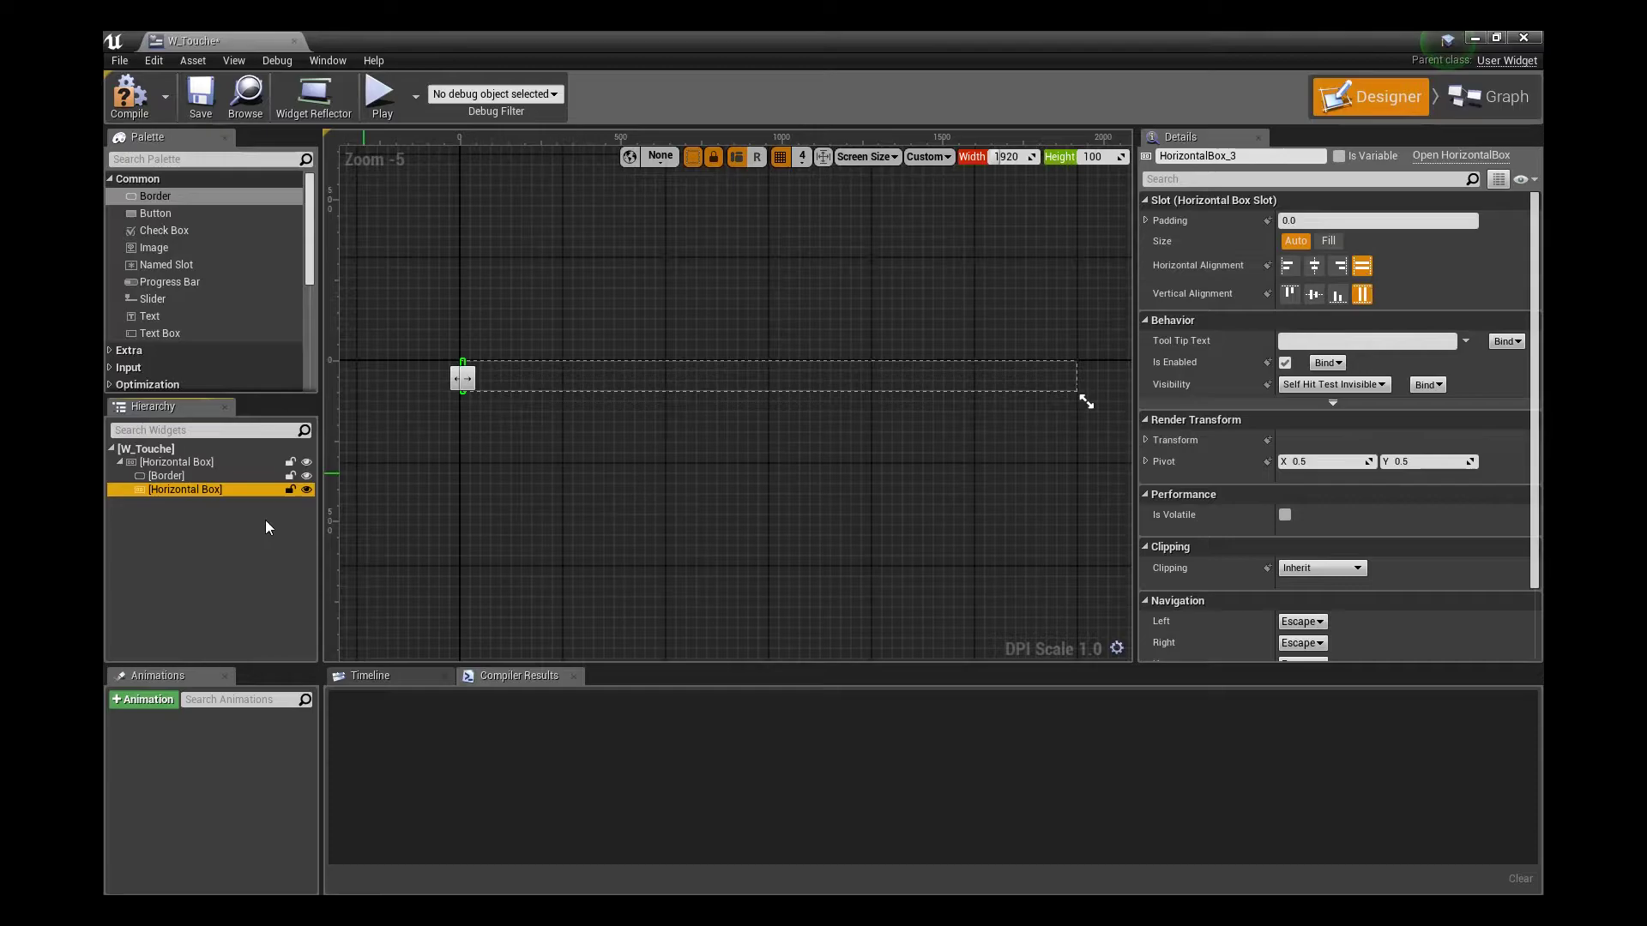
left_click(1328, 241)
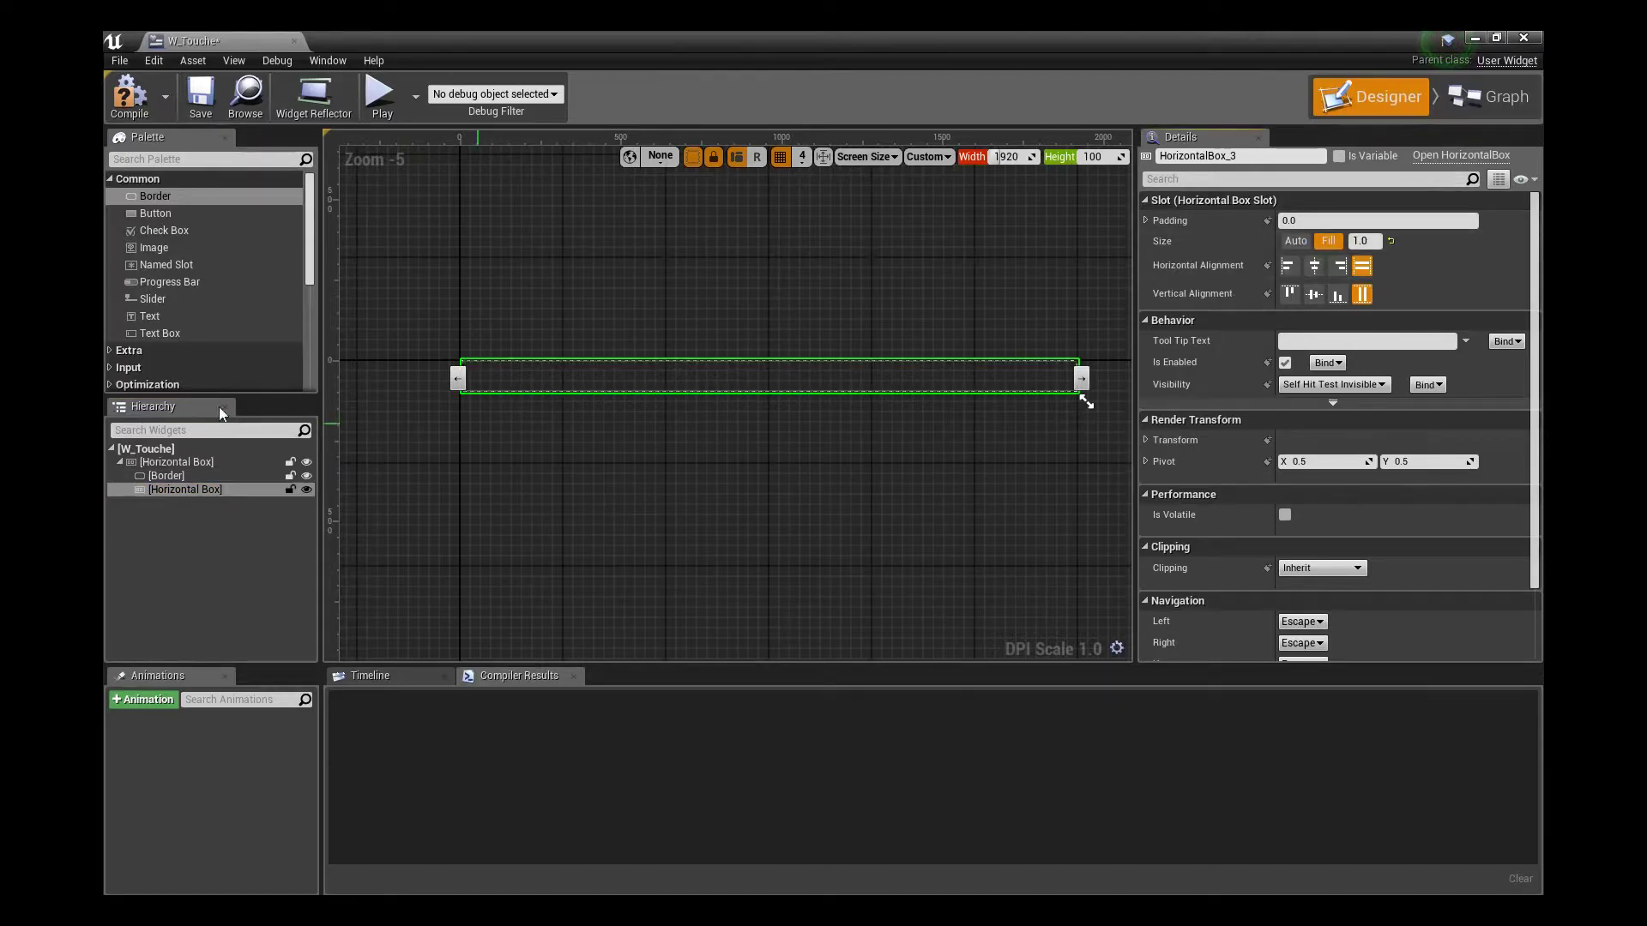
left_click(165, 475)
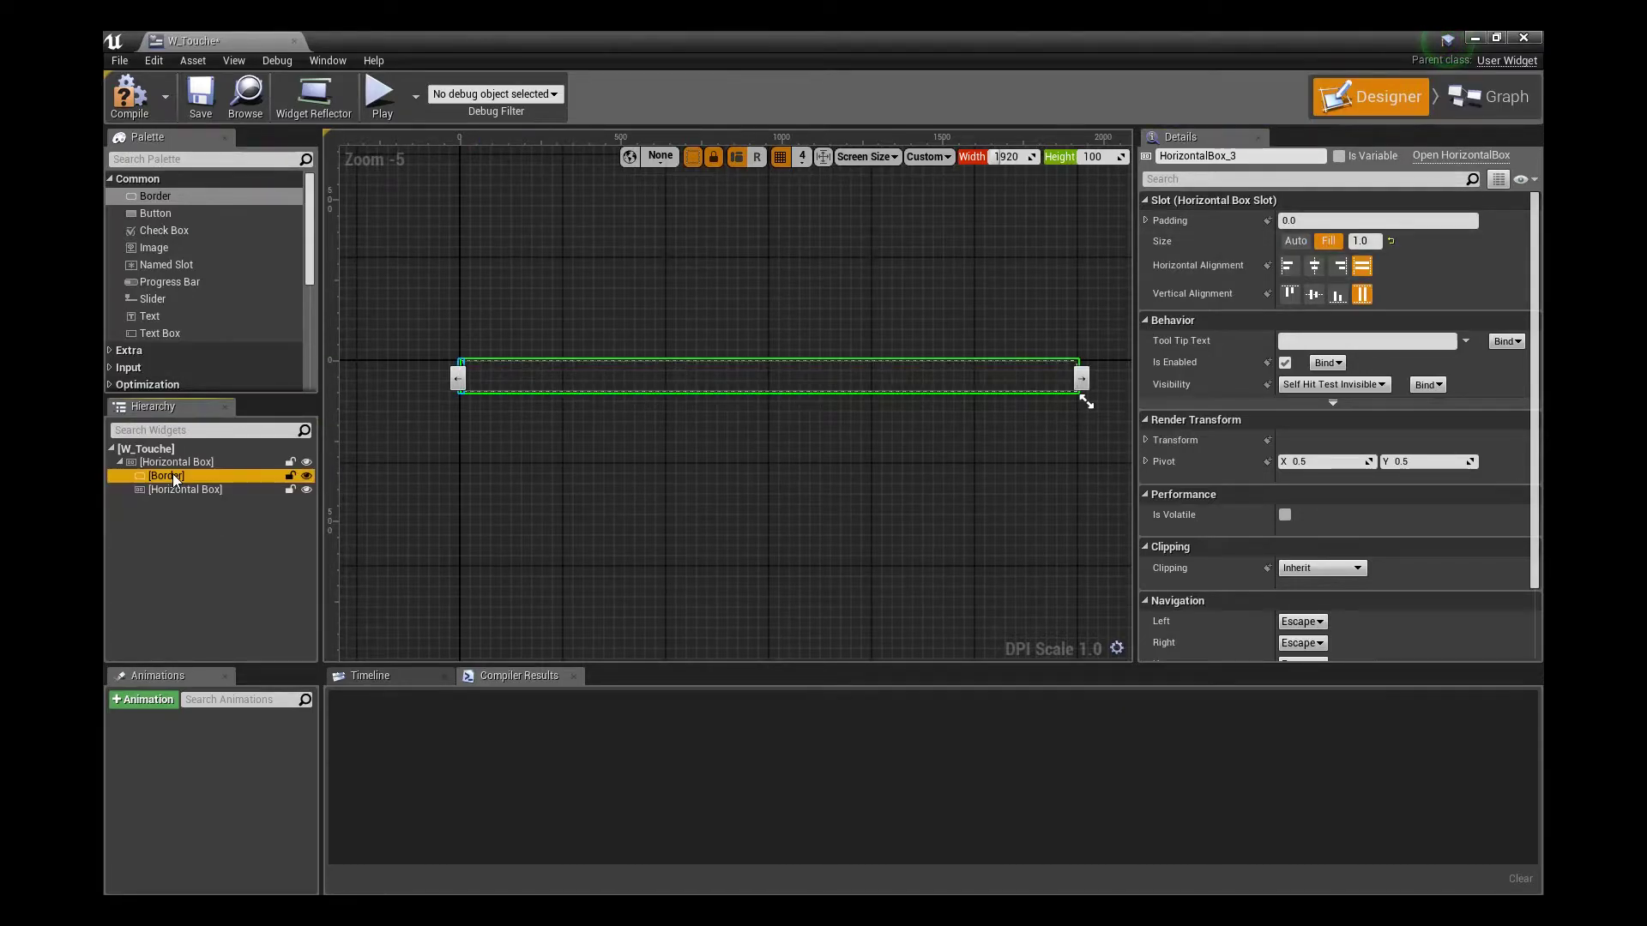
left_click(1329, 241)
left_click(829, 464)
left_click(829, 376)
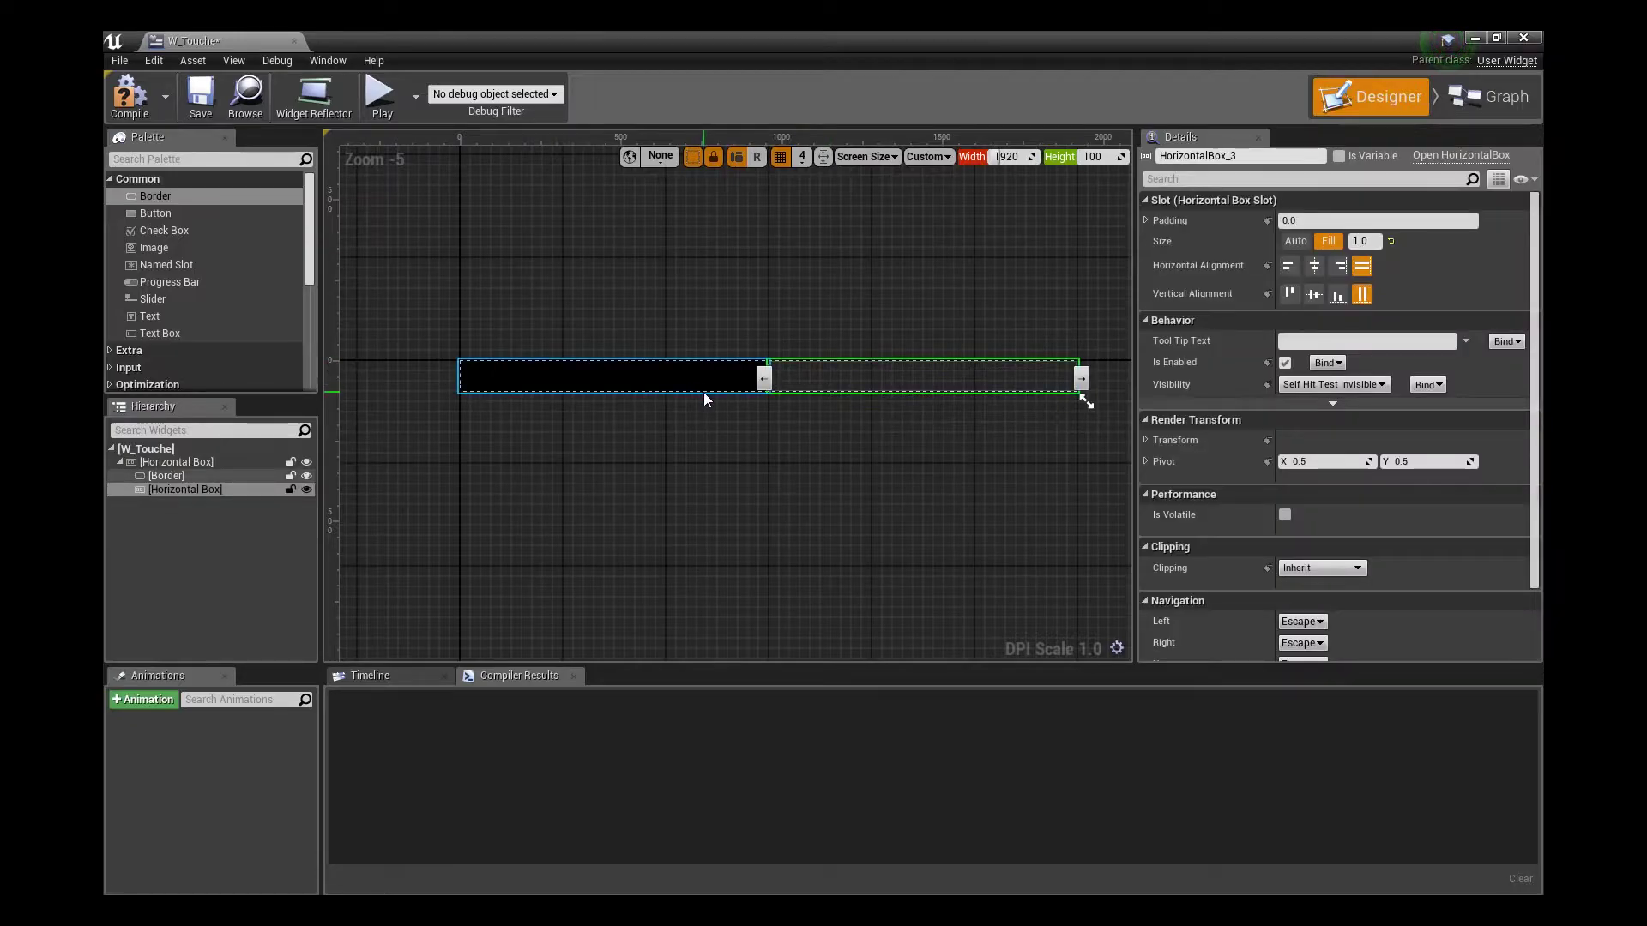
left_click(688, 376)
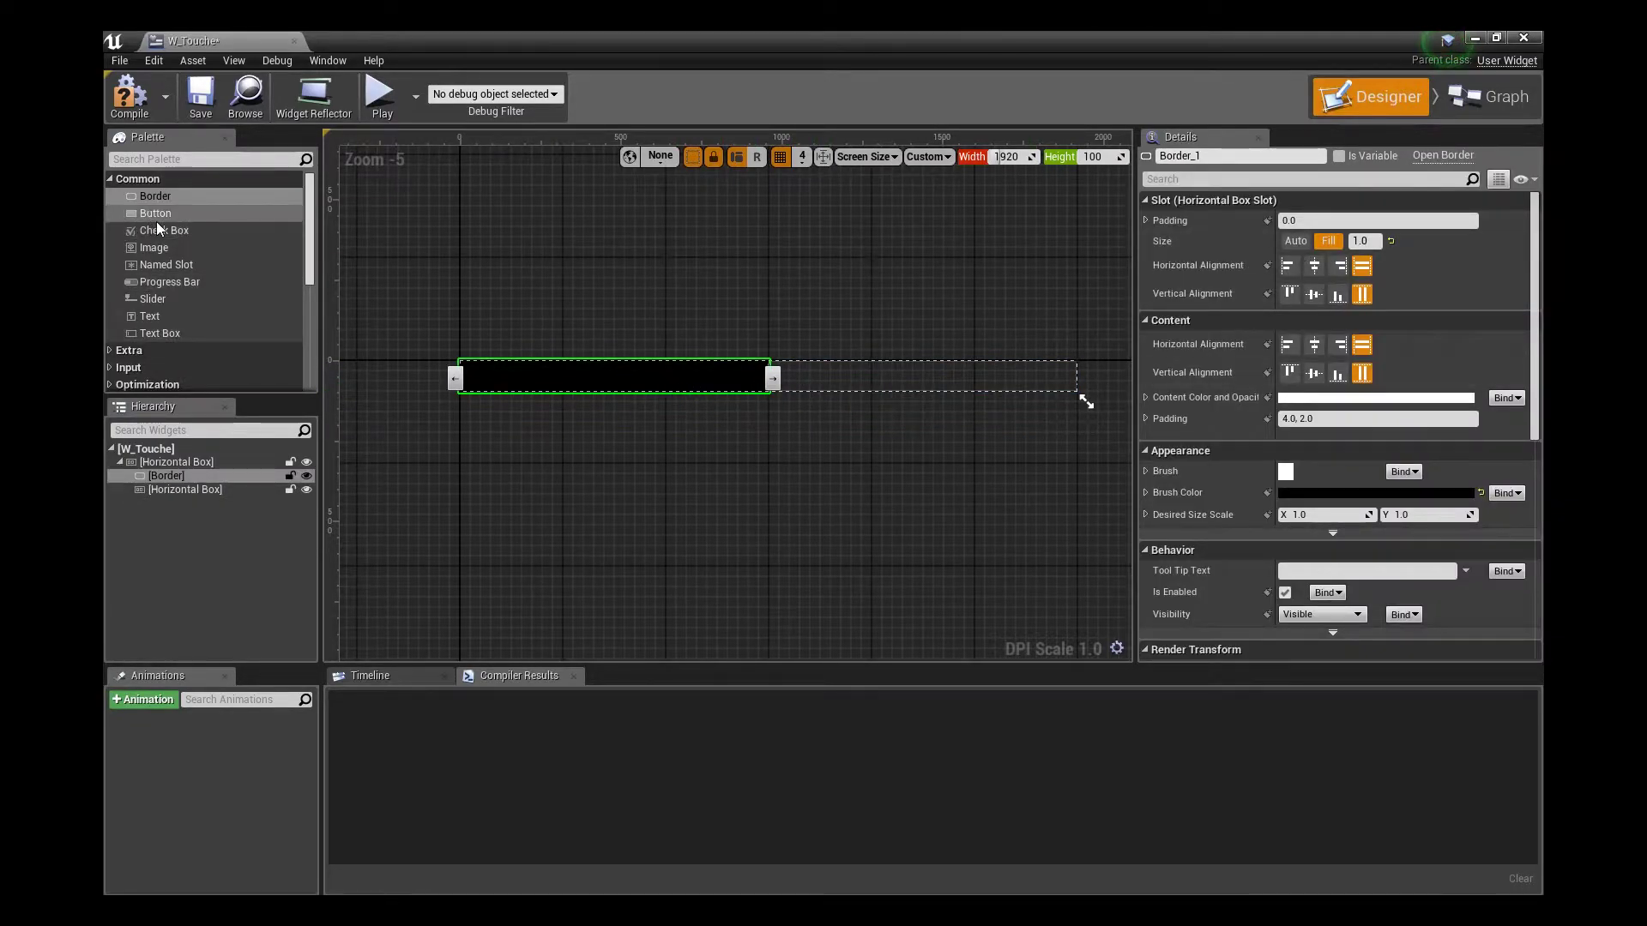
left_click_drag(154, 314, 183, 477)
Left-align the text, centre it vertically, and give it 50 padding
left_click(1314, 246)
left_click(1315, 274)
left_click(1289, 246)
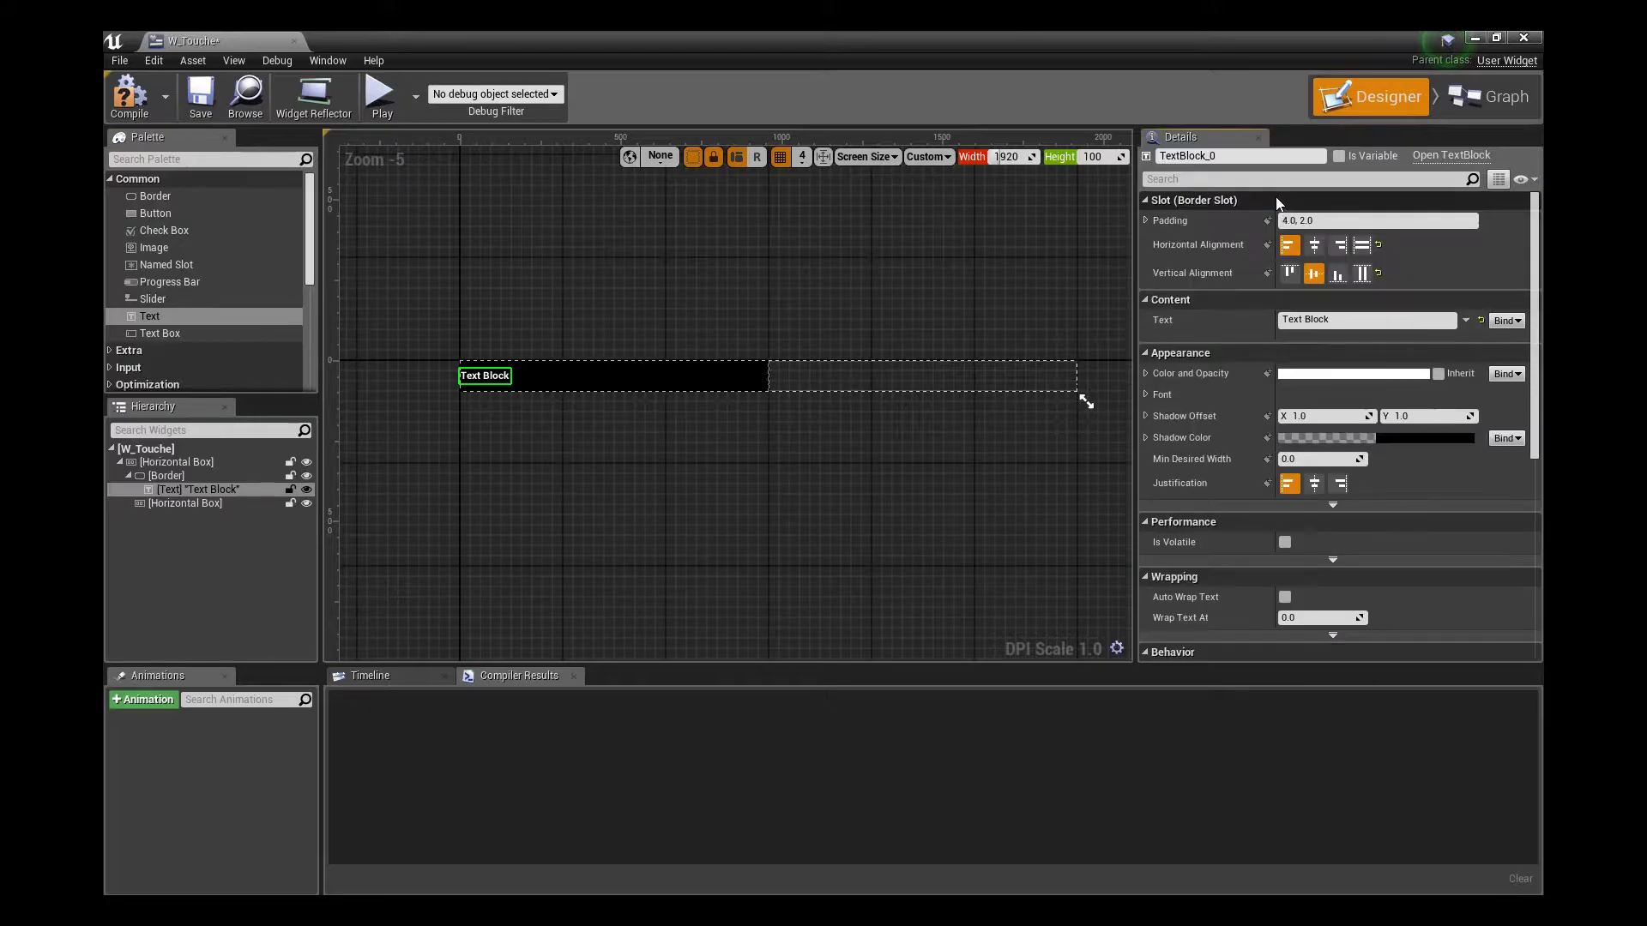
left_click(1356, 220)
type("50")
key("Return")
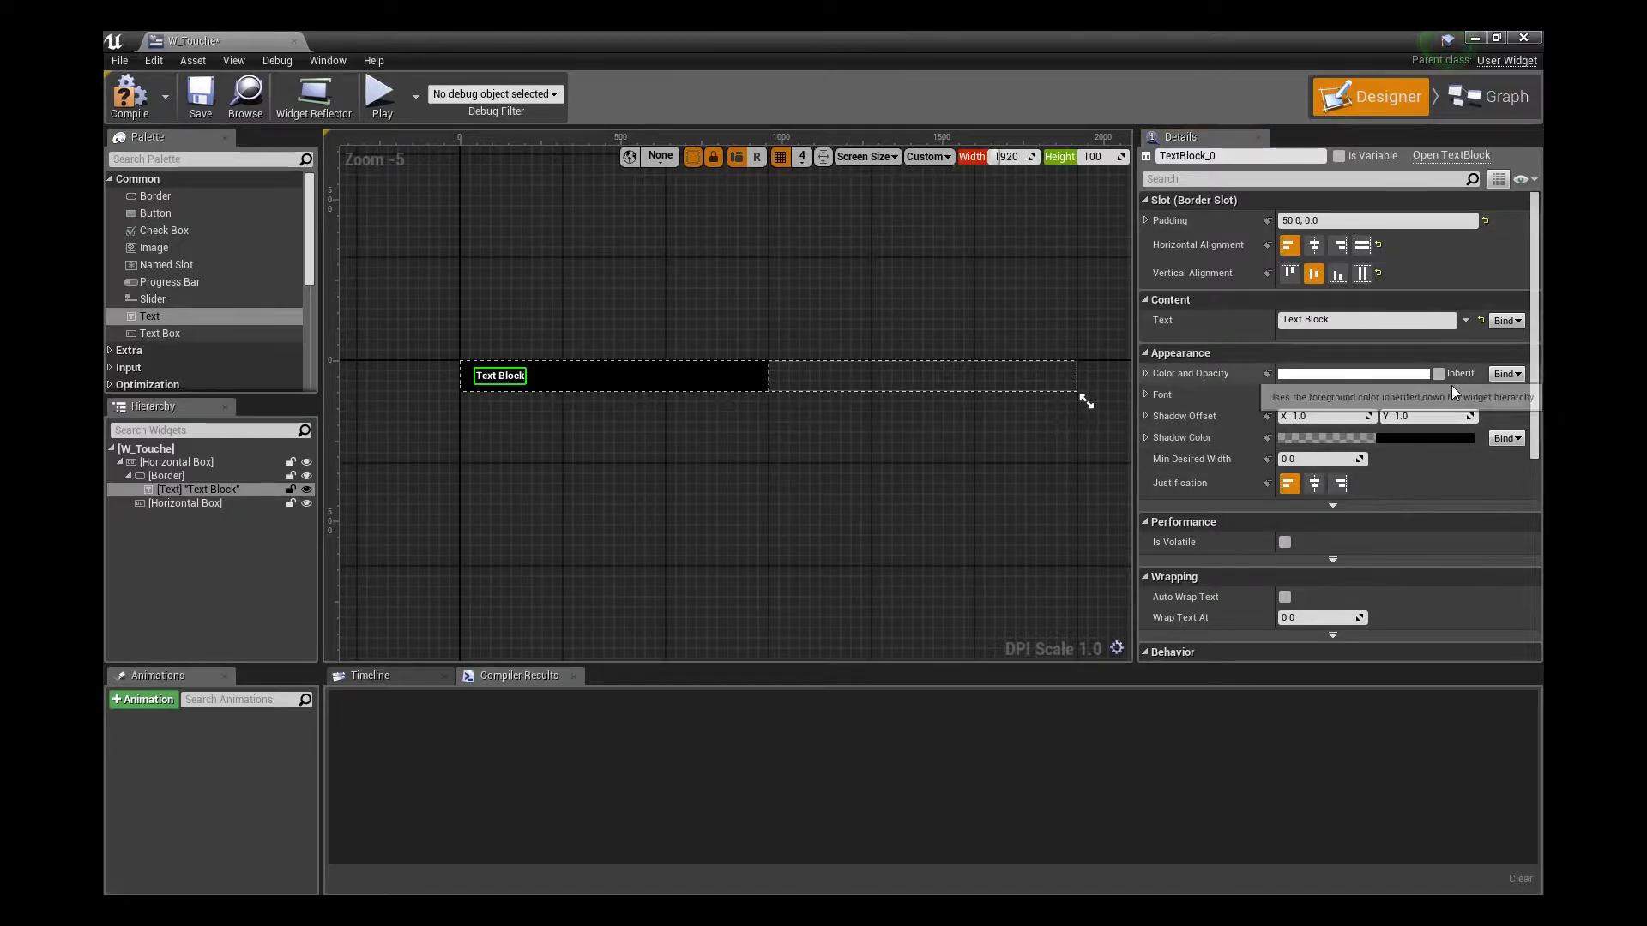
Set the text's font size to 30
scroll(1447, 403, "down", 2)
scroll(1442, 426, "down", 10)
scroll(1443, 425, "up", 13)
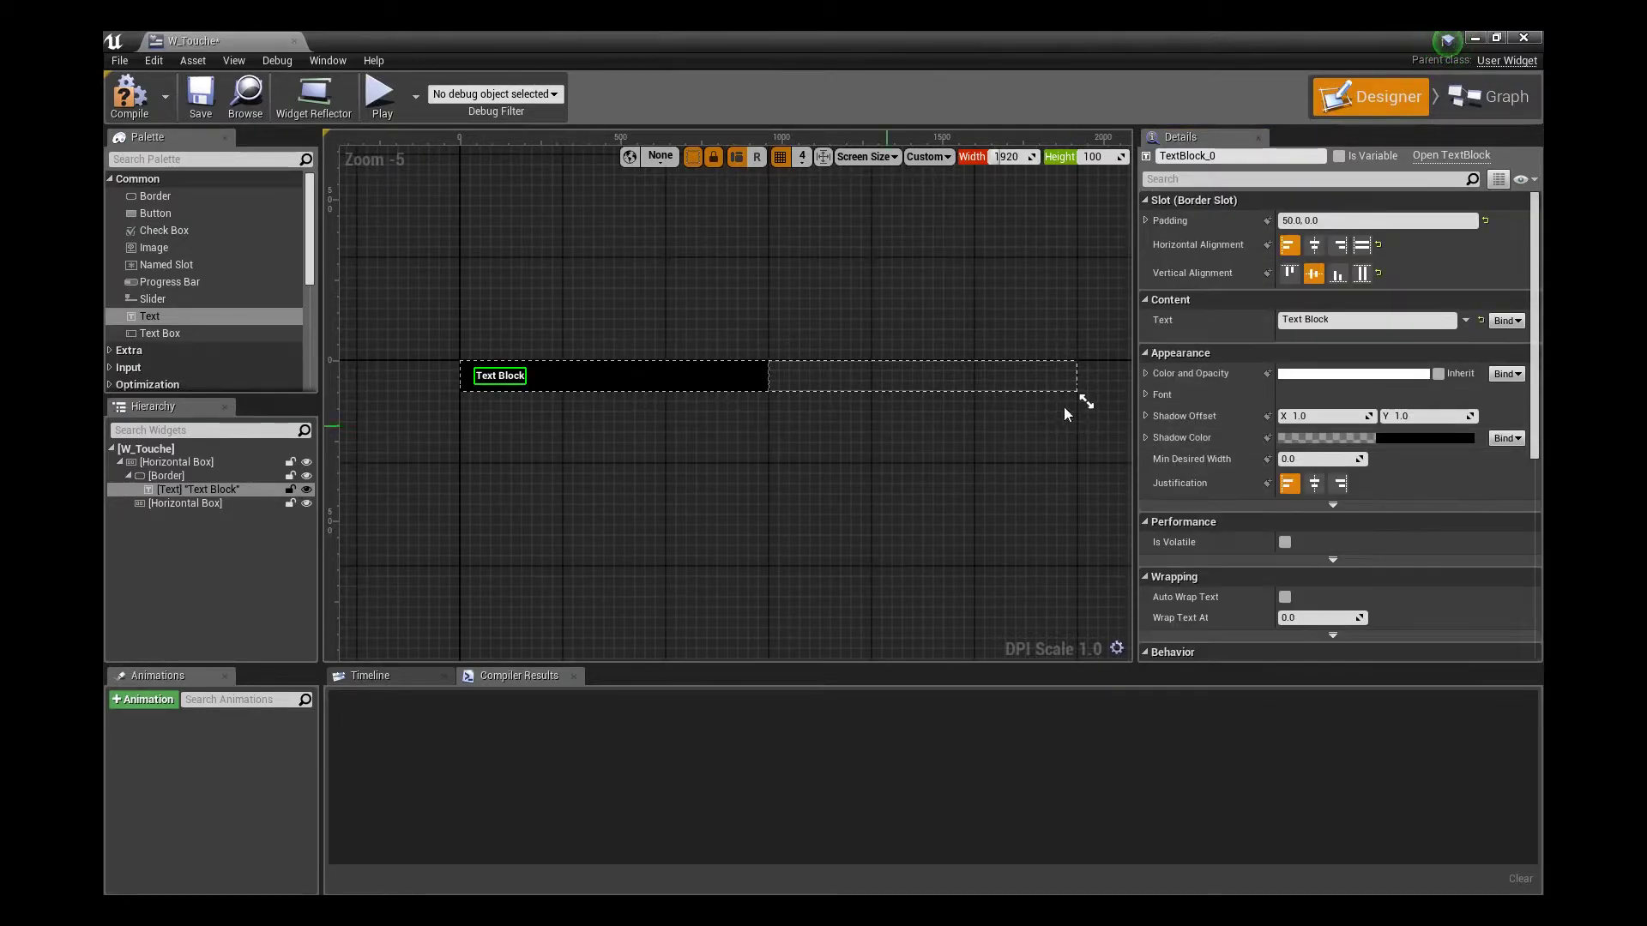
left_click(1167, 391)
left_click(1304, 460)
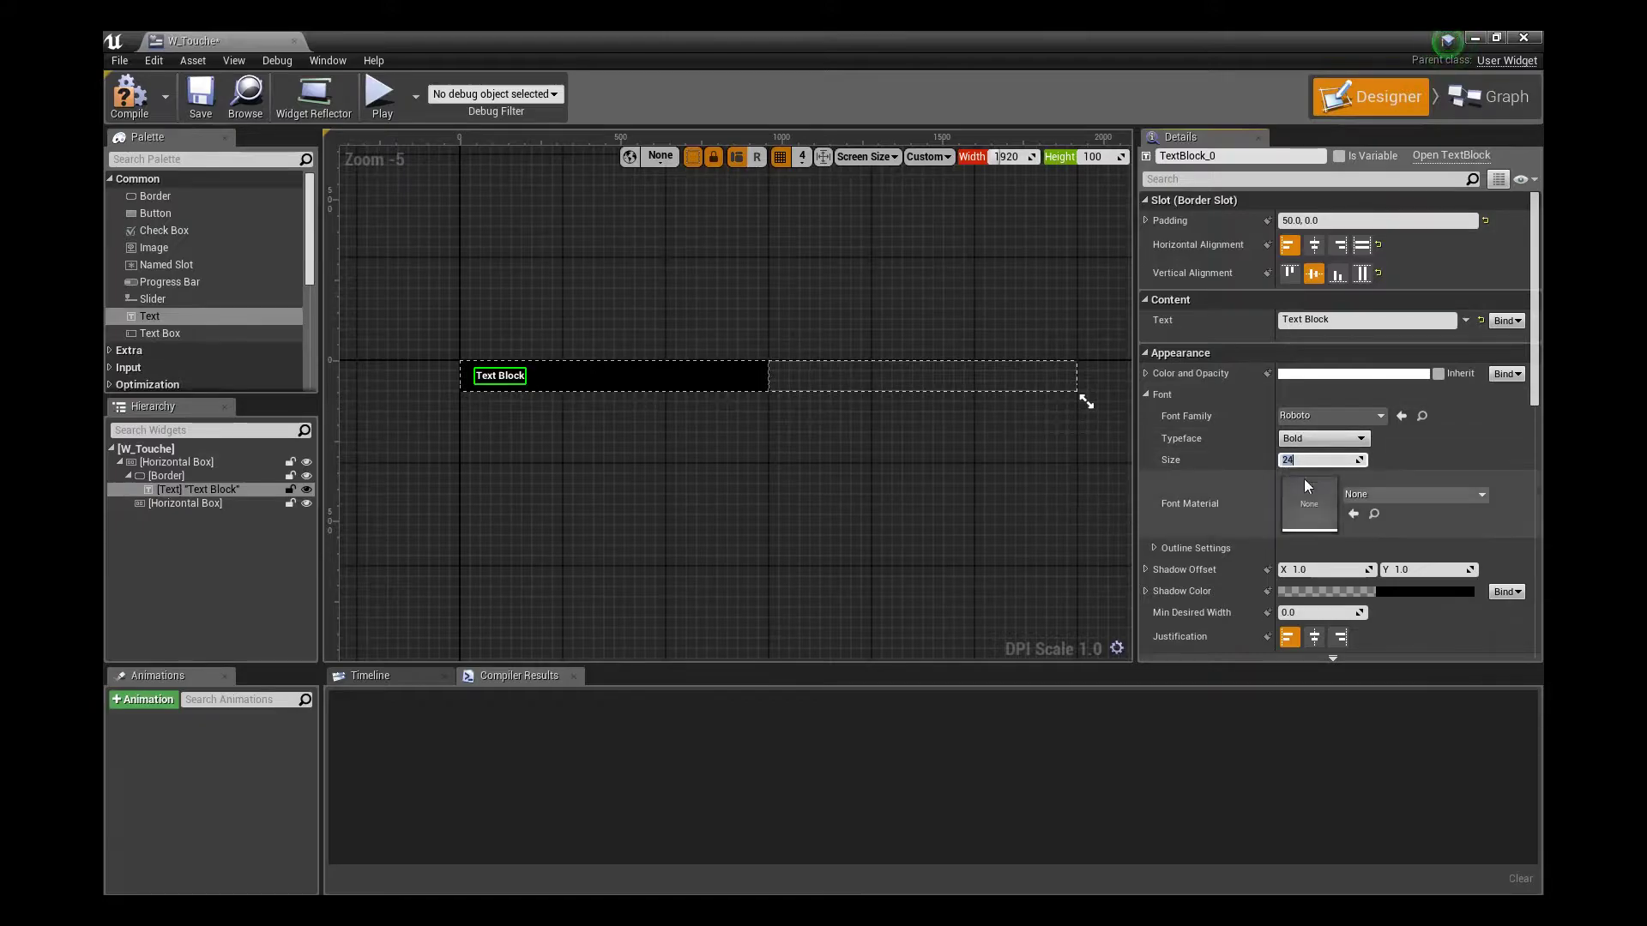
left_click_drag(1287, 459, 1349, 461)
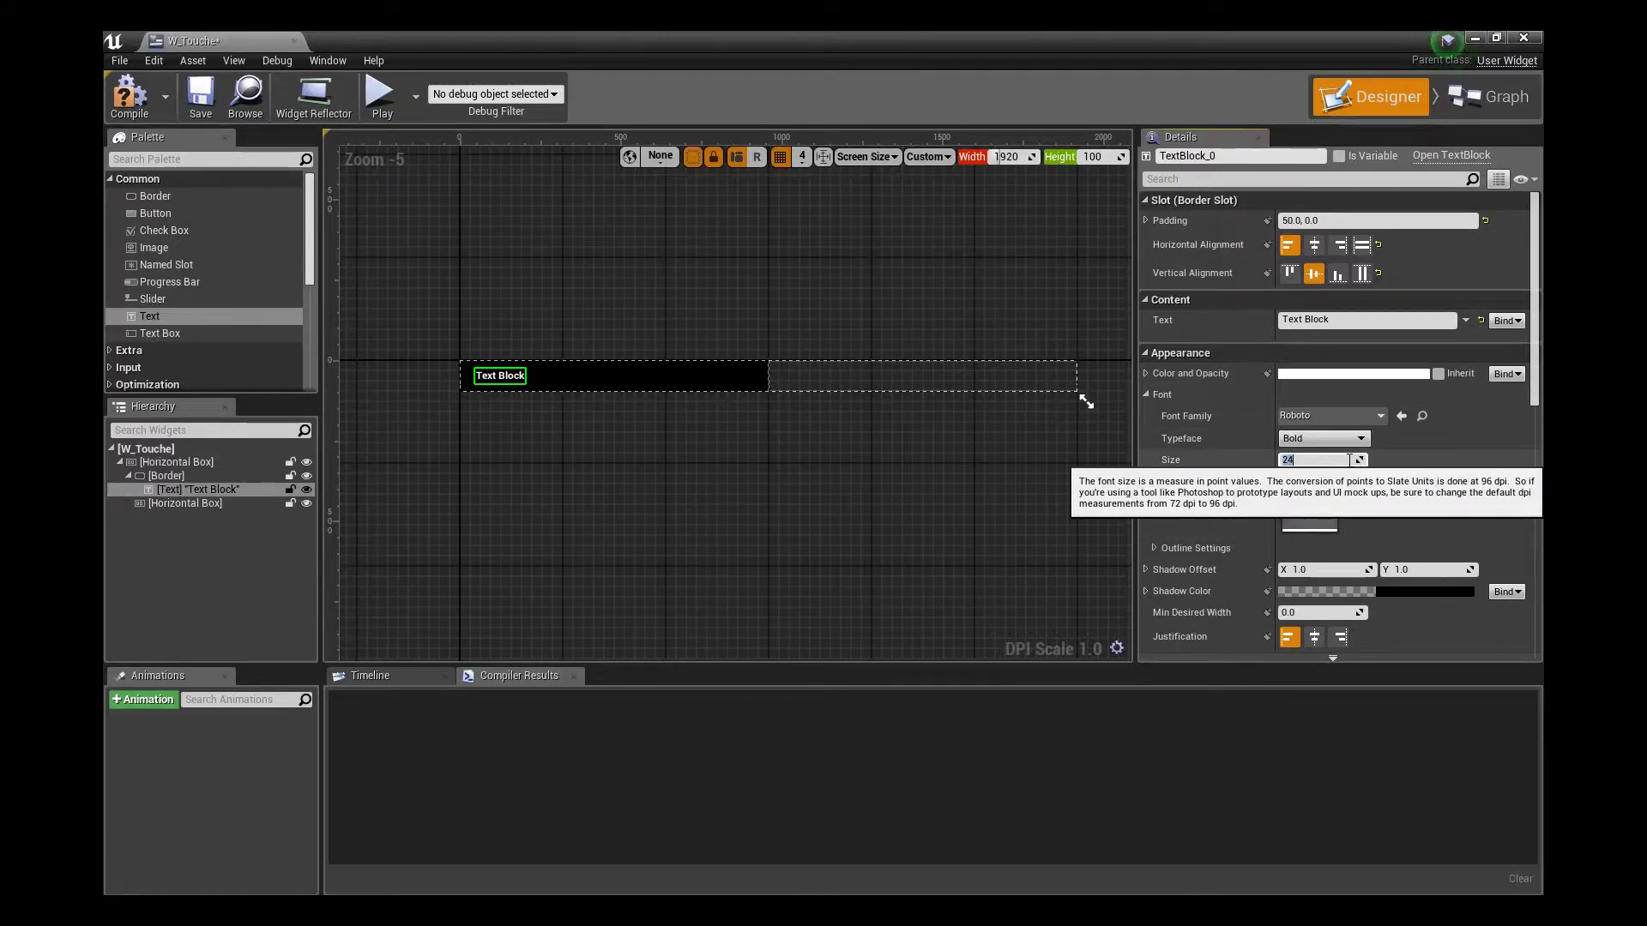
type("30")
key("Return")
Change the label text to 'NOM DE LA TOUCHE'
left_click(1363, 320)
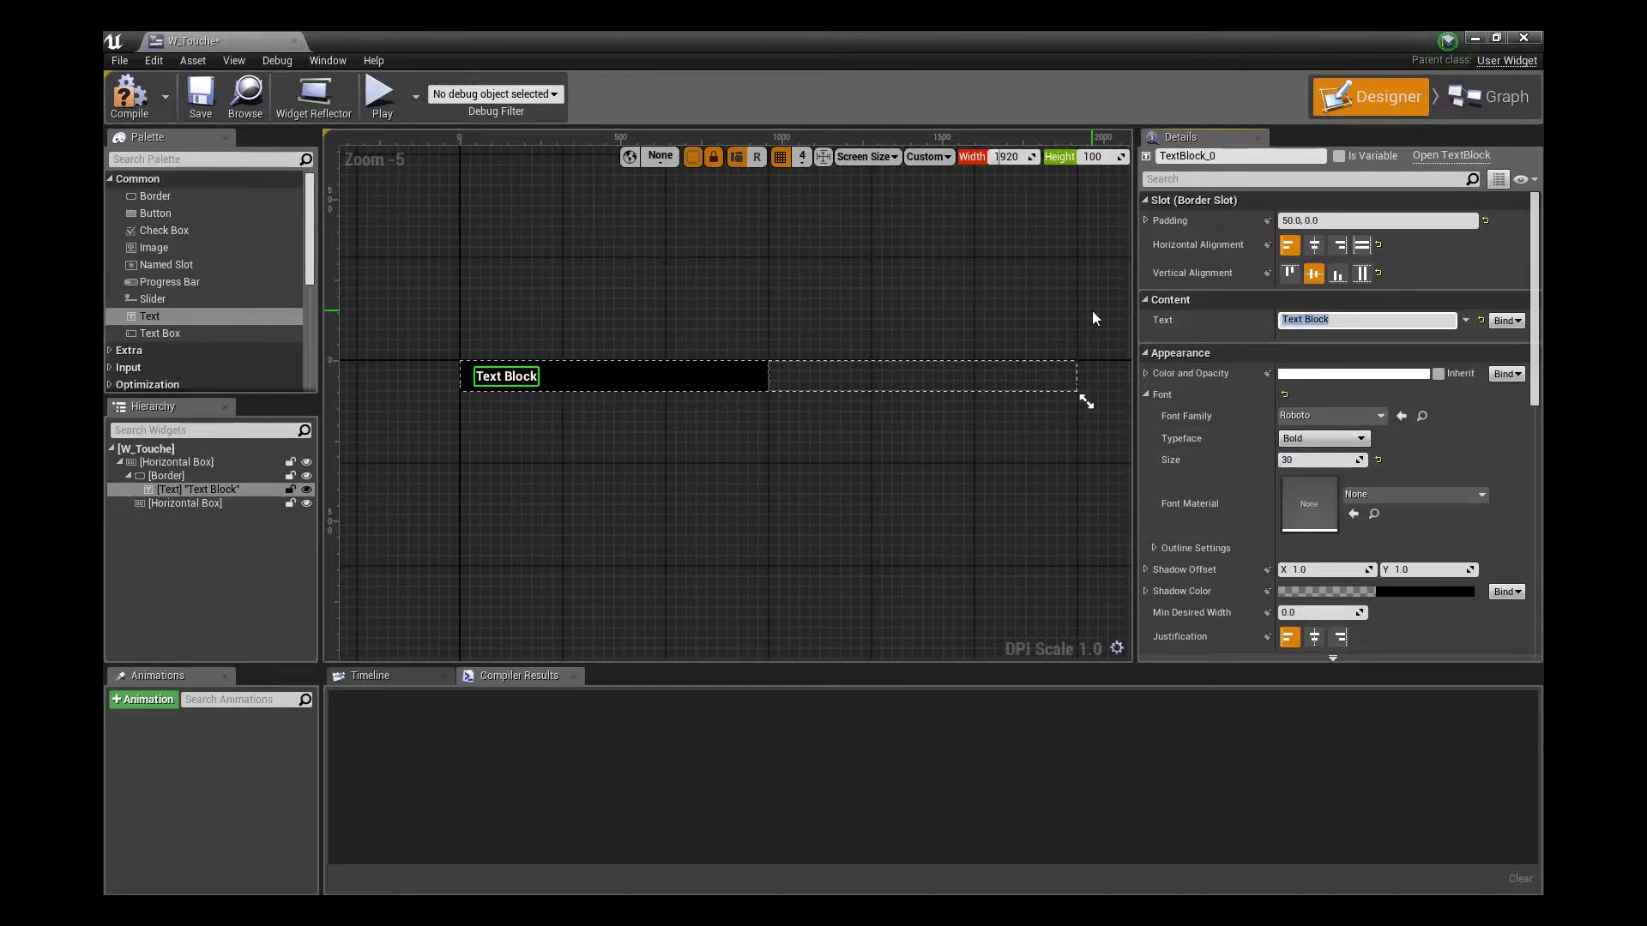
type("TOUCHE")
key("BackSpace")
key("BackSpace")
key("BackSpace")
key("BackSpace")
type("NOM DE LE")
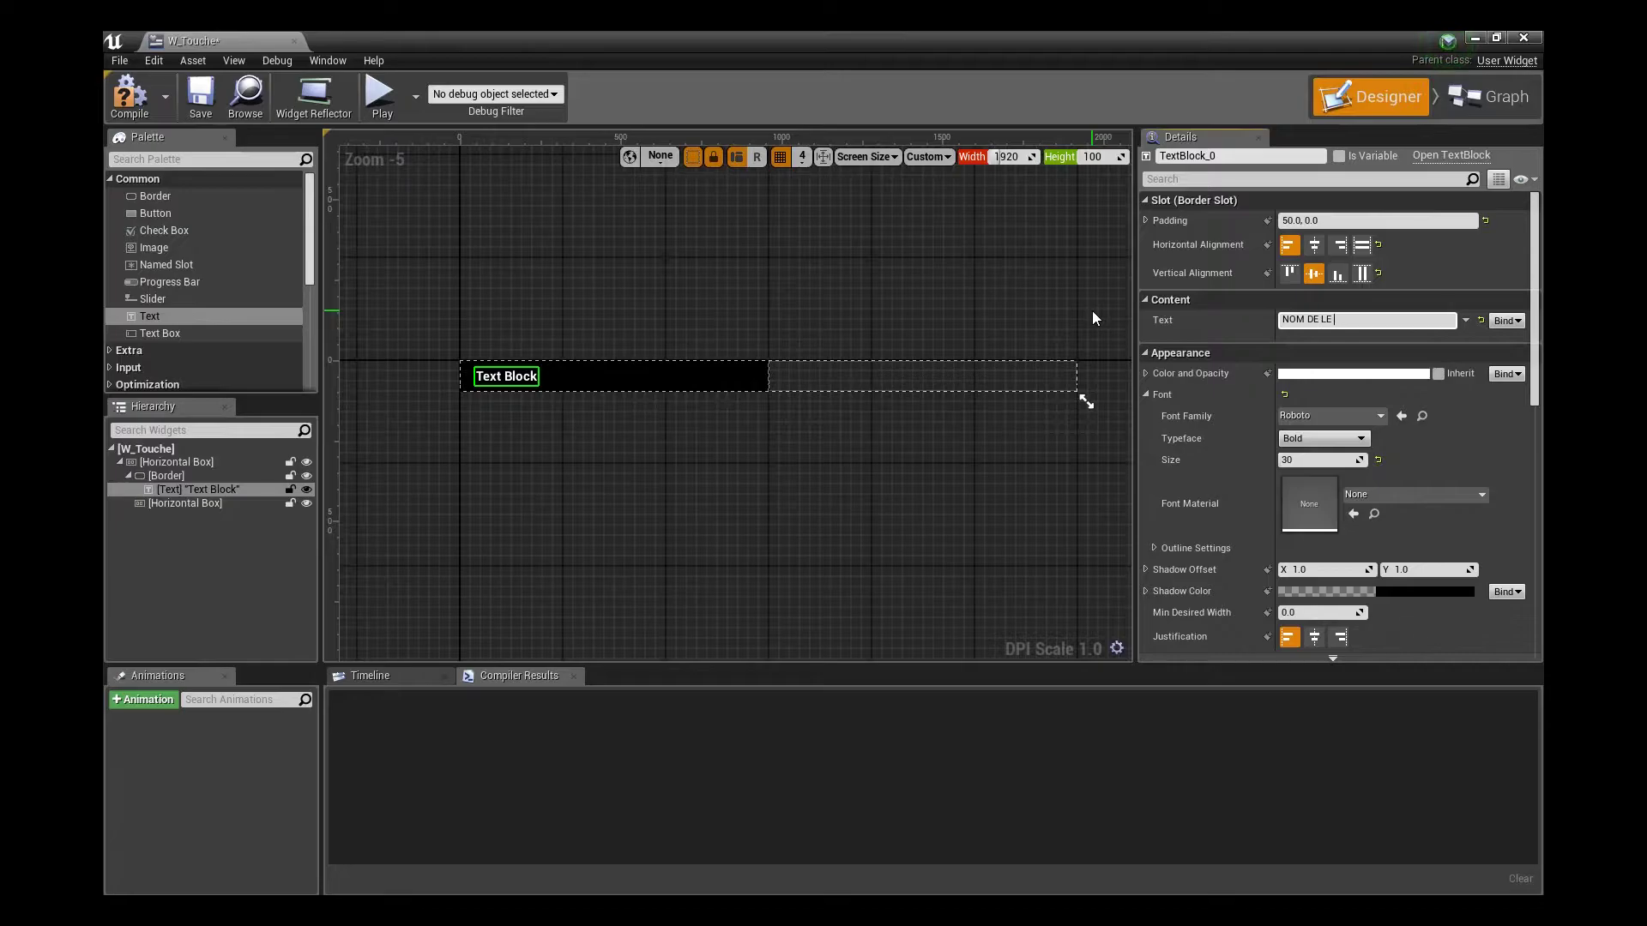
key("BackSpace")
type("A TOUCHE")
key("Return")
right_click_drag(1092, 318, 845, 321)
left_click(617, 367)
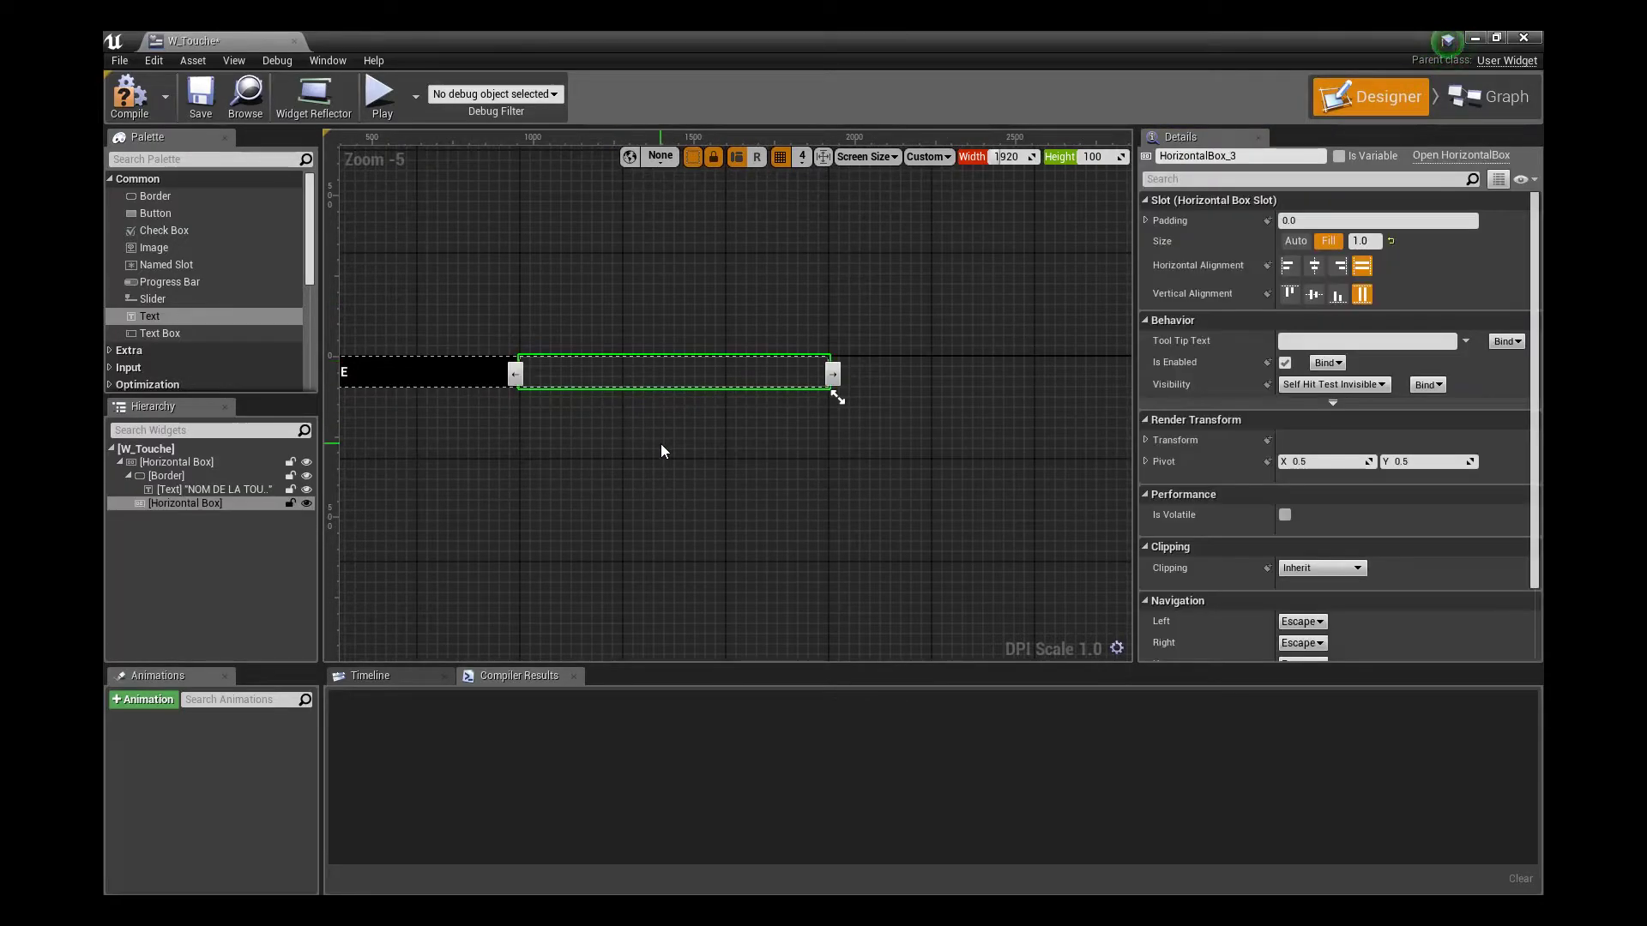
Add three Buttons to the inner Horizontal Box
scroll(1289, 256, "down", 2)
right_click_drag(457, 273, 374, 293)
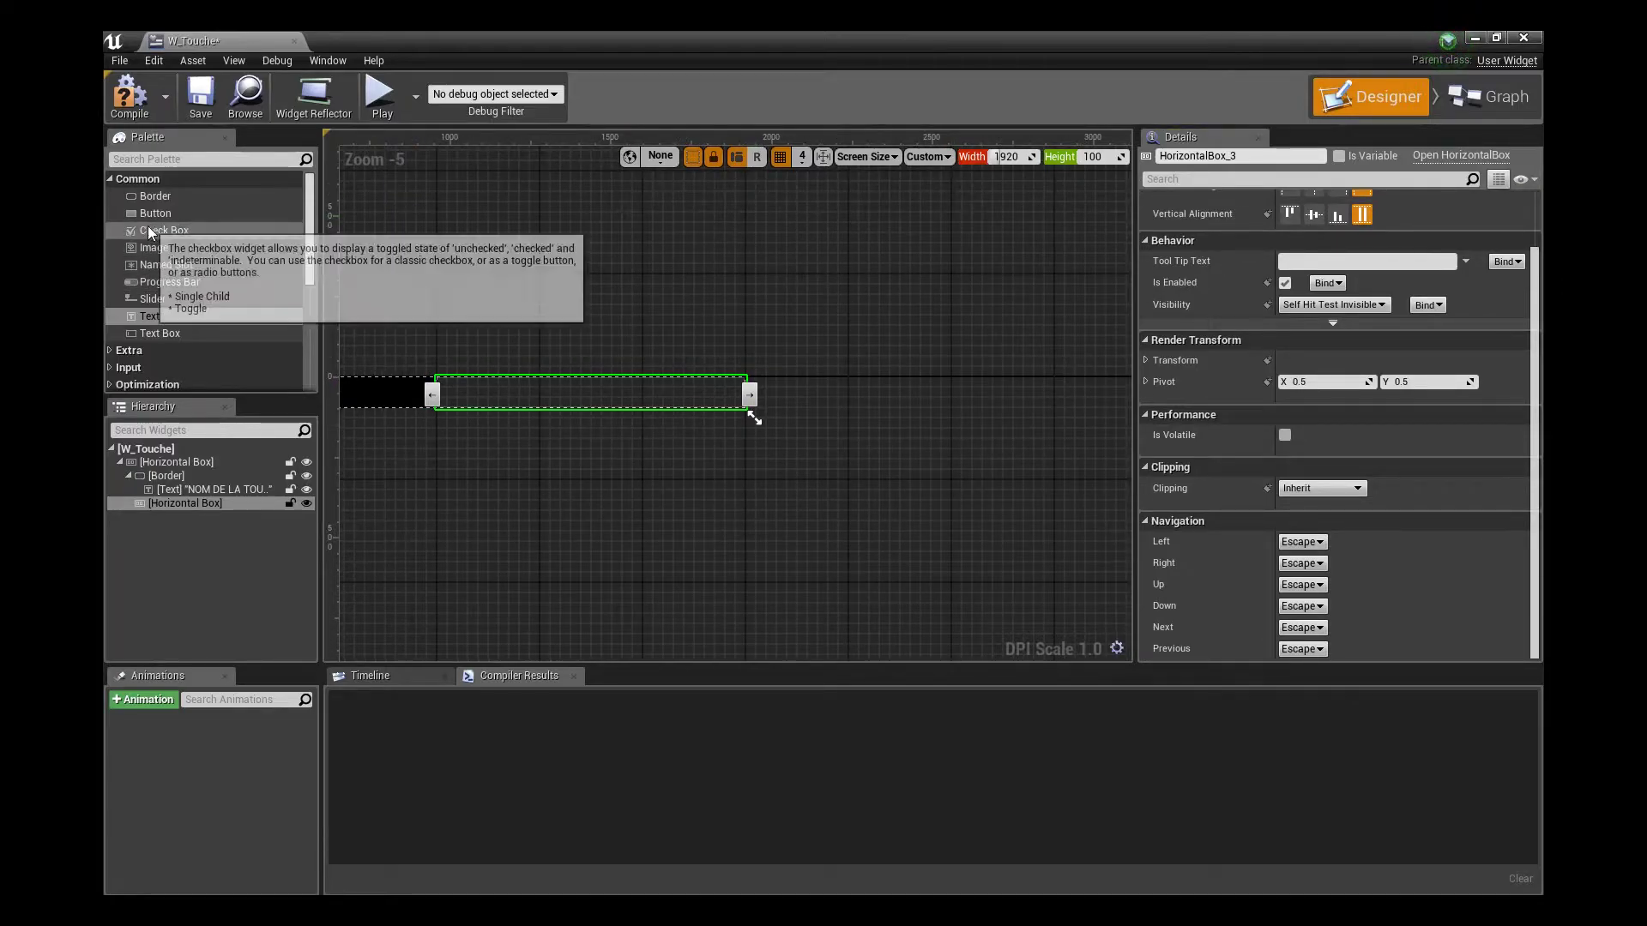
left_click_drag(157, 207, 179, 503)
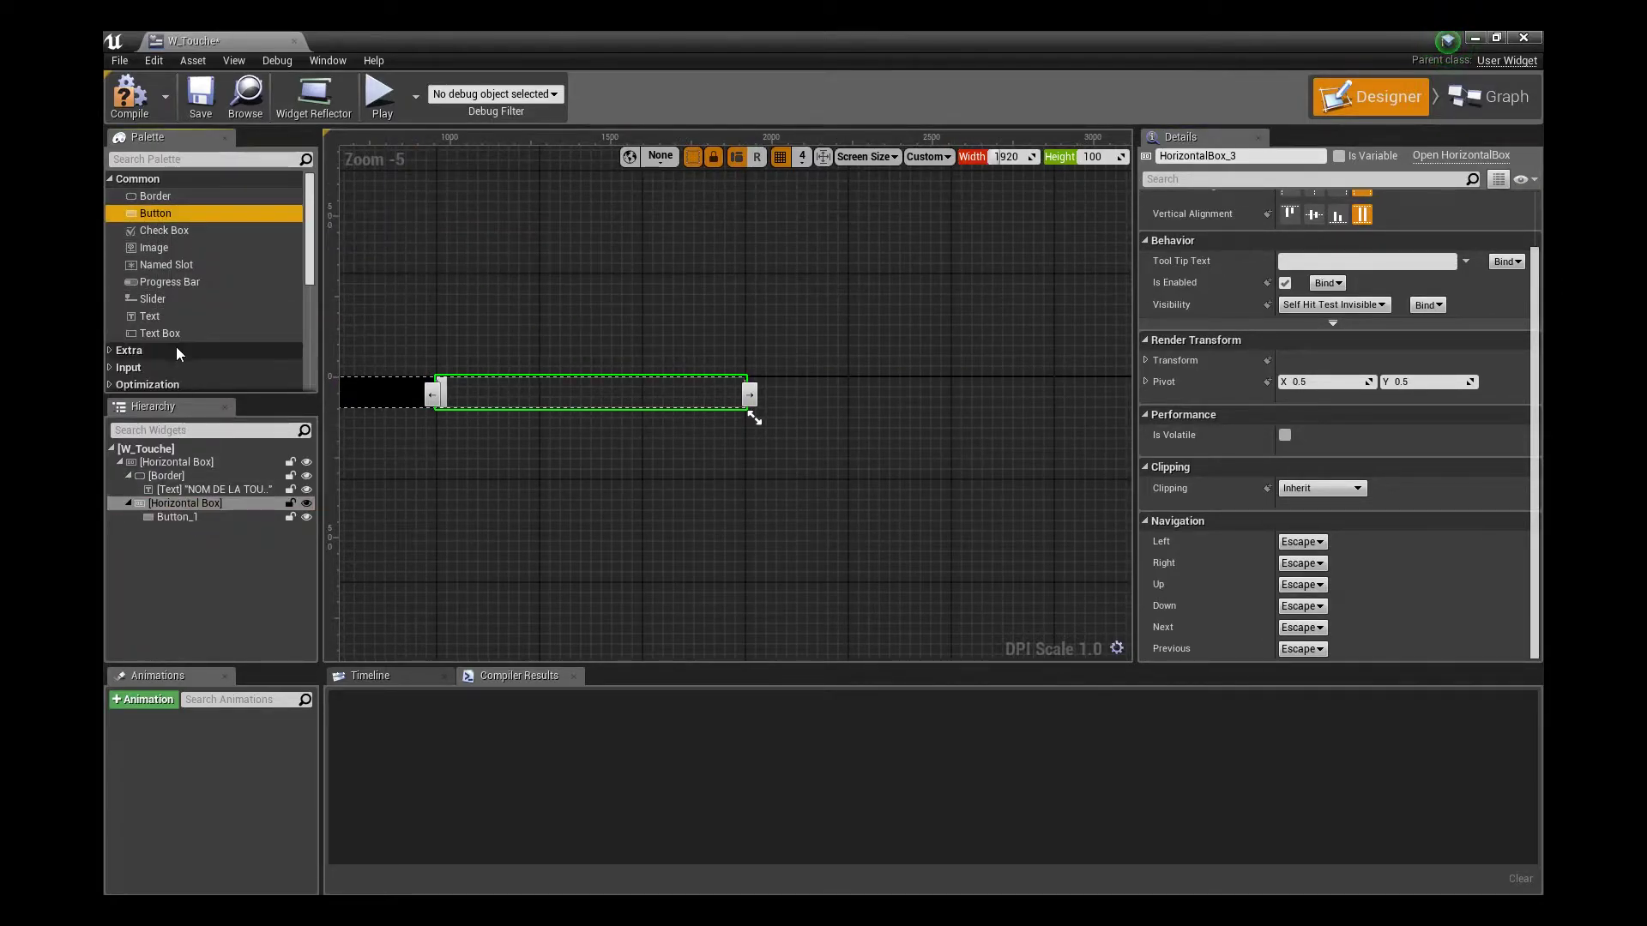
left_click_drag(165, 214, 190, 505)
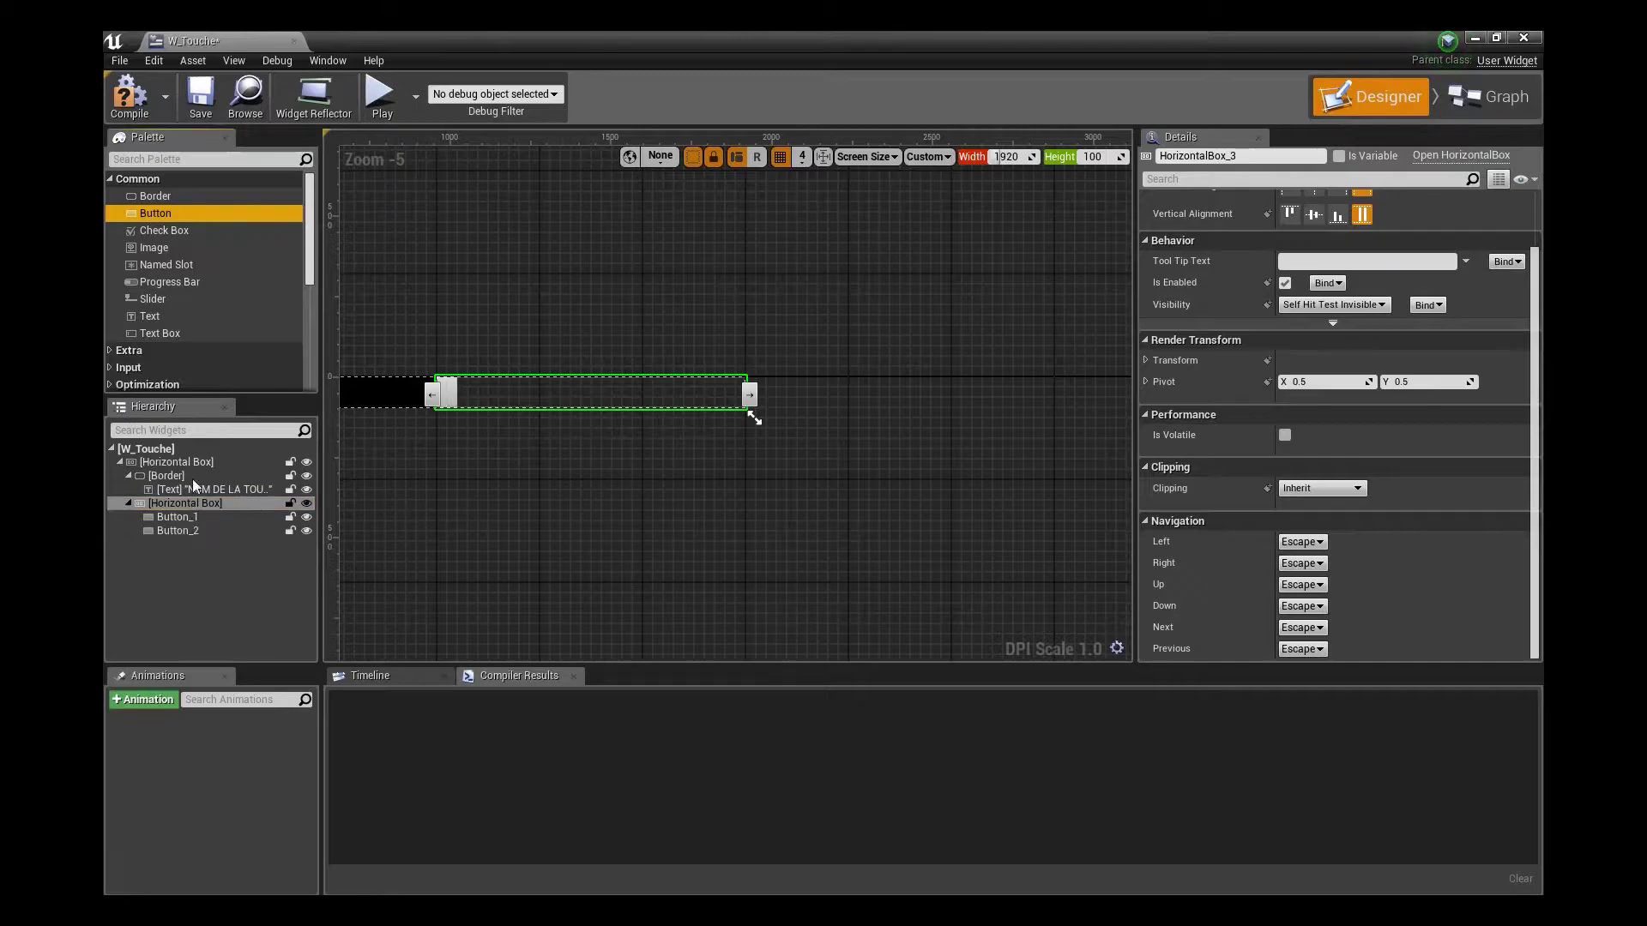
left_click_drag(182, 233, 190, 505)
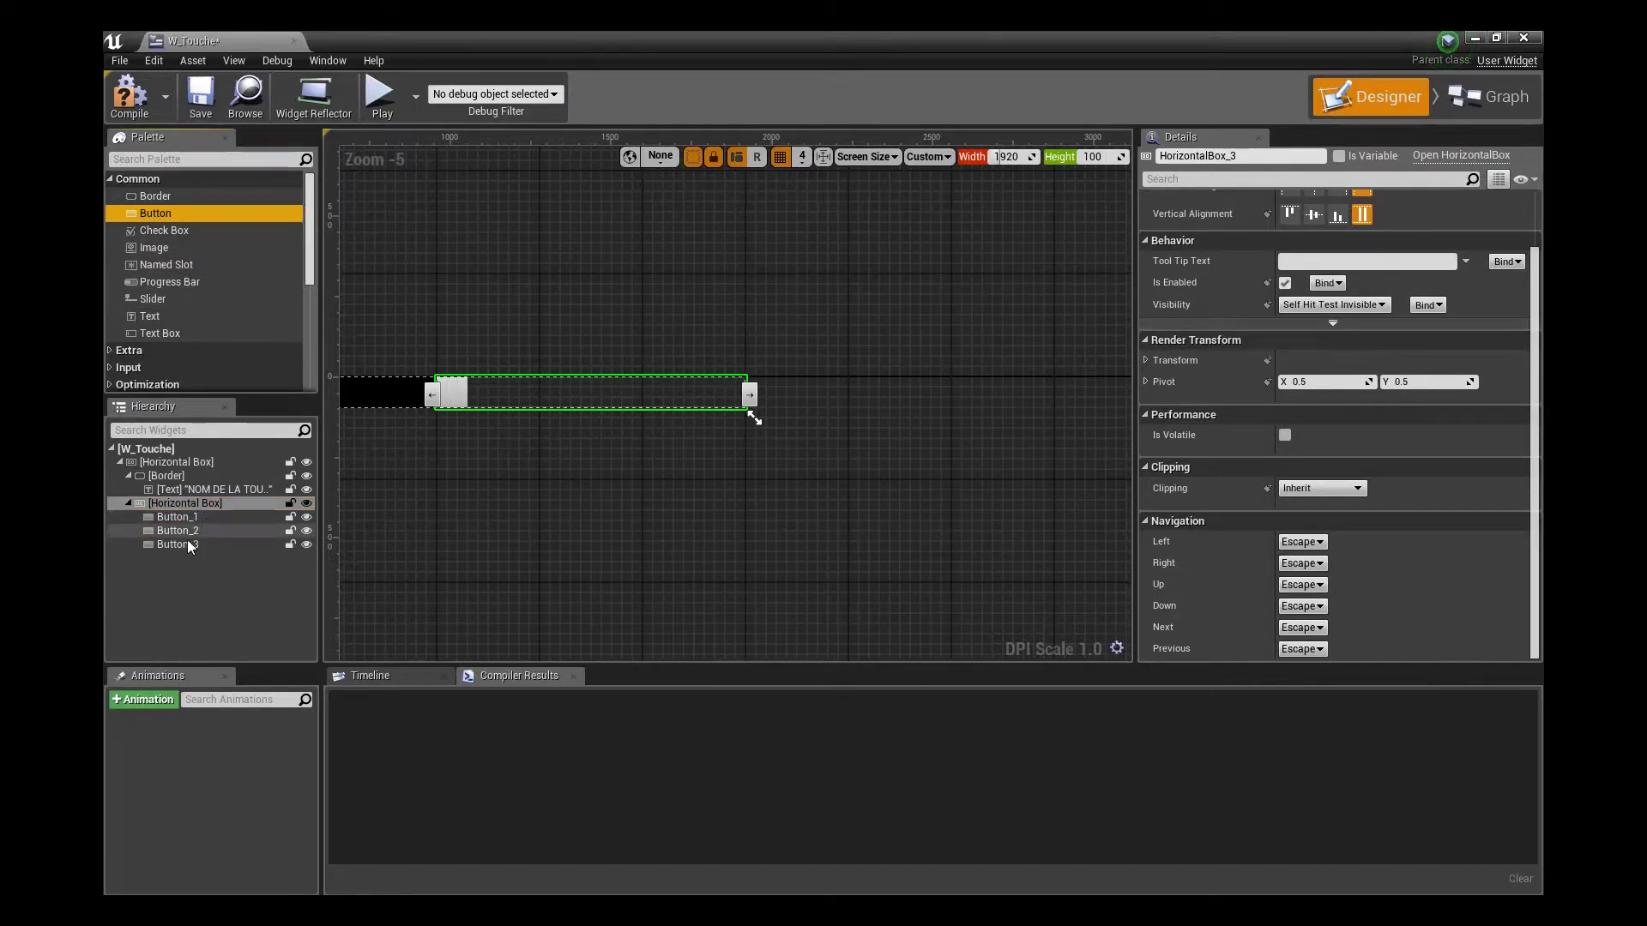
Set Button_1 to Button_3 to Fill so they share the width evenly
left_click(221, 518)
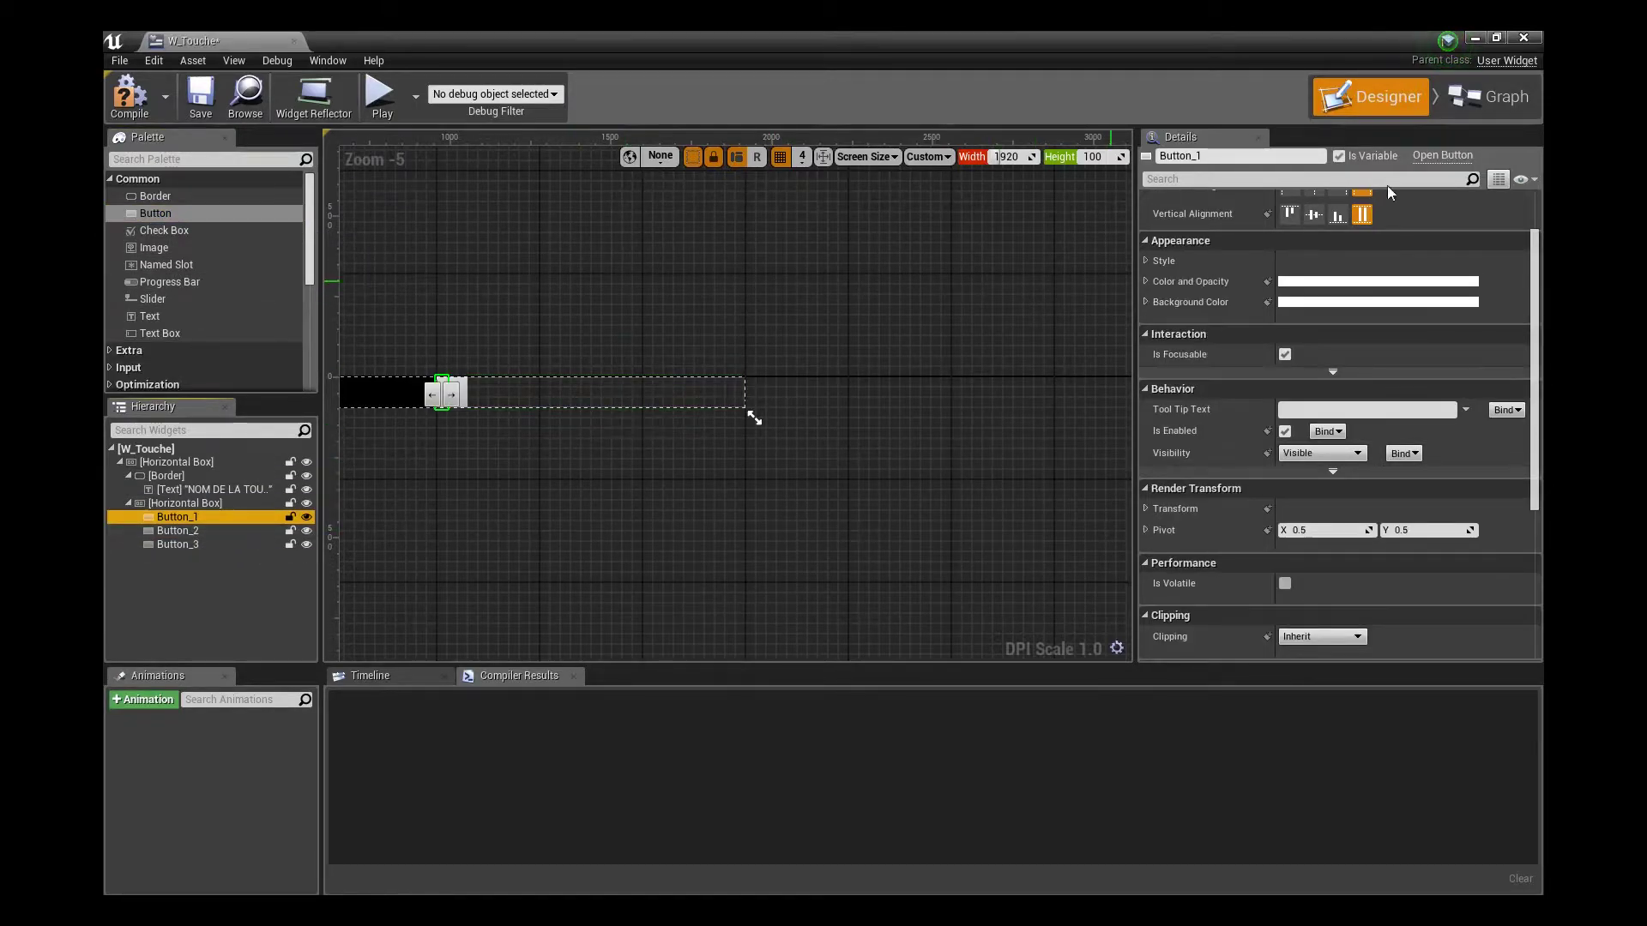
scroll(898, 429, "up", 3)
scroll(753, 431, "down", 2)
right_click_drag(753, 430, 699, 478)
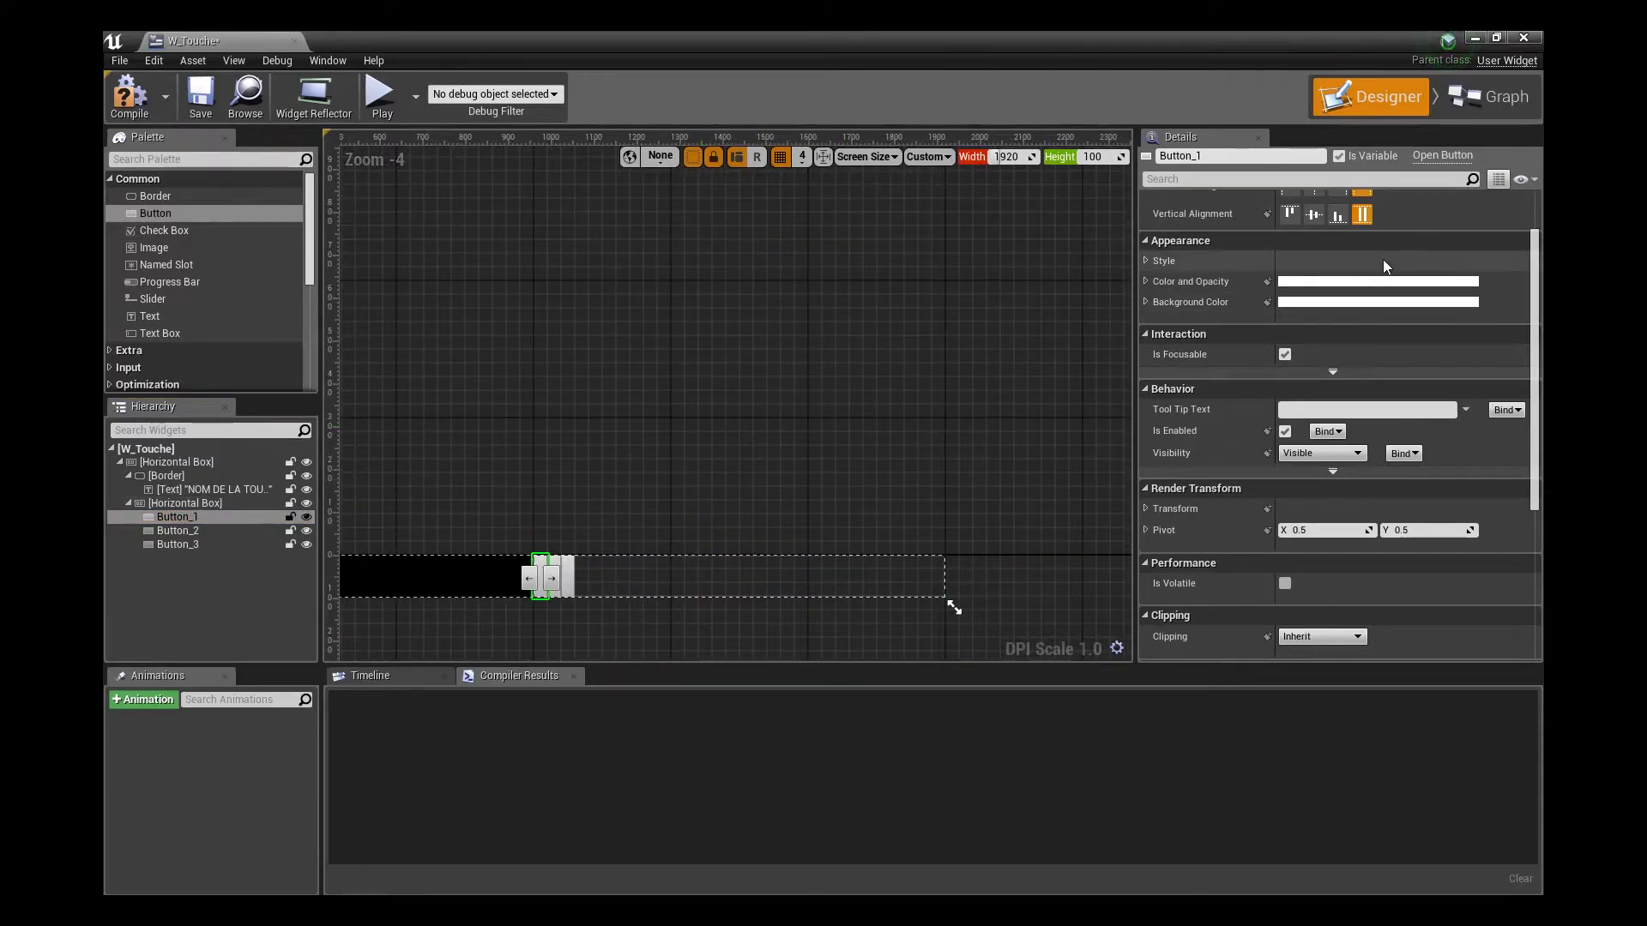
scroll(1383, 259, "up", 3)
left_click(176, 544, "shift")
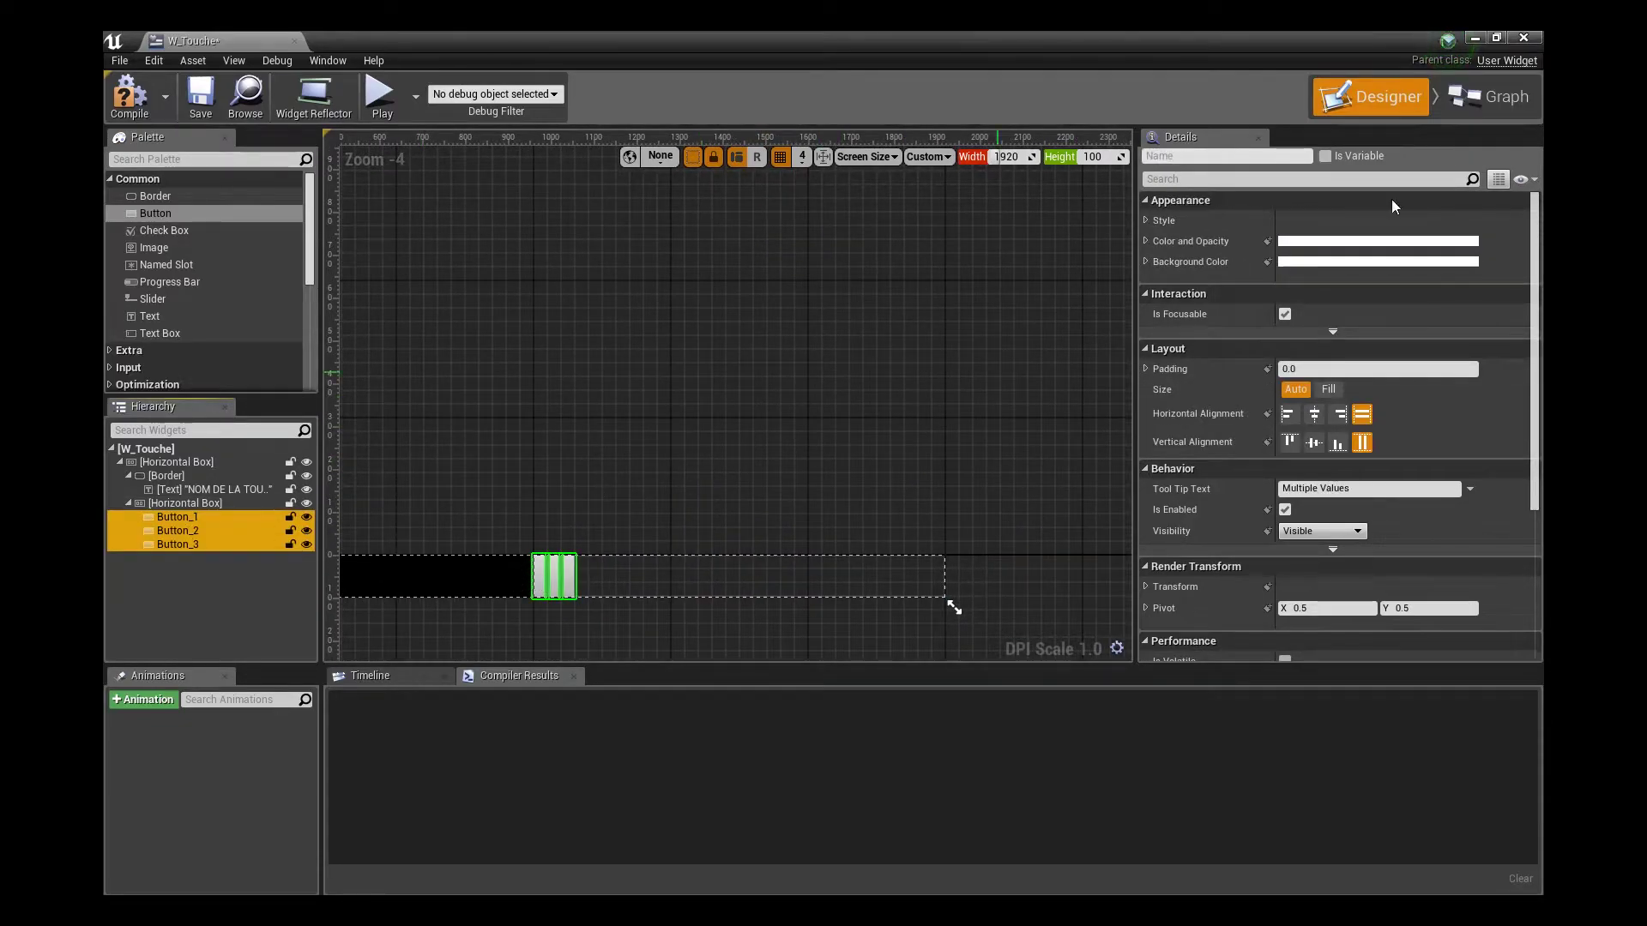
left_click(1328, 389)
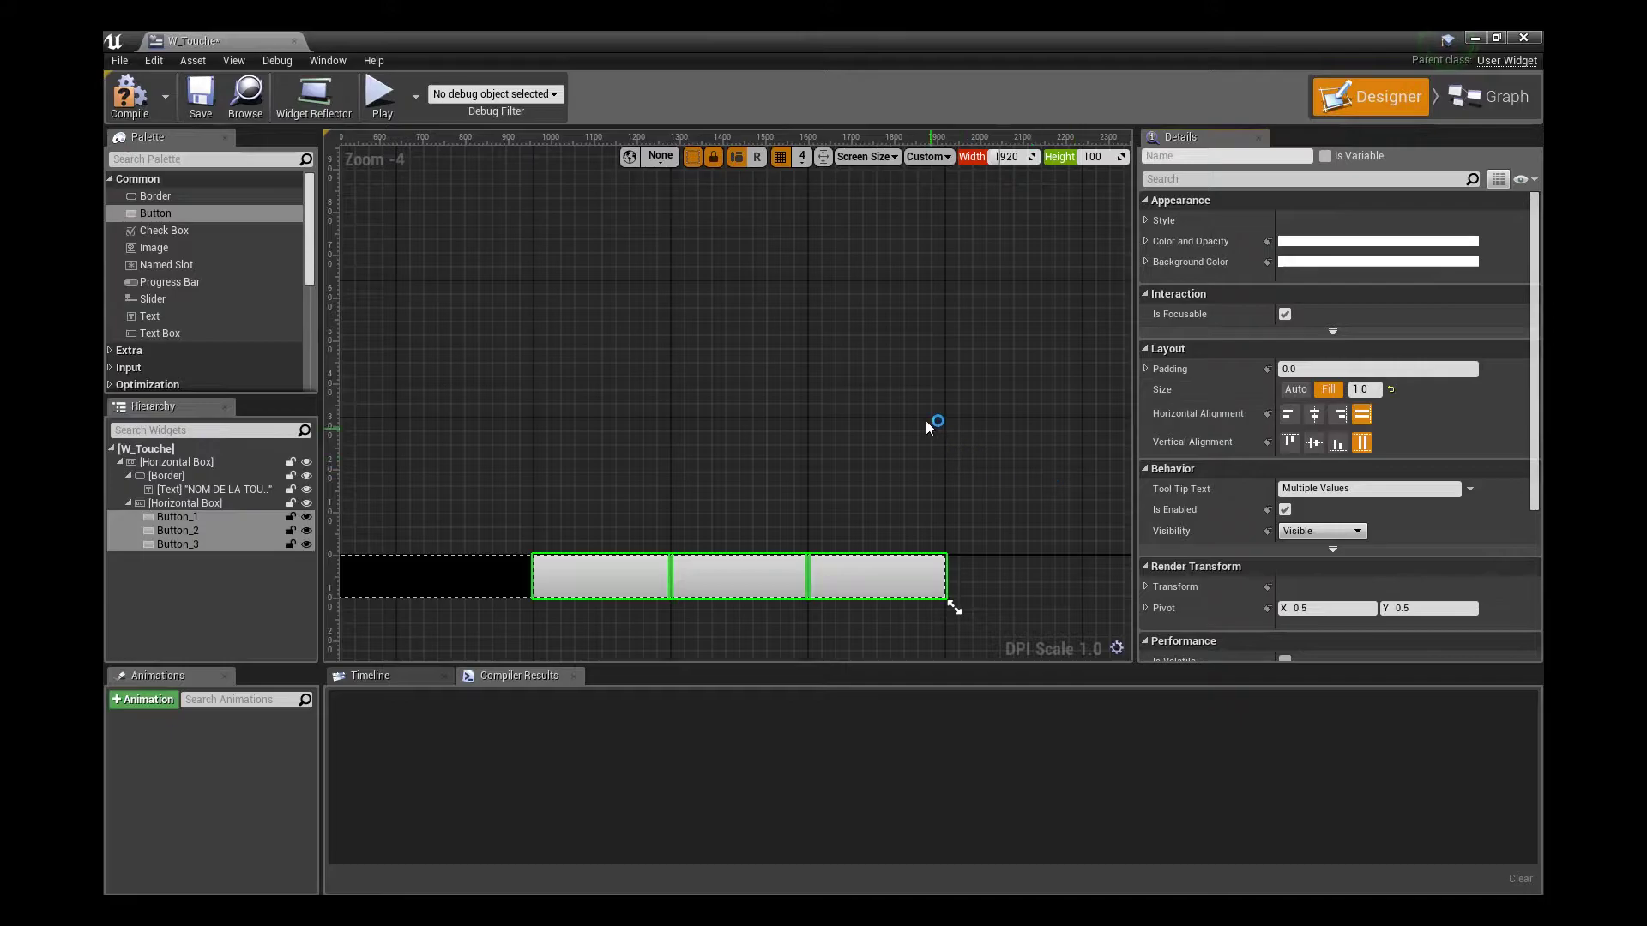
left_click(929, 426)
scroll(946, 323, "down", 2)
right_click_drag(945, 323, 802, 323)
scroll(806, 329, "up", 2)
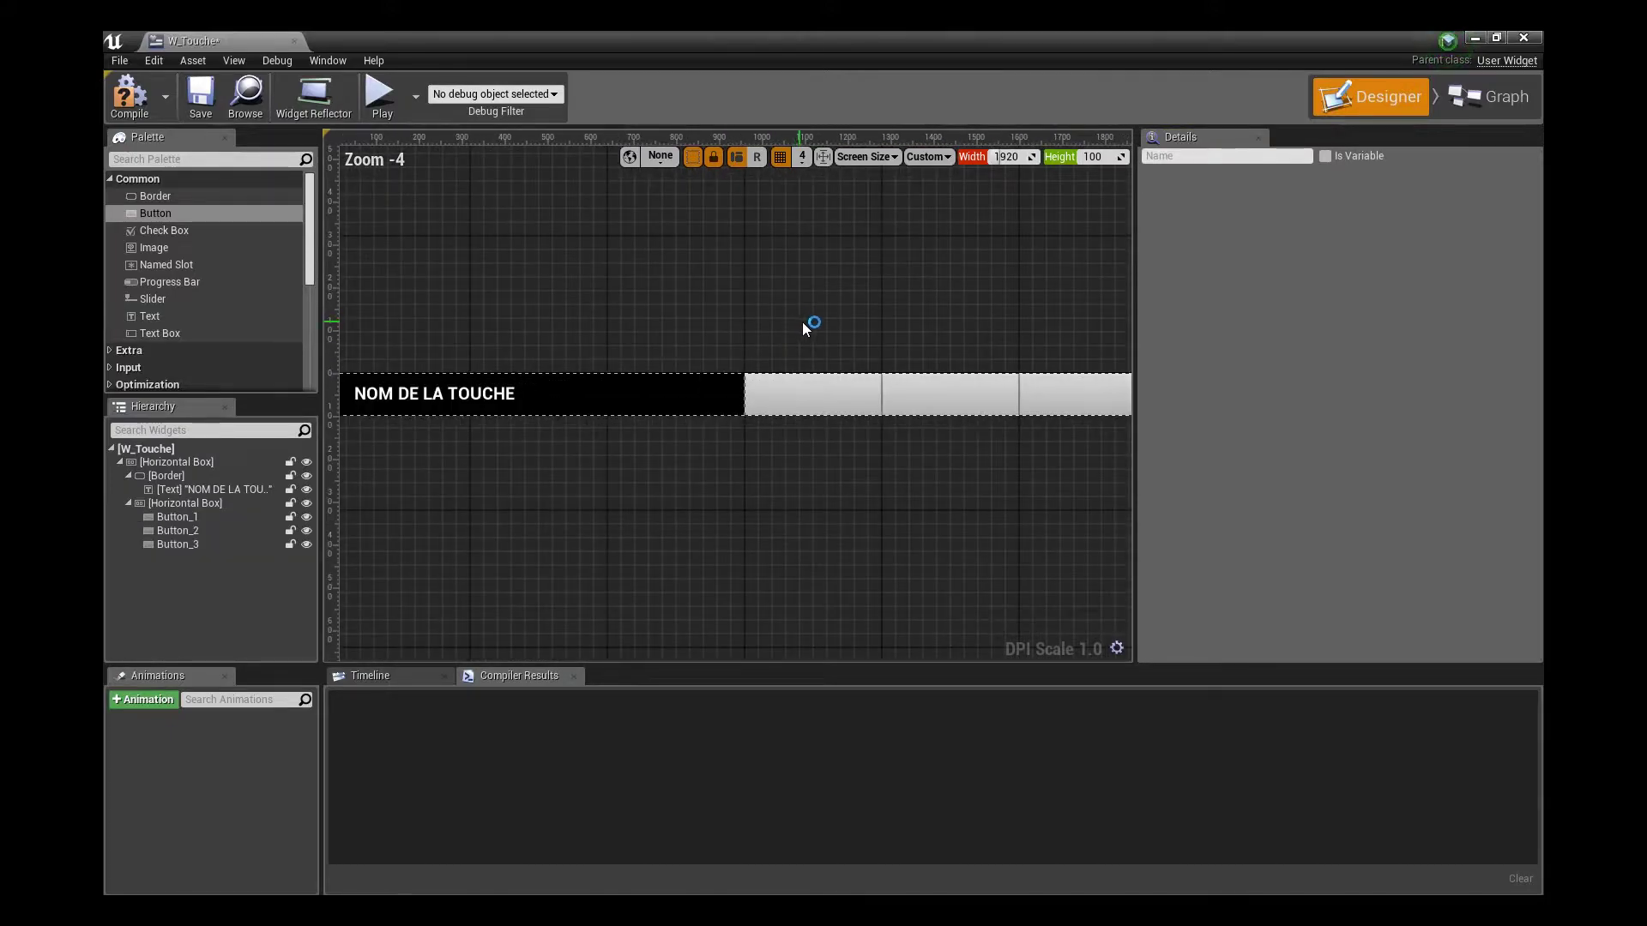
right_click_drag(533, 447, 433, 331)
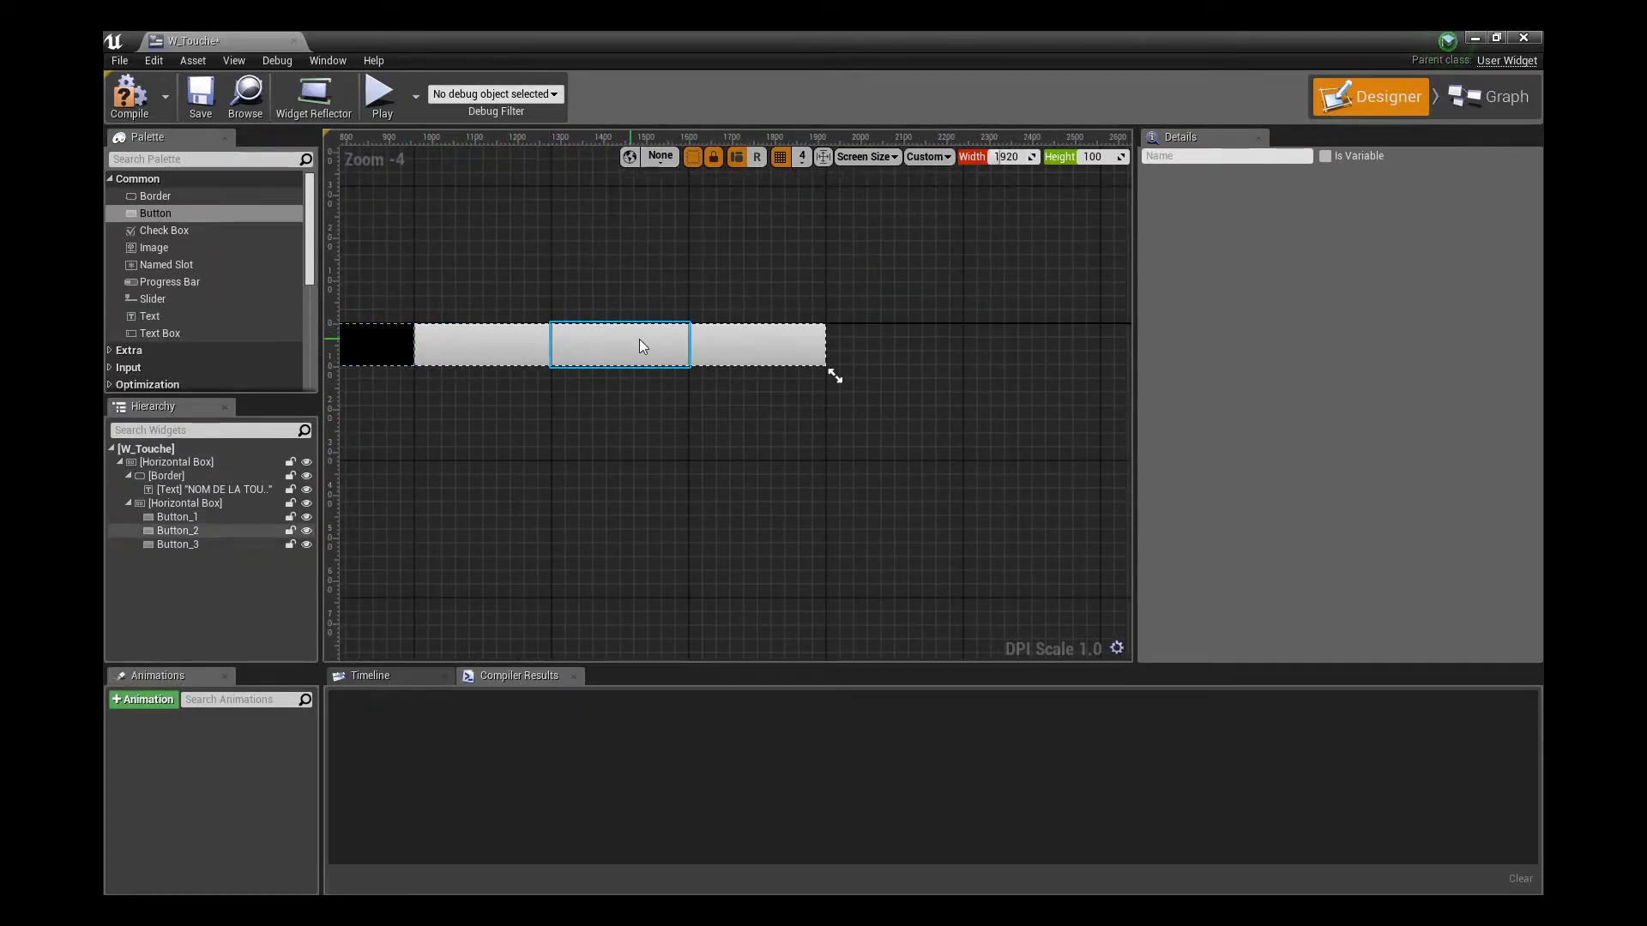
Change the background colour of Button_1 to Button_3 to grey (7E7E7E)
left_click(176, 516)
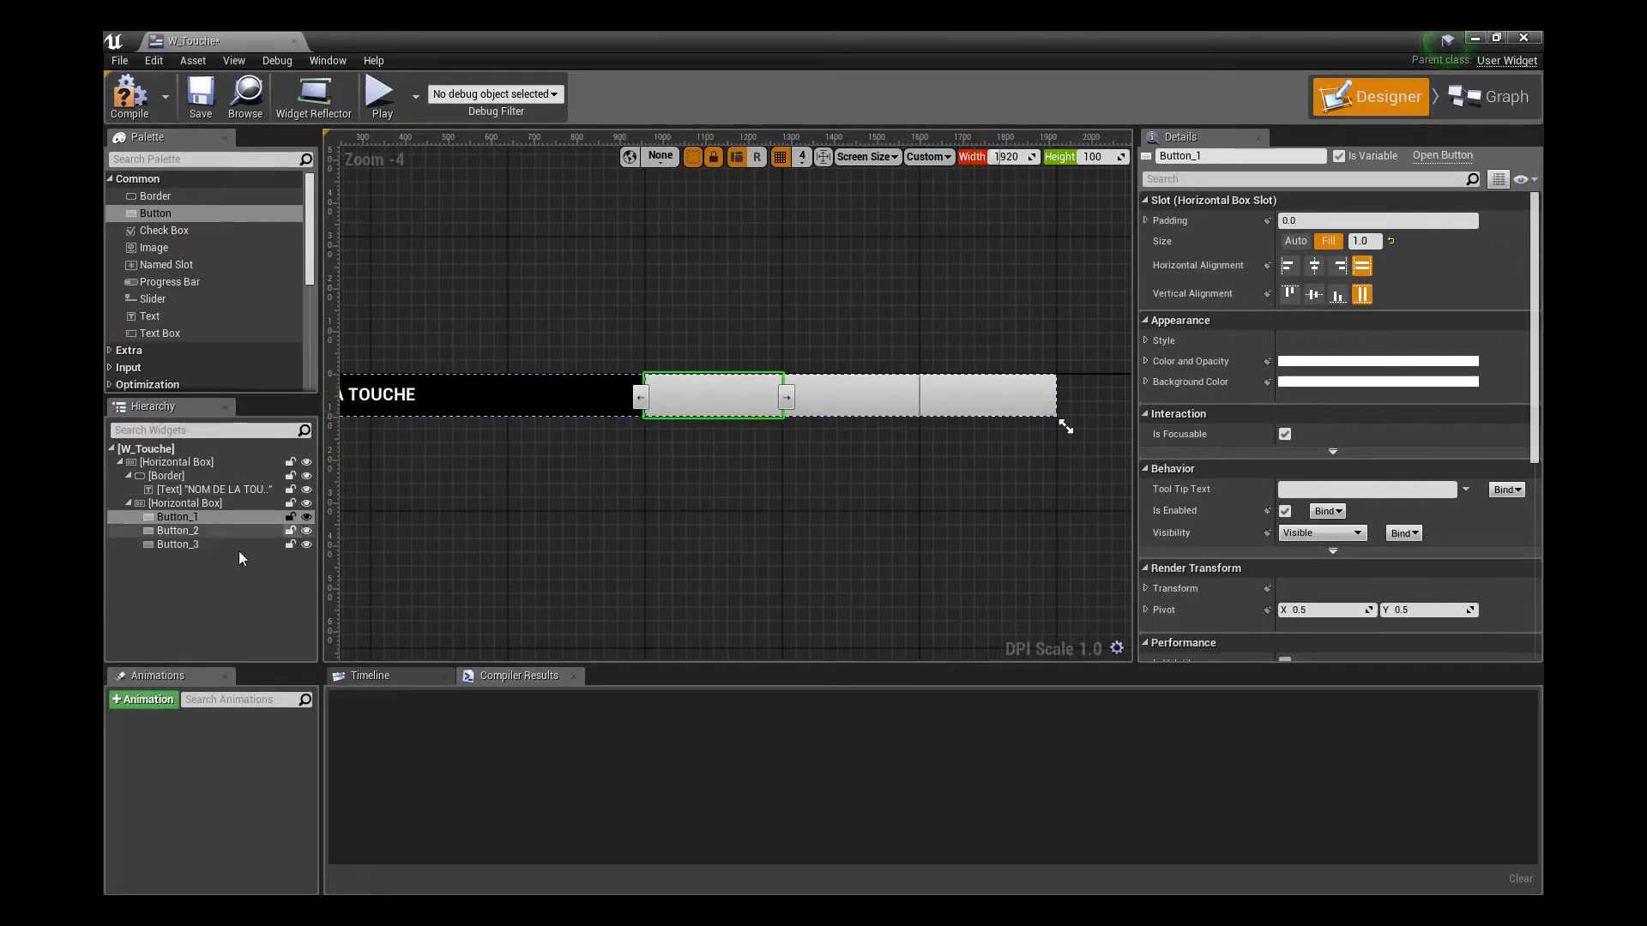
left_click(249, 545, "shift")
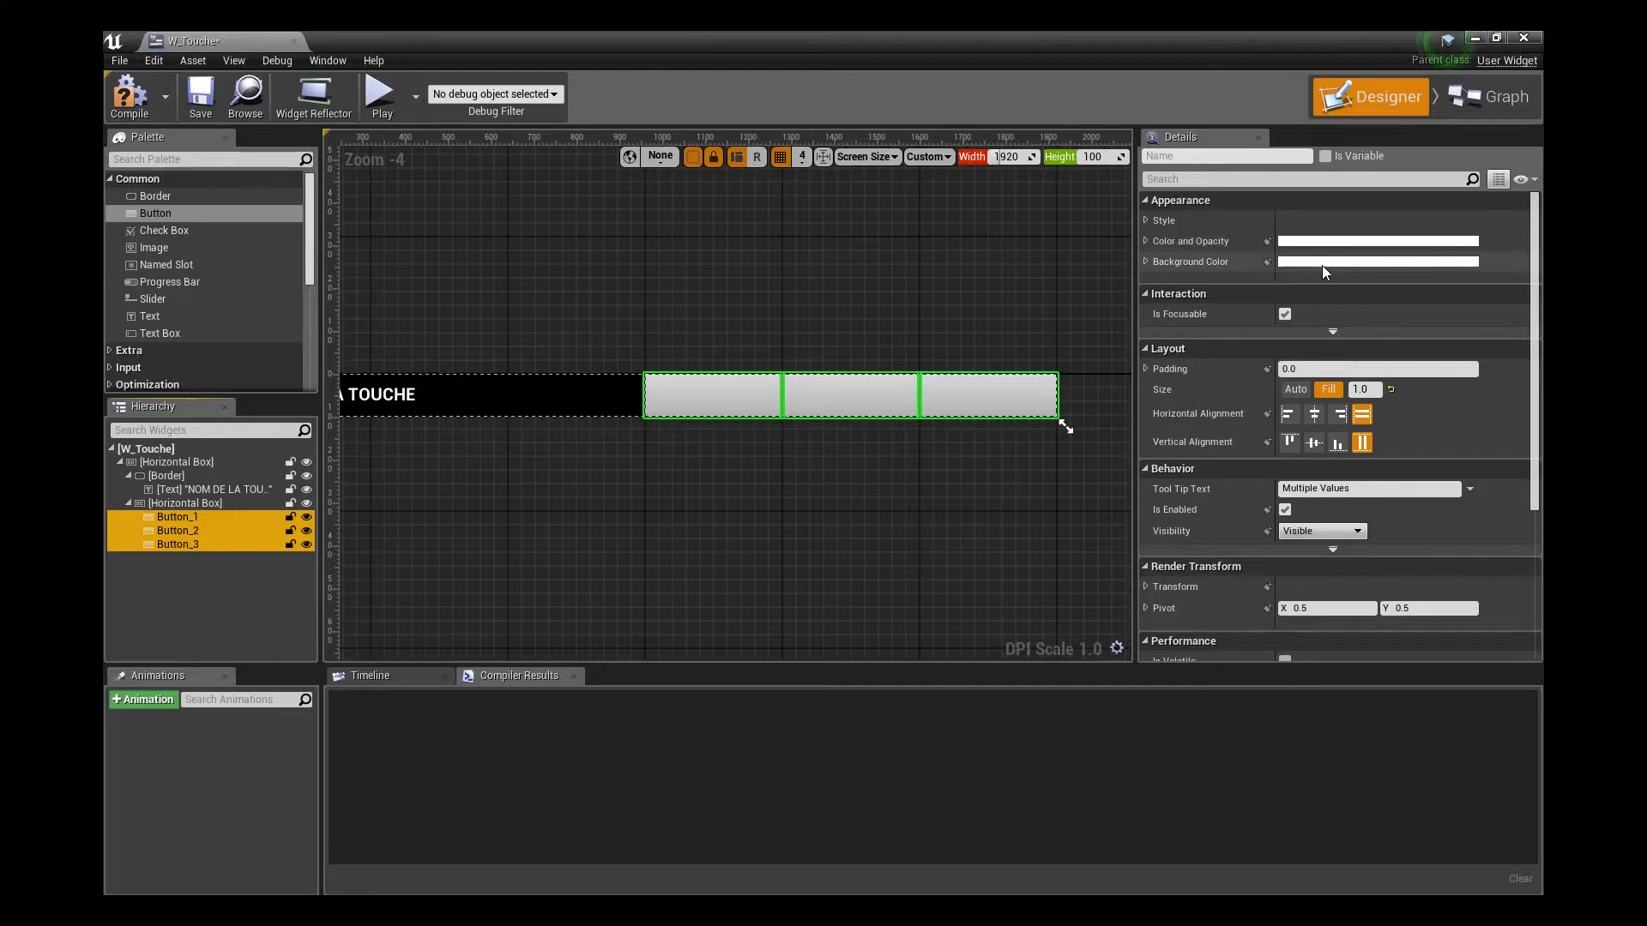
left_click(1321, 262)
left_click(1203, 457)
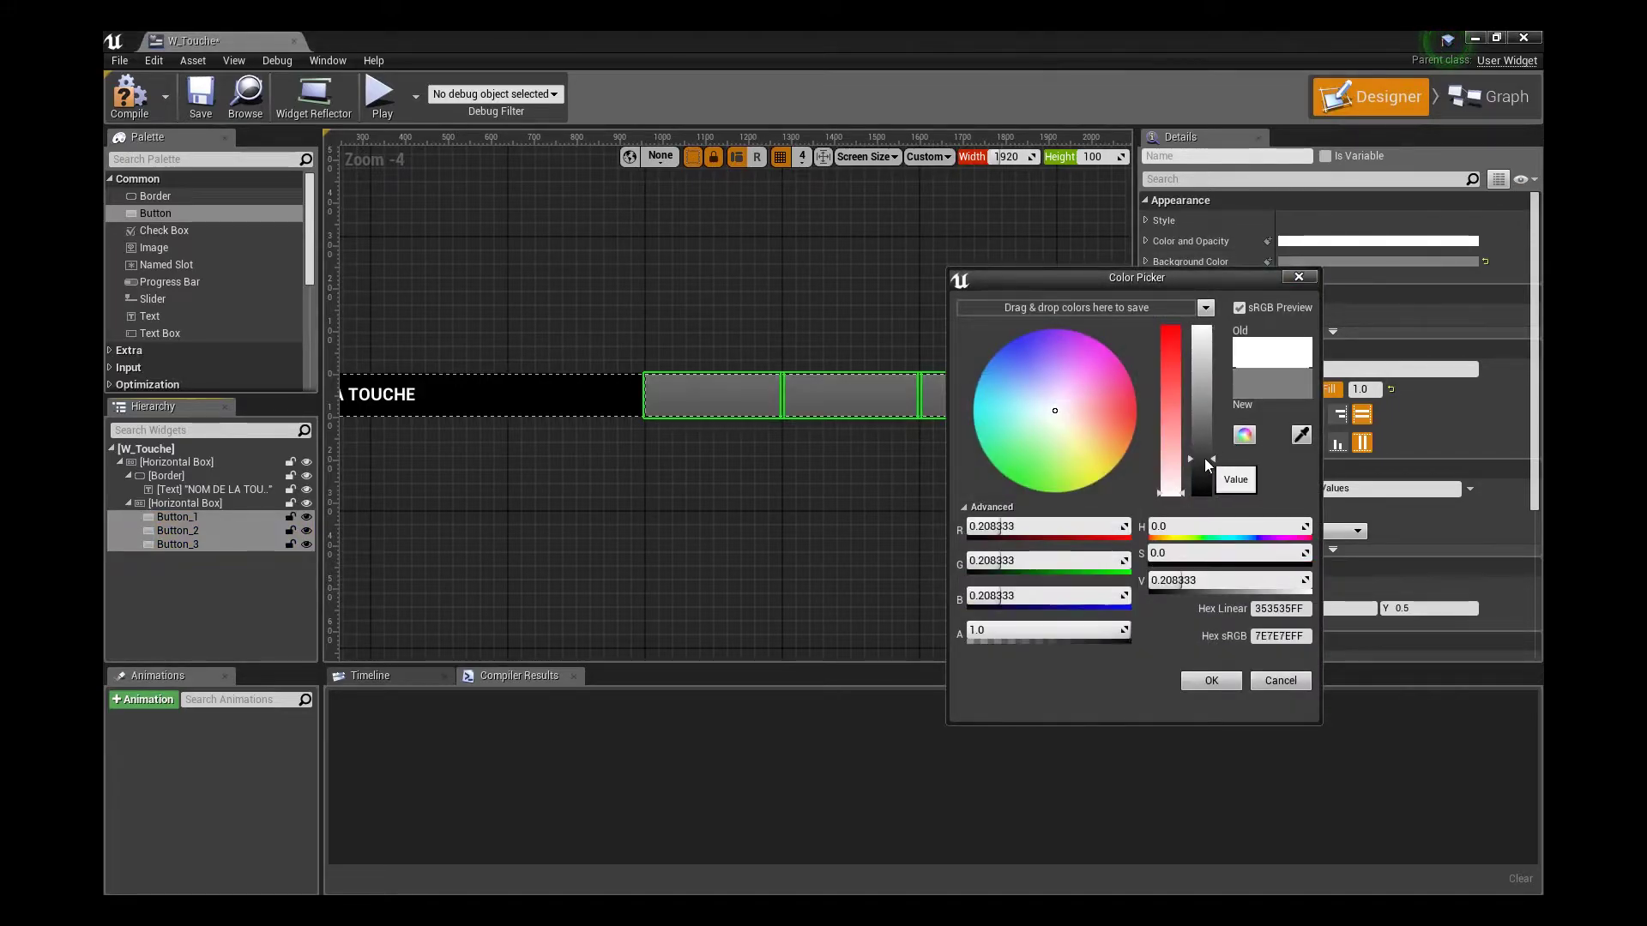
left_click(1227, 681)
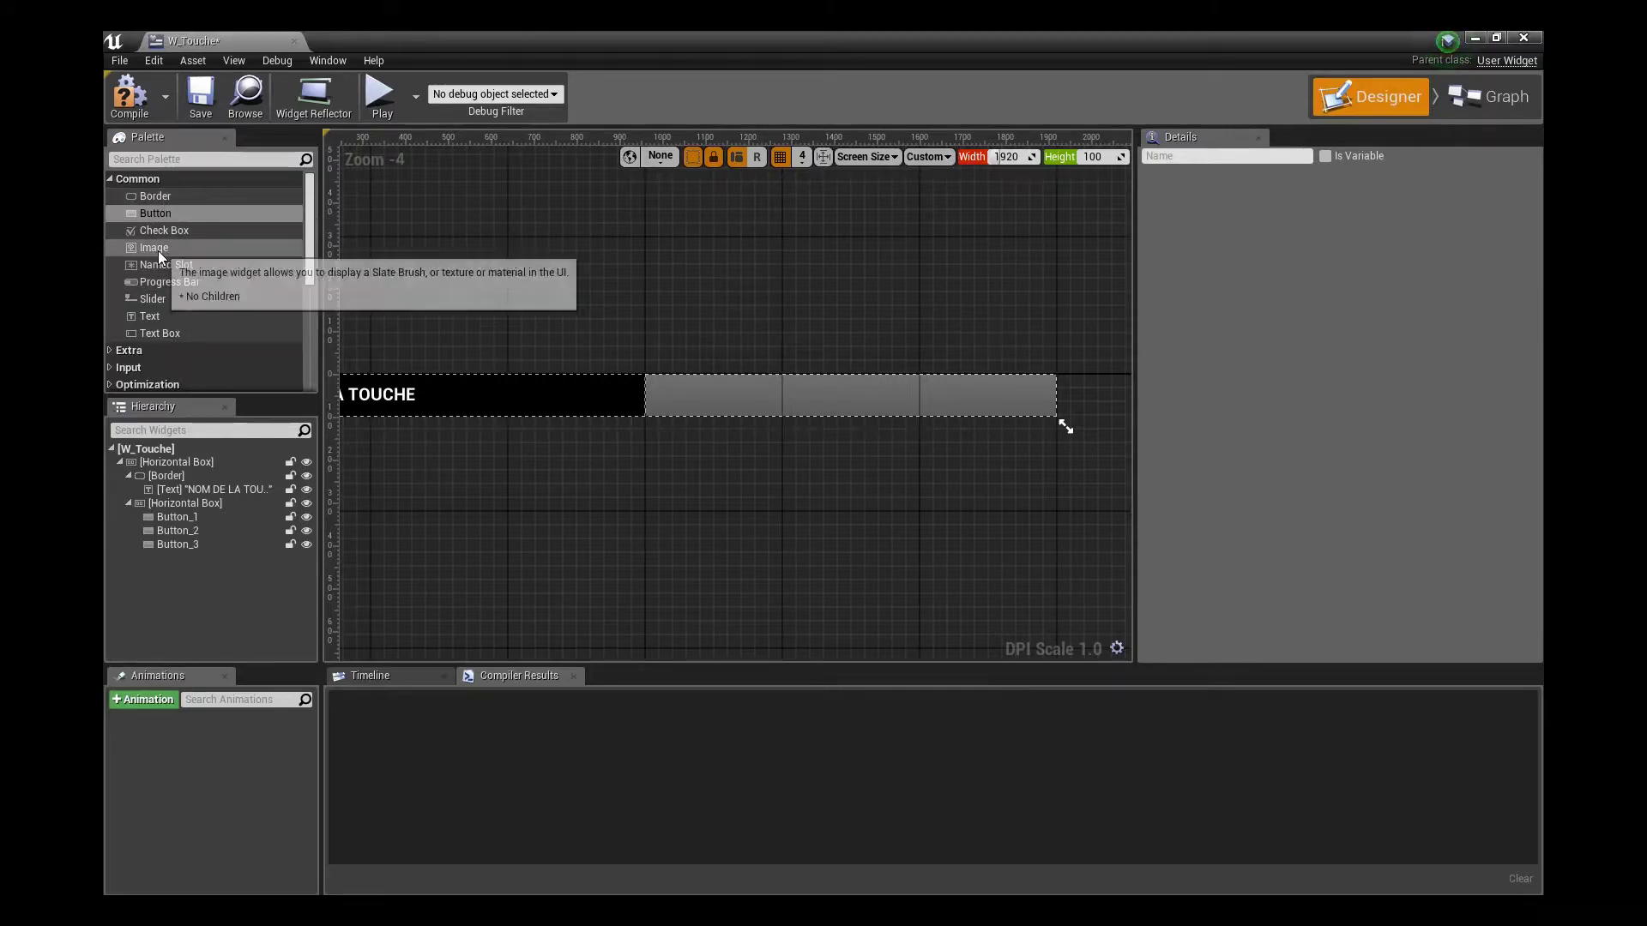
Place a Text block in each button and label the third one 'E'
left_click_drag(164, 317, 177, 517)
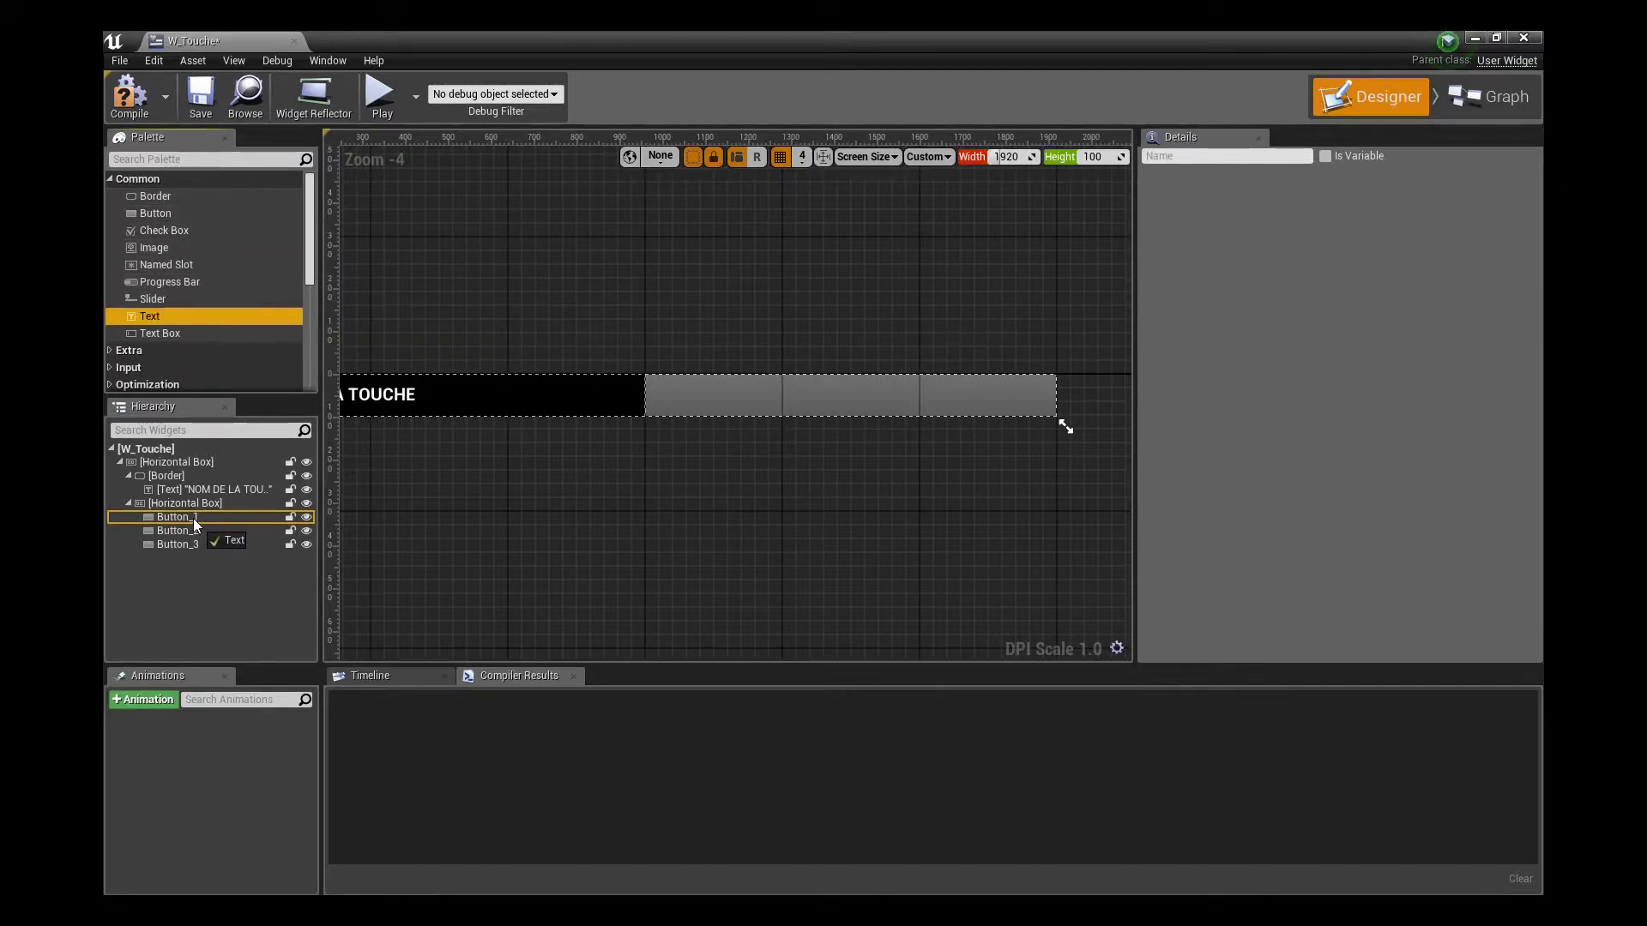
left_click_drag(142, 314, 178, 558)
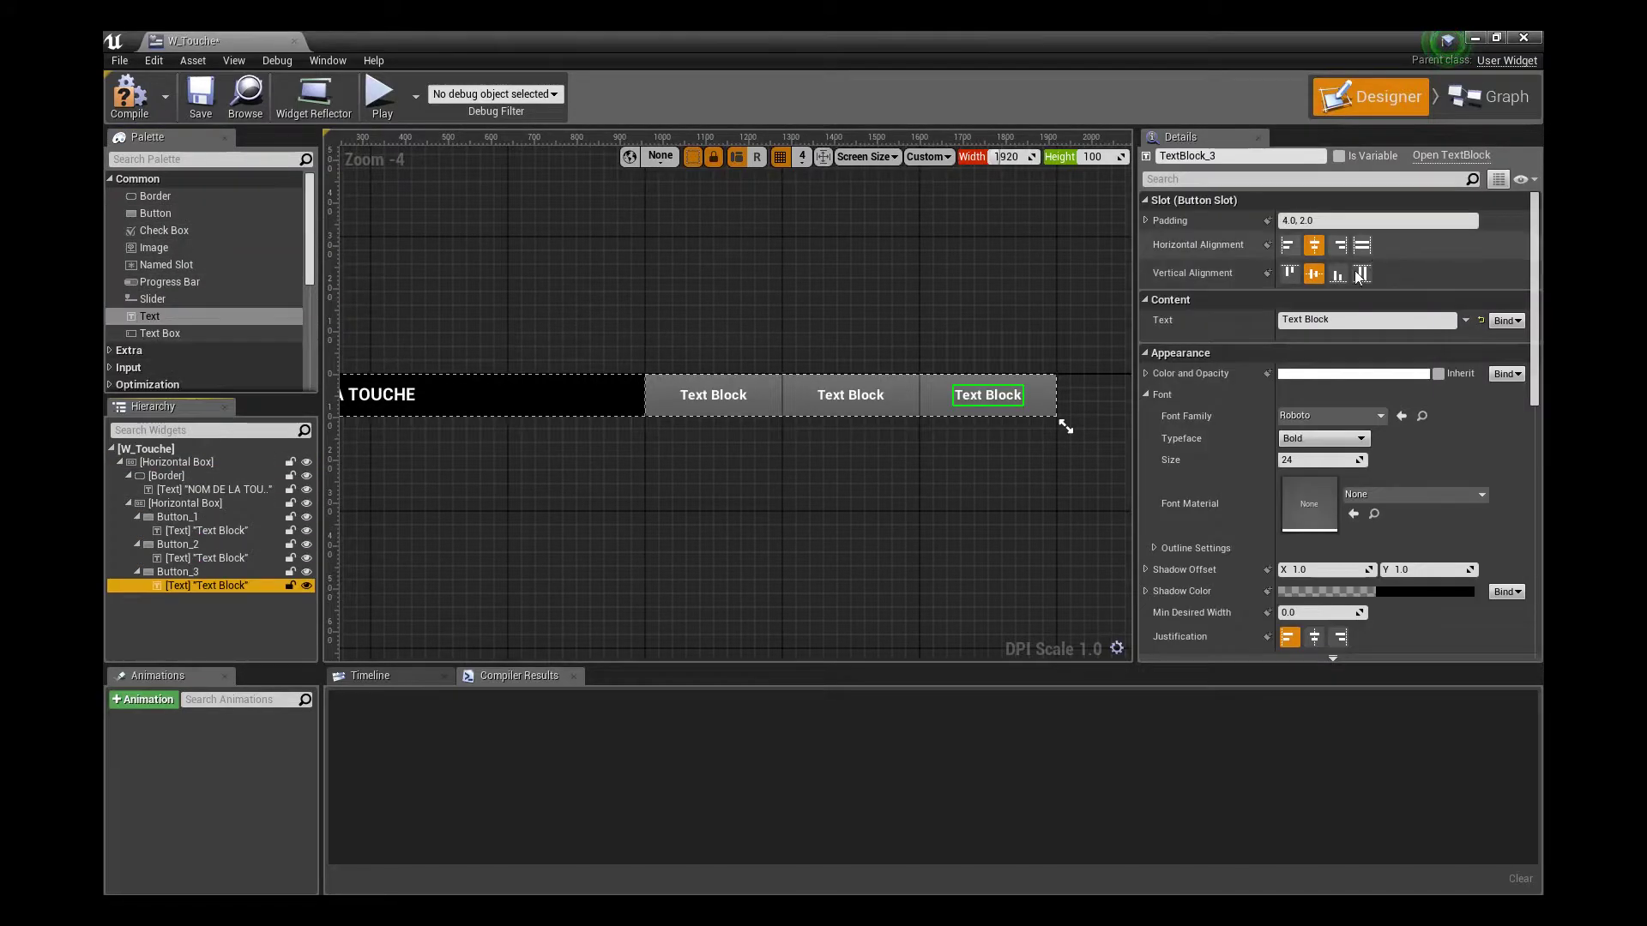
left_click(1358, 320)
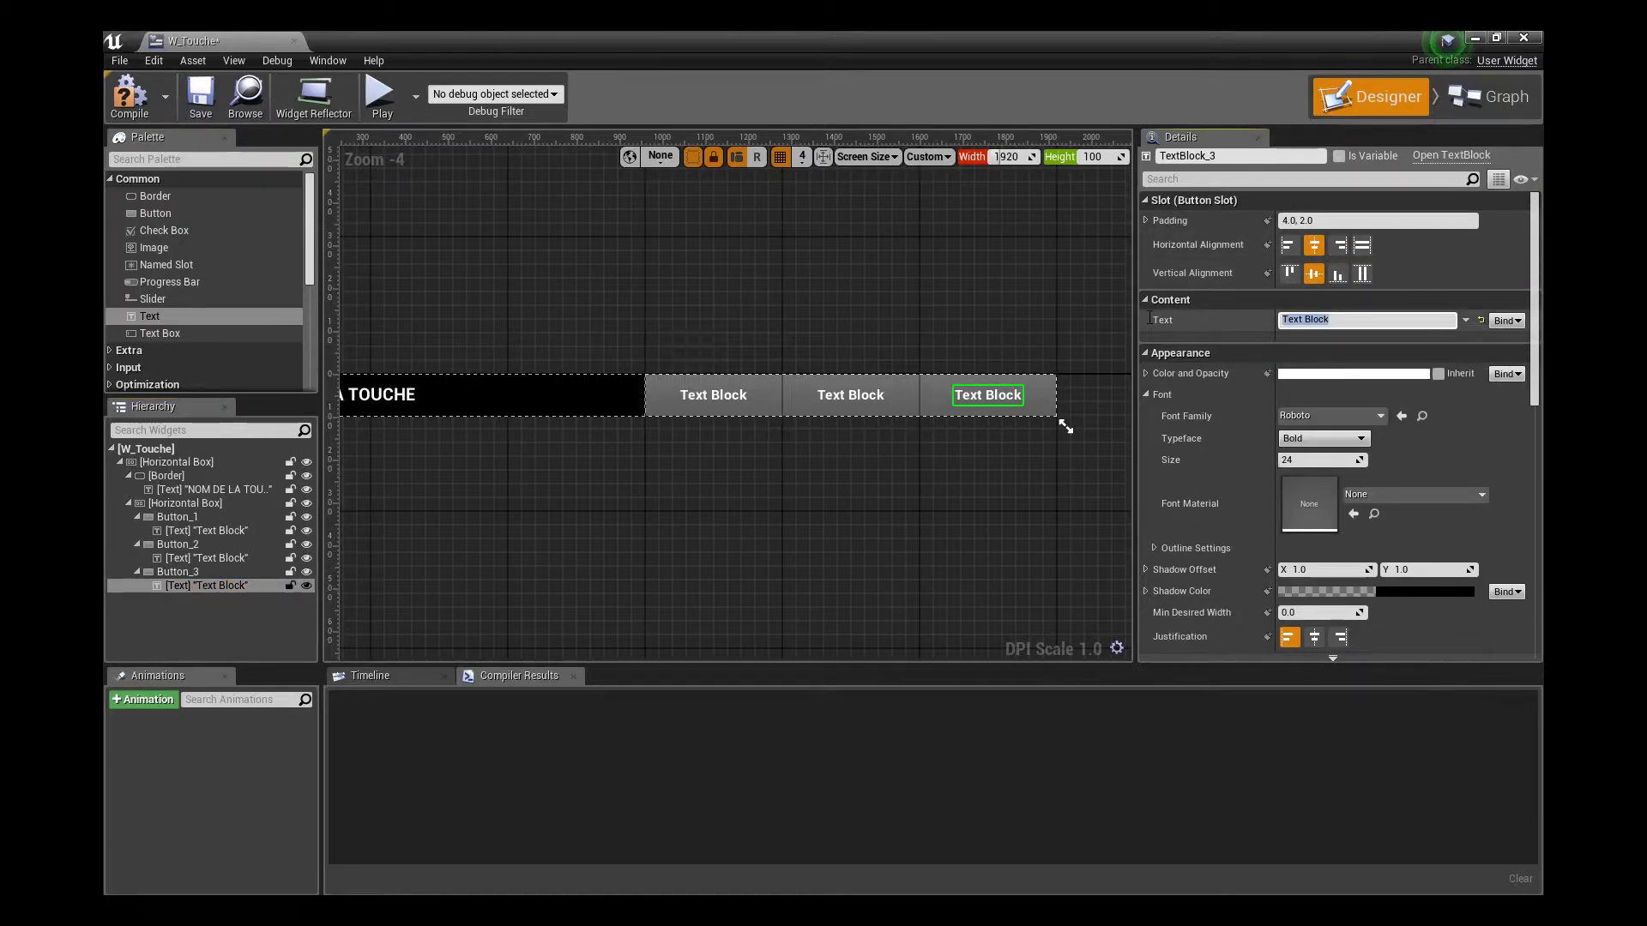
type("E")
key("Return")
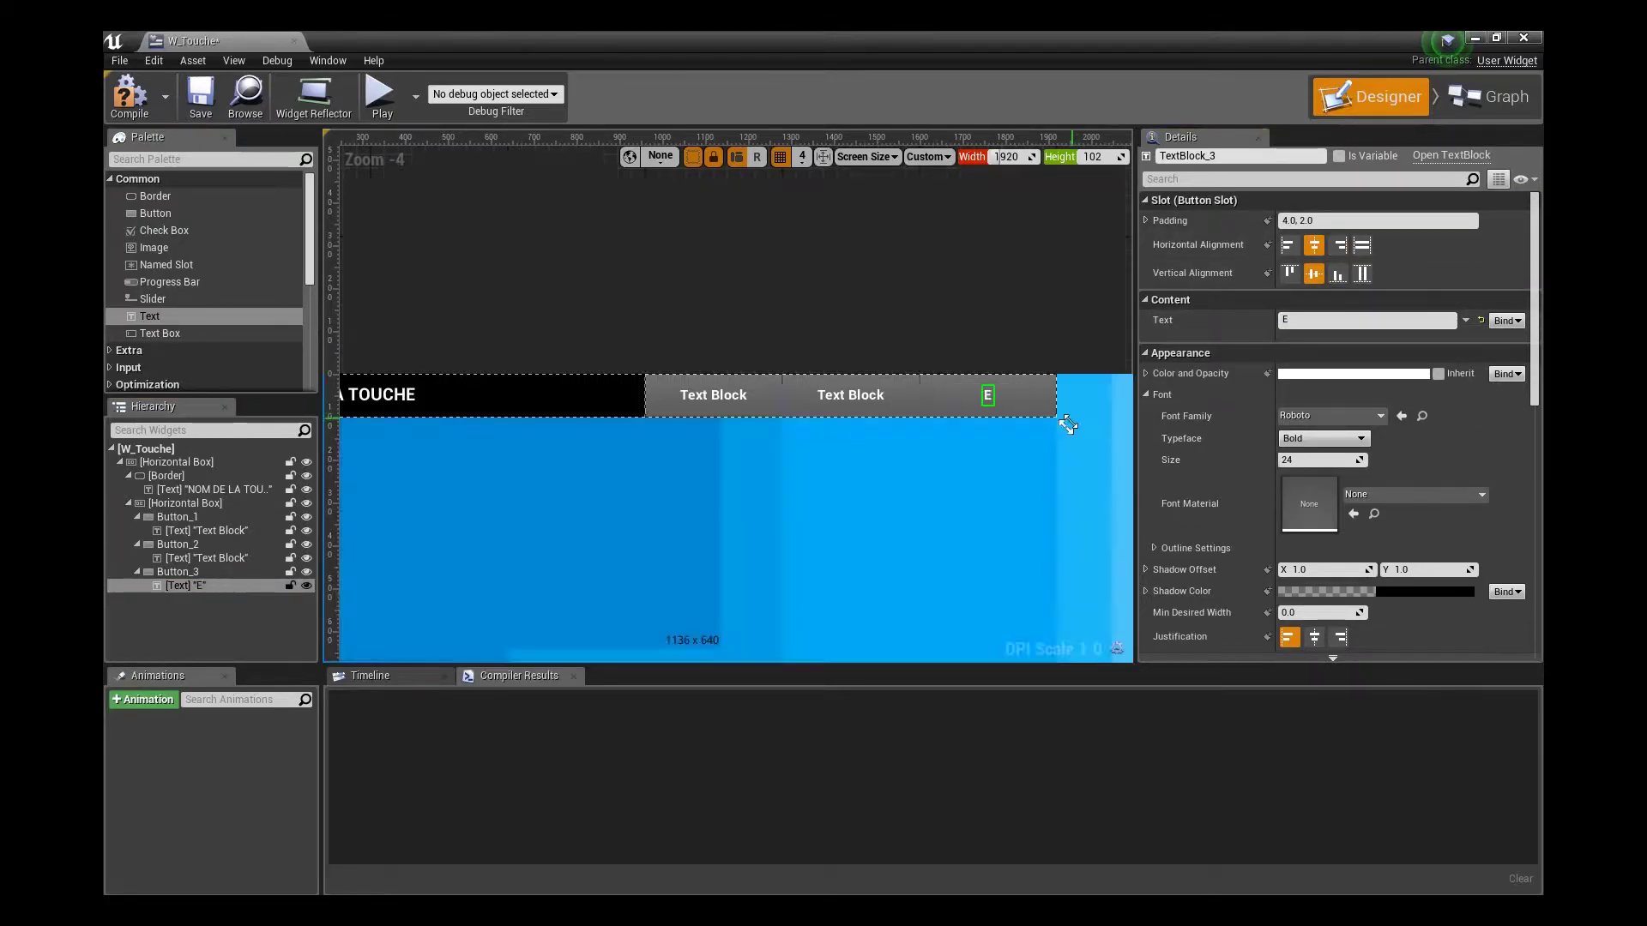
Label the middle button 'GamePad Left Trigger' and the first 'ALT + E'
left_click(896, 403)
left_click(1356, 319)
type("GamePad Left Tri")
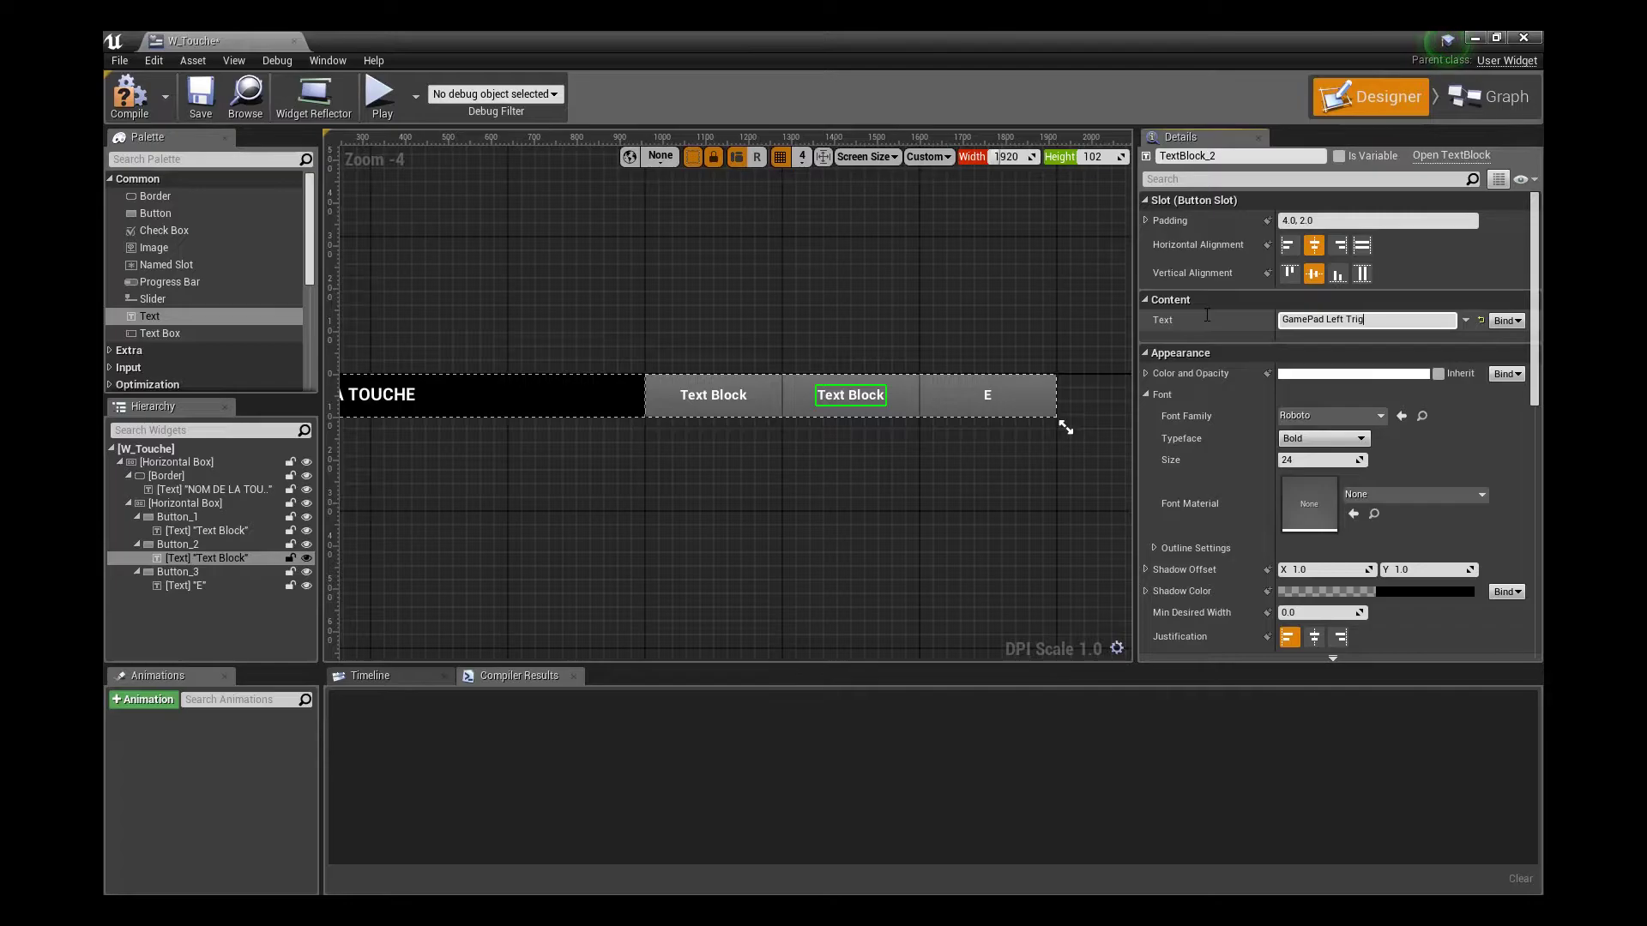
type("ger")
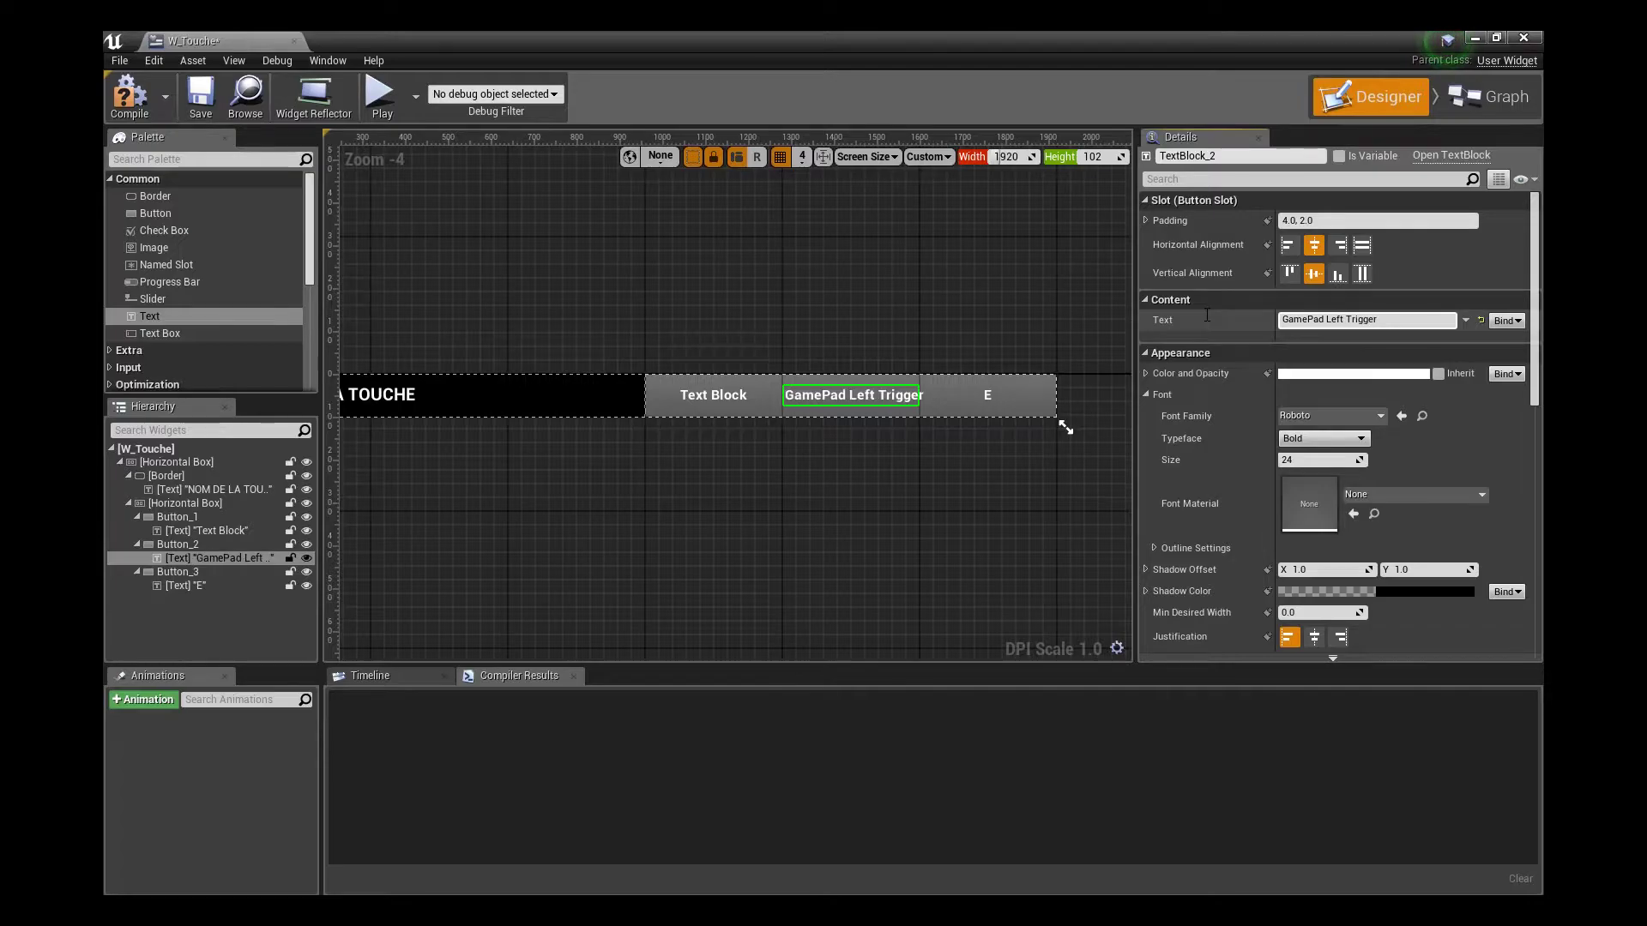
left_click(889, 502)
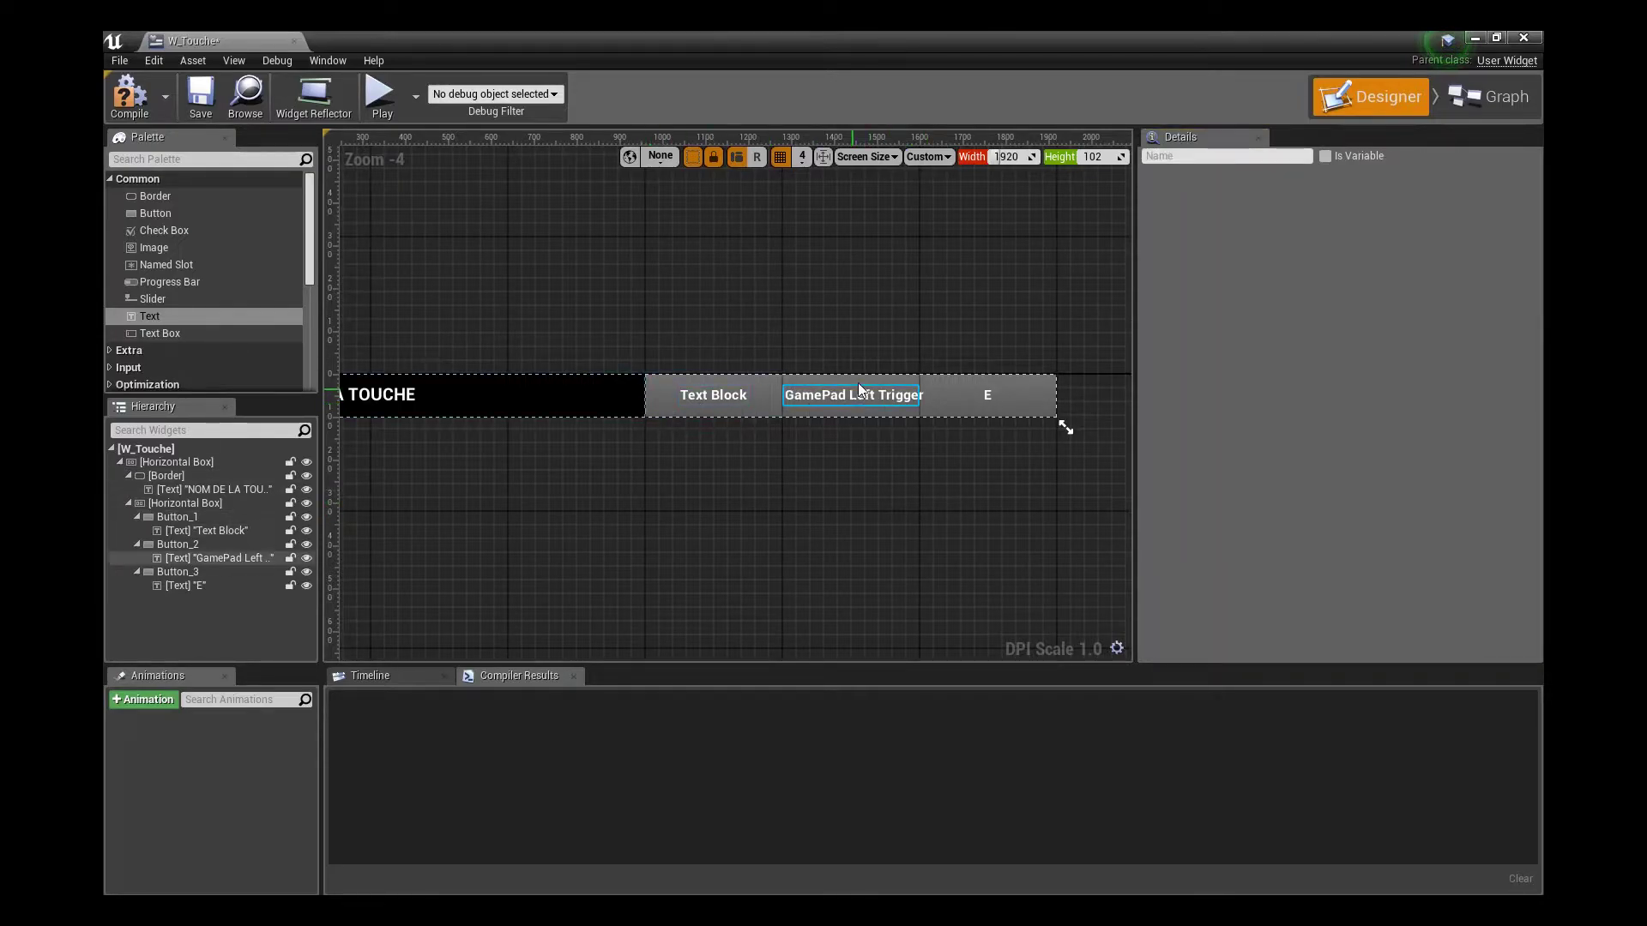
double_click(712, 395)
type("ALT + E")
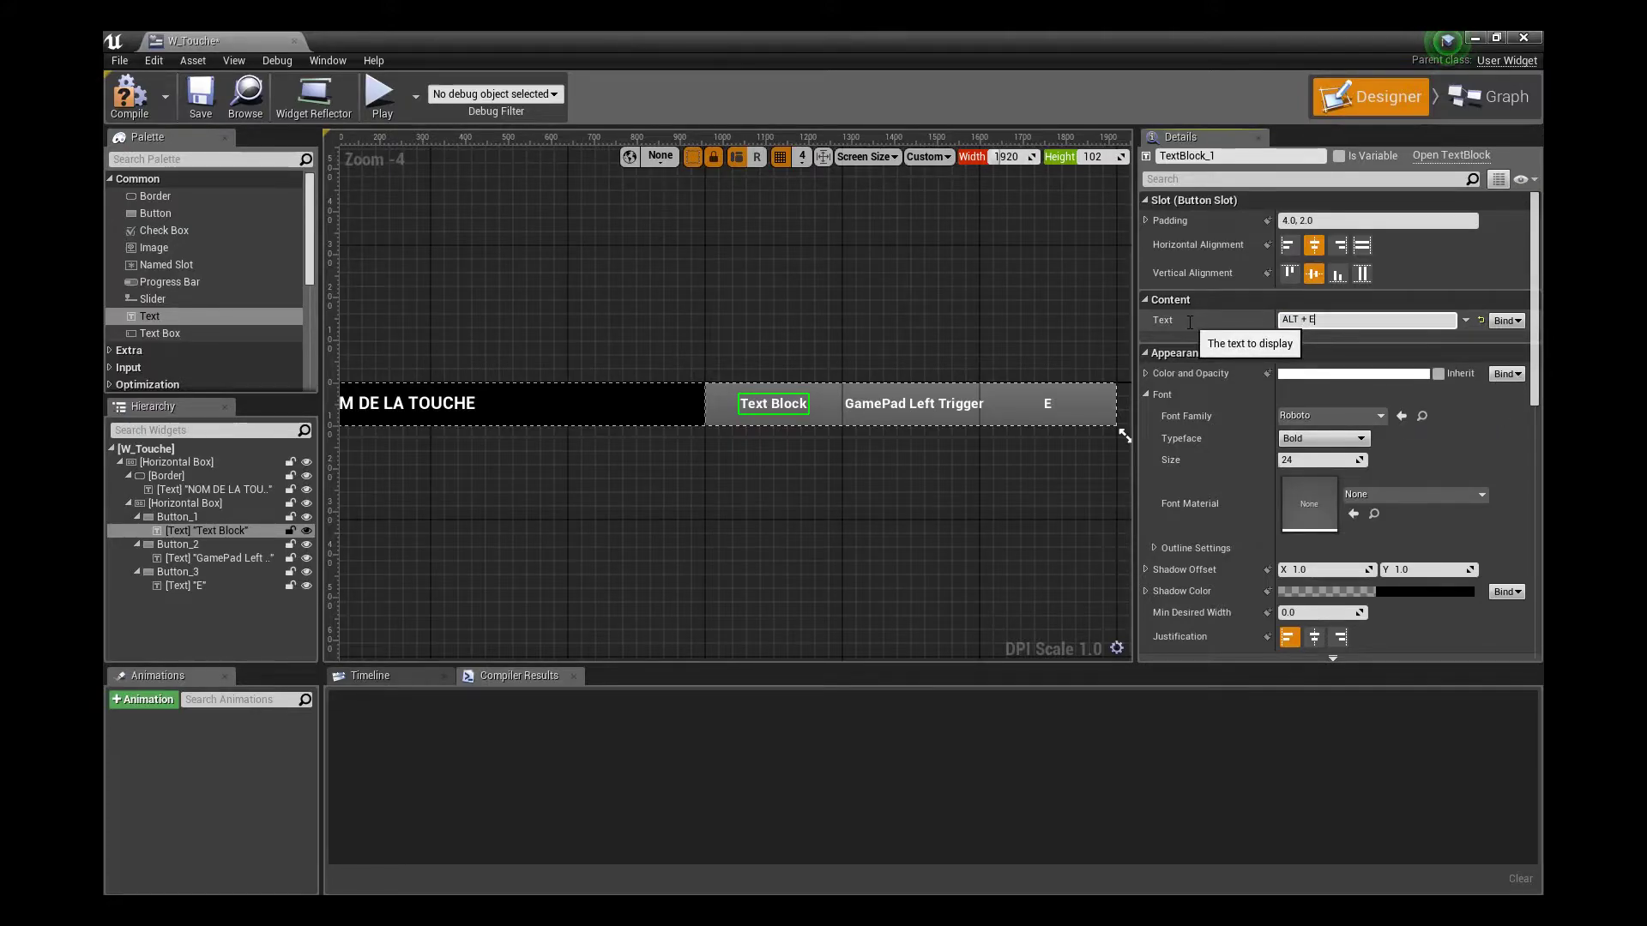
key("Return")
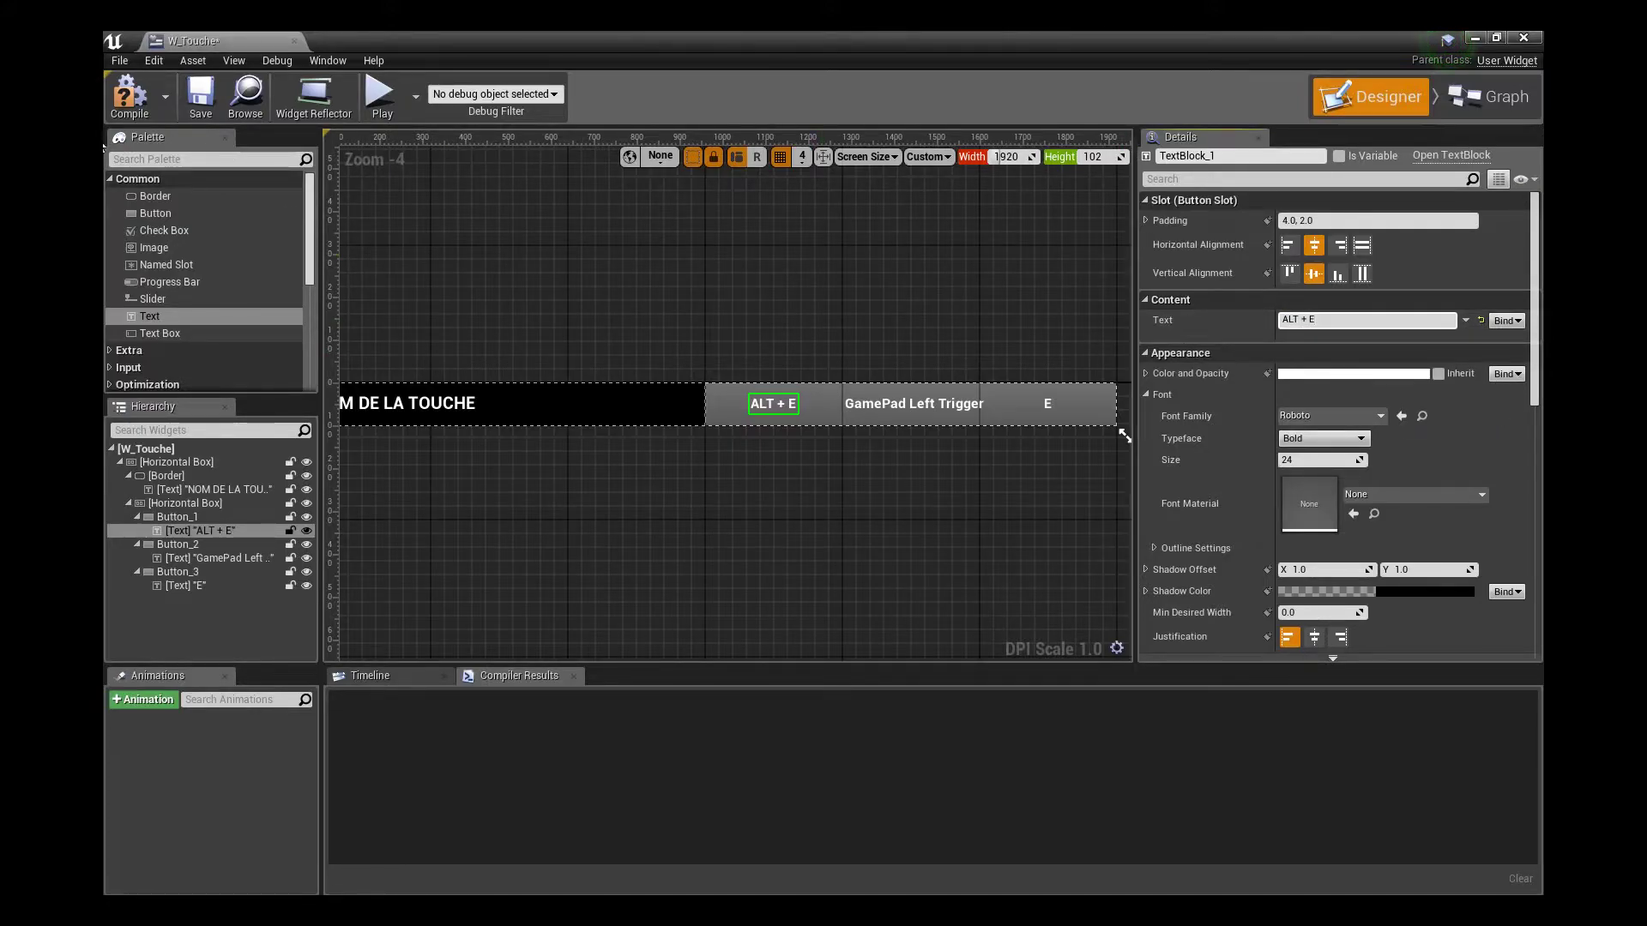
left_click(214, 557)
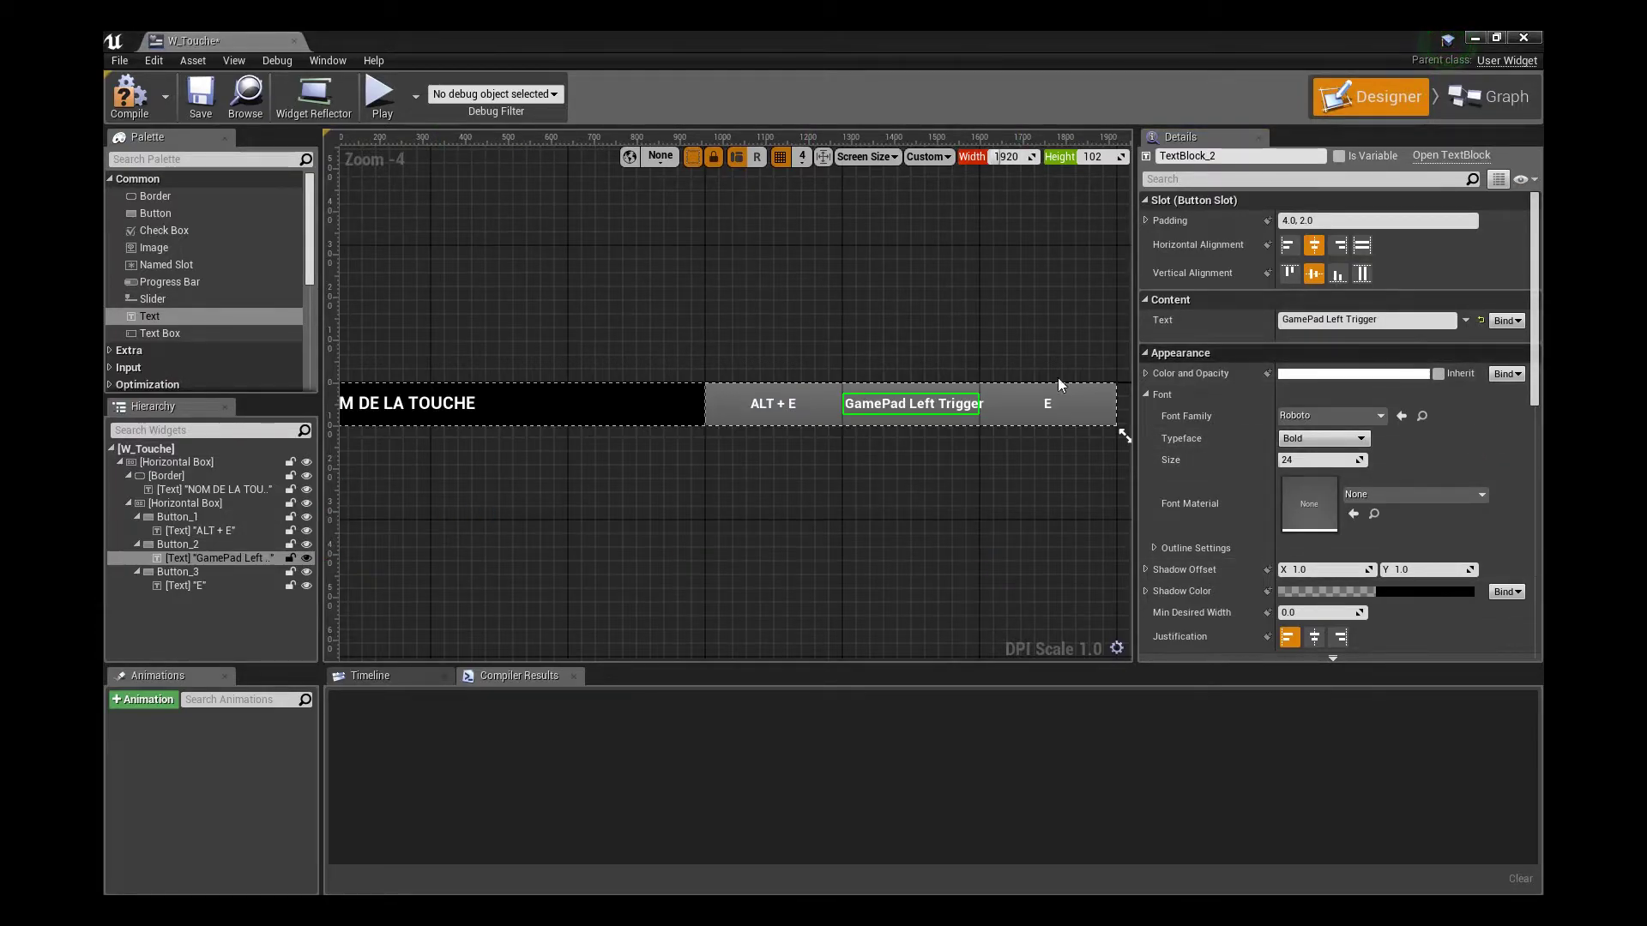
Set the font size of all three button labels to 20
left_click(1049, 405, "ctrl")
left_click(765, 403, "ctrl")
left_click(1344, 357)
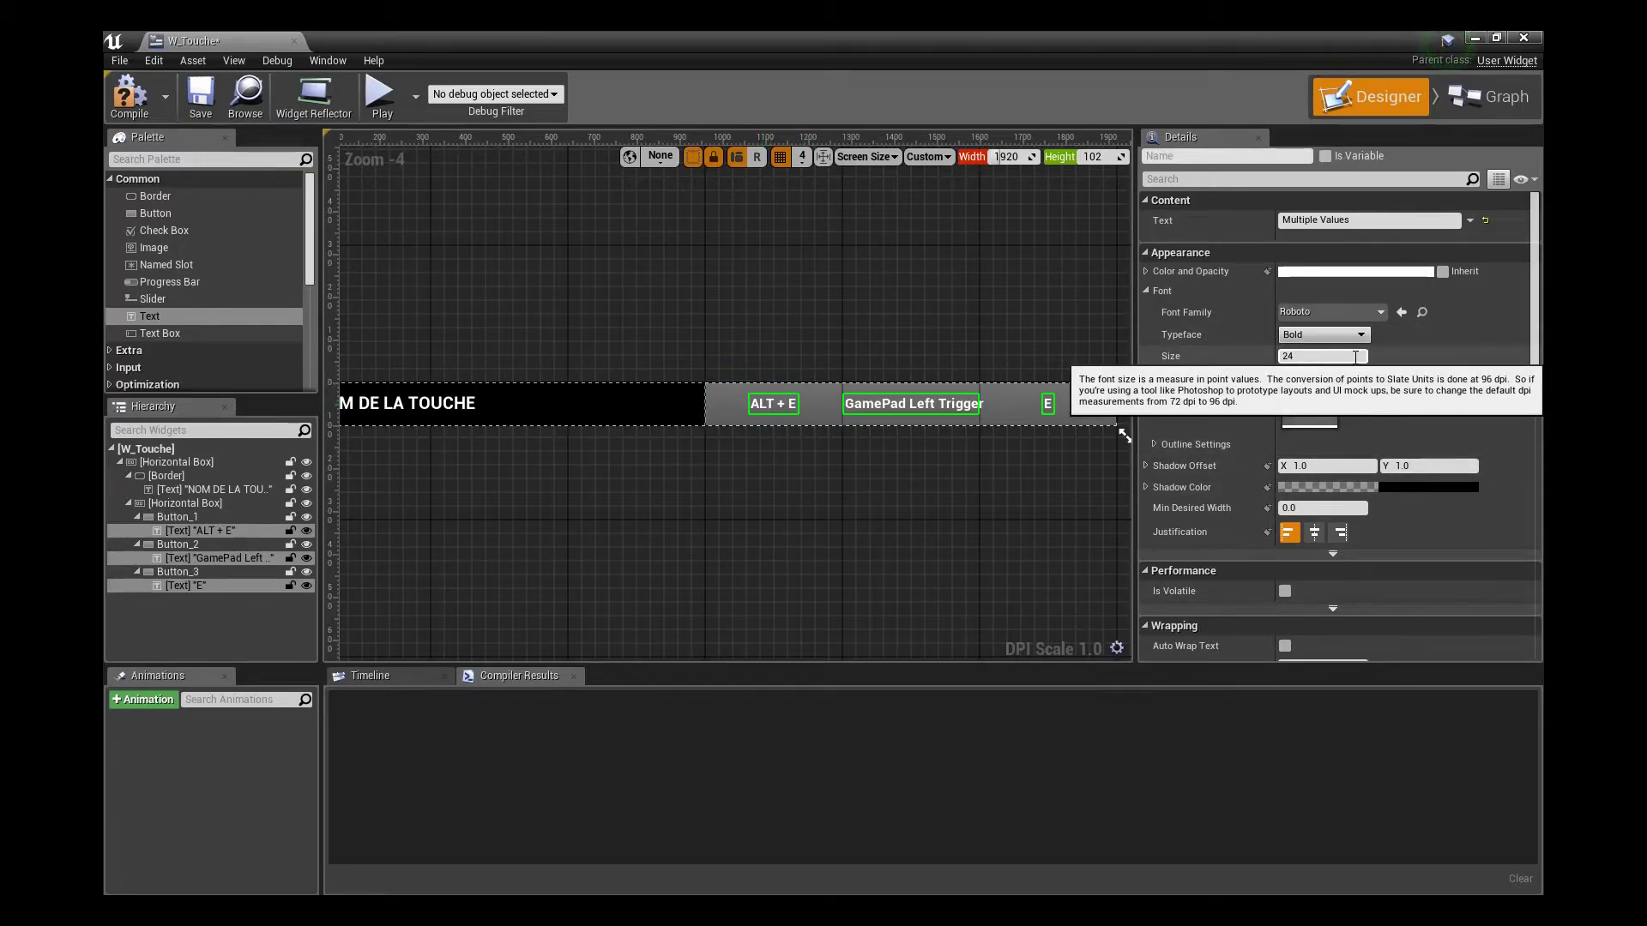
type("0")
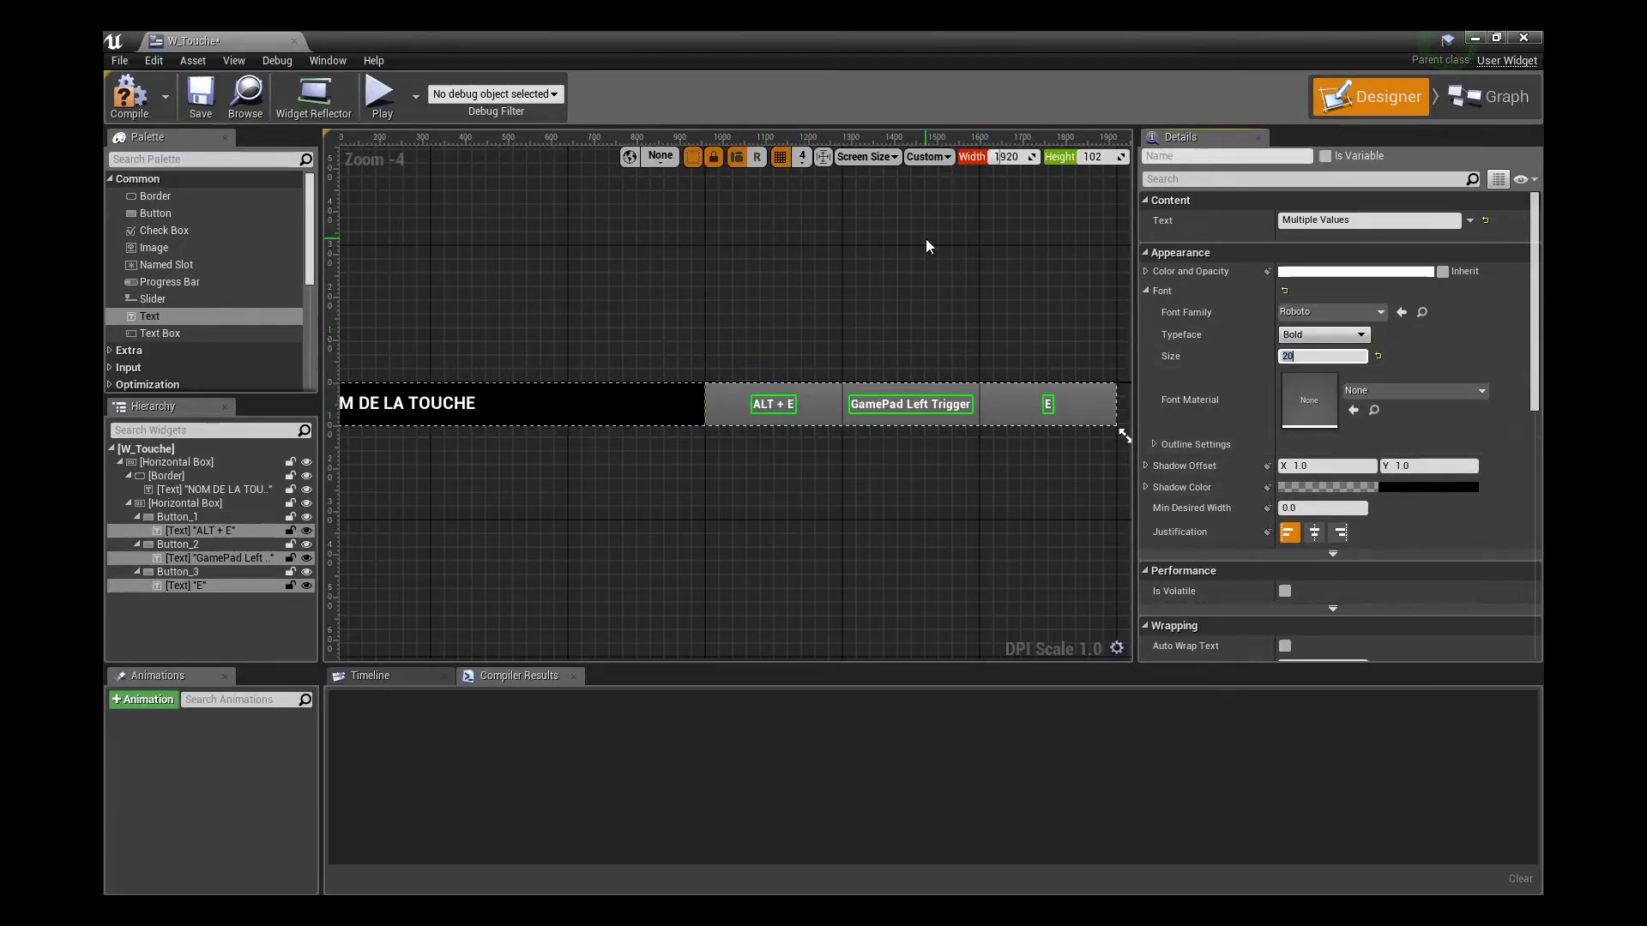
left_click(924, 239)
Make the labels orange, darken the buttons to near-black, and compile W_Touche
left_click(724, 401)
left_click(893, 403, "ctrl")
left_click(1002, 402, "ctrl")
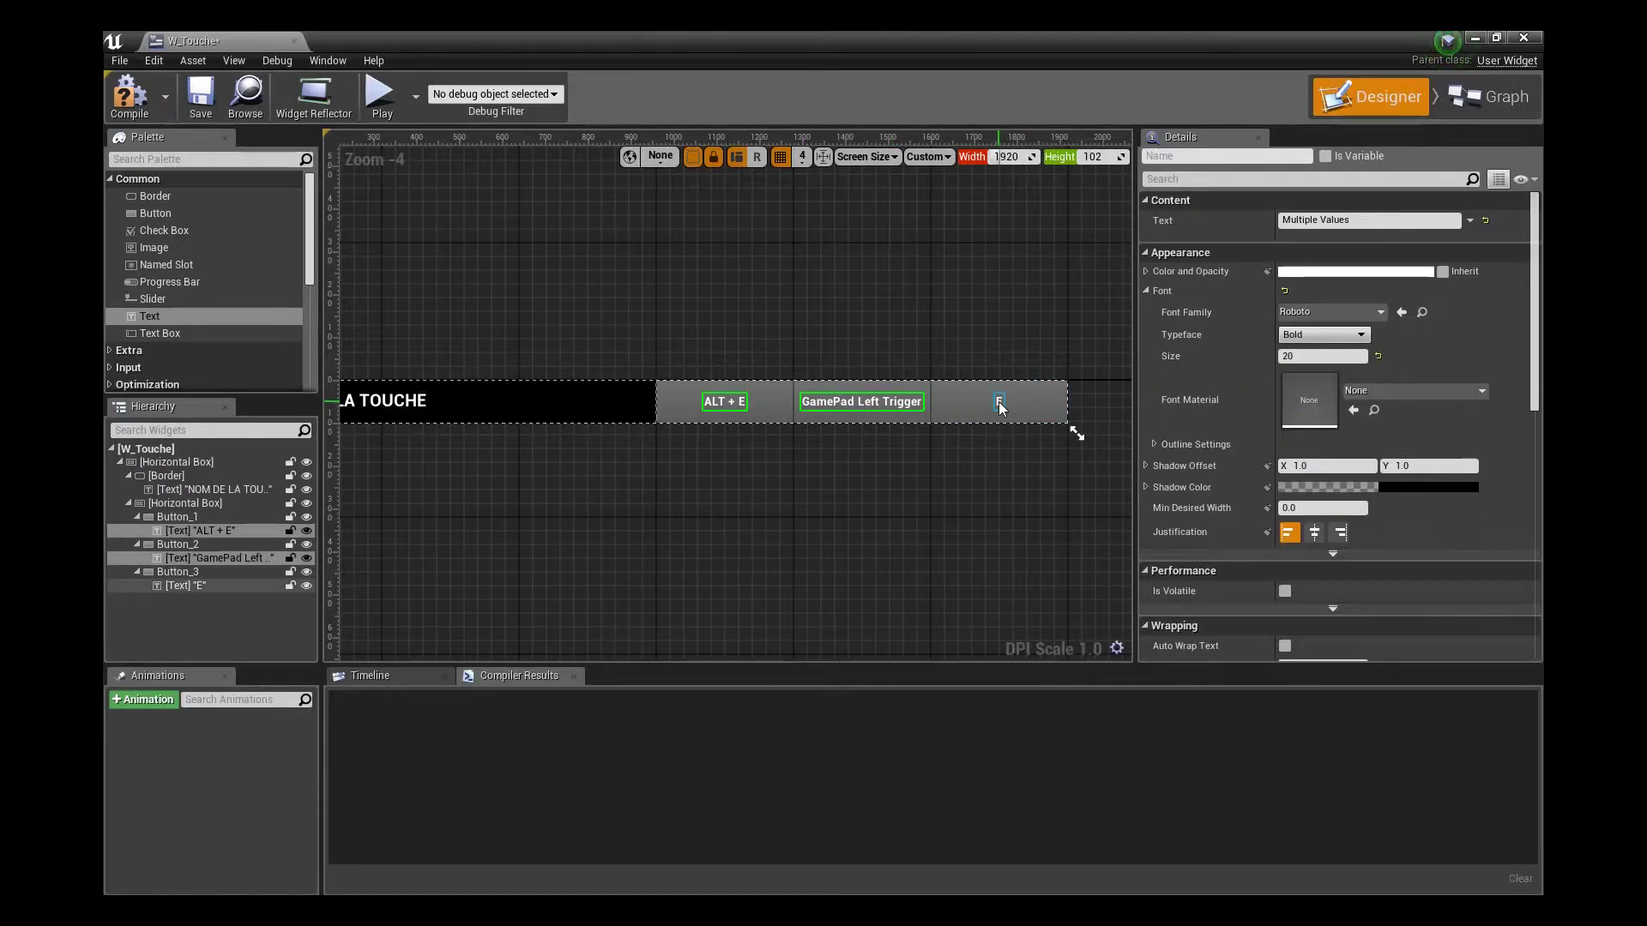
left_click(1355, 271)
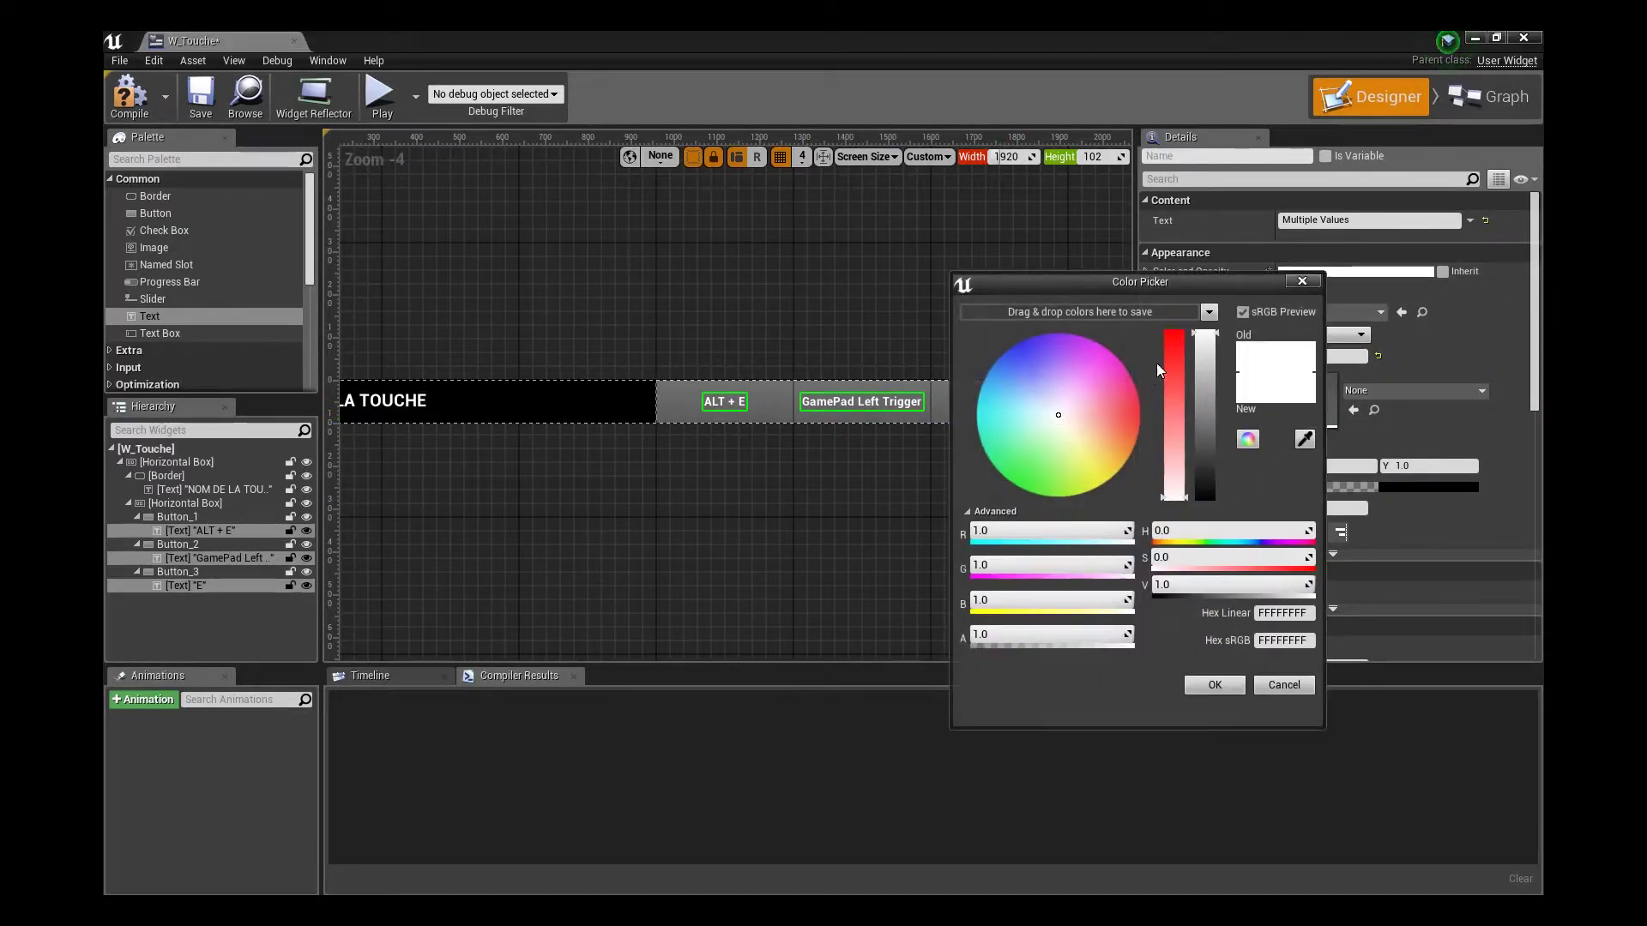
left_click_drag(1074, 454, 1129, 449)
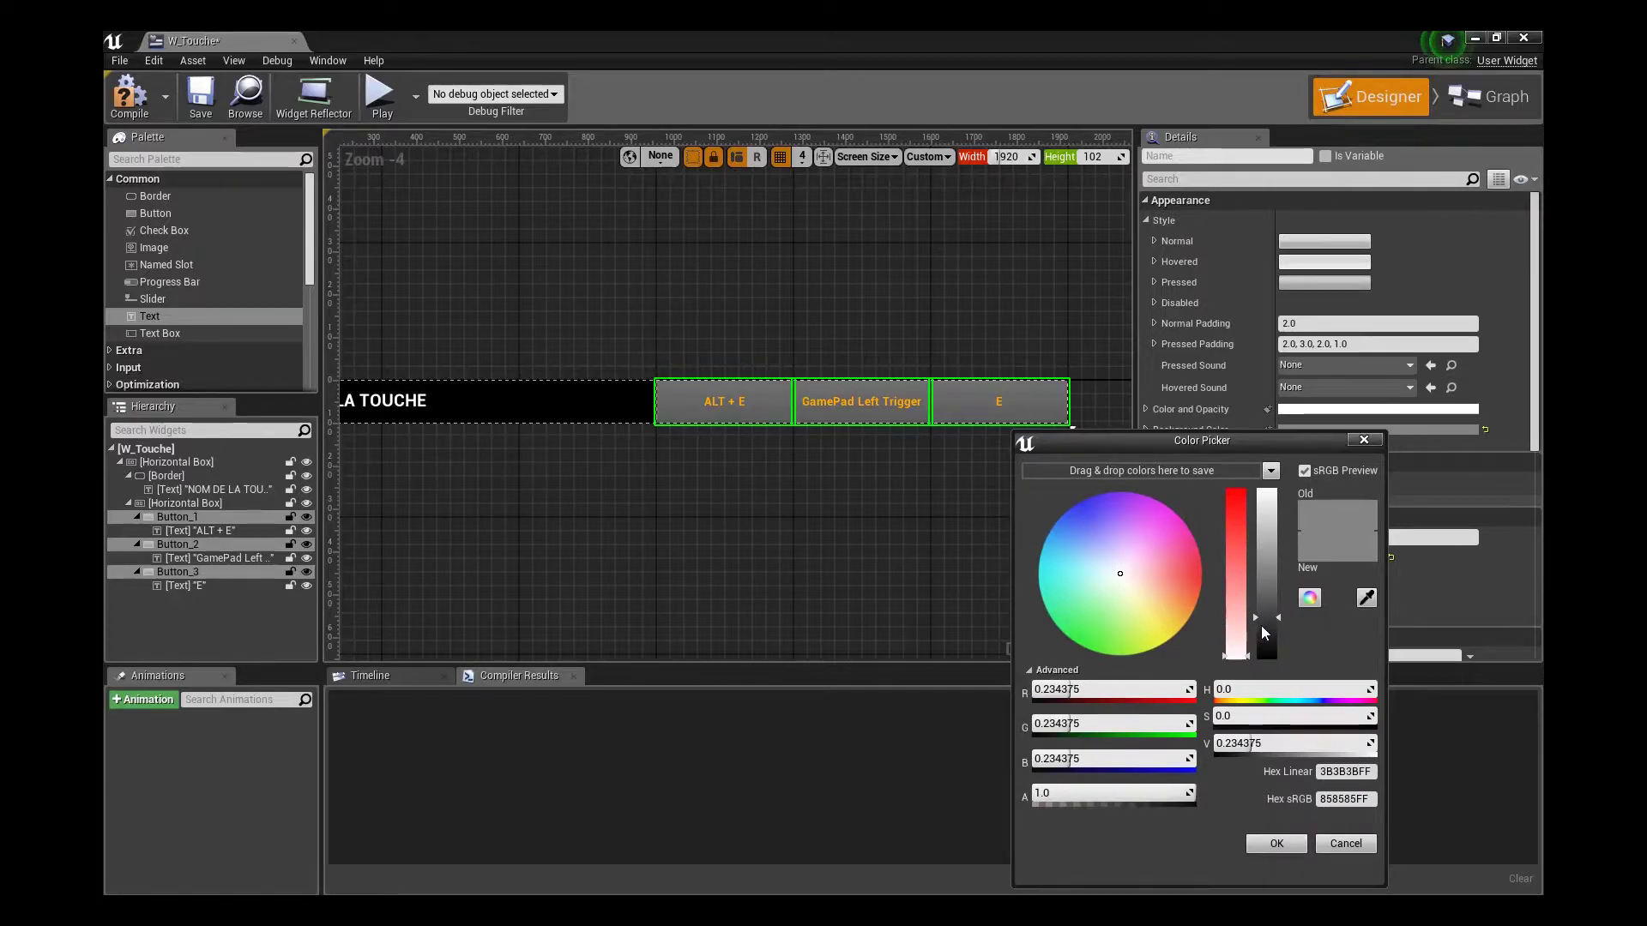
left_click_drag(1264, 635, 1264, 650)
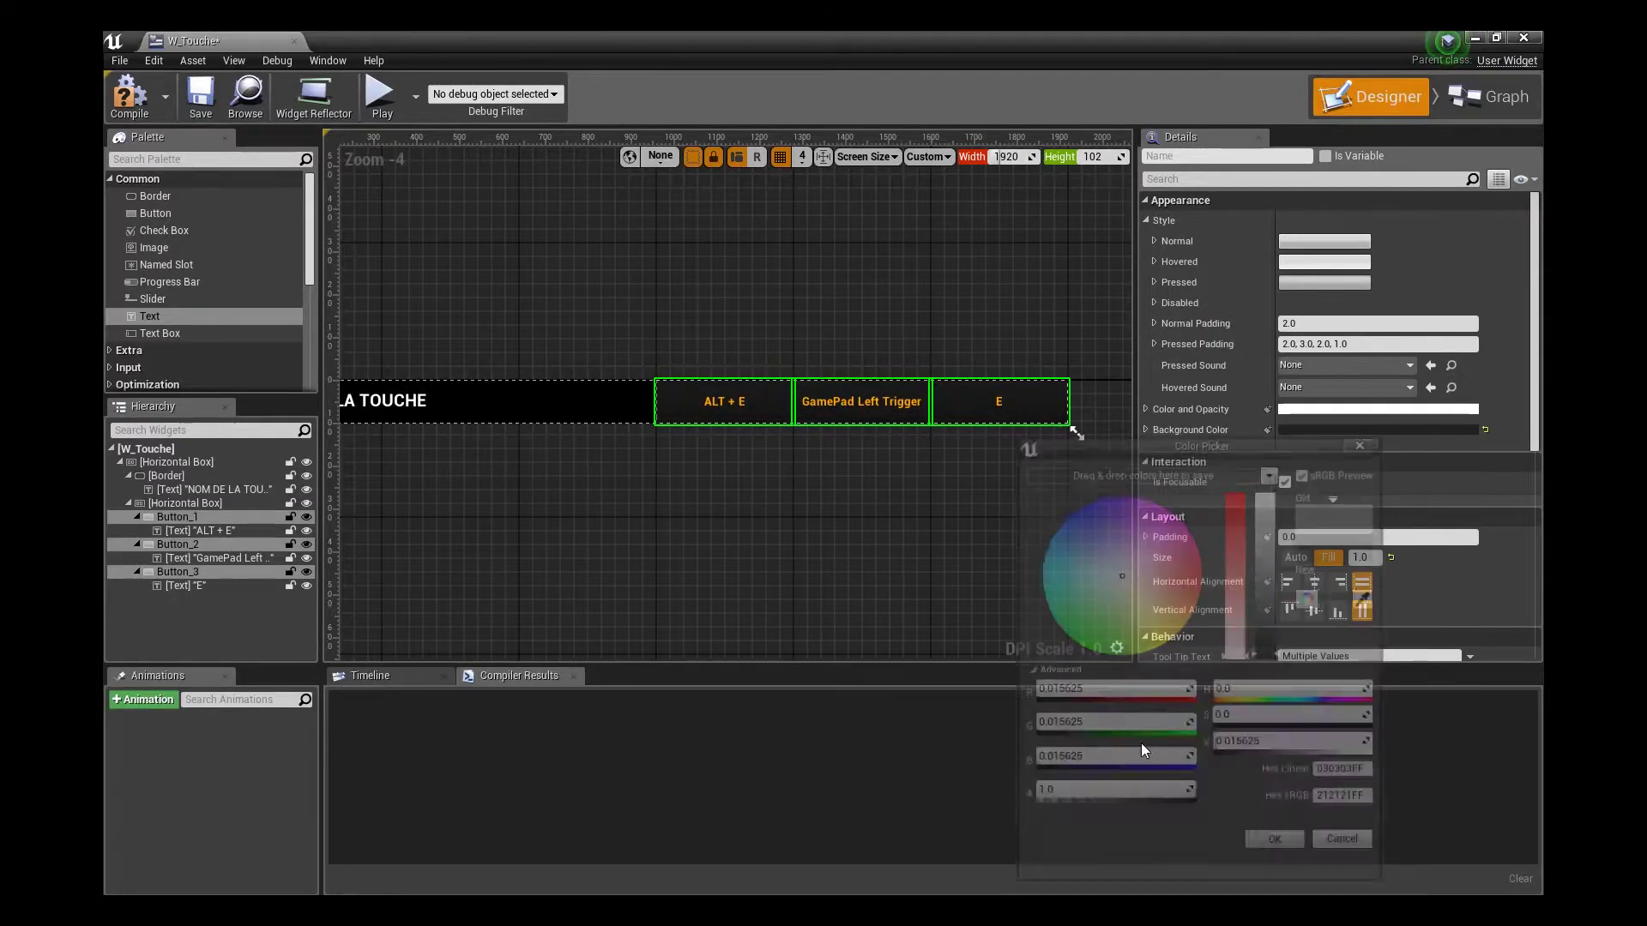
left_click(1276, 843)
right_click_drag(553, 397, 584, 452)
left_click(129, 98)
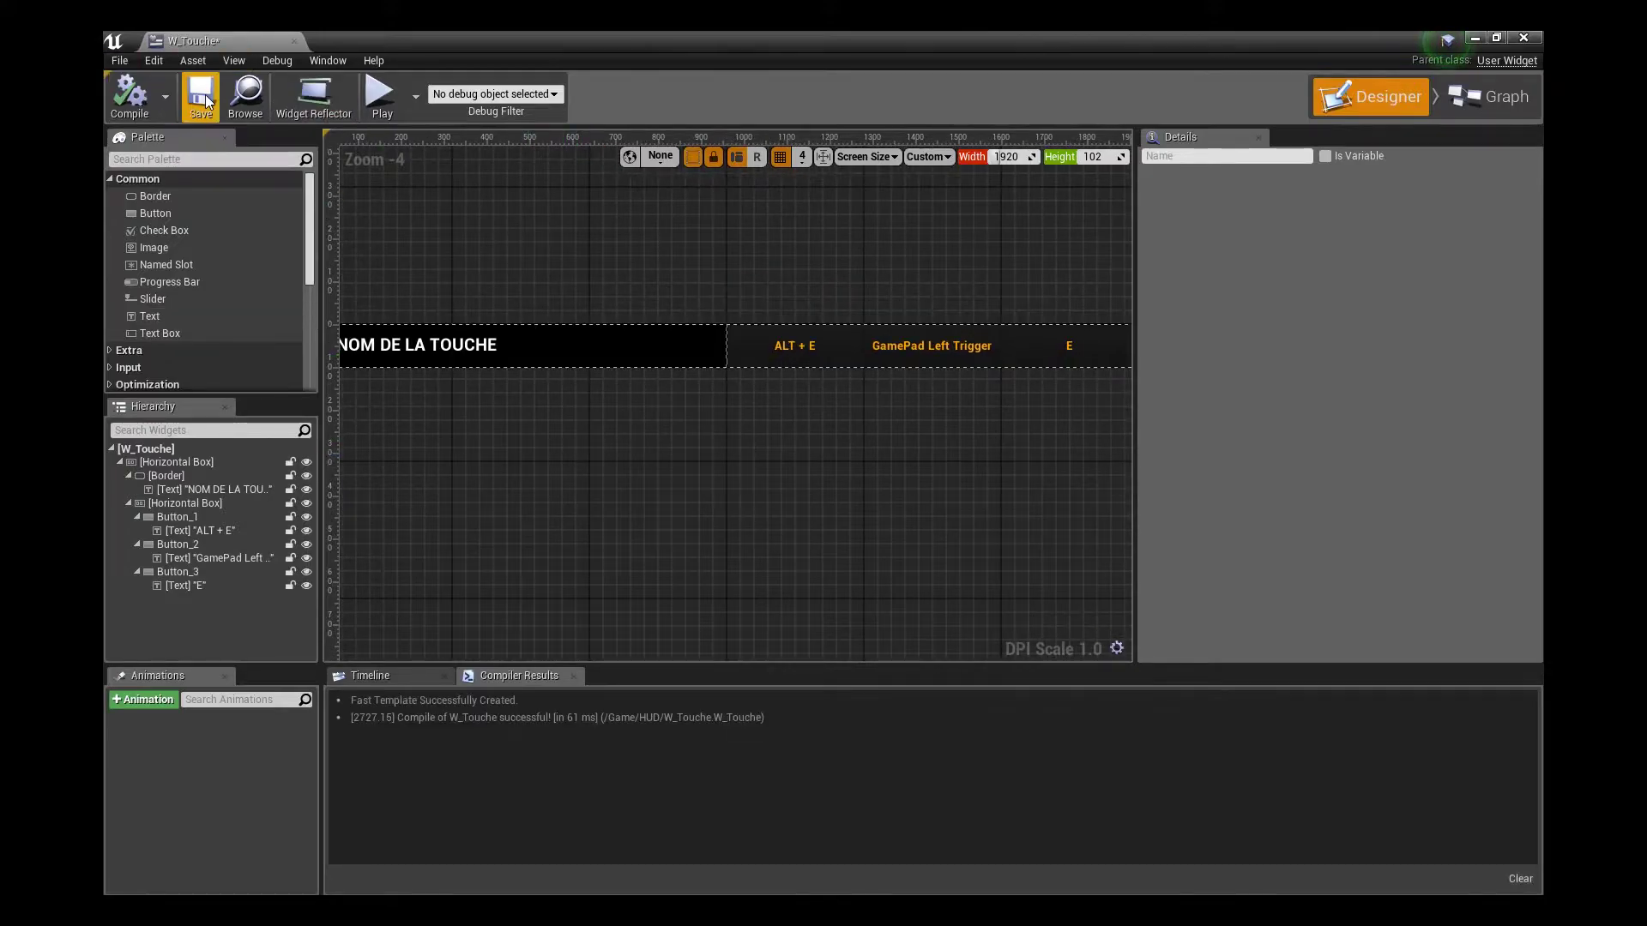
Save and close W_Touche, then create, save and open widget blueprint HUD_ChangementTouche in HUD
left_click(201, 110)
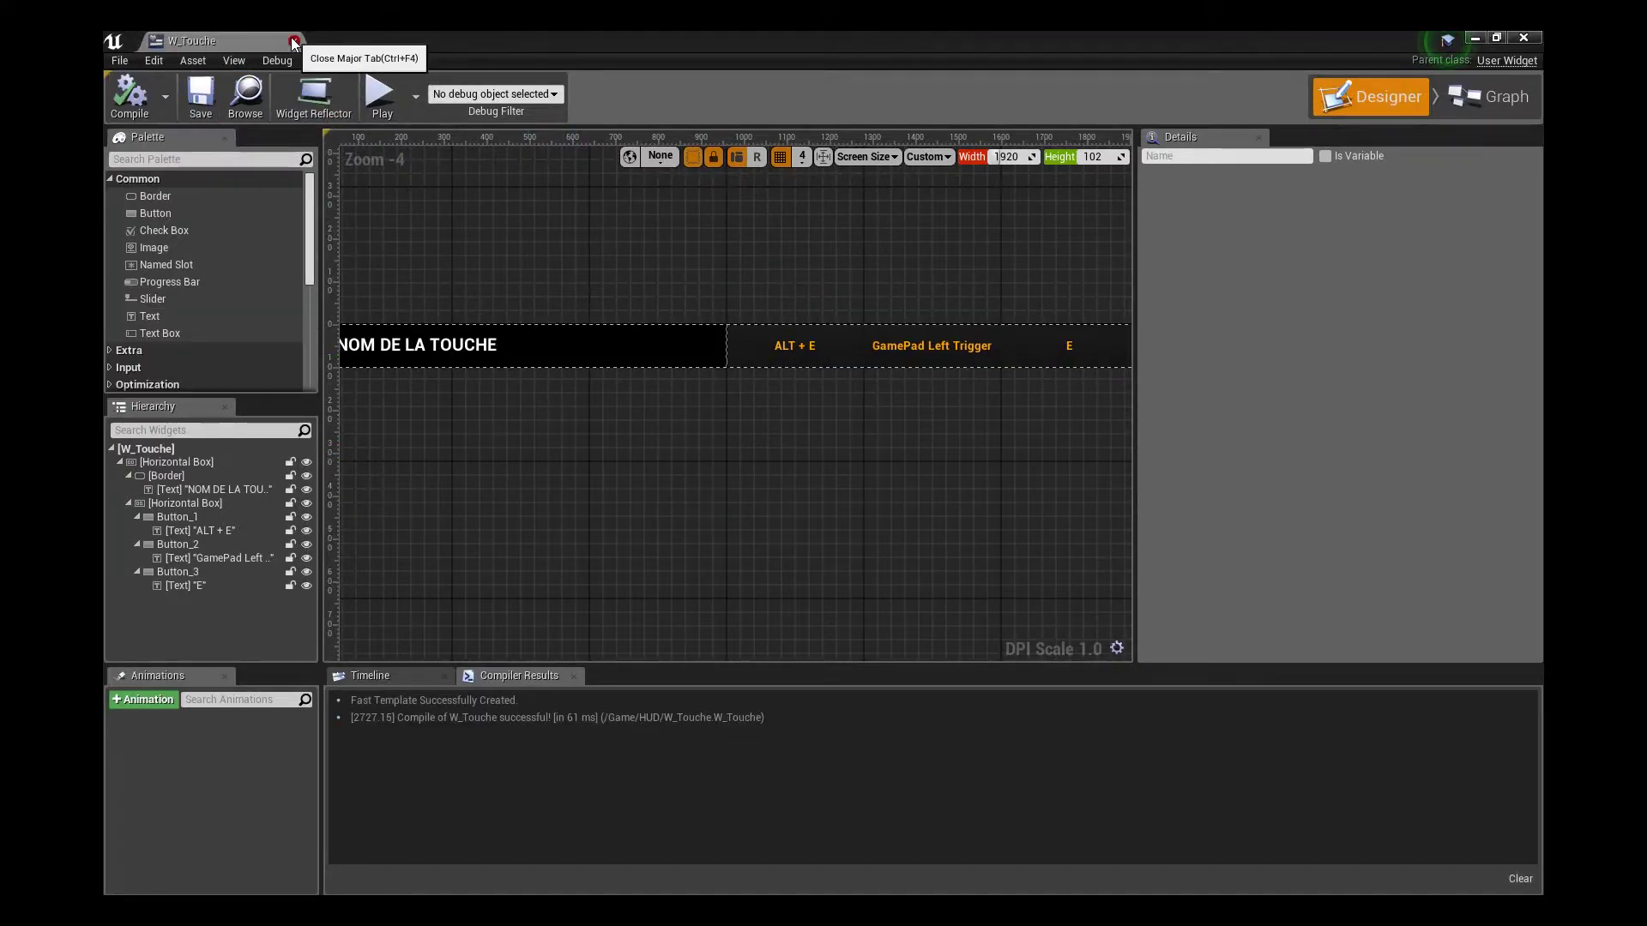
left_click(289, 41)
right_click(229, 726)
mouse_move(260, 713)
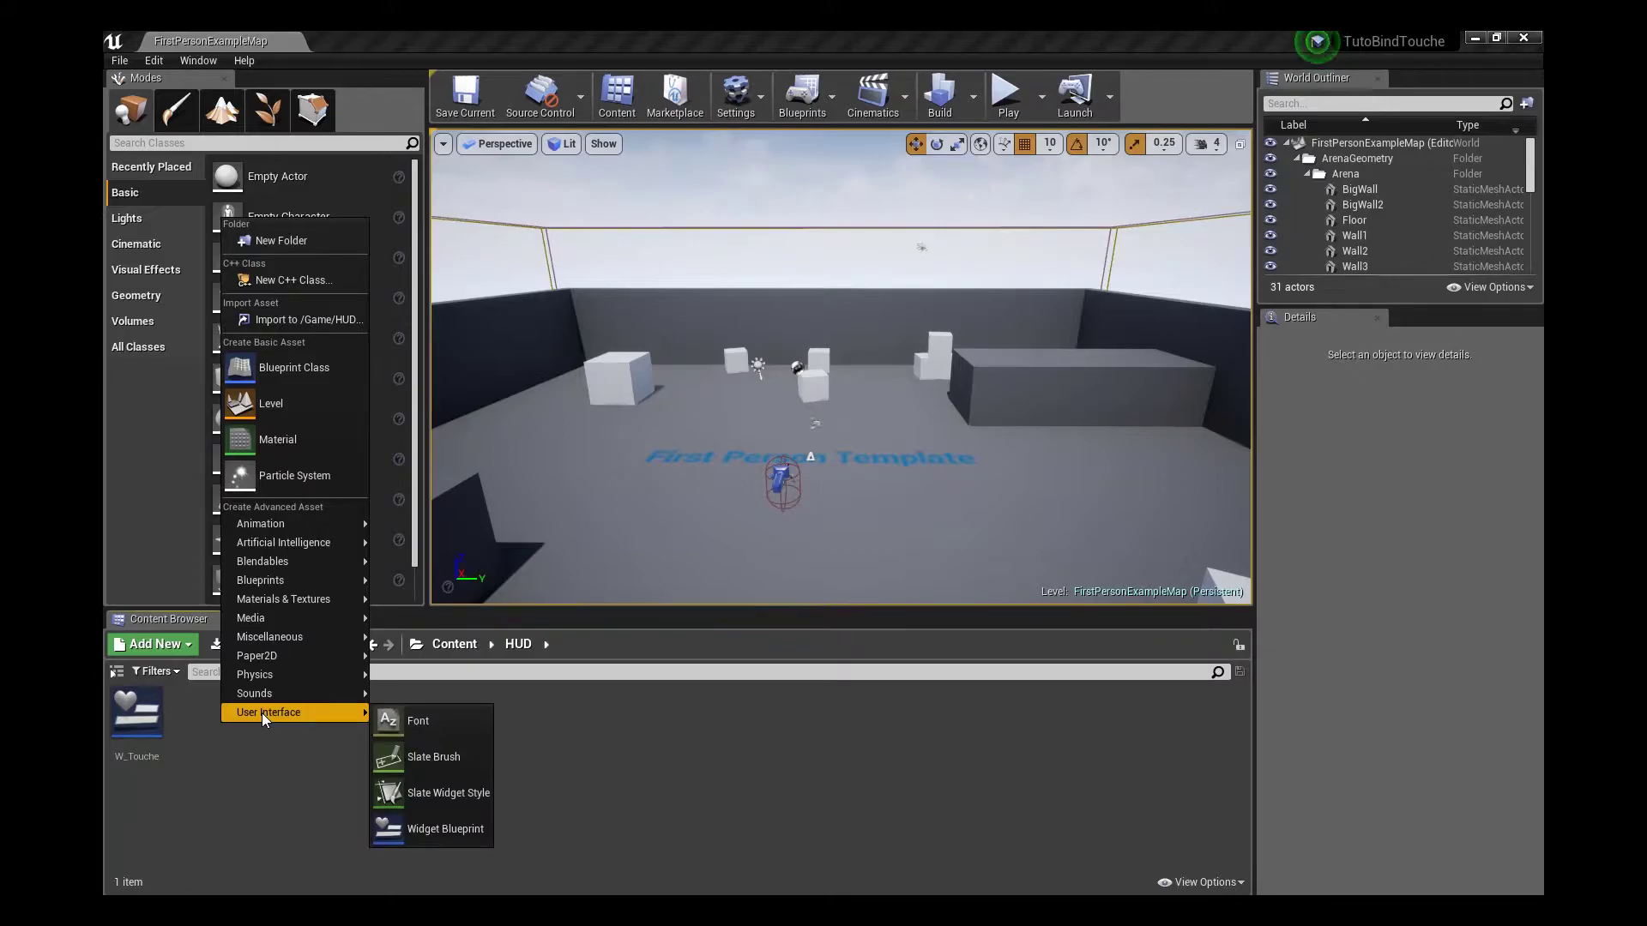
left_click(455, 837)
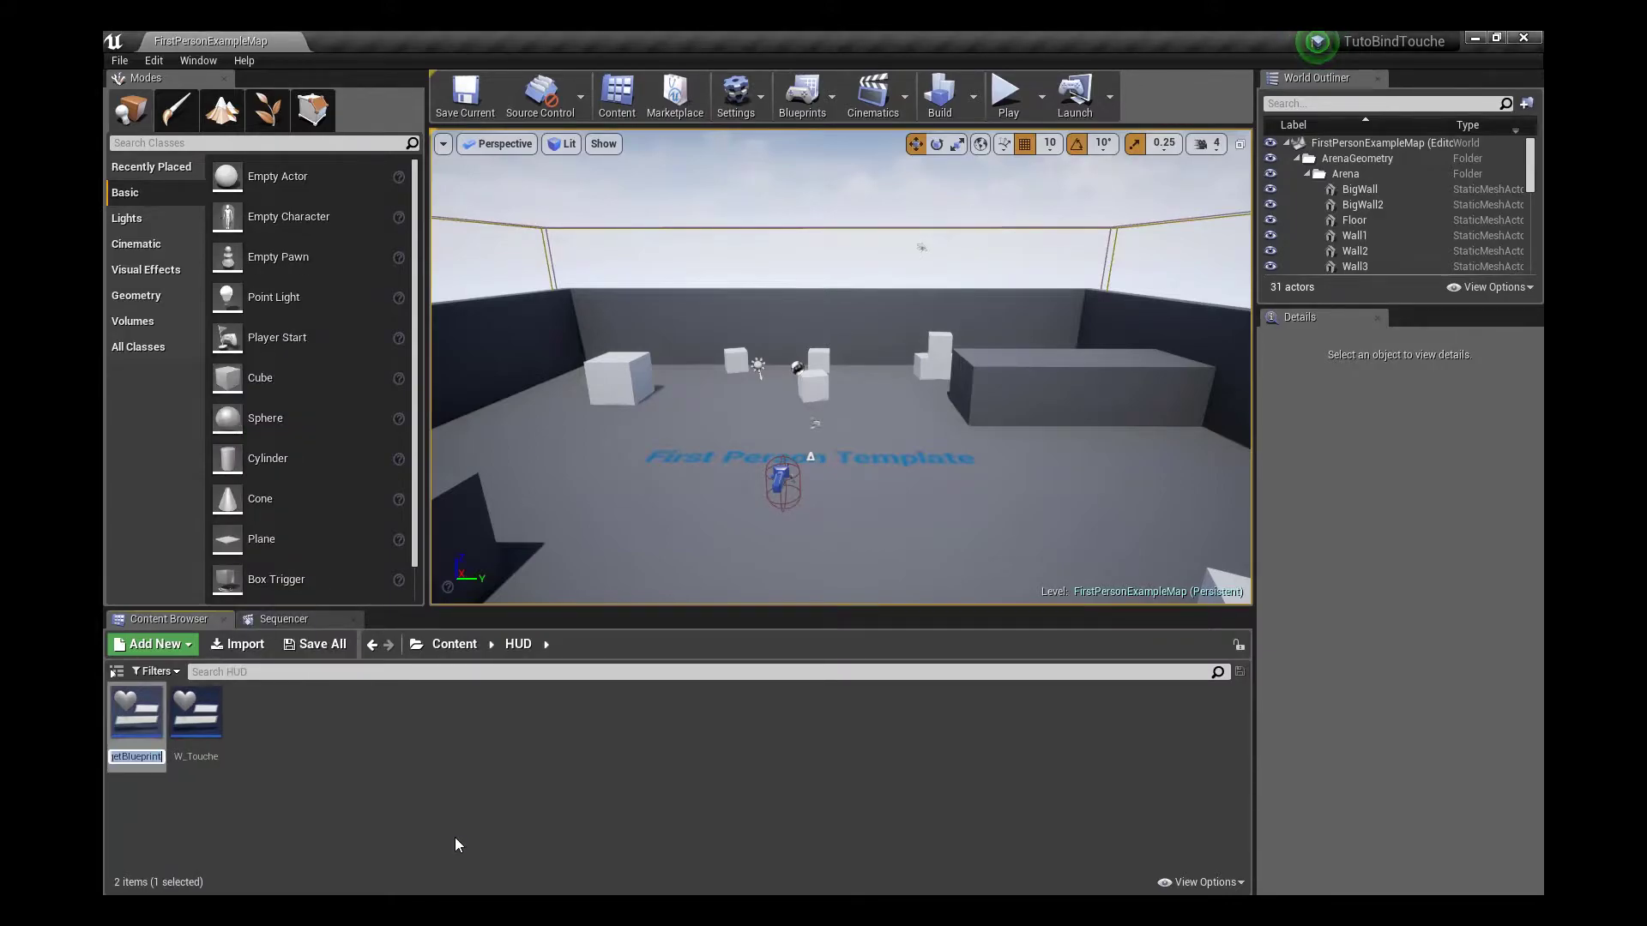
type("D_Cha")
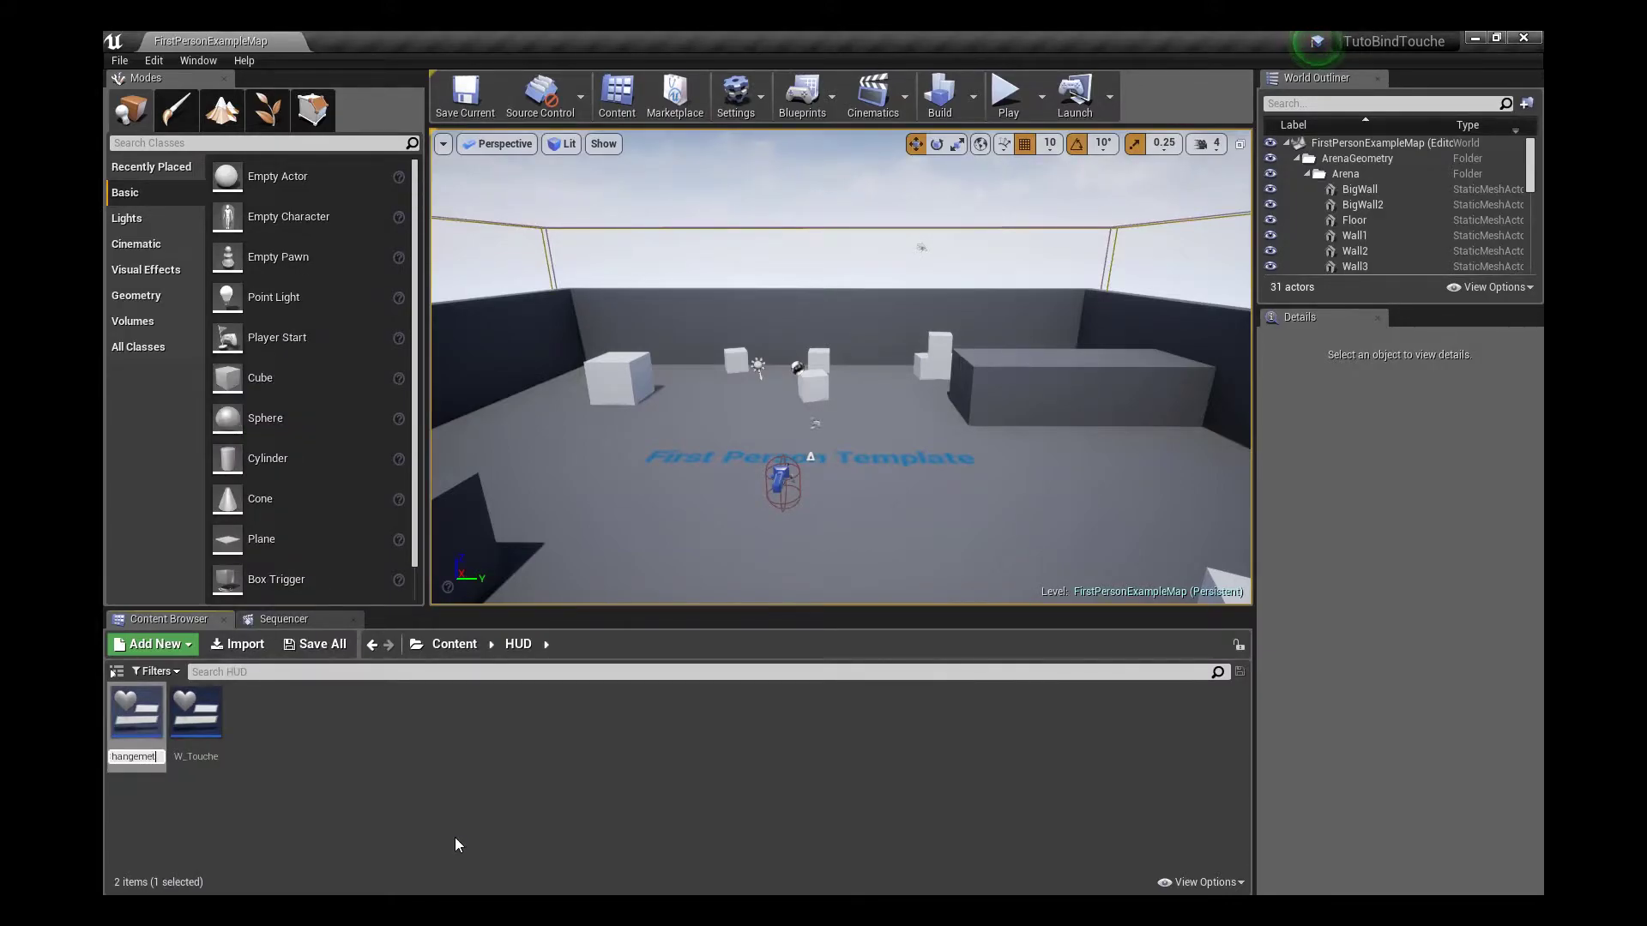
type("he")
key("Return")
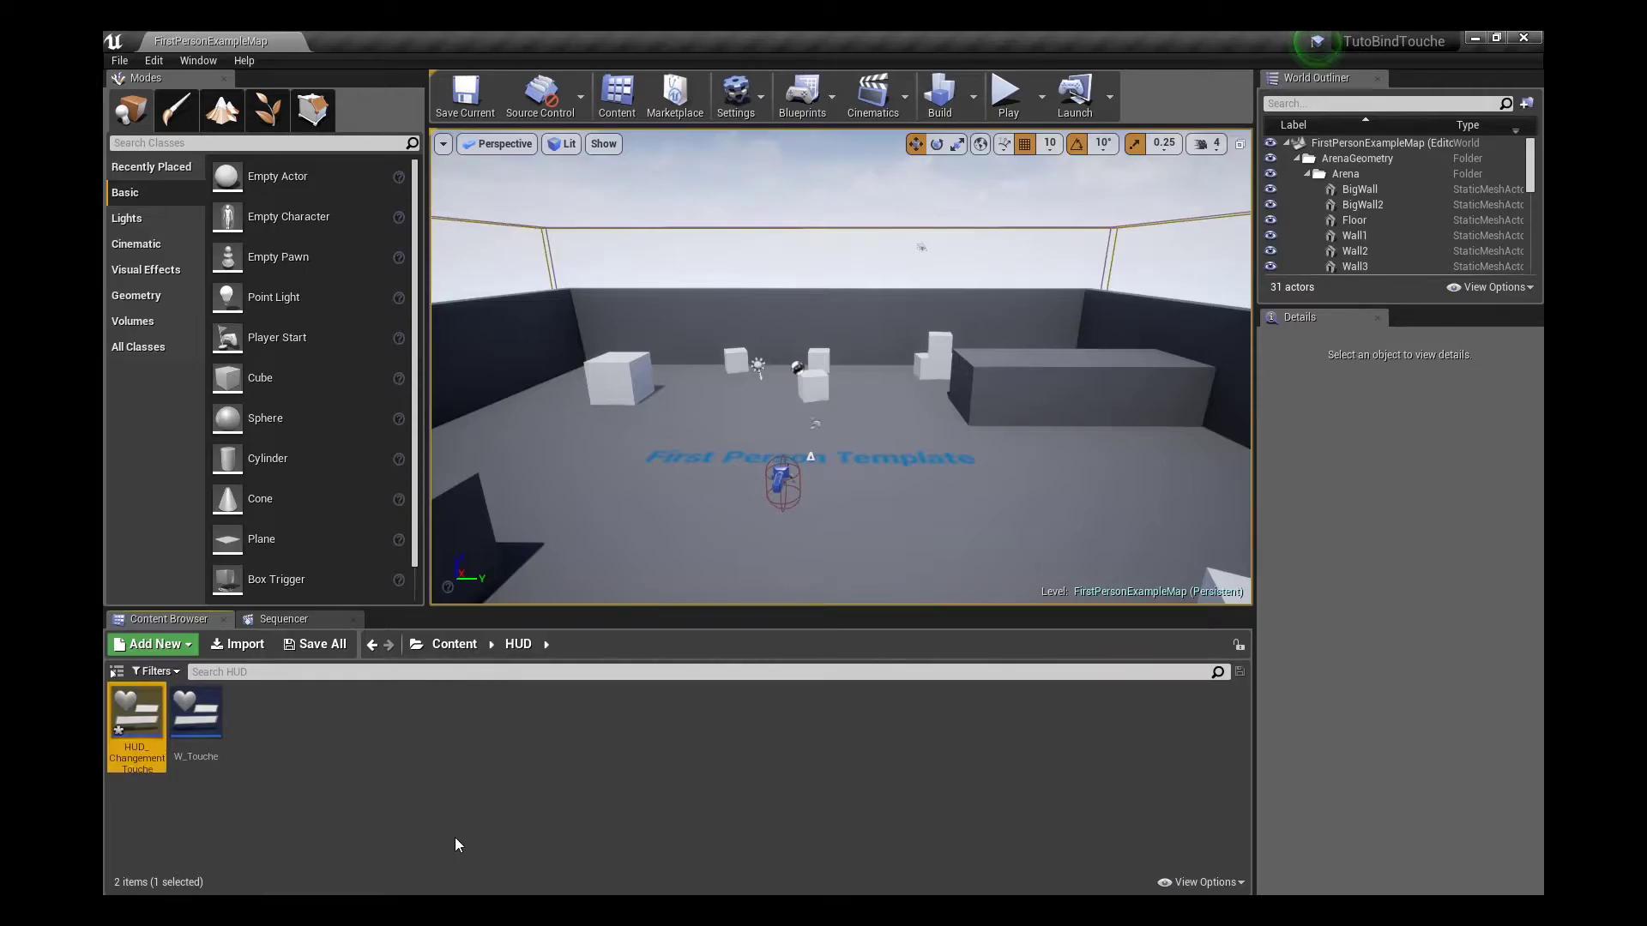
left_click(315, 644)
left_click(978, 634)
double_click(138, 711)
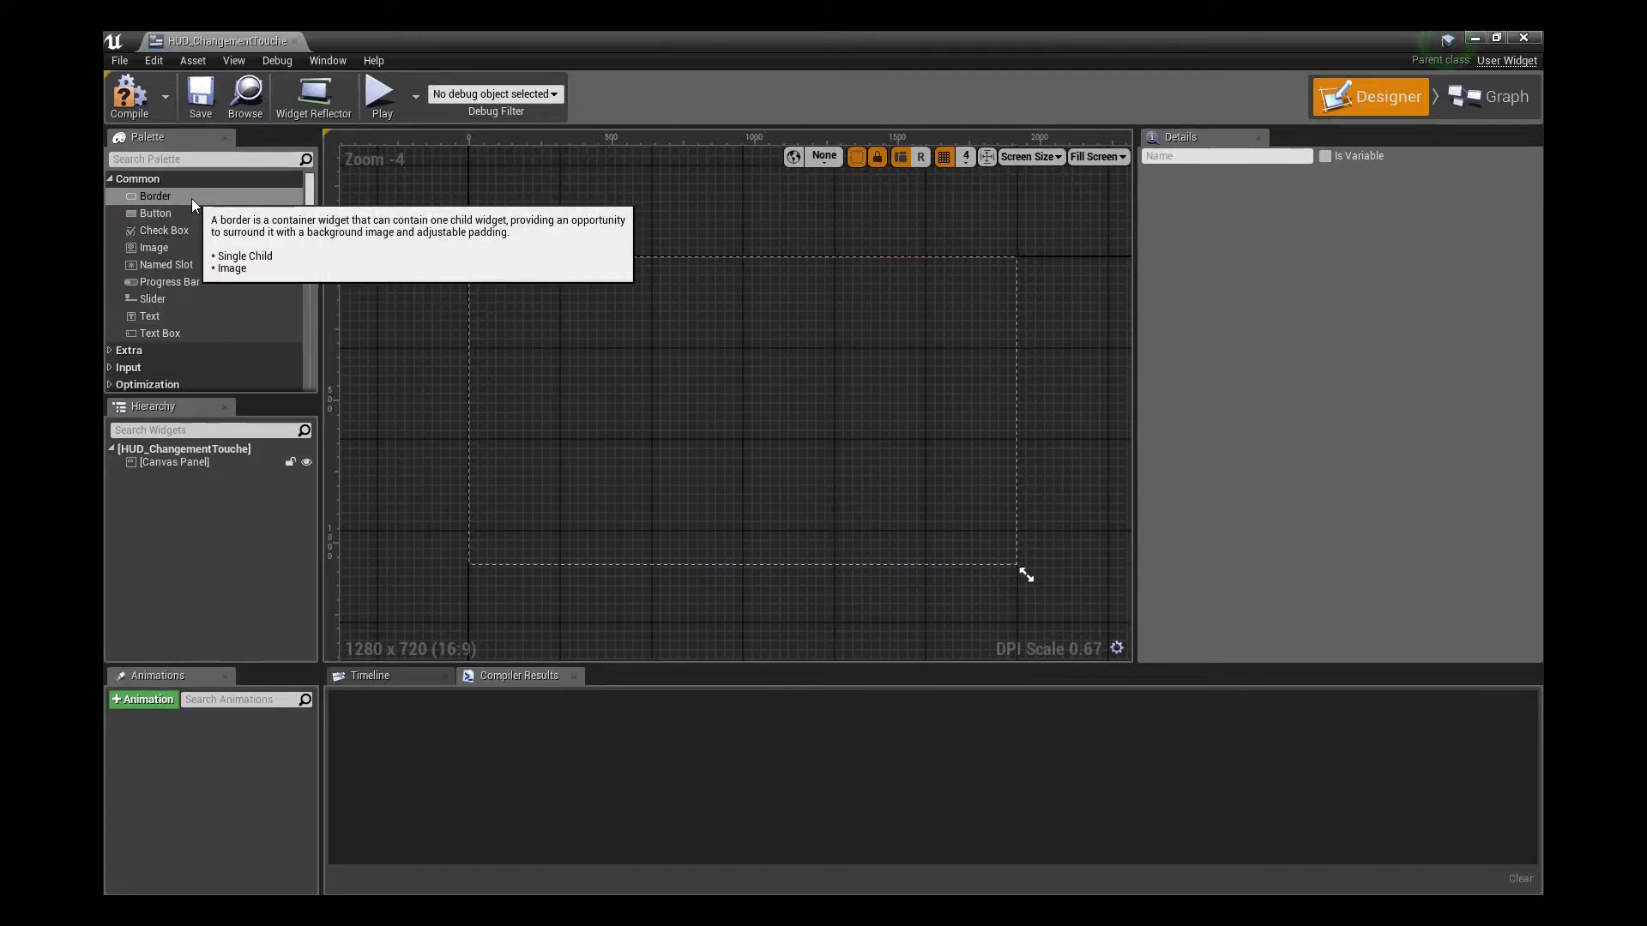
Drag a Border from Common and a Scroll Box from Panel onto the Canvas Panel
left_click_drag(193, 198, 194, 459)
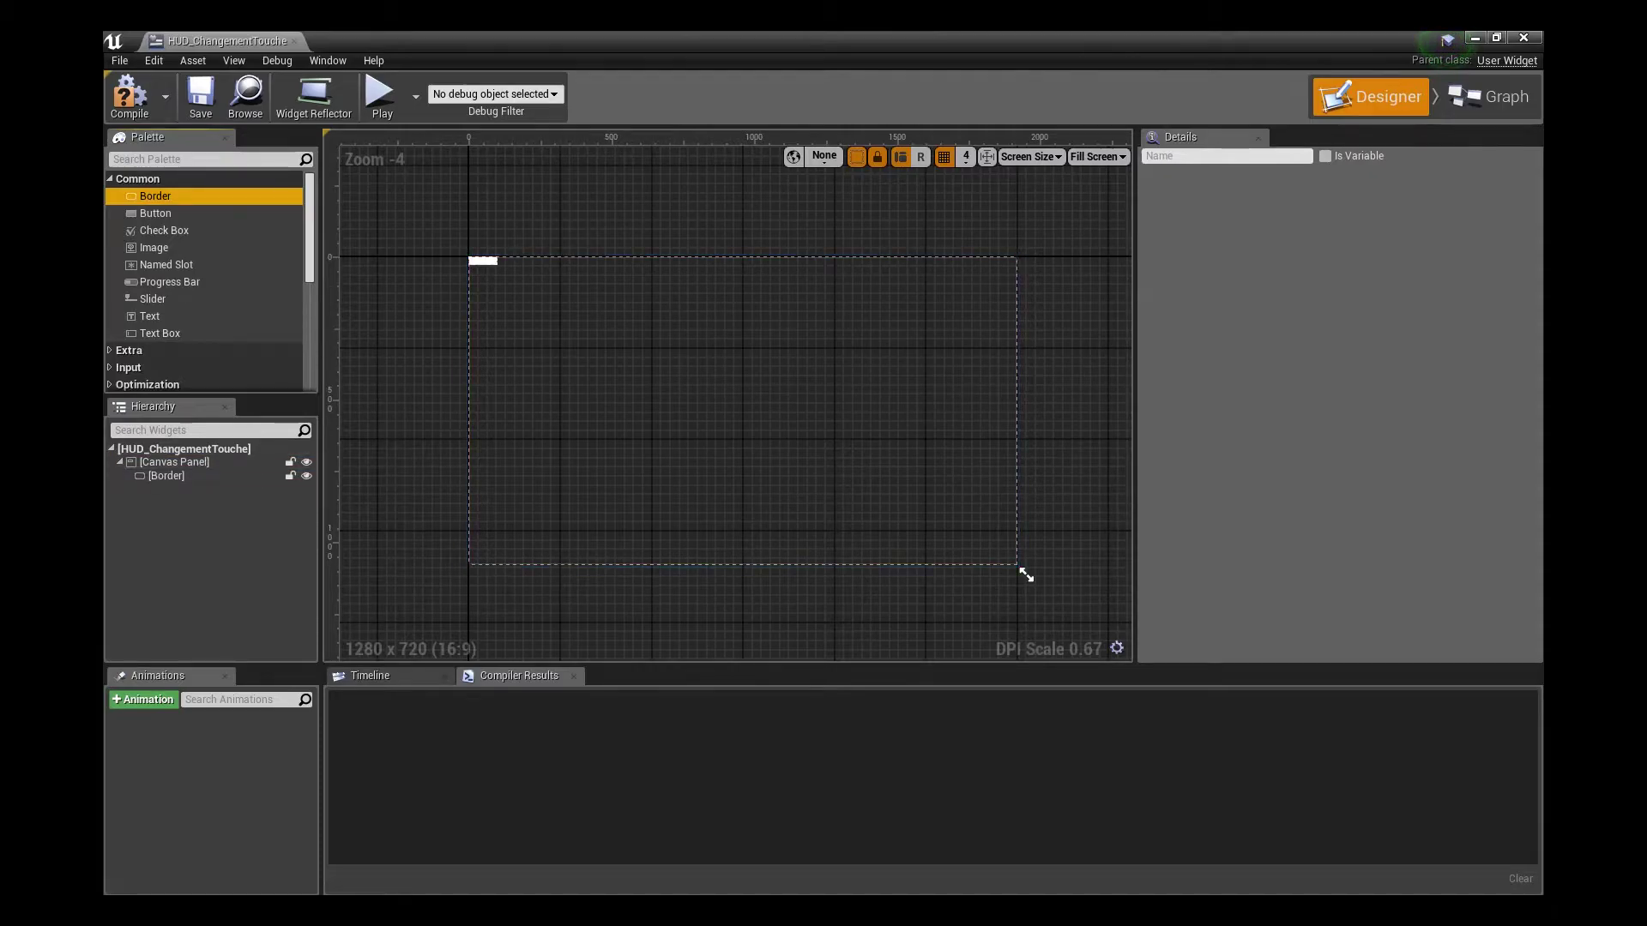
scroll(168, 249, "down", 4)
scroll(169, 253, "down", 1)
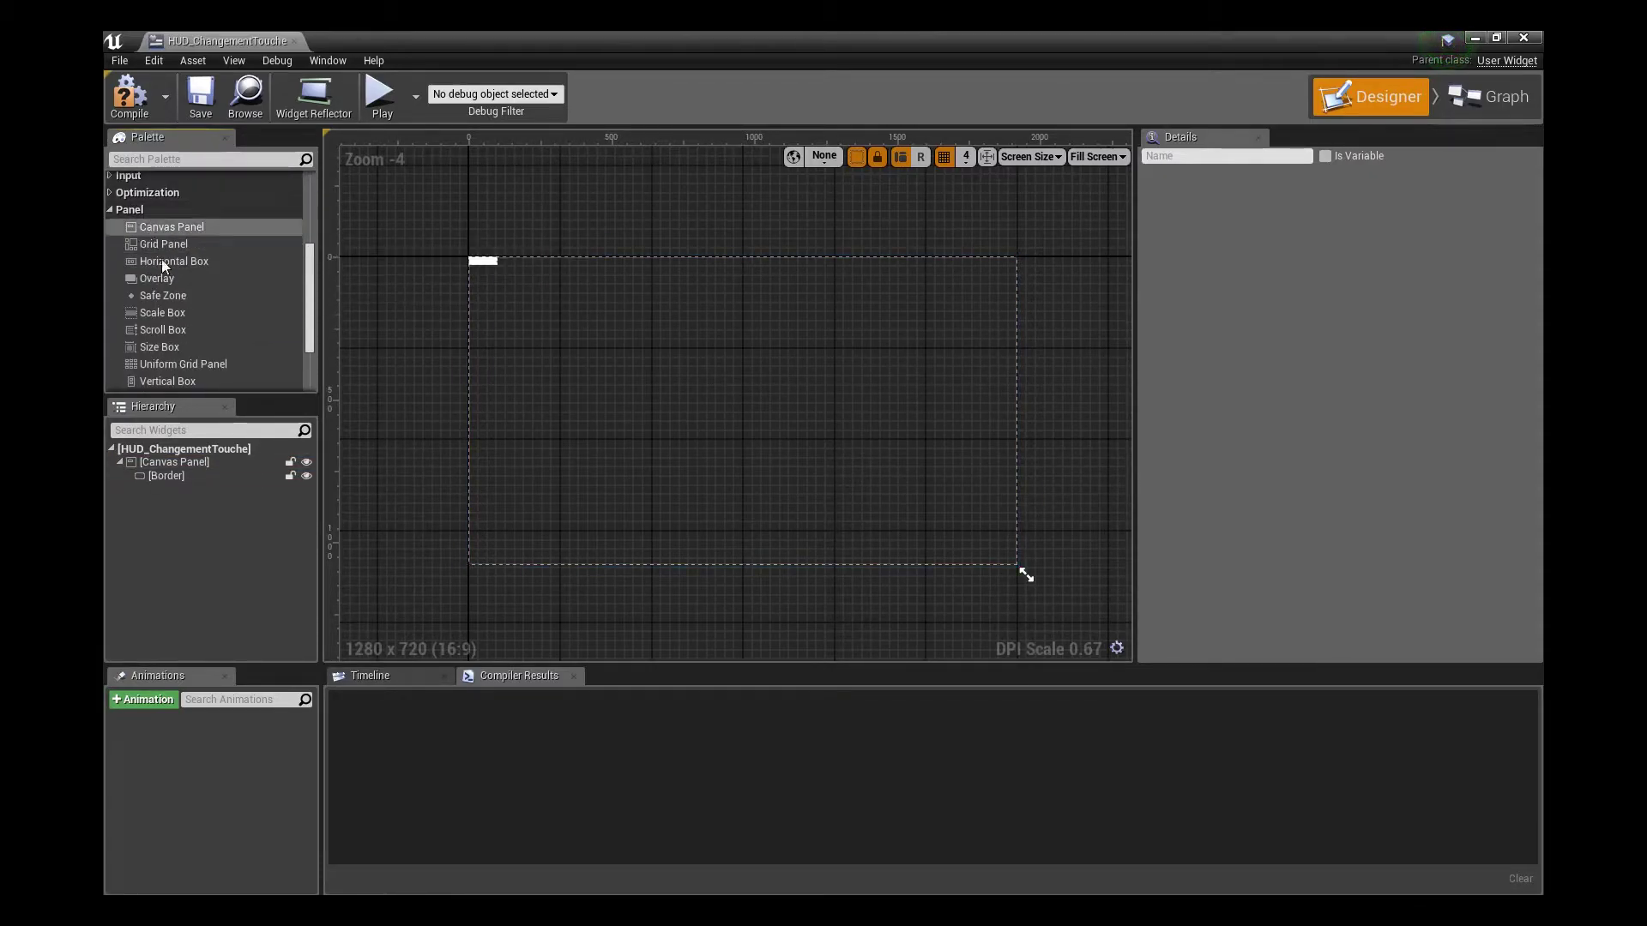
left_click_drag(170, 328, 198, 496)
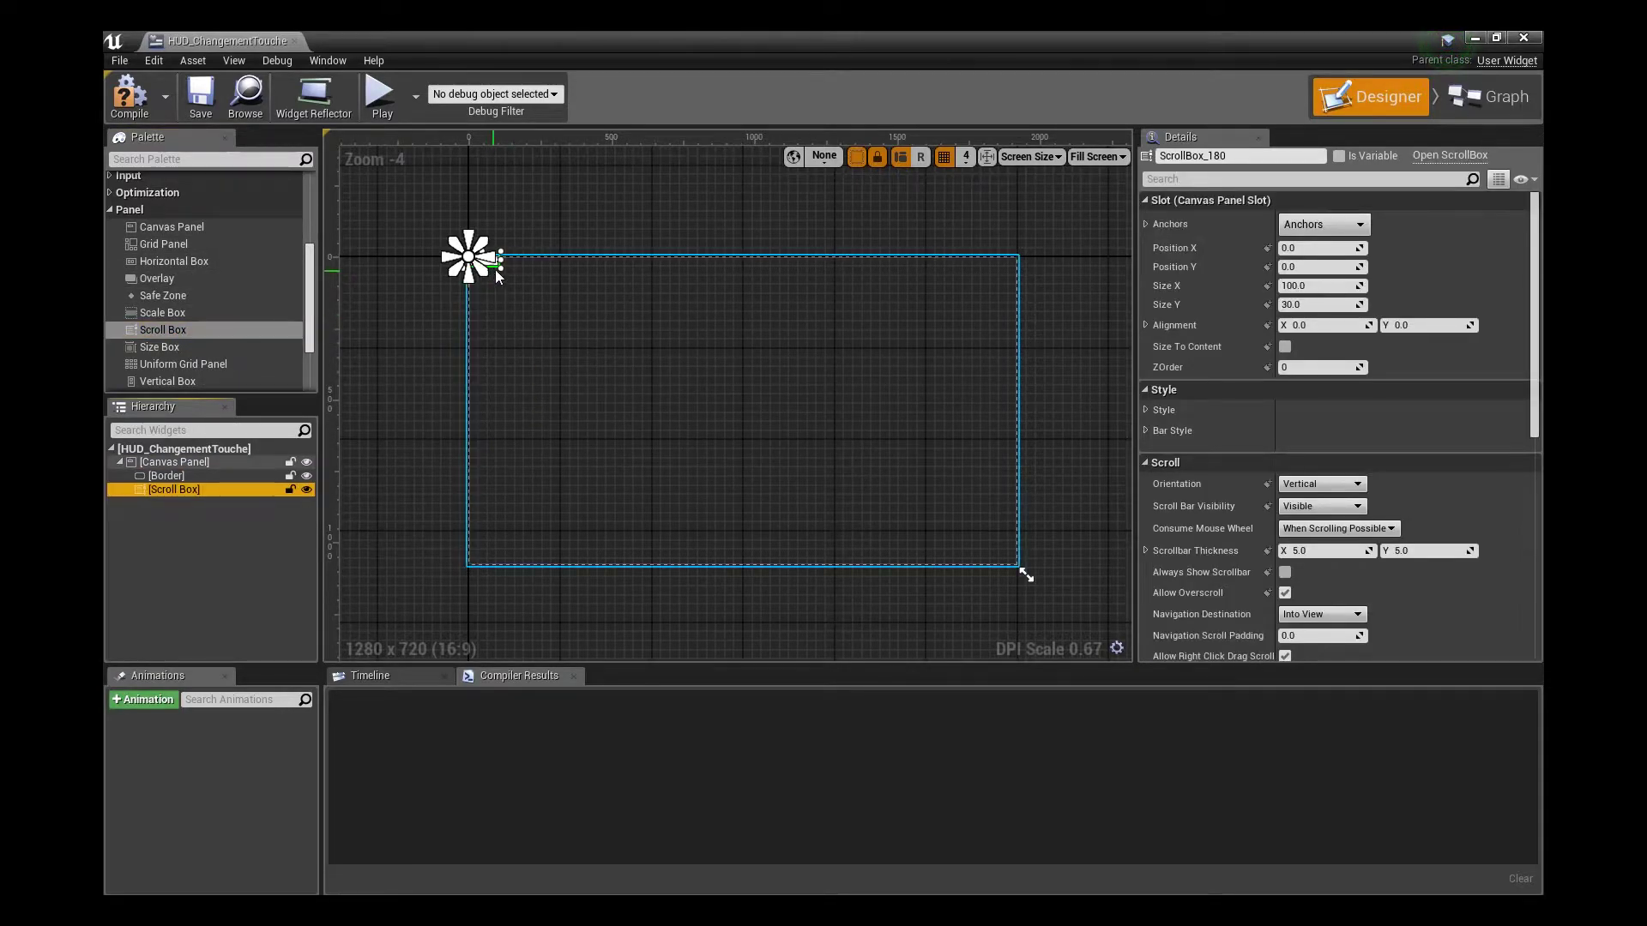
Enlarge and lower the Scroll Box on the canvas and anchor it stretched along the bottom
left_click_drag(504, 271, 646, 441)
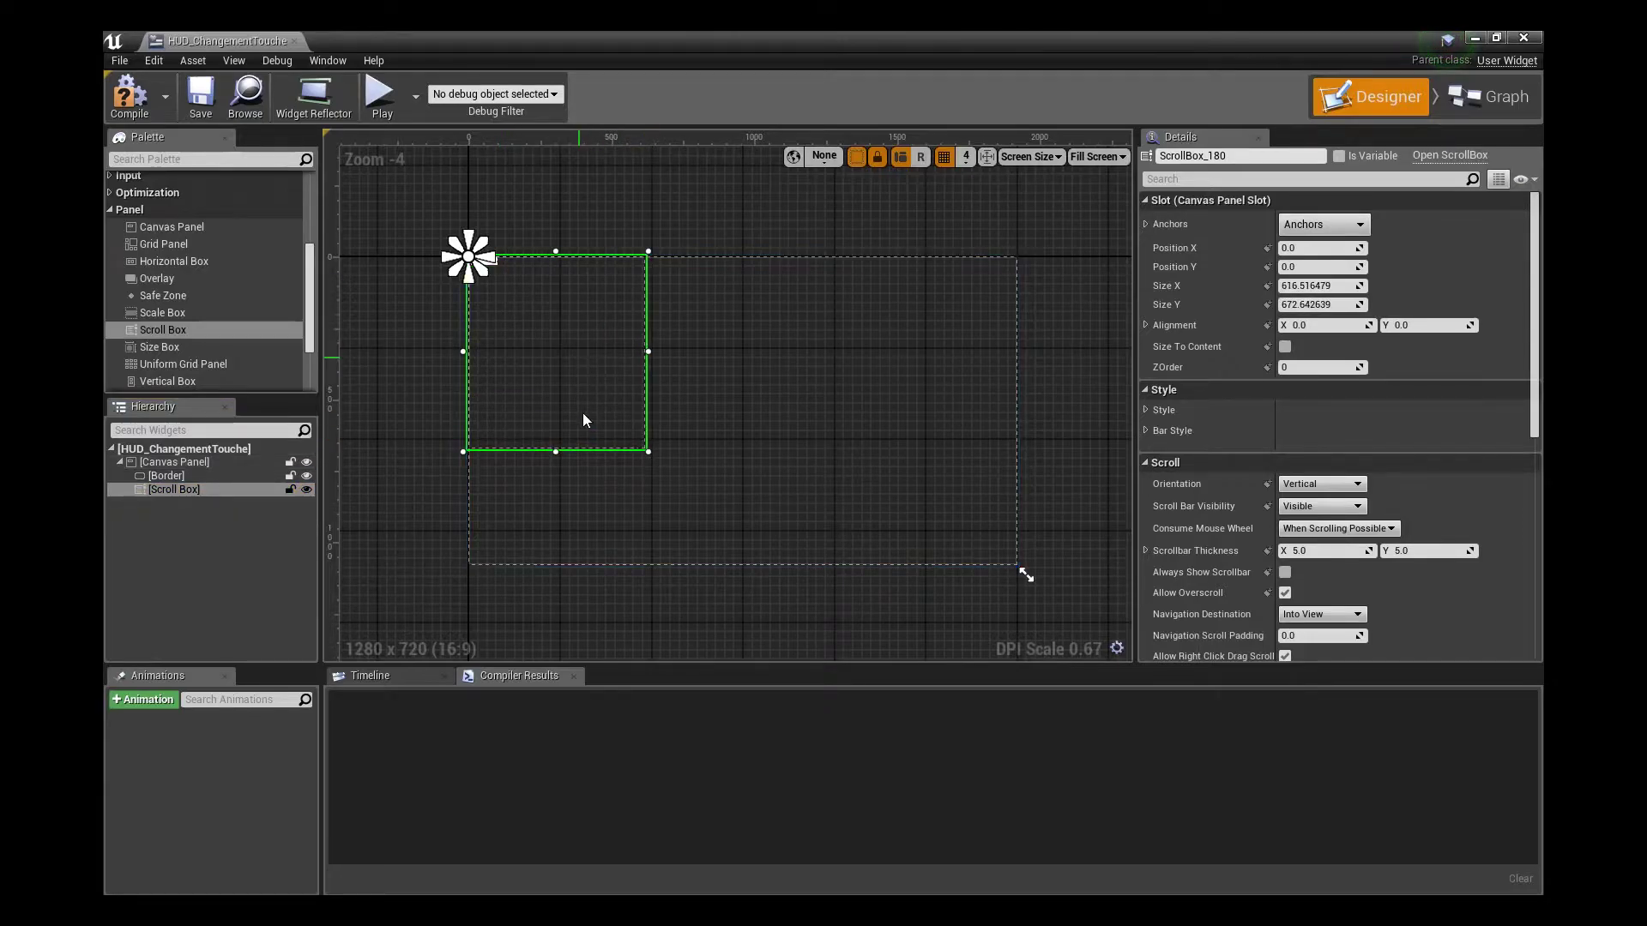
left_click_drag(579, 383, 598, 471)
left_click_drag(533, 272, 534, 272)
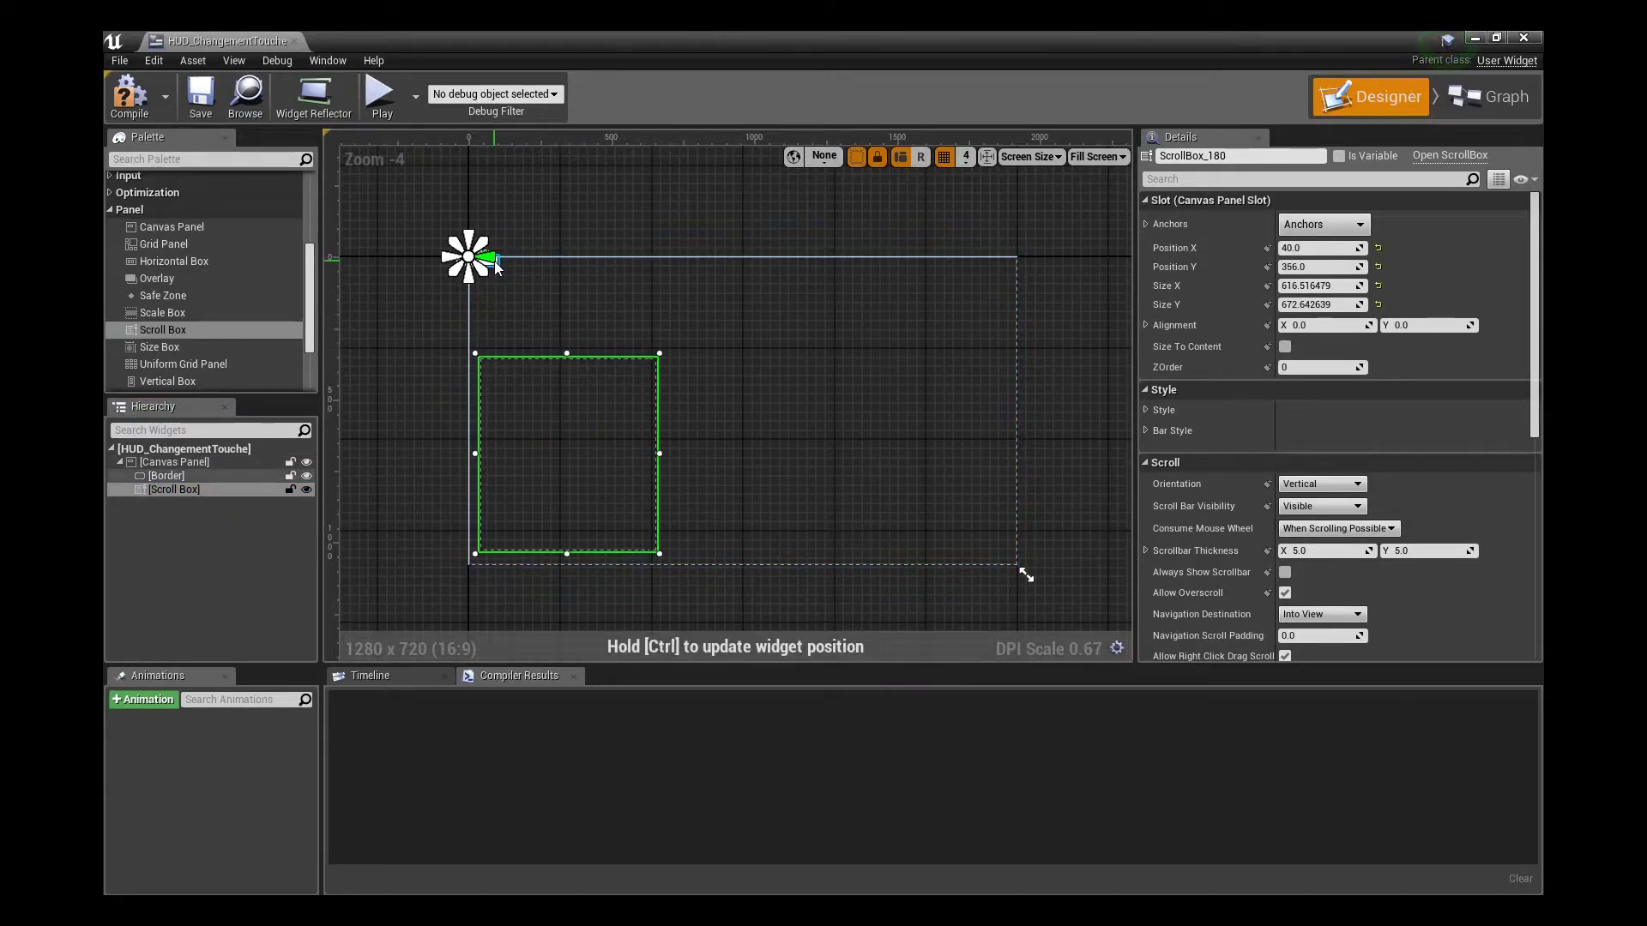
left_click(1358, 228)
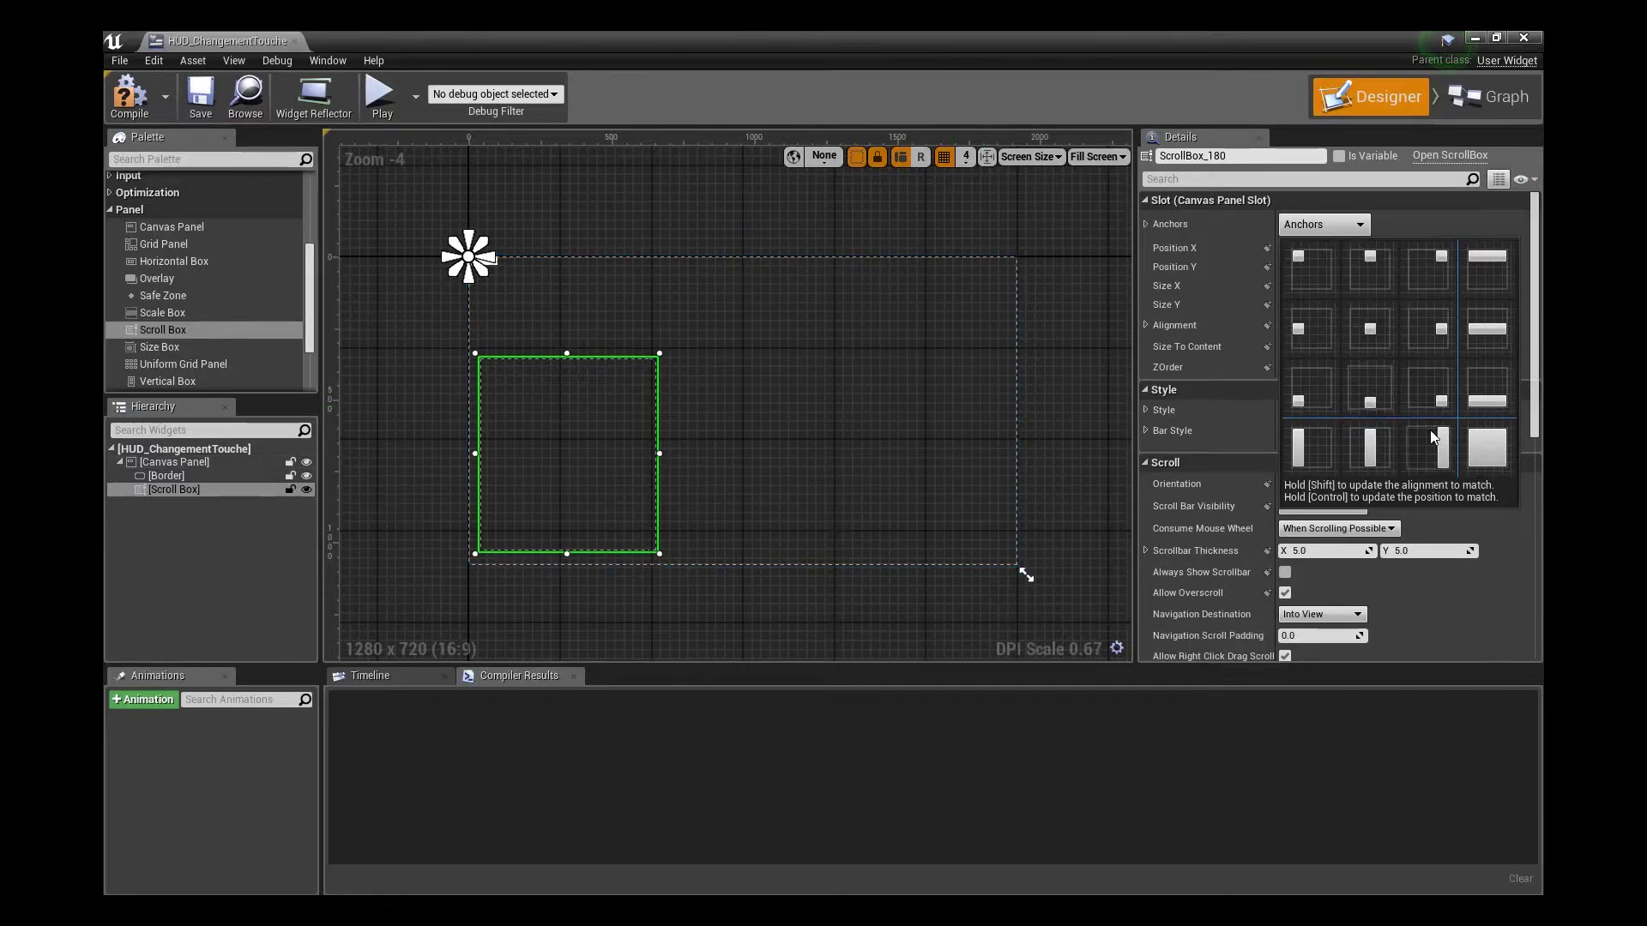
left_click(1486, 396)
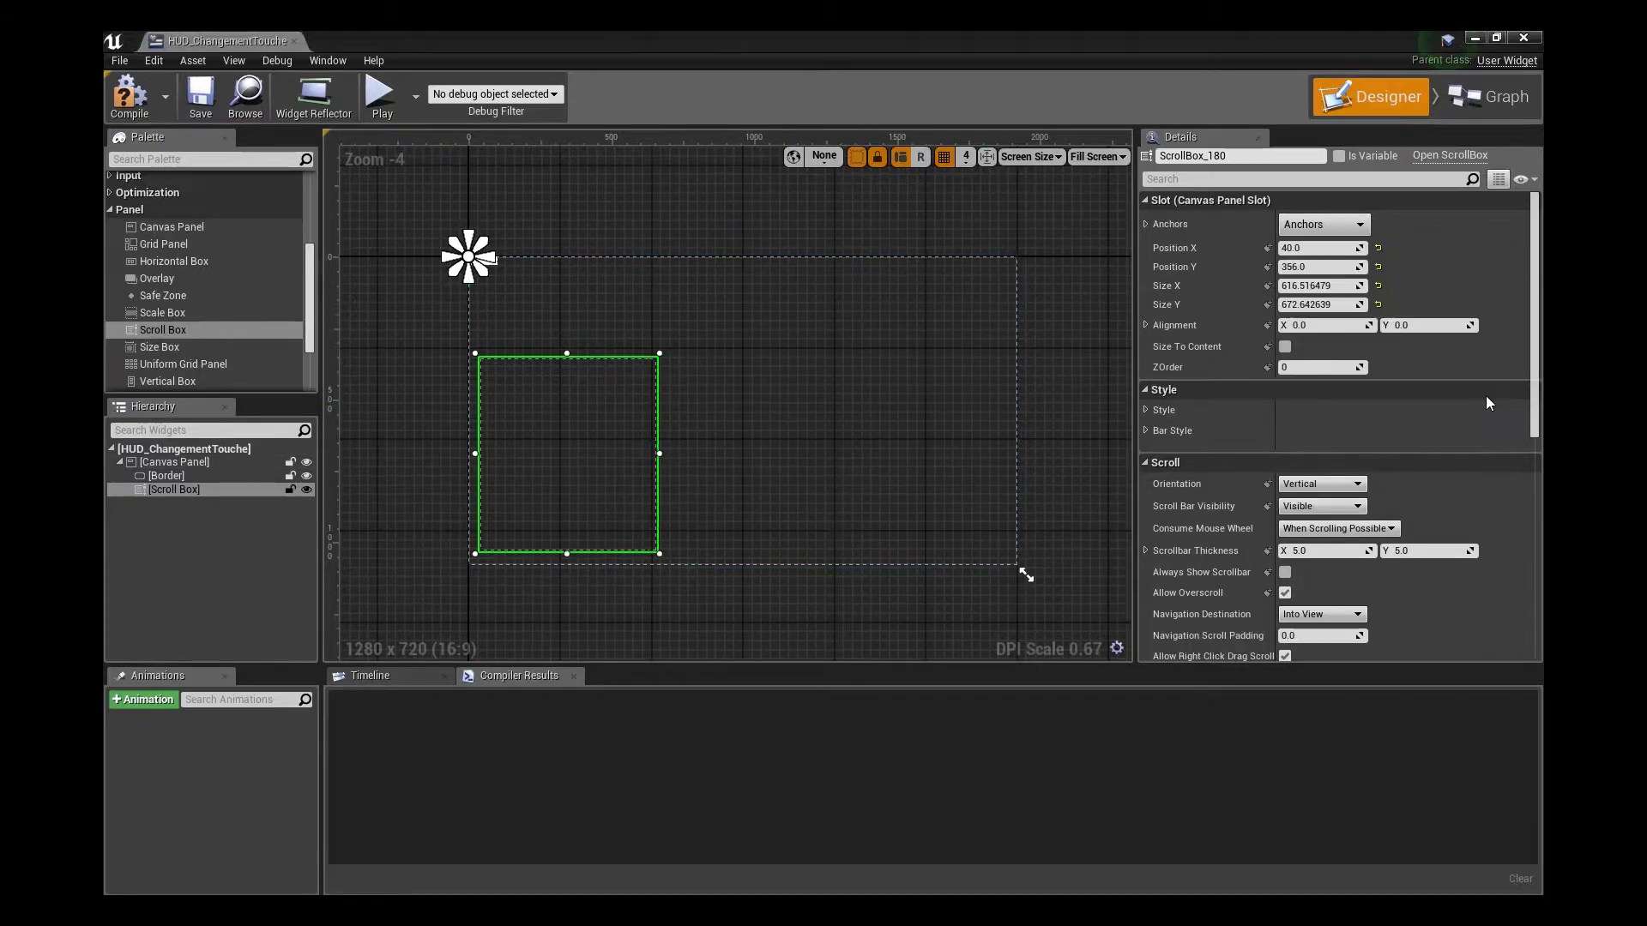
left_click(1310, 304)
left_click(1324, 224)
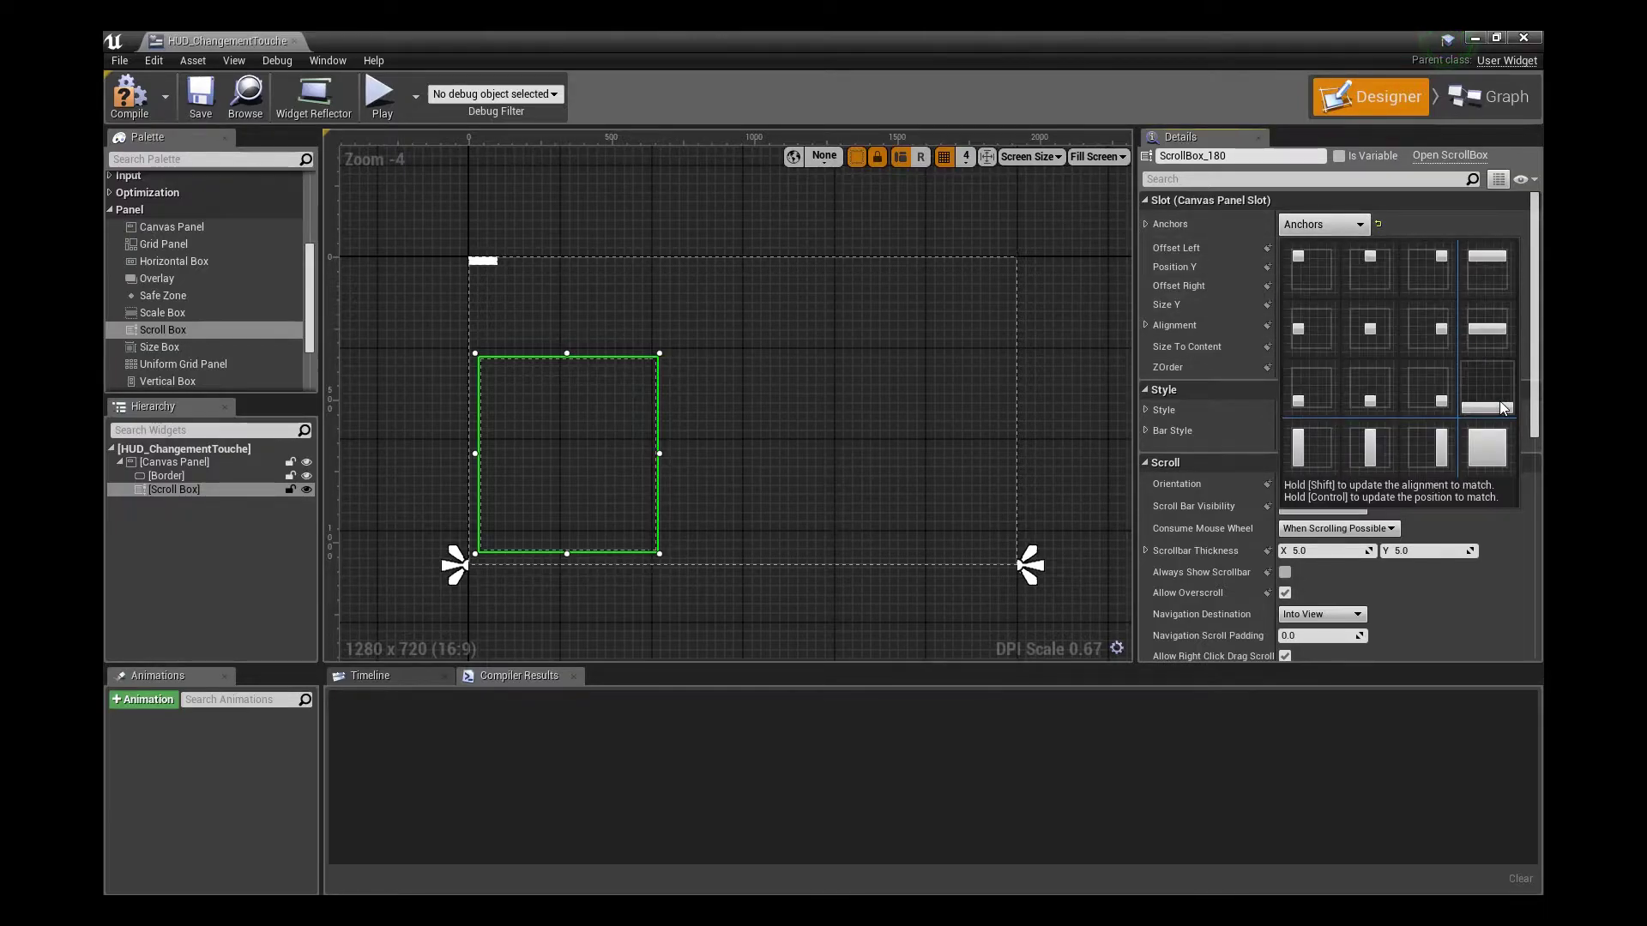
left_click(1324, 224)
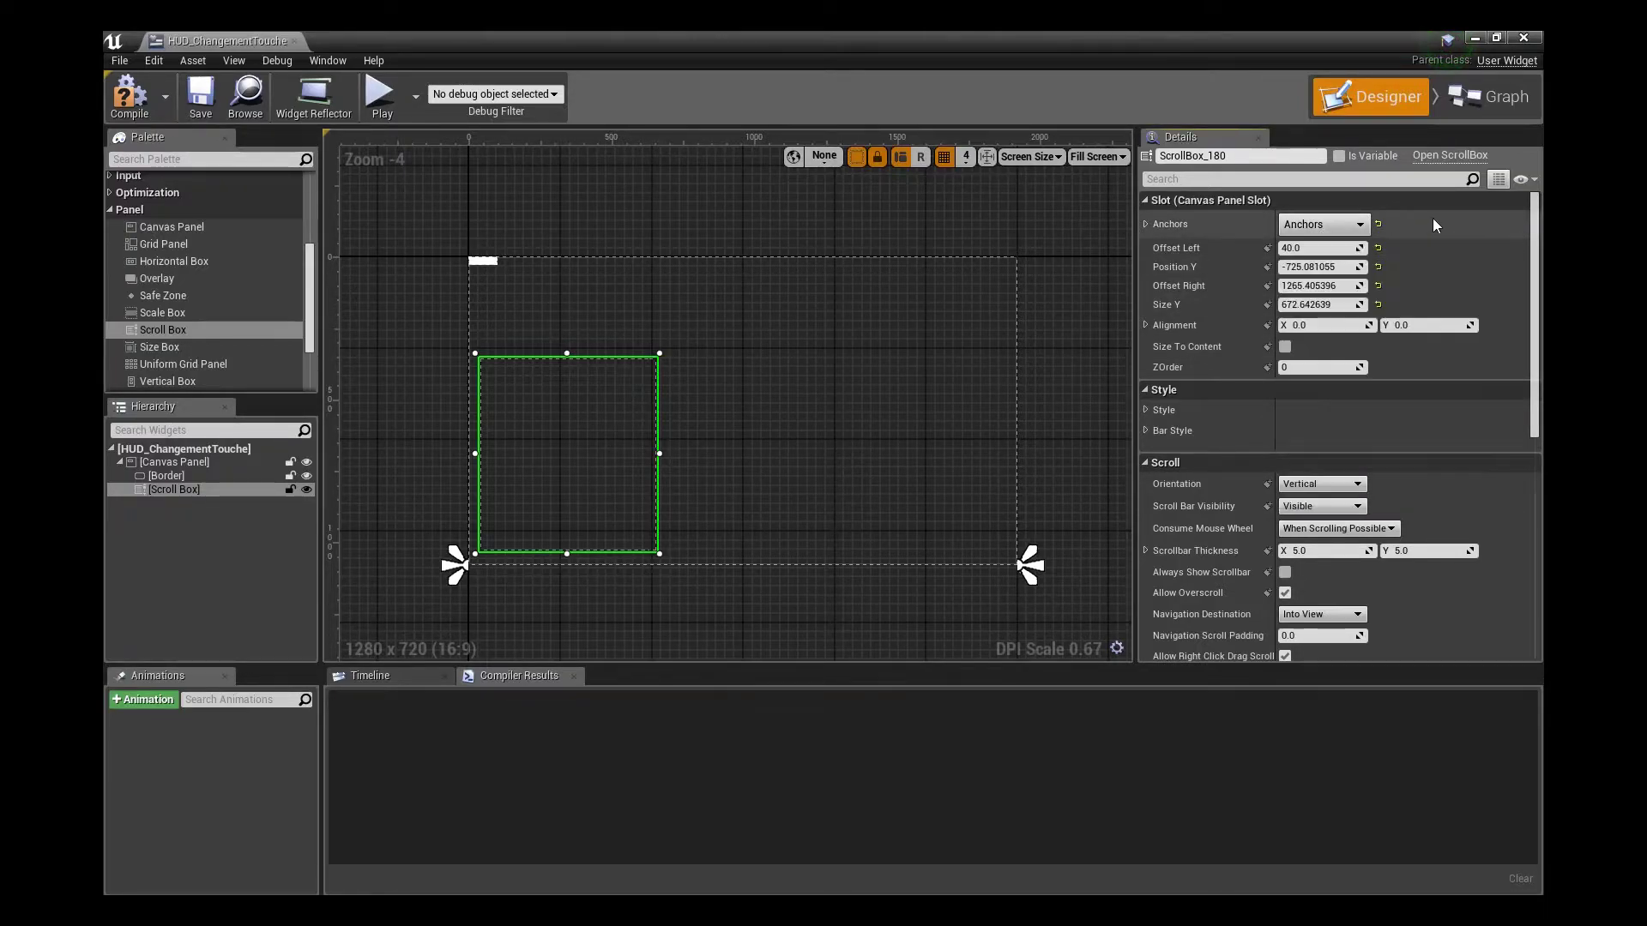
Set the Scroll Box Offset Left and Right to 0, Position Y to 0 and Alignment Y to 1.0
left_click(1309, 248)
key("Return")
type("0")
key("Return")
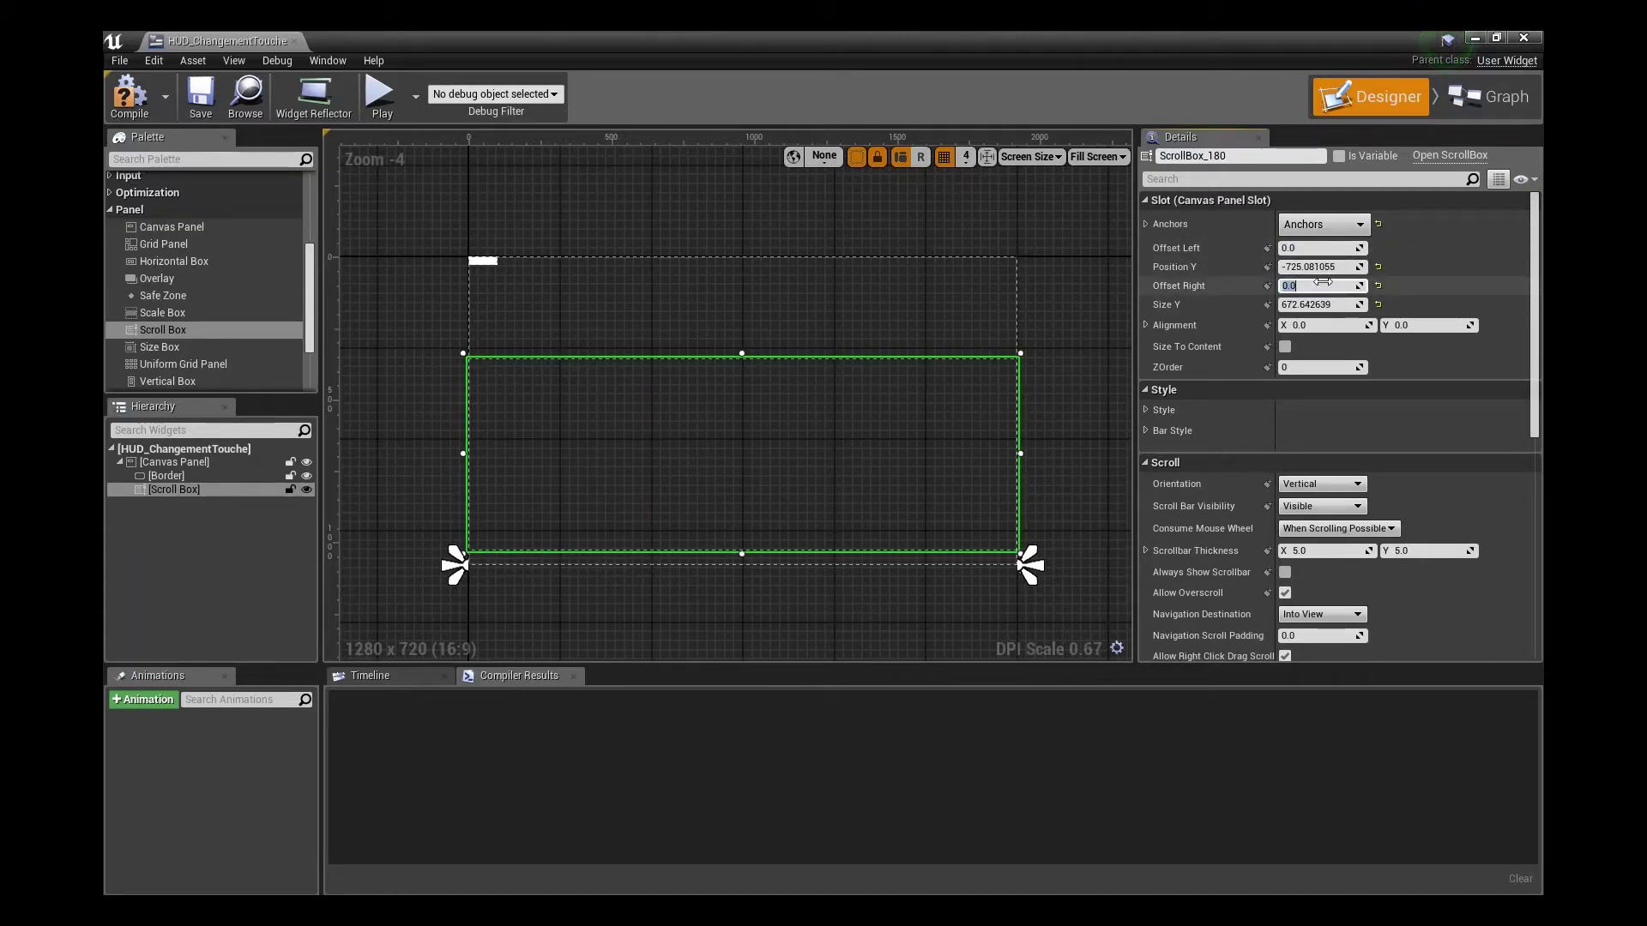
left_click(1334, 305)
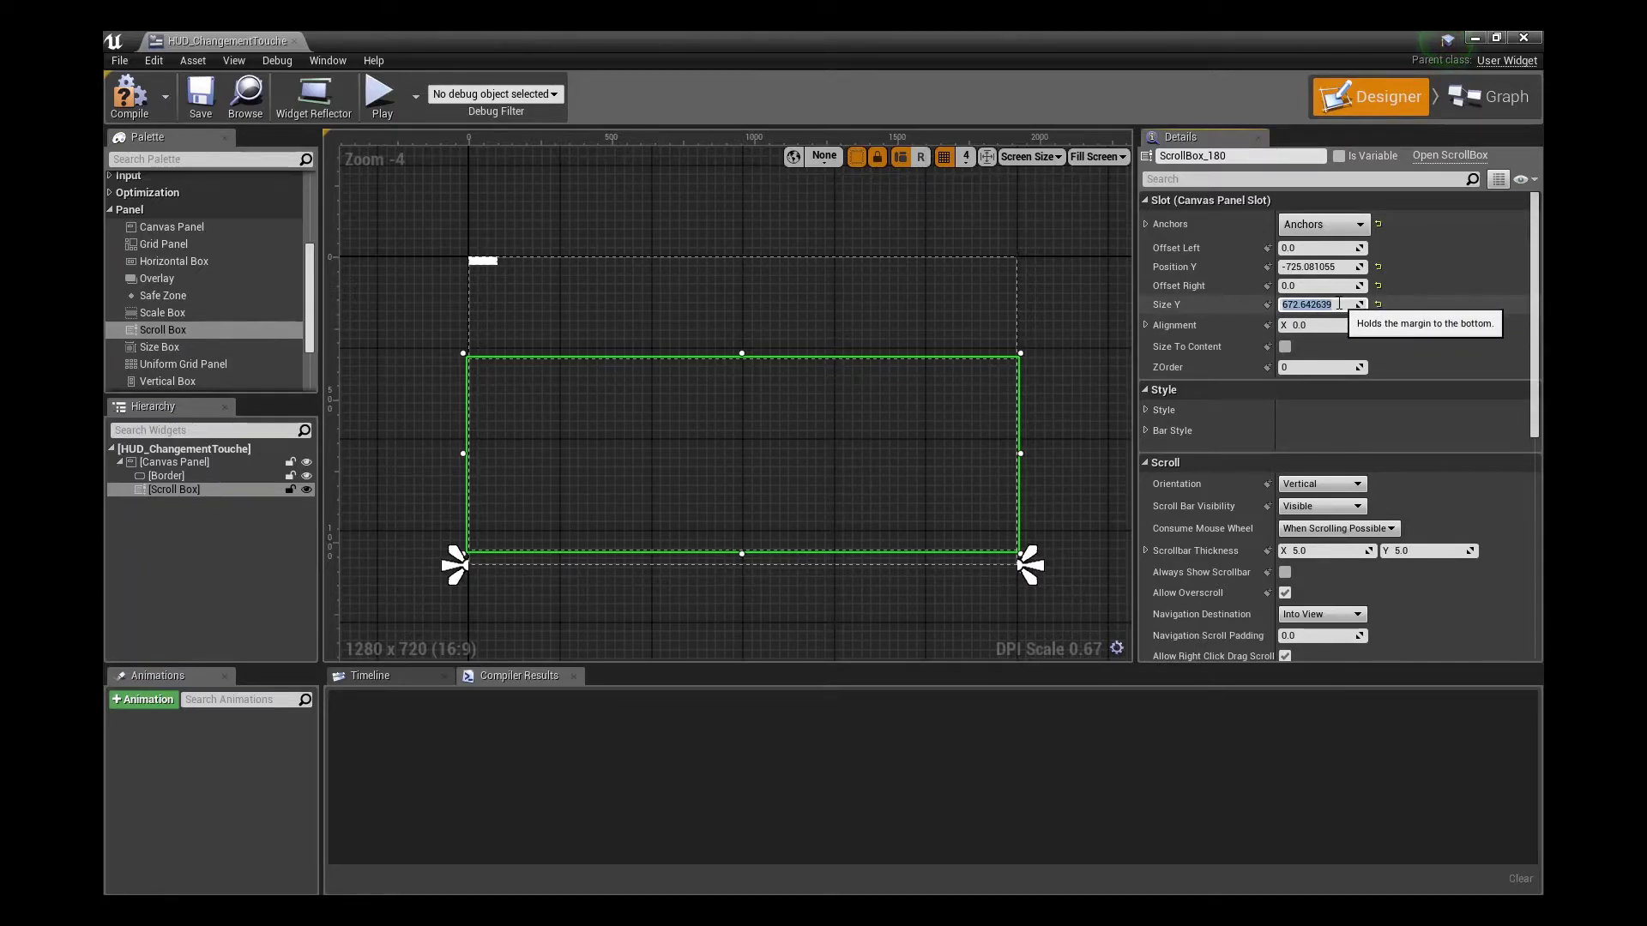
key("Return")
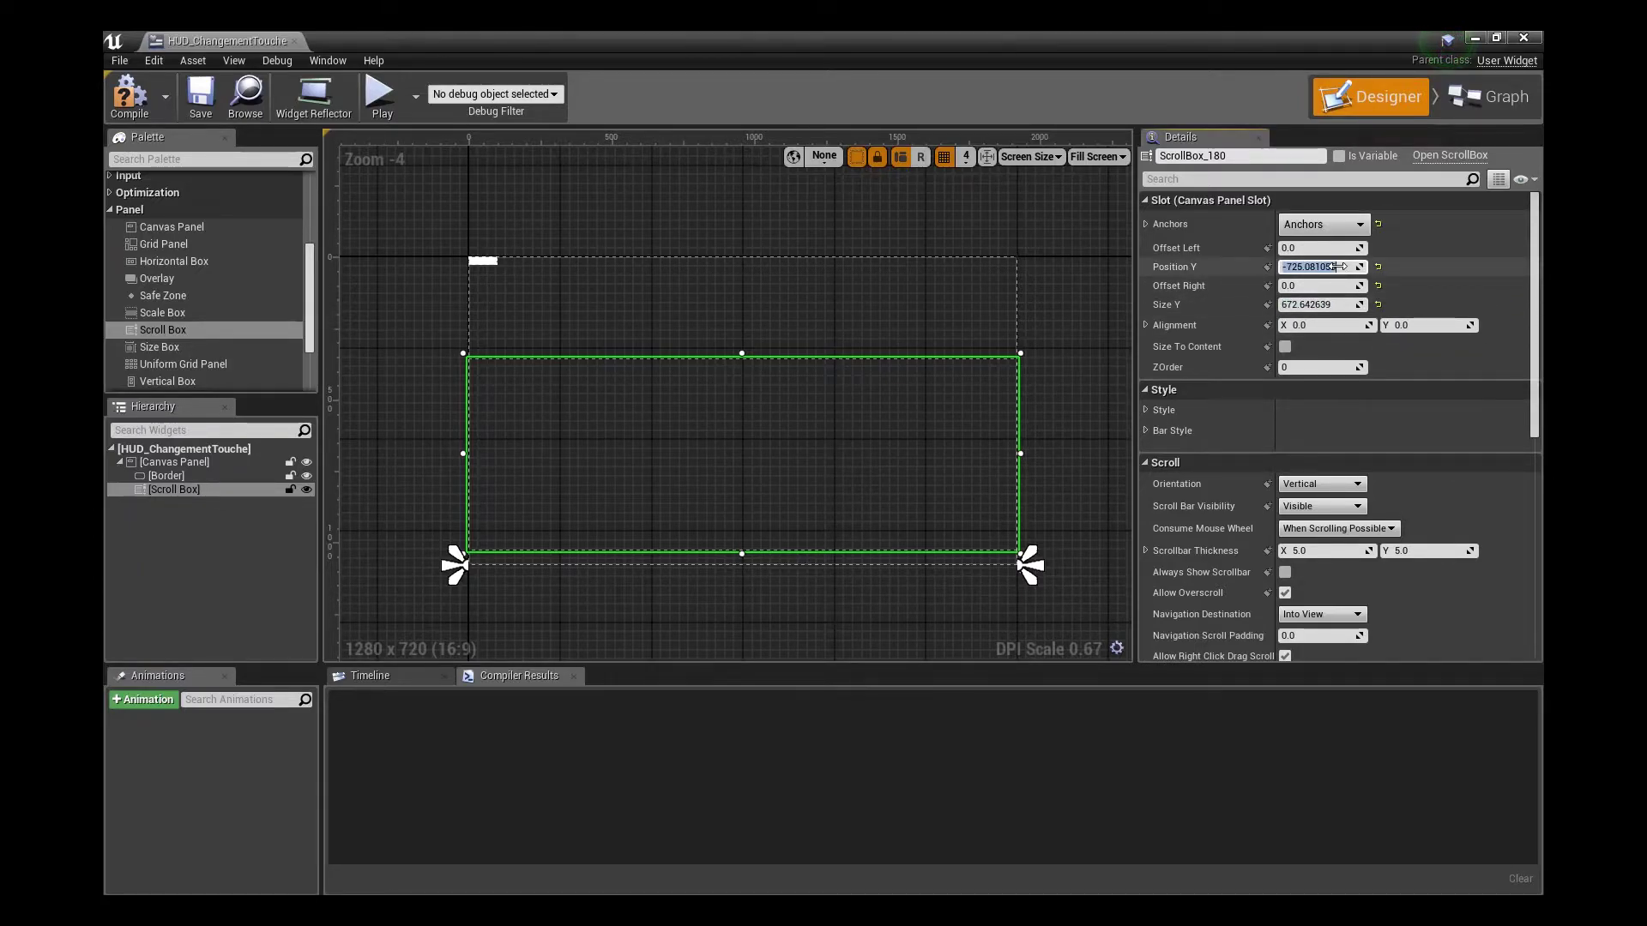
type("0")
key("Return")
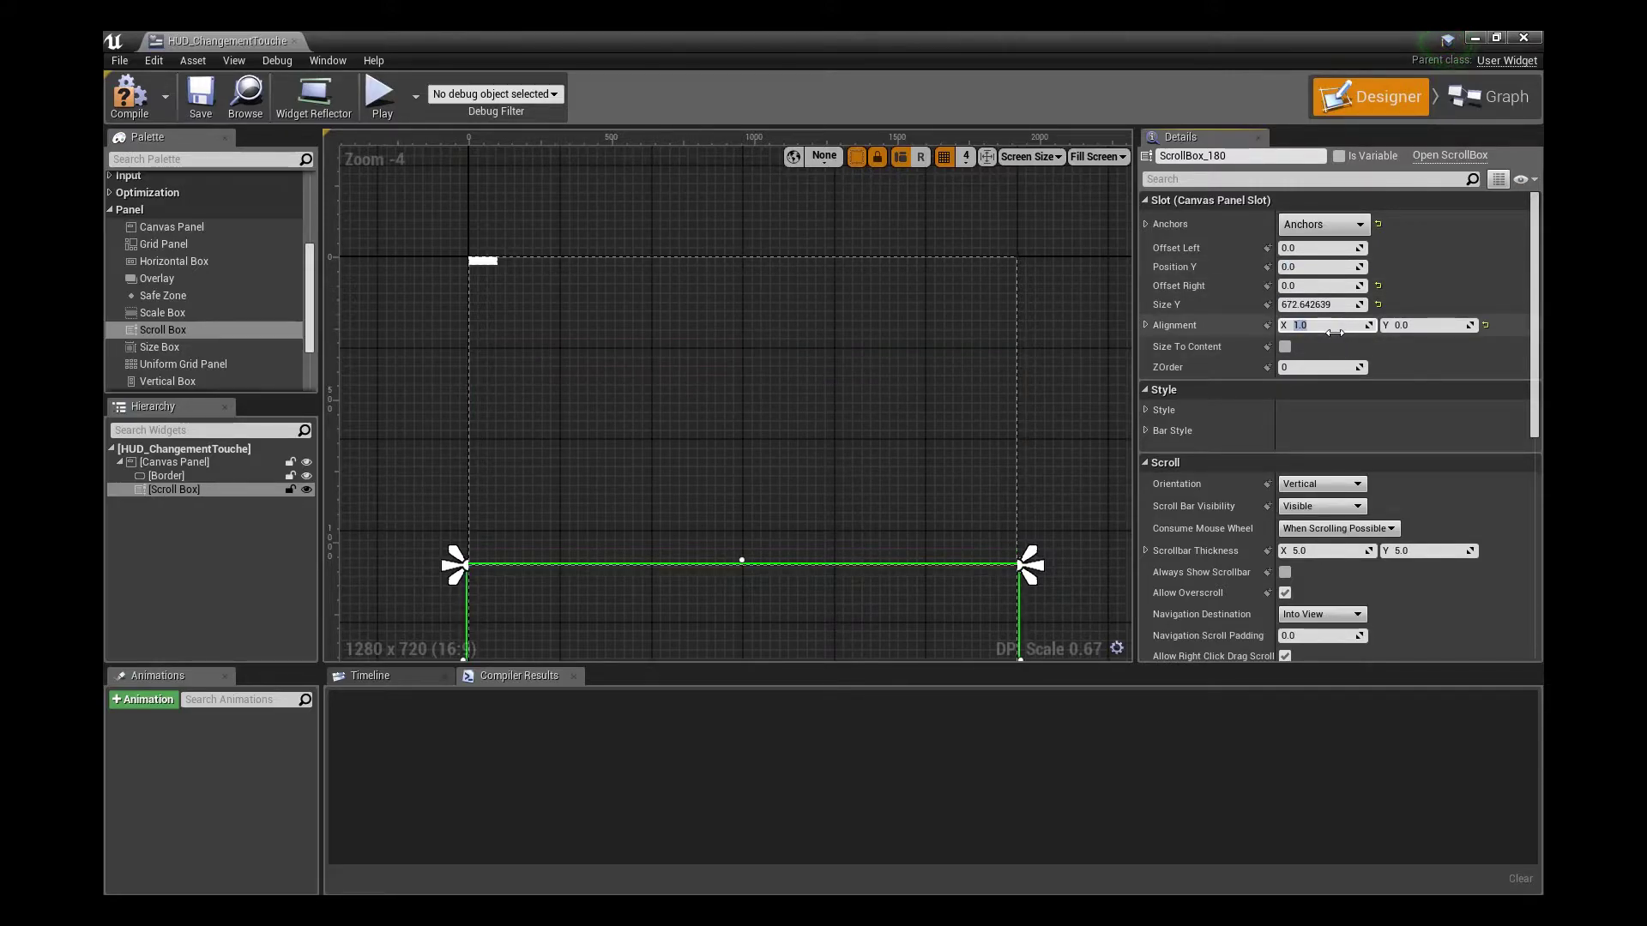
type("1")
key("Return")
left_click(1337, 326)
type("0")
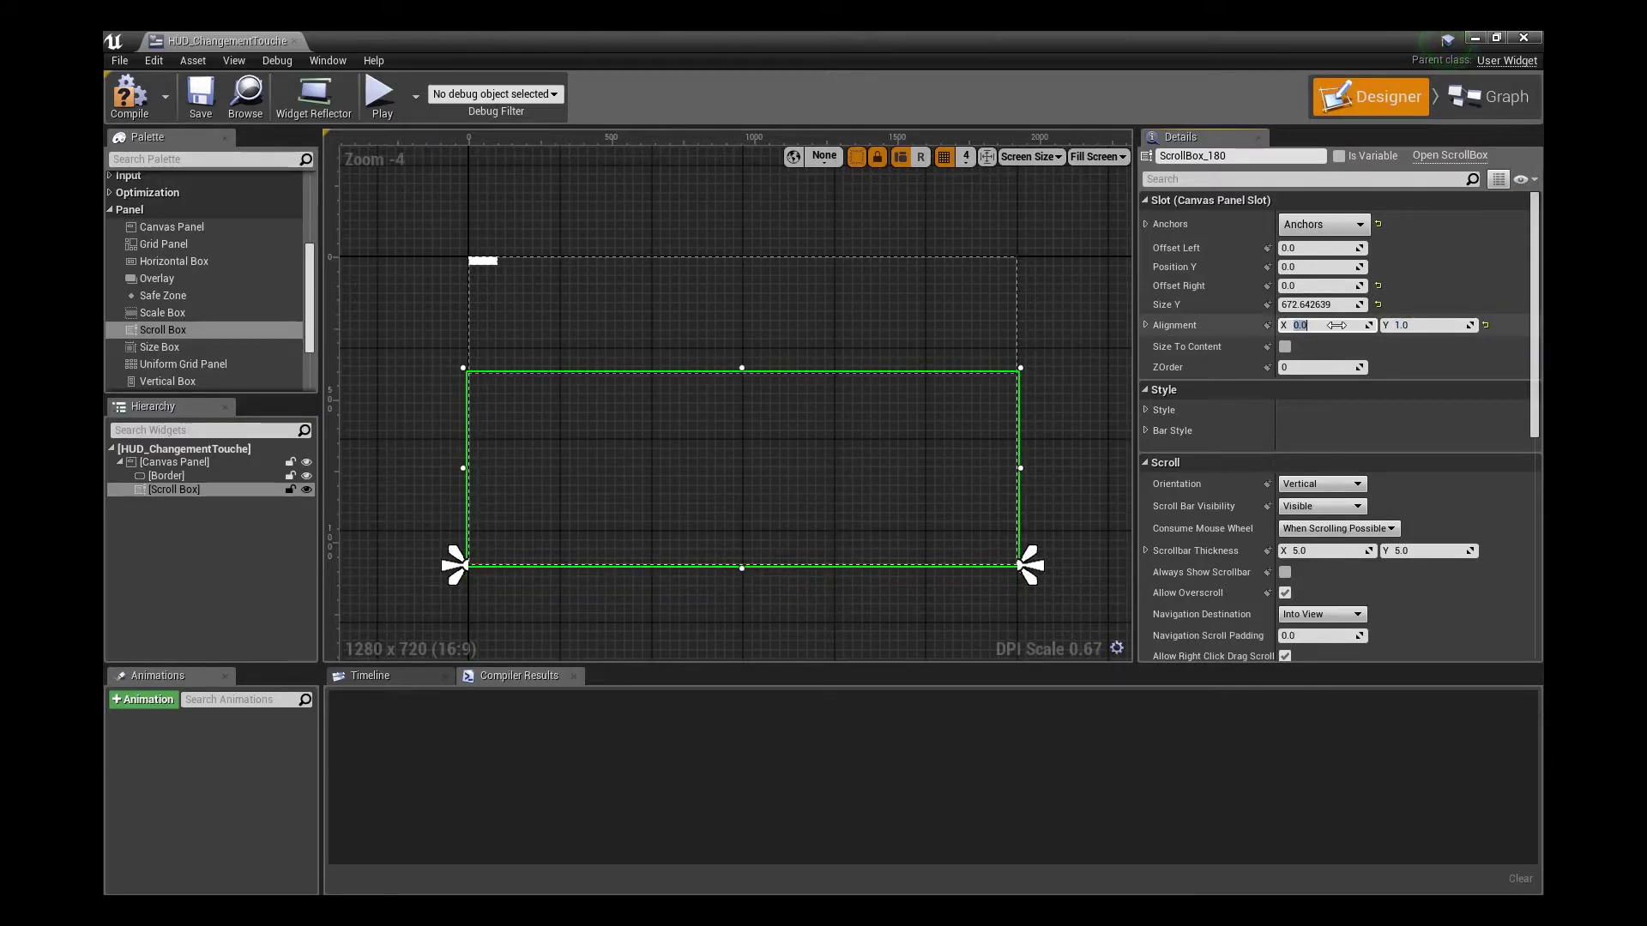
key("Return")
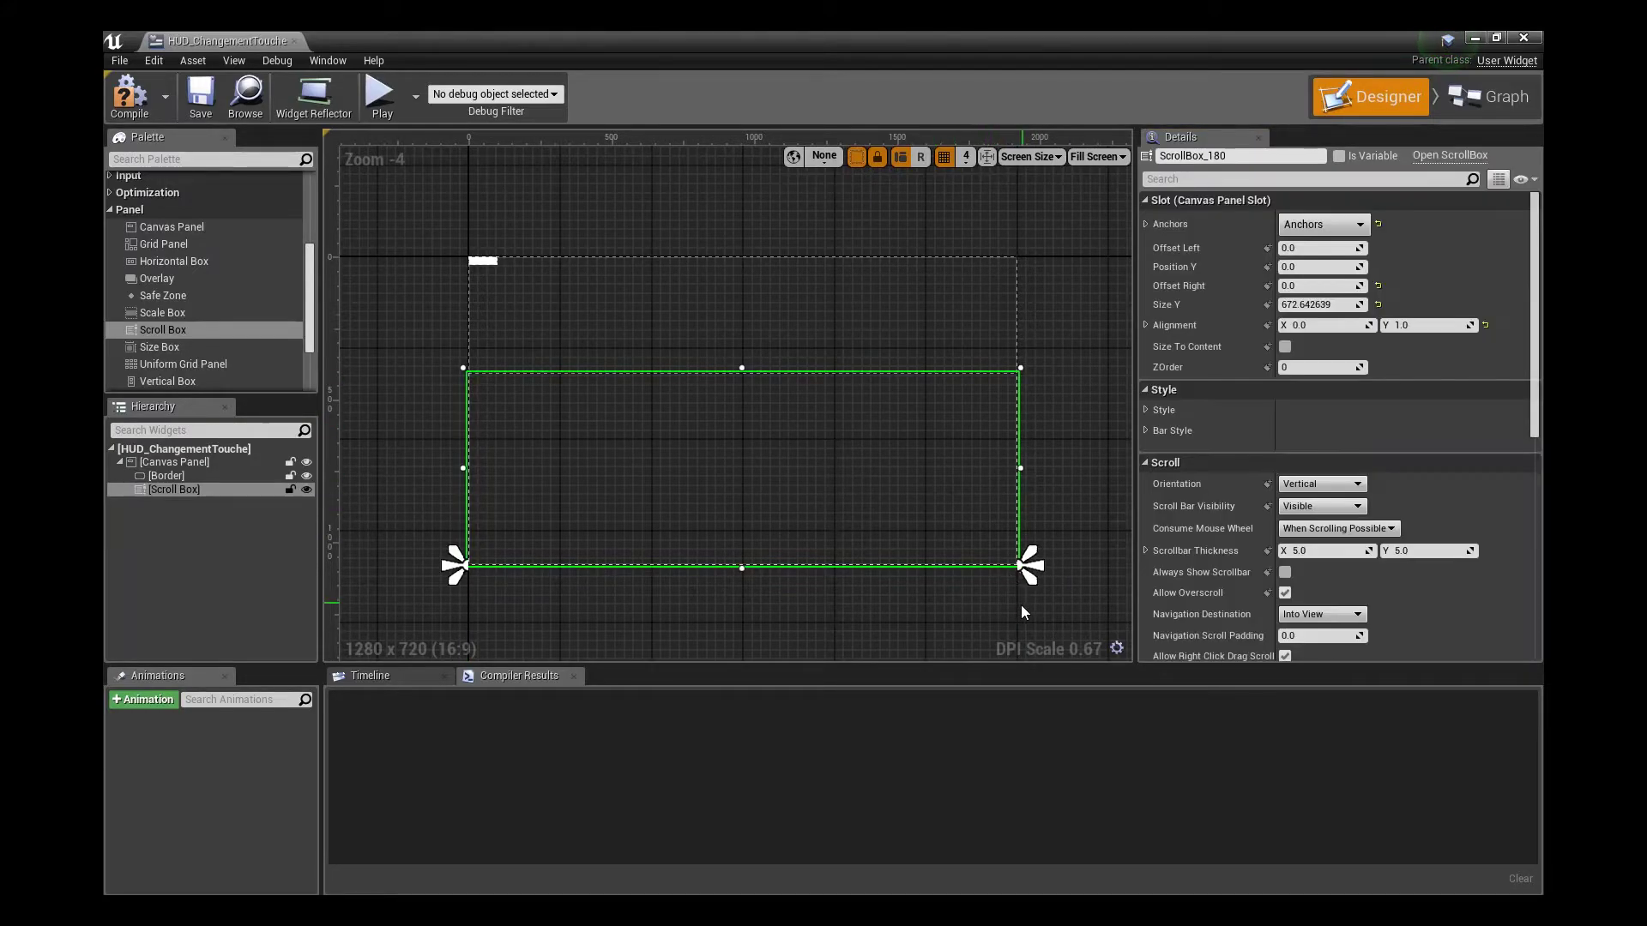
Anchor the Border stretched across the top with a right offset of 0
left_click(481, 261)
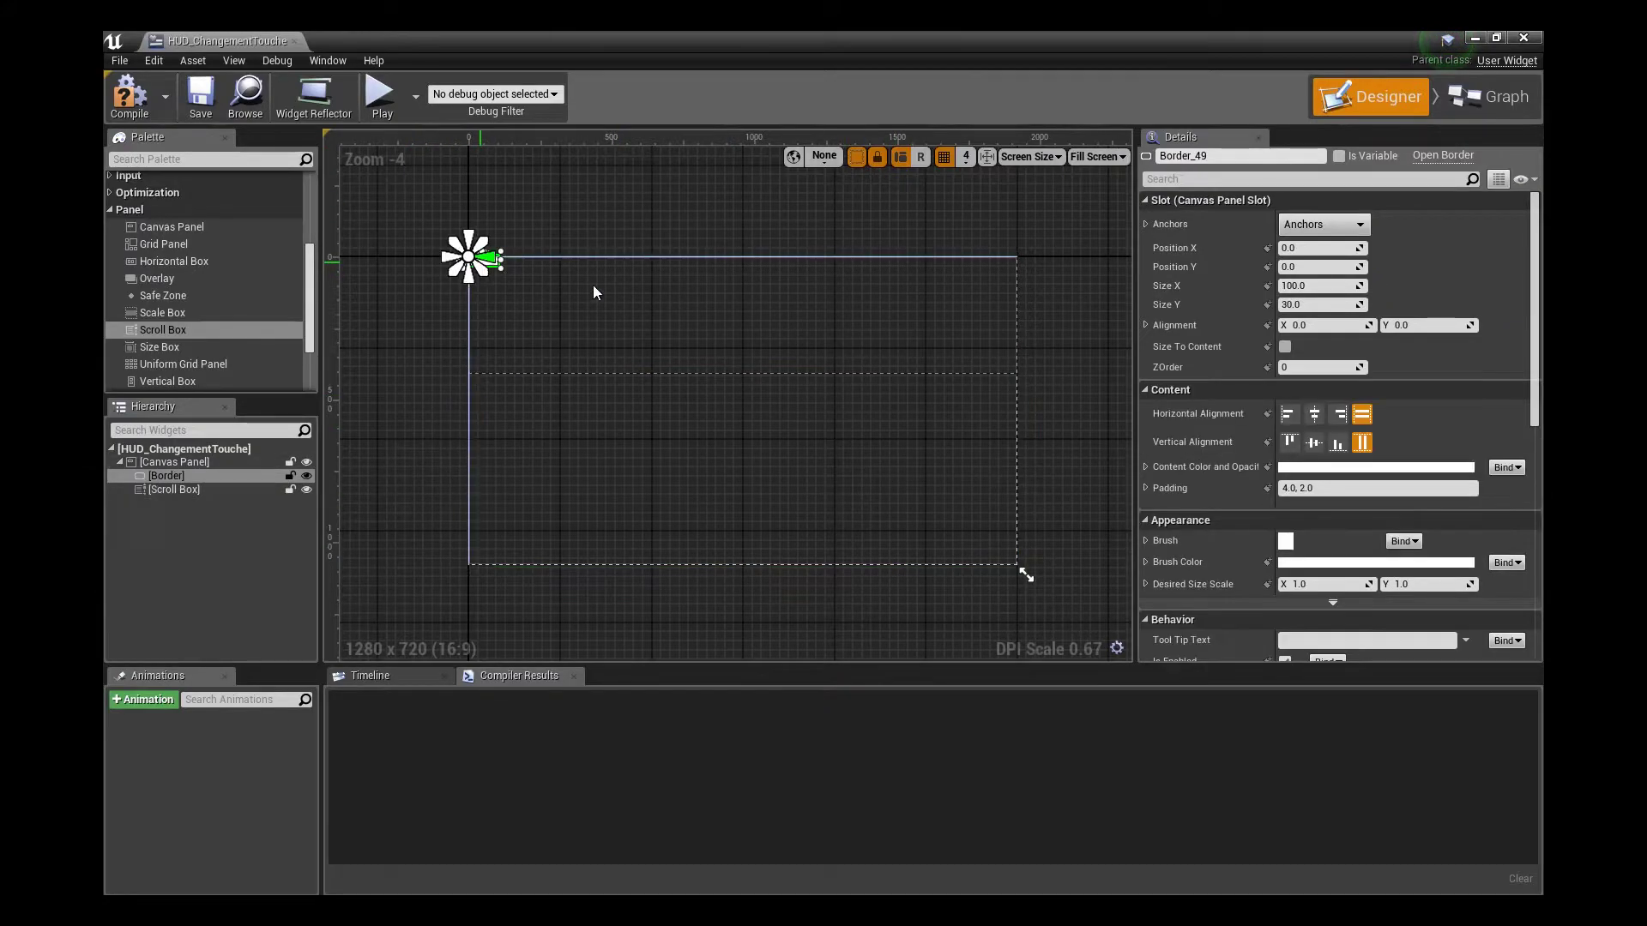
left_click(1310, 305)
type("100")
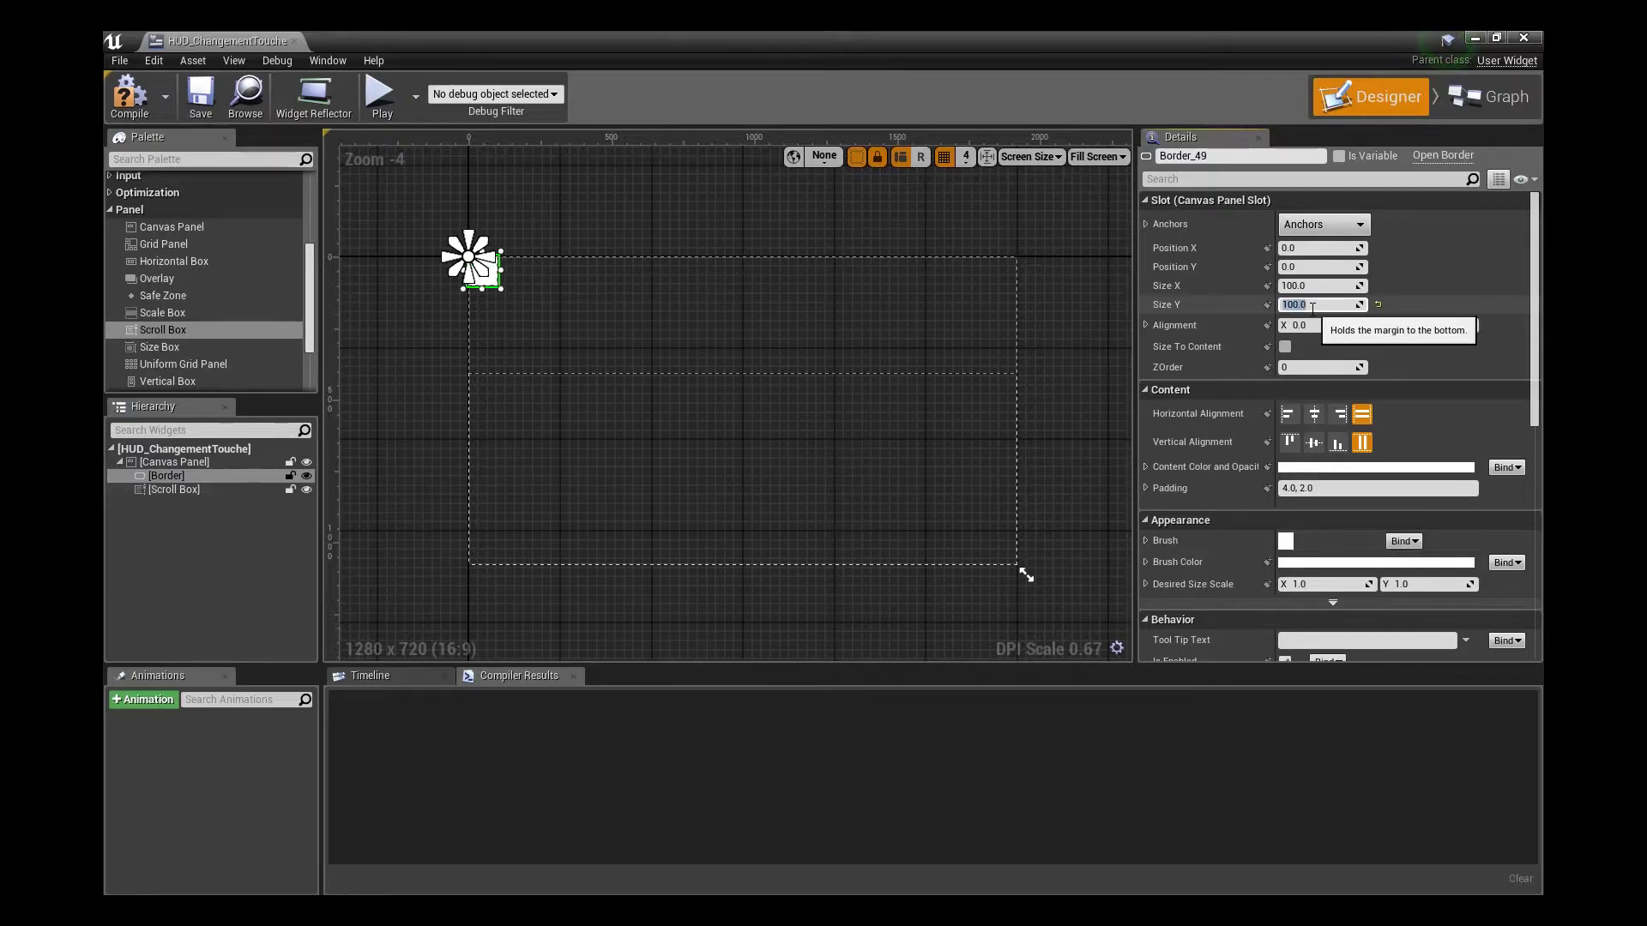
left_click(1309, 226)
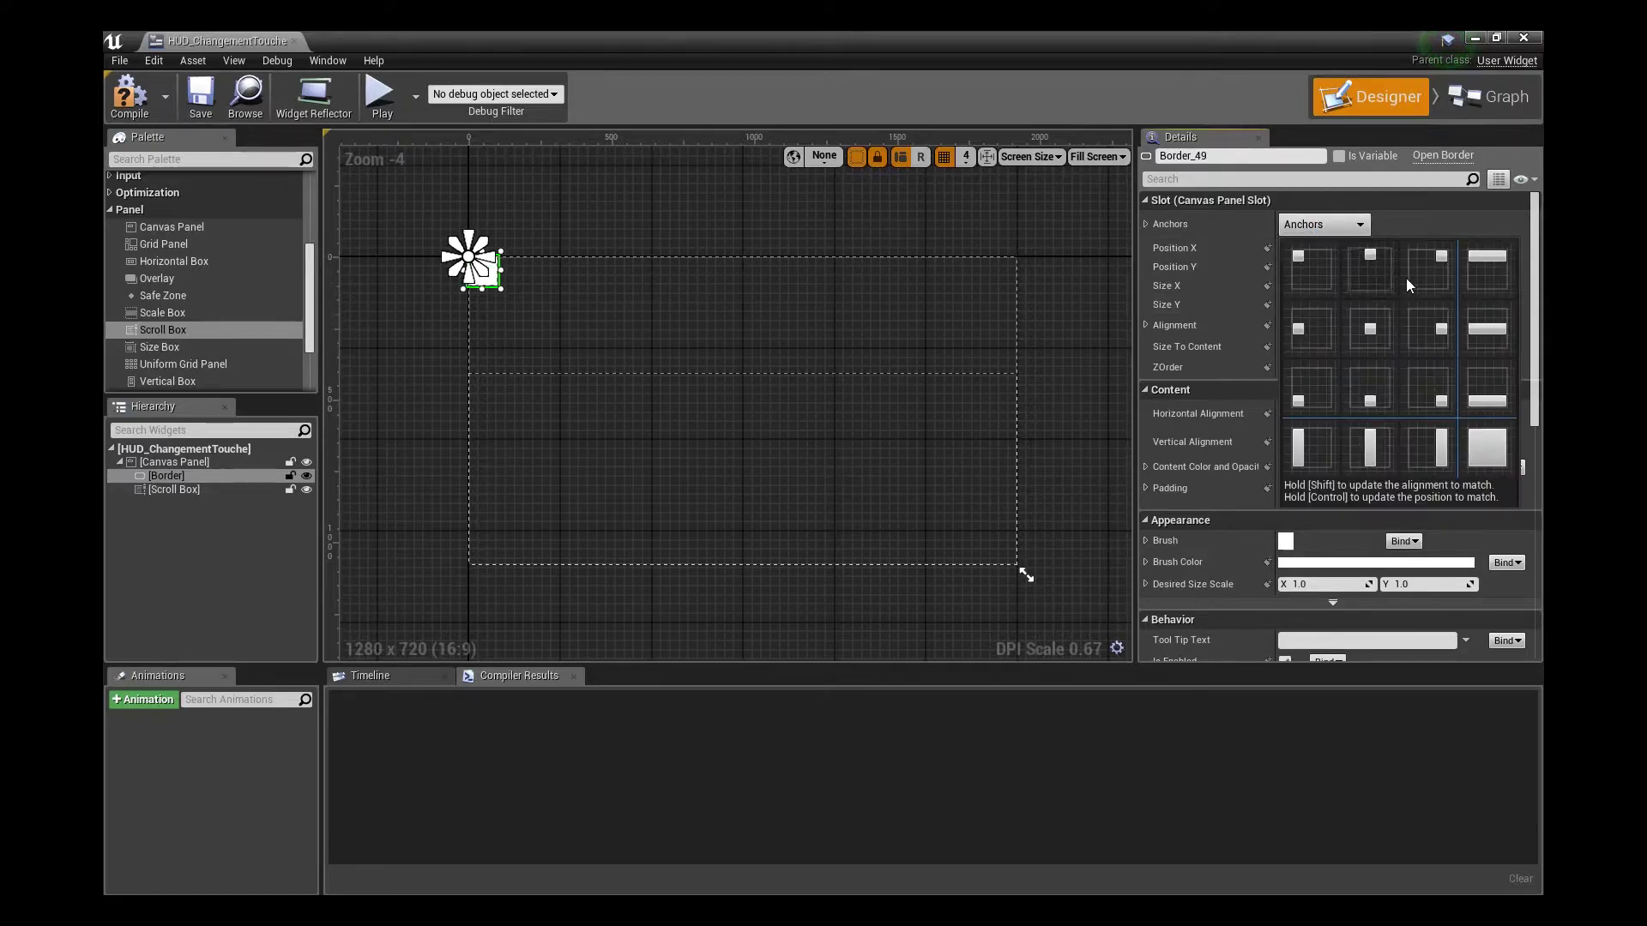
left_click(1494, 276)
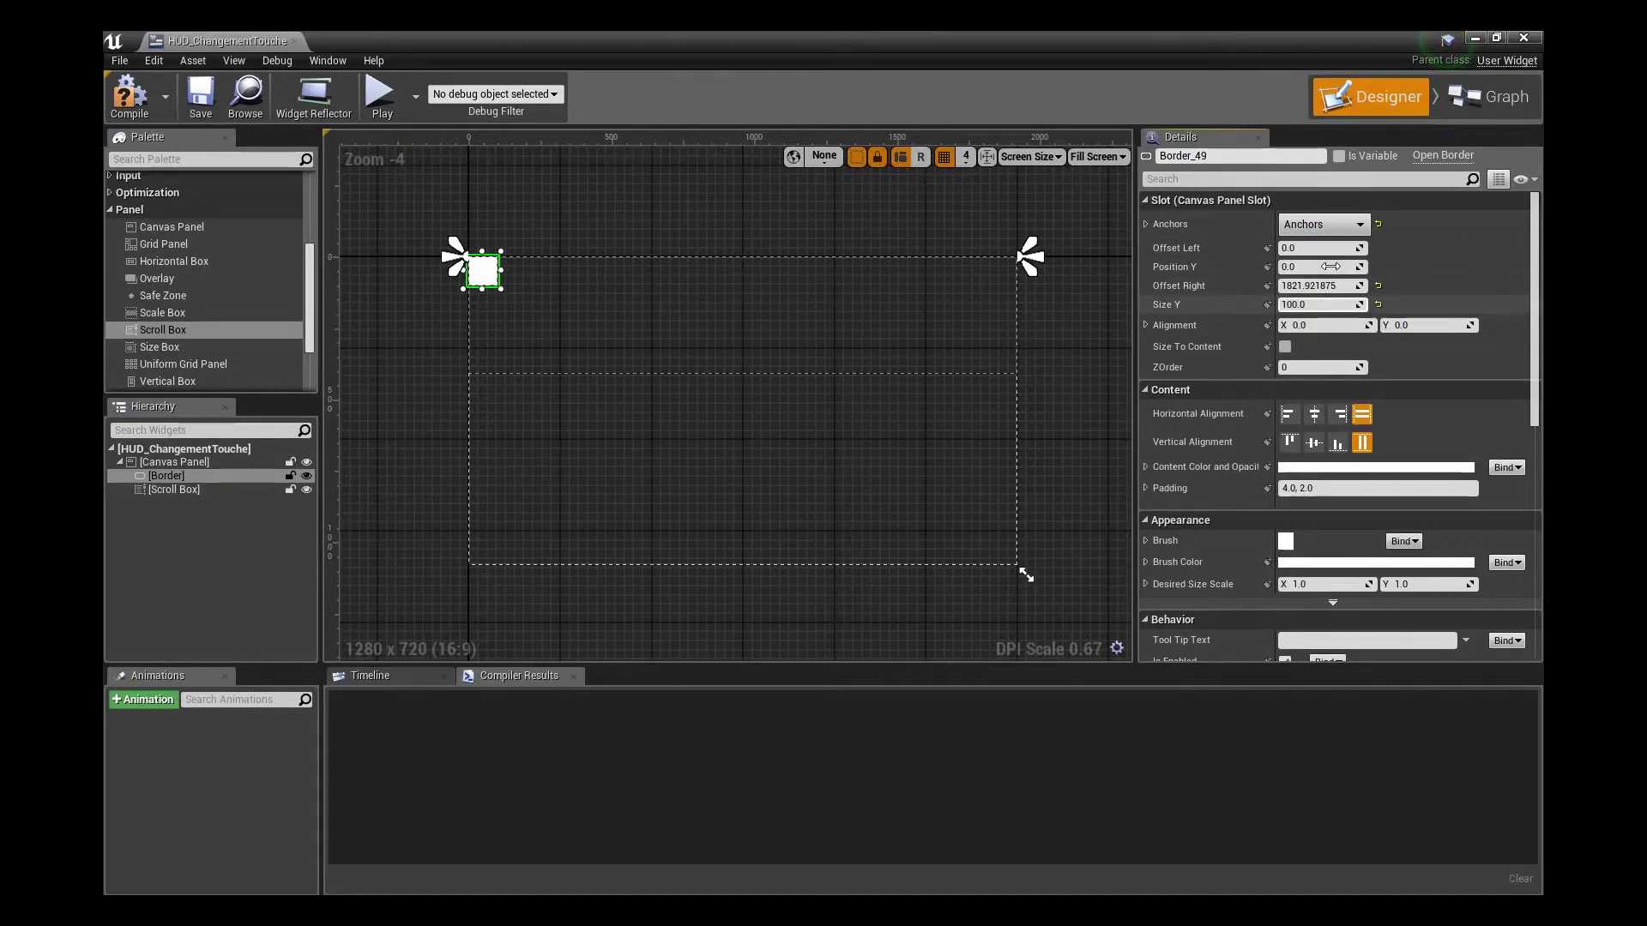
left_click(1321, 225)
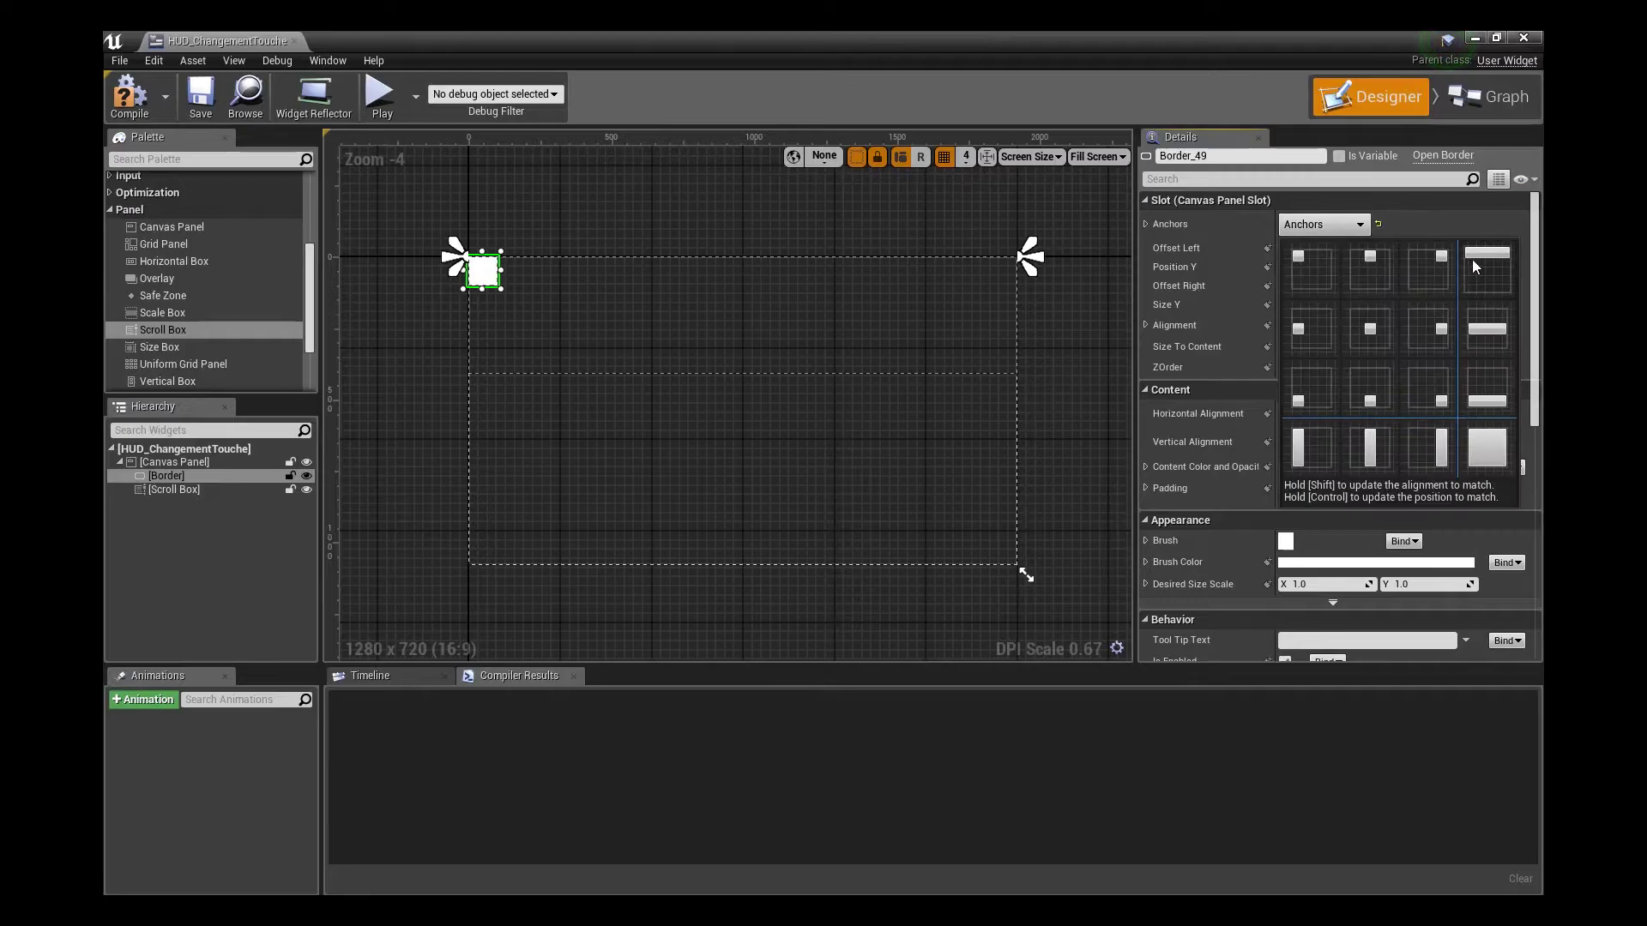
left_click(1417, 223)
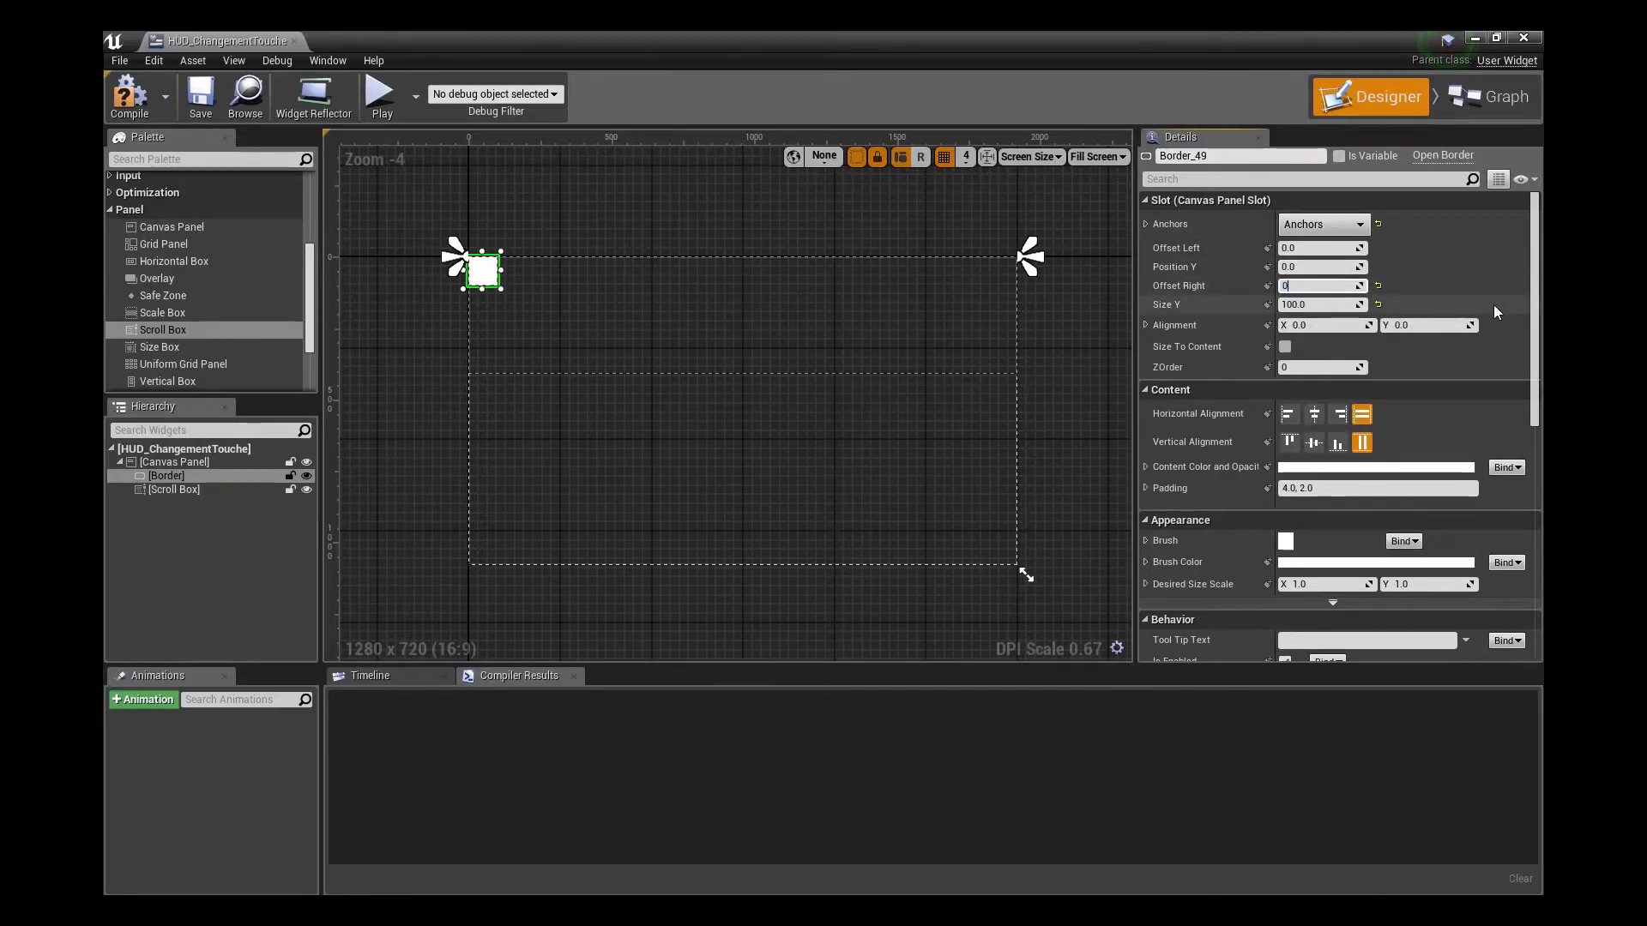
type("0")
key("Return")
key("Tab")
Set the Scroll Box height (Size Y) to 980
left_click(877, 433)
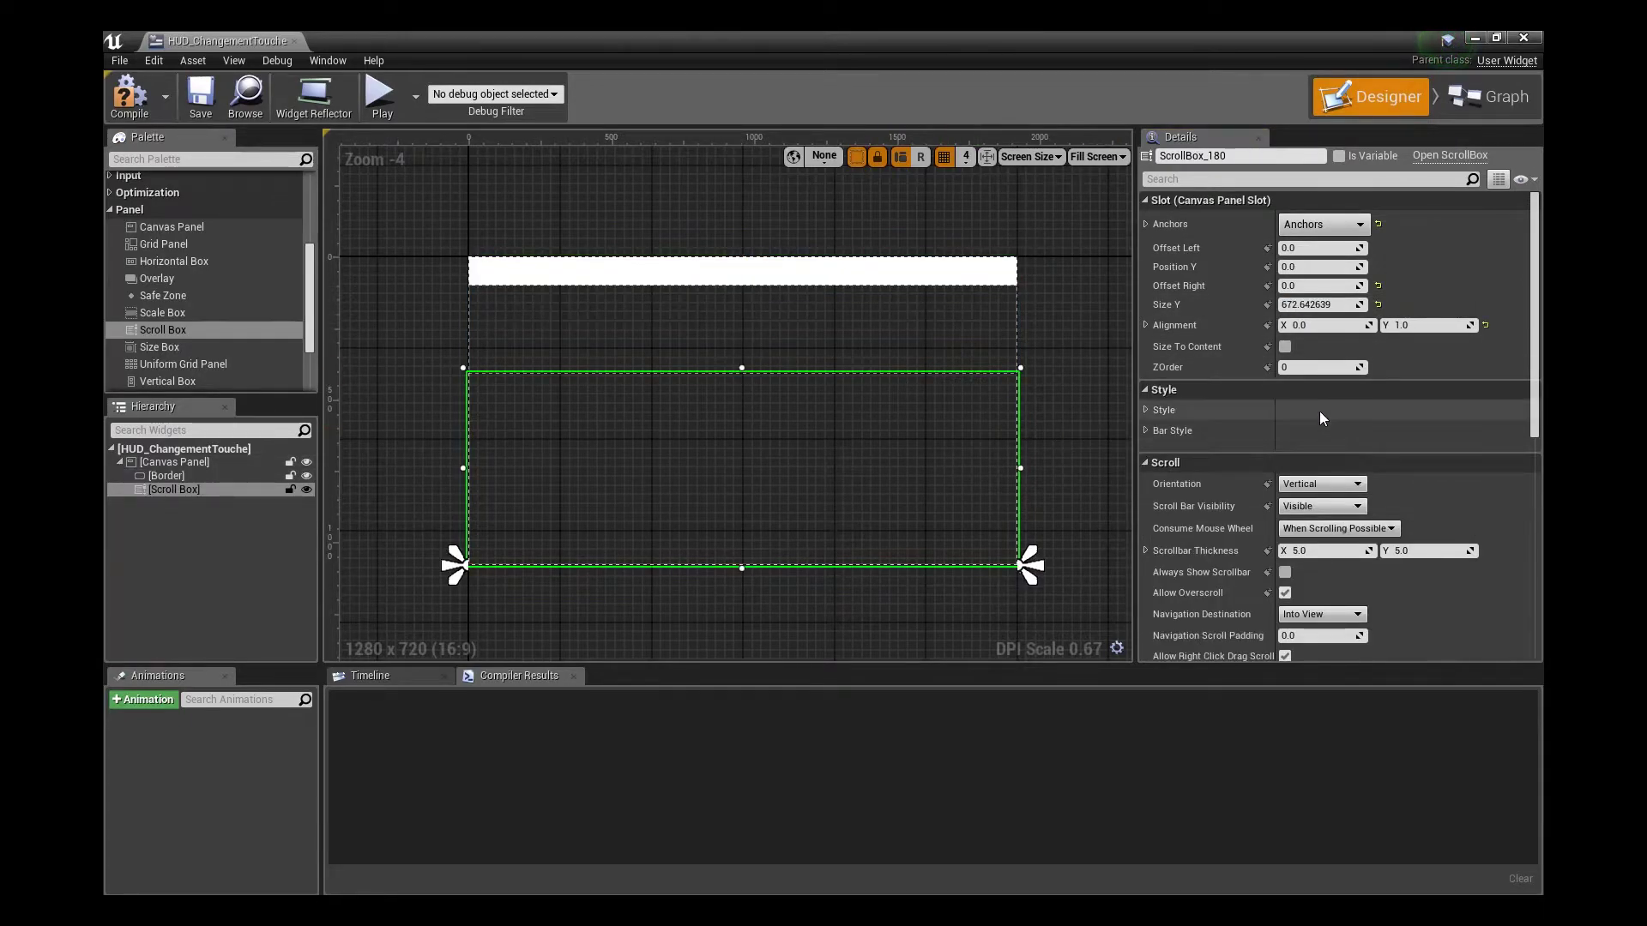
left_click(1321, 306)
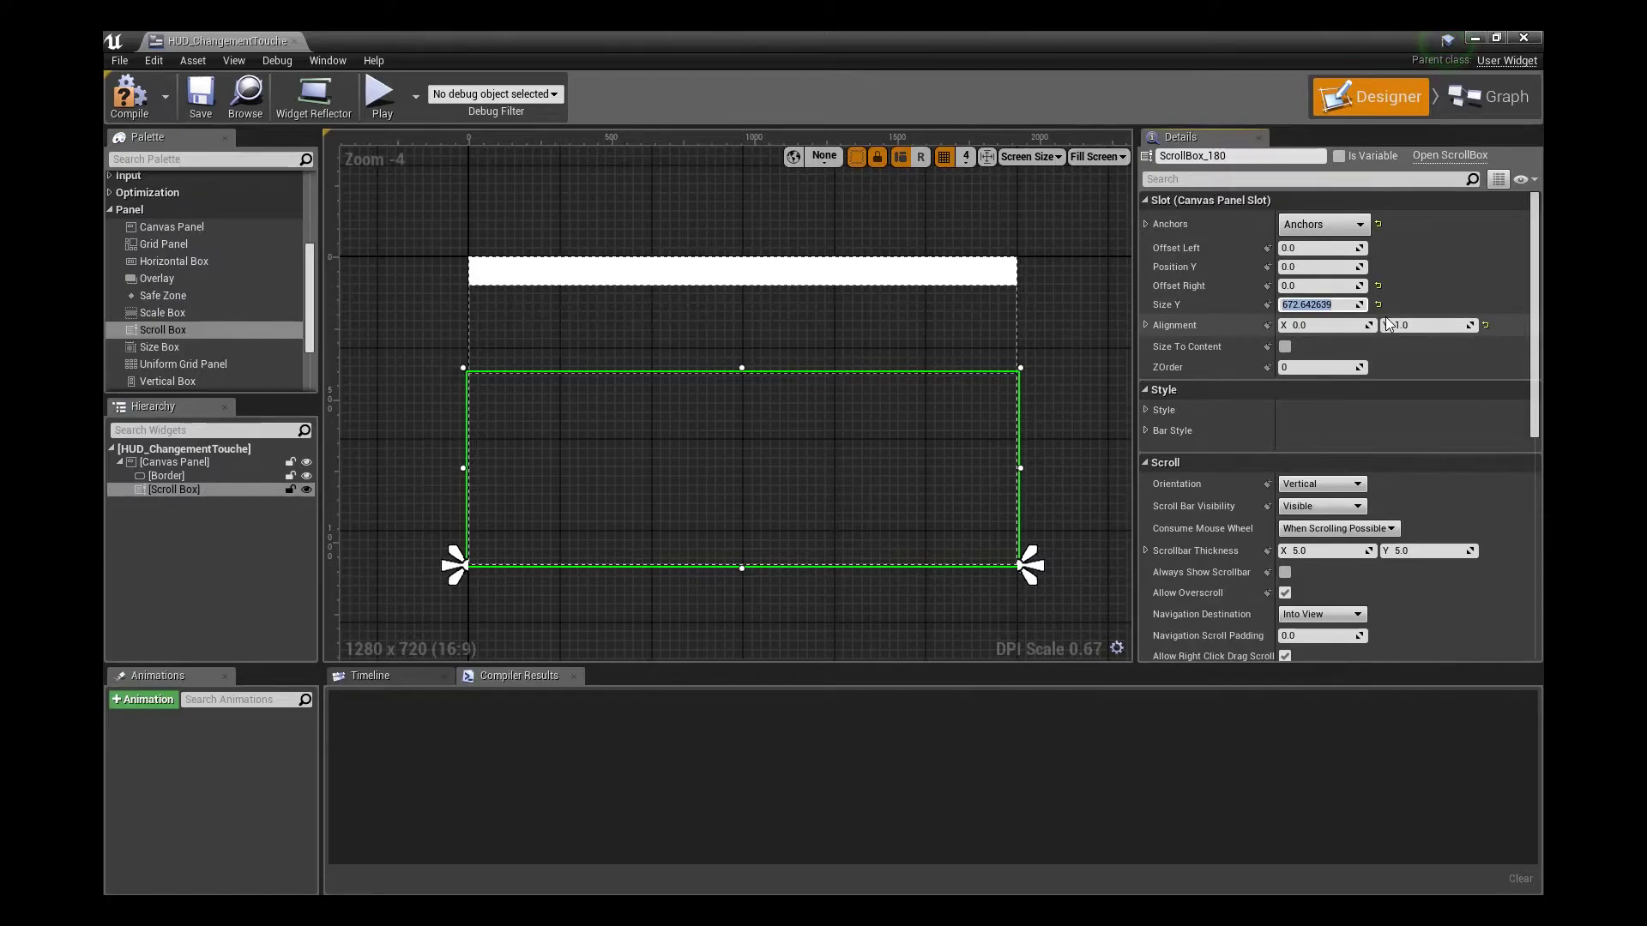
type("980.0")
key("Return")
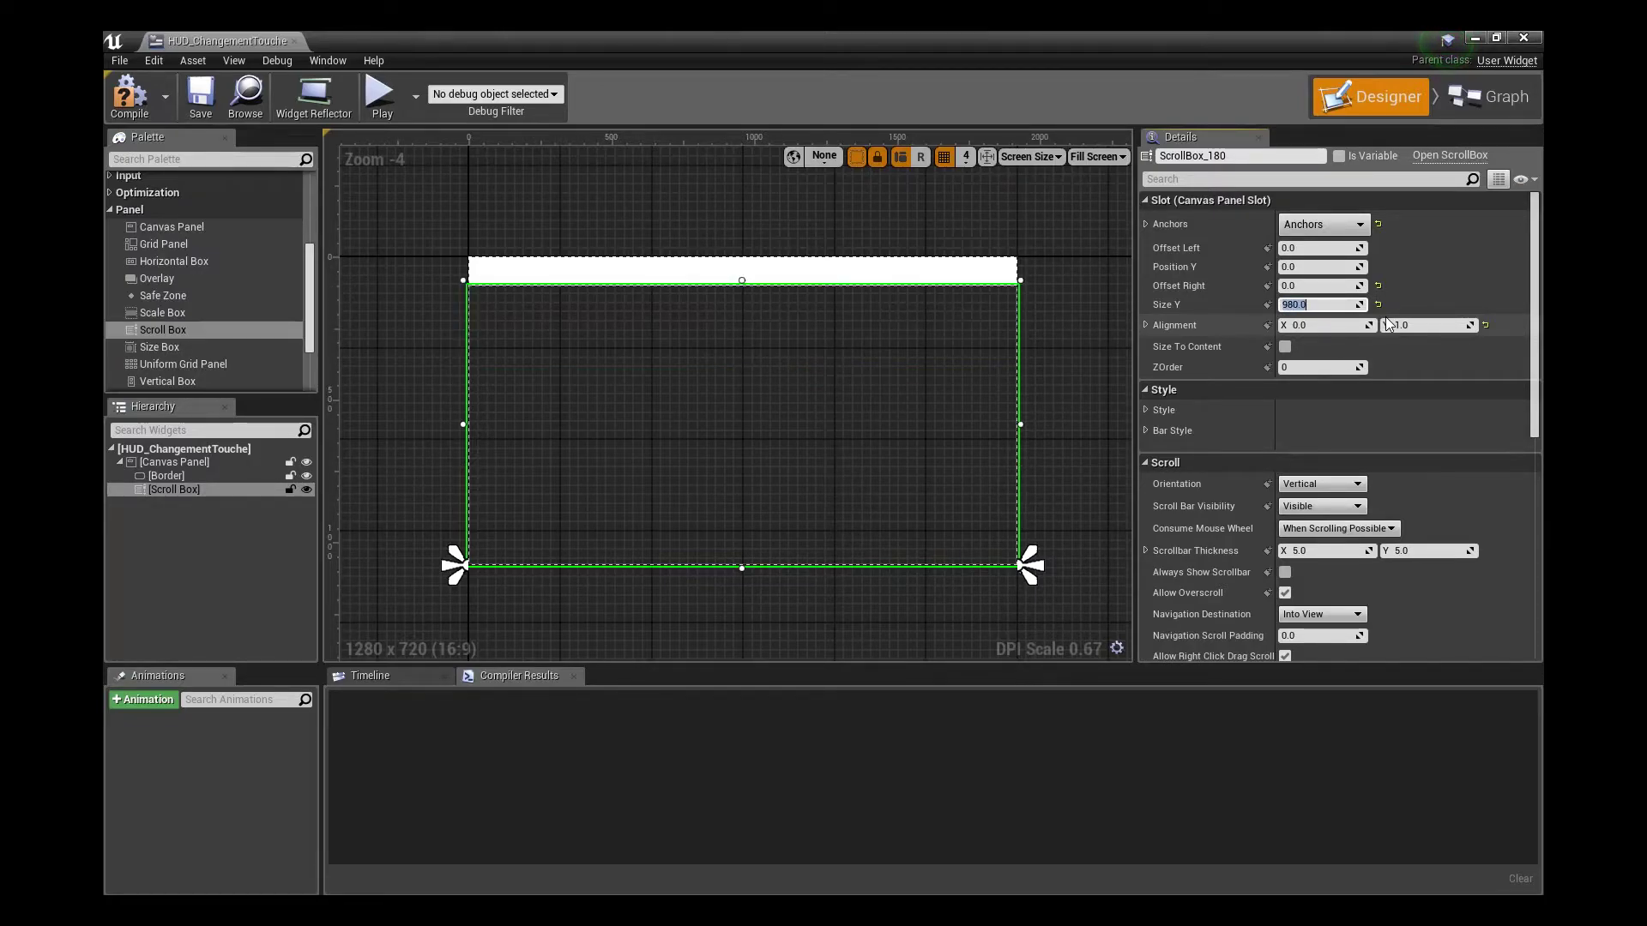
Give the header border a light grey (0.625) fill and drop a Text block into it
left_click(737, 281)
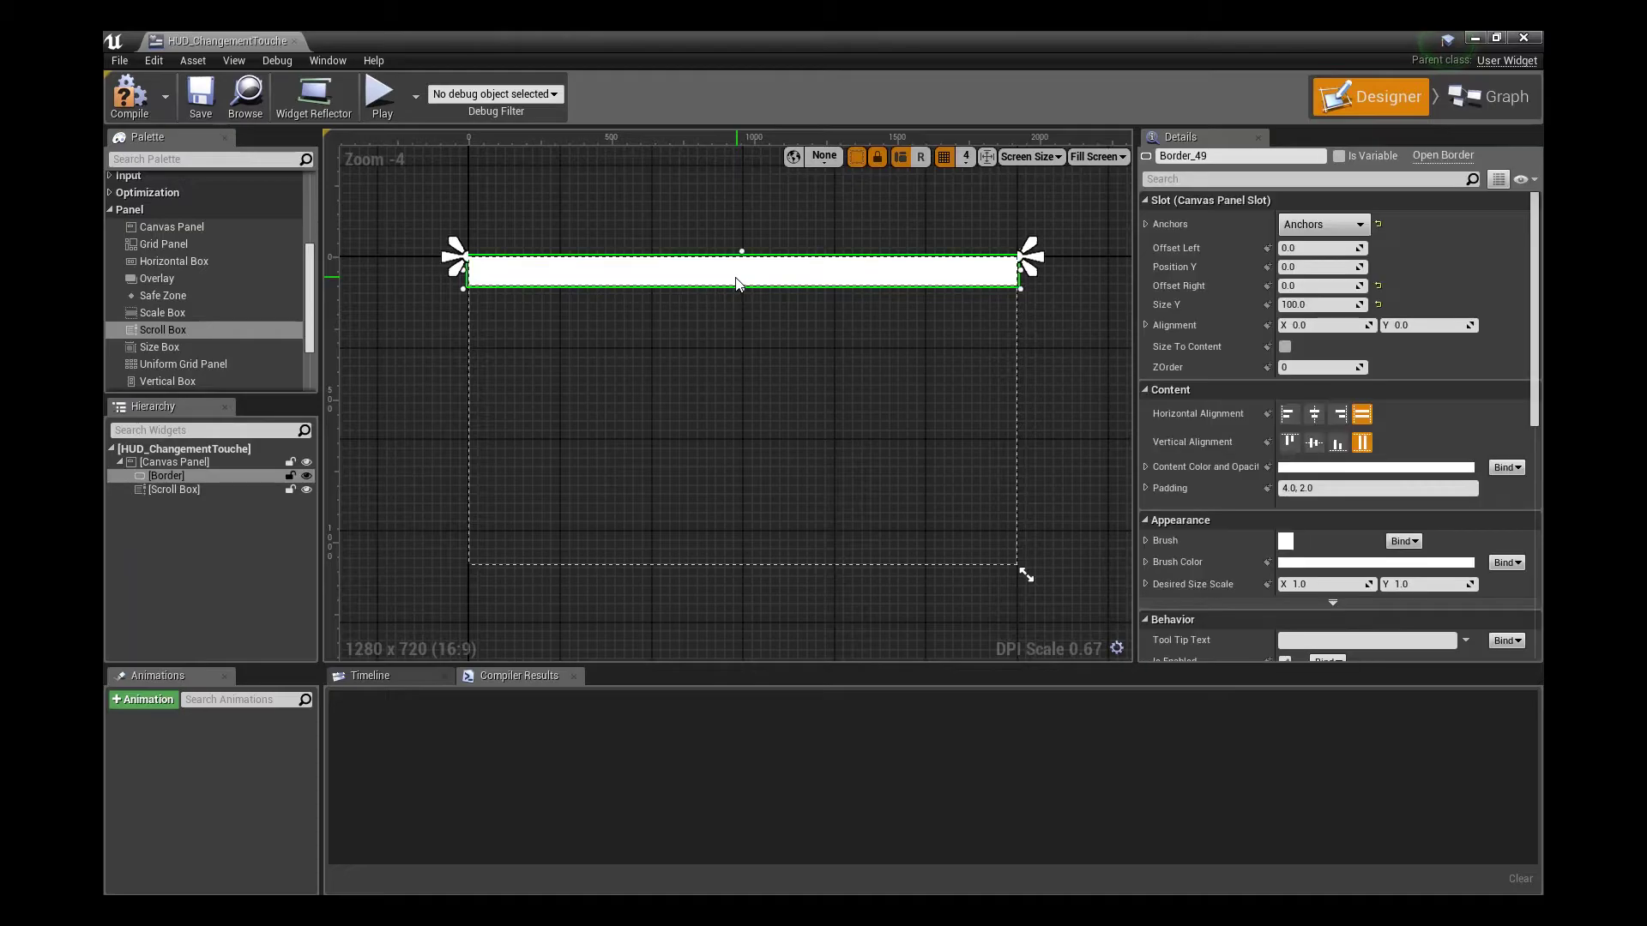
left_click(1342, 470)
left_click(1334, 468)
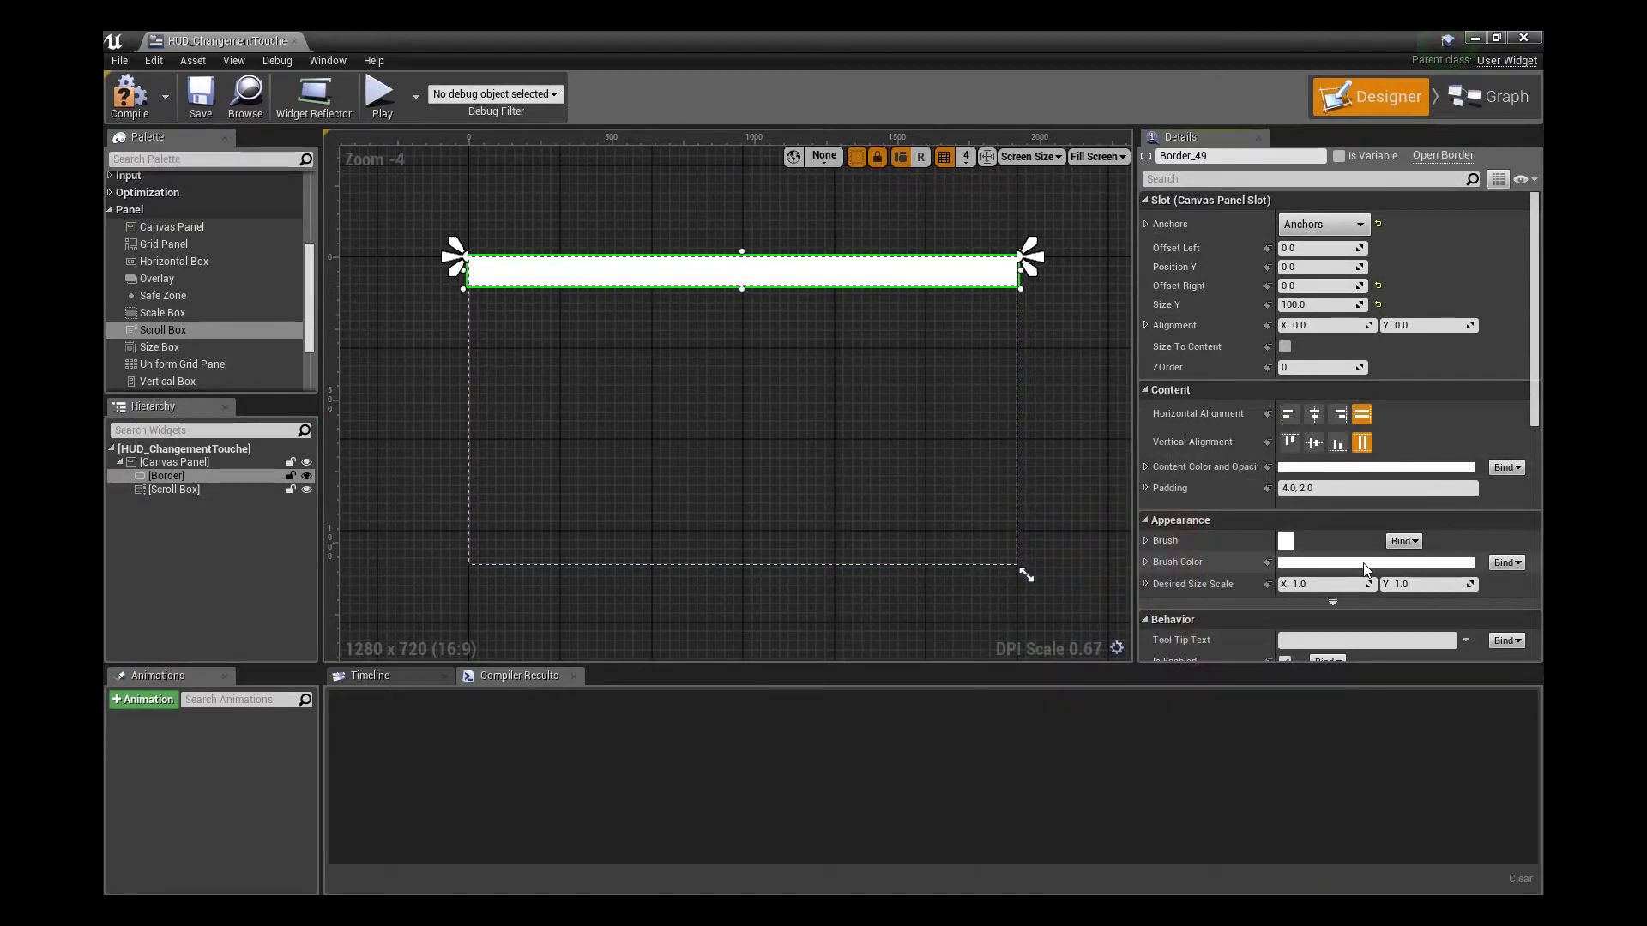
left_click(1367, 566)
left_click_drag(1237, 626, 1241, 528)
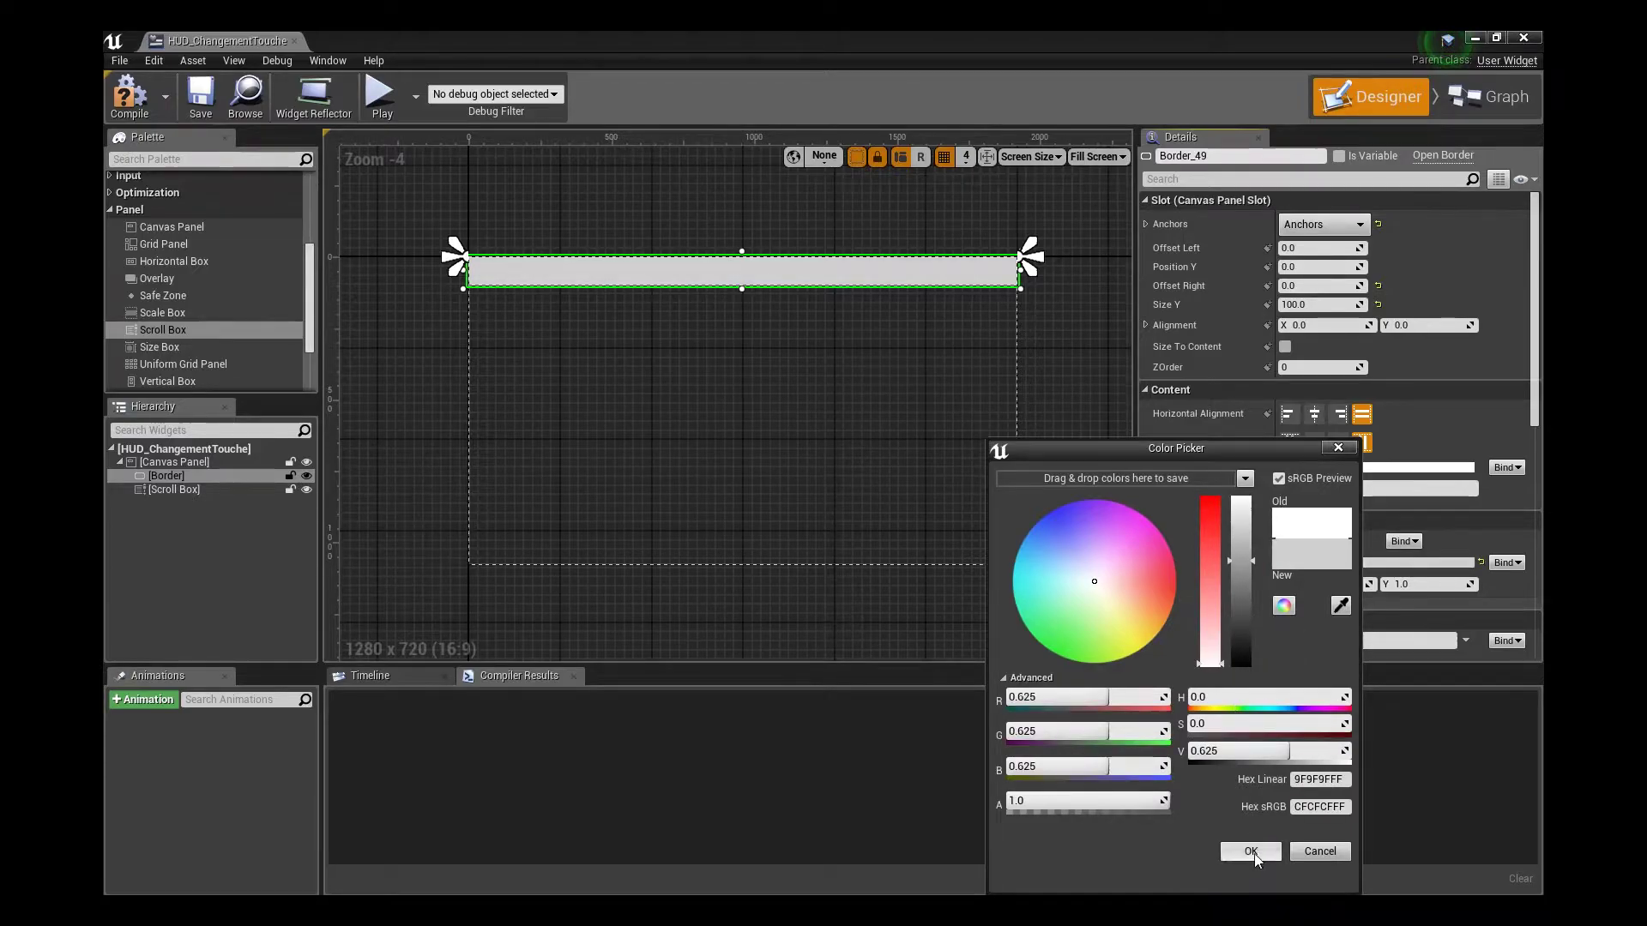
left_click(1250, 851)
scroll(139, 301, "up", 5)
left_click_drag(151, 296, 167, 477)
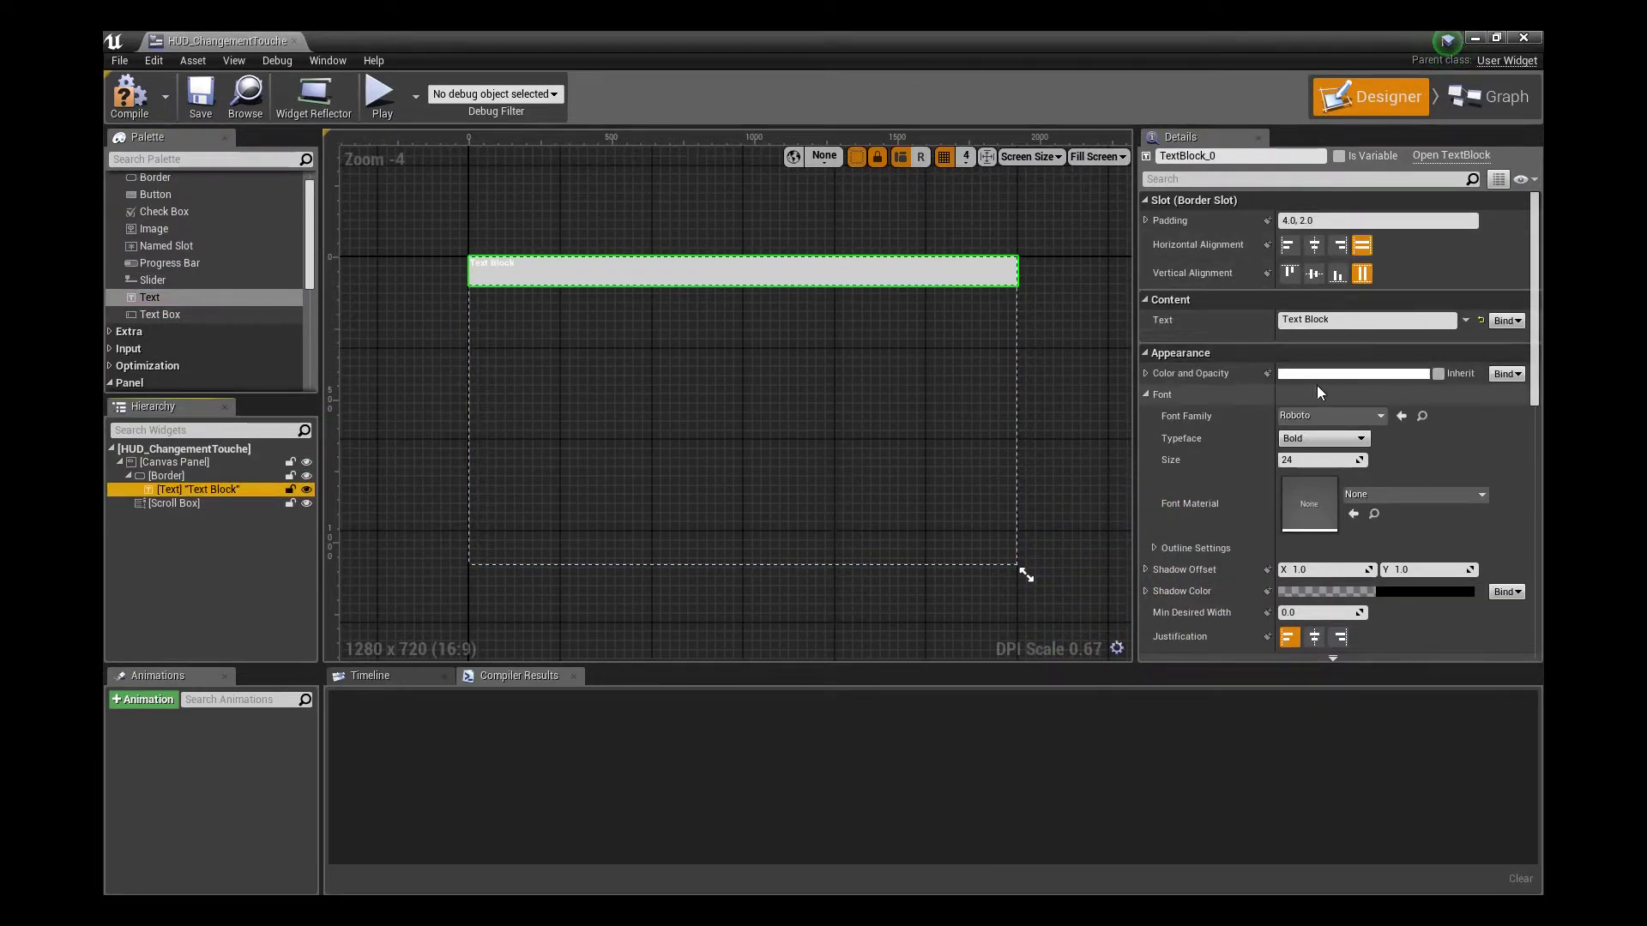
Align the title text left and vertically centred, with font size 50
left_click(1289, 245)
left_click(1313, 274)
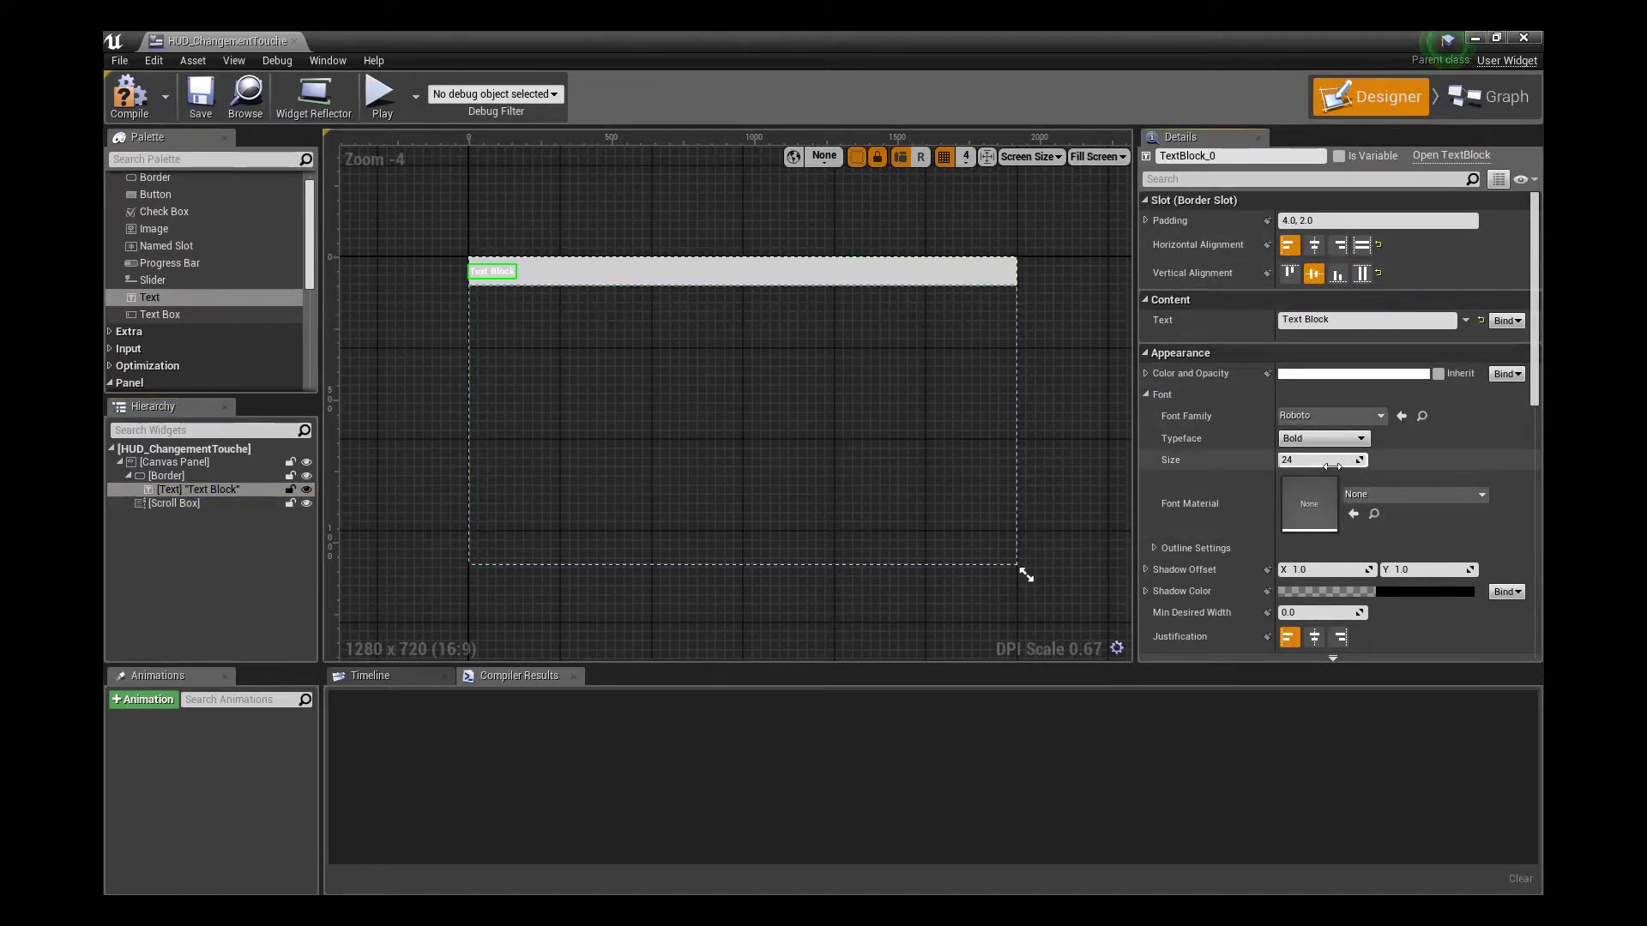
type("60")
key("Return")
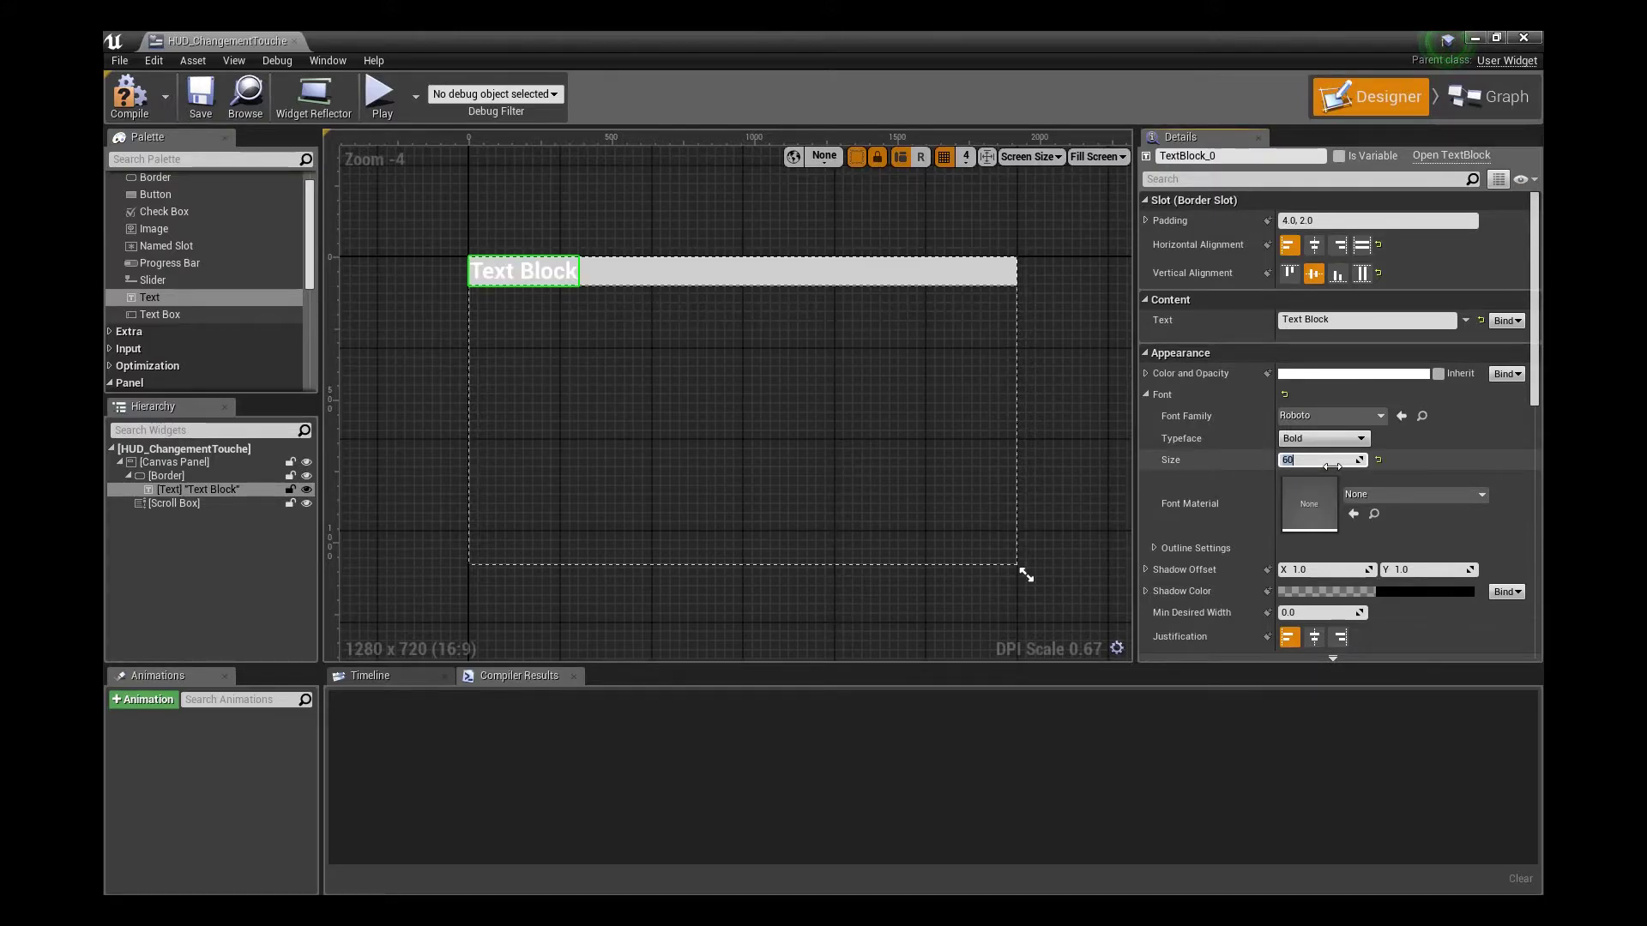
Change the title text to 'ASSIGNATION DE TOUCHES'
left_click(819, 325)
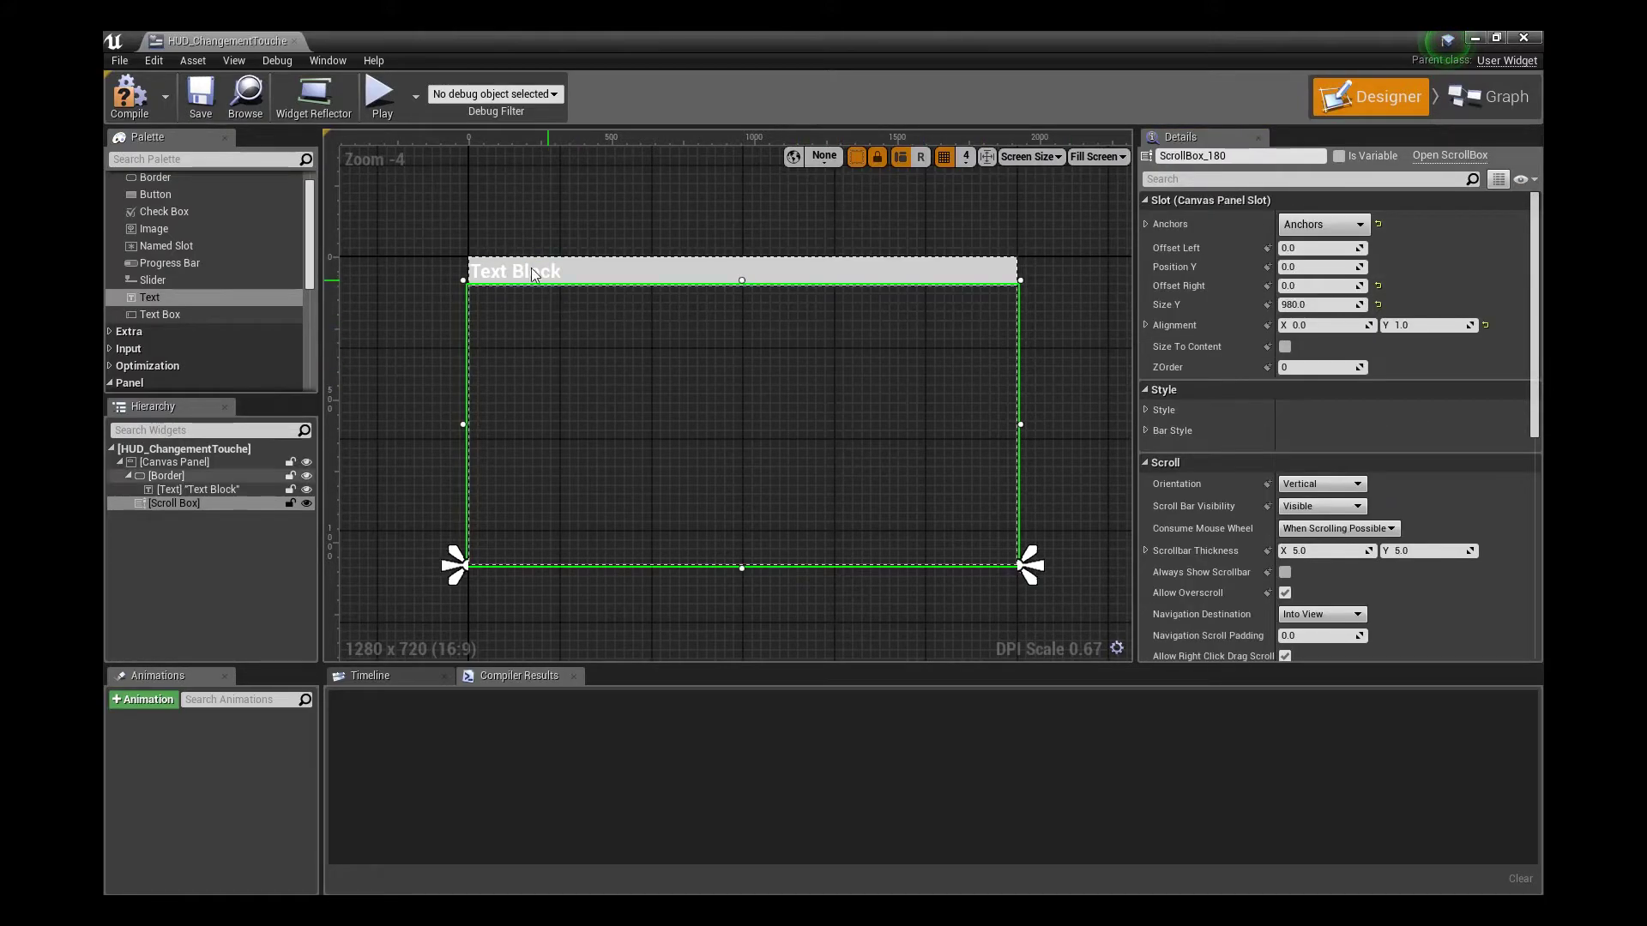
double_click(638, 276)
type("Assignation des")
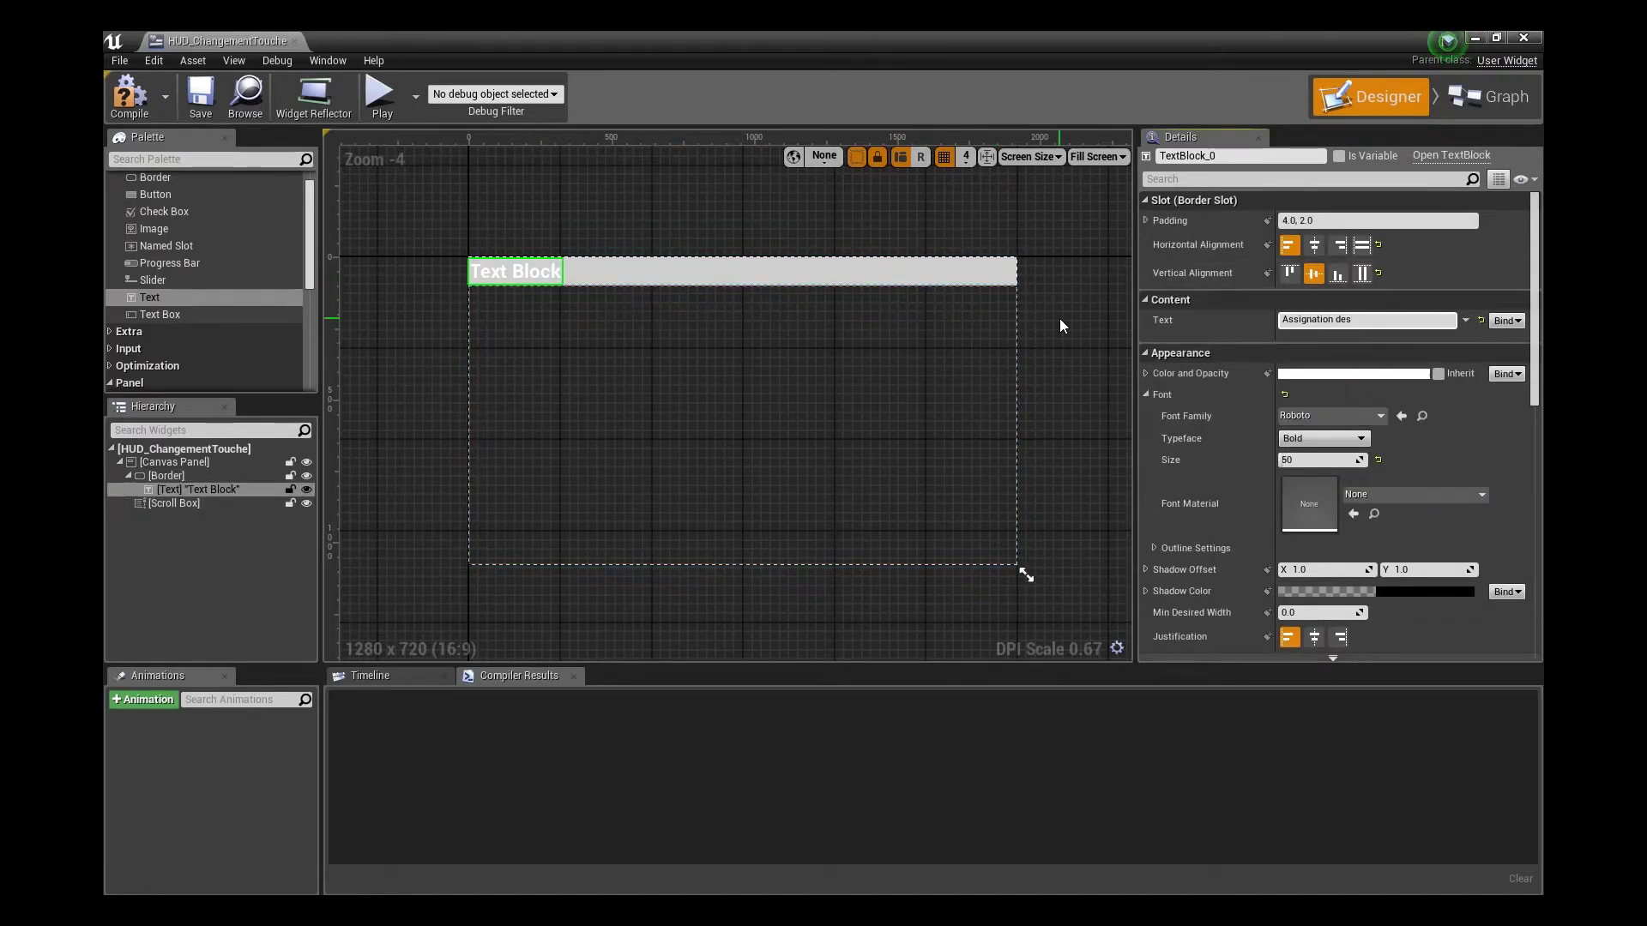
key("ctrl+a")
type("ASSIGNATION DE TOUCHES")
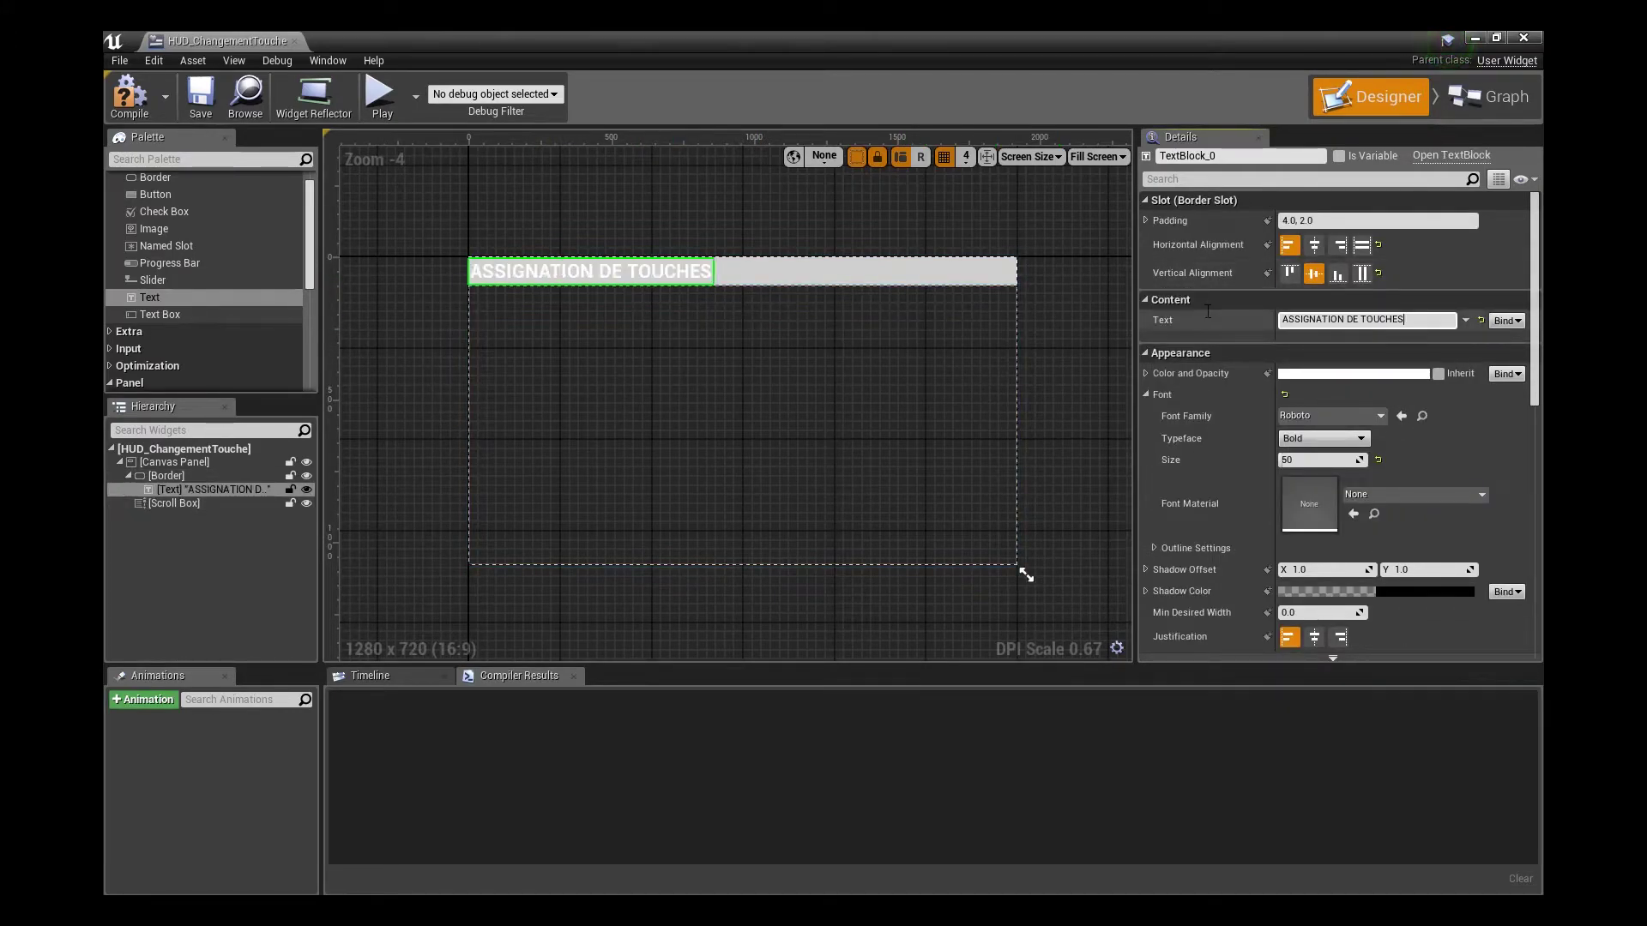
Set the title padding to 25 on the left and 0 on the other sides
left_click(1173, 220)
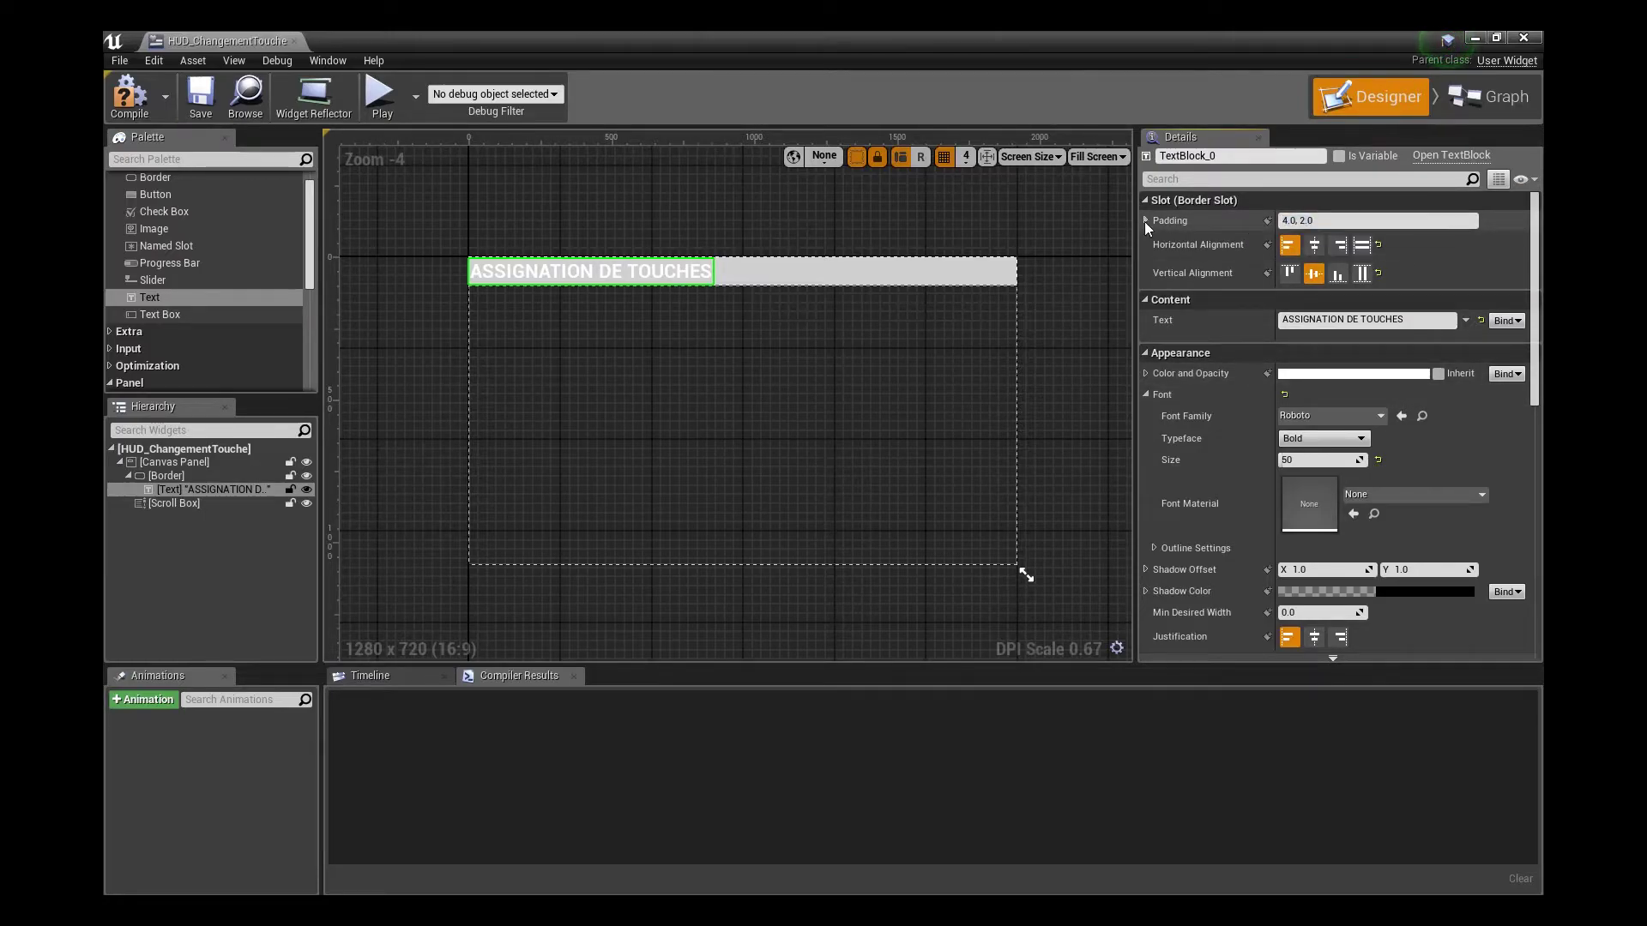
left_click(1145, 220)
left_click(1319, 262)
key("Tab")
type("0")
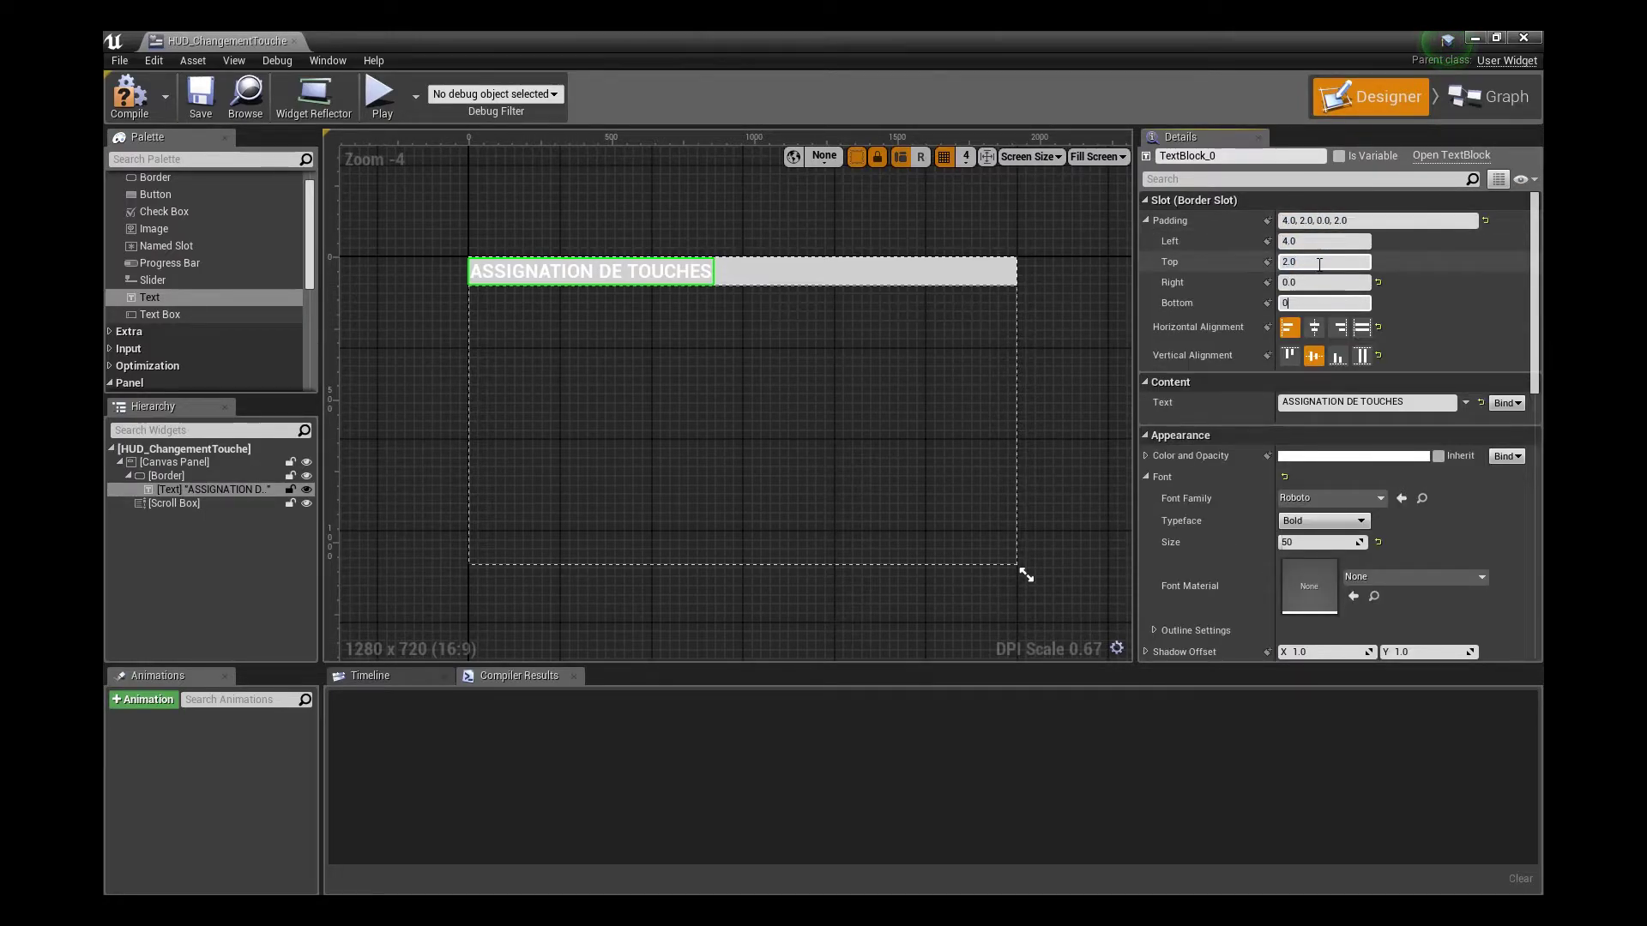
left_click(1320, 264)
key("Return")
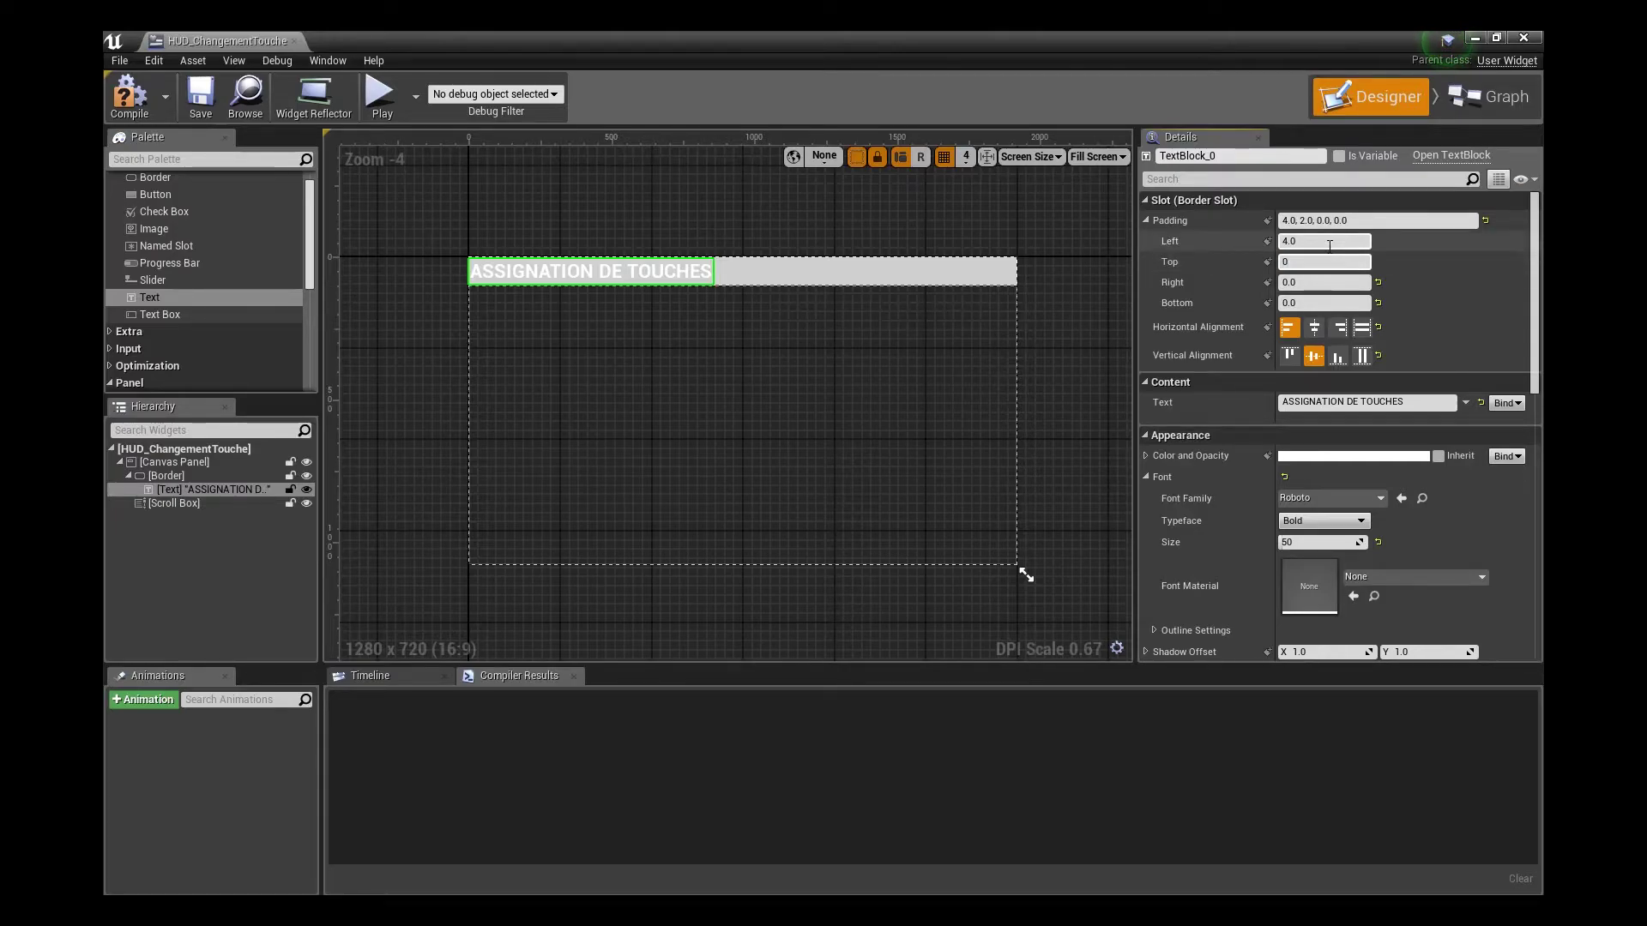
type("2")
key("Return")
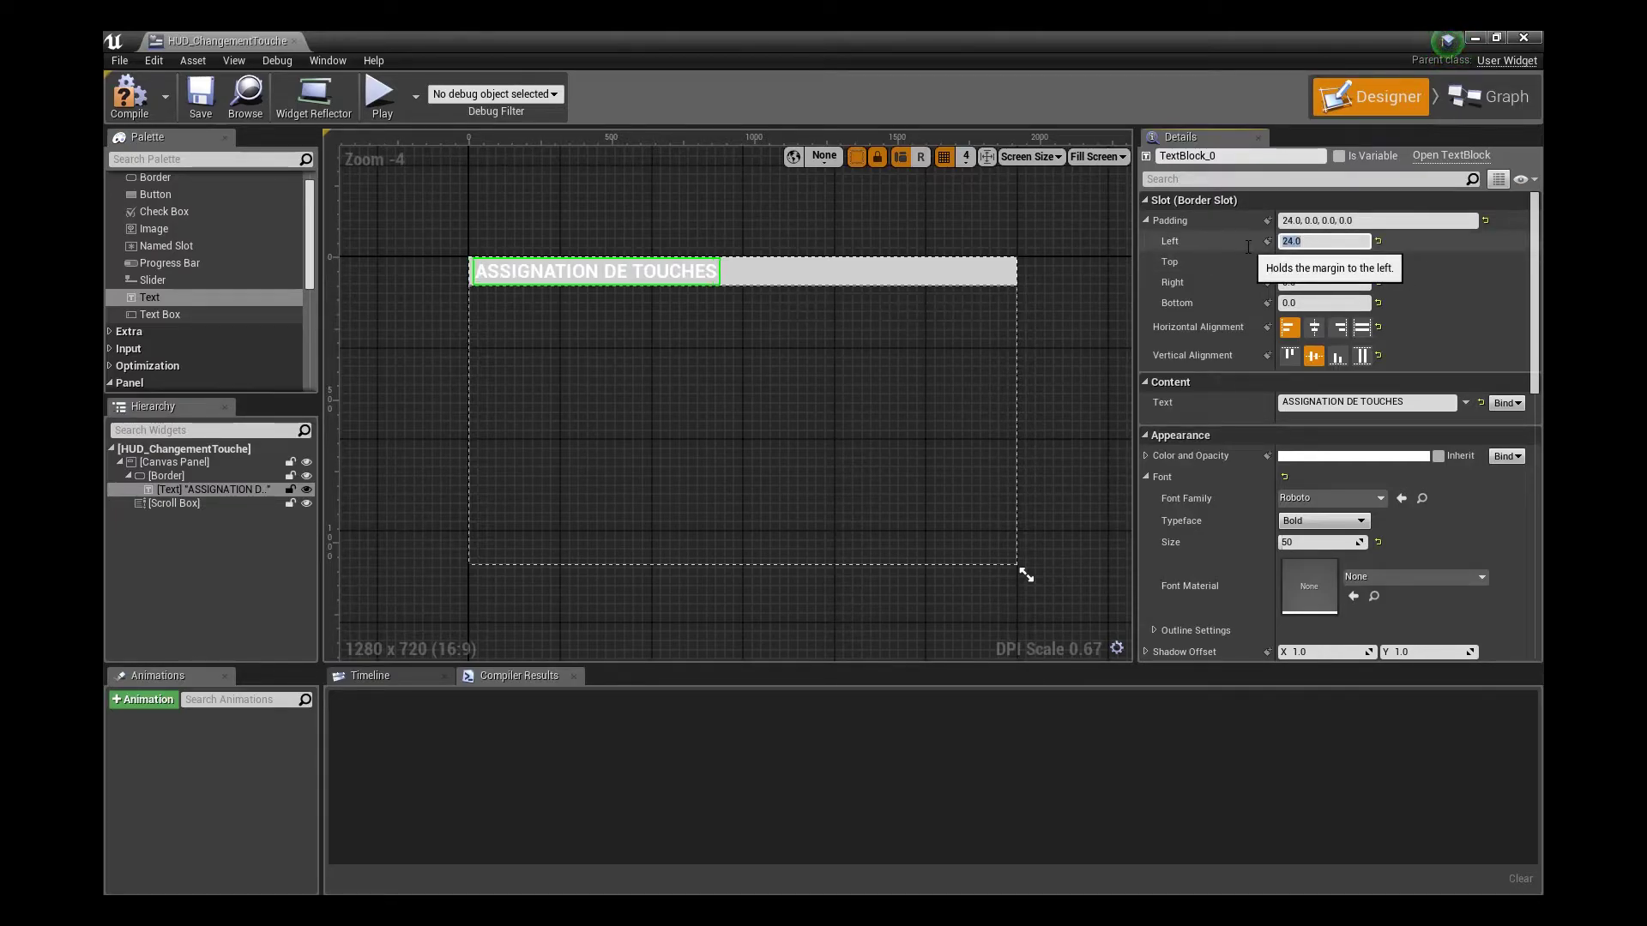
type("25")
key("Return")
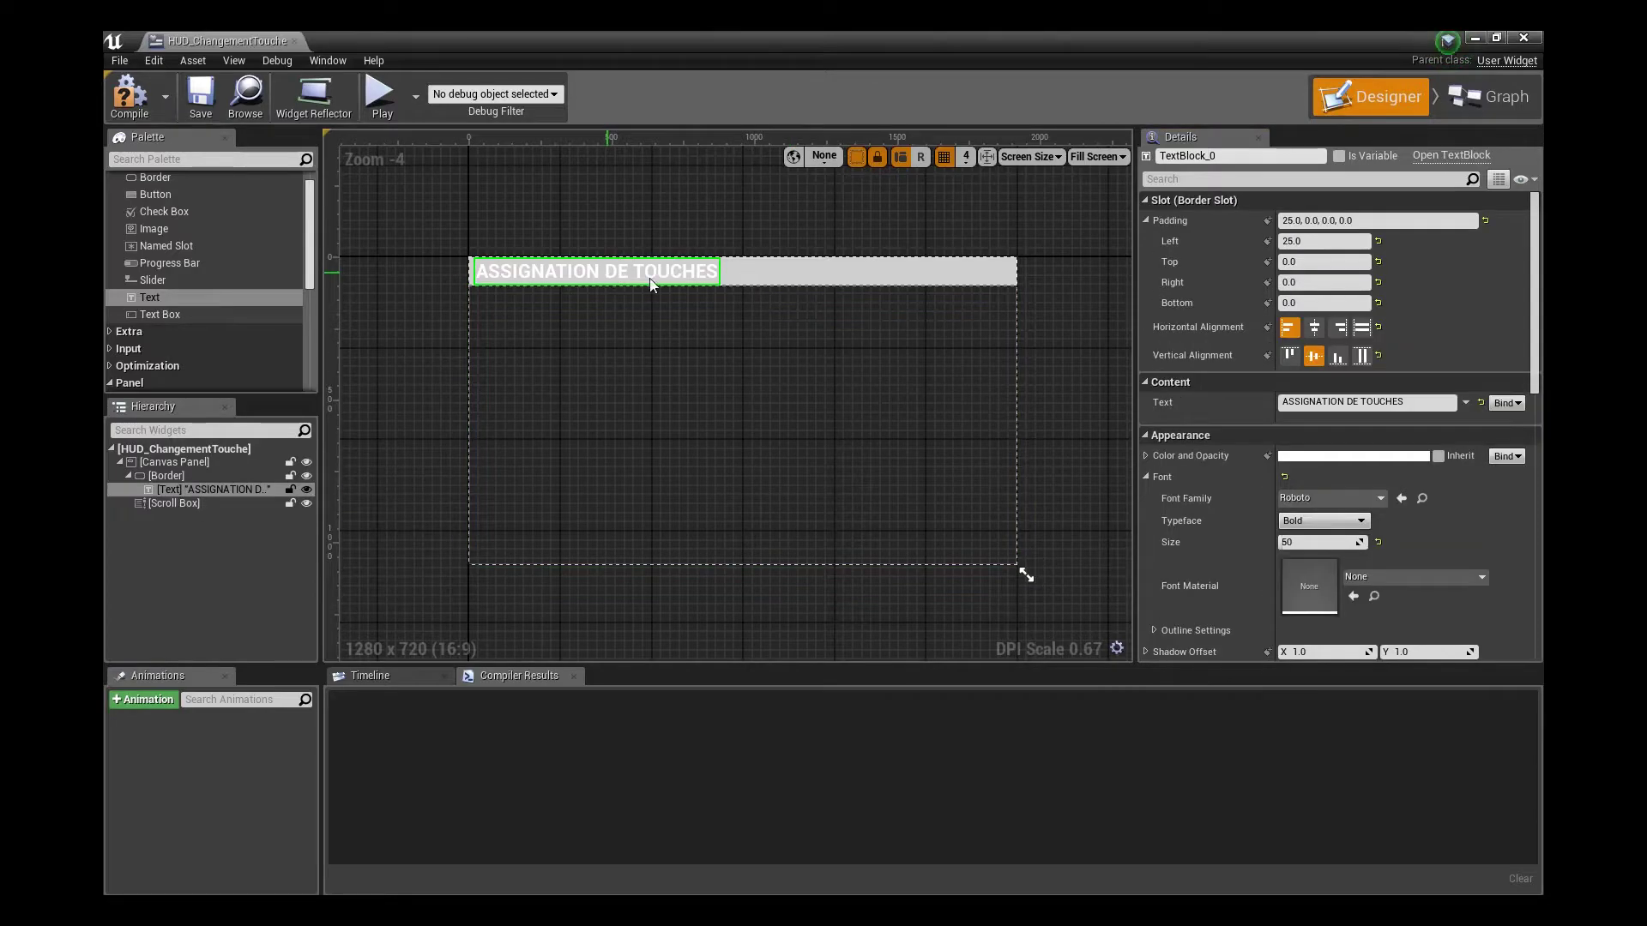
Make the title text colour black
left_click(1354, 456)
left_click_drag(1258, 549, 1259, 689)
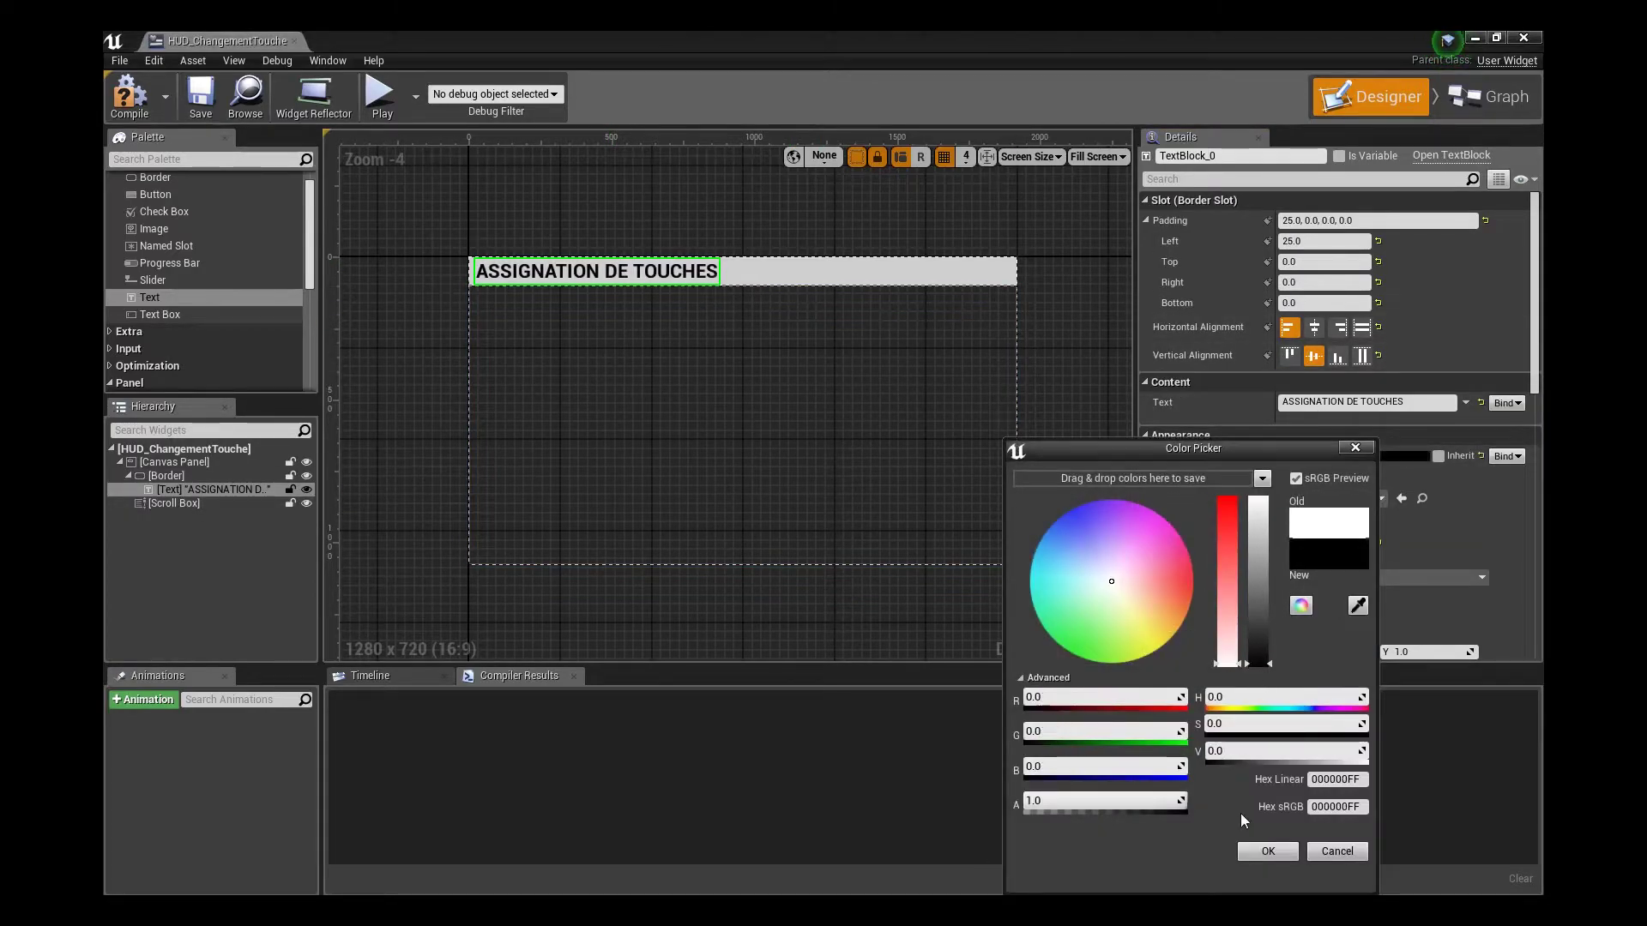
left_click(1270, 855)
left_click(525, 360)
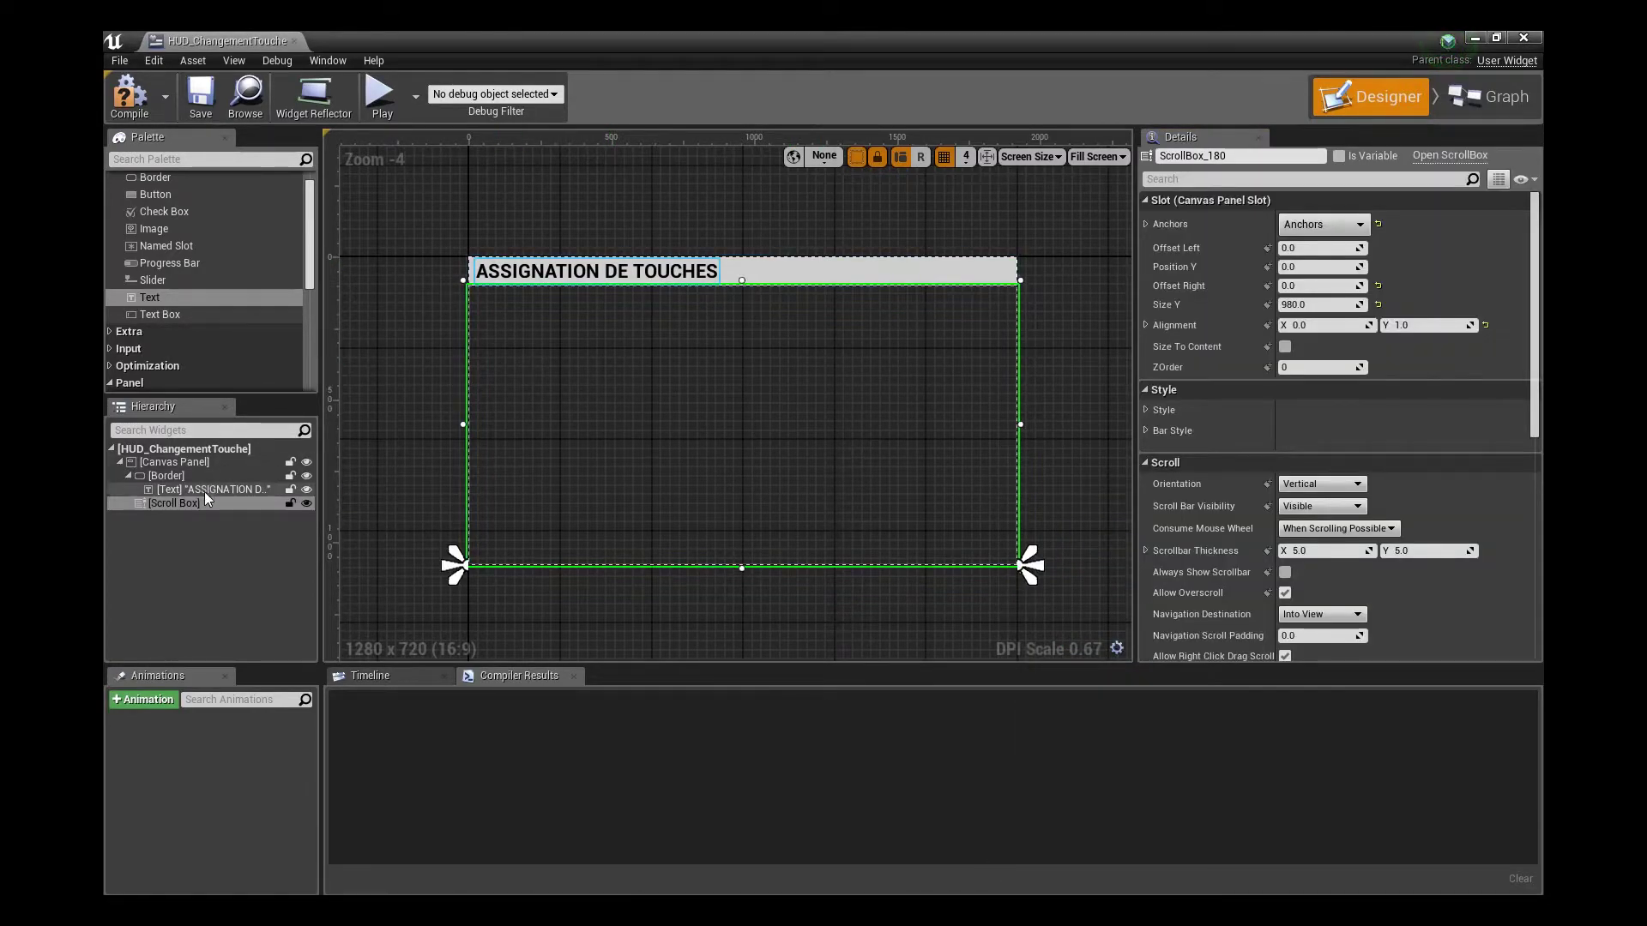
Rename the Scroll Box to SB_Touches and compile the HUD
type("B_Touches")
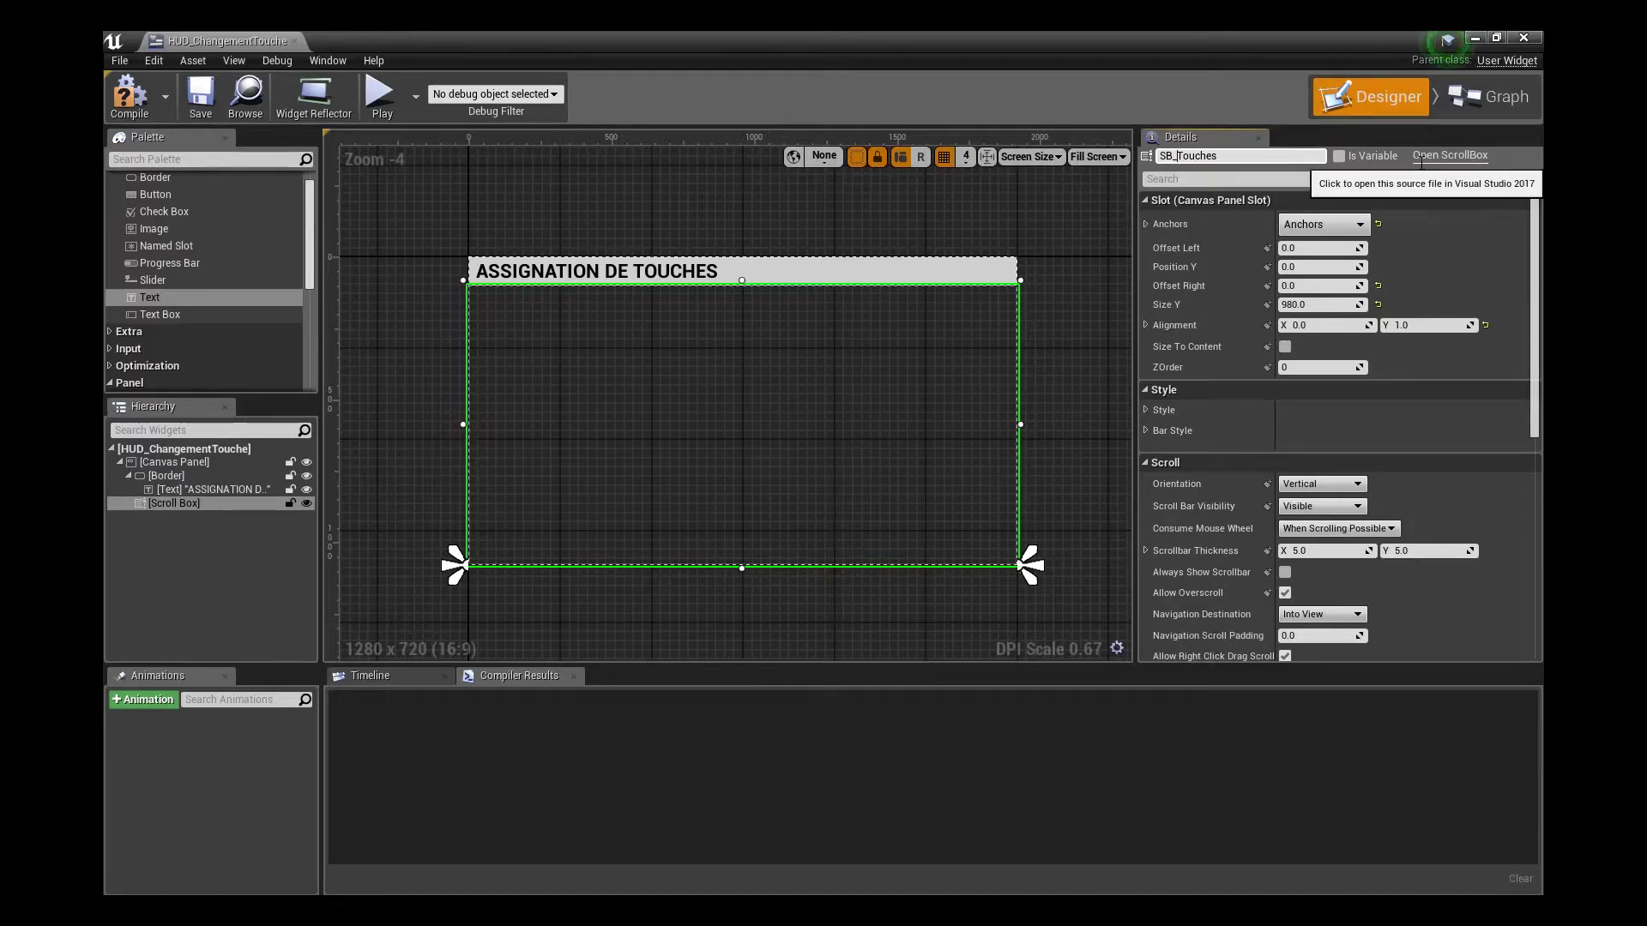
left_click(130, 94)
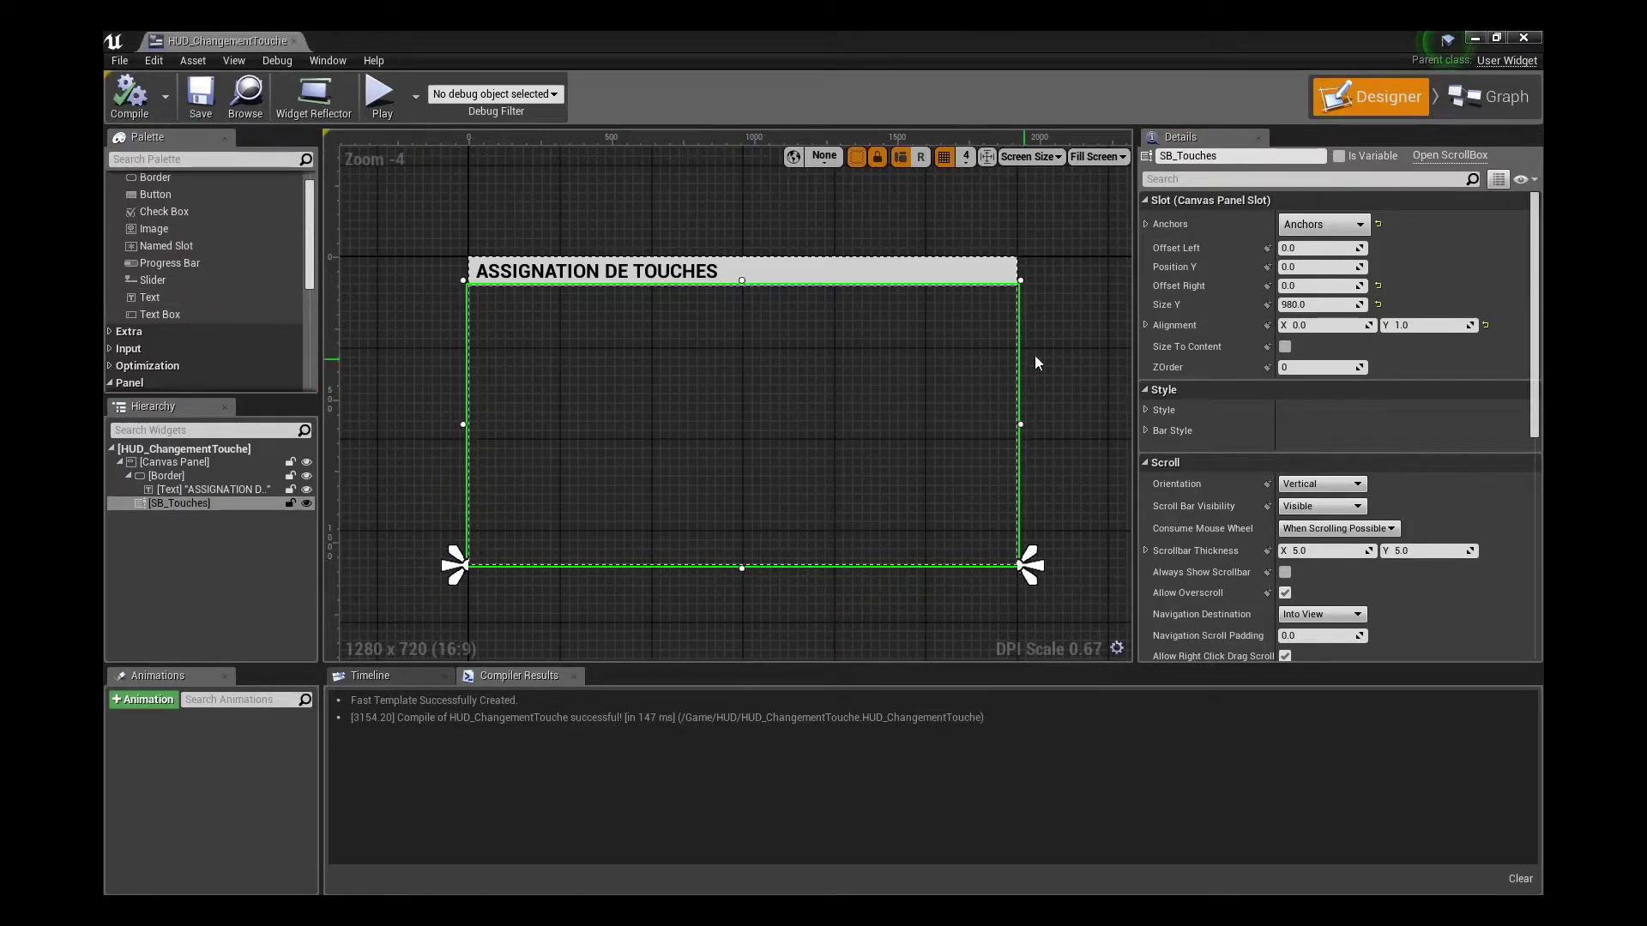
left_click(1033, 359)
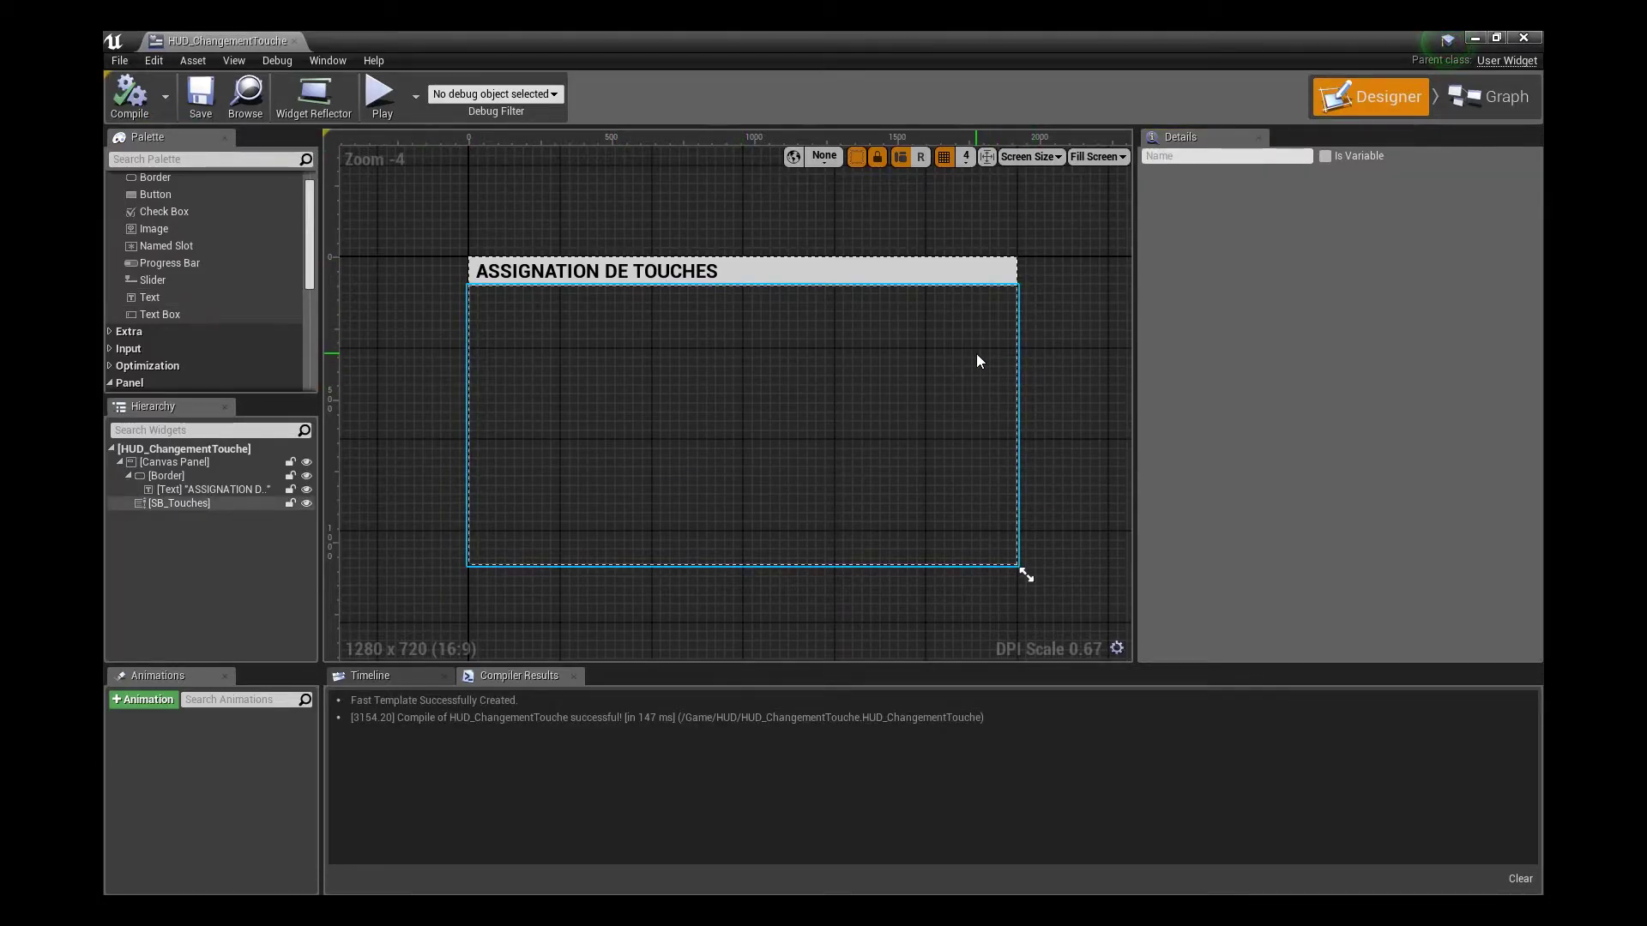
left_click(977, 355)
Place a W_Touche row from User Created inside SB_Touches to test it
scroll(212, 336, "down", 5)
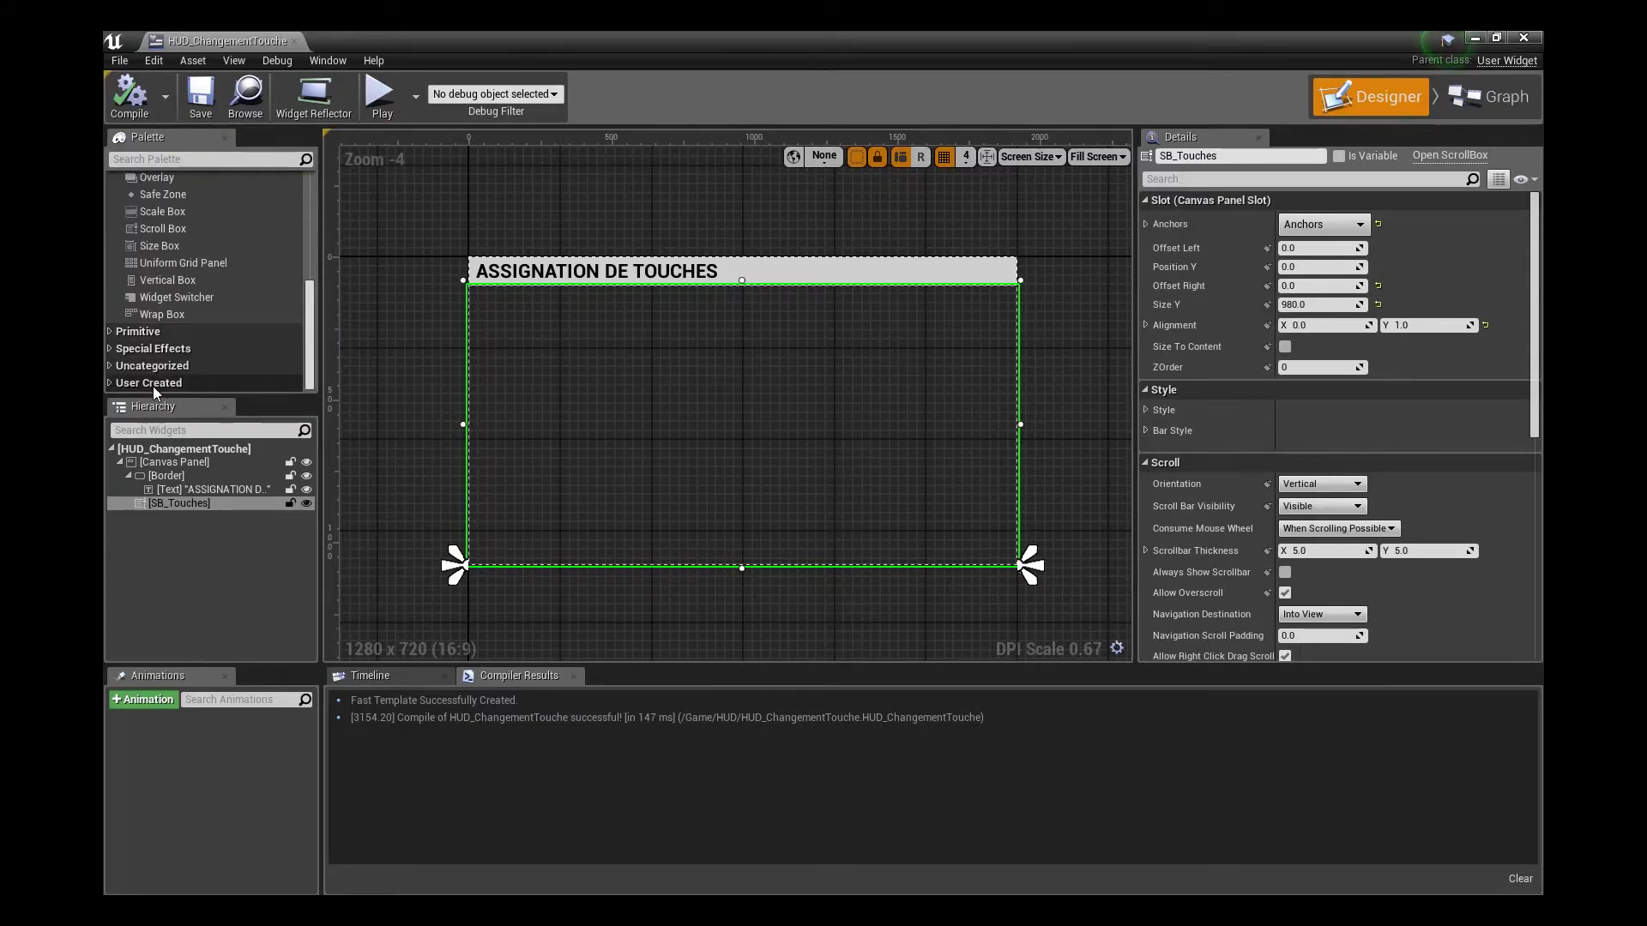
left_click(110, 383)
left_click_drag(163, 383, 178, 502)
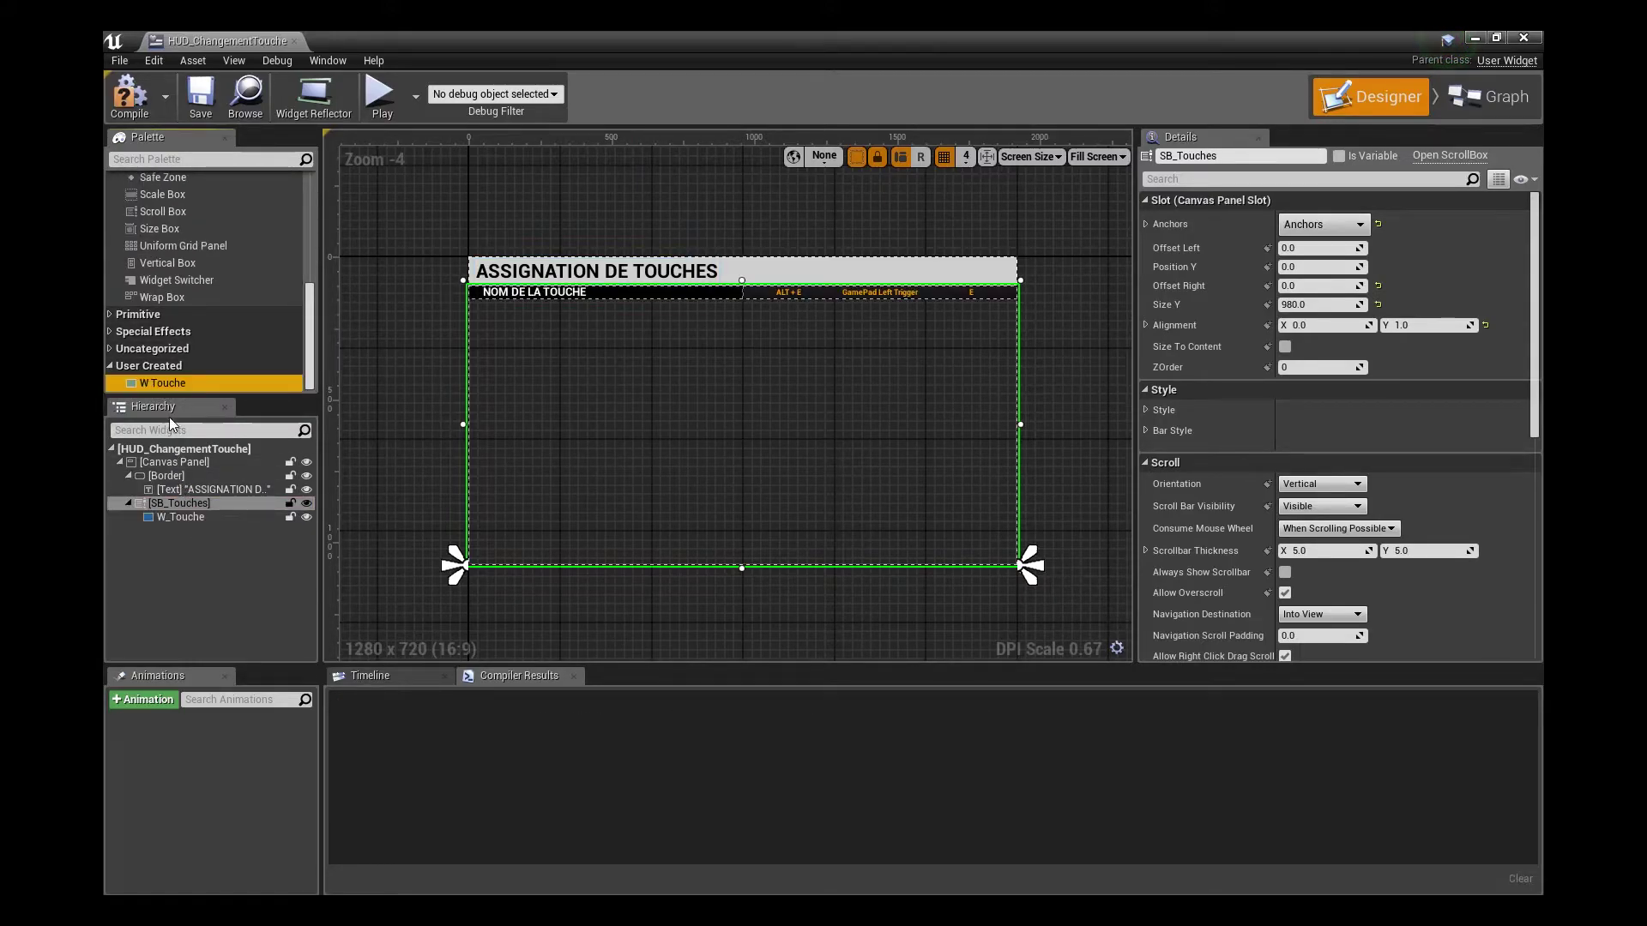
key("ctrl+v")
key("ctrl+v")
key("ctrl+v")
left_click(1103, 338)
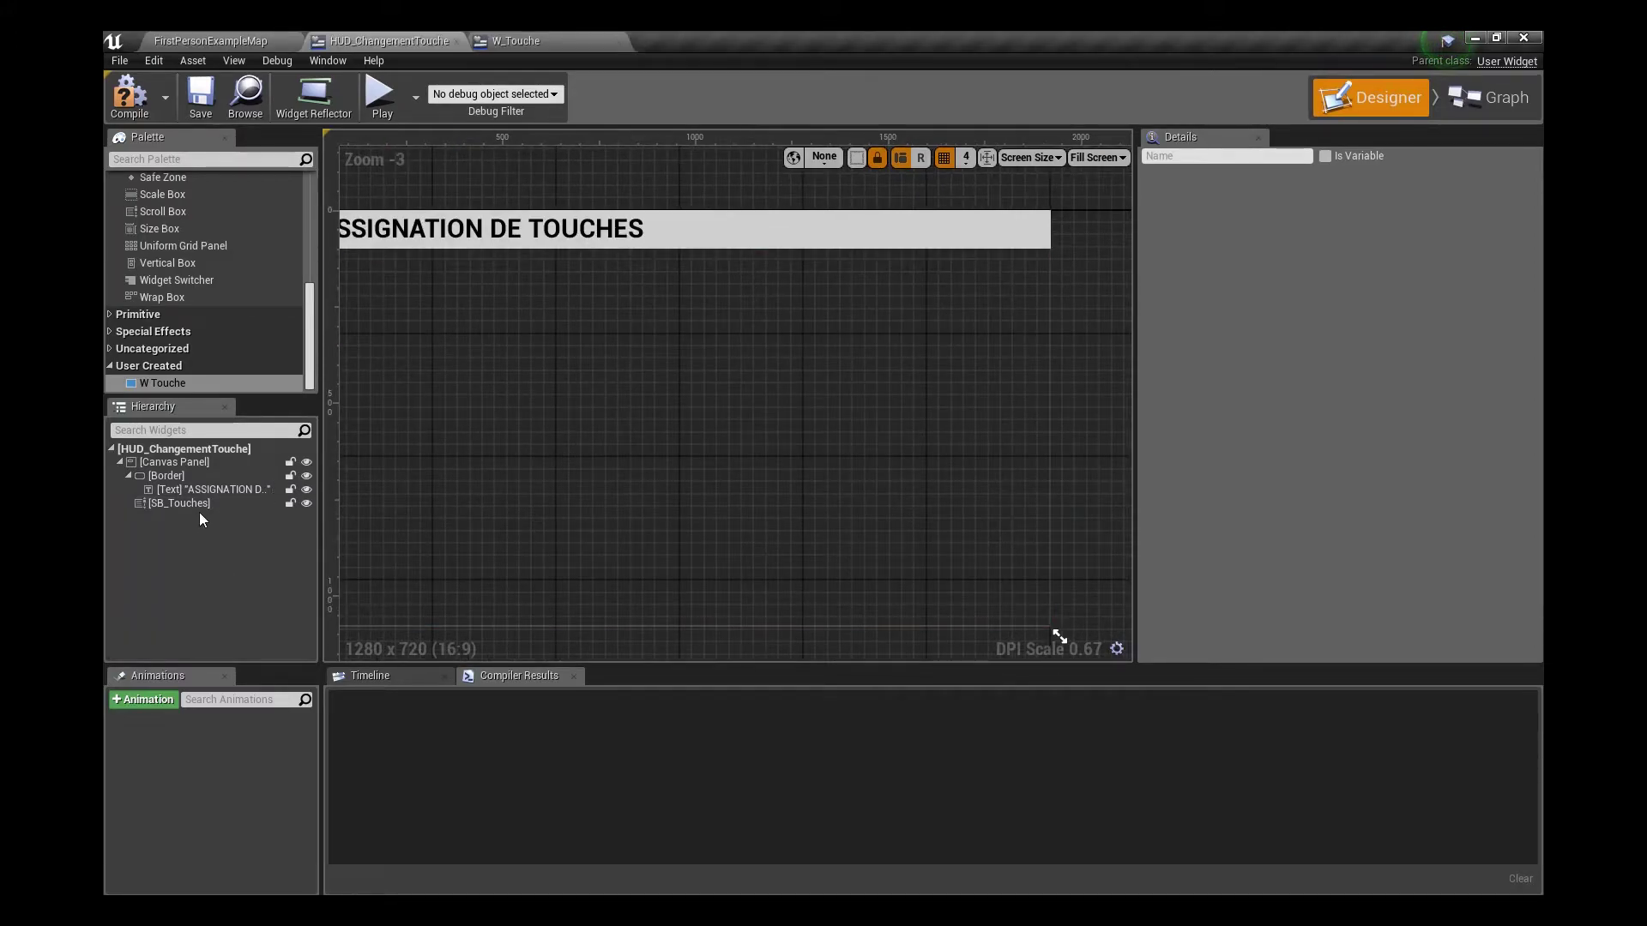
Switch to the HUD's Event Graph, check the W_Touche tab, and view the default event nodes
left_click(198, 506)
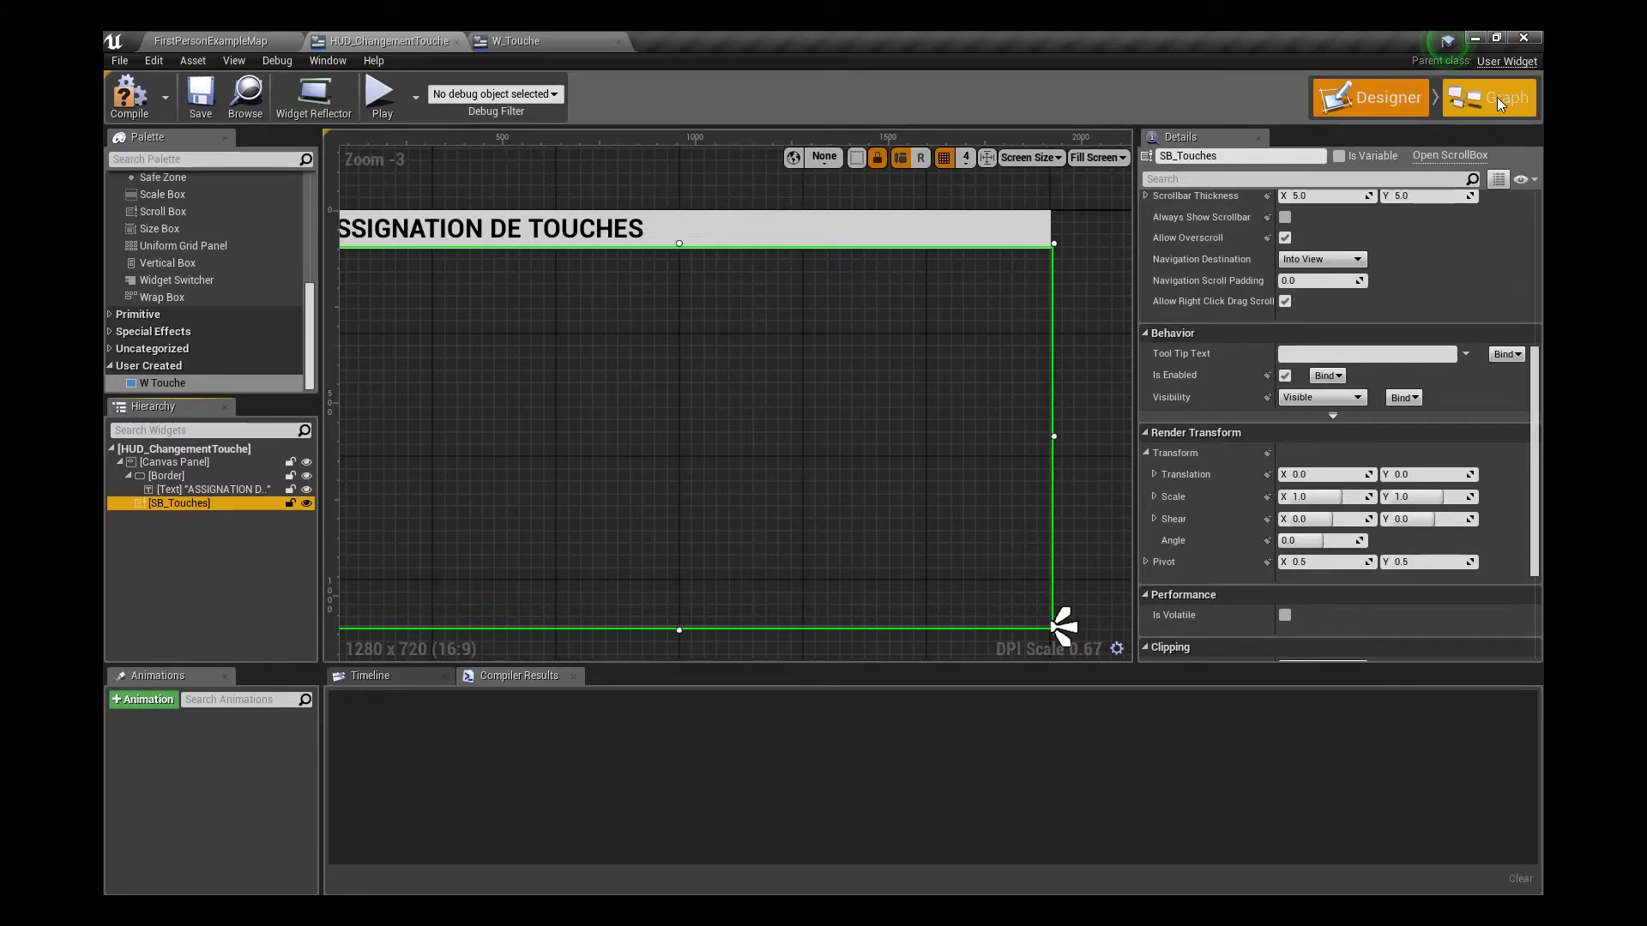
left_click(1492, 97)
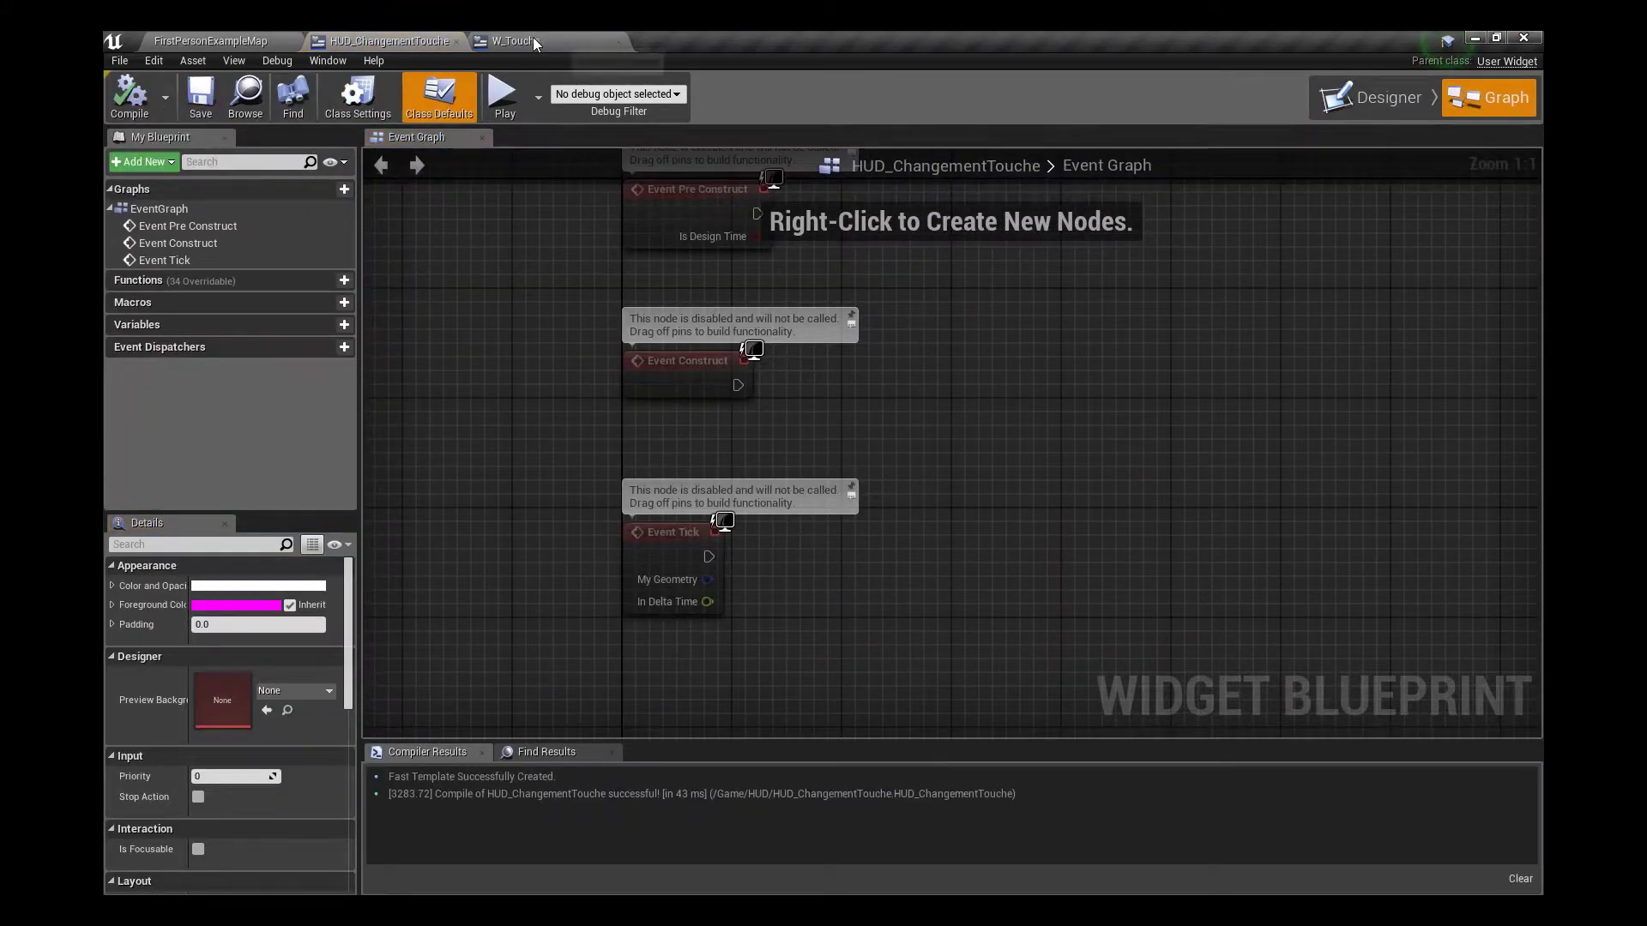
left_click(533, 39)
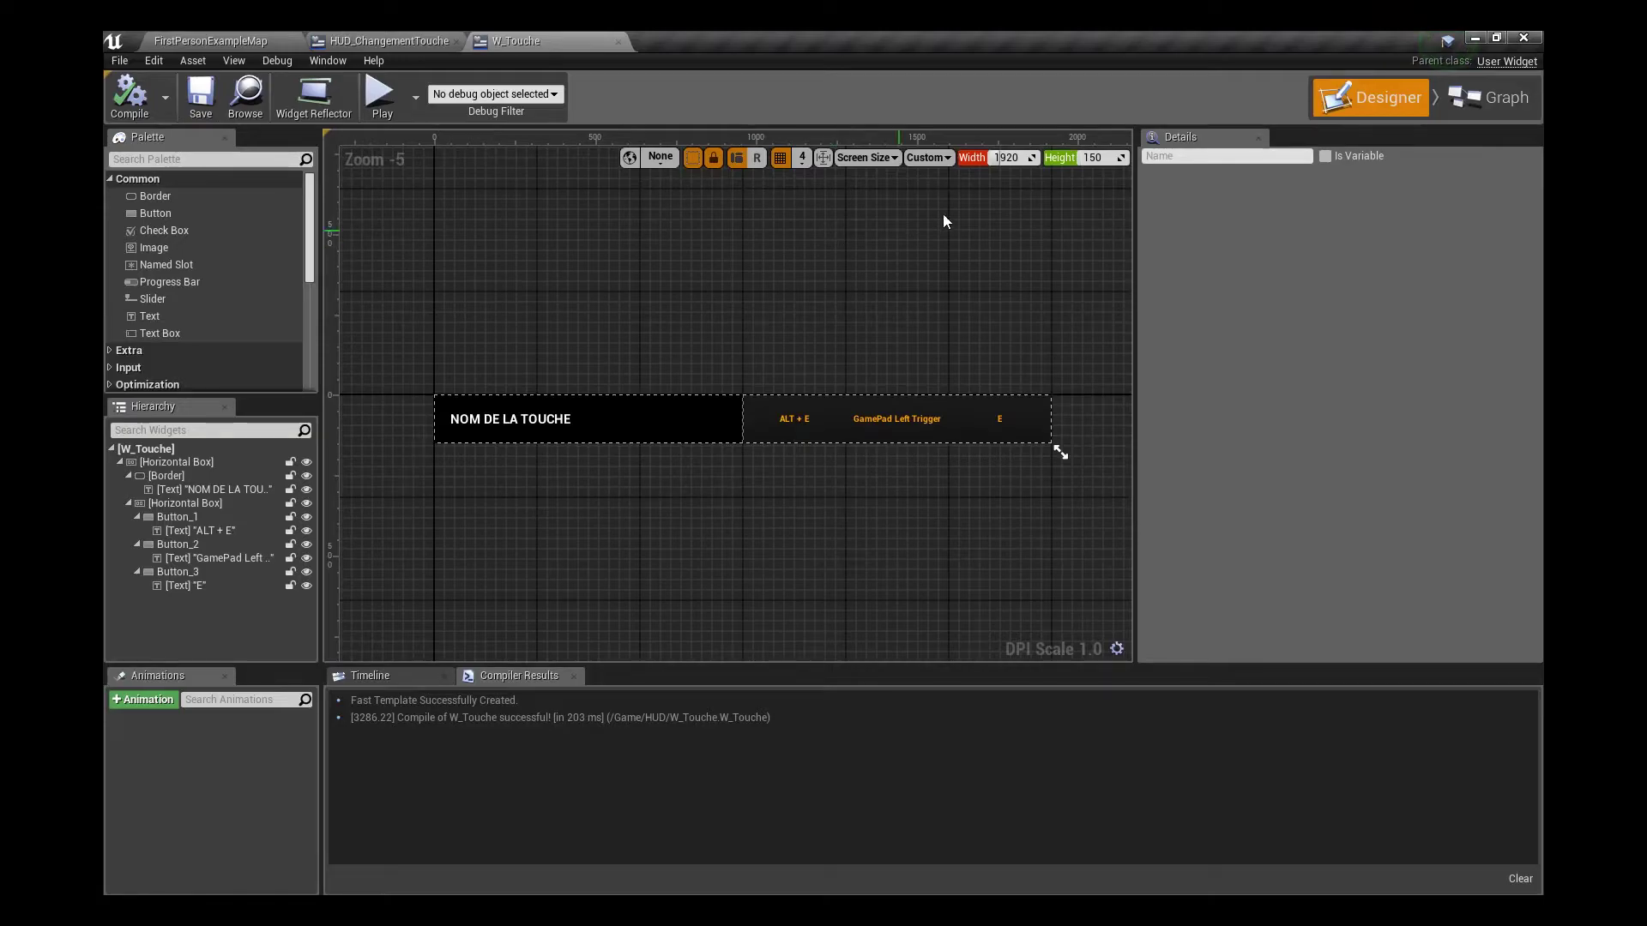
key("ctrl+Tab")
right_click_drag(1098, 277, 906, 347)
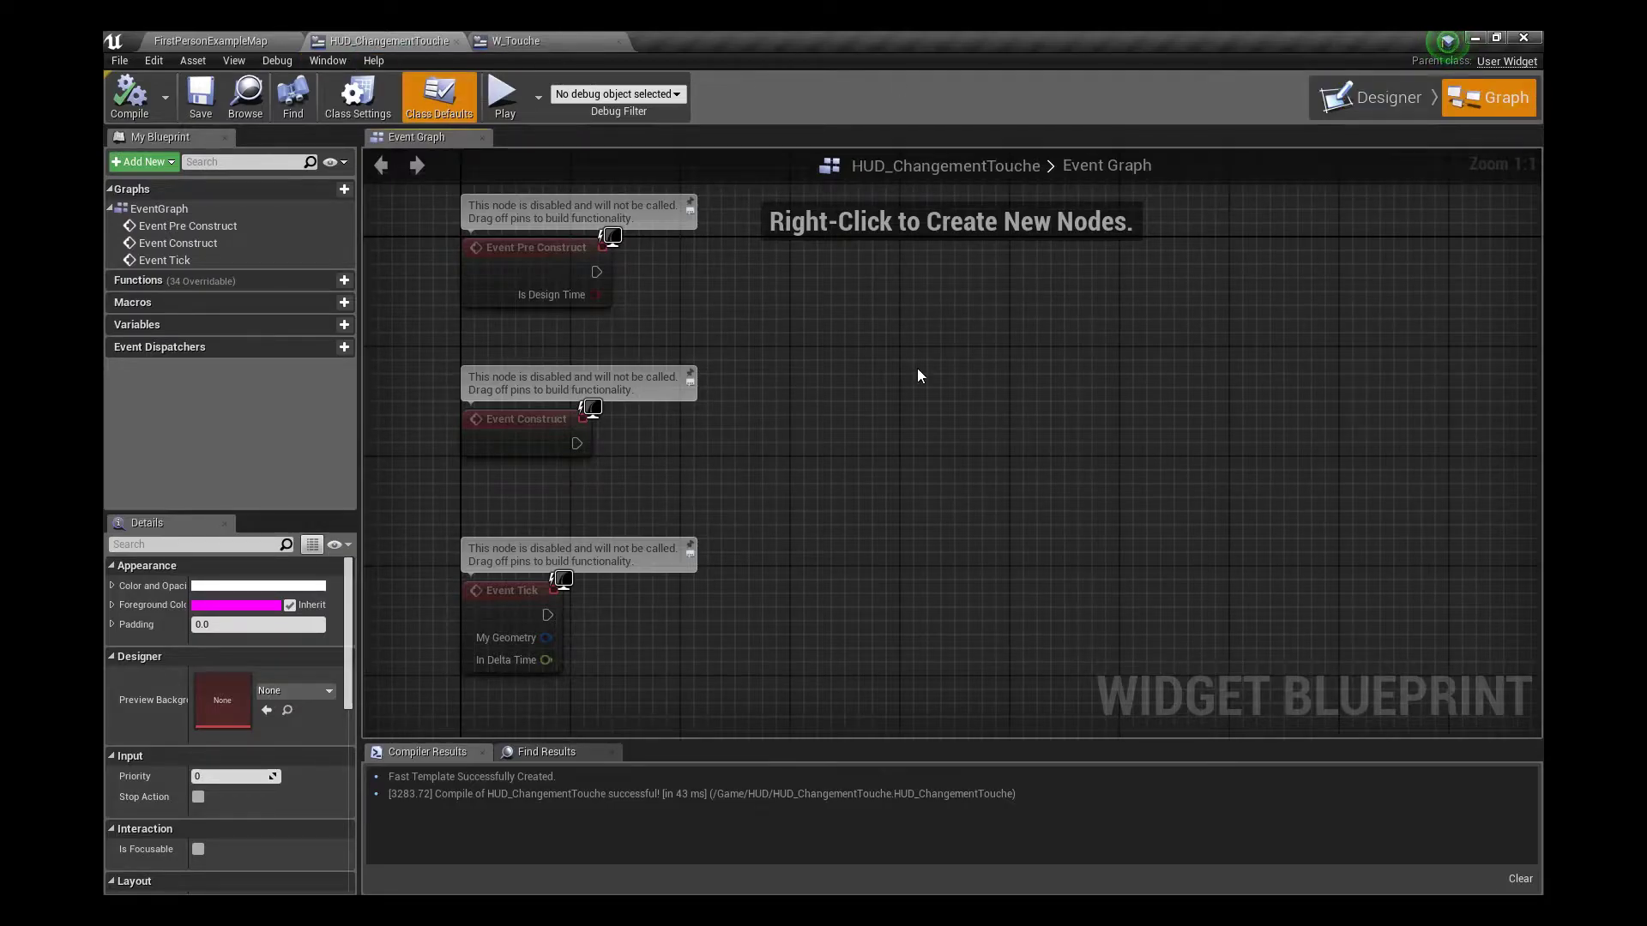
Delete the Event Pre Construct and Event Tick nodes, leaving Event Construct
left_click(541, 277)
key("Delete")
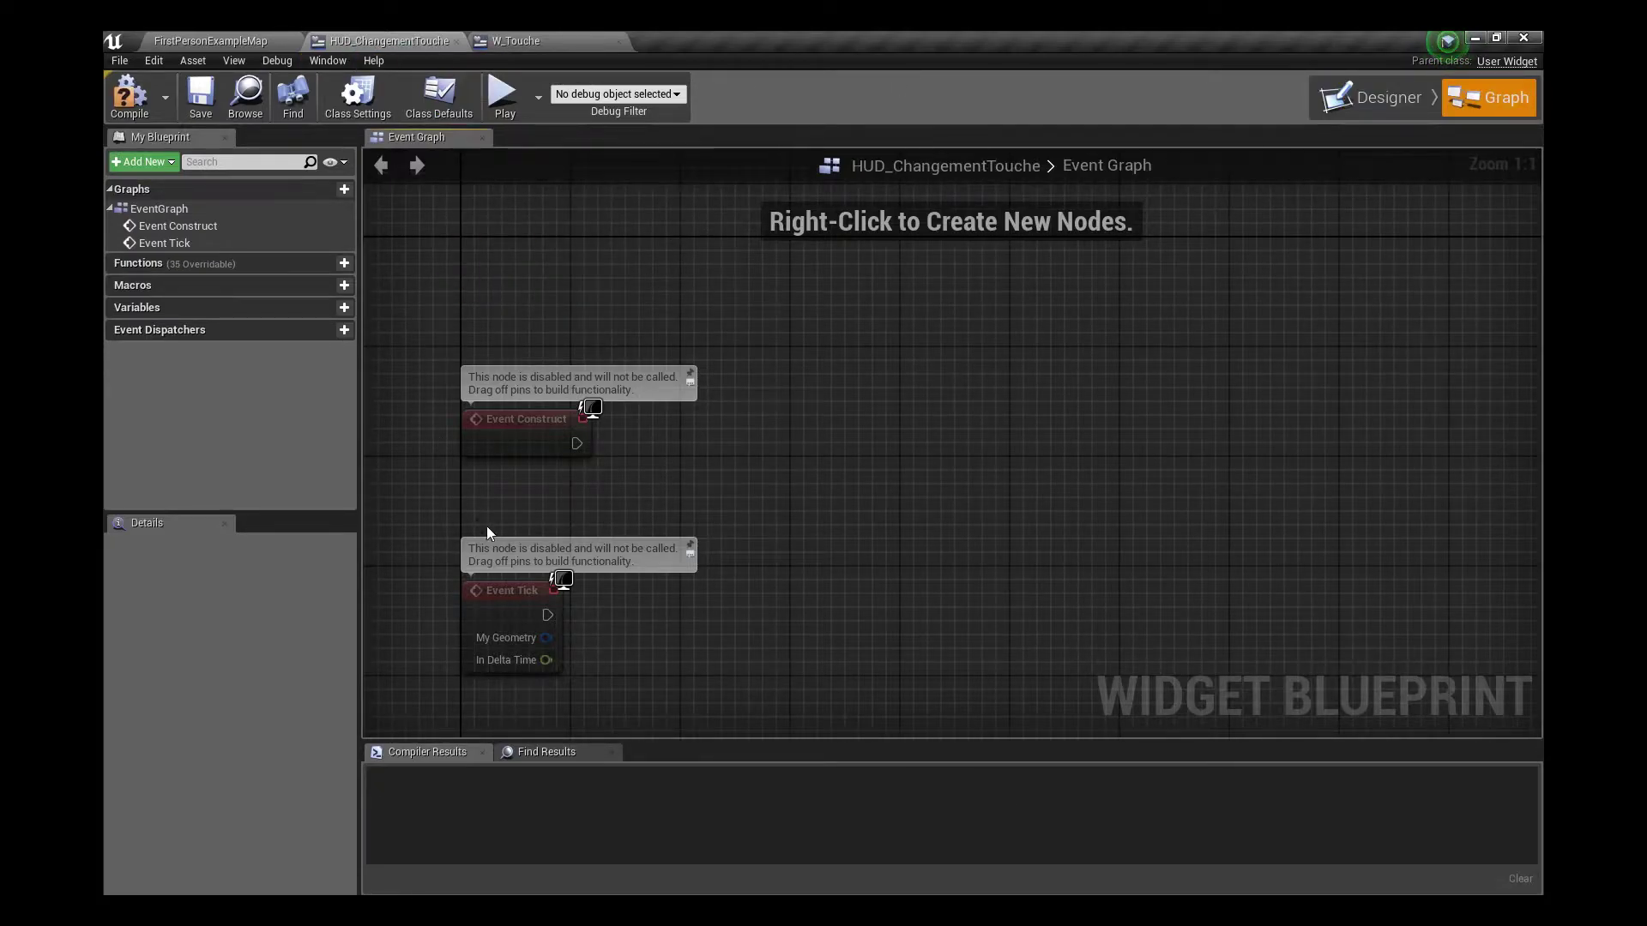
left_click(500, 611)
key("Delete")
mouse_move(589, 500)
right_mouse_down()
mouse_move(560, 357)
mouse_move(569, 312)
right_mouse_up()
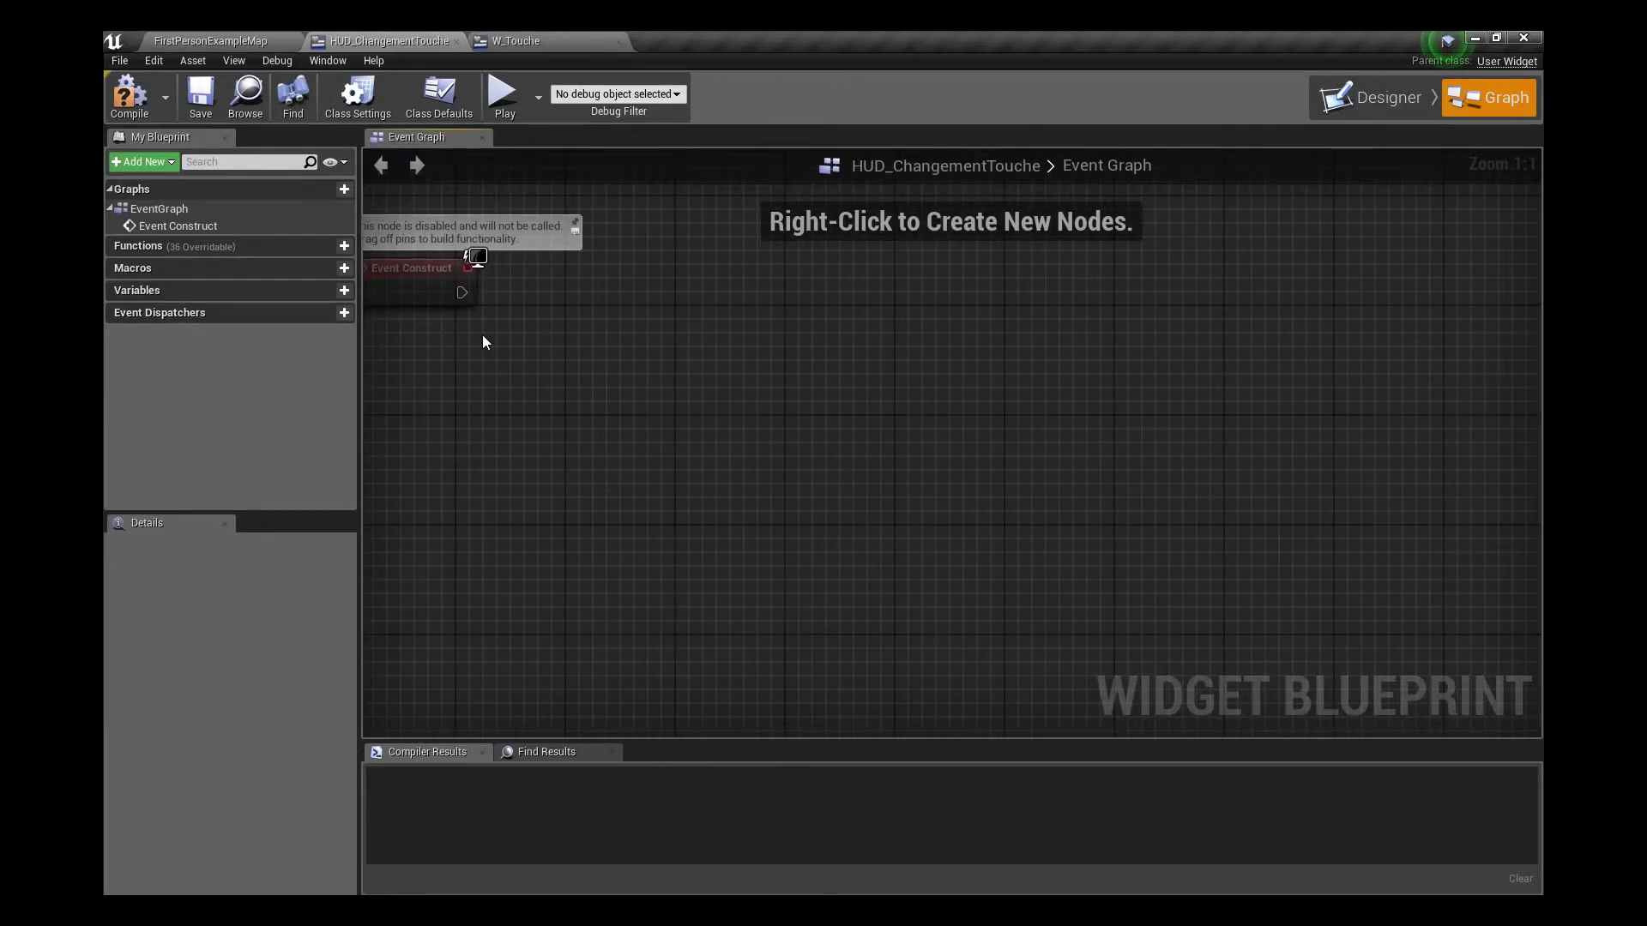
Add a Victory Get All Action Key Bindings node from the Key Rebinding functions
right_click(482, 340)
scroll(616, 470, "down", 5)
scroll(614, 475, "down", 5)
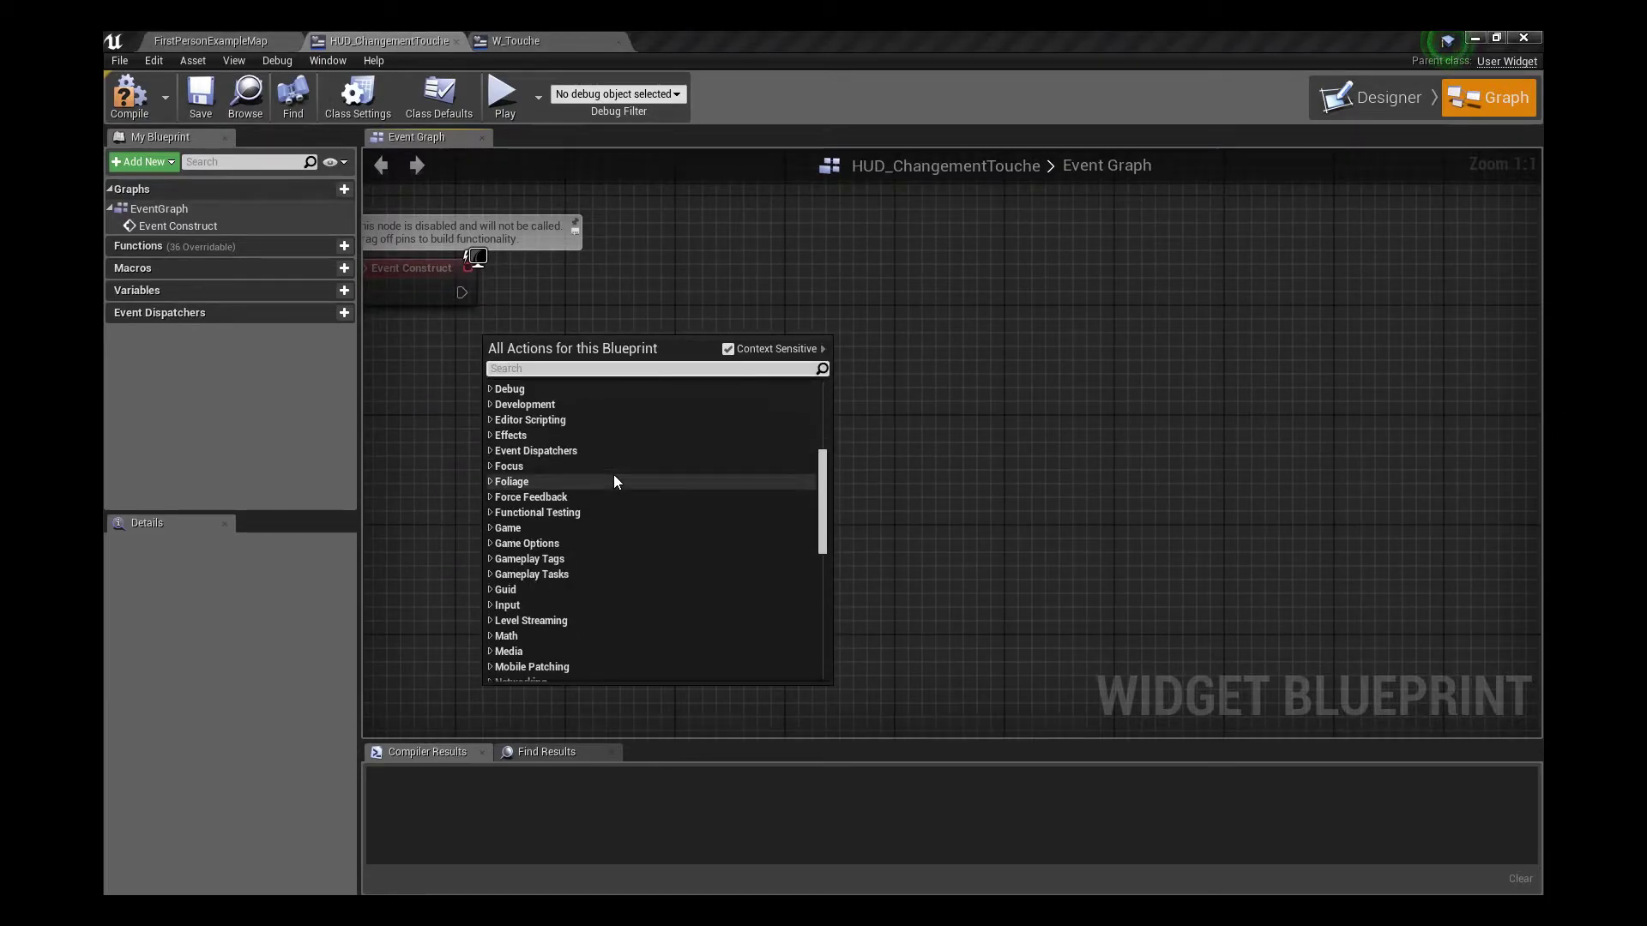
scroll(614, 475, "down", 8)
scroll(599, 477, "down", 8)
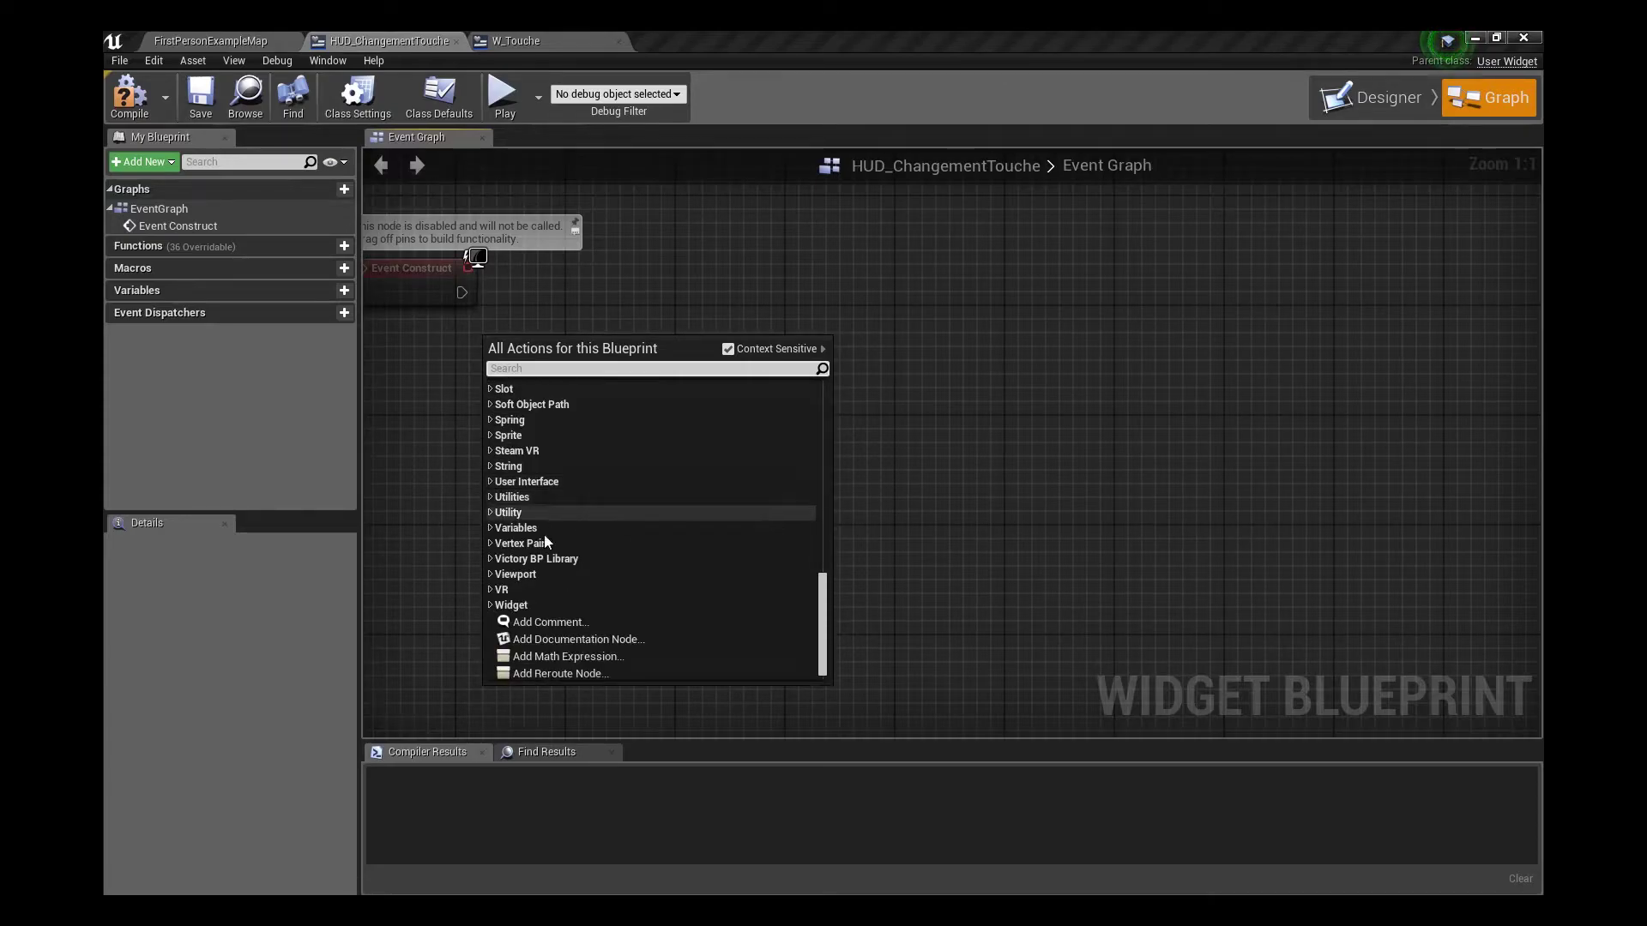
left_click(491, 560)
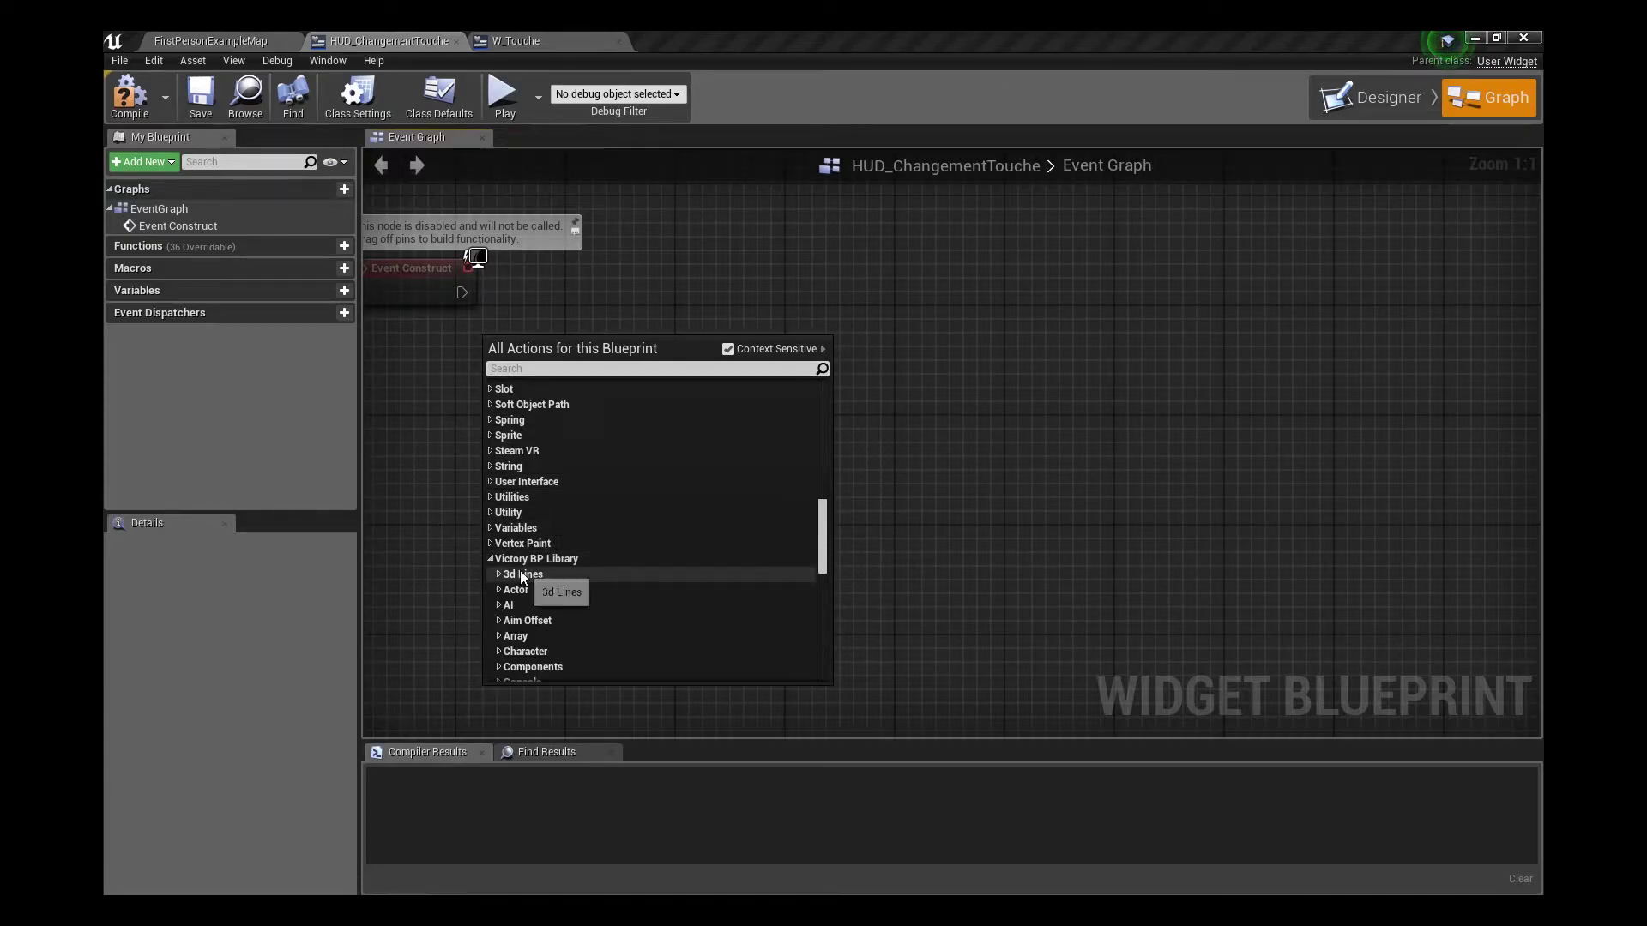
scroll(519, 569, "down", 5)
left_click(502, 511)
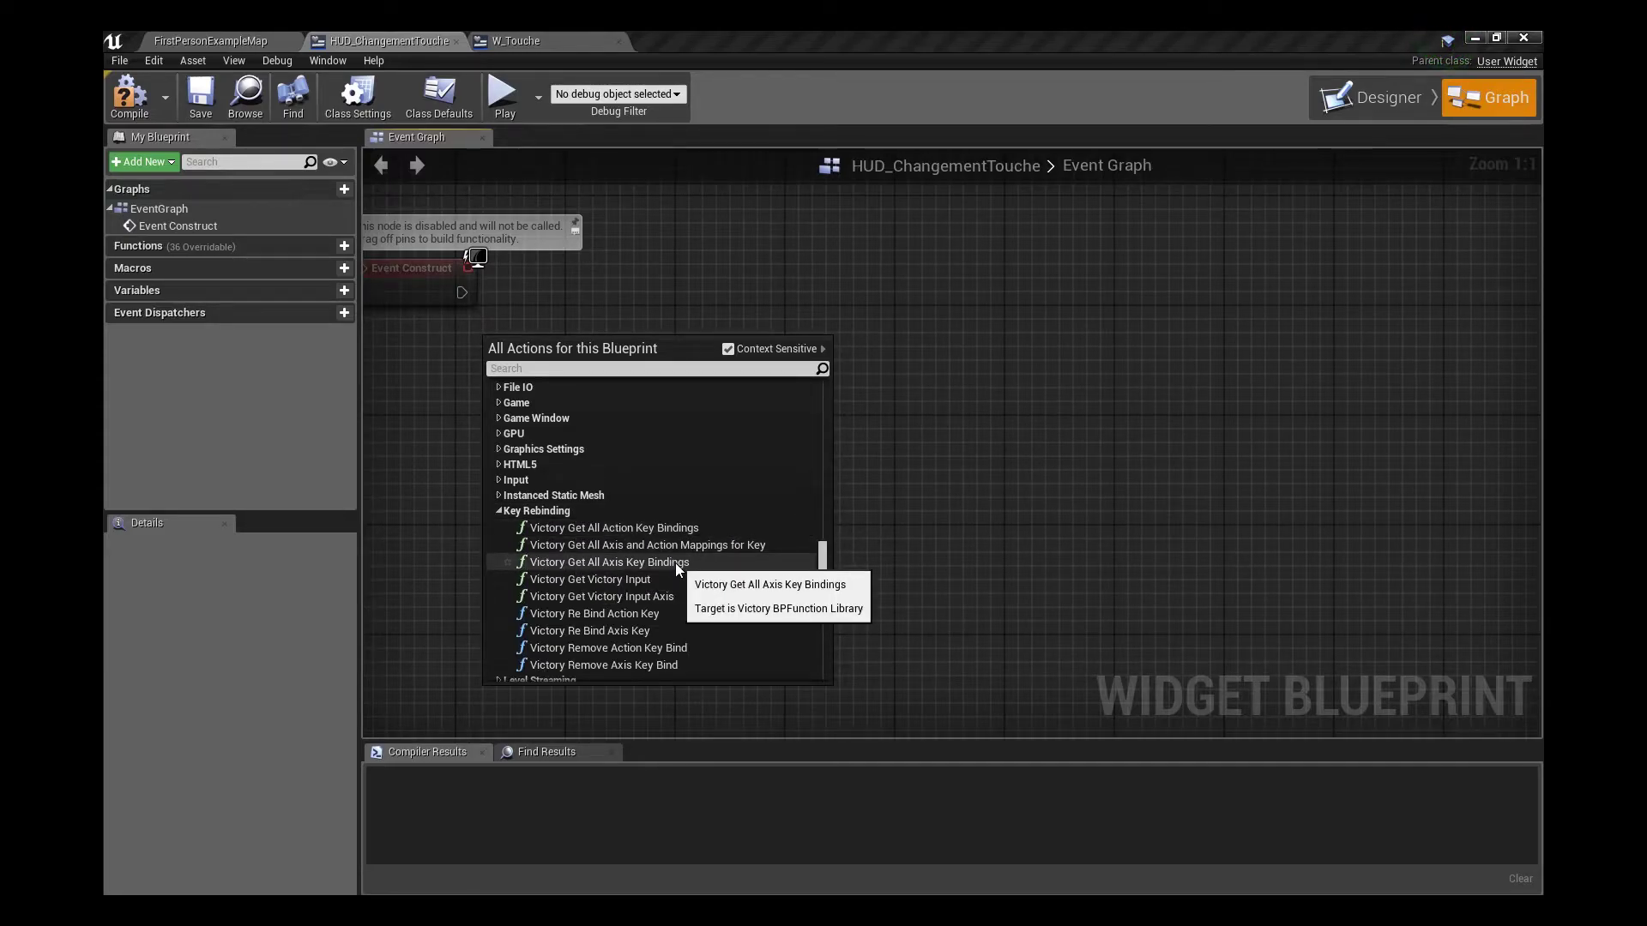
left_click(687, 530)
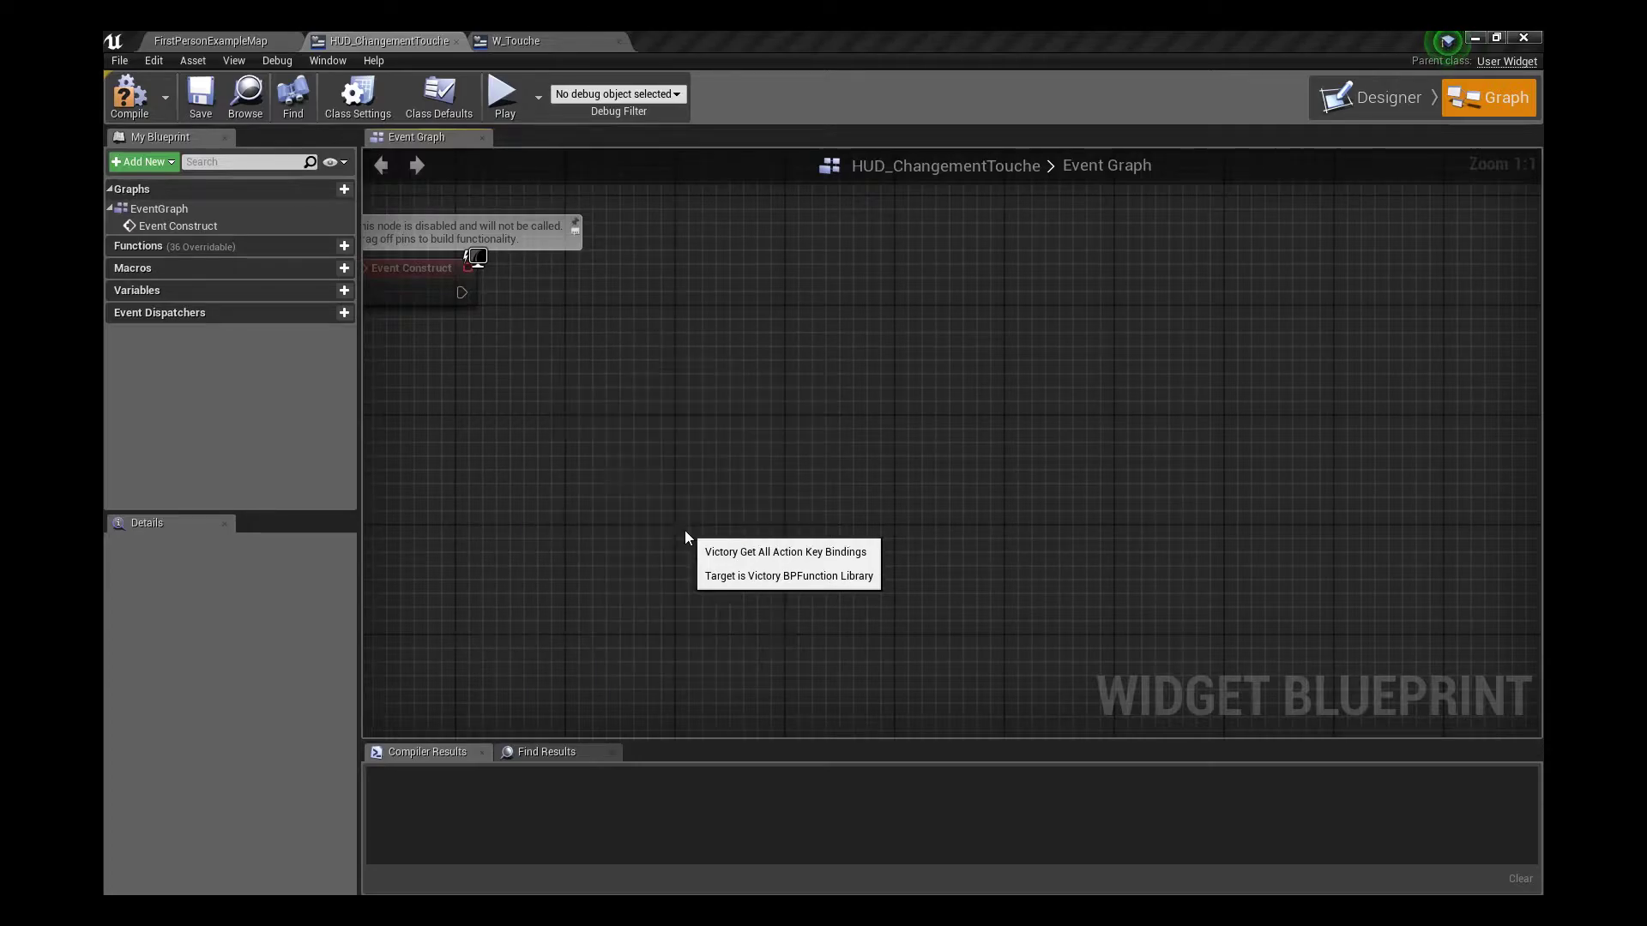
Add a Victory Get All Axis Key Bindings node beside Event Construct
right_click(495, 411)
type("key rebind")
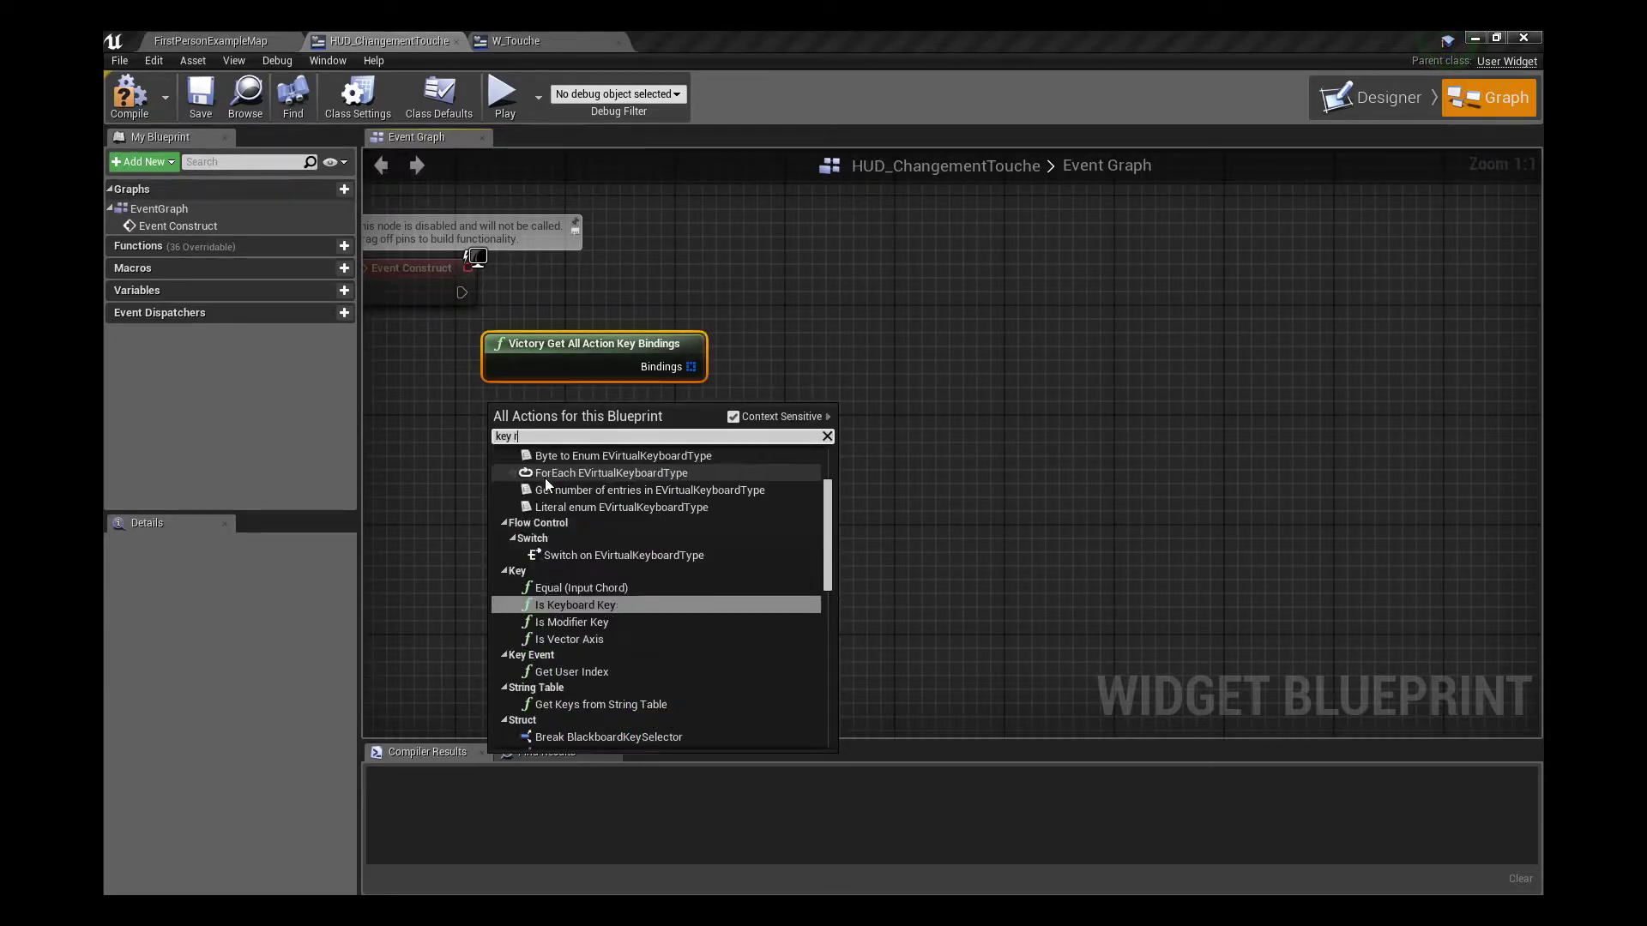
type("in")
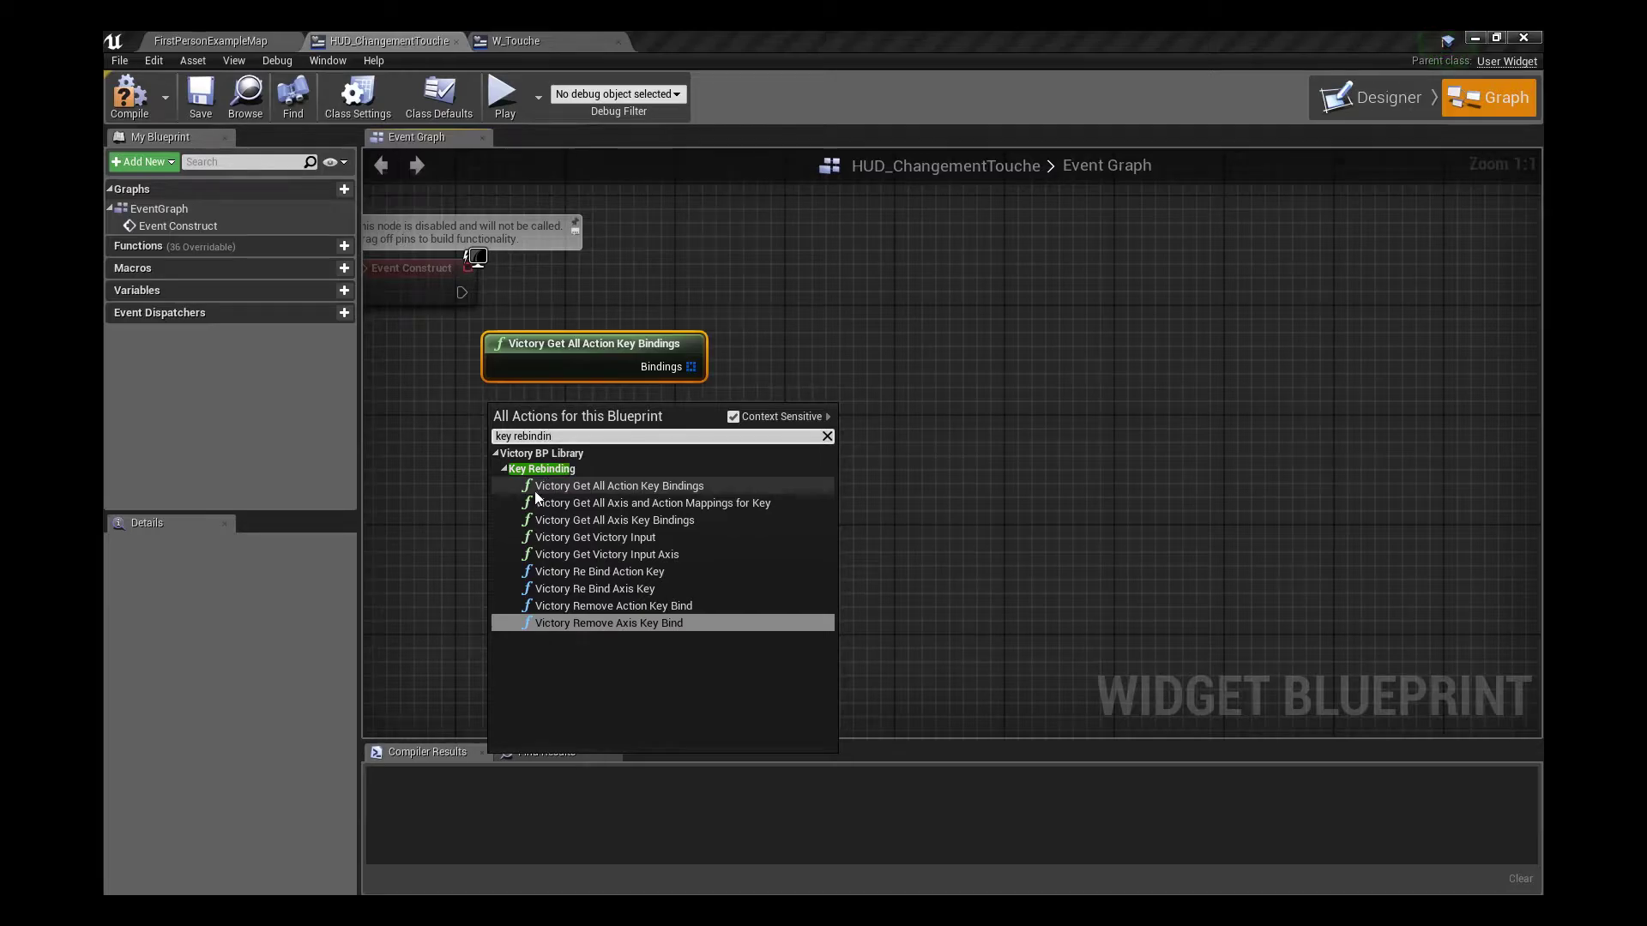
left_click(631, 525)
mouse_move(607, 426)
left_mouse_down()
mouse_move(657, 367)
mouse_move(712, 346)
left_mouse_up()
Loop over both bindings arrays with ForEachLoops, running the axis loop after the action loop completes
type("fore")
key("Return")
left_click_drag(570, 496, 816, 494)
type("fore")
key("Return")
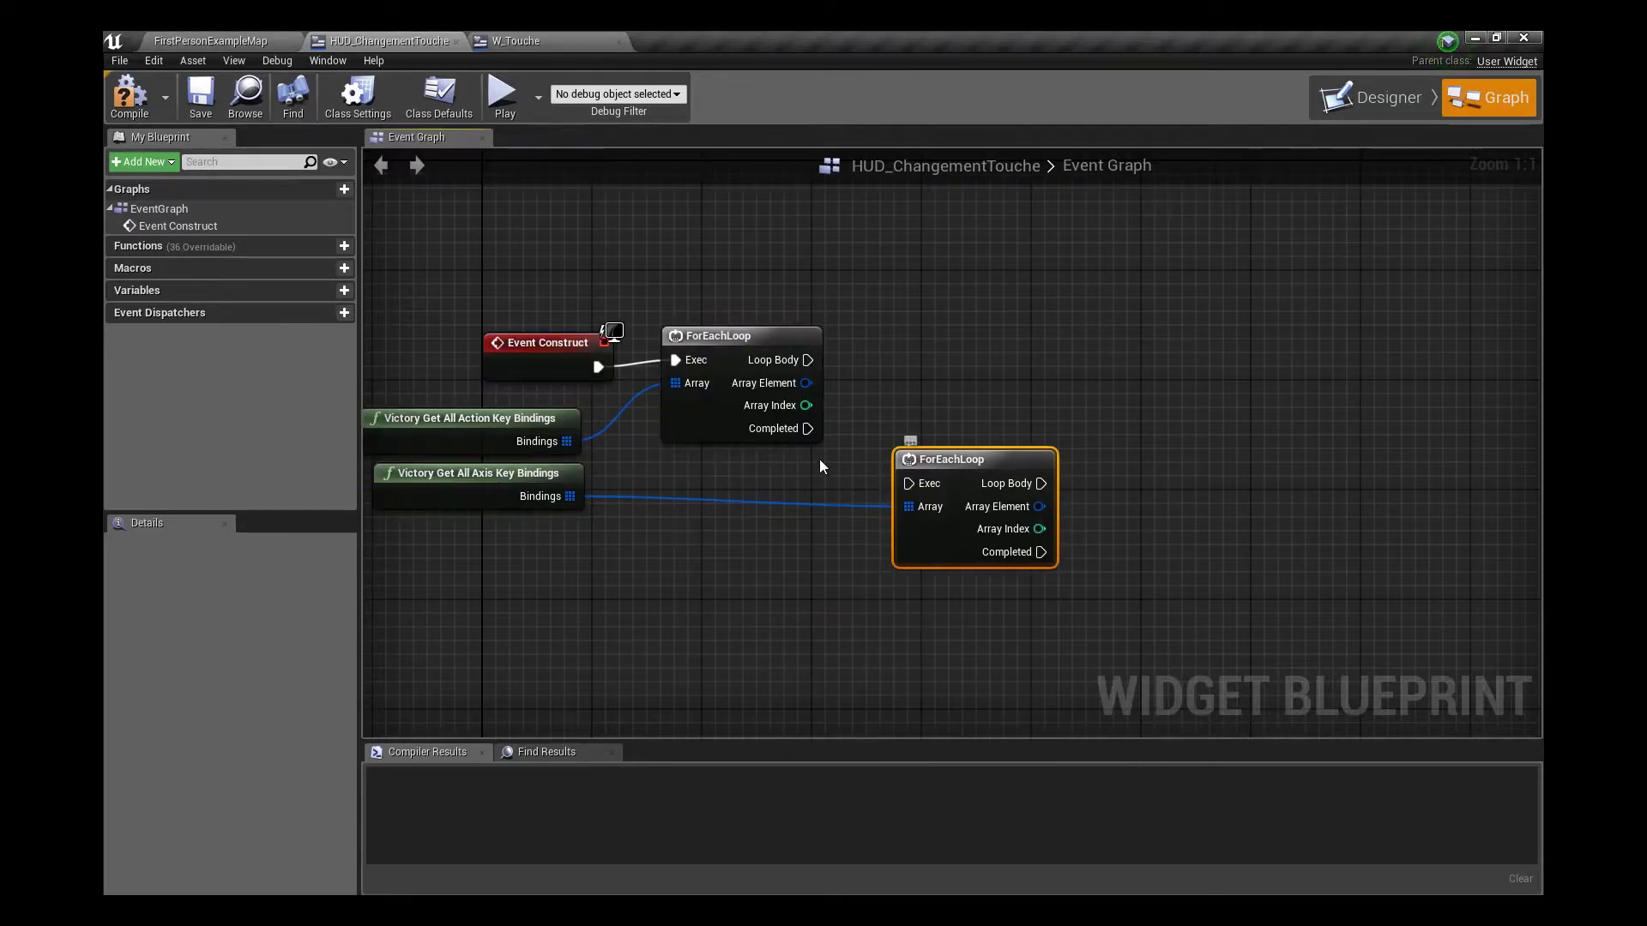
left_click_drag(807, 429, 908, 482)
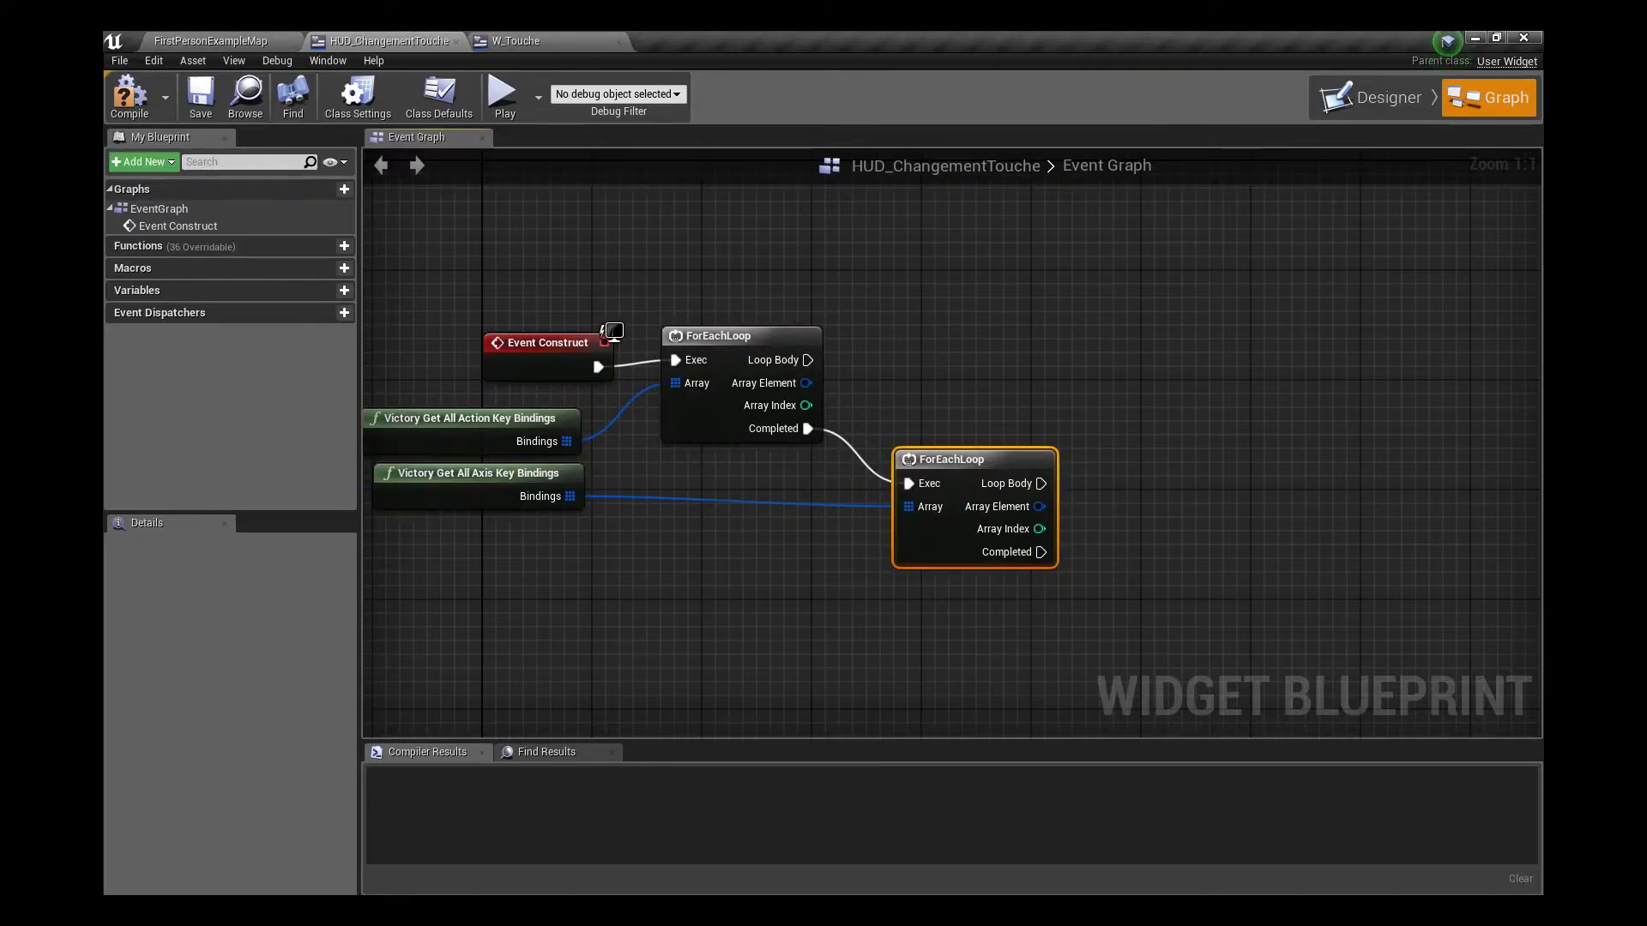
Straighten the Event Construct connection and rearrange the loop and bindings nodes
right_click_drag(674, 358, 649, 273)
right_click(649, 273)
left_click(767, 353)
right_click_drag(437, 404, 644, 438)
left_click_drag(643, 439, 902, 493)
right_click_drag(845, 440, 505, 473)
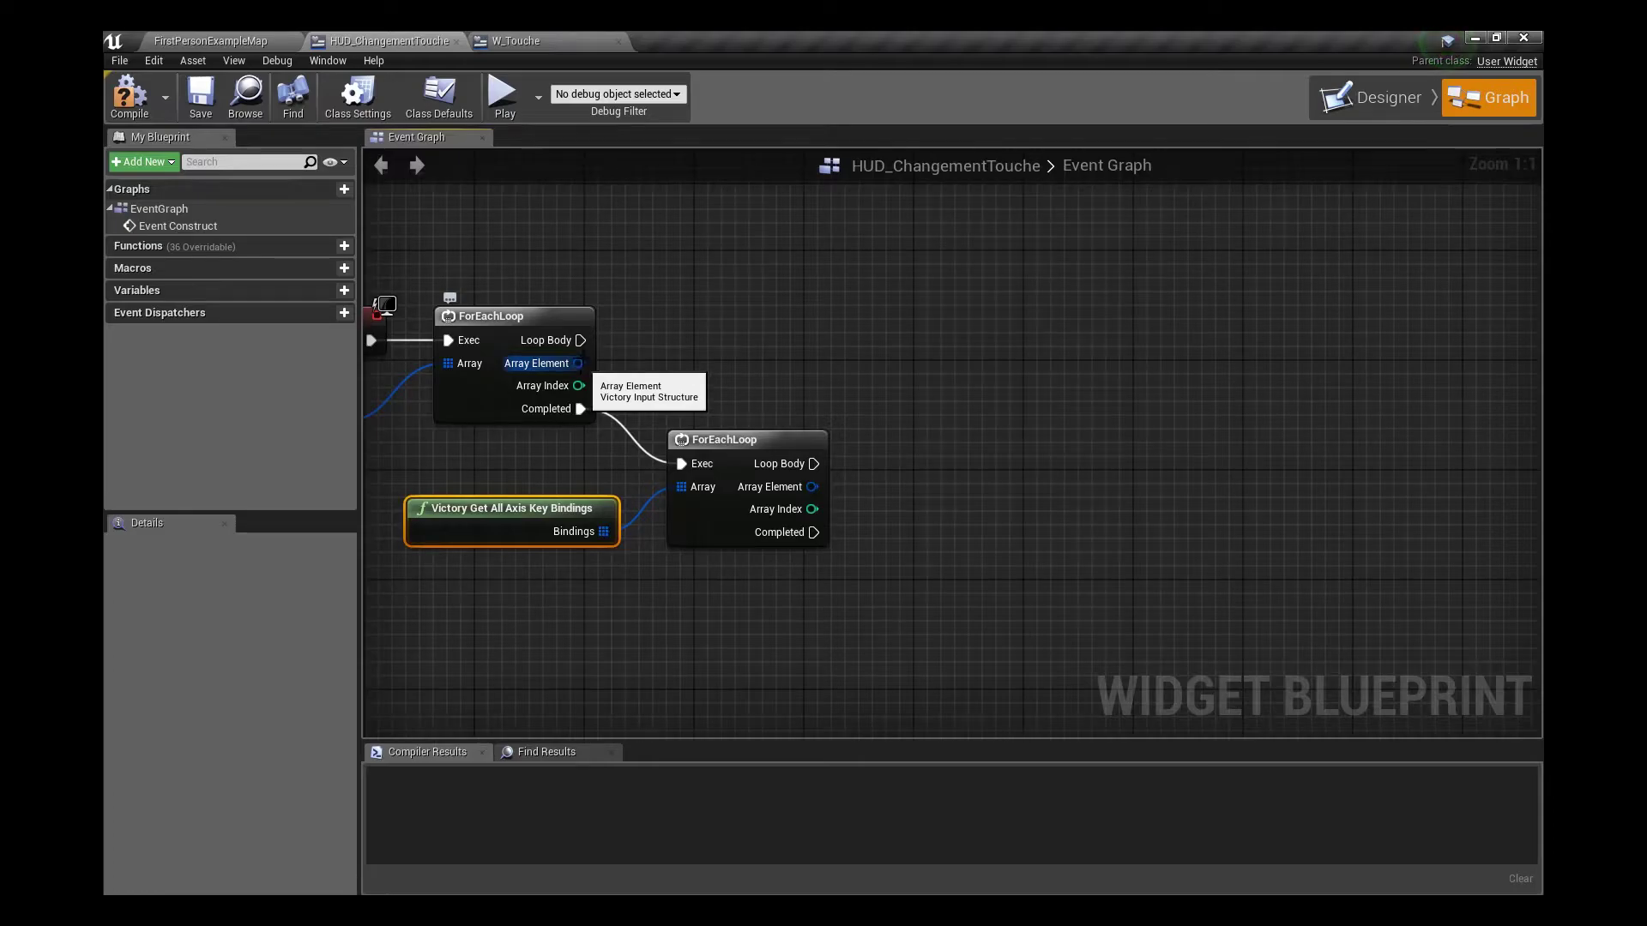
right_click(655, 272)
Place a Create Widget node in the HUD graph beside the loops
type("create widget")
key("Return")
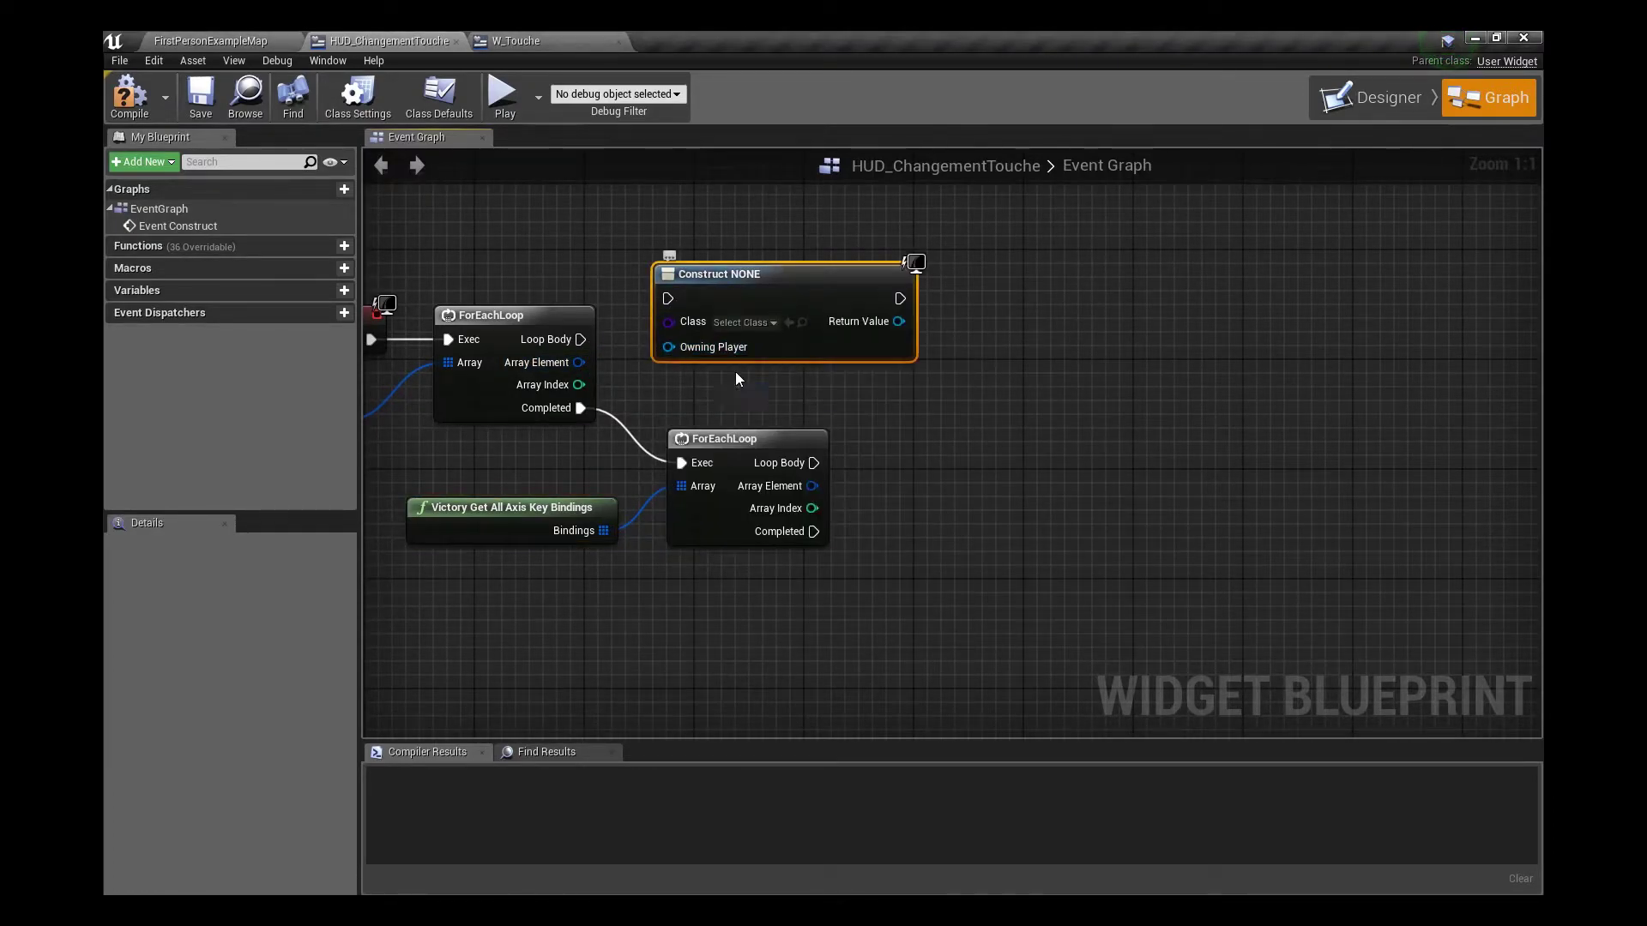
left_click_drag(721, 285, 817, 271)
left_click_drag(579, 362, 599, 360)
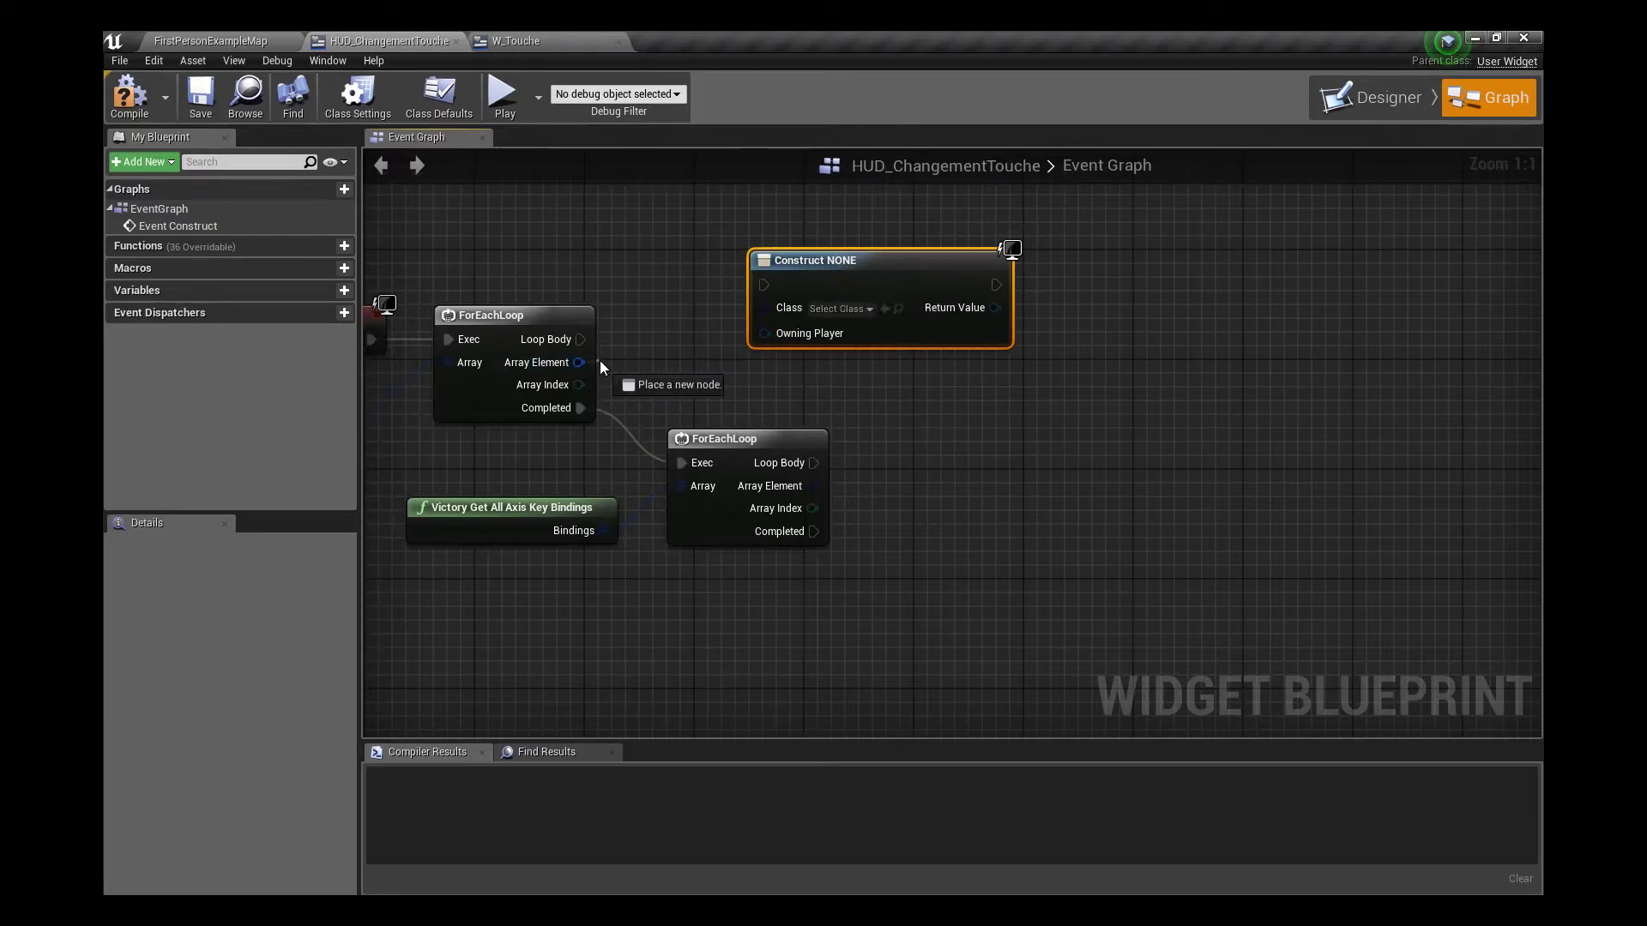
left_click_drag(599, 360, 710, 352)
left_click(533, 269)
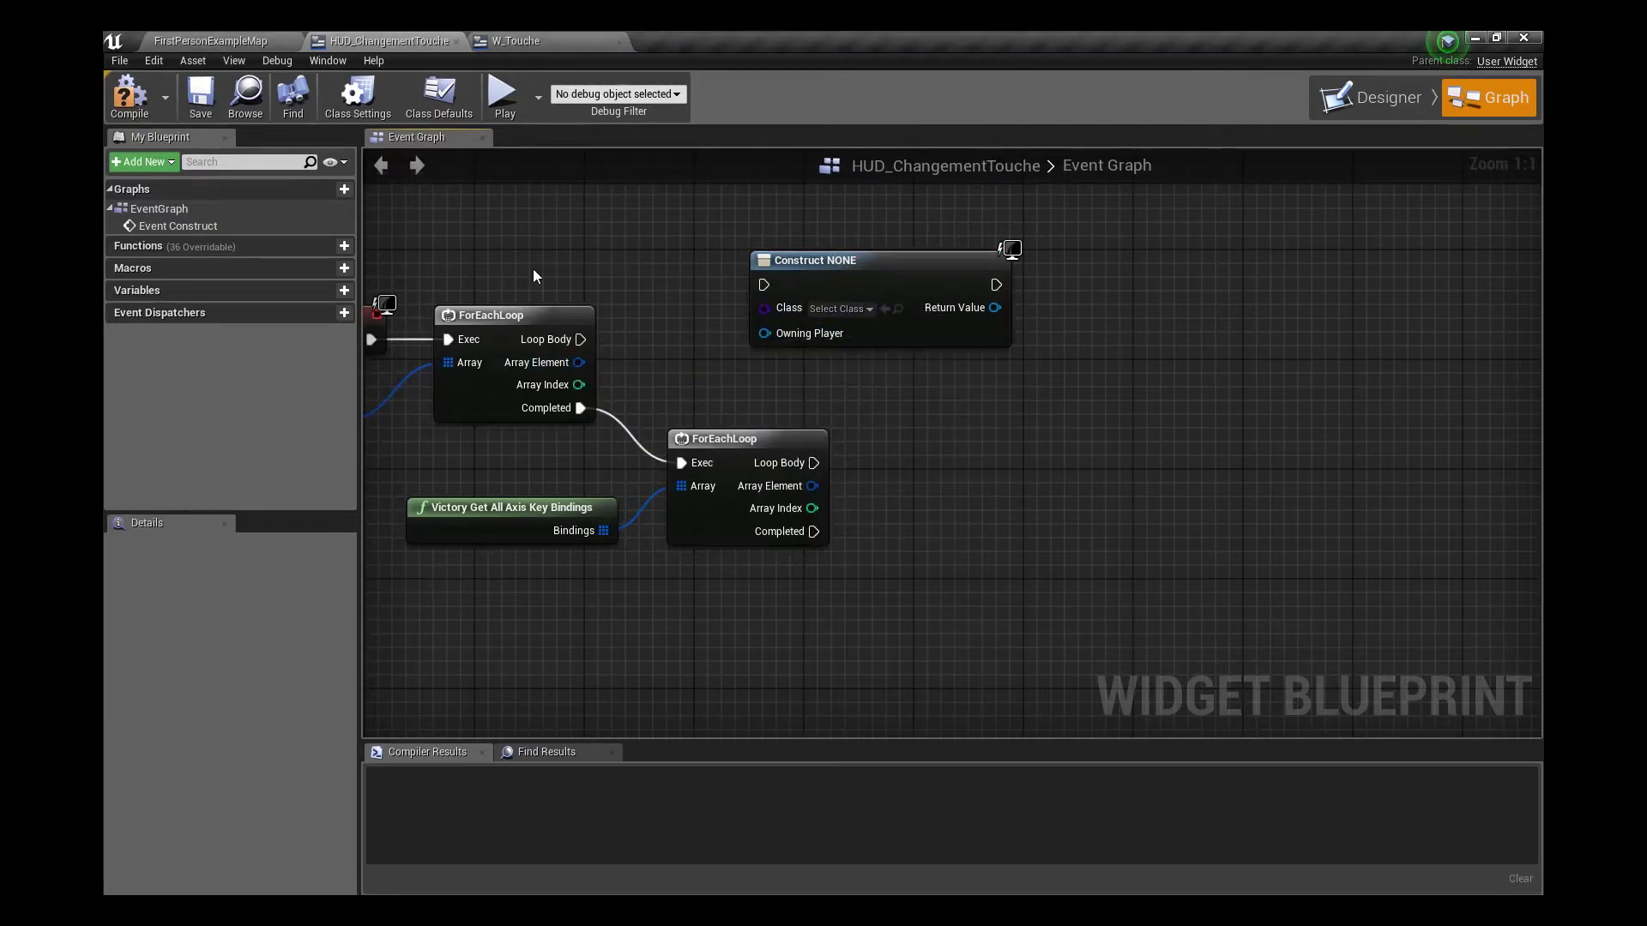
Give W_Touche an Action variable of type Victory Input, instance editable and exposed on spawn
left_click(531, 43)
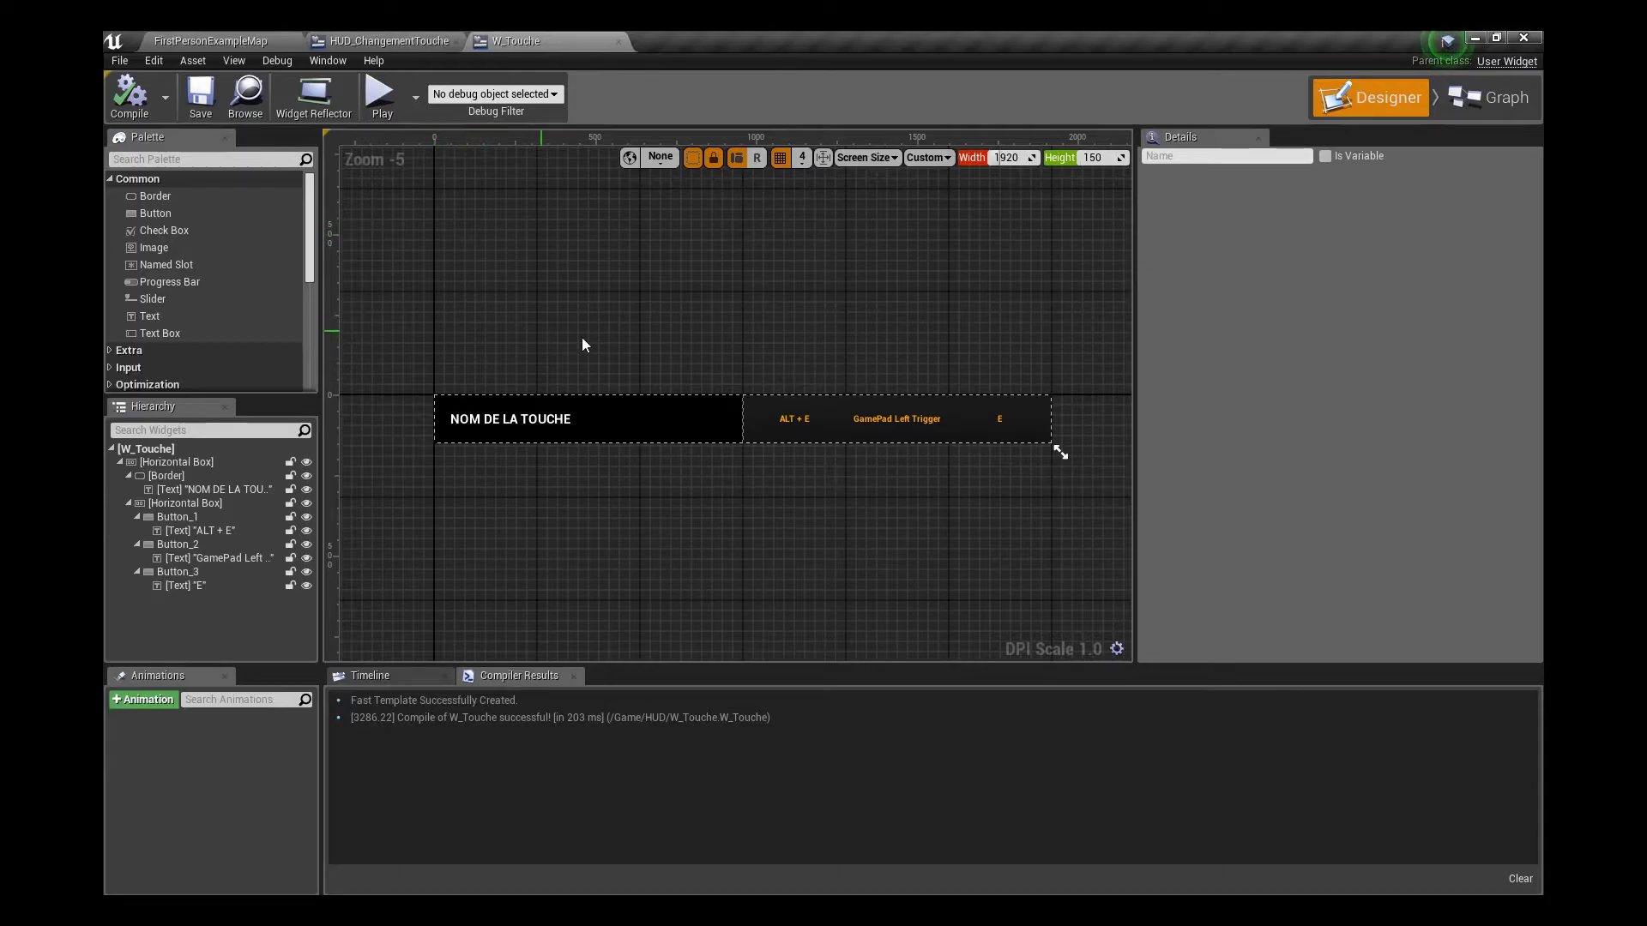
left_click(1492, 99)
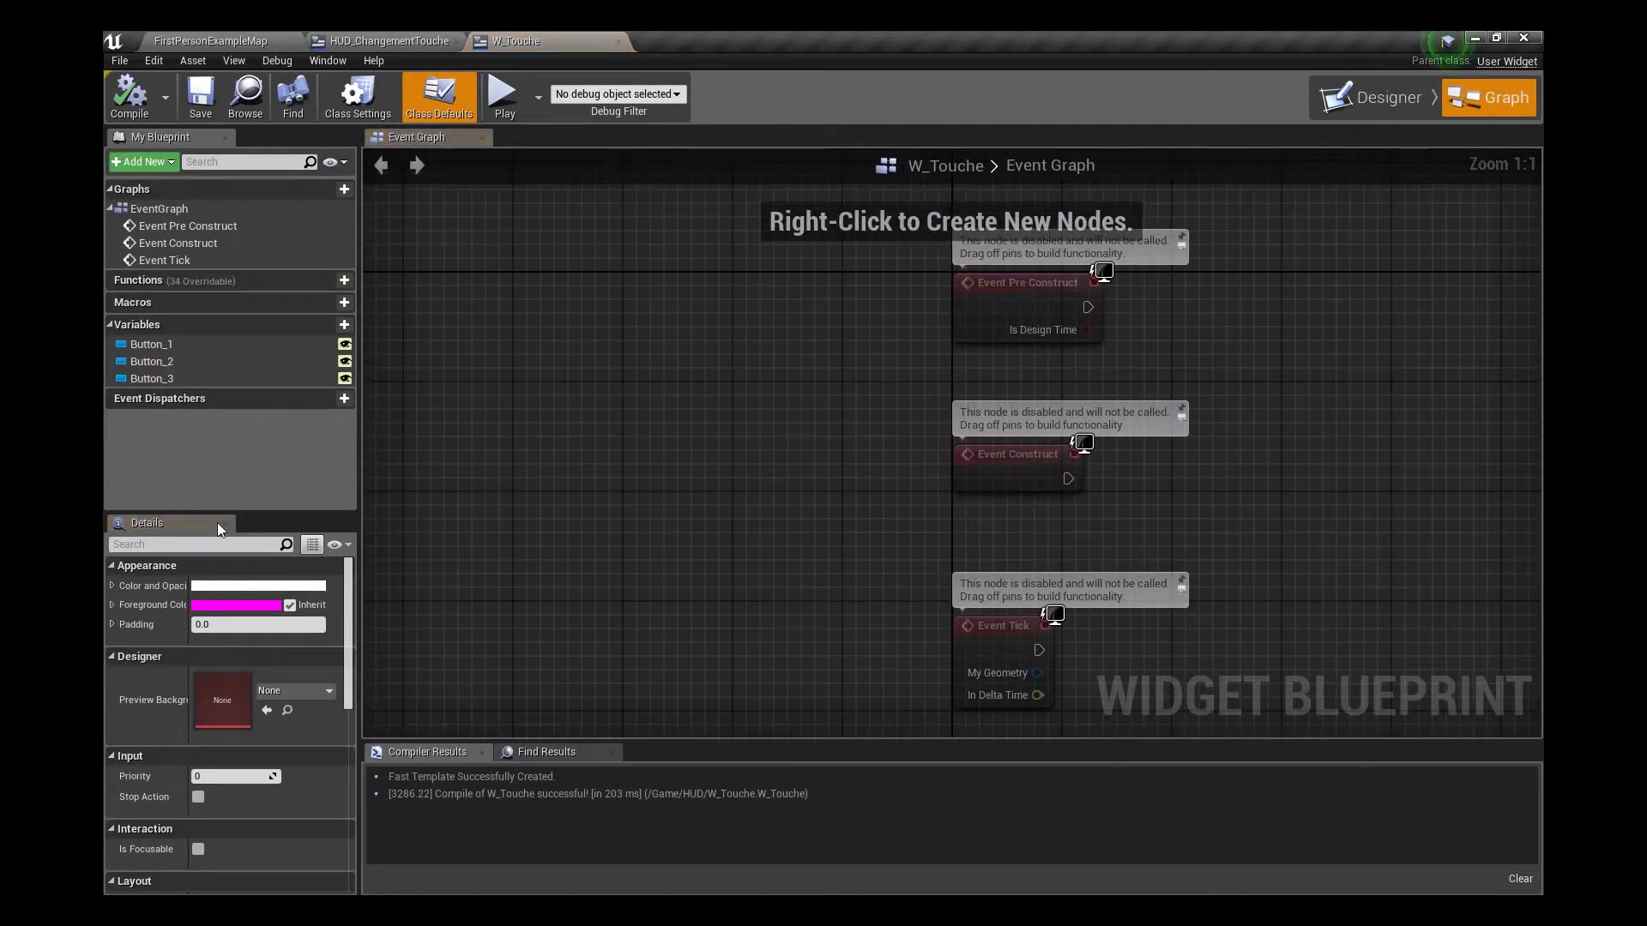
left_click(333, 326)
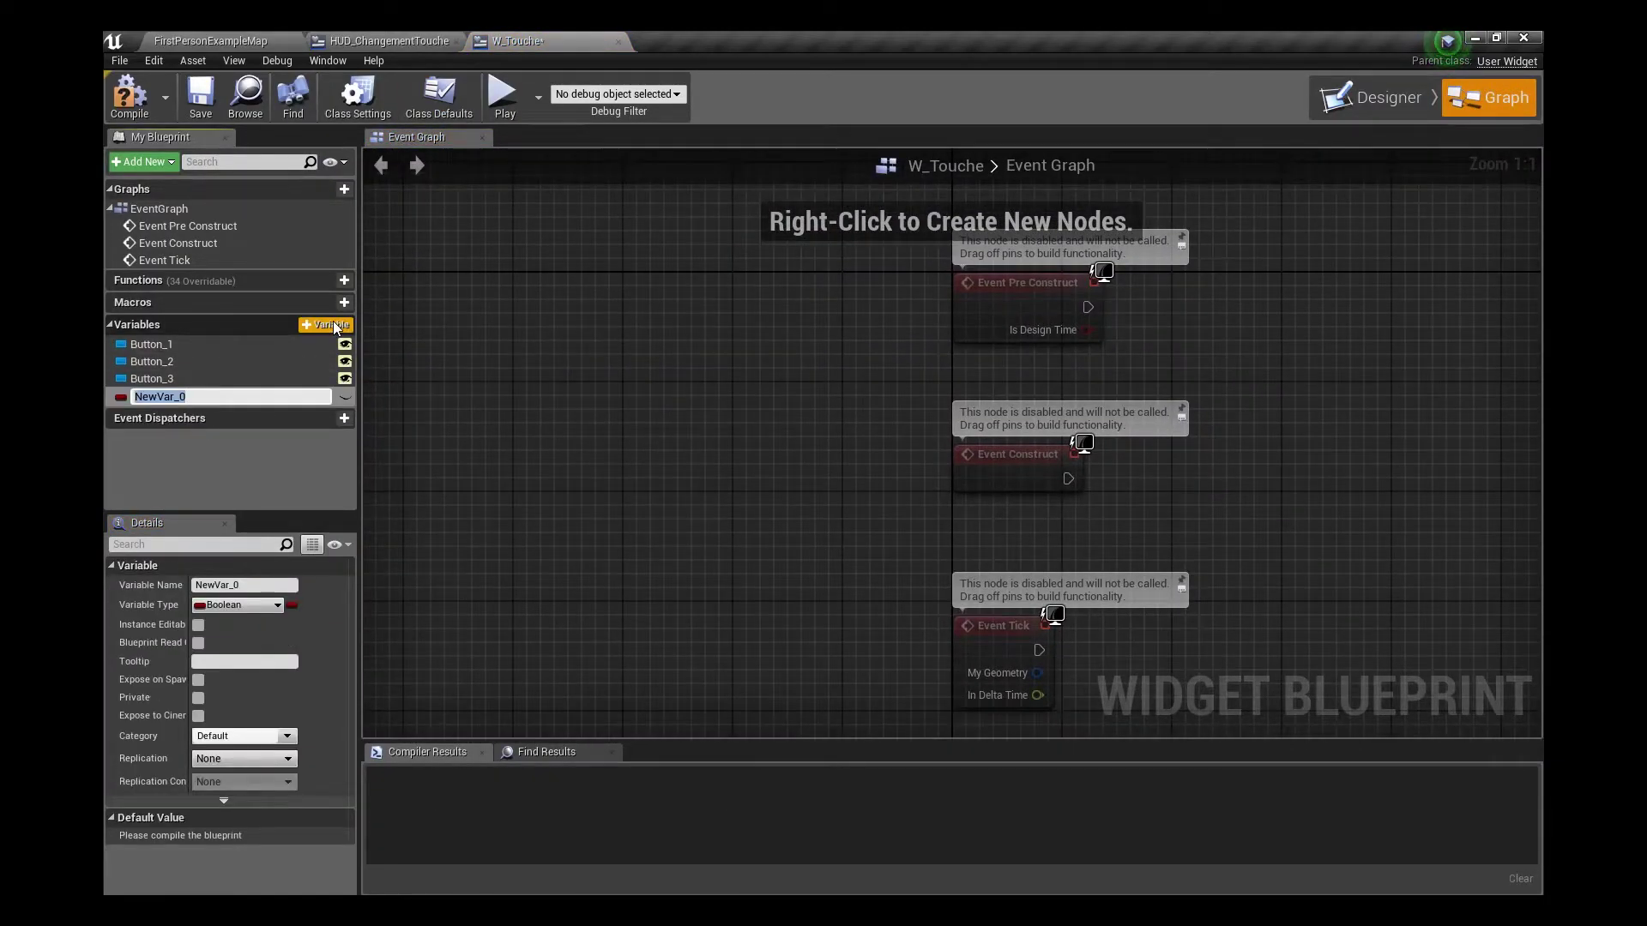
type("Actio")
type("n")
key("Return")
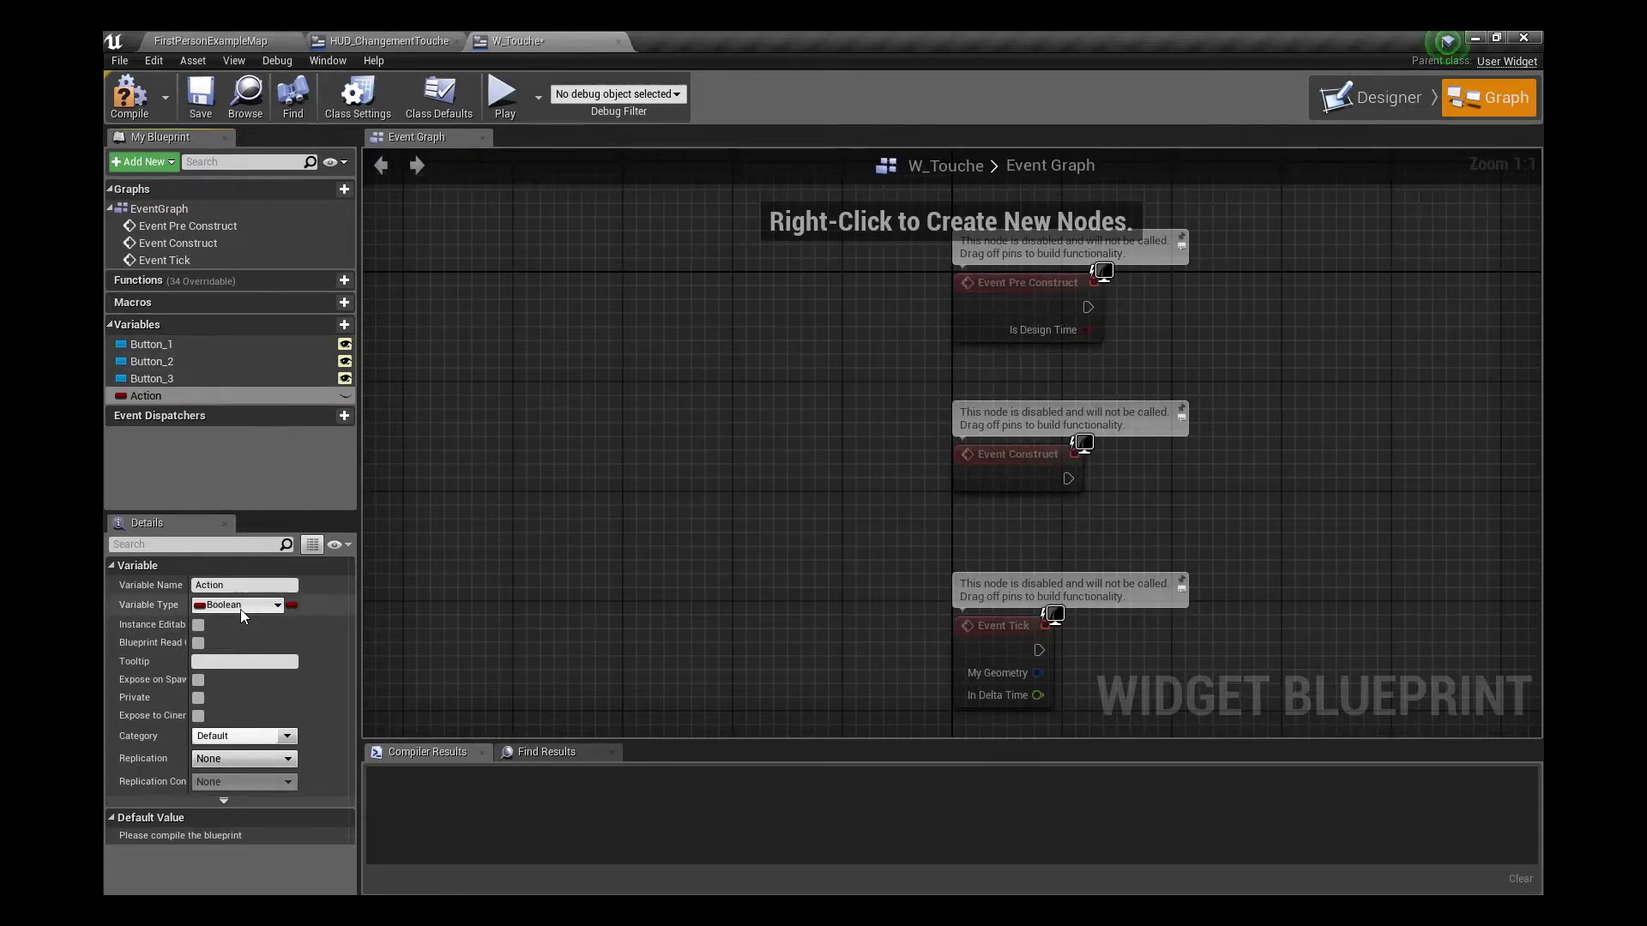
left_click(240, 609)
type("Victory")
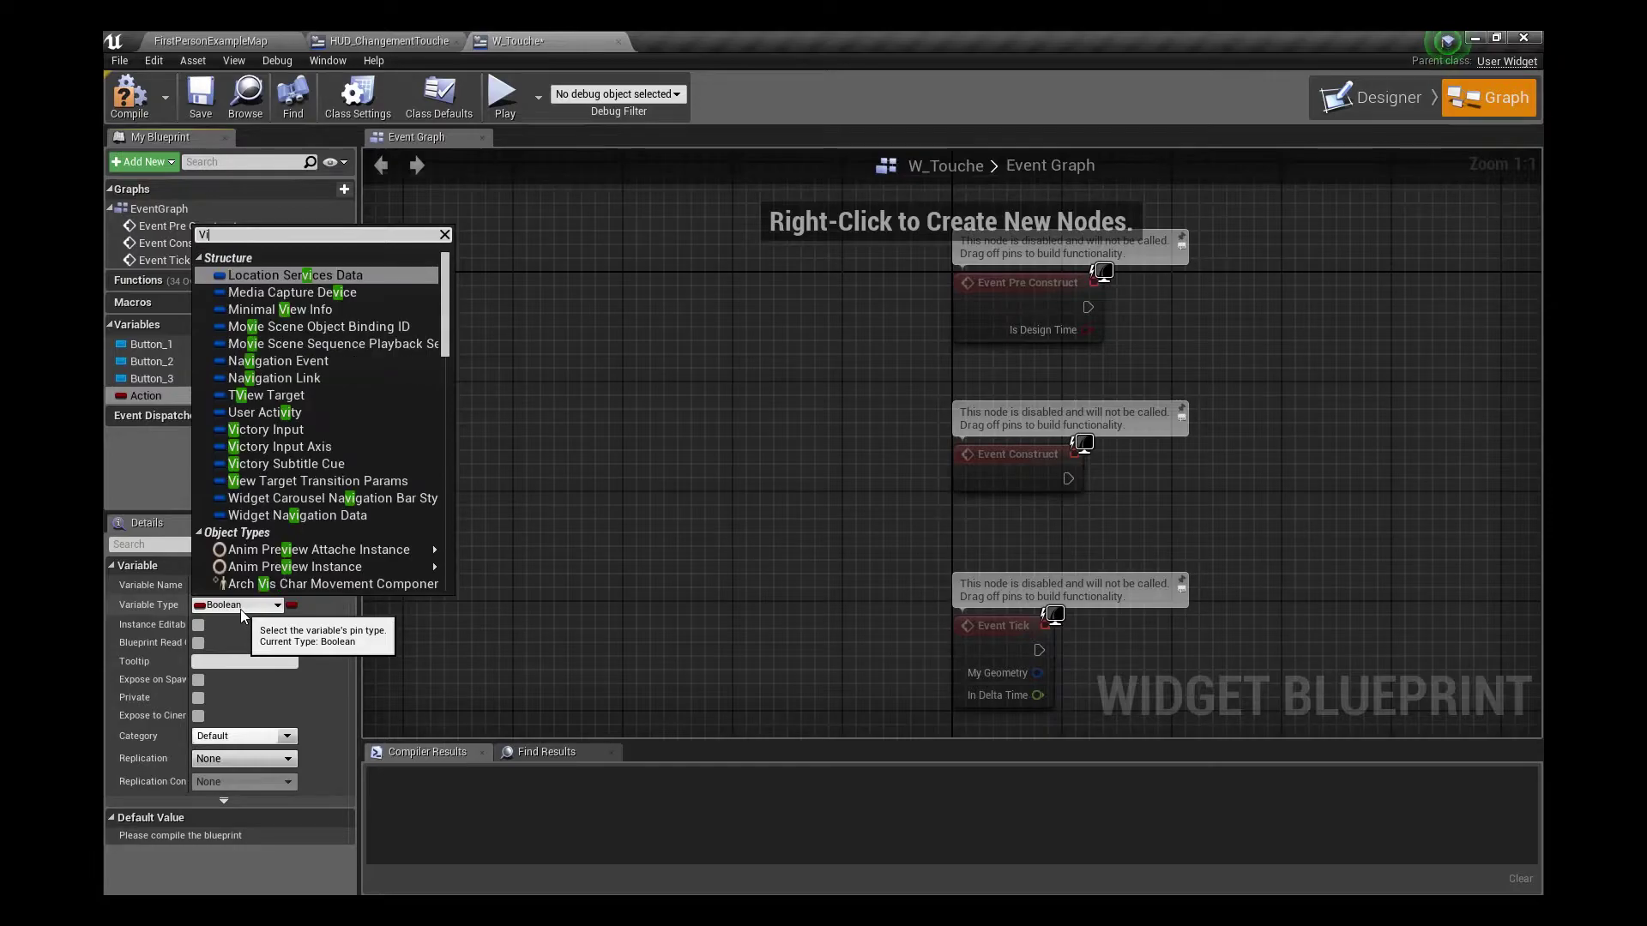
key("Return")
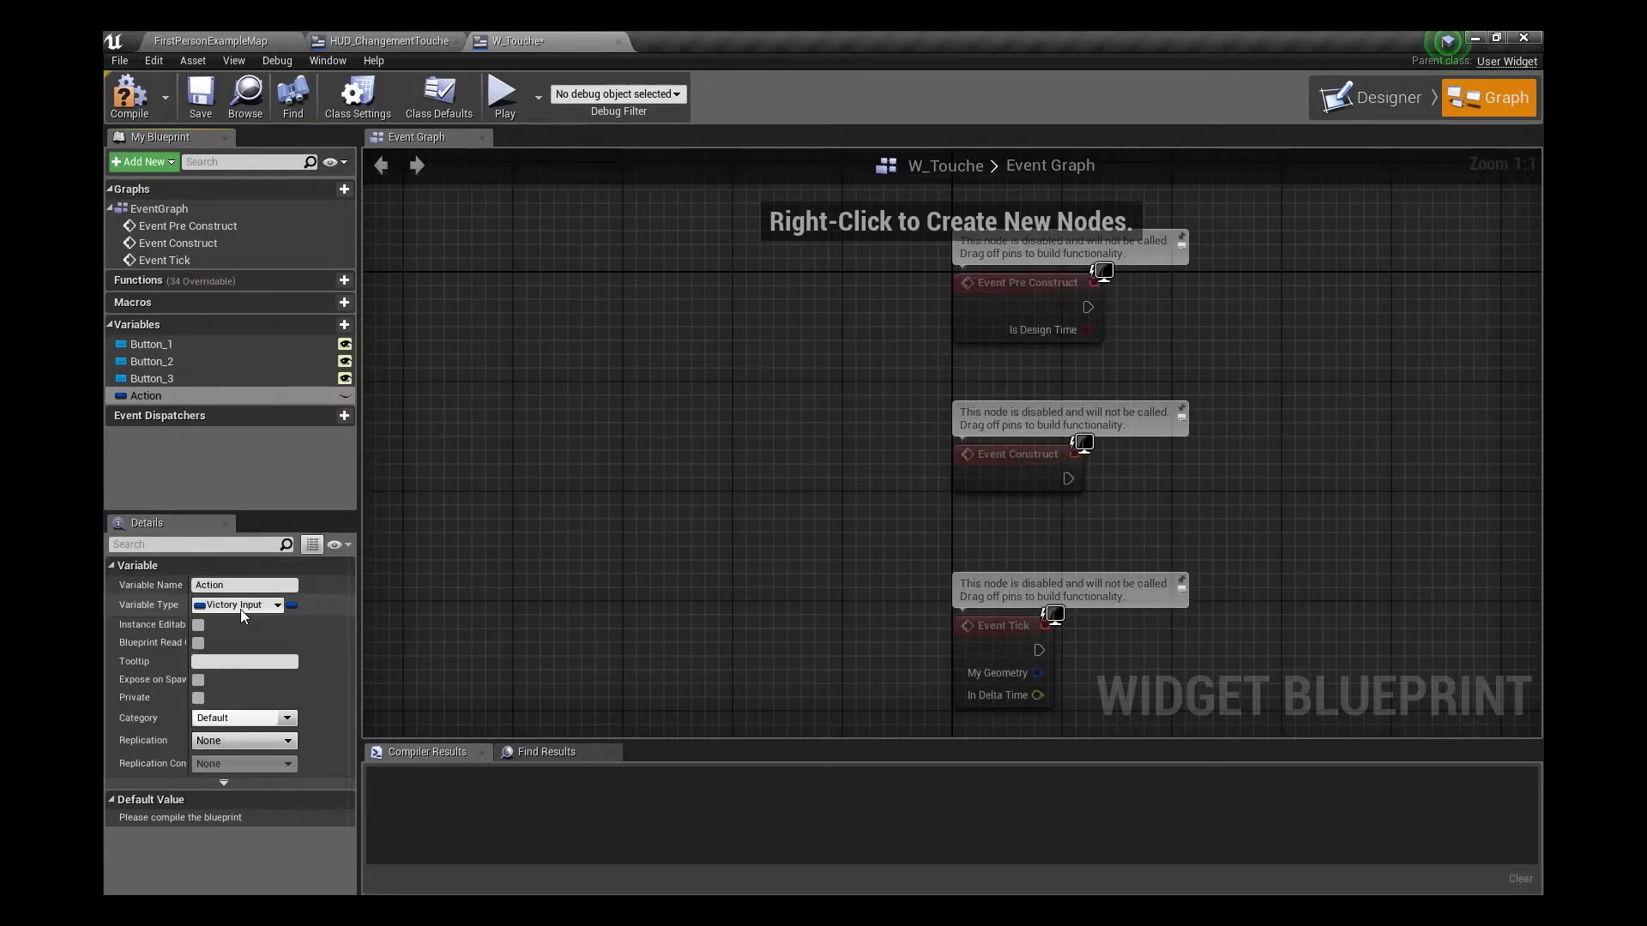
left_click(198, 680)
left_click(198, 624)
Compile and save W_Touche, then set the HUD's Create Widget class to W_Touche
left_click(130, 96)
left_click(200, 96)
left_click(389, 41)
left_click(834, 308)
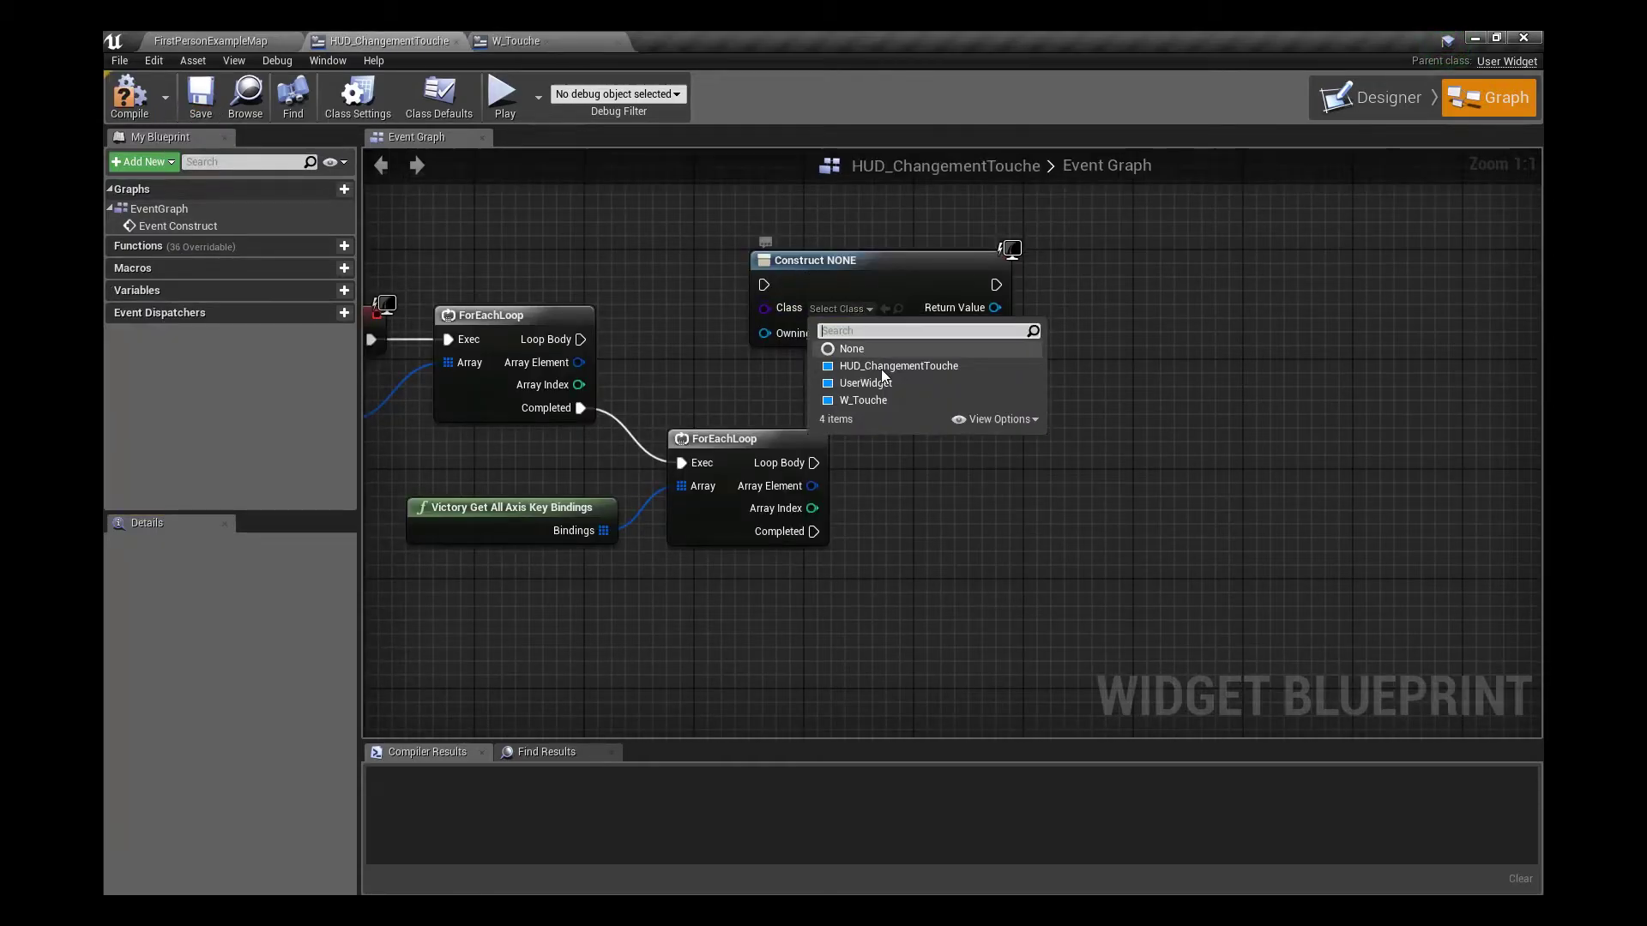
left_click(866, 414)
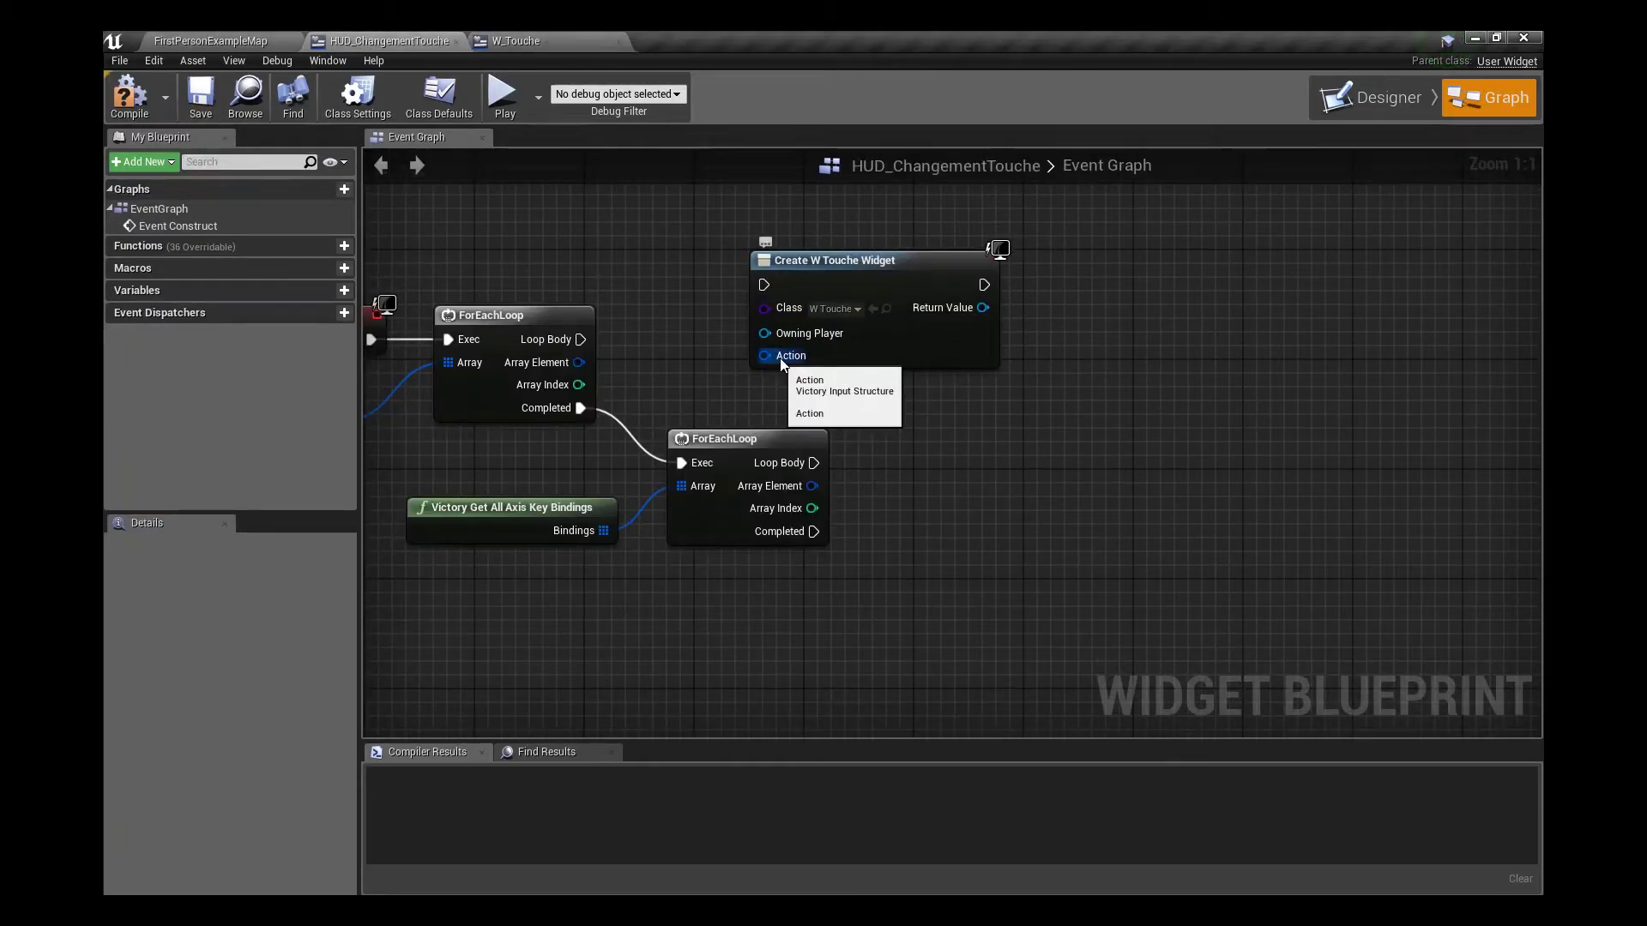
Review the Create W Touche Widget node and loops in the HUD graph, then return to W_Touche
right_click_drag(472, 354, 600, 429)
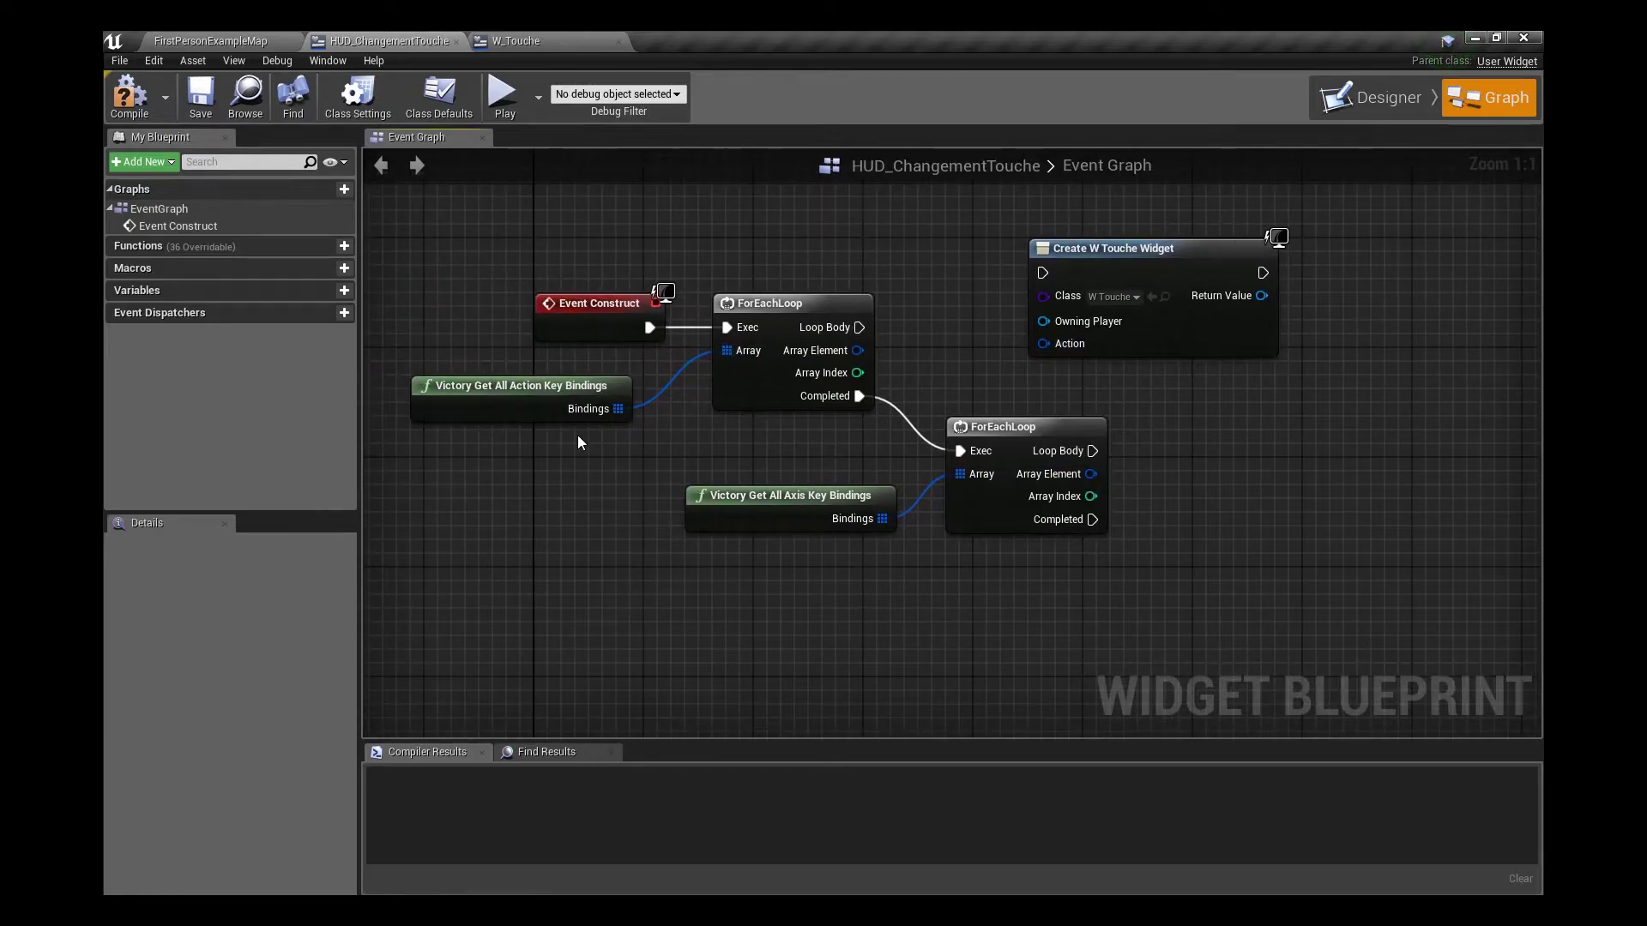
right_click_drag(756, 387, 535, 289)
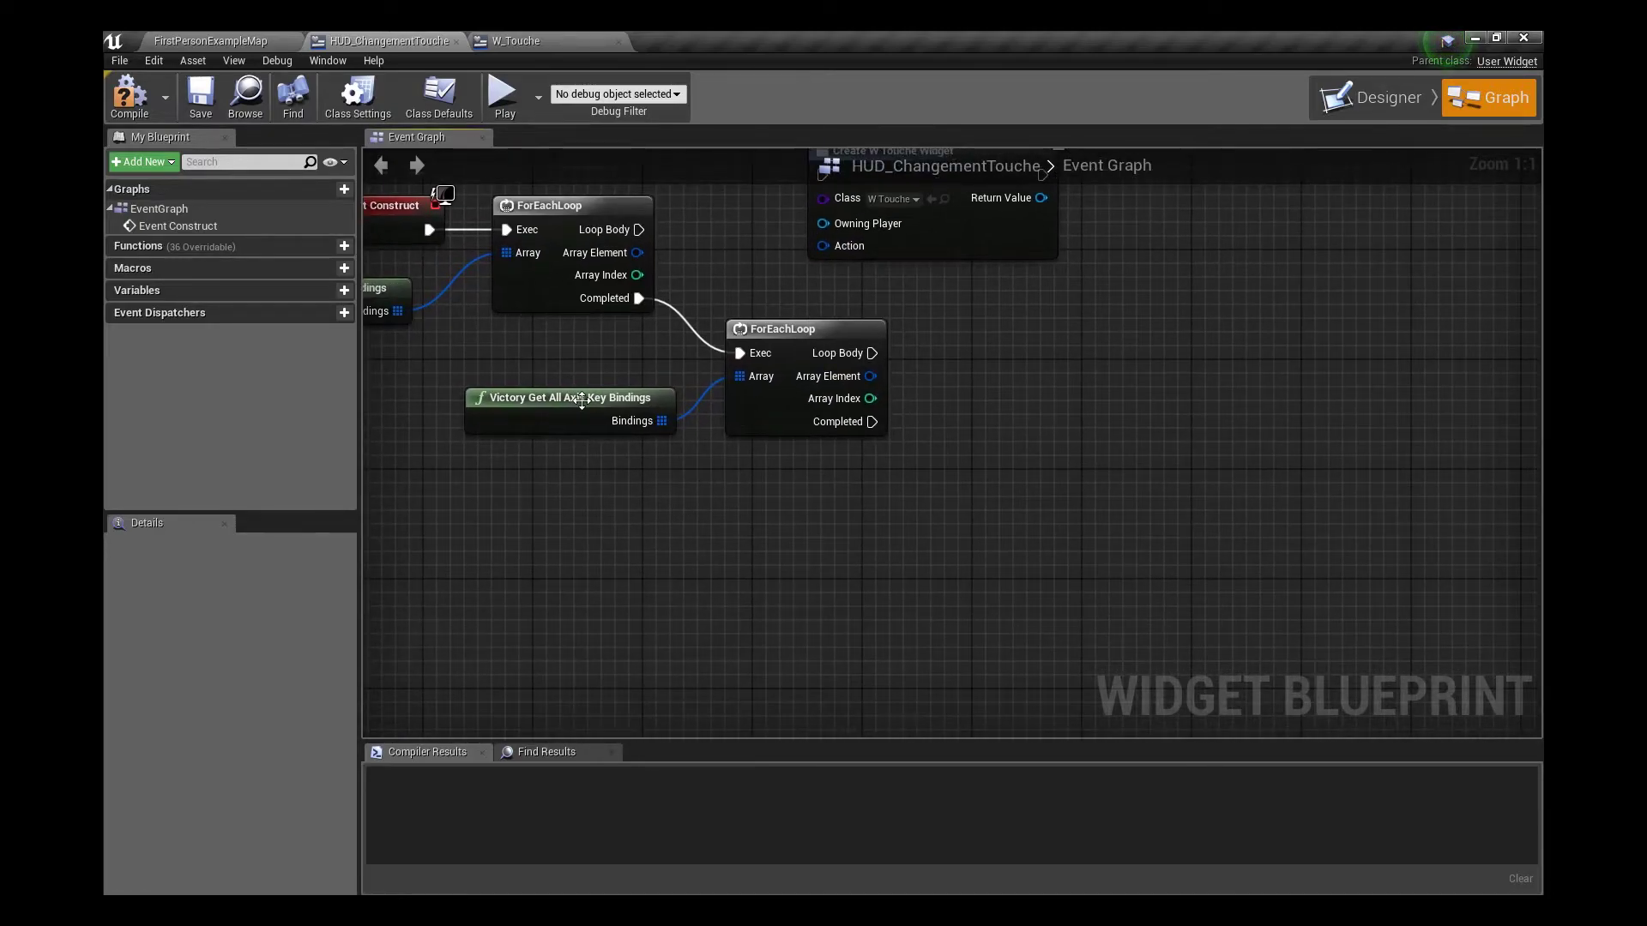
mouse_move(869, 377)
right_click_drag(780, 262, 618, 383)
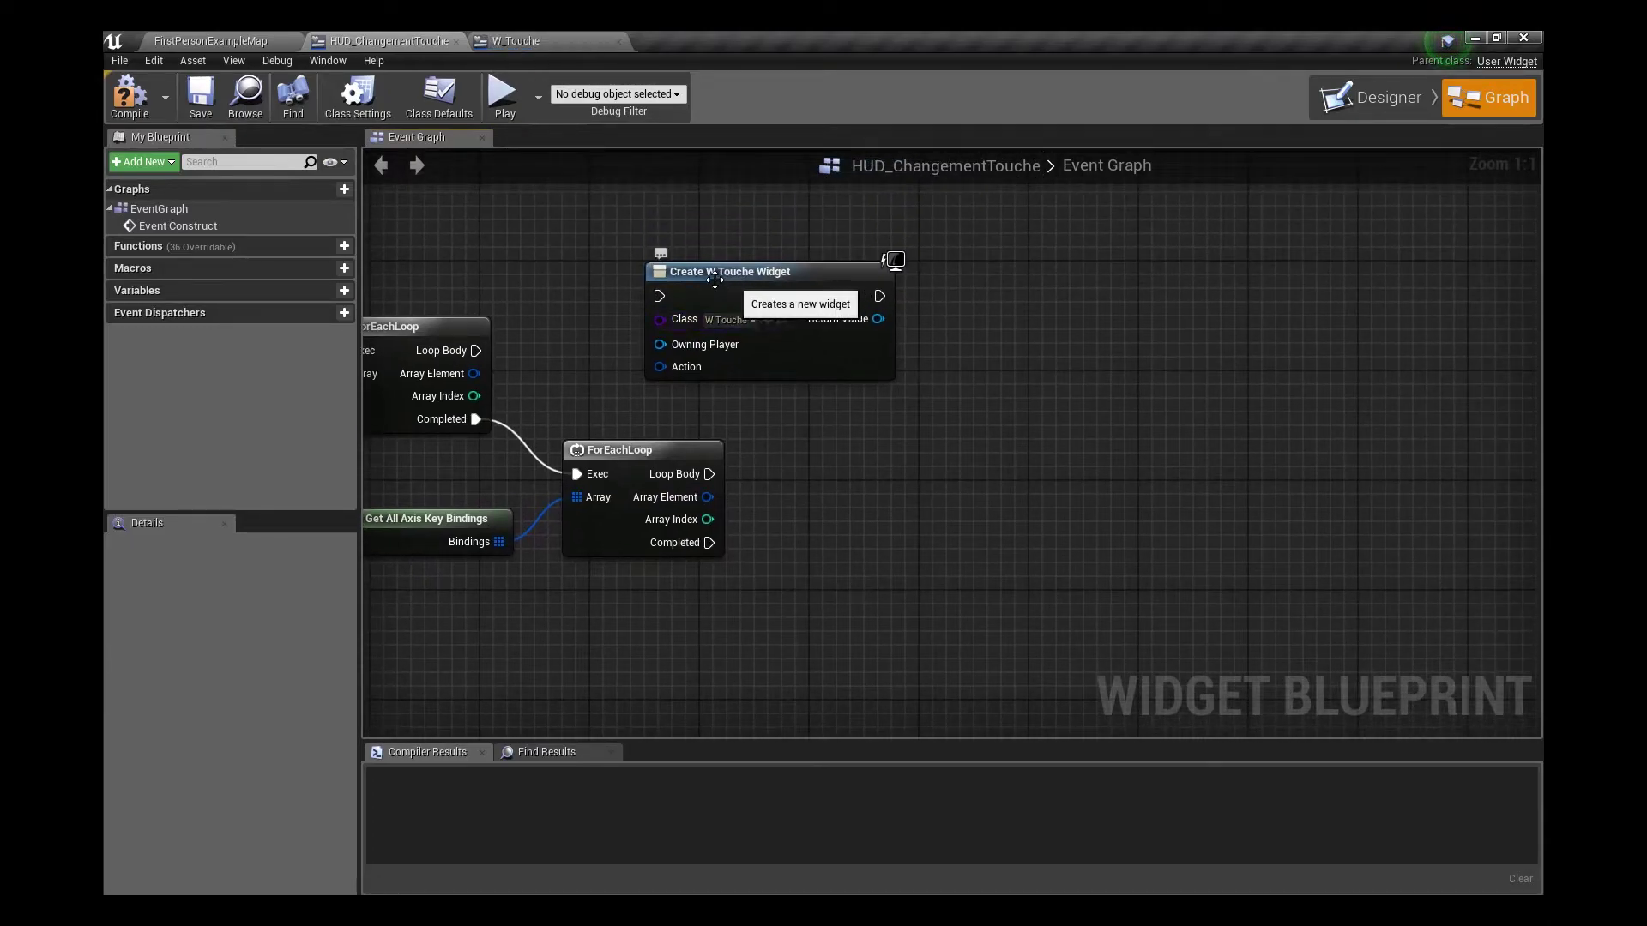
left_click(527, 40)
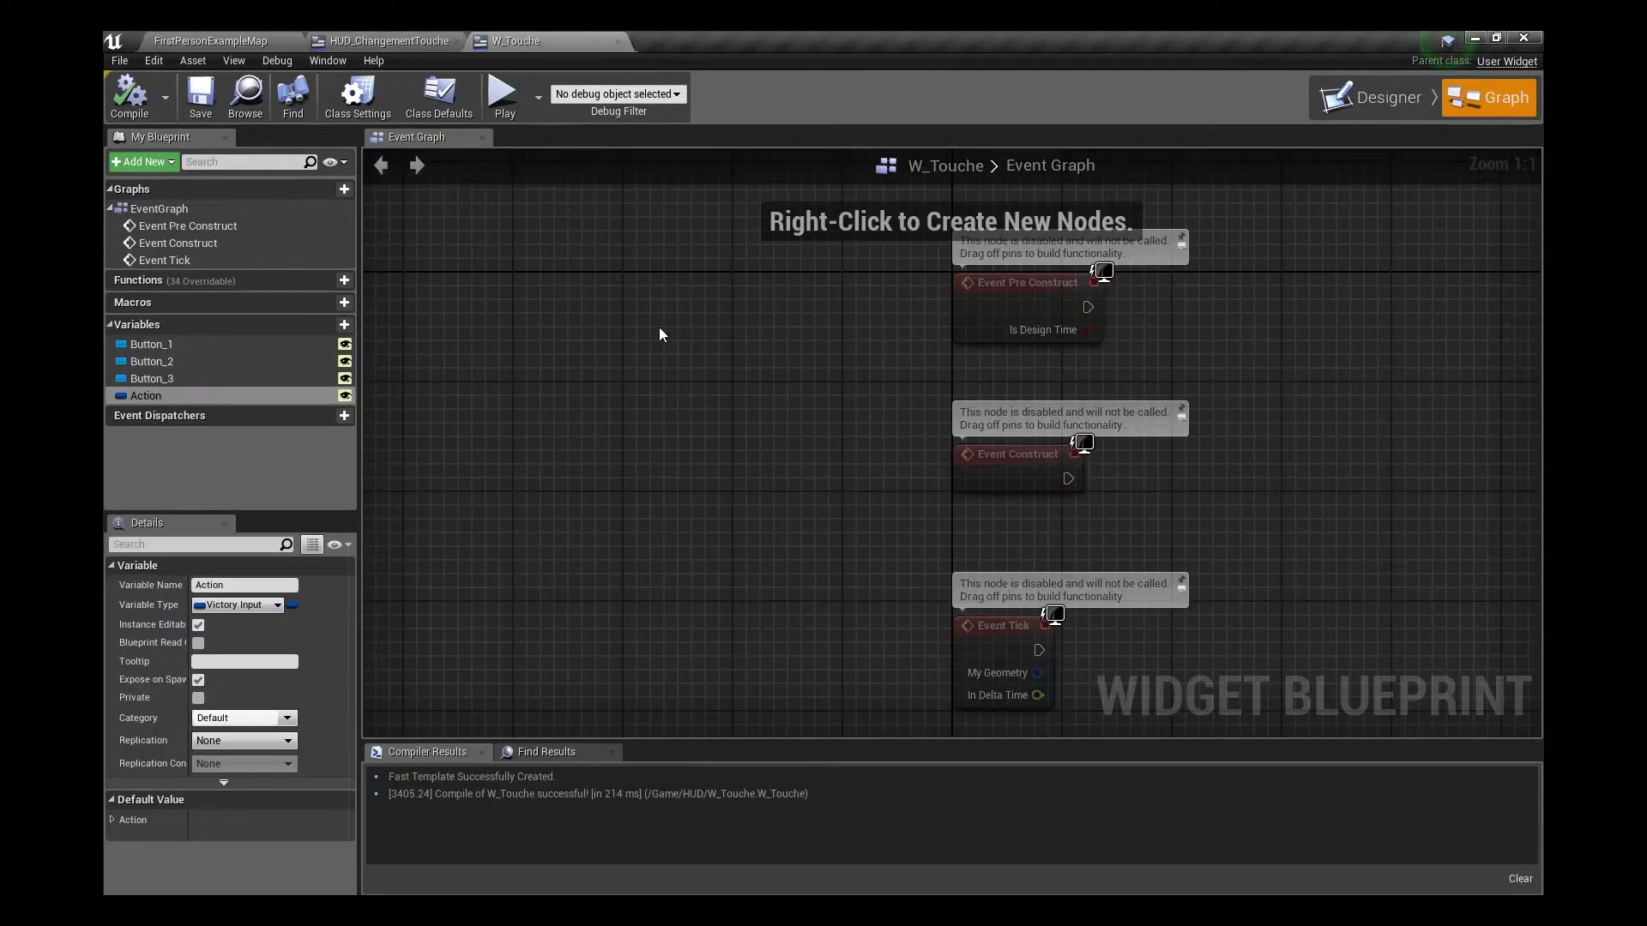
Add an instance-editable Axis variable of type Victory Input Axis to W_Touche
left_click(329, 324)
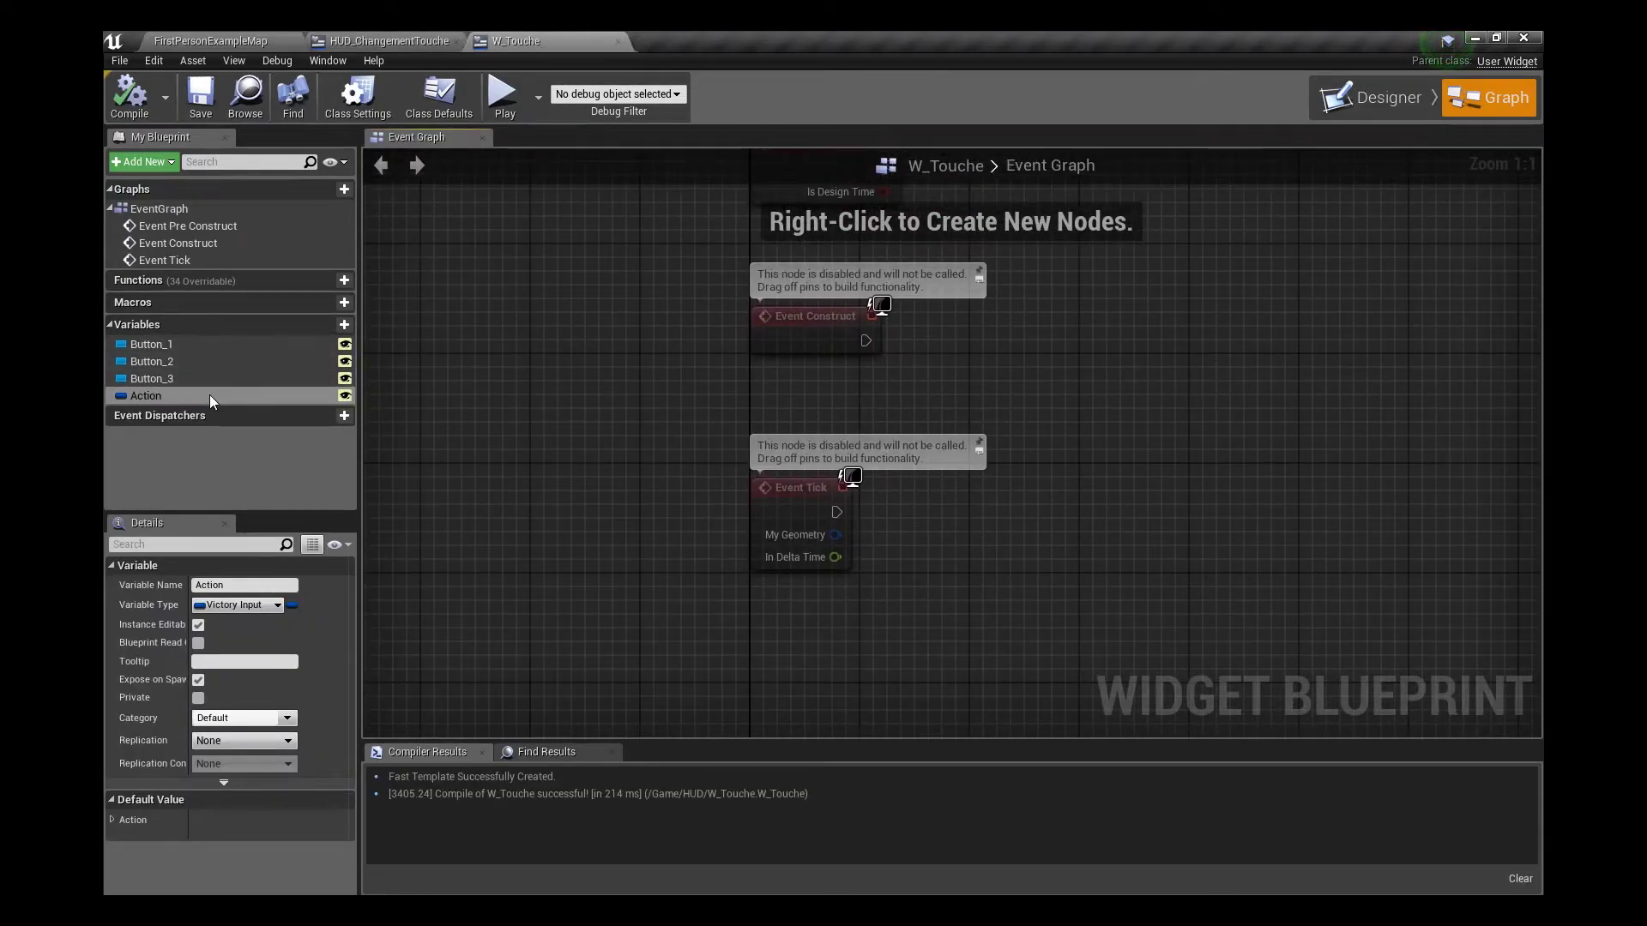
type("Axis")
key("Return")
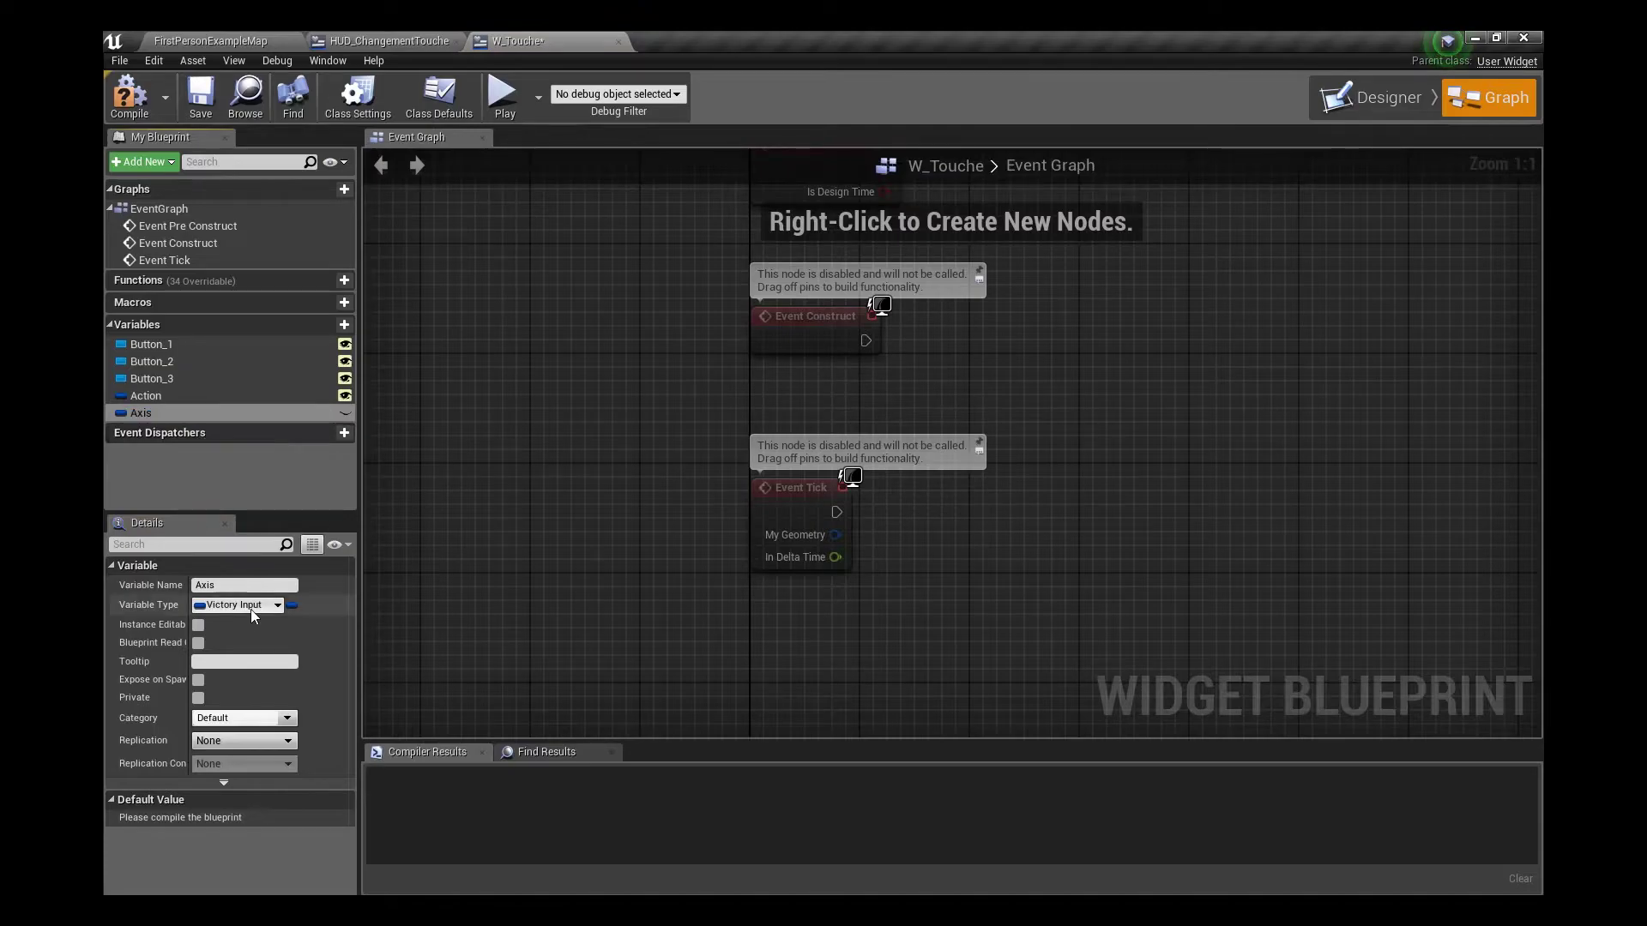
left_click(250, 606)
type("Visctory")
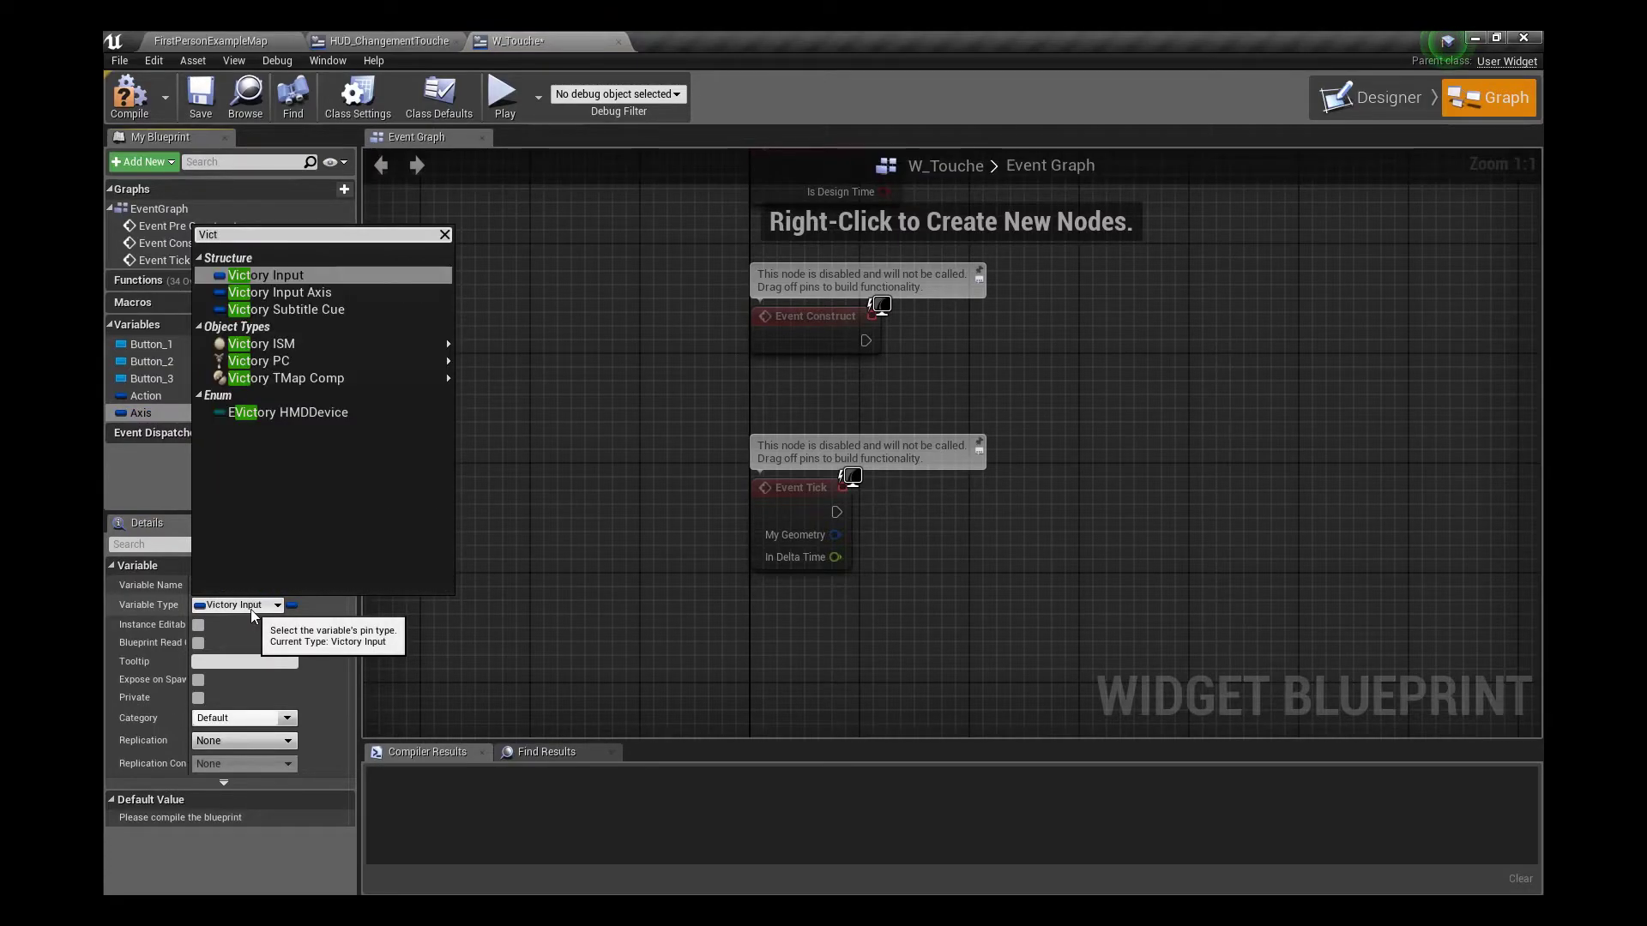
left_click(338, 292)
left_click(199, 624)
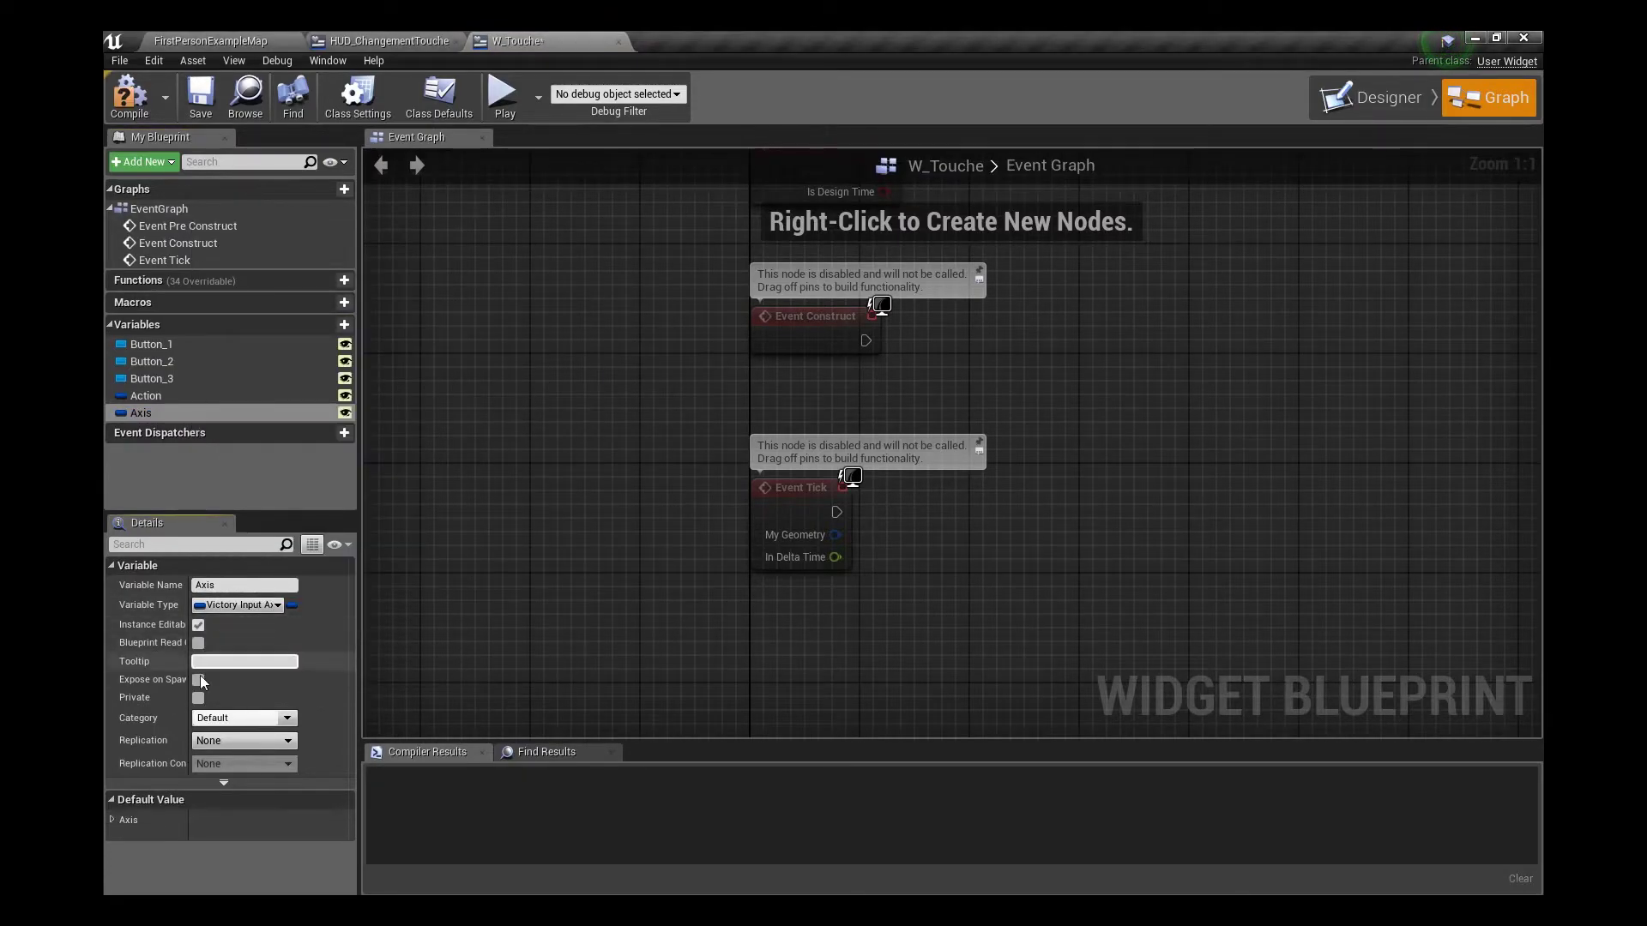
left_click(324, 330)
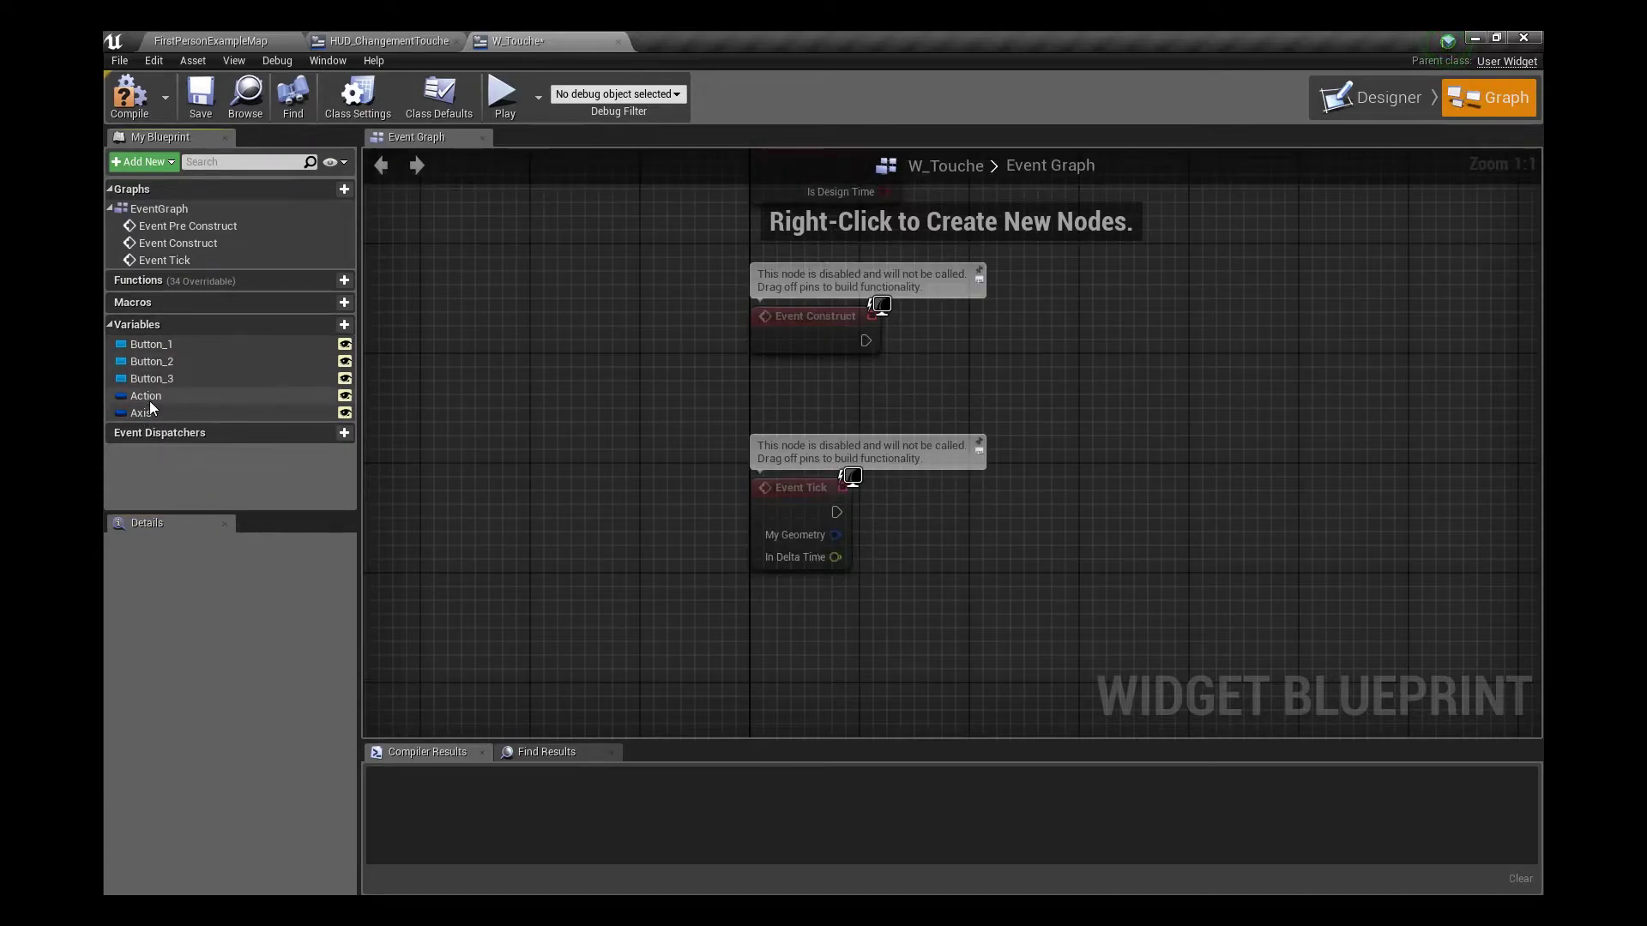
Add a Boolean TypeAxis variable, instance editable and exposed on spawn, then compile and save
left_click(329, 327)
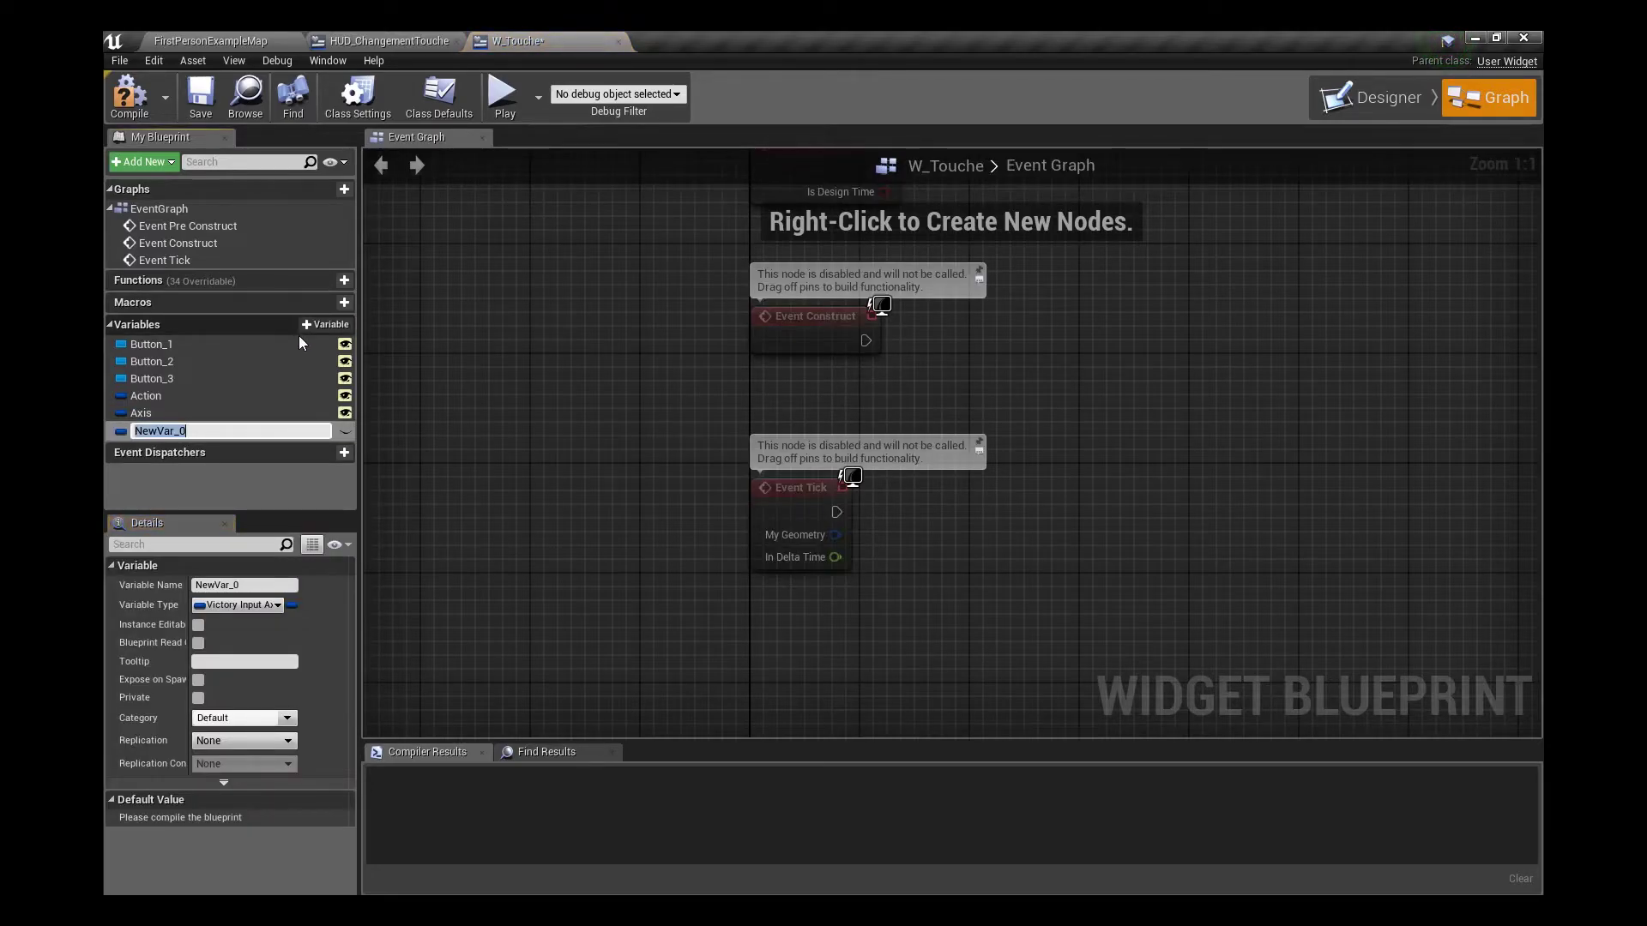
type("TypeAxis")
key("Return")
left_click(222, 605)
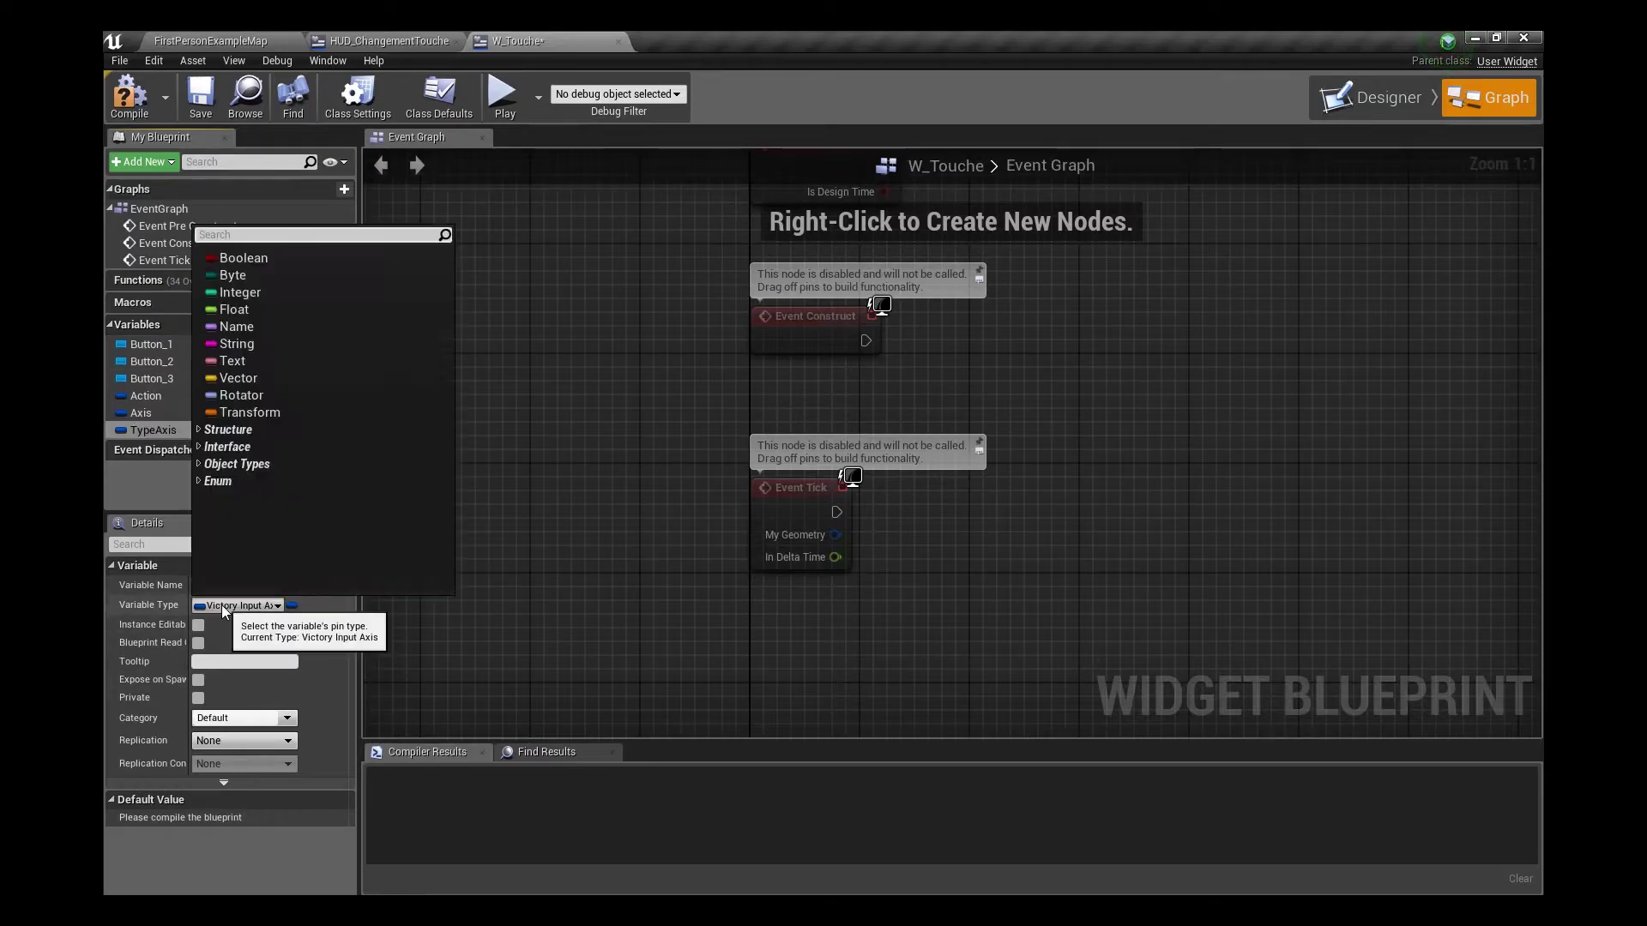
left_click(245, 260)
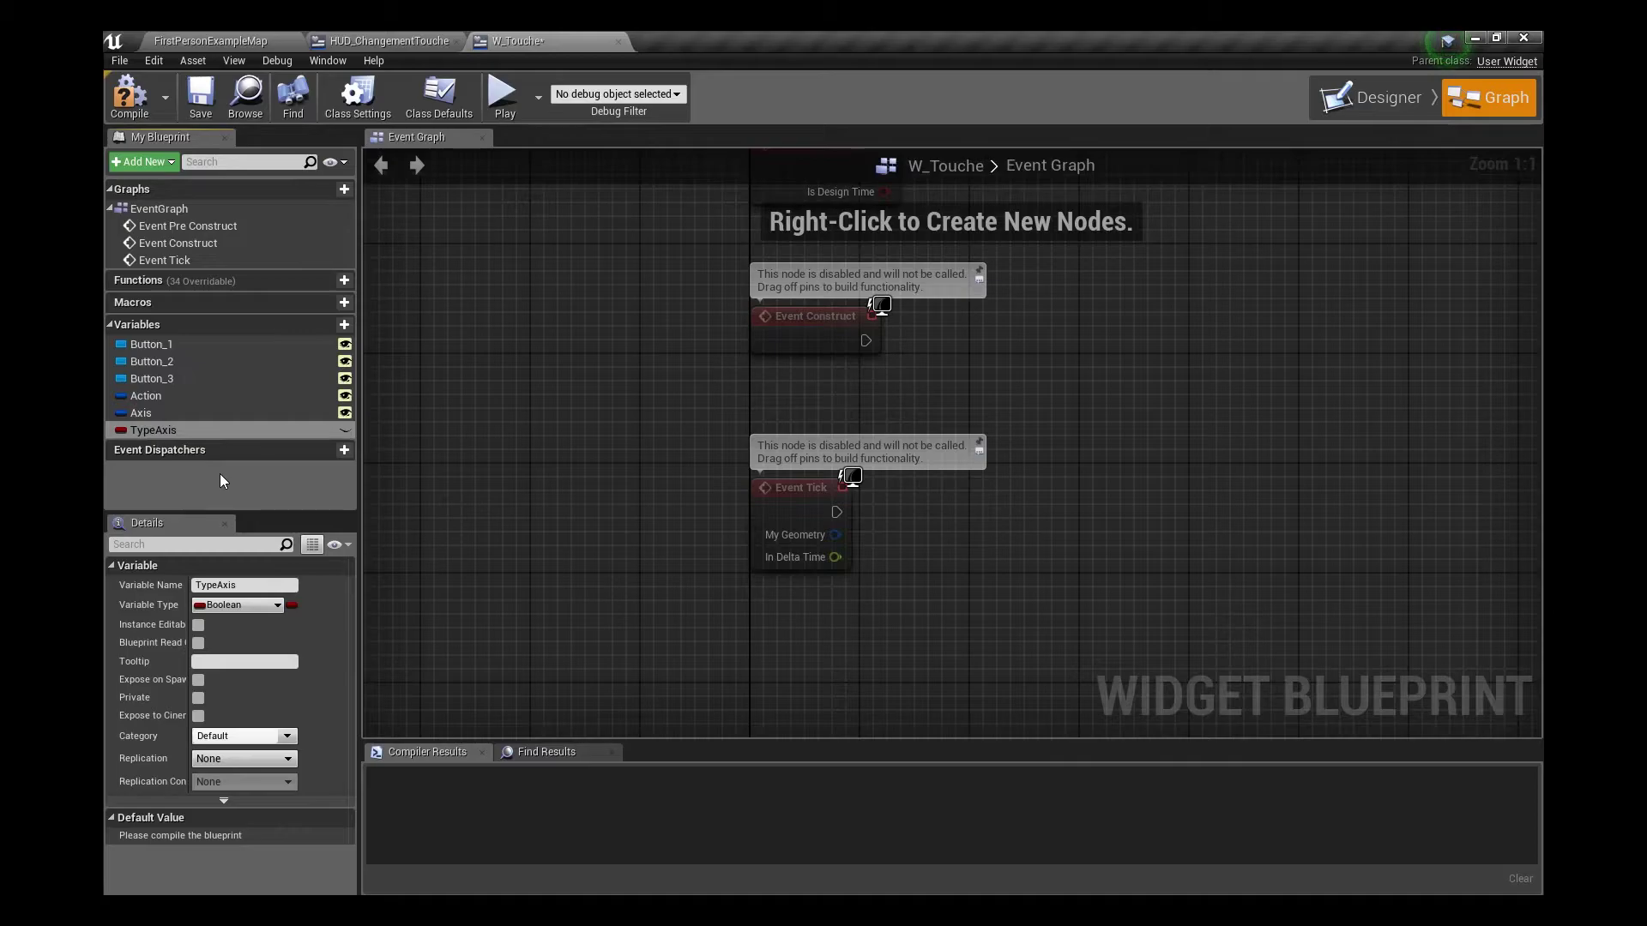
left_click(198, 624)
left_click(198, 680)
left_click(128, 95)
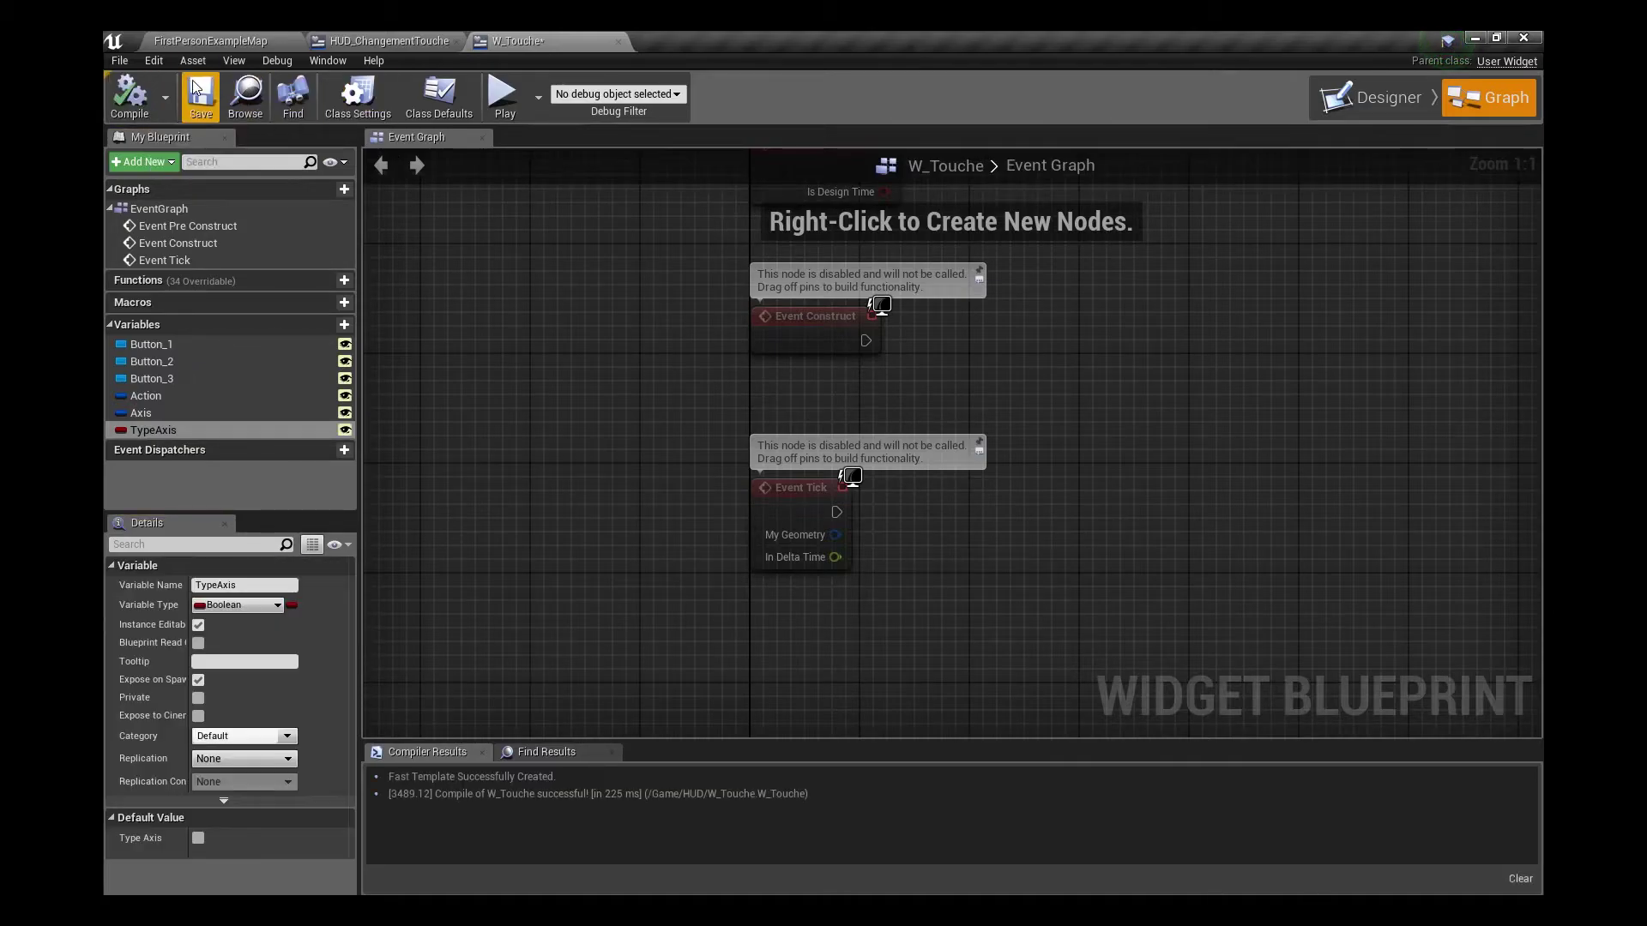
left_click(199, 94)
left_click(389, 40)
left_click(819, 281)
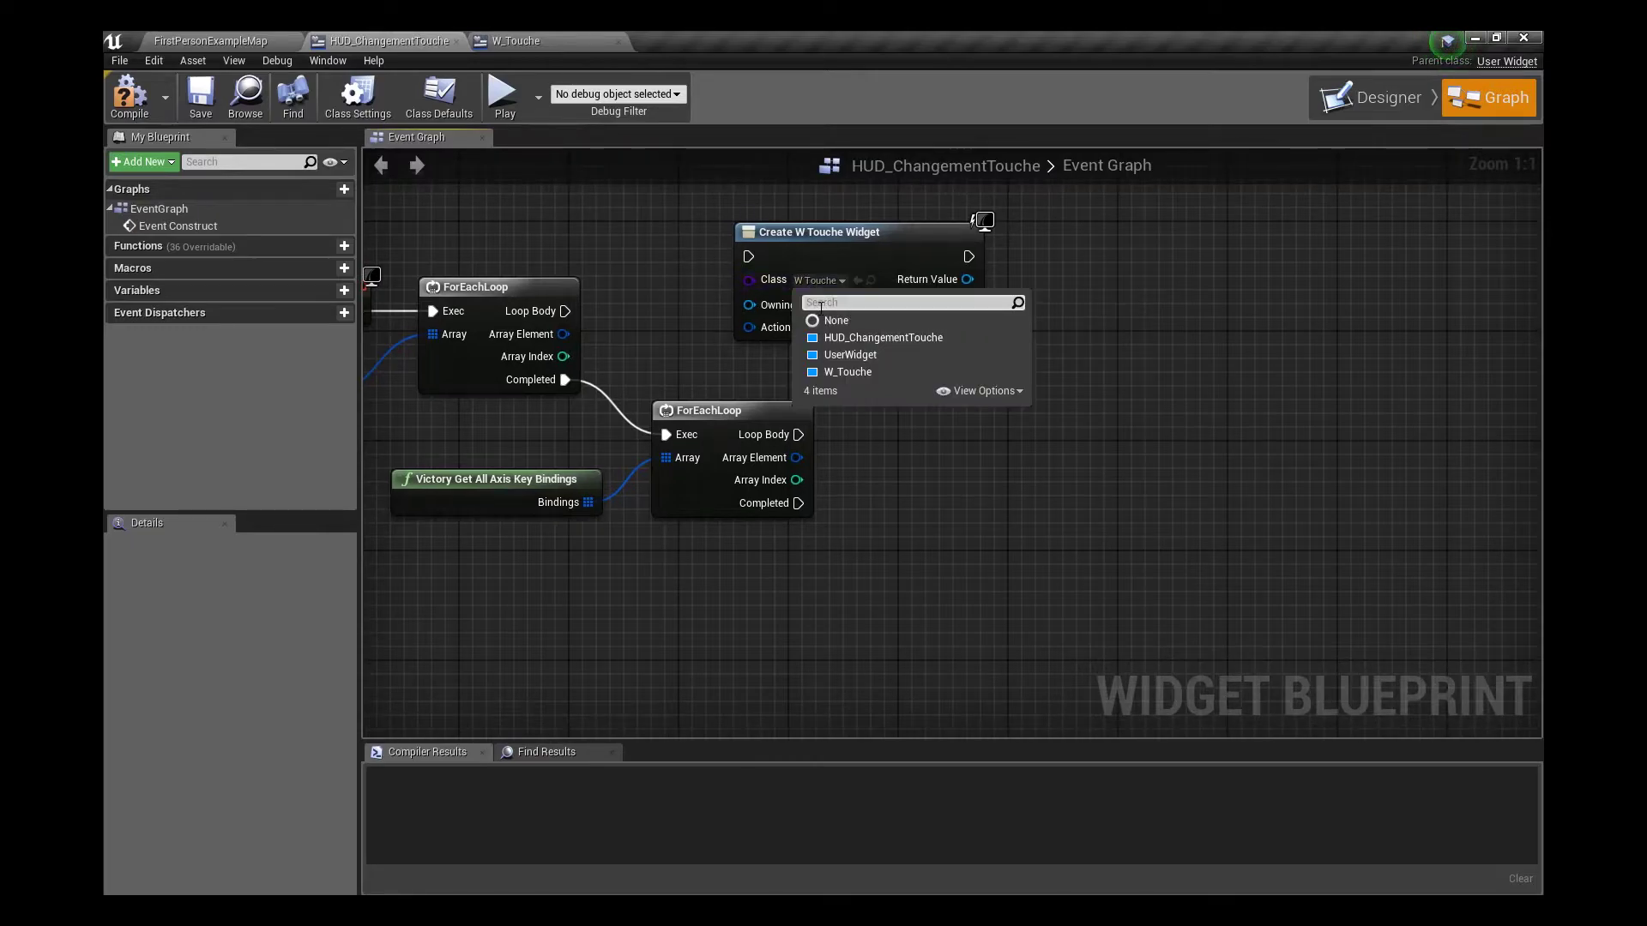
Set Create Widget to W_Touche and duplicate it for the axis loop, feeding Axis with Type Axis ticked
left_click(854, 375)
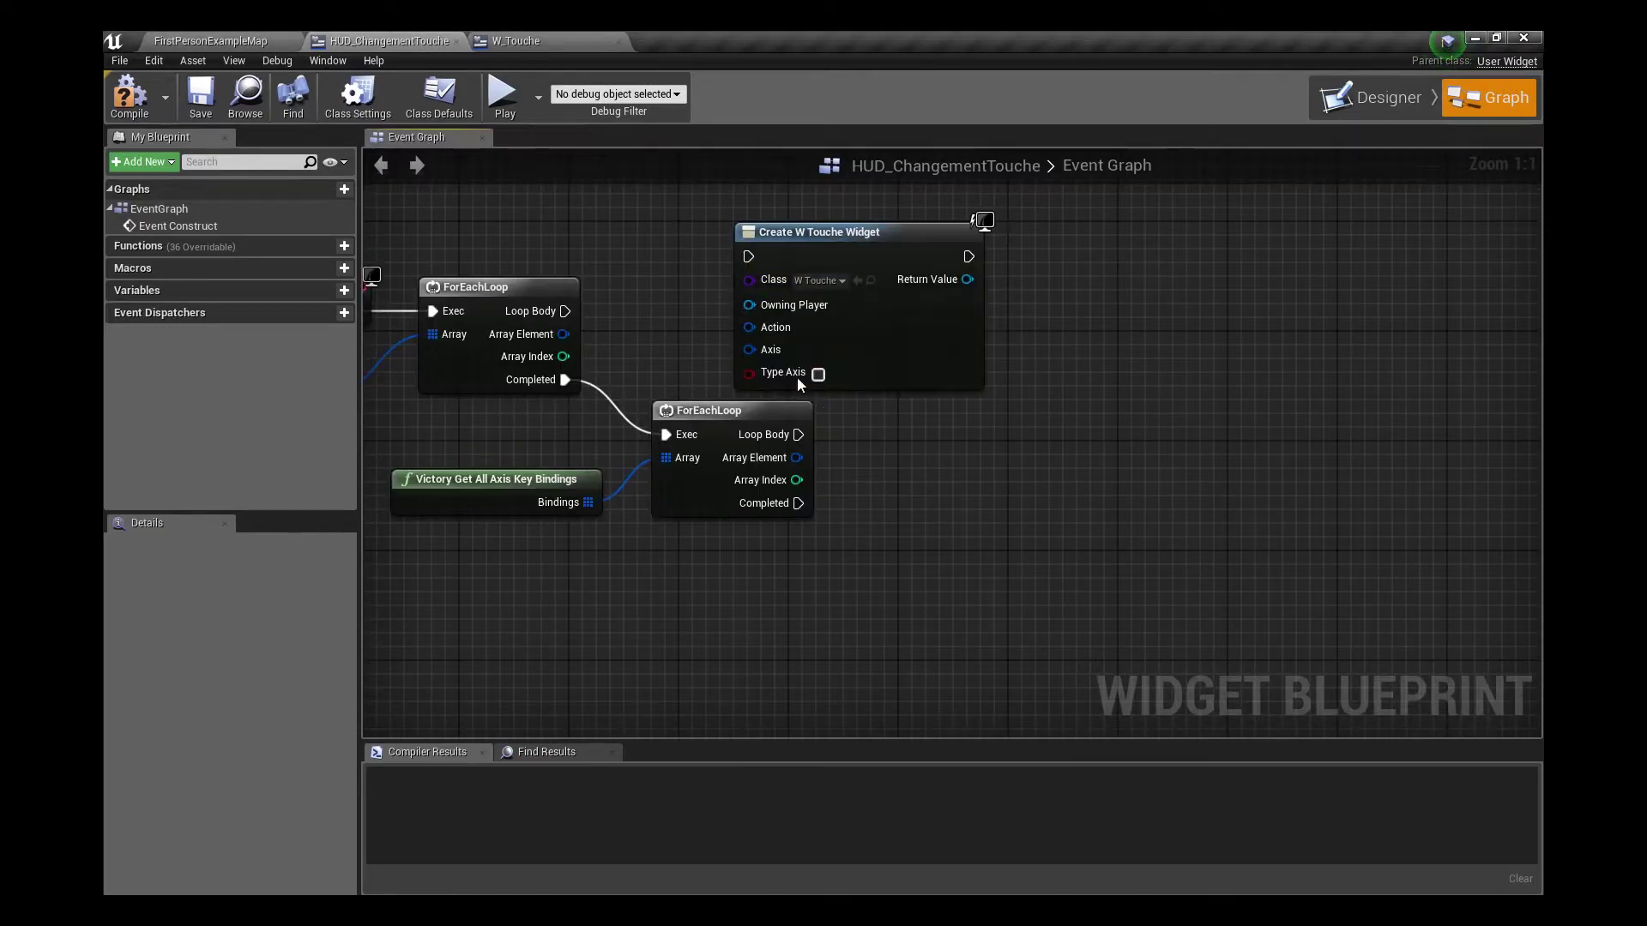
left_click_drag(794, 233, 797, 206)
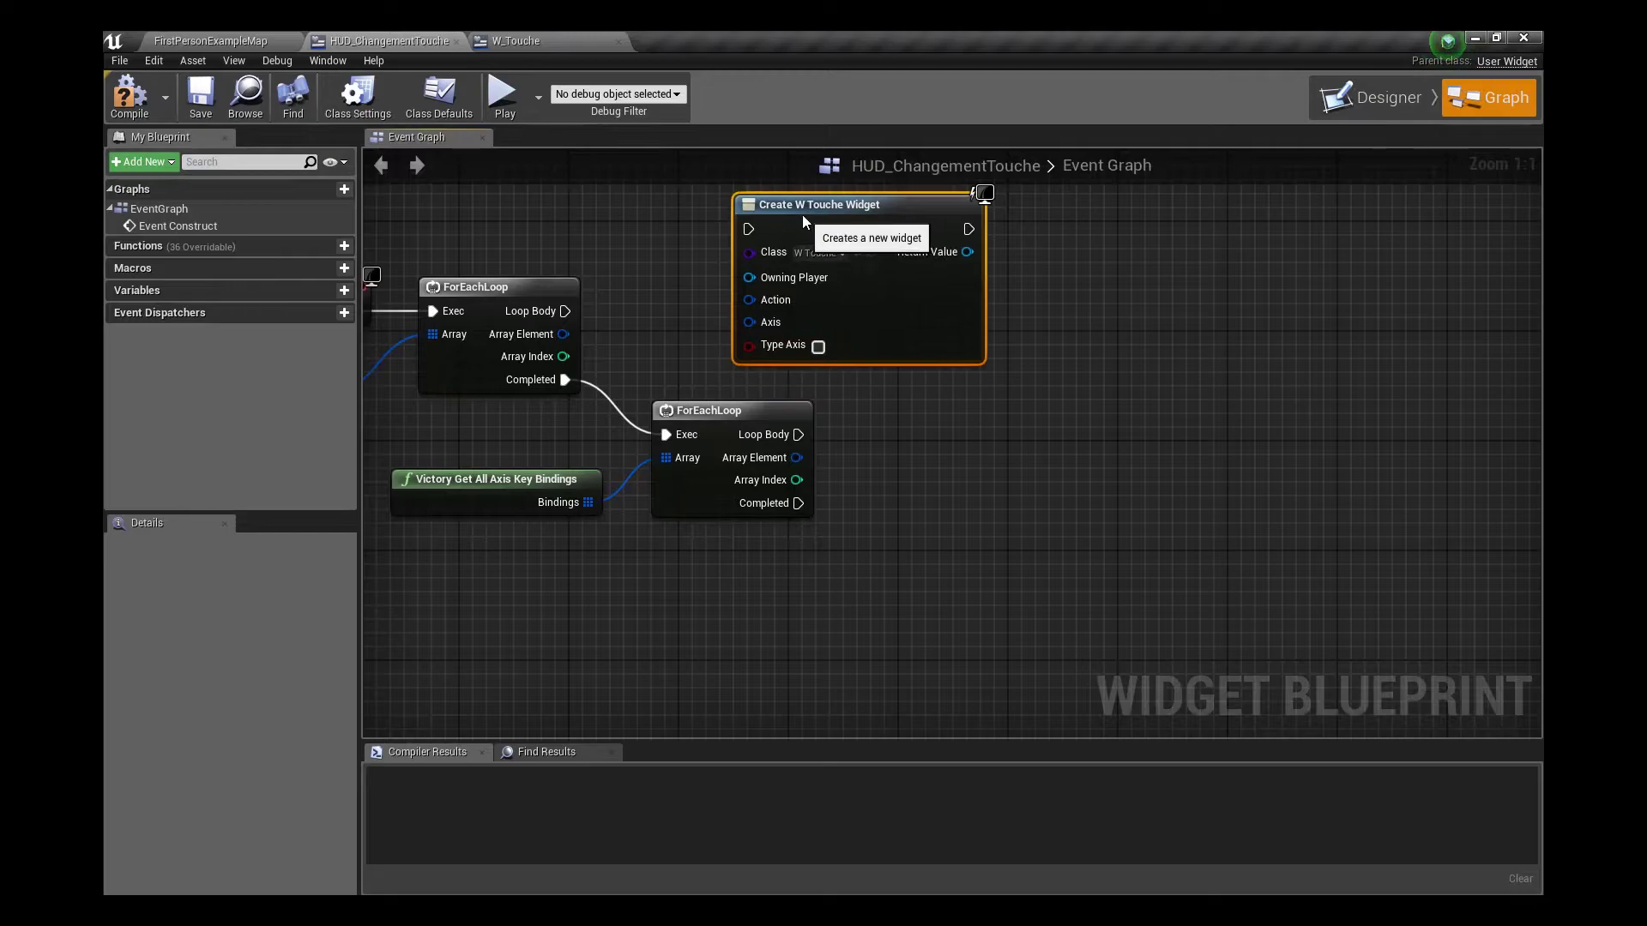
key("ctrl+c")
key("ctrl+v")
left_click_drag(999, 371, 1053, 452)
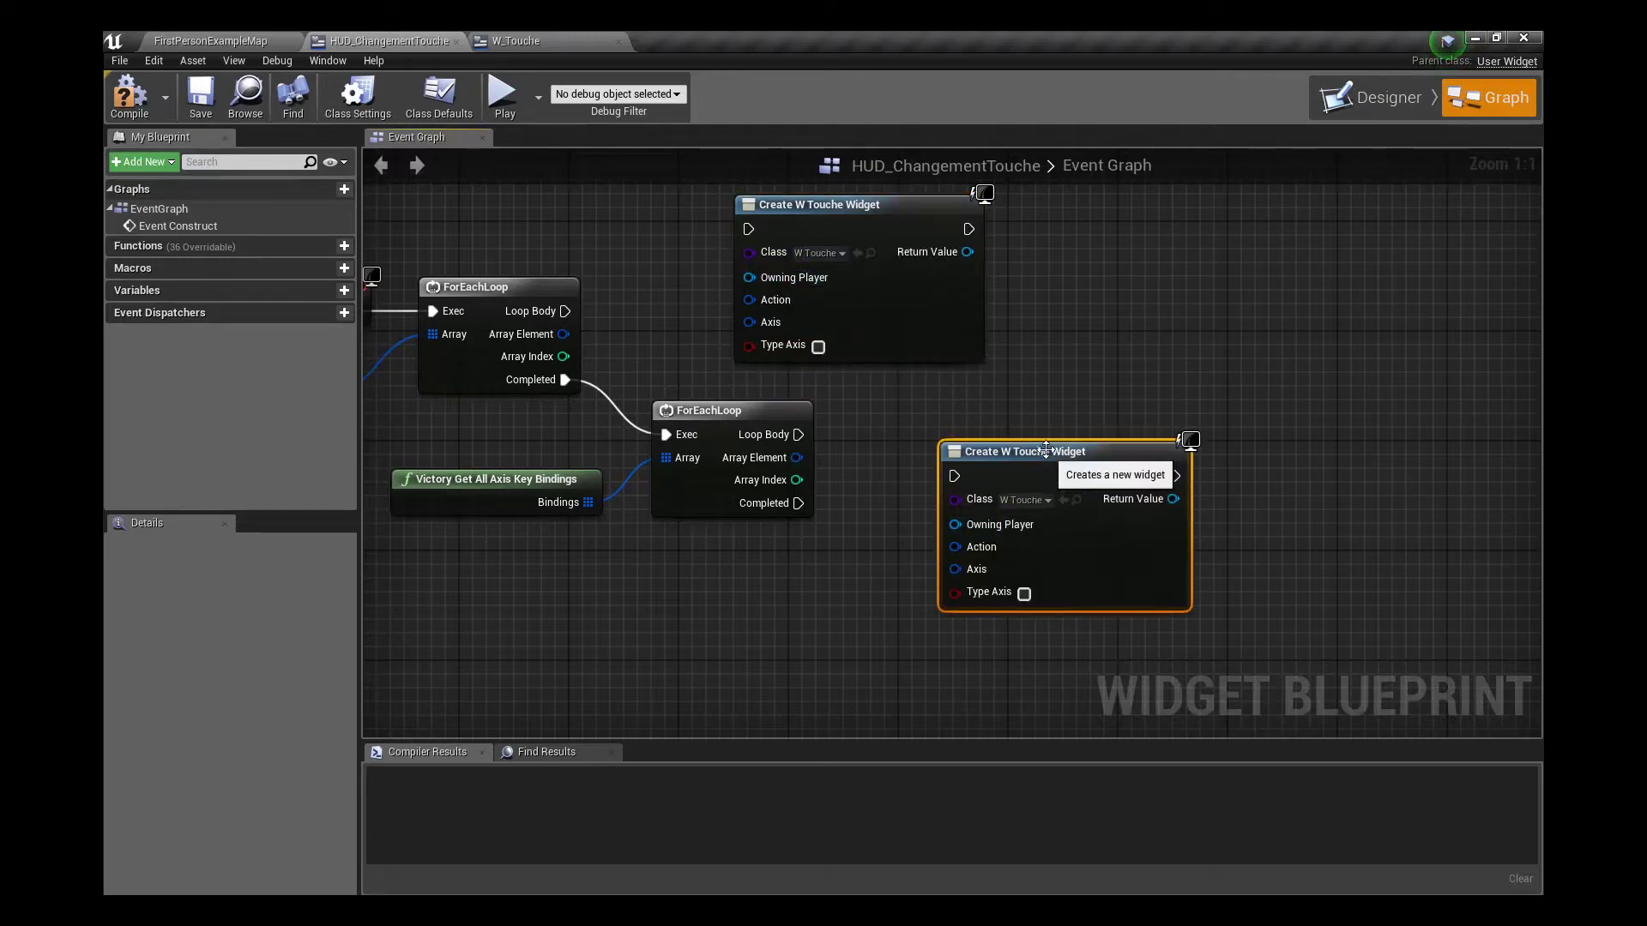
right_click_drag(892, 403, 765, 439)
right_click_drag(889, 511, 895, 387)
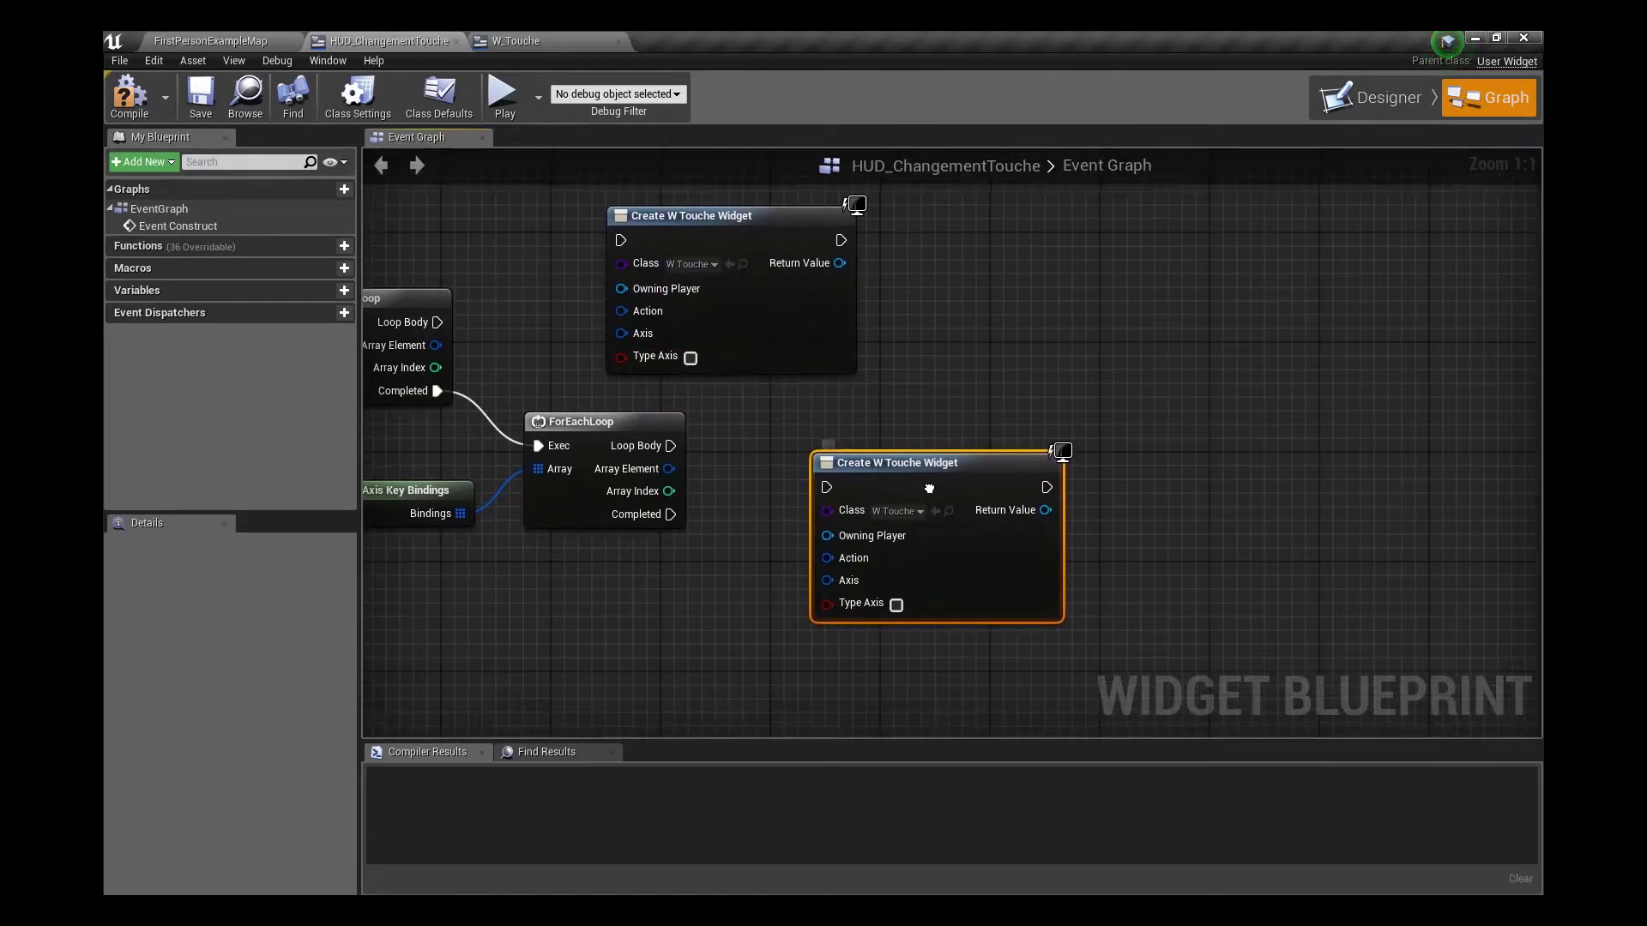
left_click_drag(679, 345, 837, 388)
left_click_drag(676, 368, 834, 480)
left_click(903, 505)
Wire the action loop's body and element into the first node's Action input, then compile
right_click_drag(442, 245, 541, 442)
left_click_drag(541, 442, 672, 430)
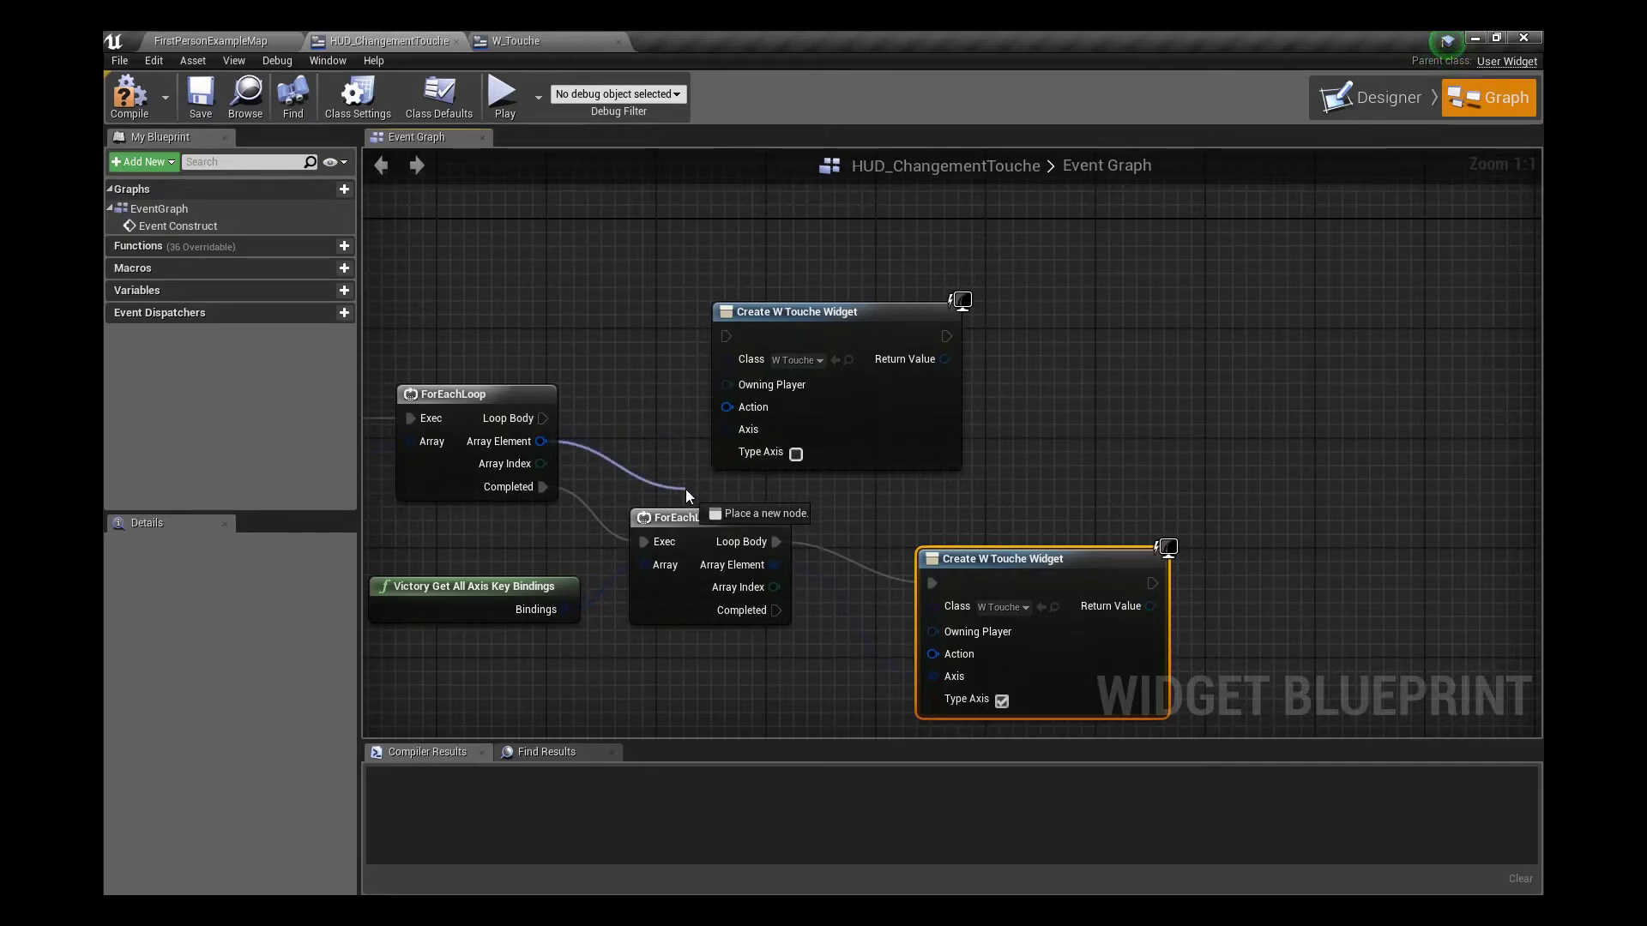
mouse_move(672, 433)
left_mouse_down()
mouse_move(735, 425)
mouse_move(707, 446)
left_mouse_up()
left_click(631, 405)
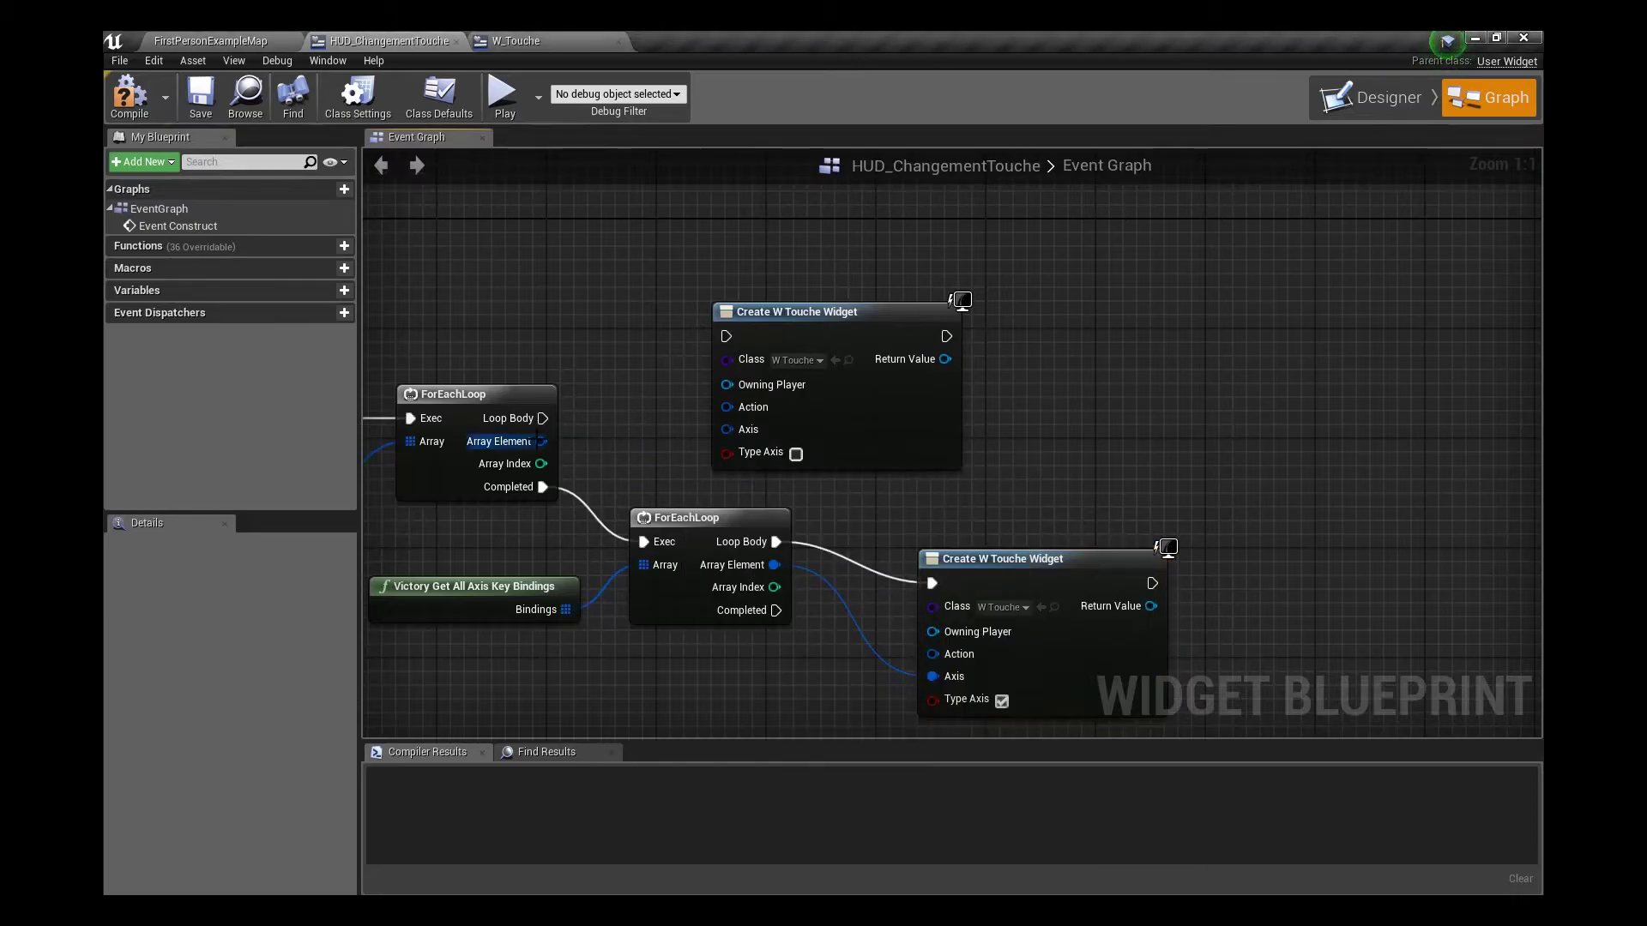
left_click_drag(541, 442, 727, 407)
right_click_drag(758, 462, 873, 528)
left_click_drag(659, 485, 841, 403)
mouse_move(737, 392)
right_mouse_down()
mouse_move(606, 290)
mouse_move(782, 266)
right_mouse_up()
key("F7")
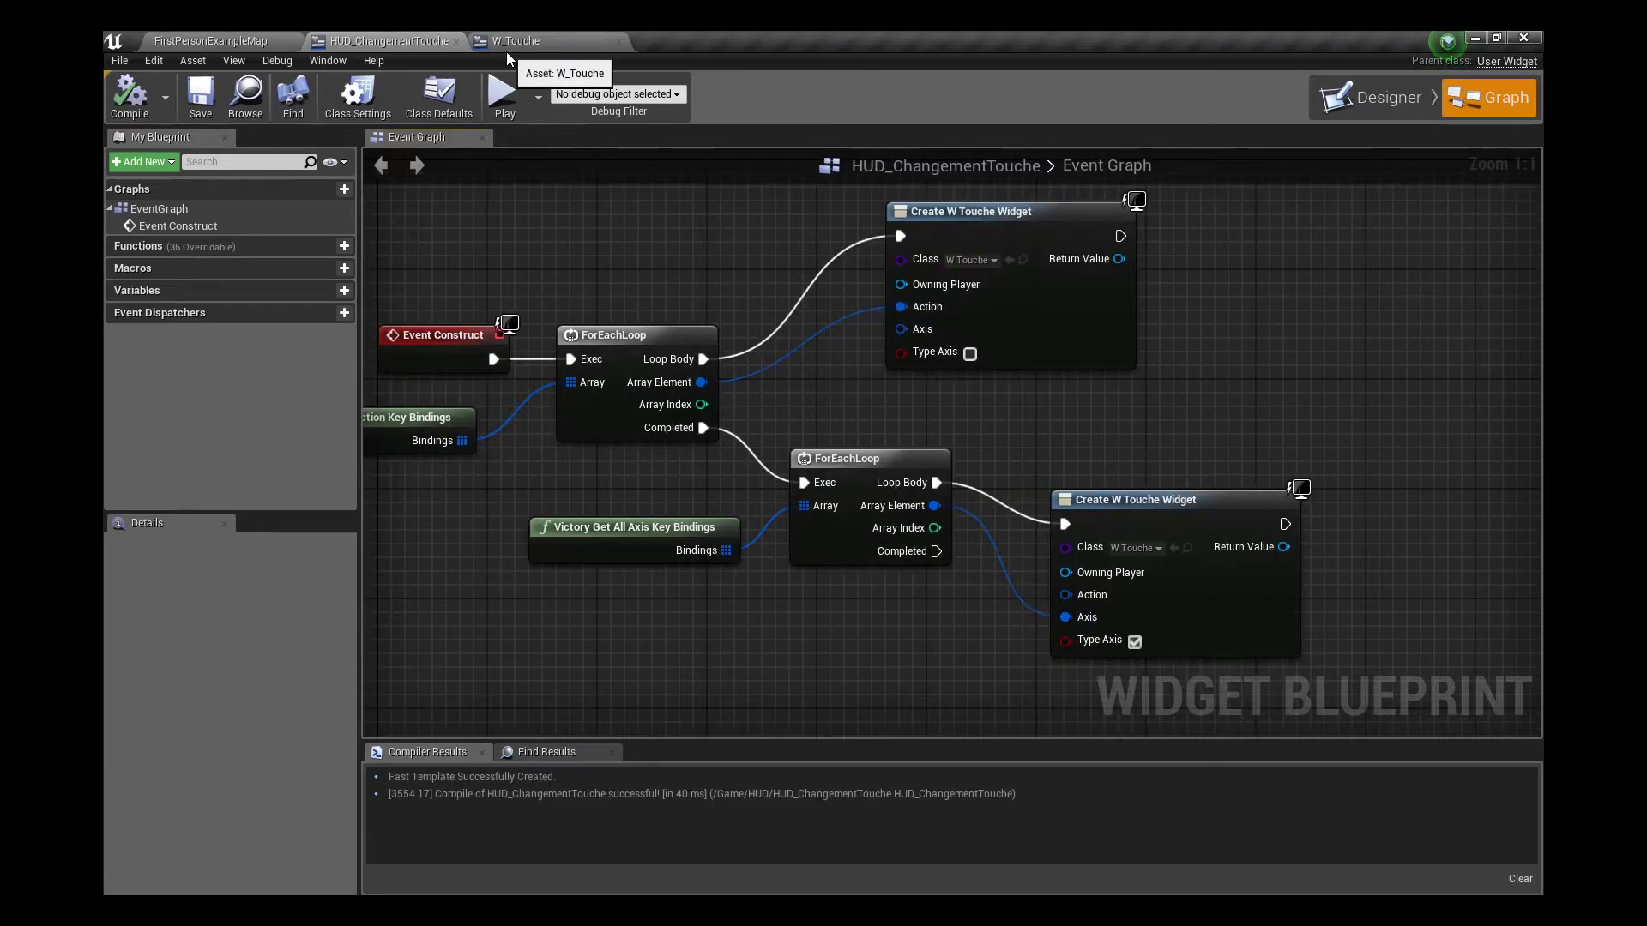
Create a binding for the key name text and add a Select node driven by TypeAxis
left_click(518, 43)
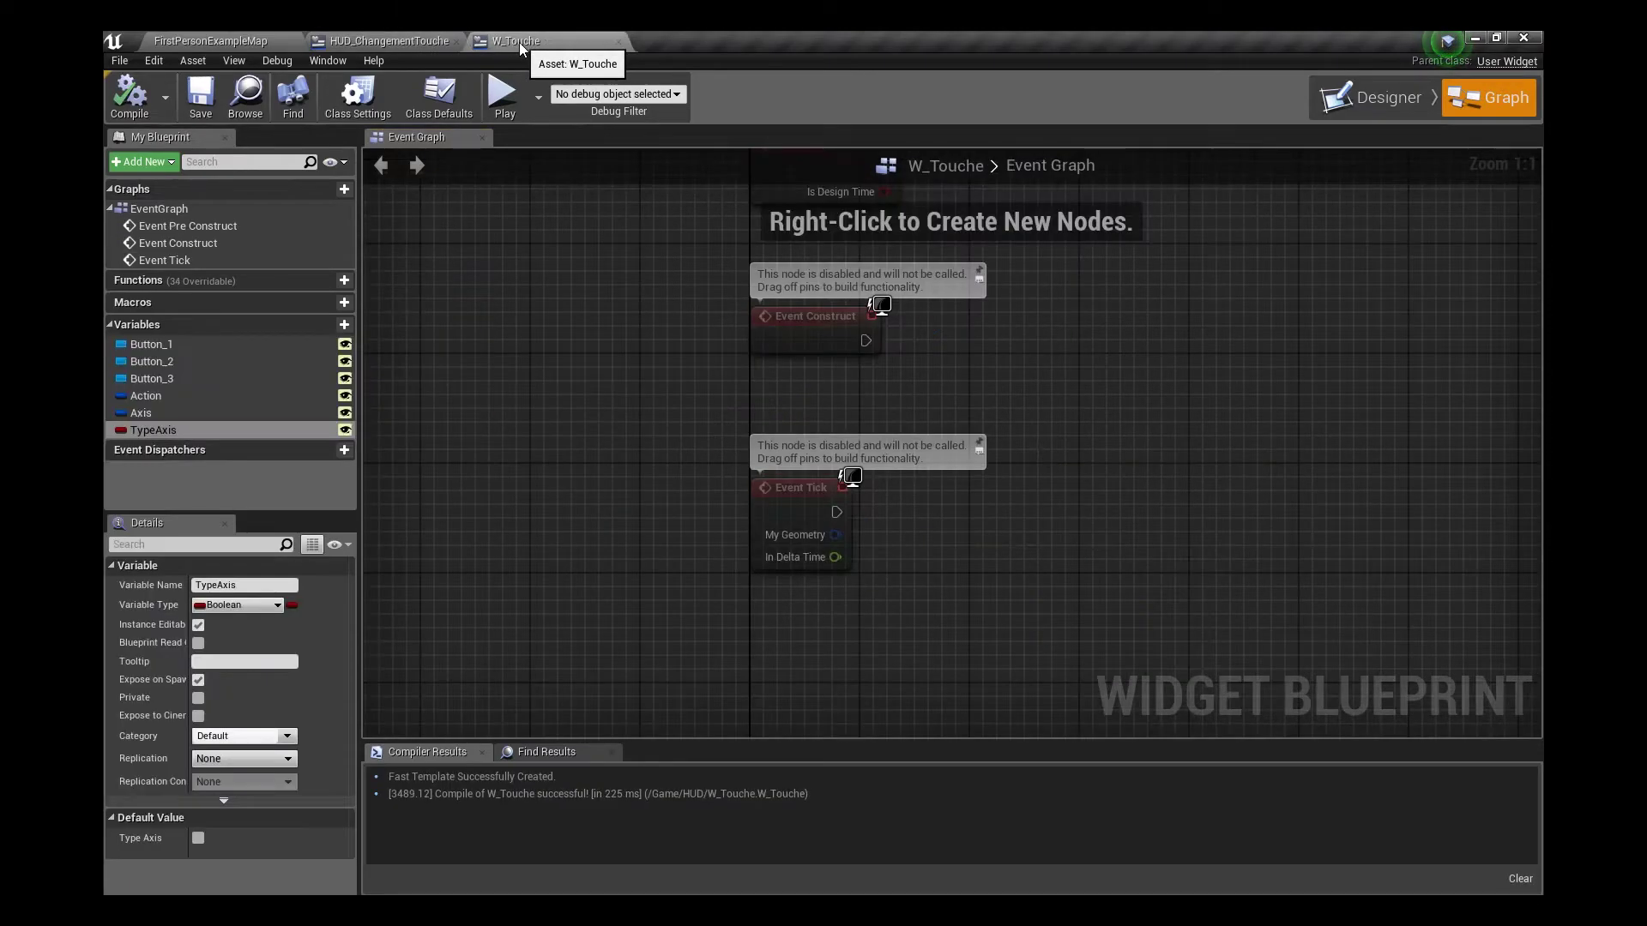
left_click(1373, 118)
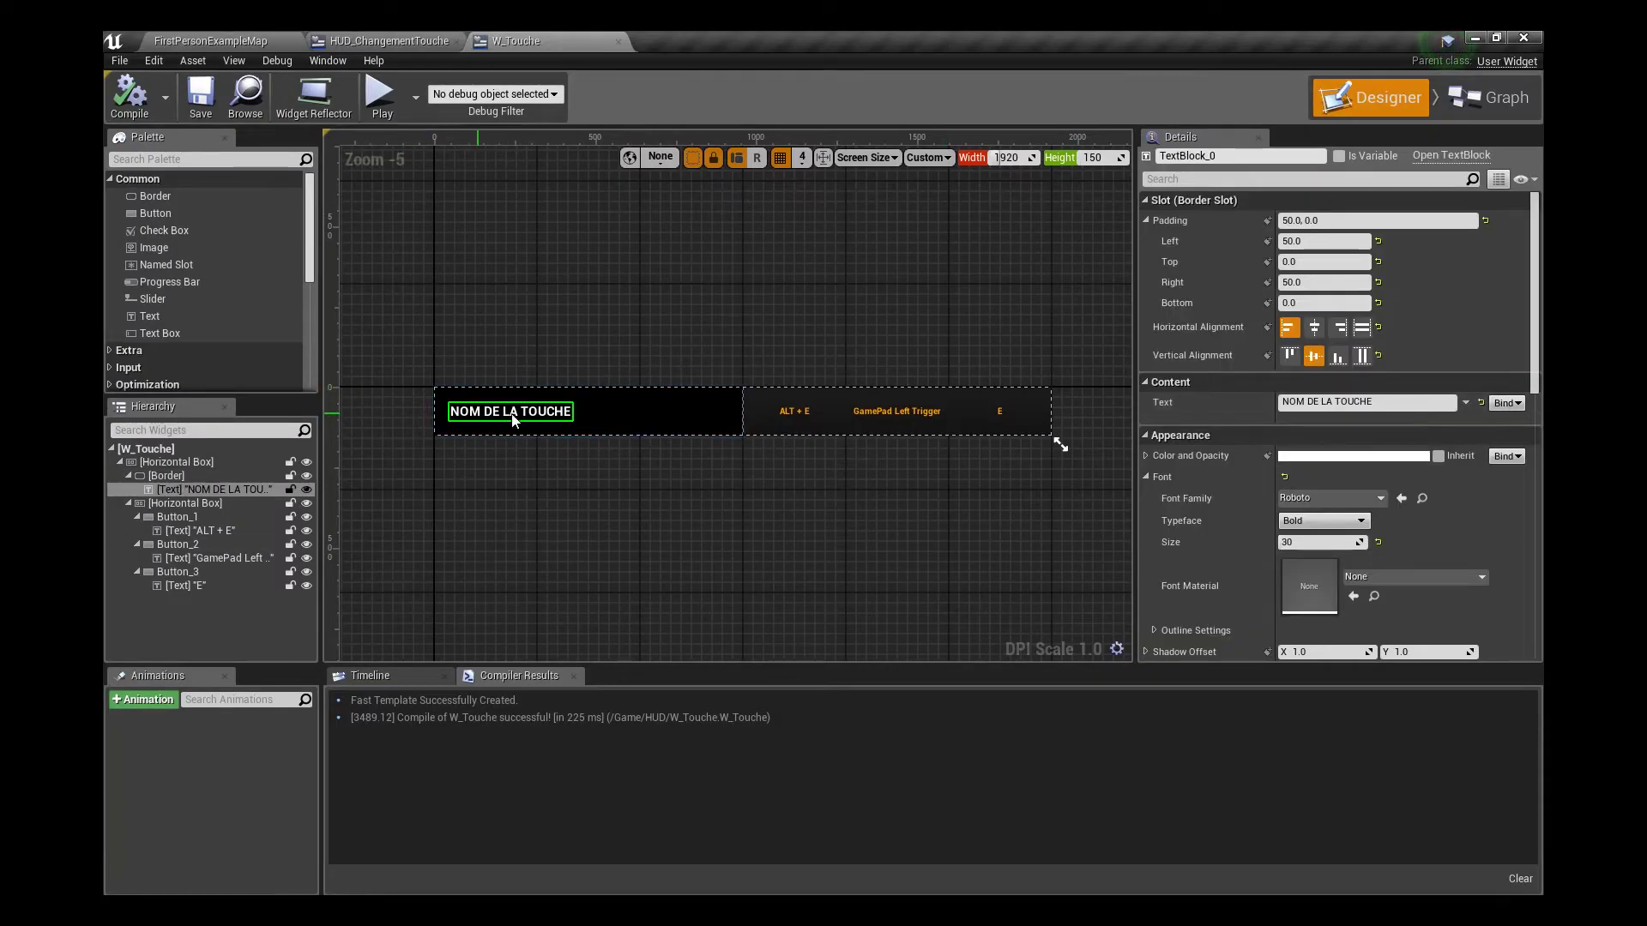
left_click(1507, 403)
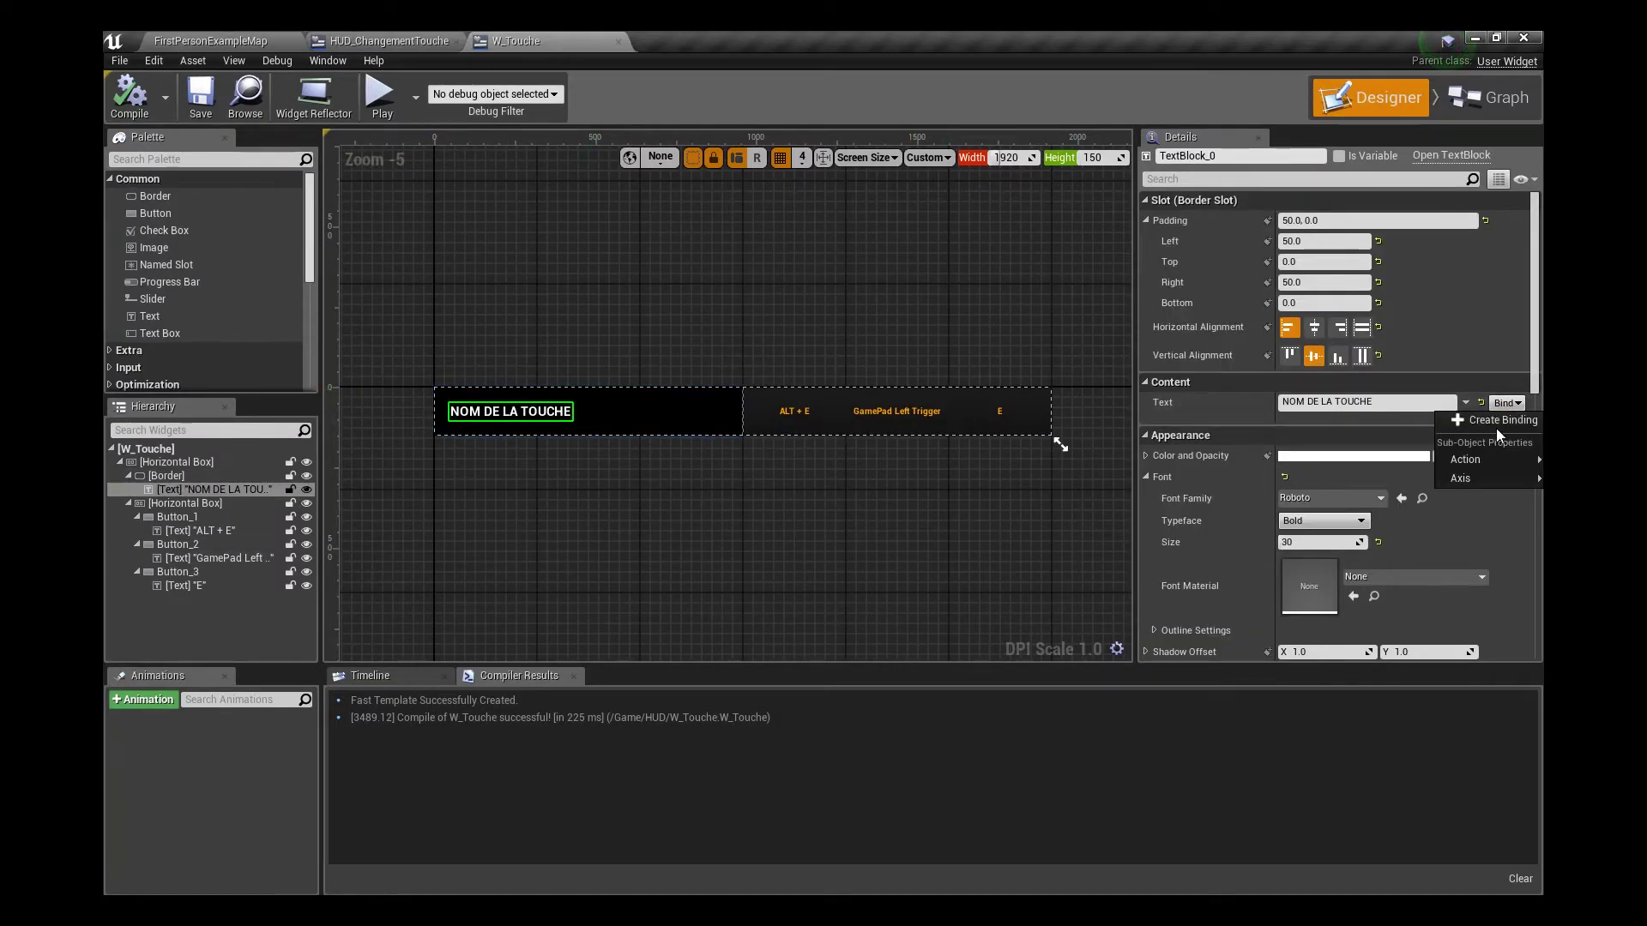
mouse_move(1470, 463)
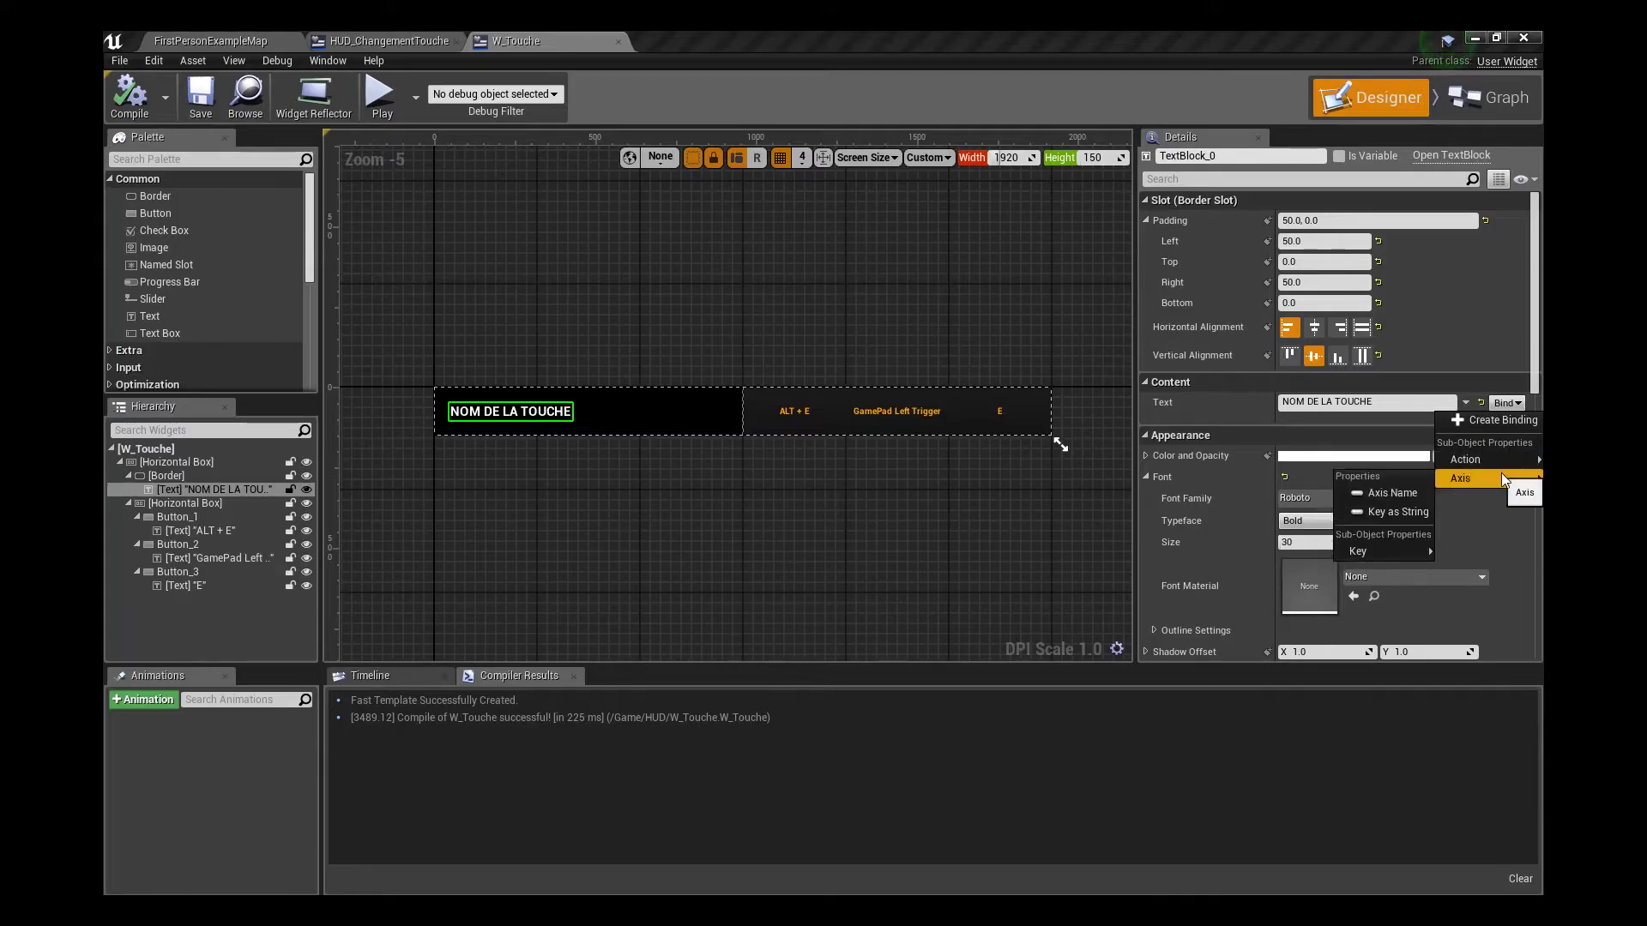
left_click(1489, 424)
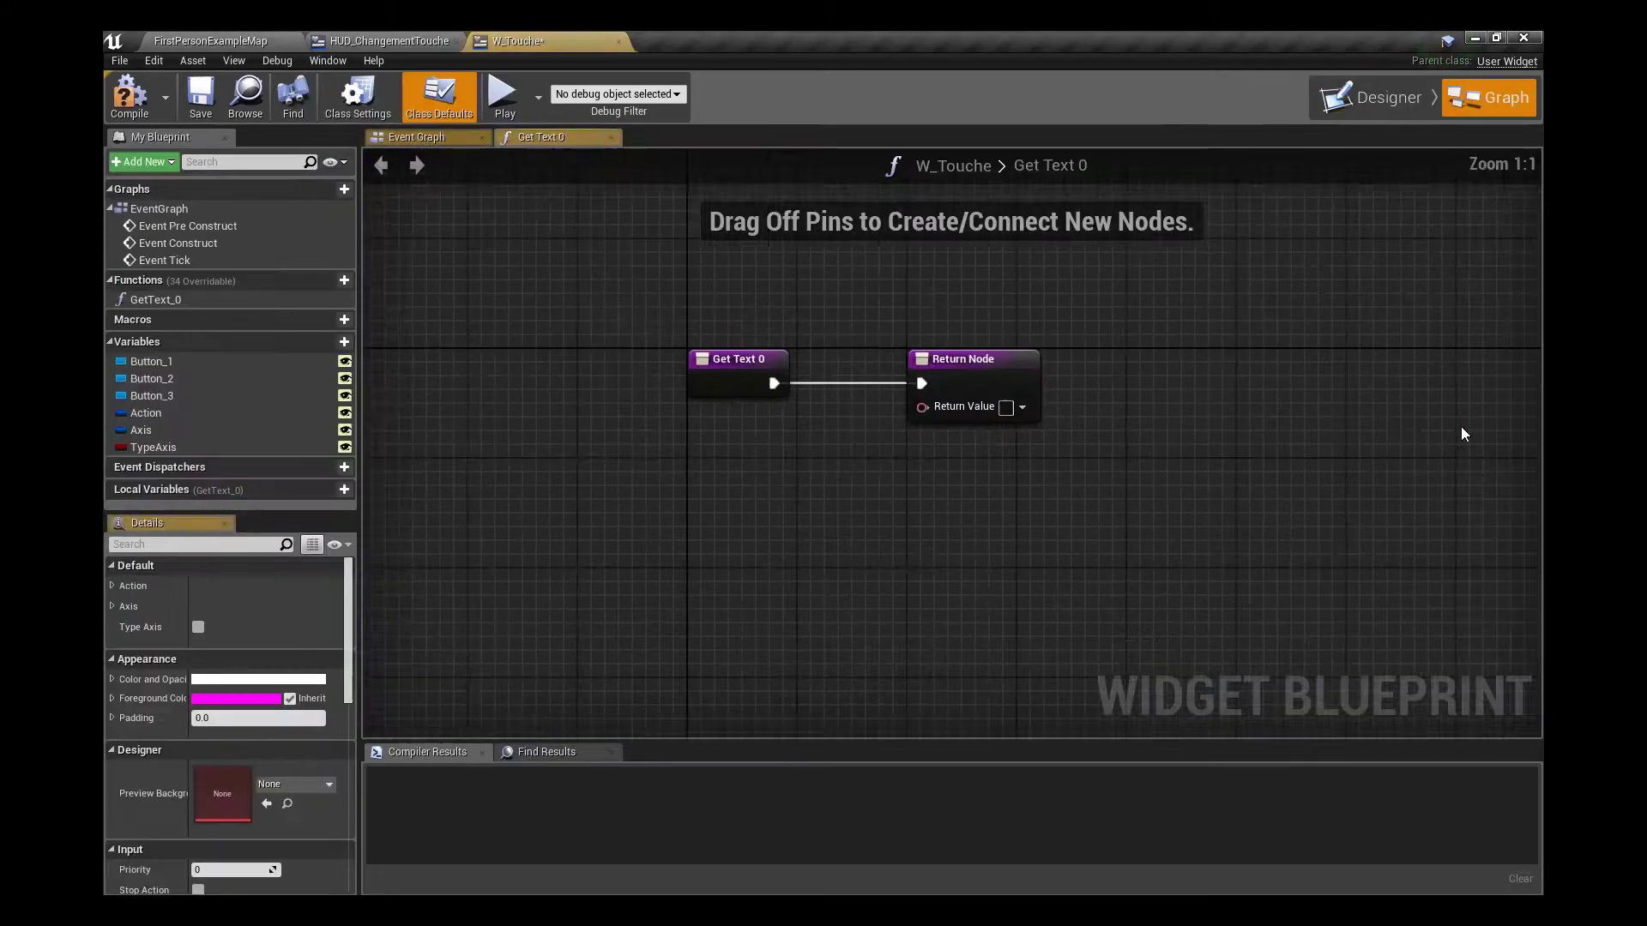
right_click_drag(1103, 414, 701, 343)
left_click_drag(702, 362, 1127, 367)
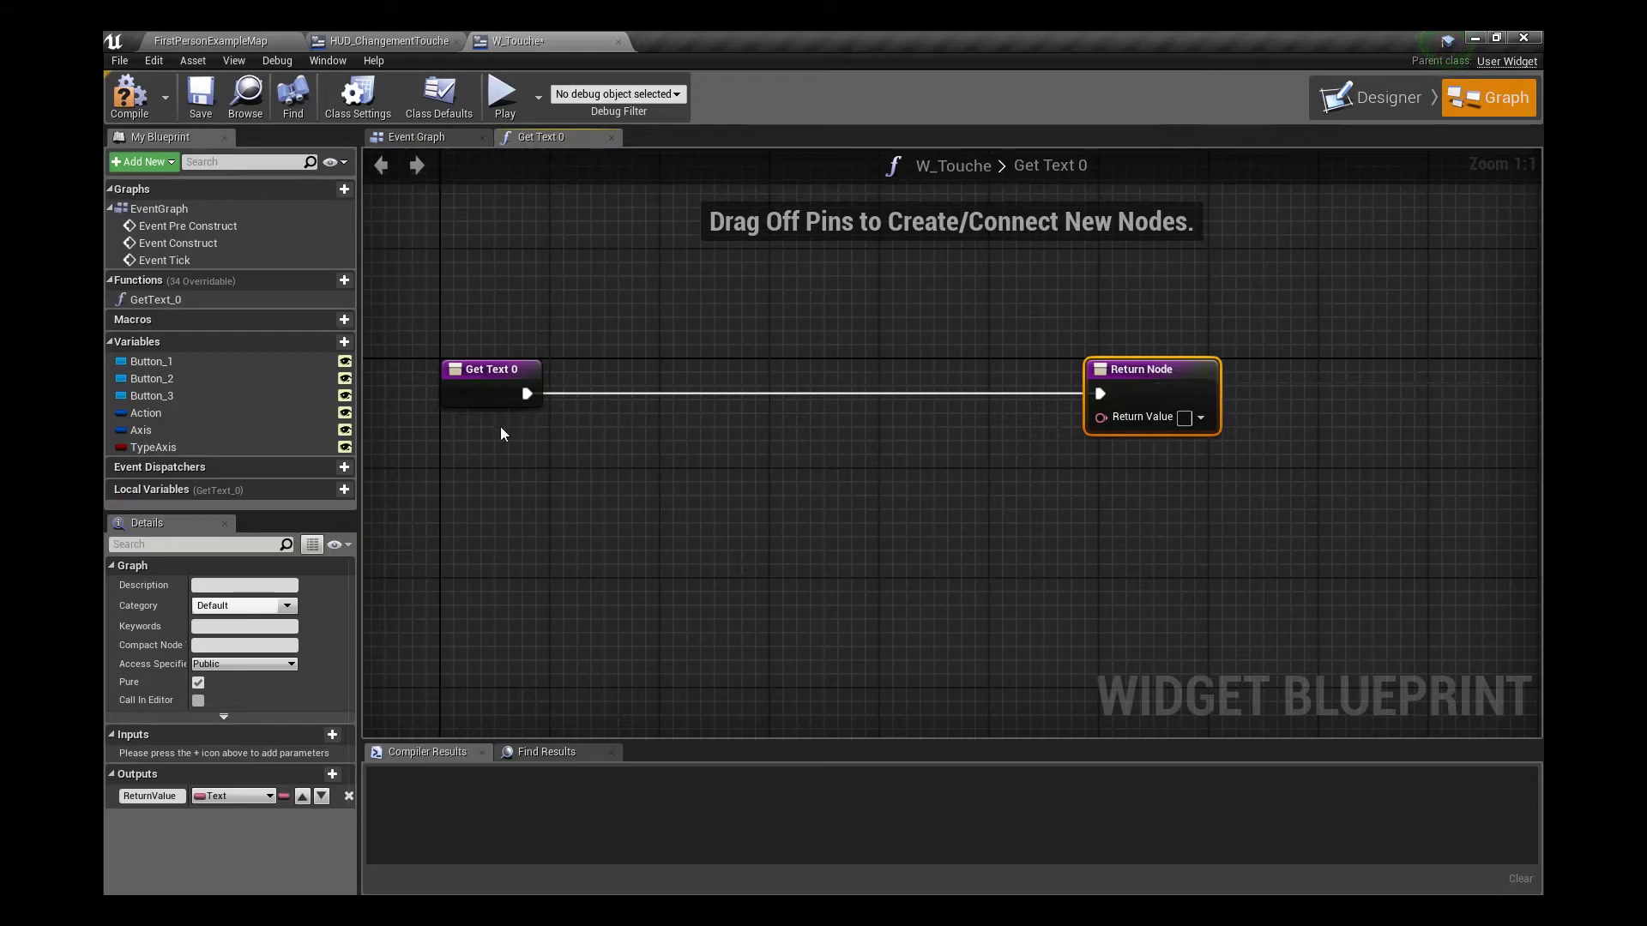
mouse_move(152, 447)
left_mouse_down()
mouse_move(508, 457)
mouse_move(520, 523)
mouse_move(697, 480)
left_mouse_up()
left_click(559, 483)
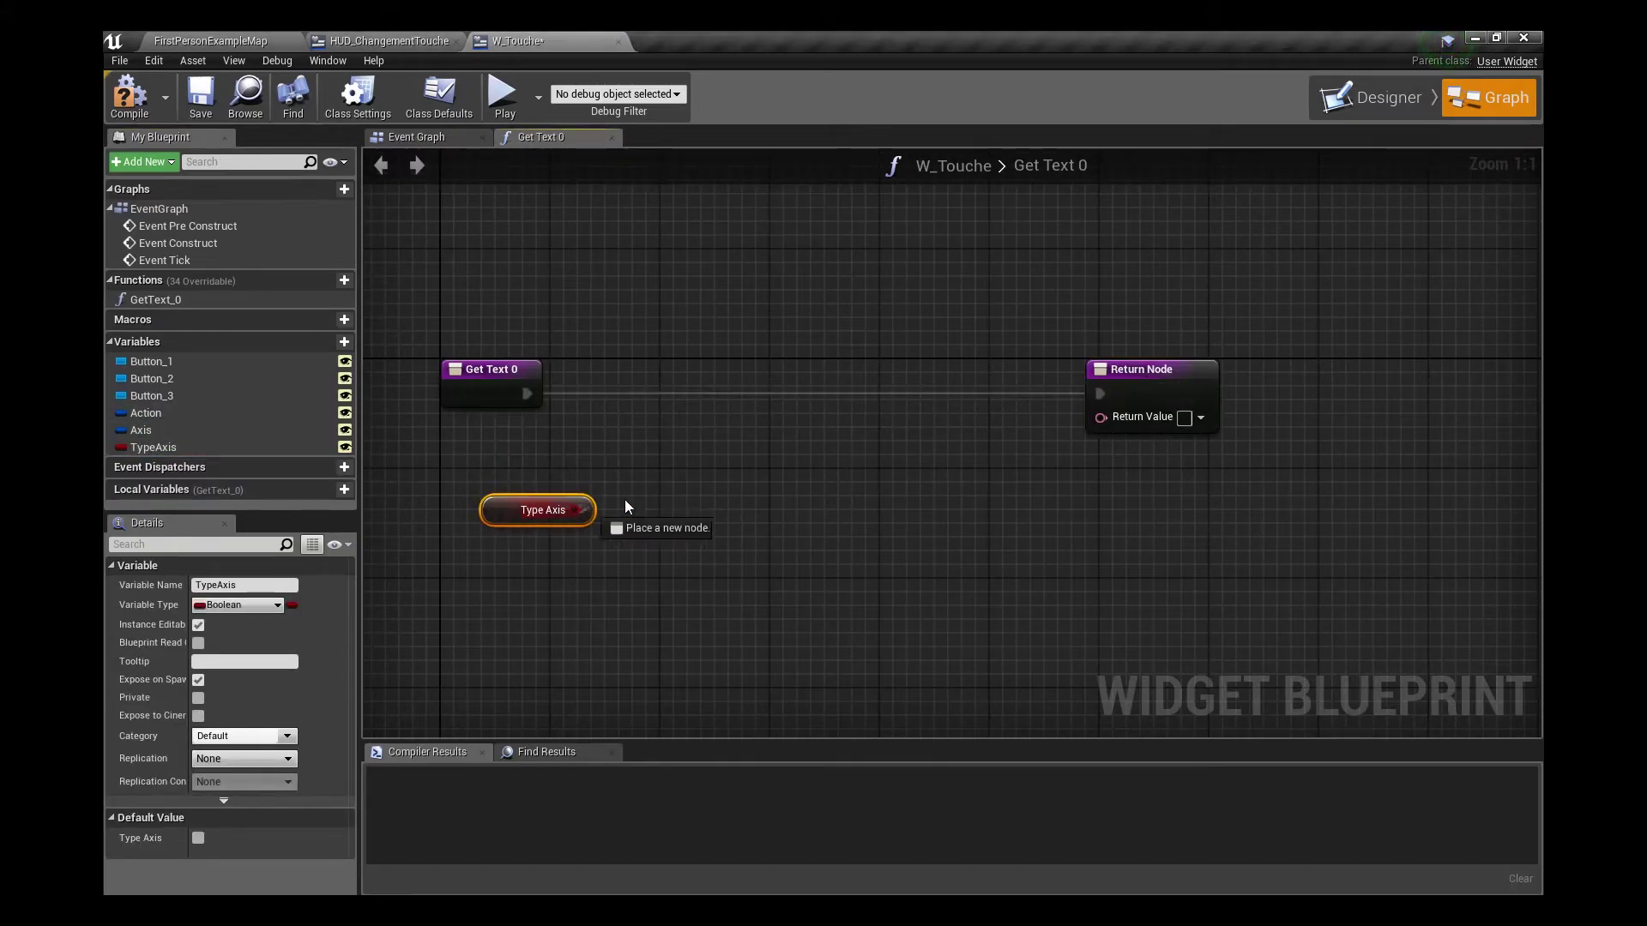
type("select")
key("Return")
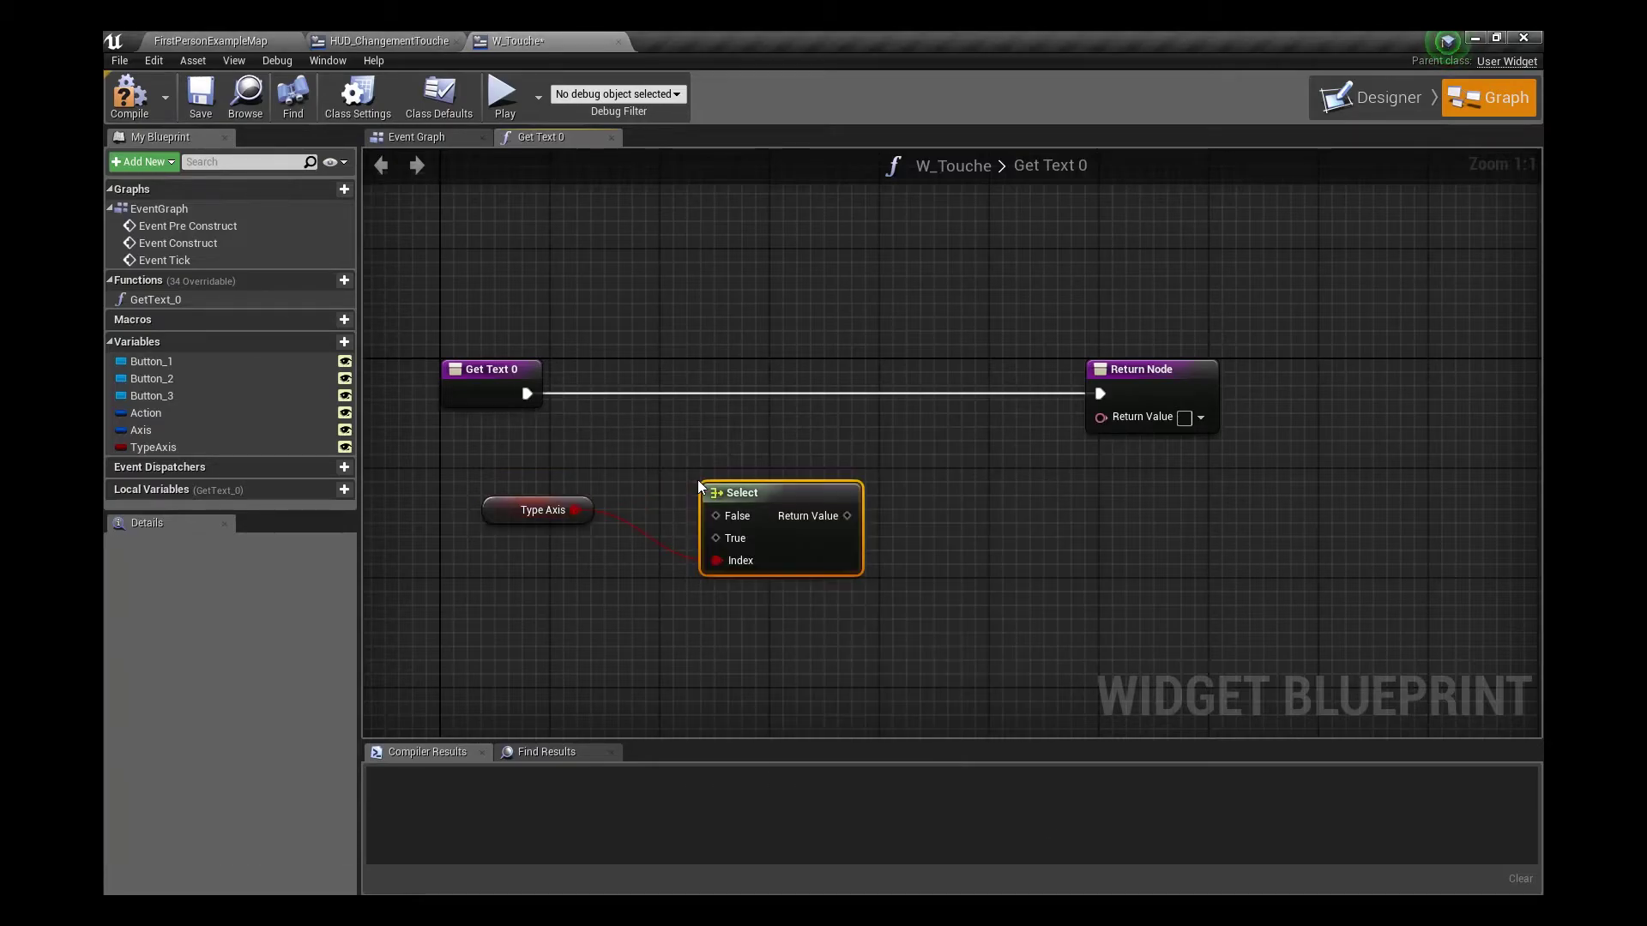
Add Action and Axis getters to the binding graph and split their struct pins
left_click_drag(493, 515, 547, 666)
left_click(691, 576)
right_click_drag(691, 577, 774, 443)
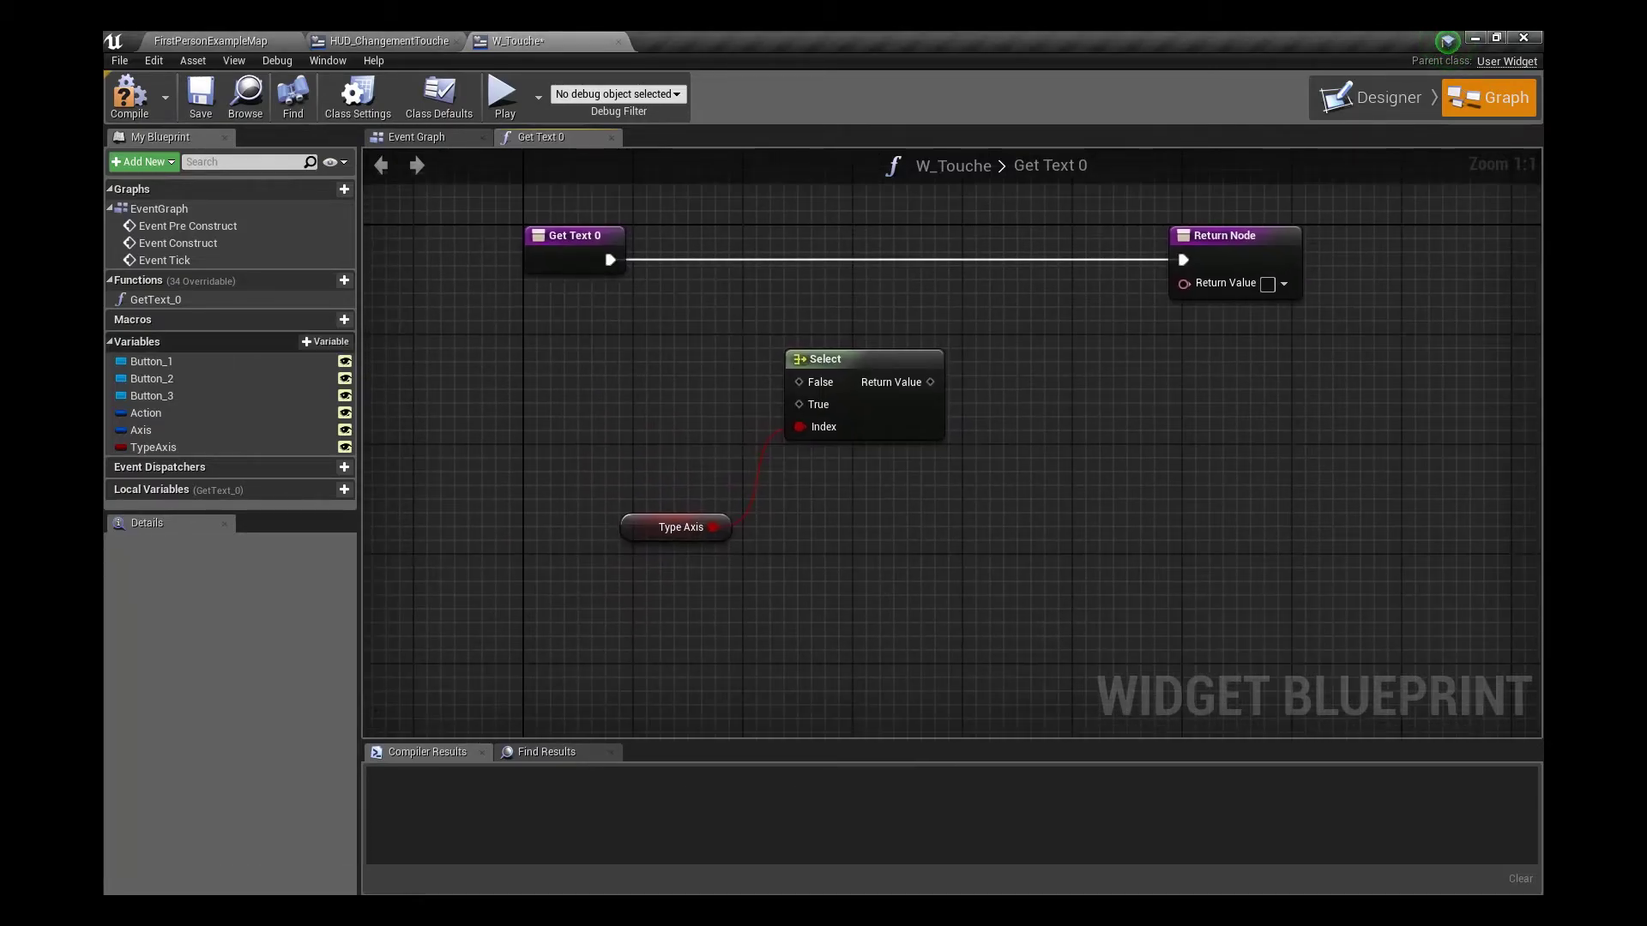
left_click_drag(184, 415, 461, 305)
left_click(514, 316)
left_click_drag(139, 430, 441, 348)
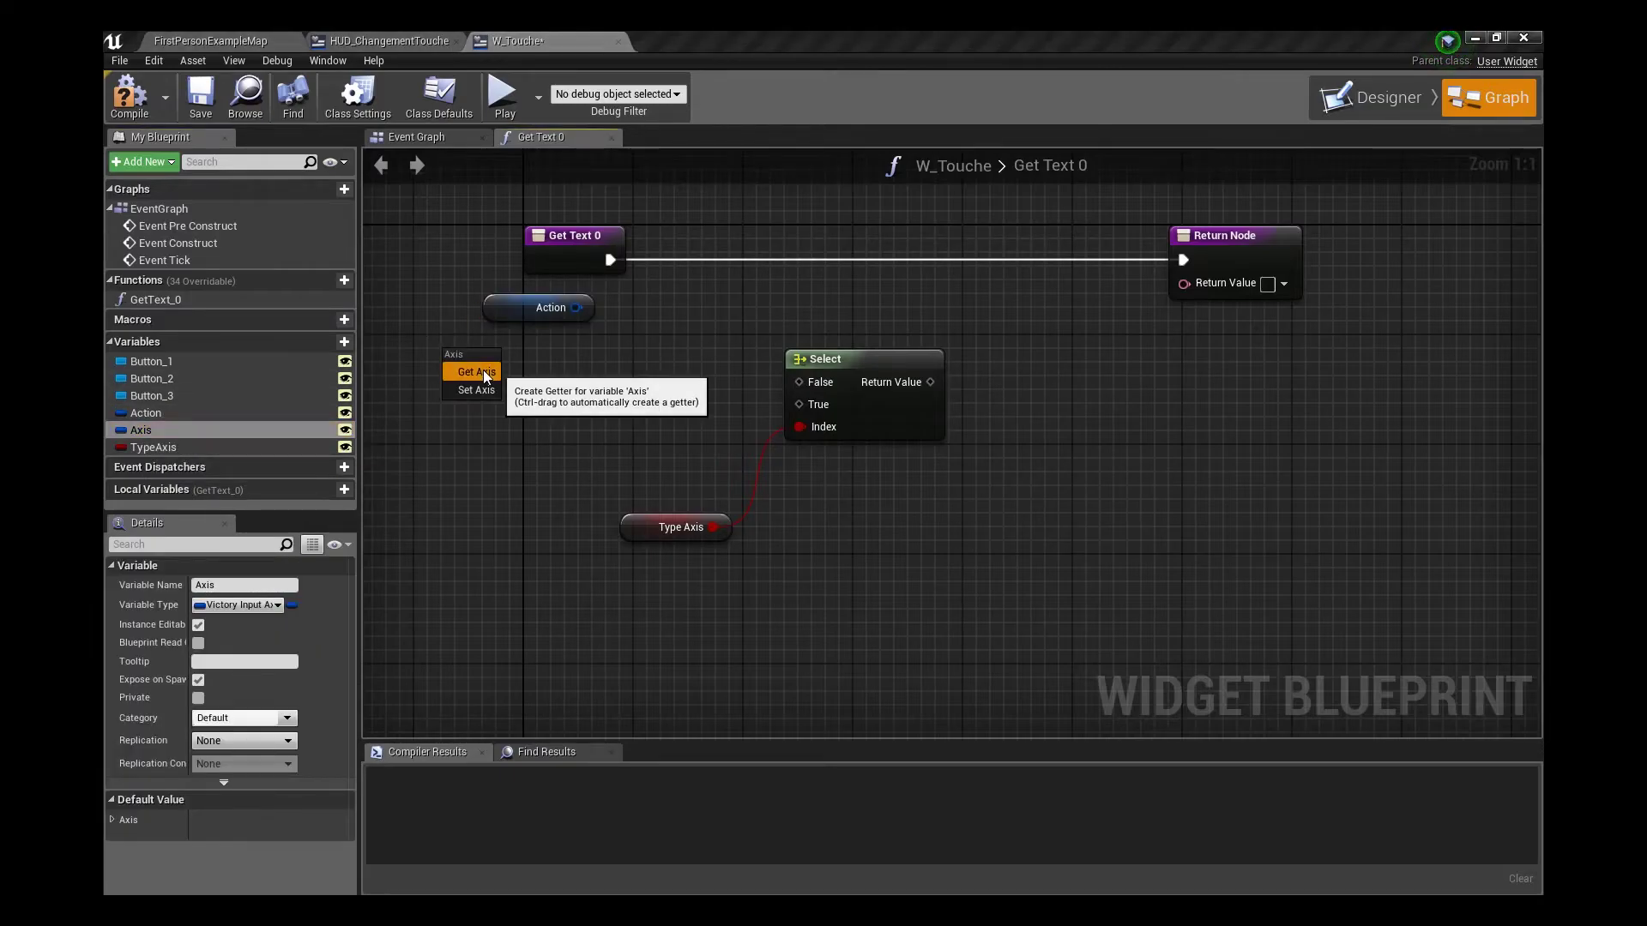
left_click(482, 369)
right_click(547, 364)
left_click(585, 426)
right_click(577, 307)
left_click(626, 371)
Route Axis Name to the Select's true and Action Name to false, then compile and save
left_click_drag(659, 515, 659, 583)
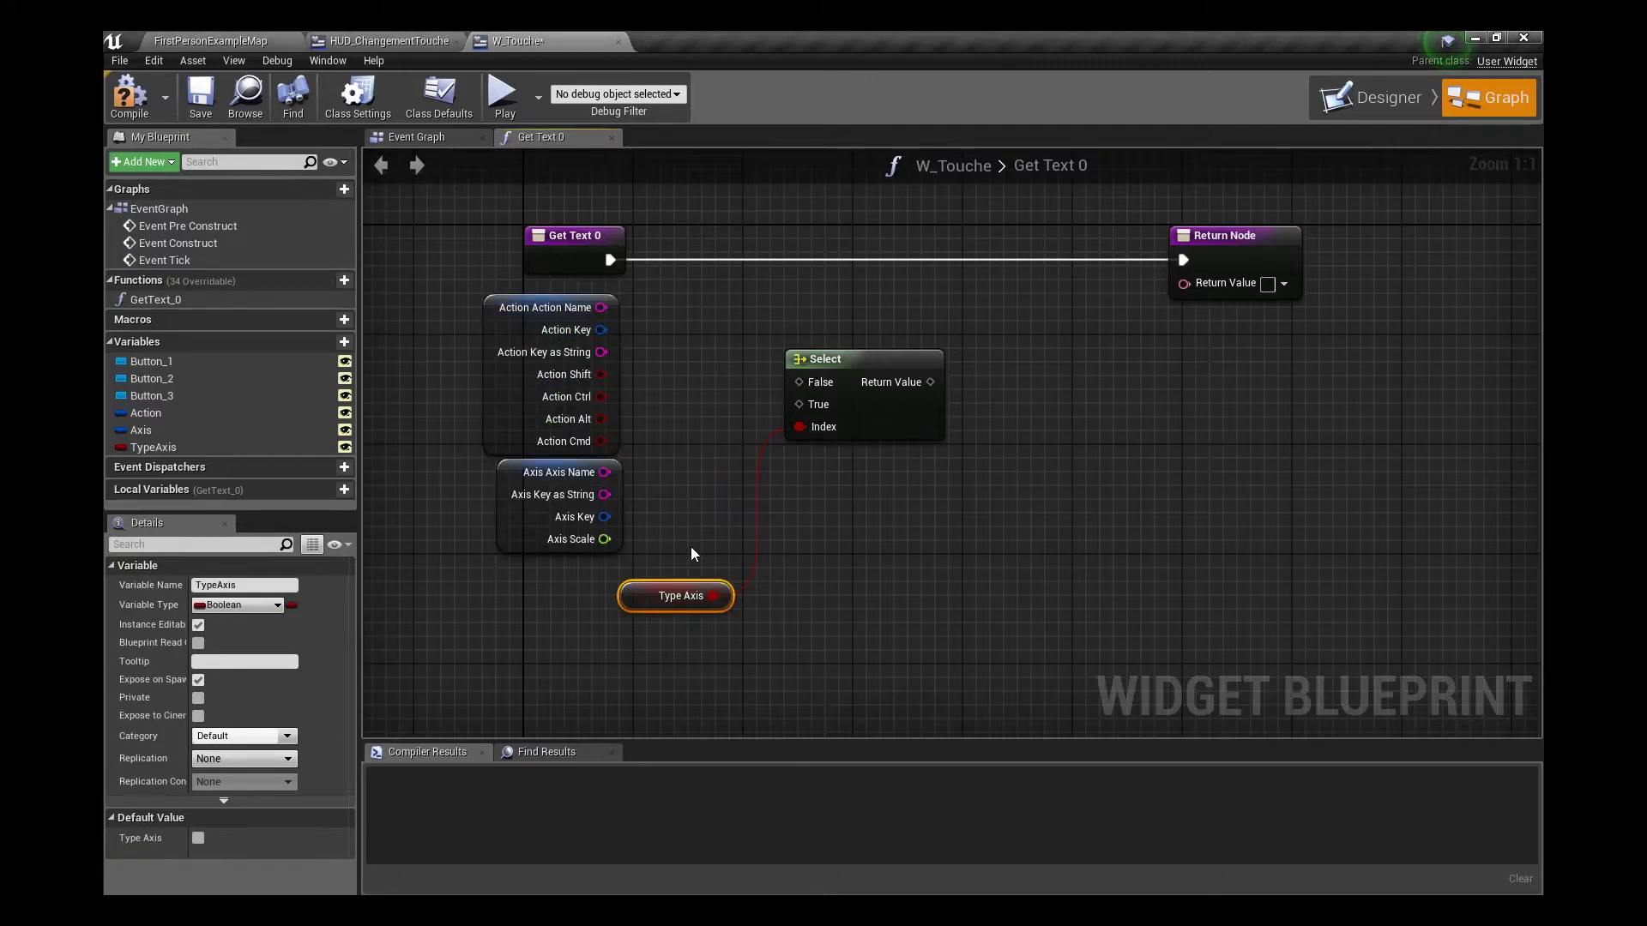
left_click_drag(604, 472, 806, 408)
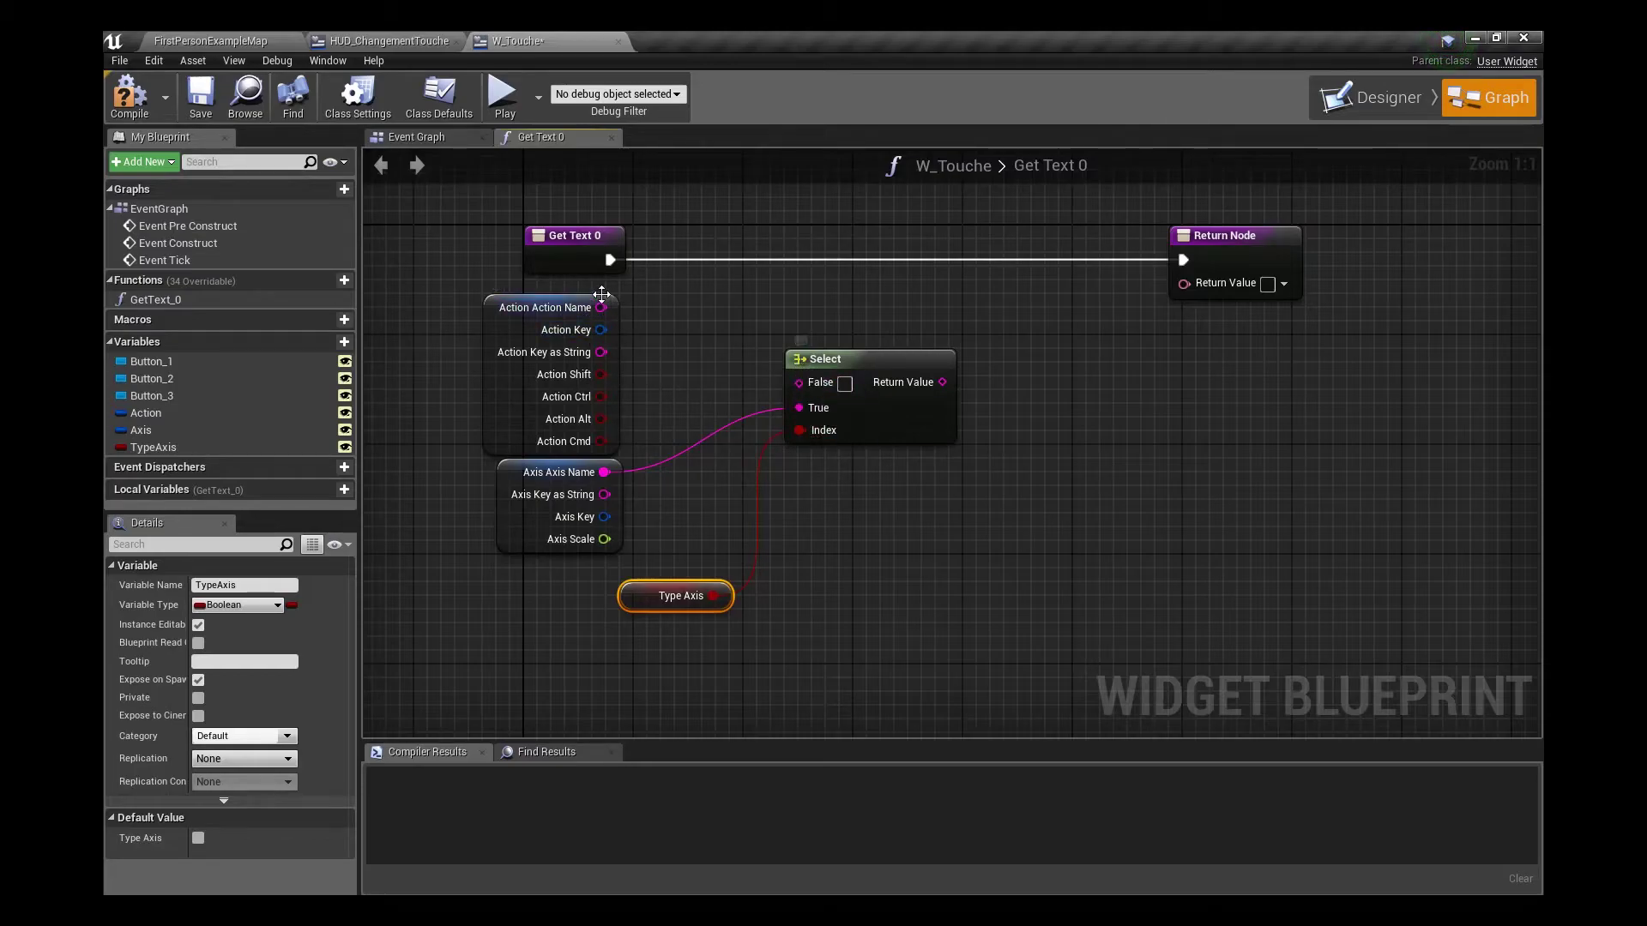
mouse_move(601, 307)
left_mouse_down()
mouse_move(802, 382)
mouse_move(1225, 283)
left_mouse_up()
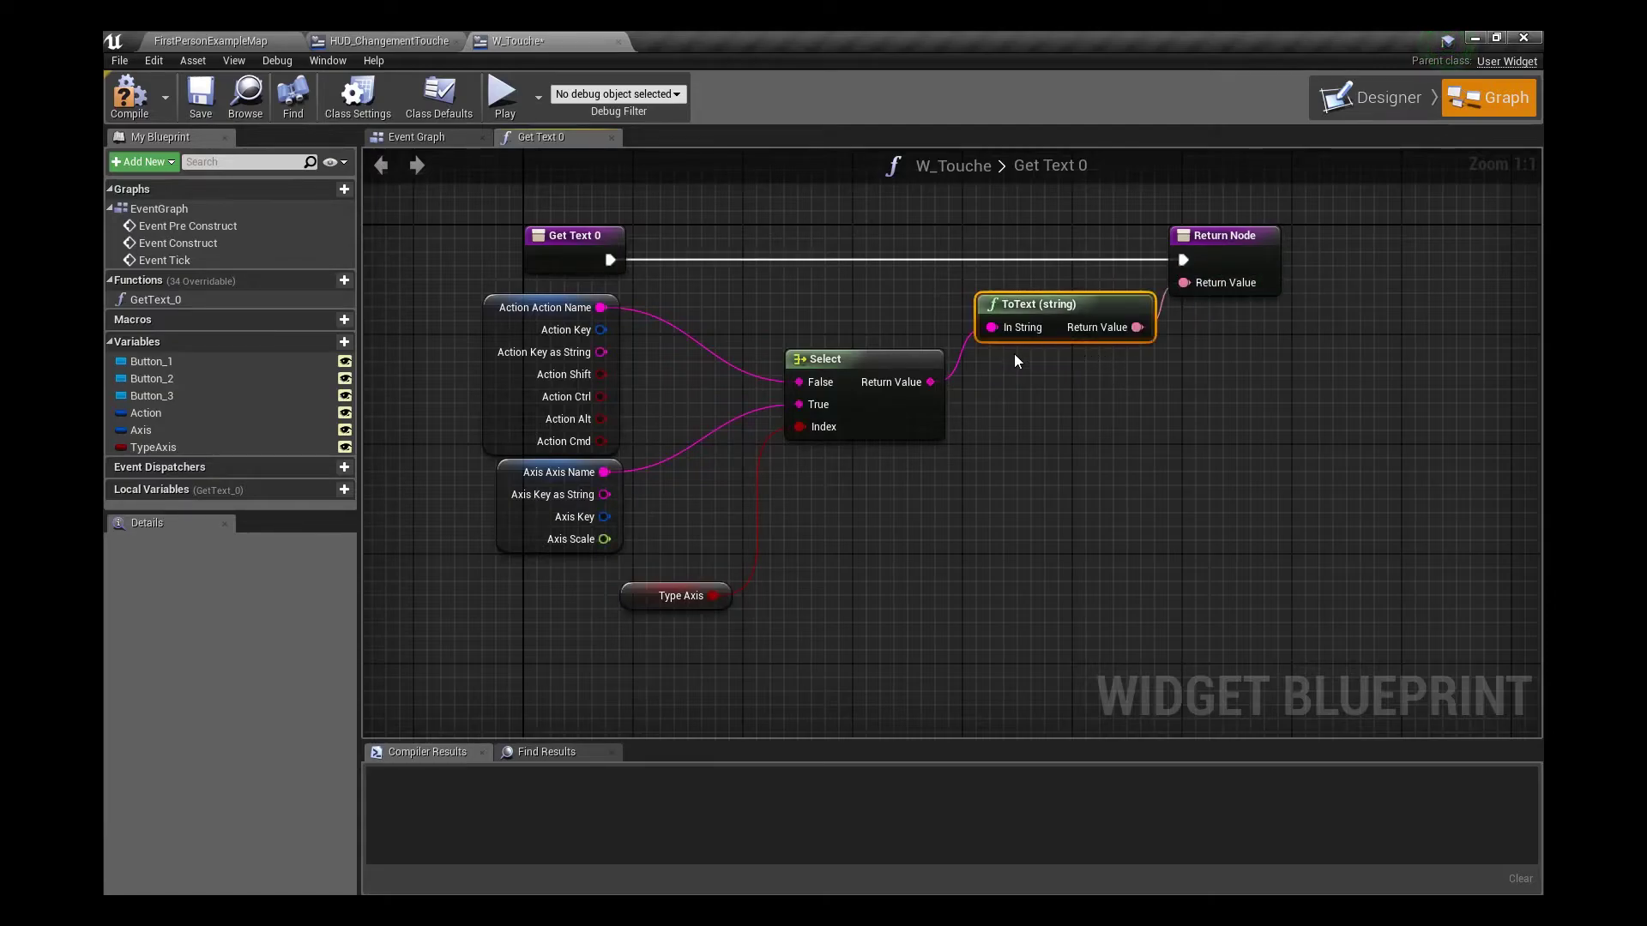
left_click(129, 96)
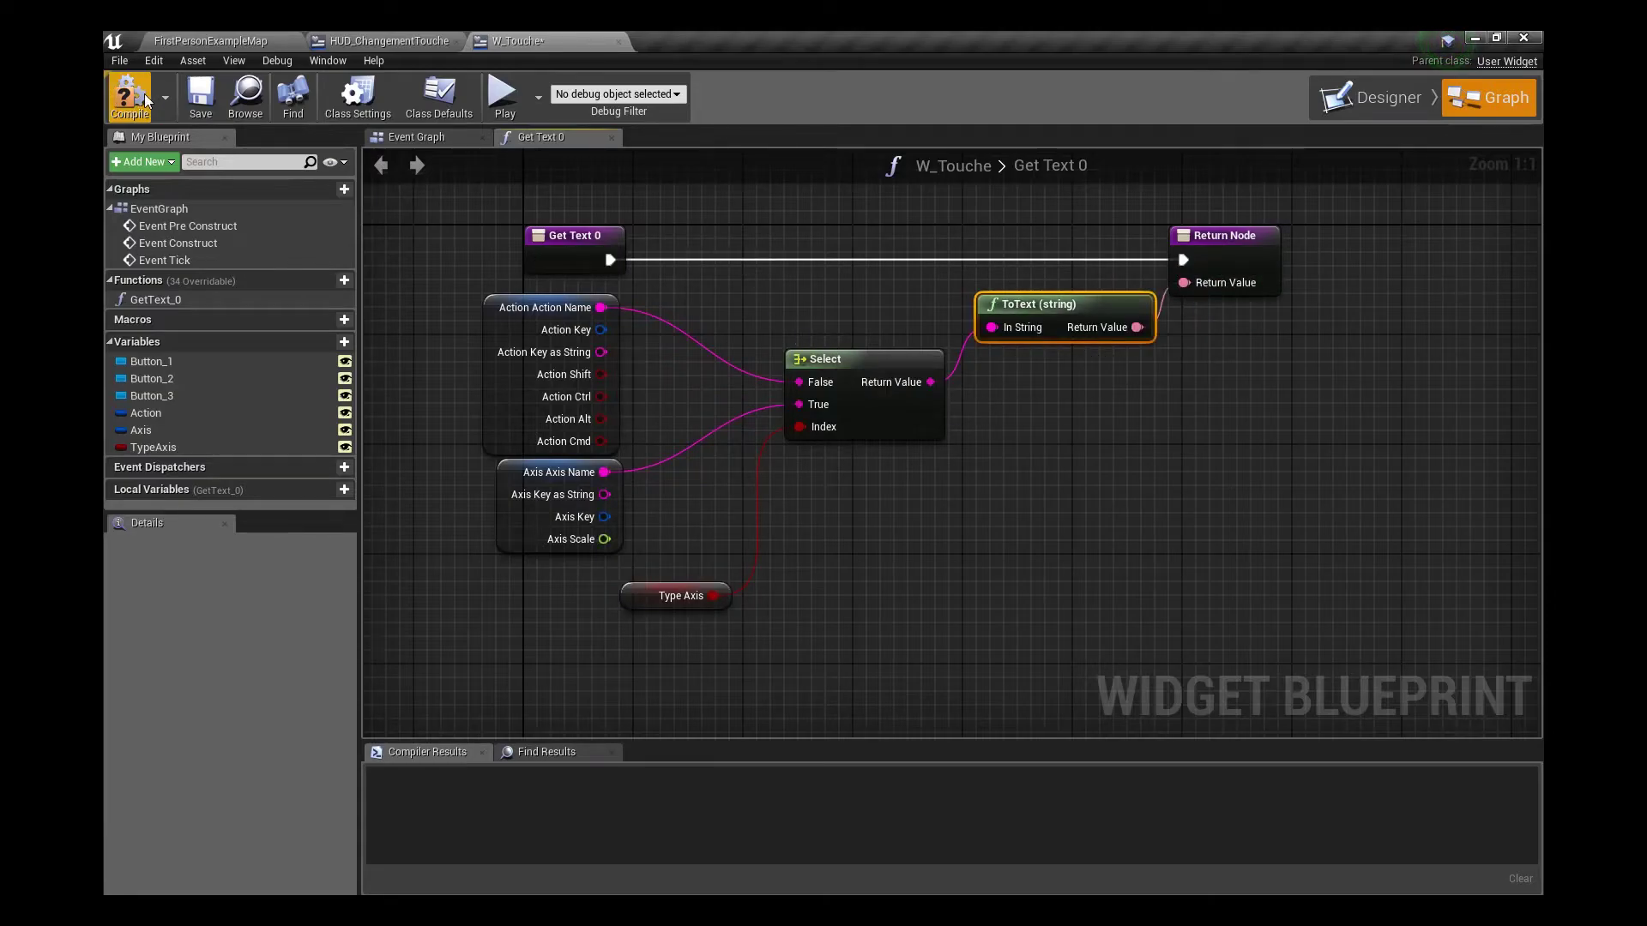
left_click(196, 102)
left_click(413, 139)
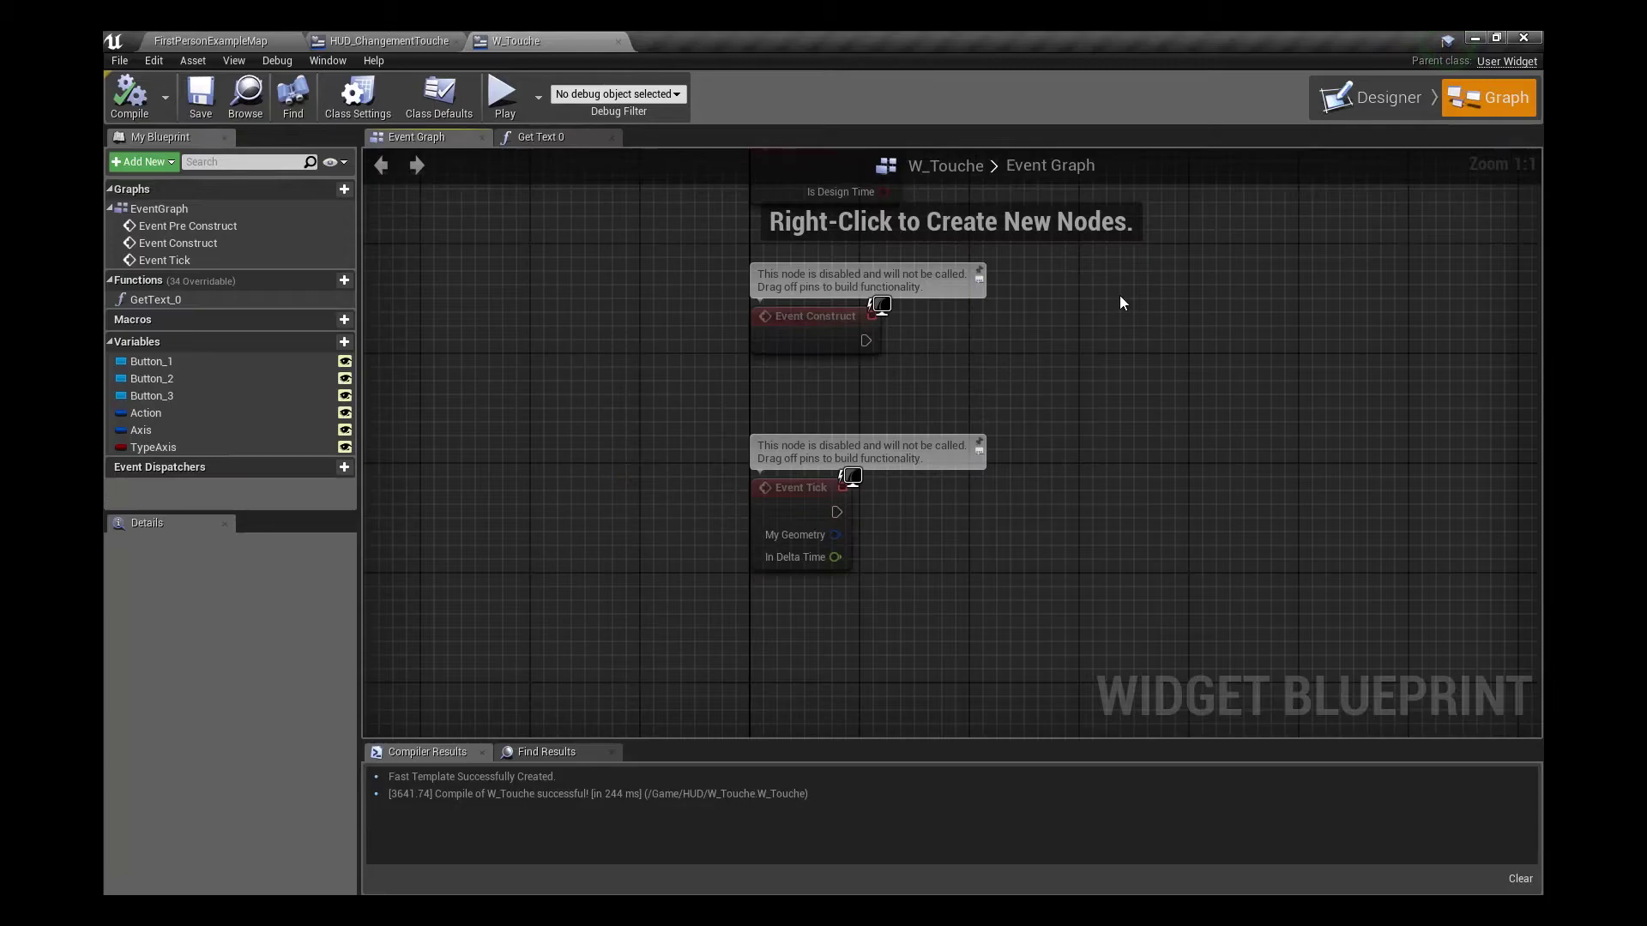
Rename the GetText_0 binding to Binding_NomTouche and recompile W_Touche
left_click(557, 137)
left_click(168, 300)
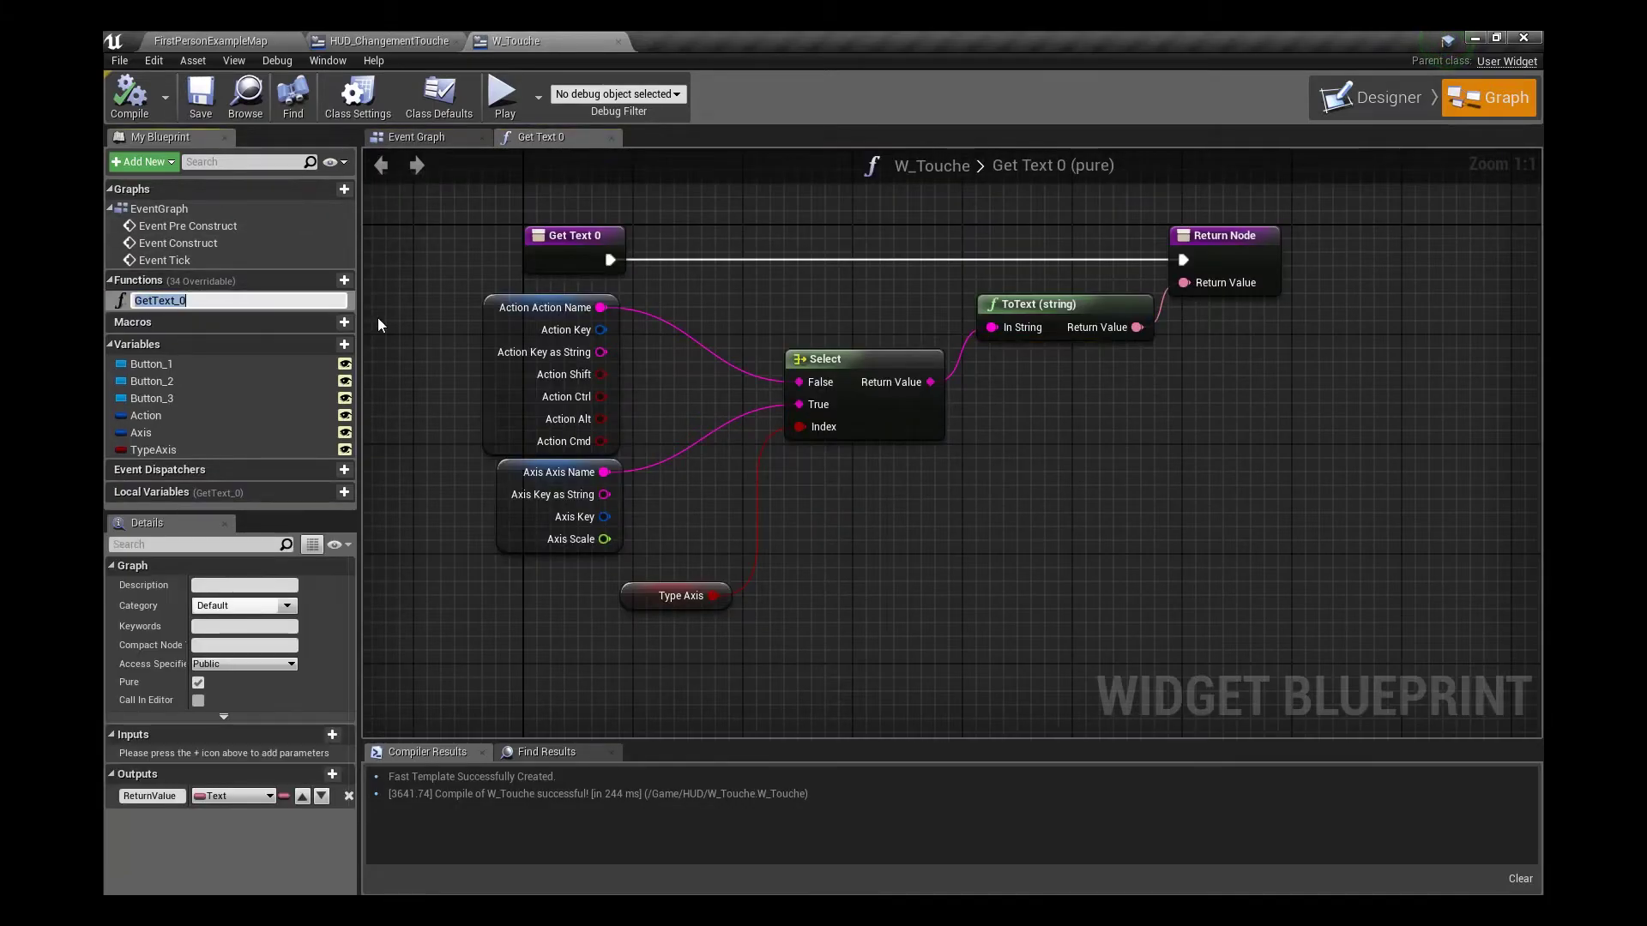
key("F2")
type("Binding_NomTouche")
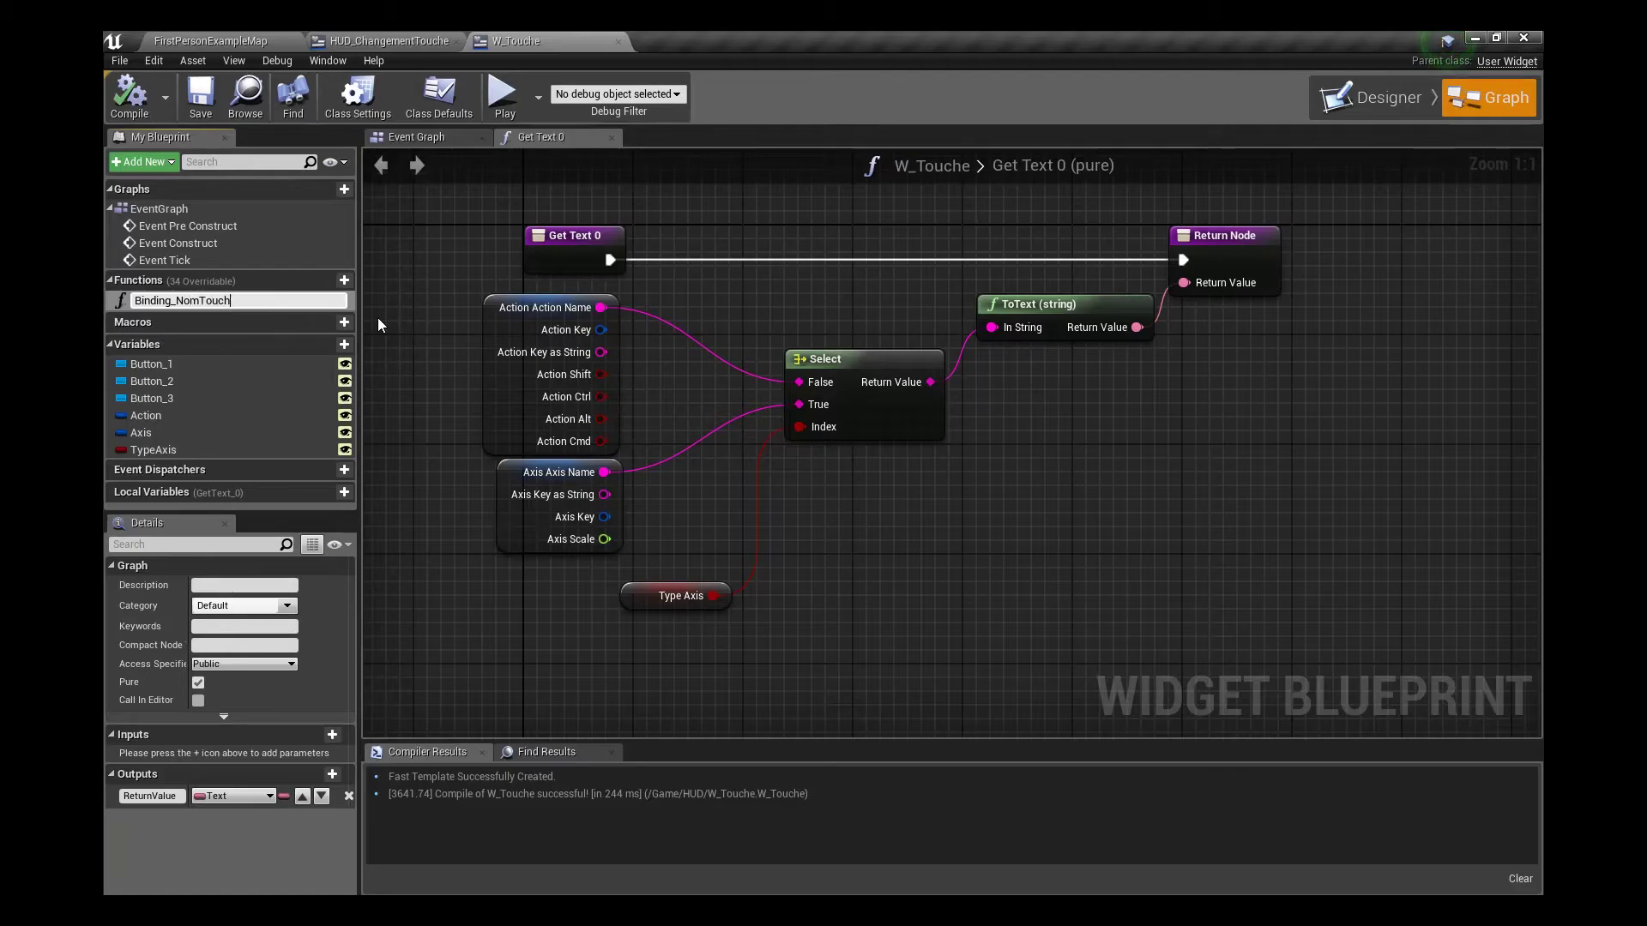
key("Return")
left_click(127, 94)
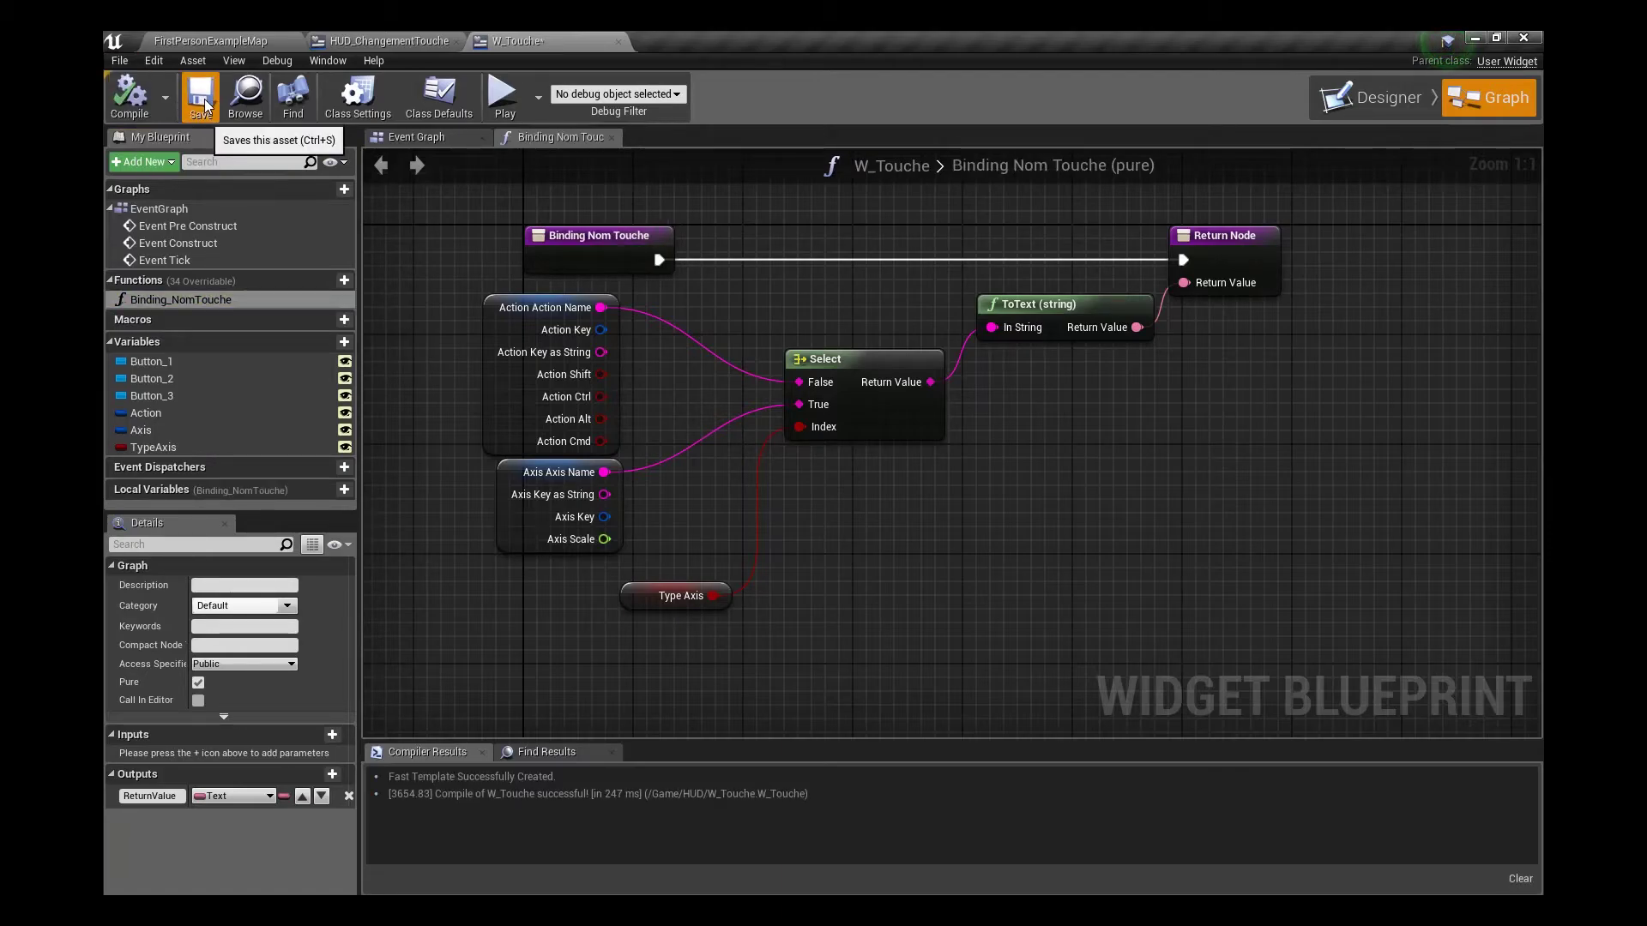
left_click(1372, 97)
left_click(795, 411)
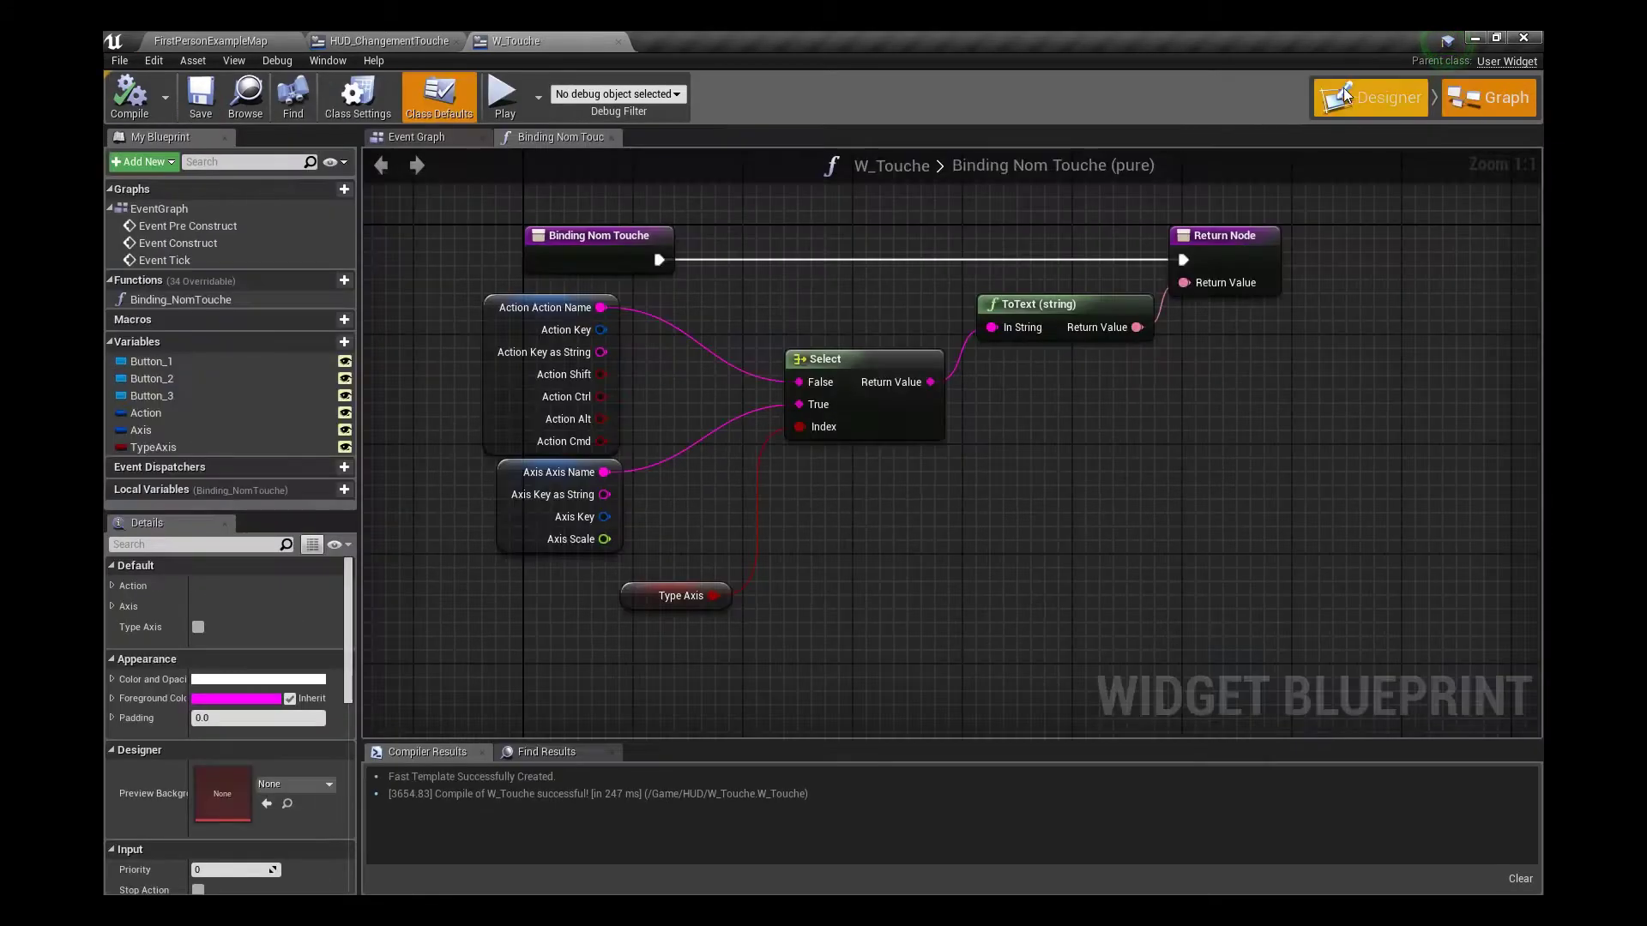
Change the GamePad Left Trigger label to 'Empty' and make its colour near-white
left_click(911, 415)
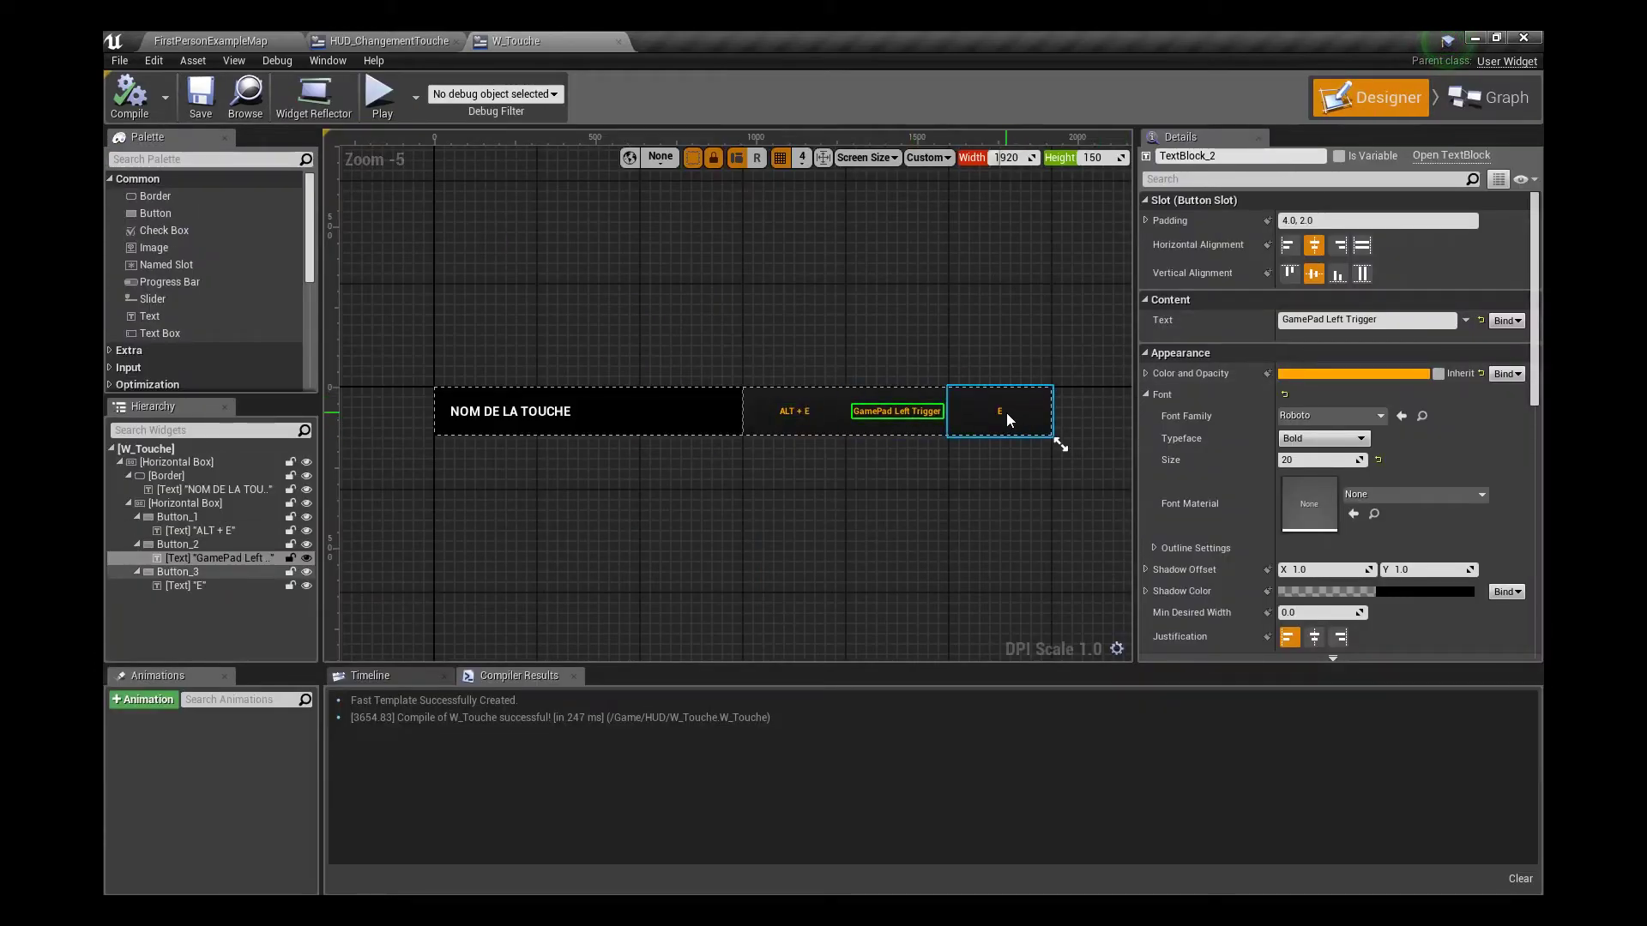
type("Empty")
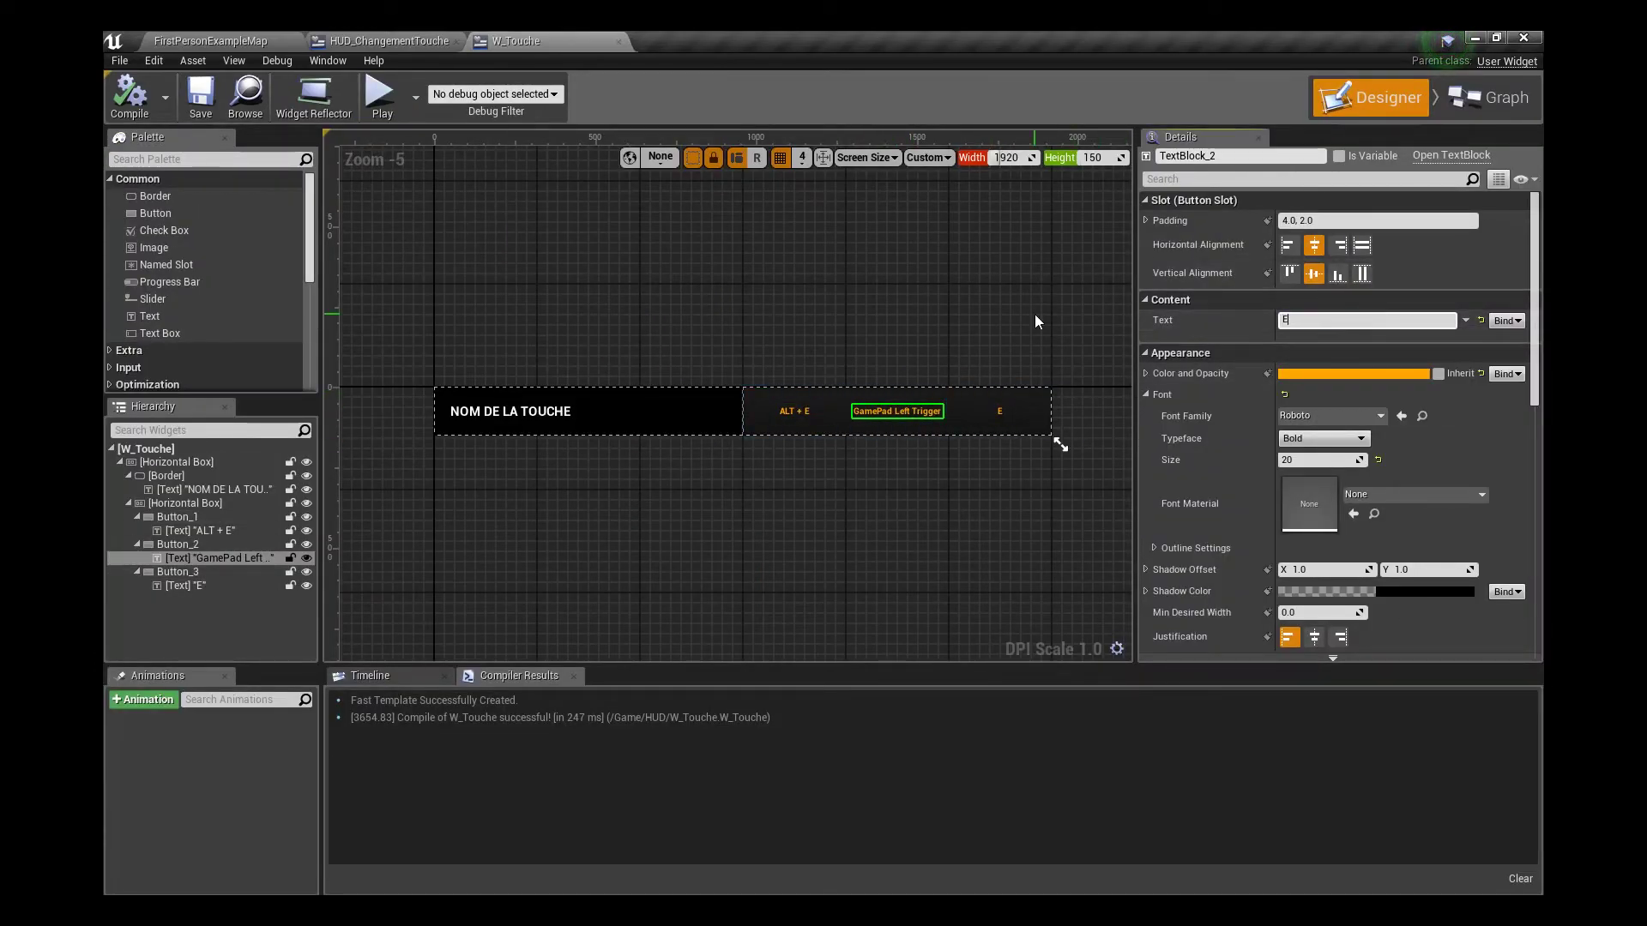
left_click(1347, 373)
left_click(1187, 570)
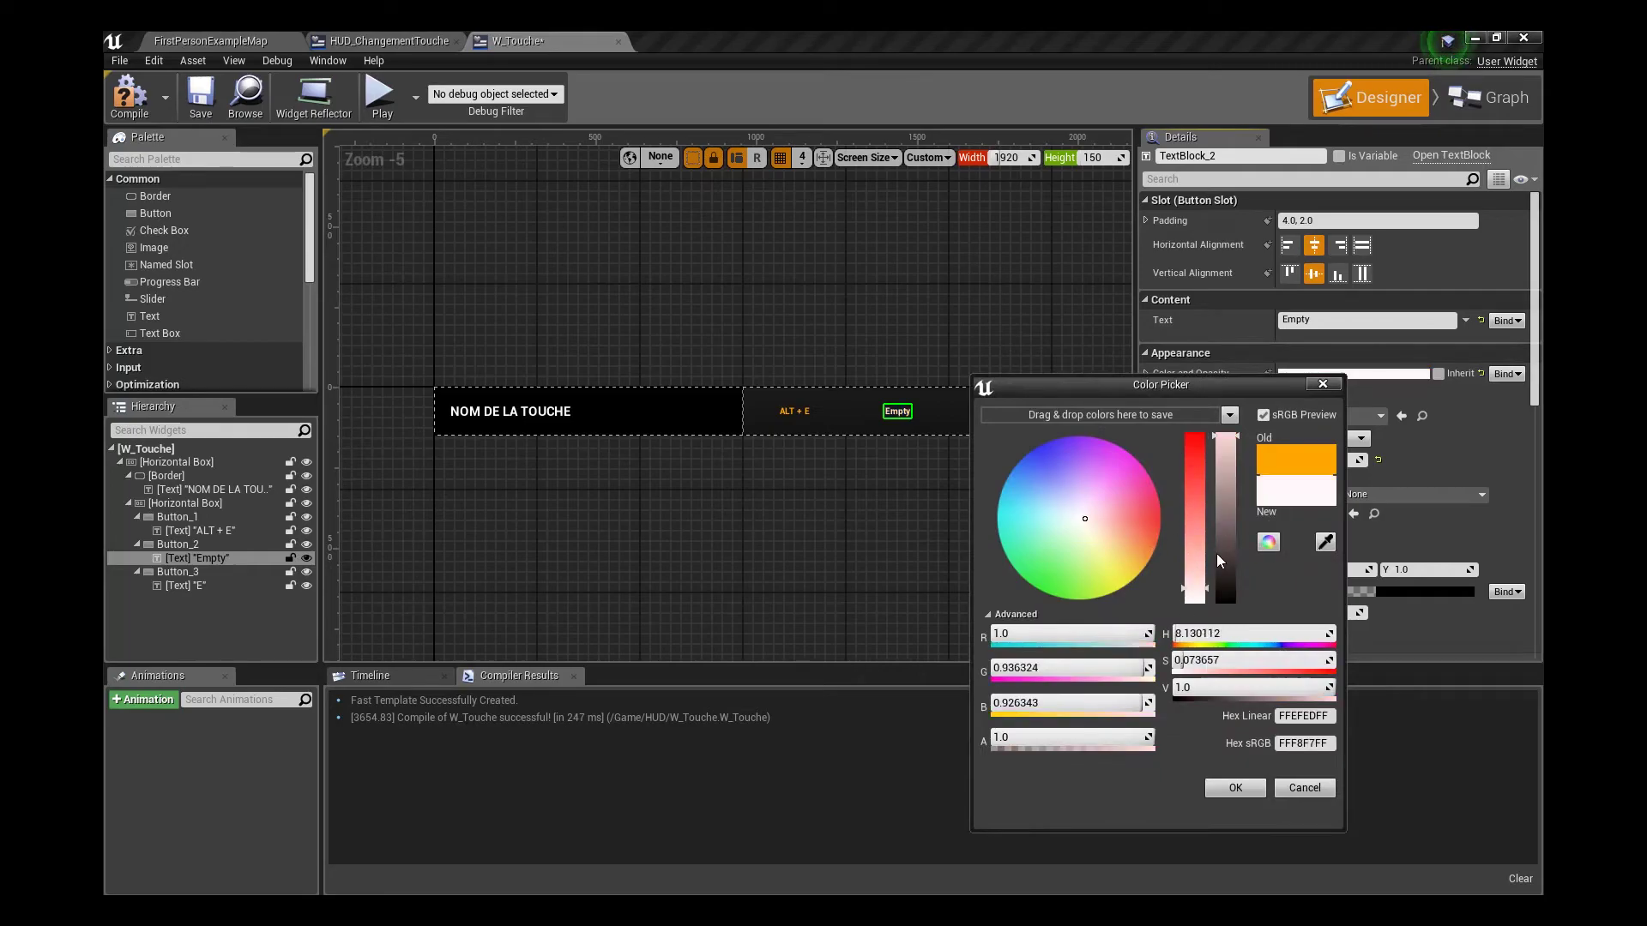
left_click(1275, 356)
Set the second and third key labels to EMPTY and save W_Touche
left_click(1295, 319)
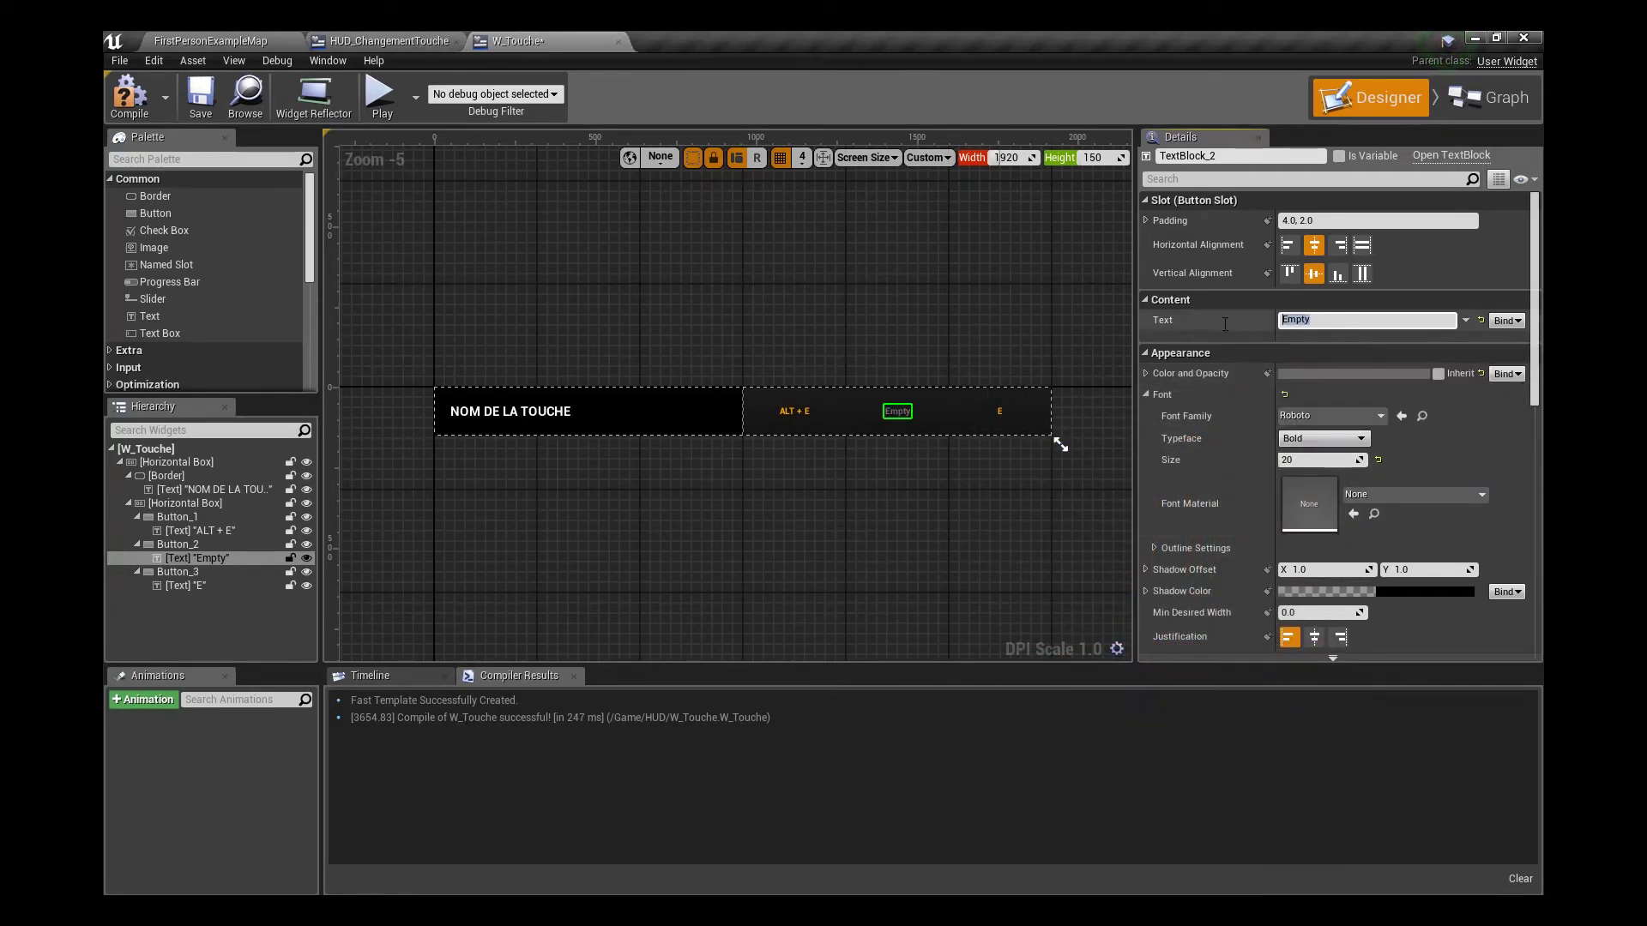
type("EMPTY")
key("Return")
left_click(1007, 420)
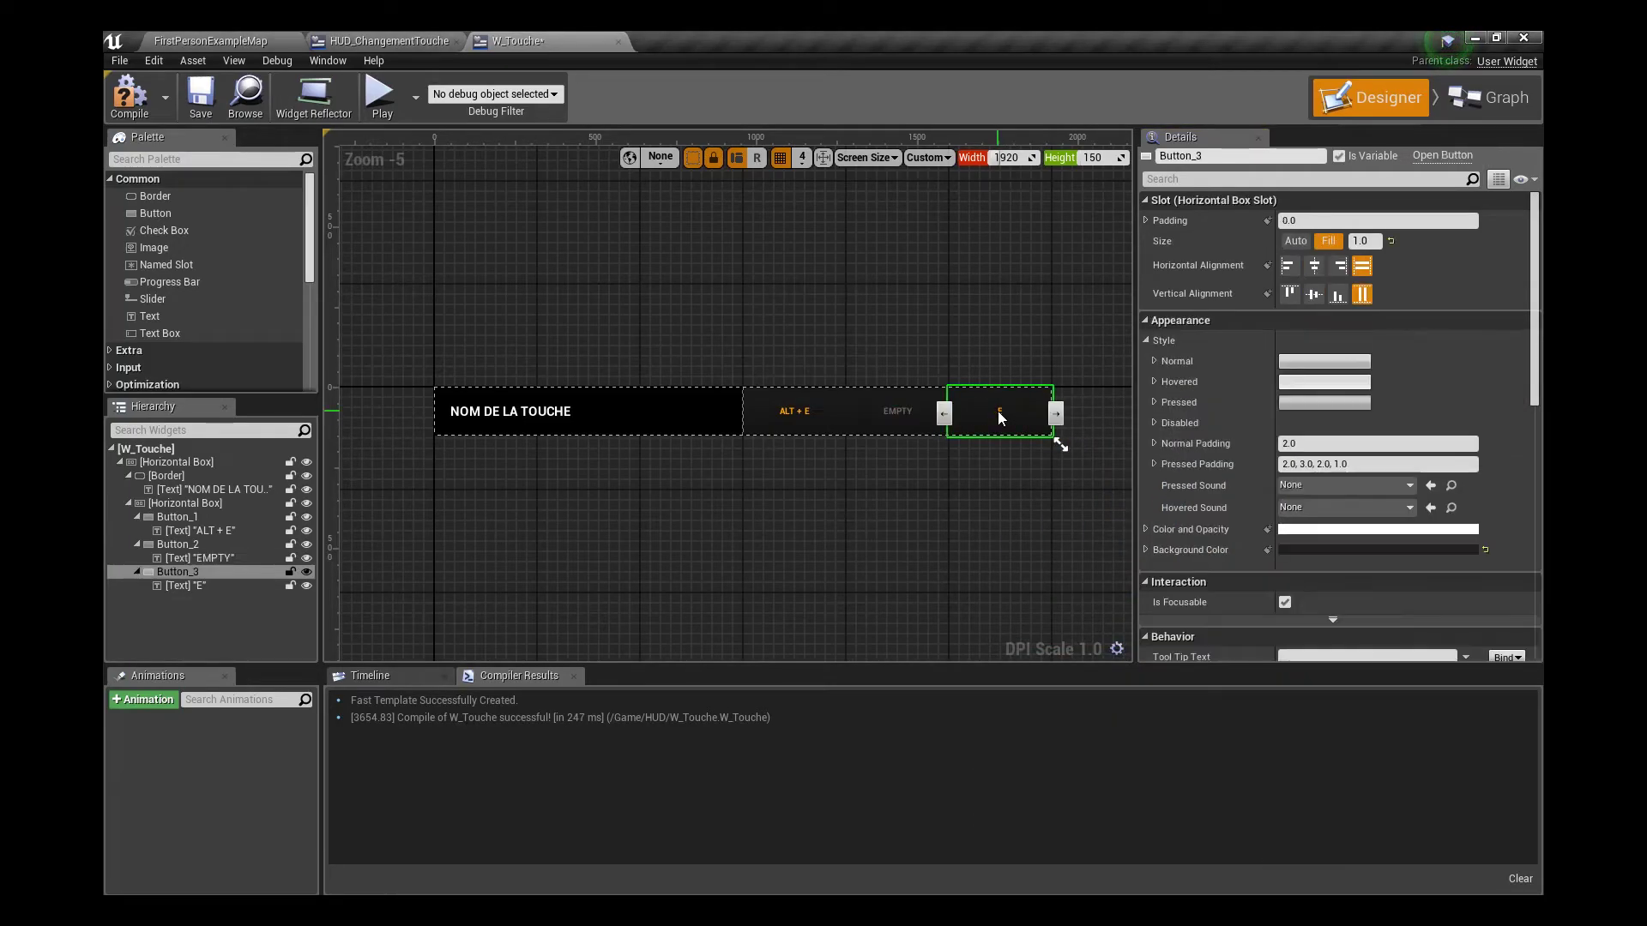
key("ctrl+v")
left_click(187, 109)
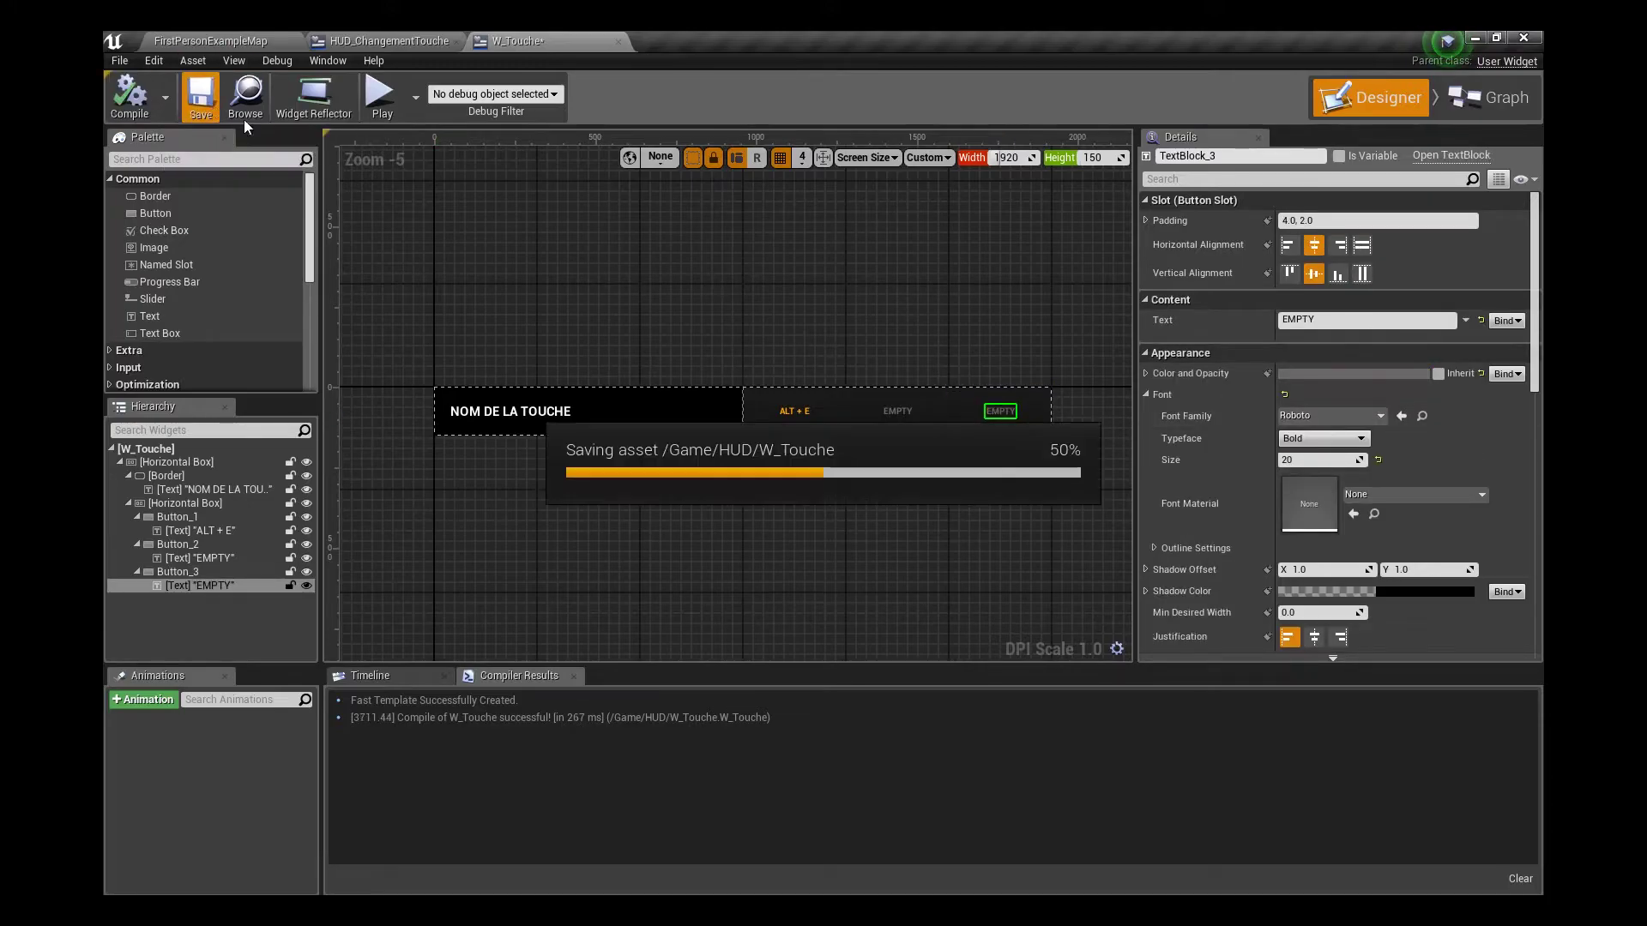
Create a new text binding for the ALT + E label and start renaming it
left_click(796, 413)
left_click(1506, 322)
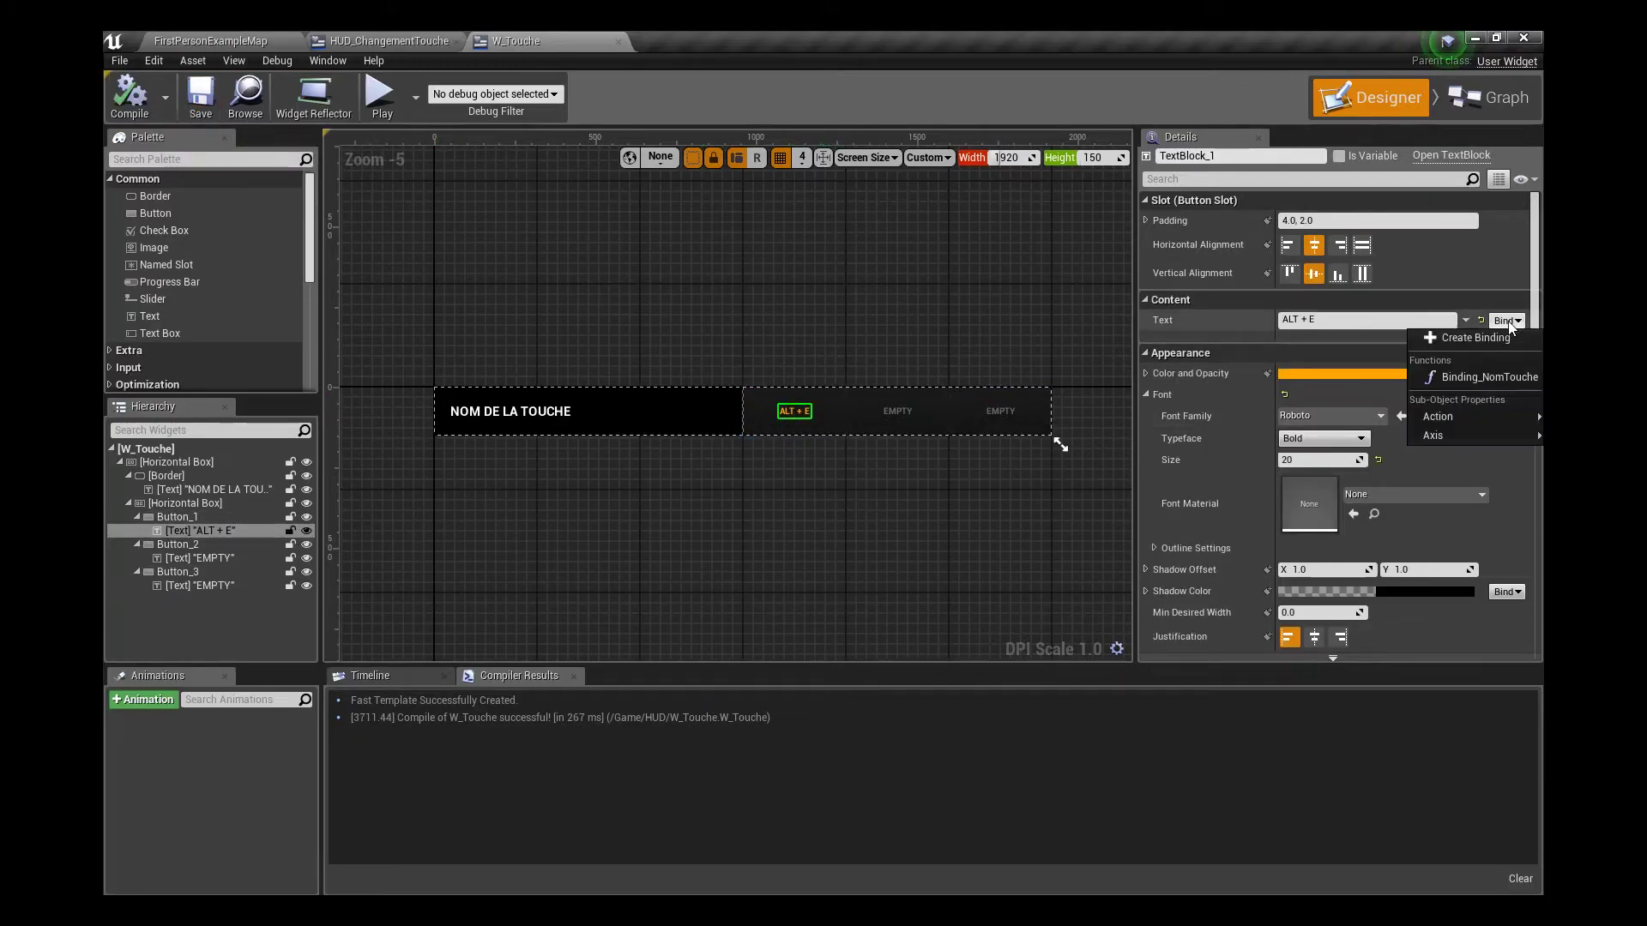
left_click(1484, 338)
left_click(217, 318)
key("F2")
type("Binding_Touche1")
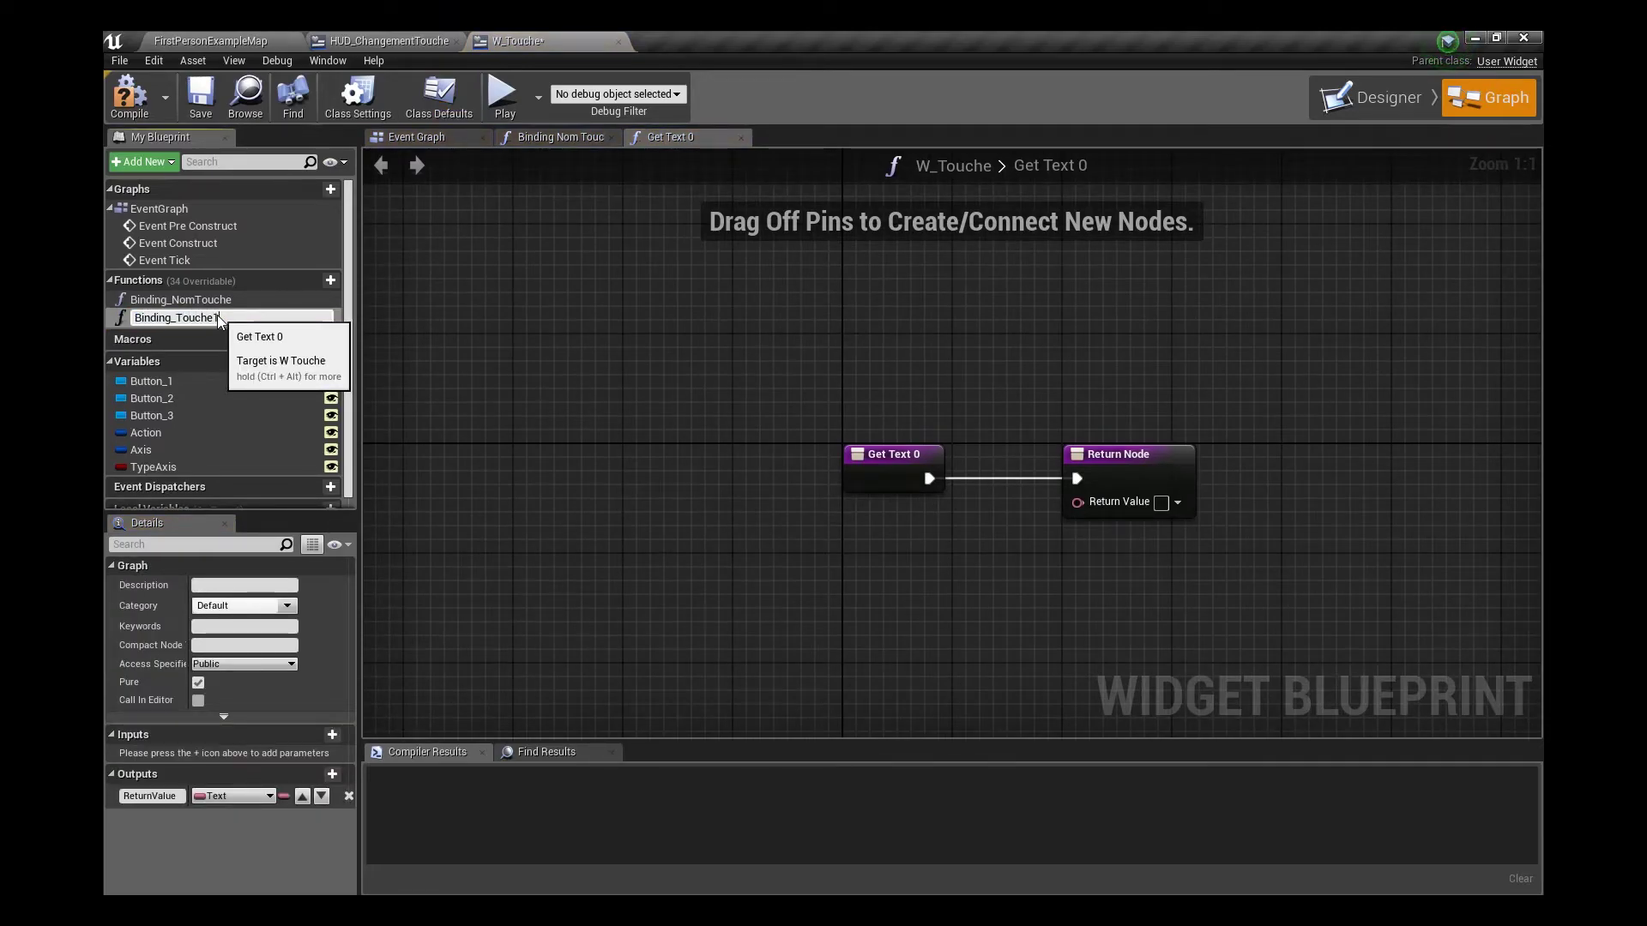
Name the binding Binding_Touche1 and paste in the Select nodes copied from Binding Nom Touche
key("Return")
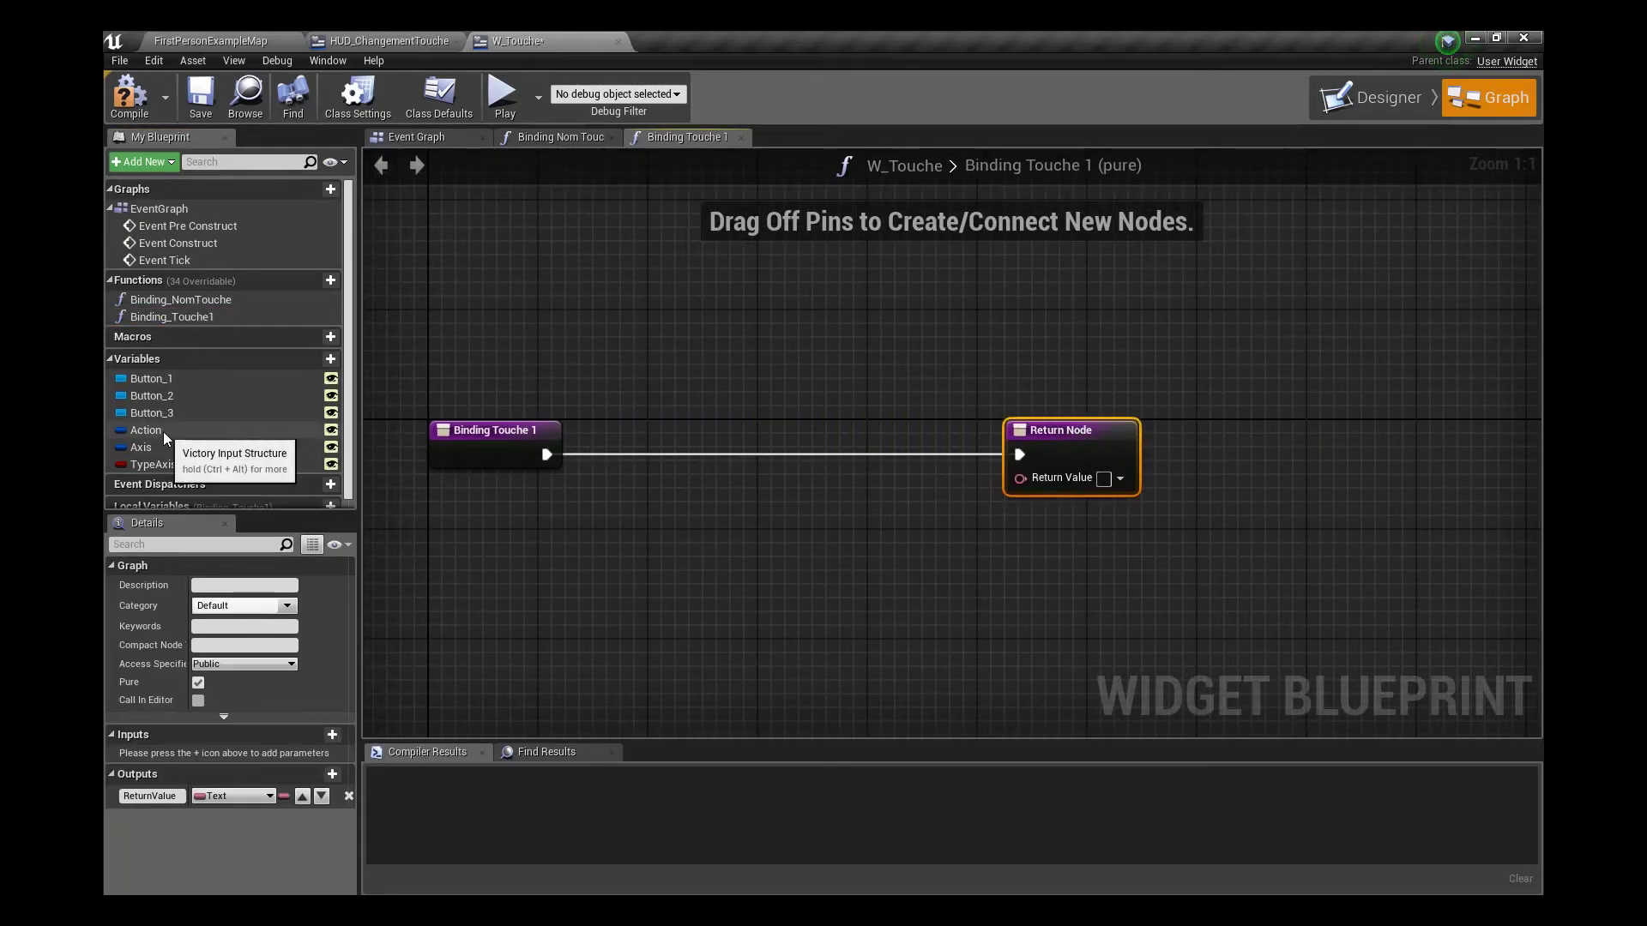
mouse_move(161, 465)
left_mouse_down()
mouse_move(641, 539)
mouse_move(515, 503)
left_mouse_up()
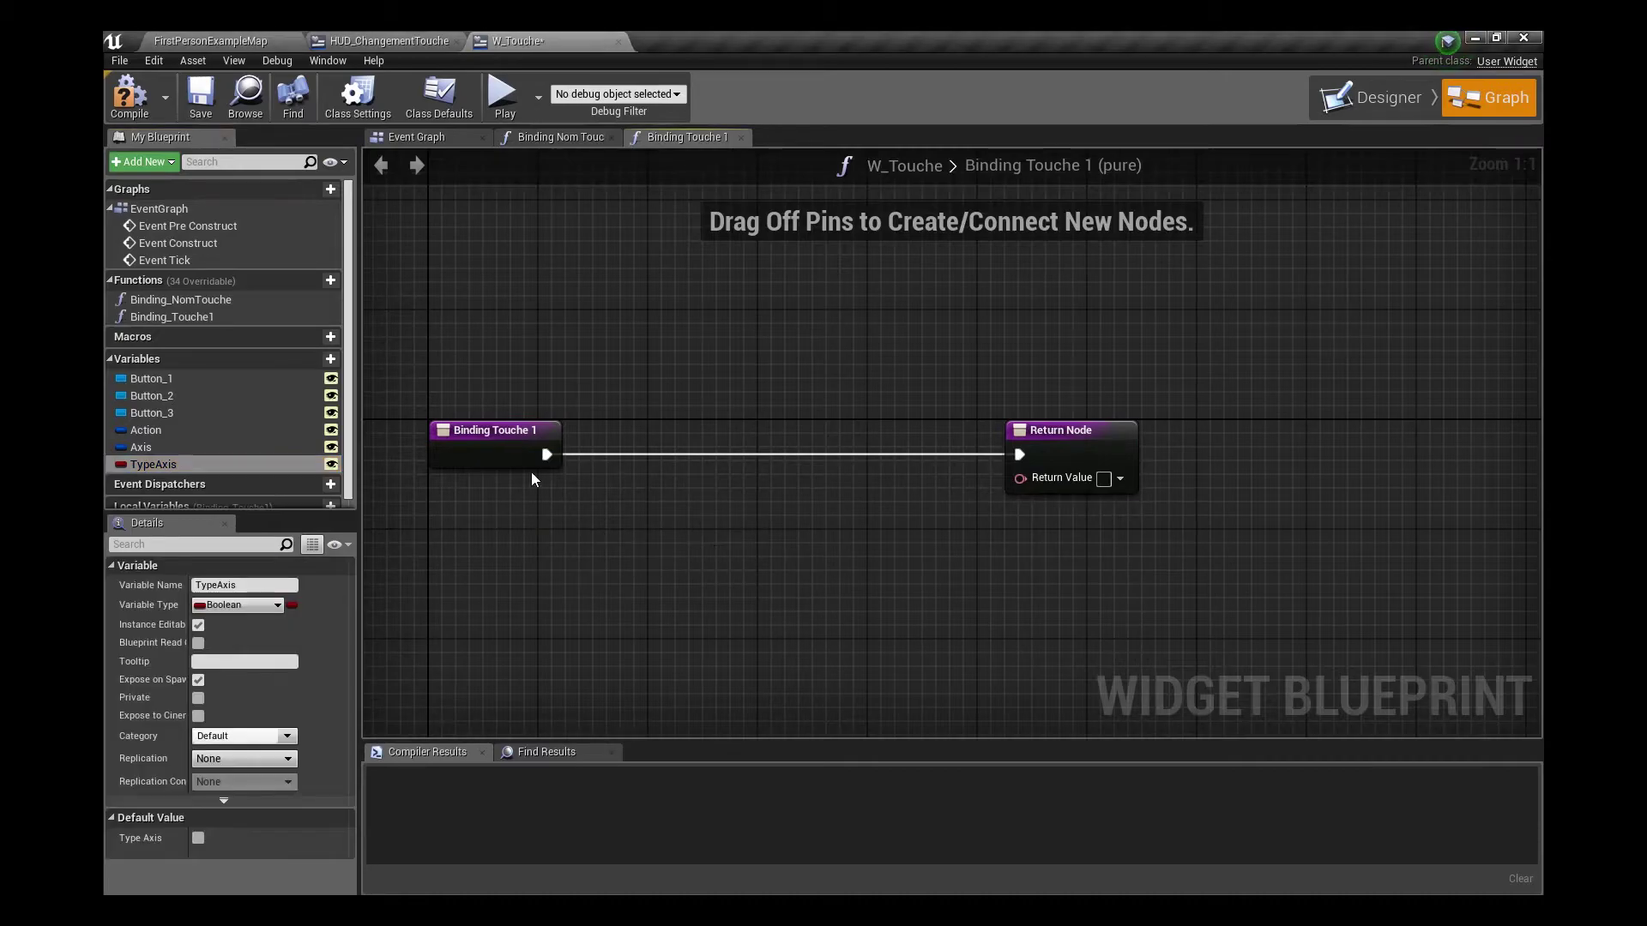
left_click(541, 139)
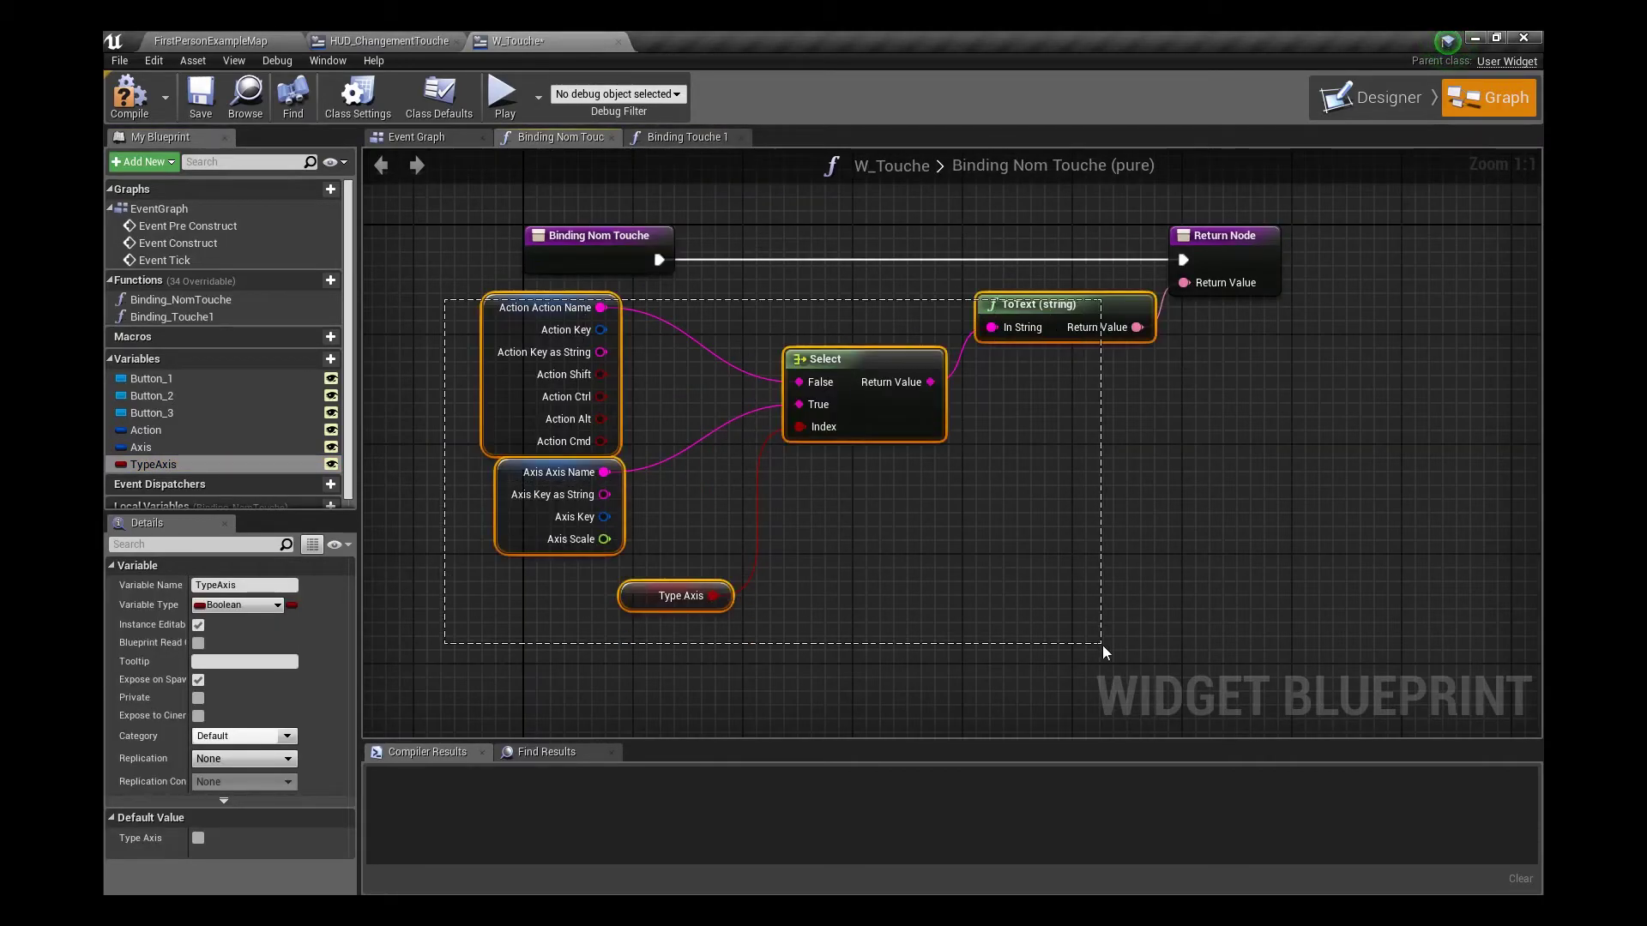
left_click_drag(755, 485, 1103, 645)
left_click(655, 137)
key("ctrl+v")
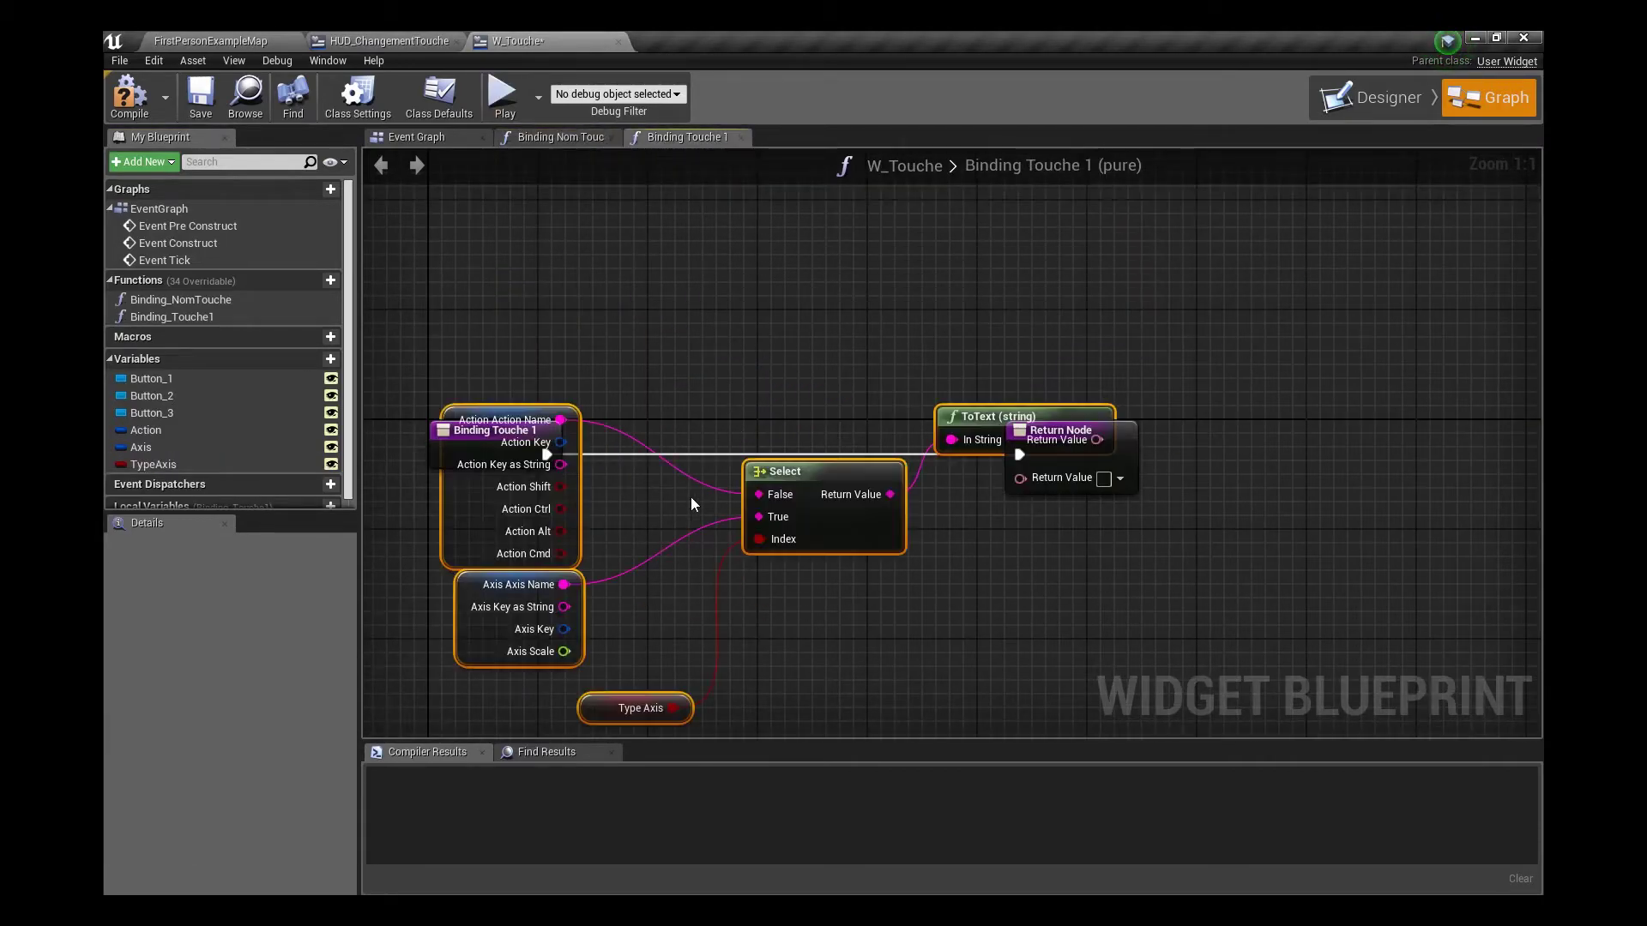
left_click_drag(850, 473, 837, 569)
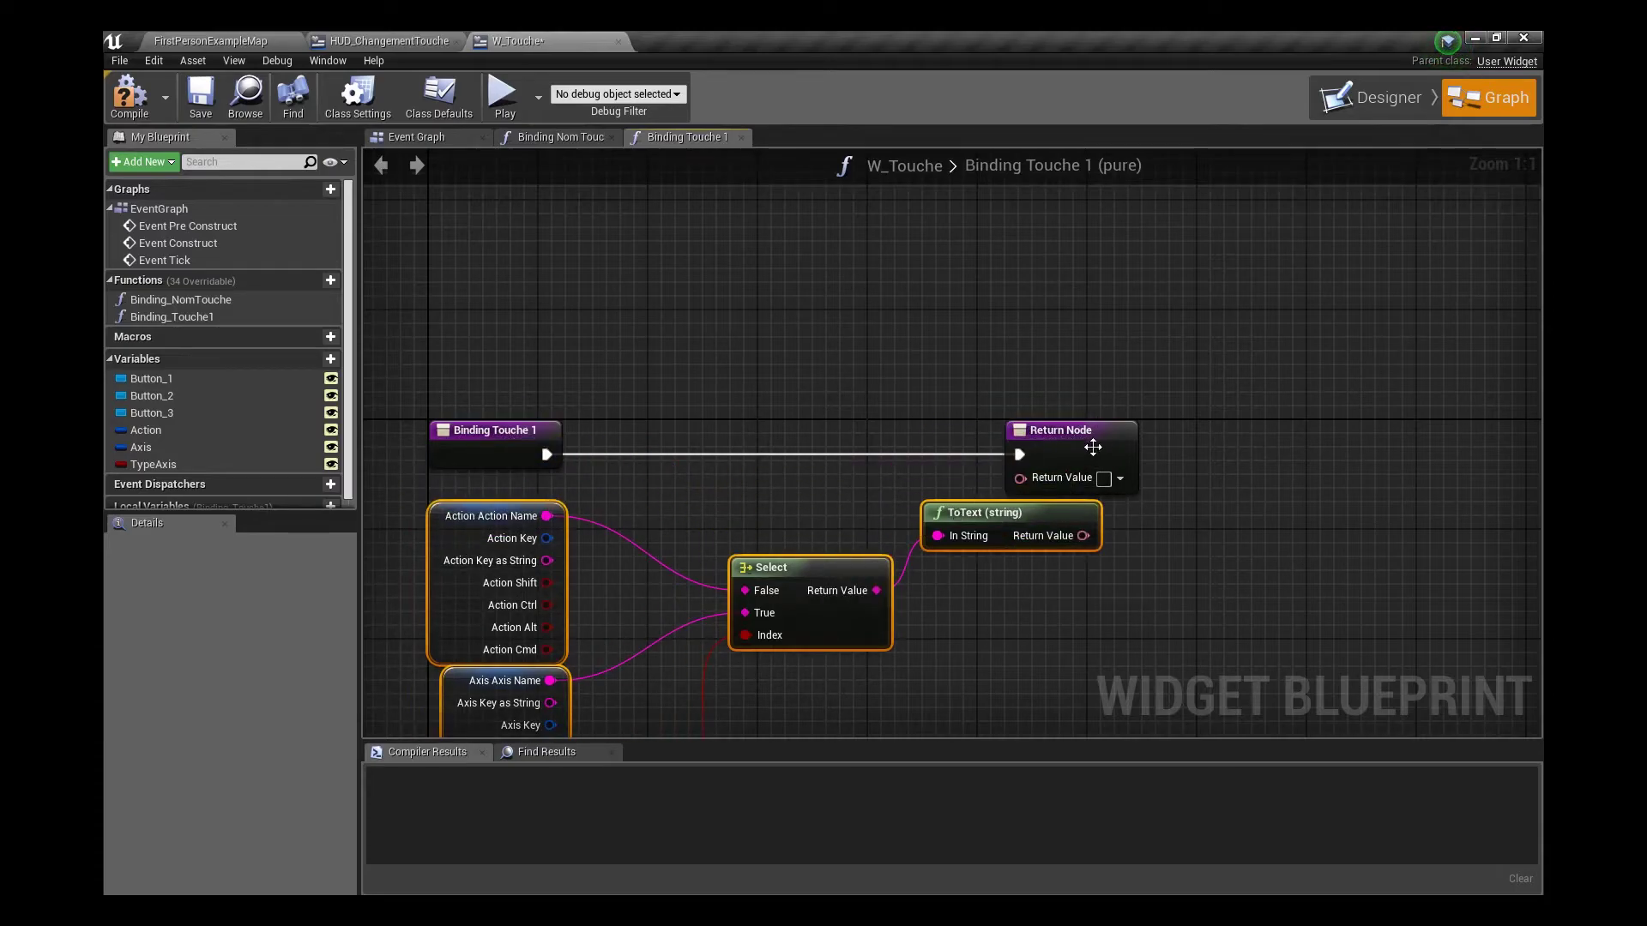
left_click_drag(1092, 446, 1230, 447)
Feed Axis and Action Key as String into the Select, ToText into Return, and compile
left_click_drag(1083, 536, 1185, 478)
right_click_drag(552, 703, 601, 438)
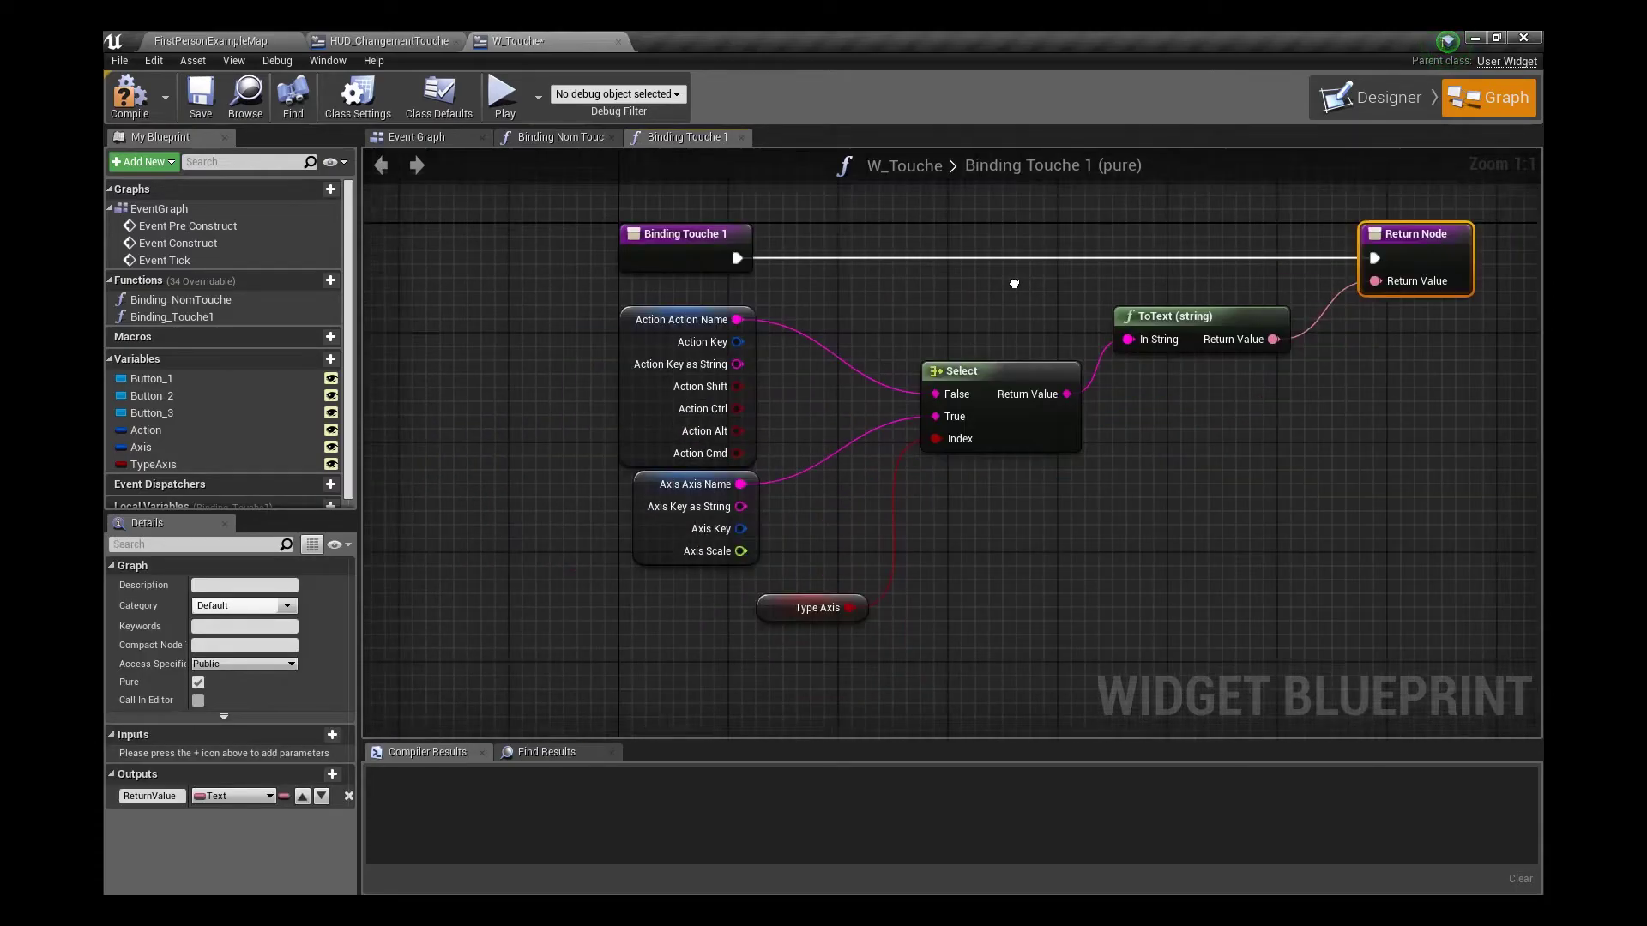
left_click_drag(600, 438, 797, 348)
left_click_drag(595, 295, 804, 326)
right_click_drag(835, 320, 782, 432)
left_click(130, 95)
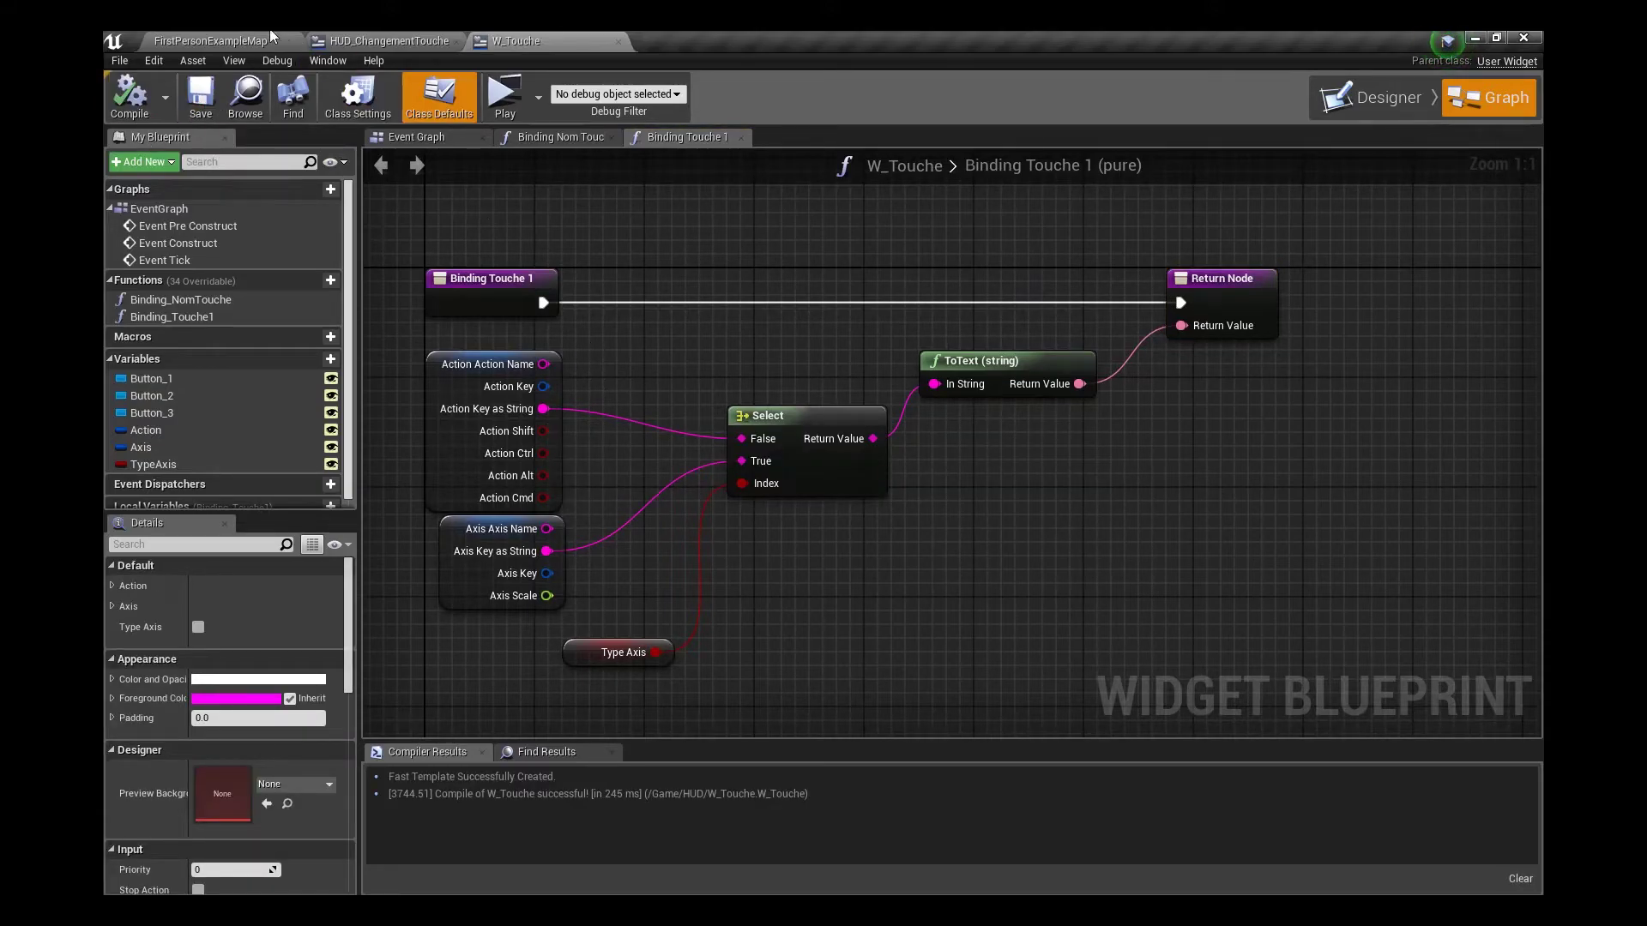
left_click(219, 40)
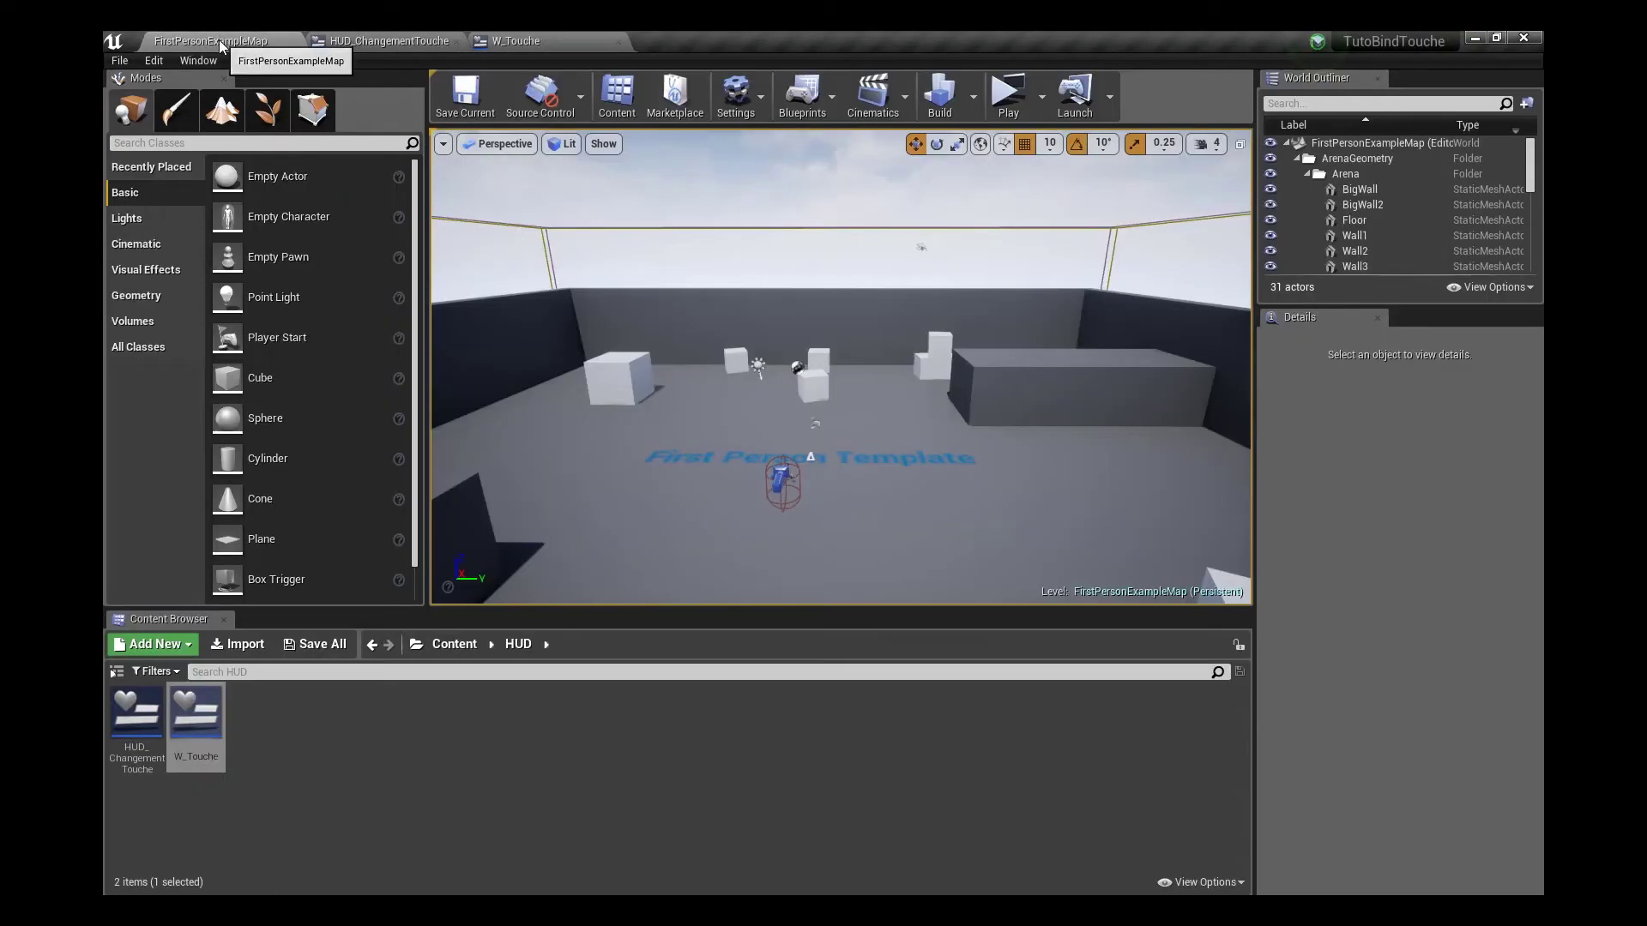
Add the AfficherHUDChangementTouche action mapping in Project Settings > Input and search for key P
left_click(455, 645)
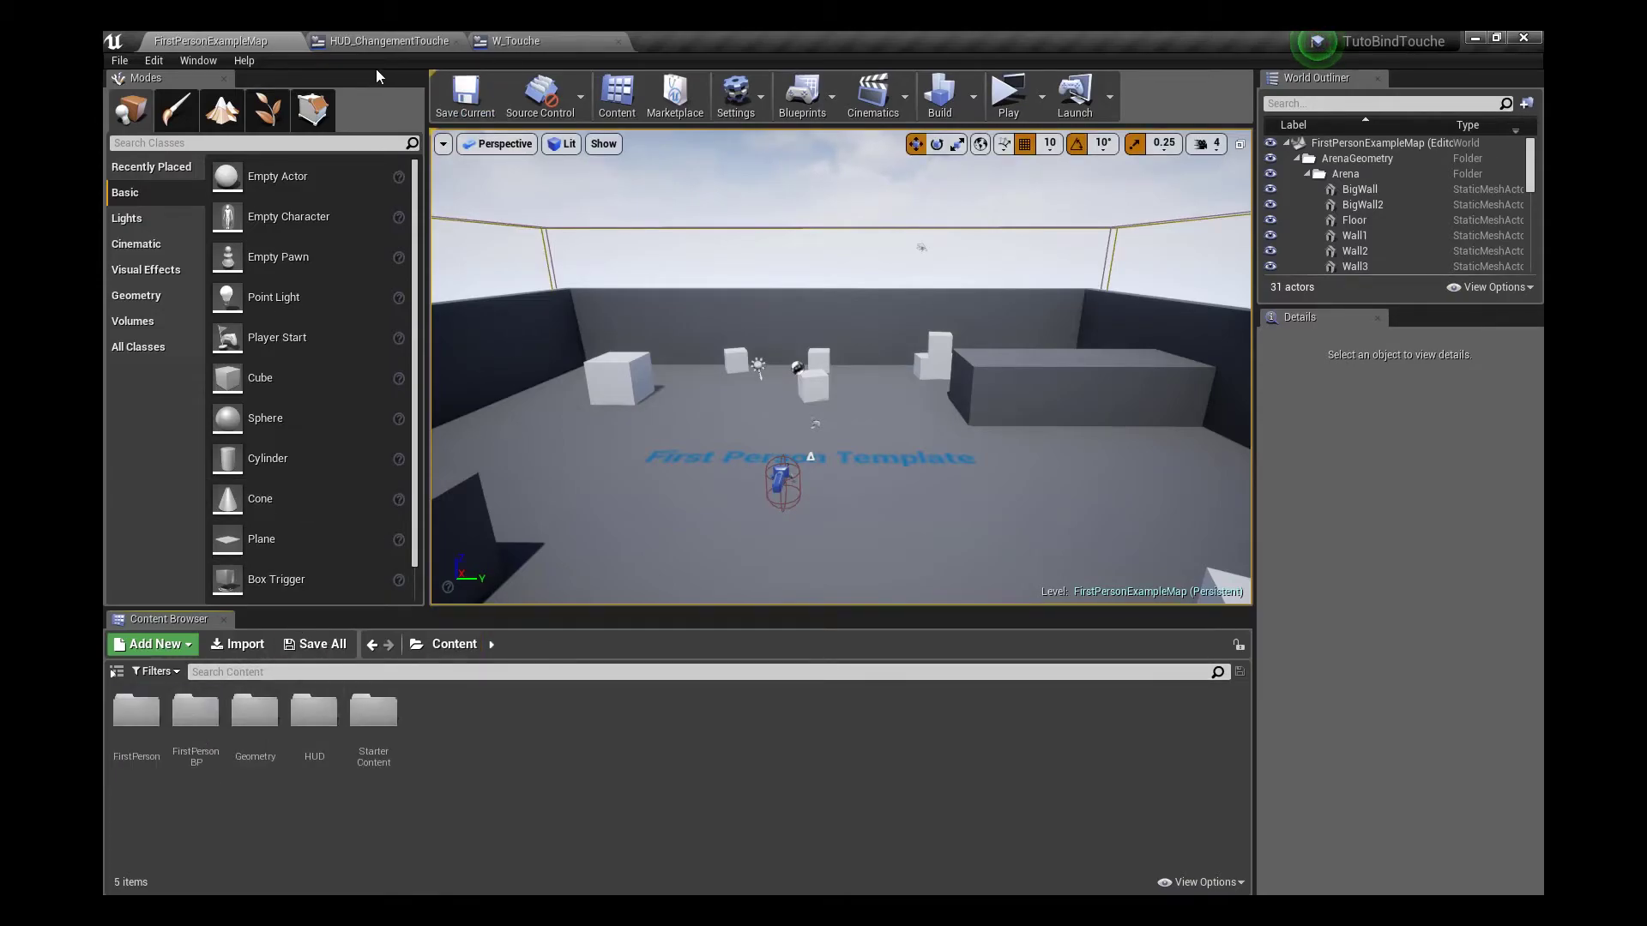
left_click(154, 60)
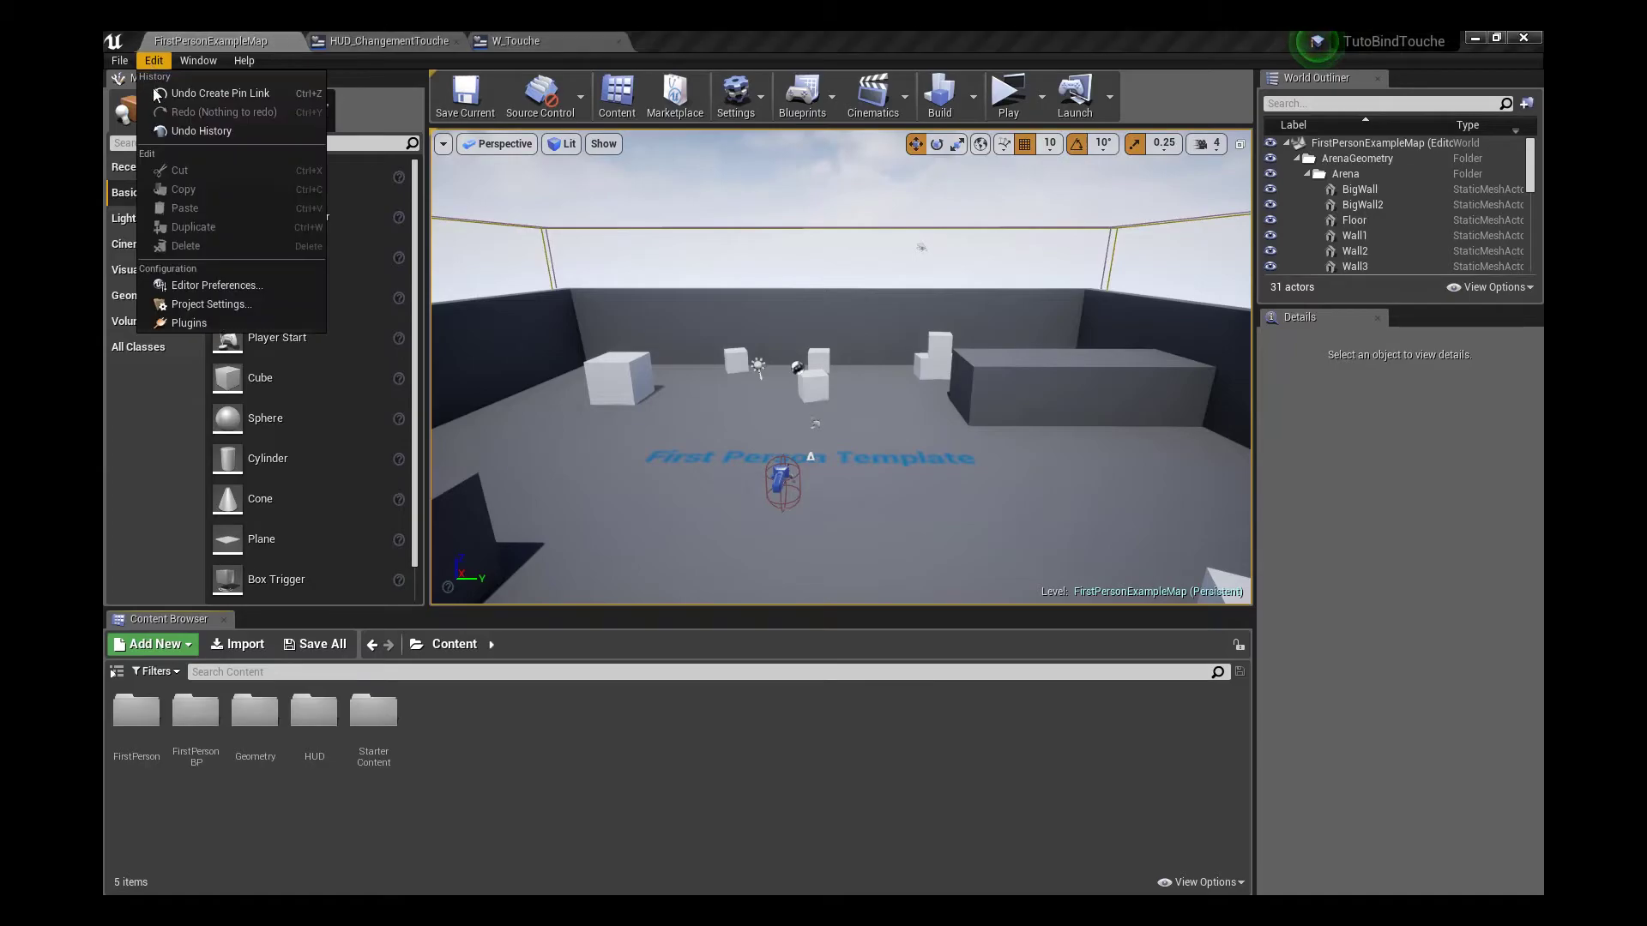
left_click(221, 307)
type("Afficher")
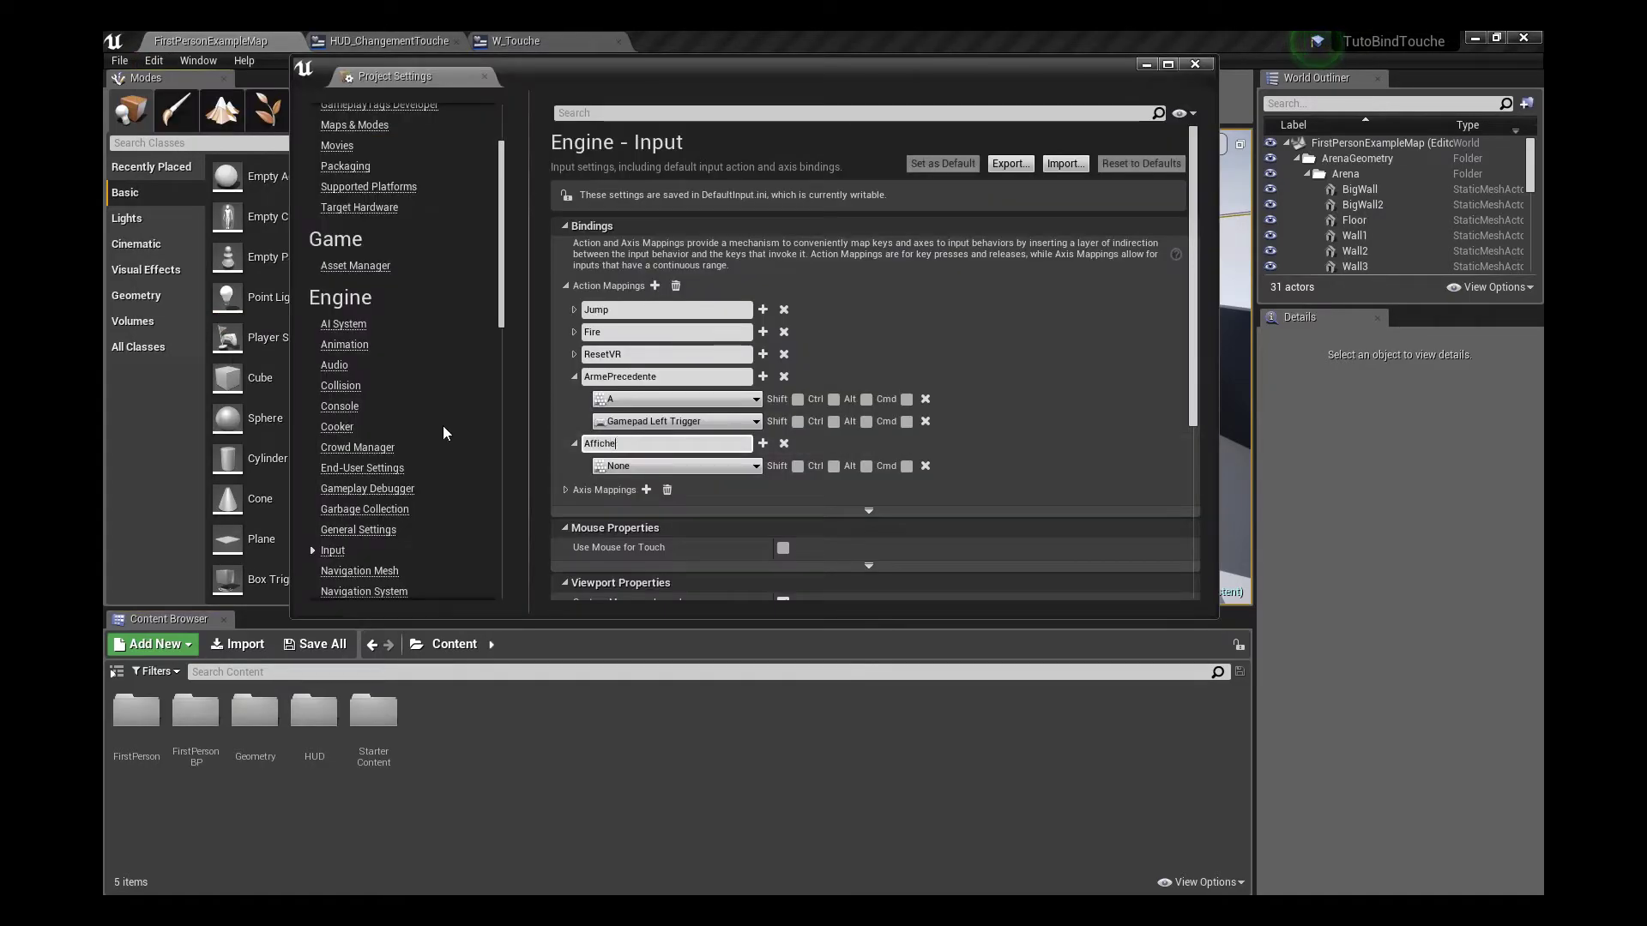
type("HUDChangementTouche")
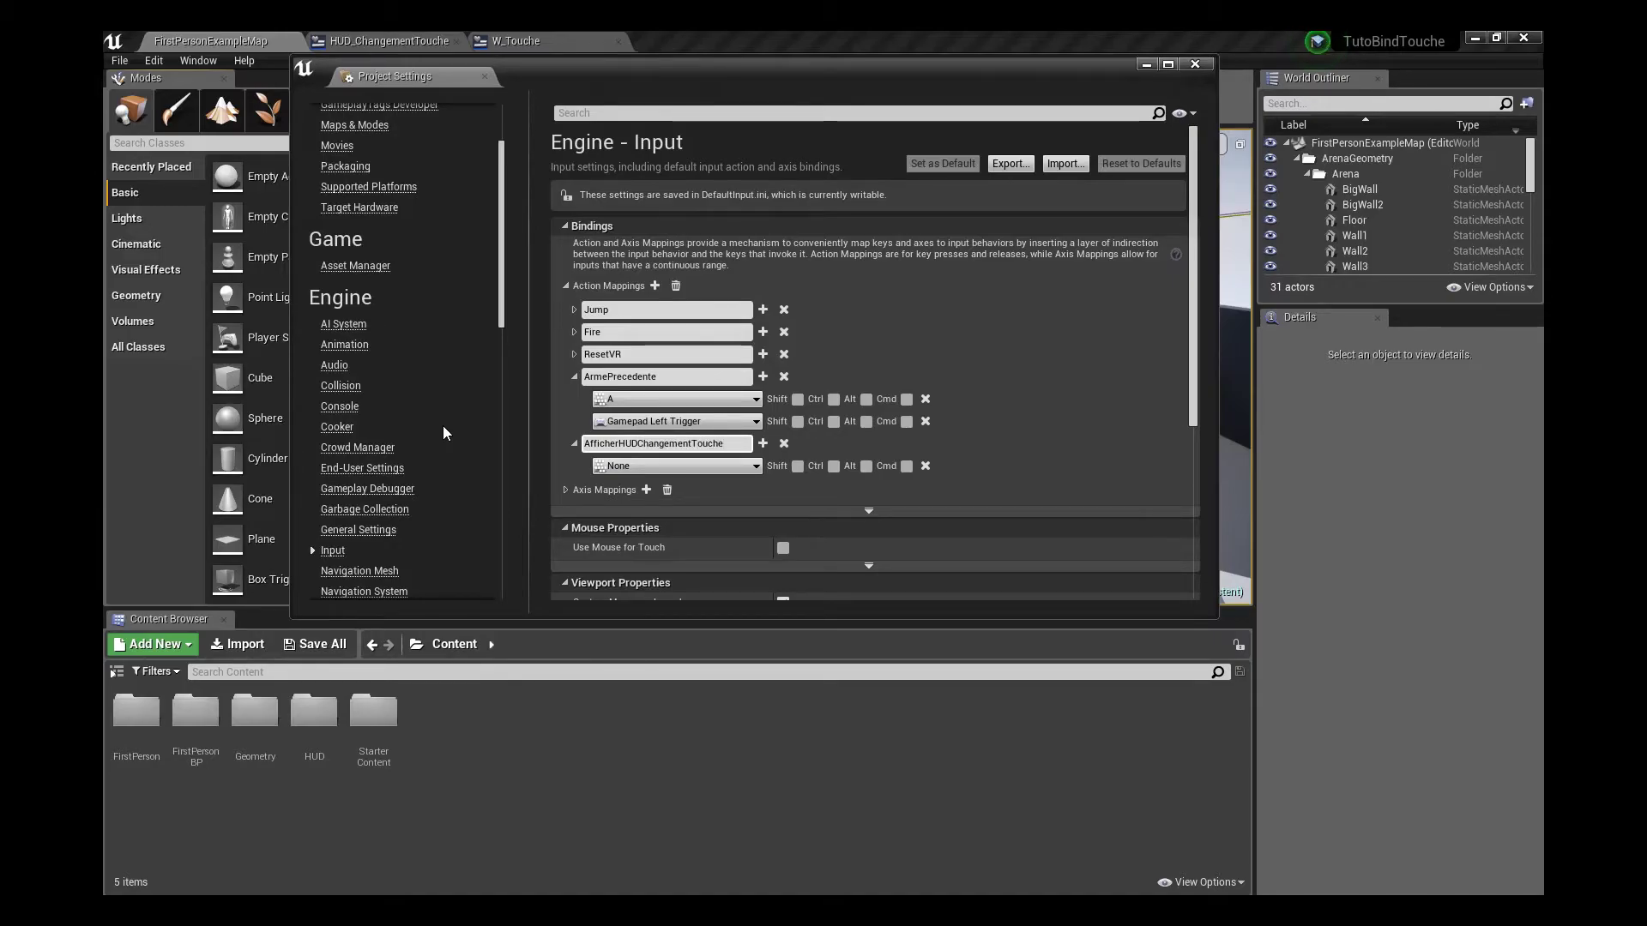
left_click(655, 468)
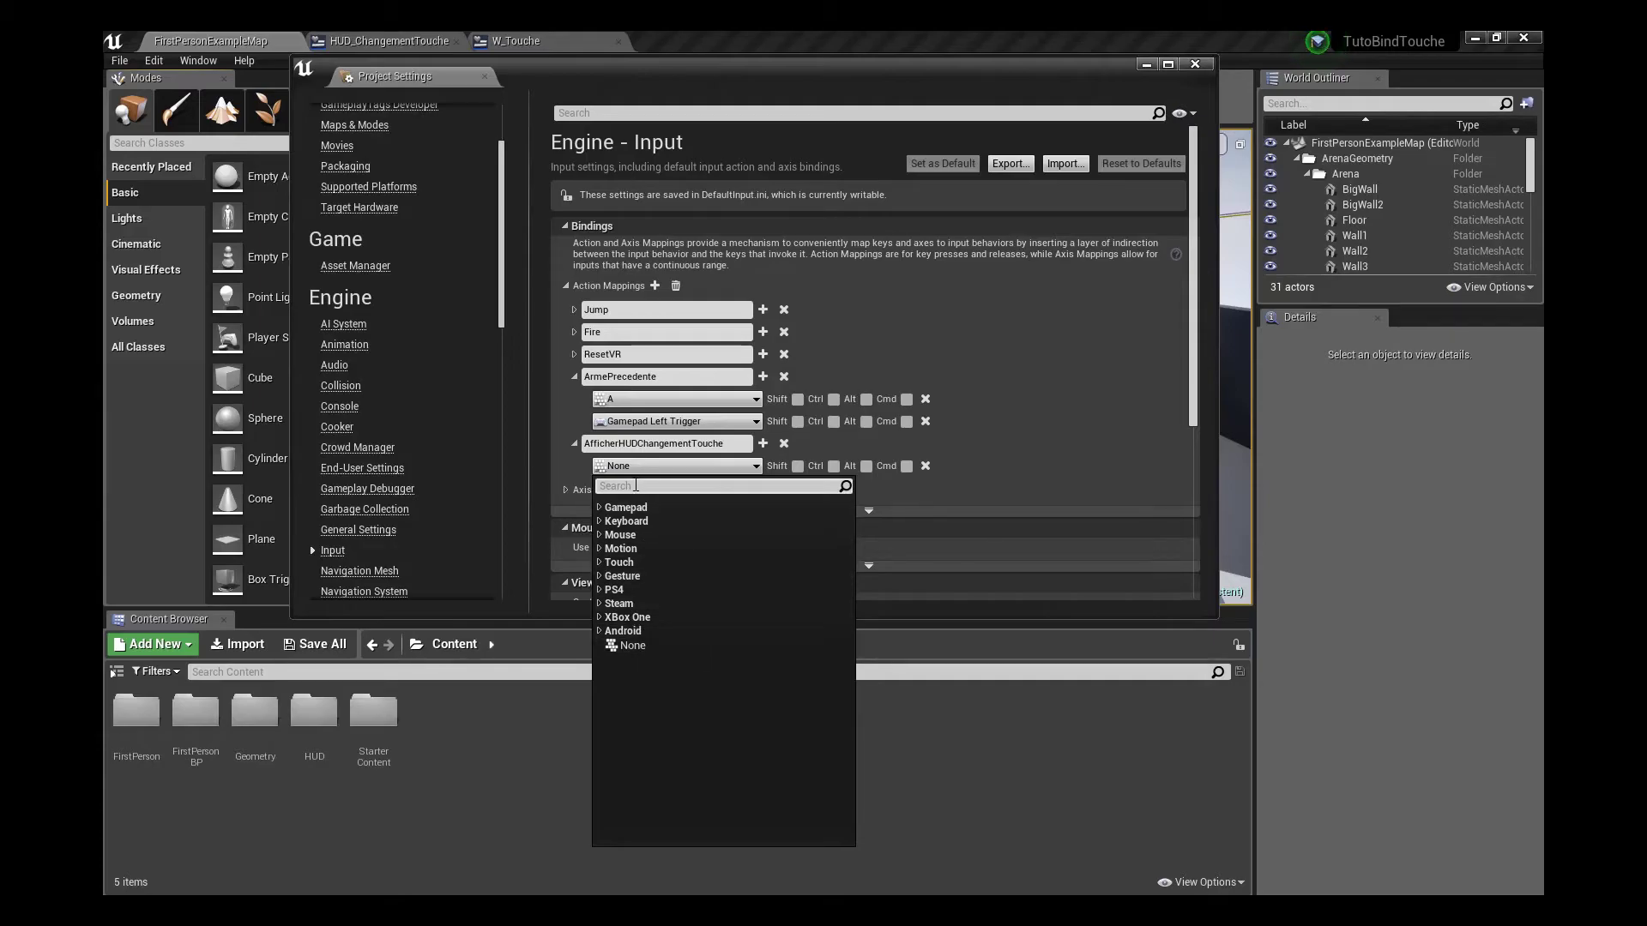
left_click(635, 487)
type("P")
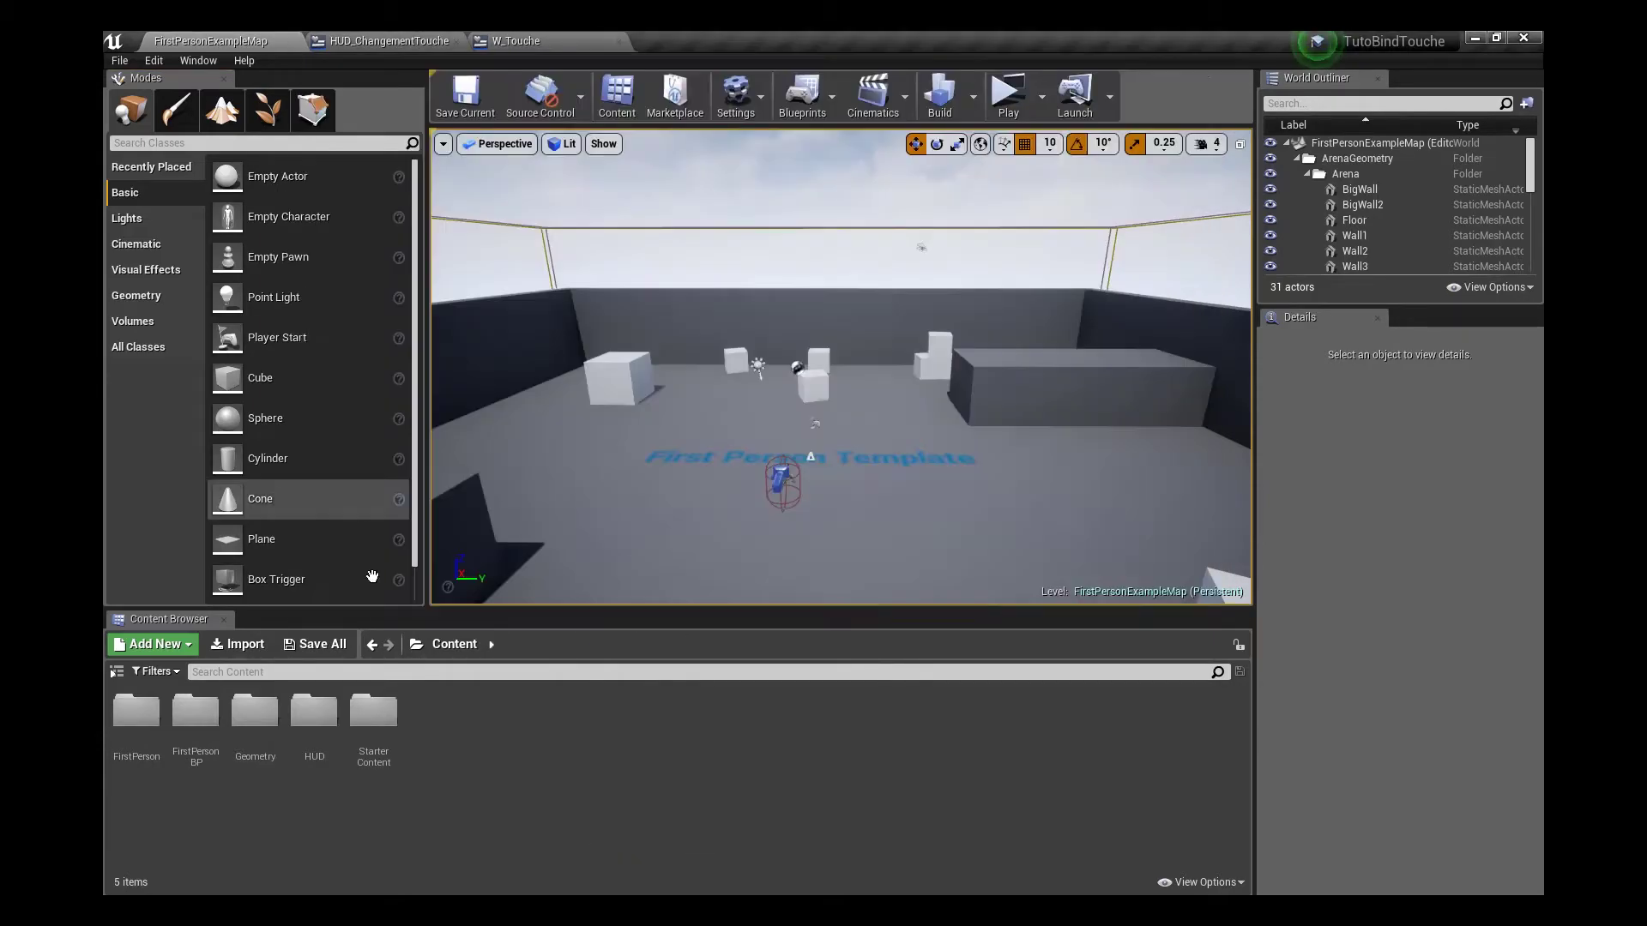
left_click(187, 710)
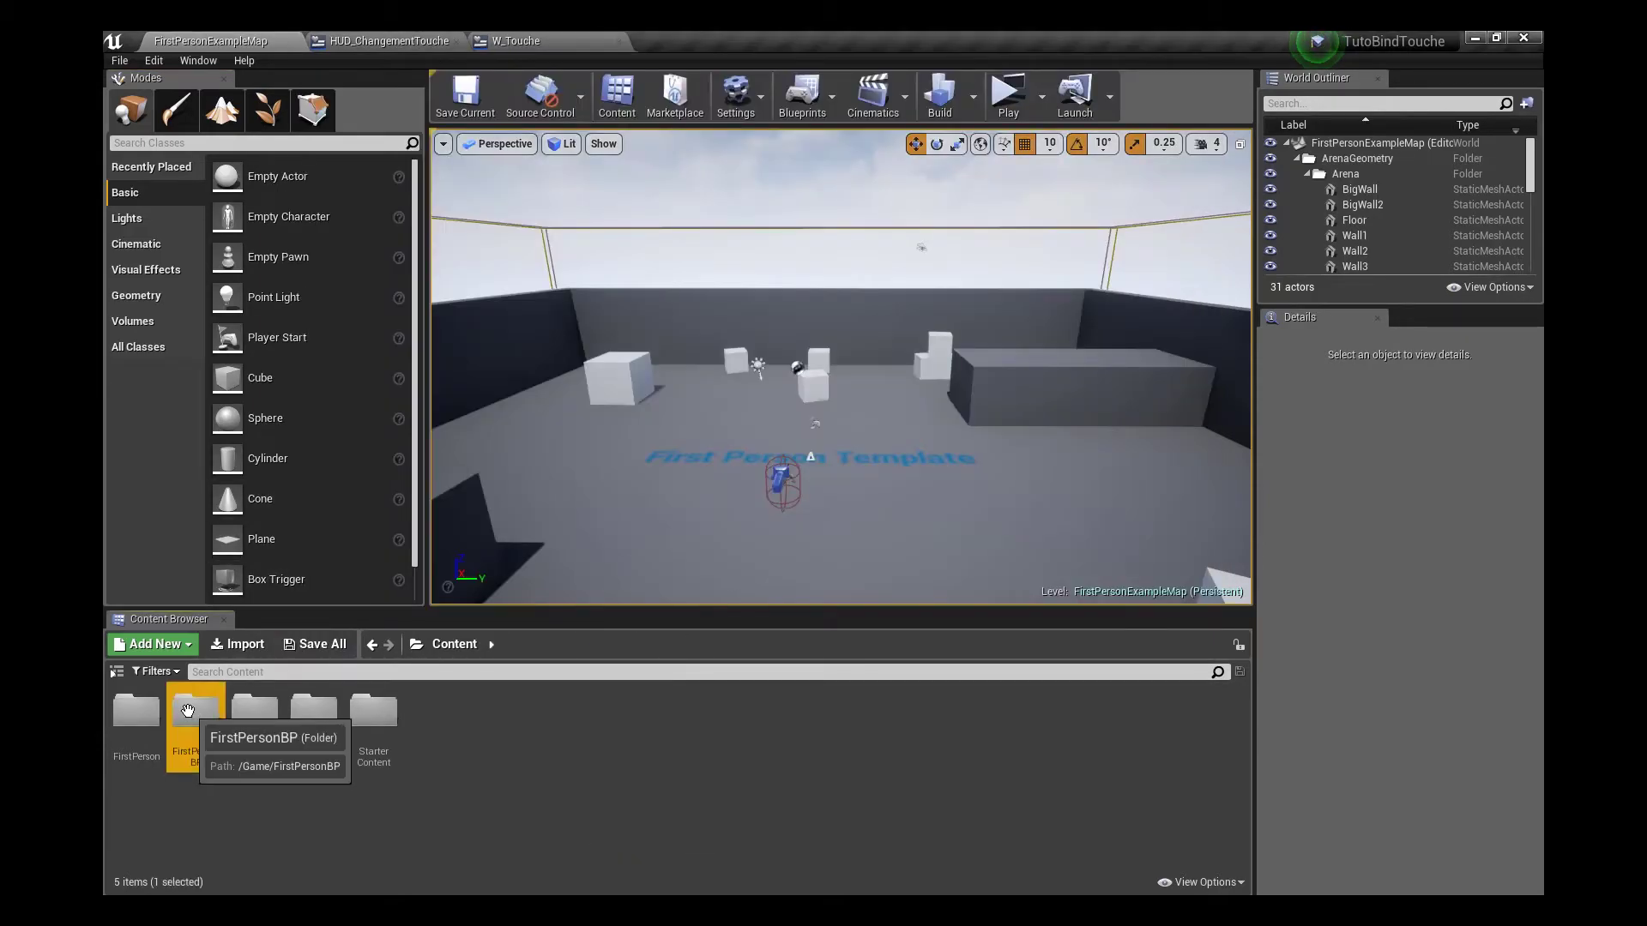
In FirstPersonBP/Blueprints, create a new PlayerController blueprint with VictoryPC as its parent class
double_click(187, 710)
double_click(137, 710)
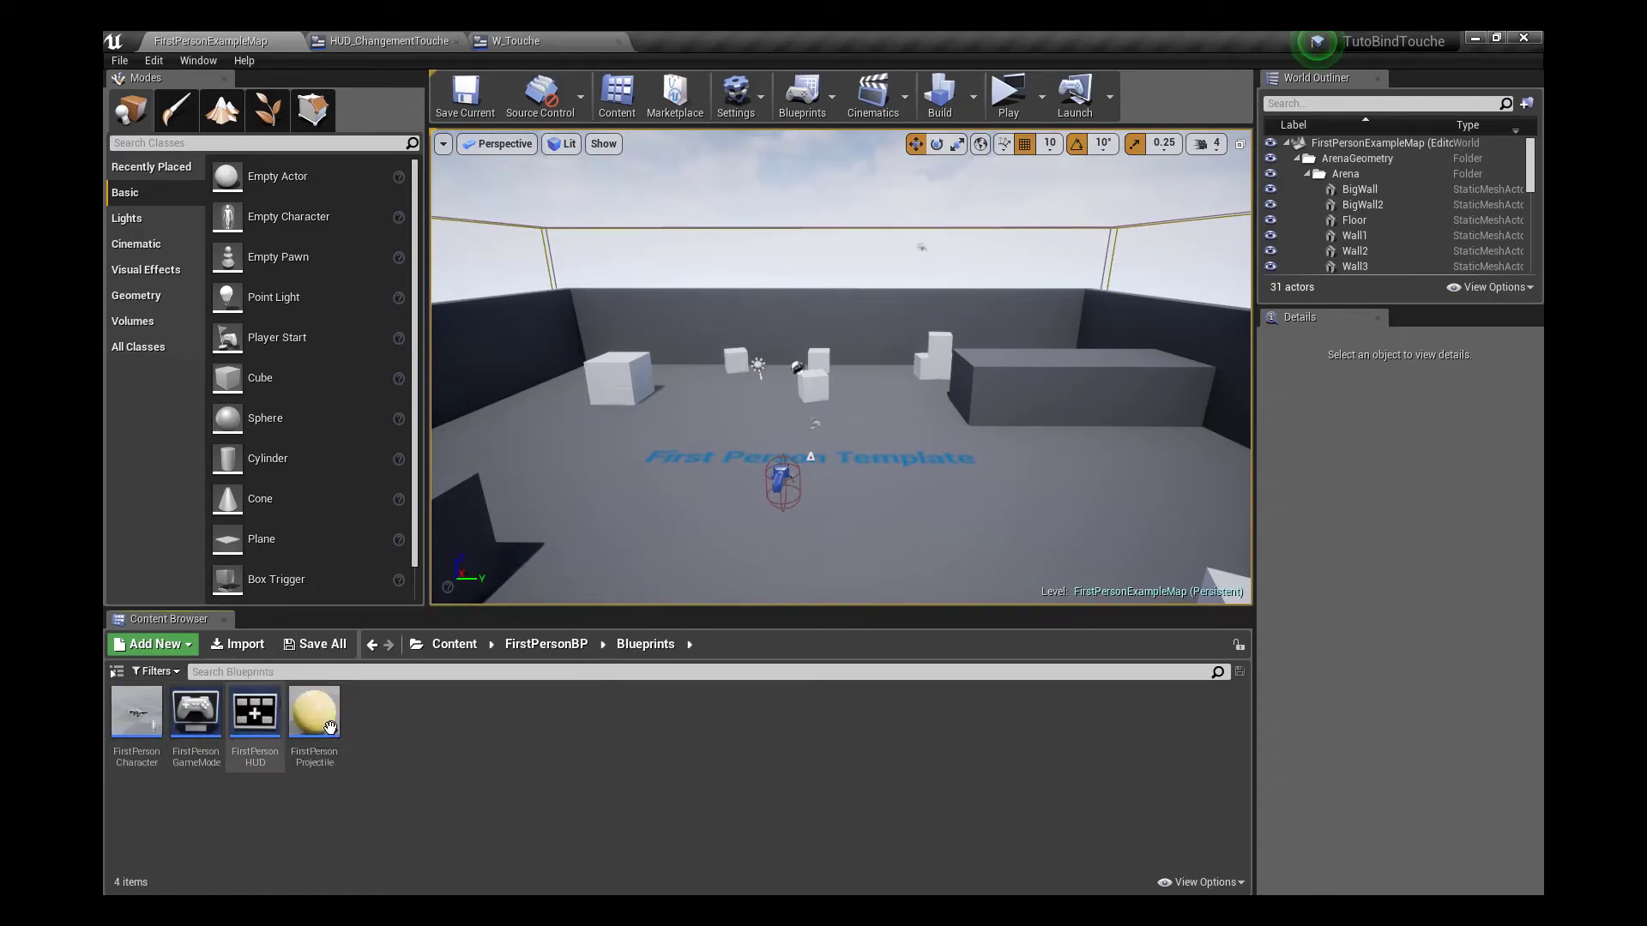
left_click(802, 96)
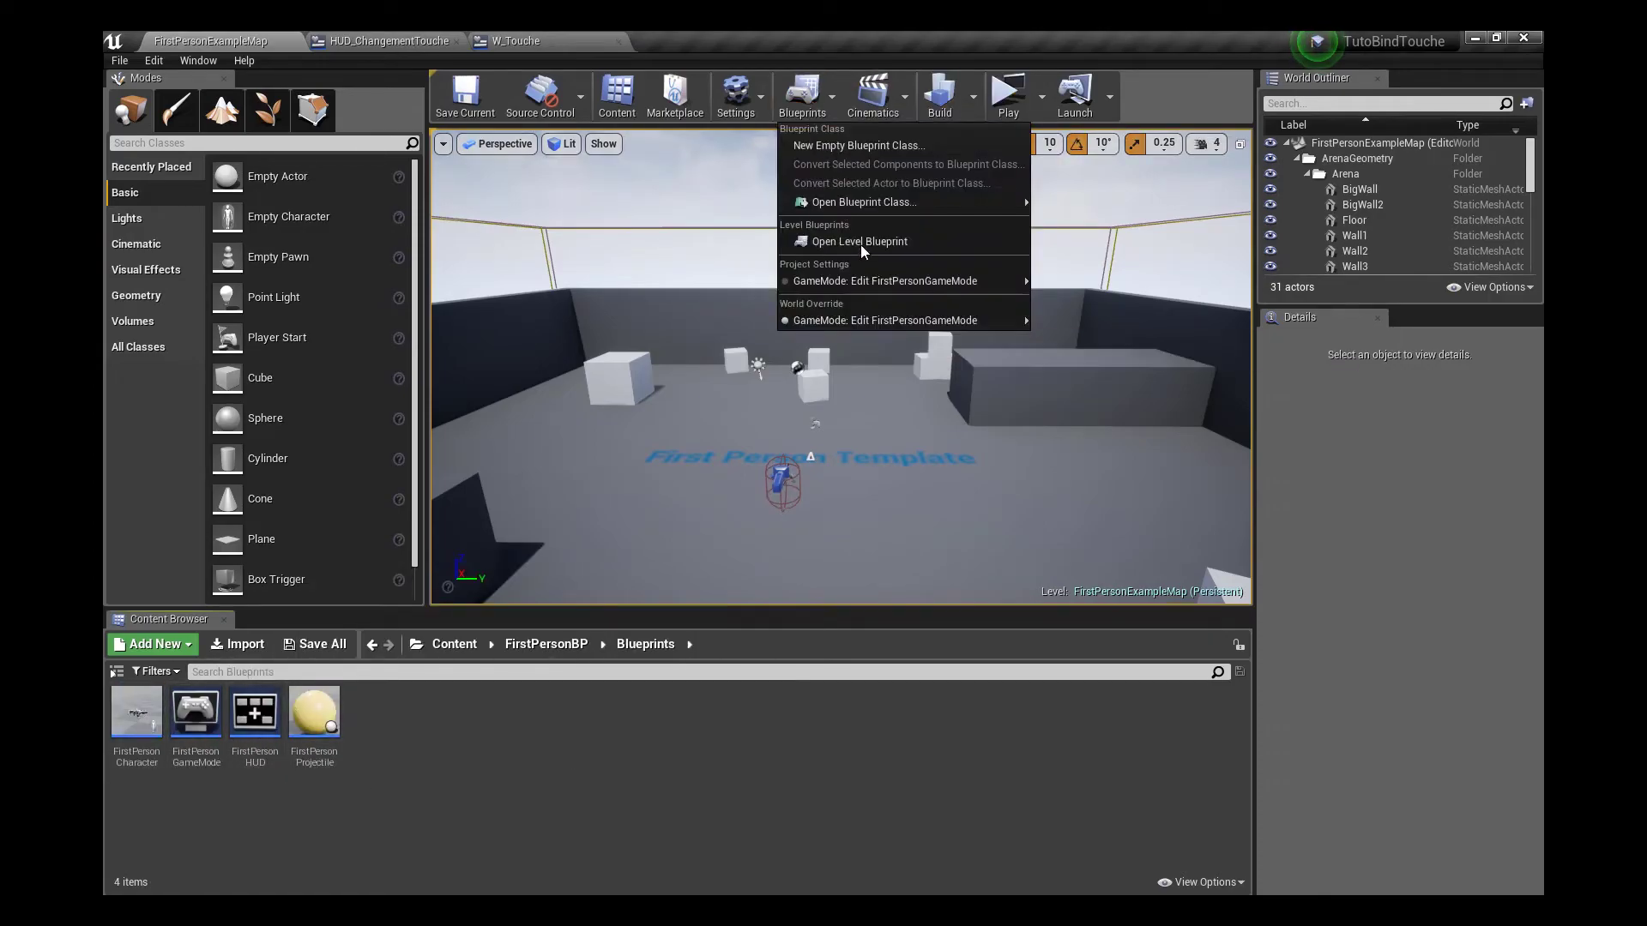
mouse_move(889, 283)
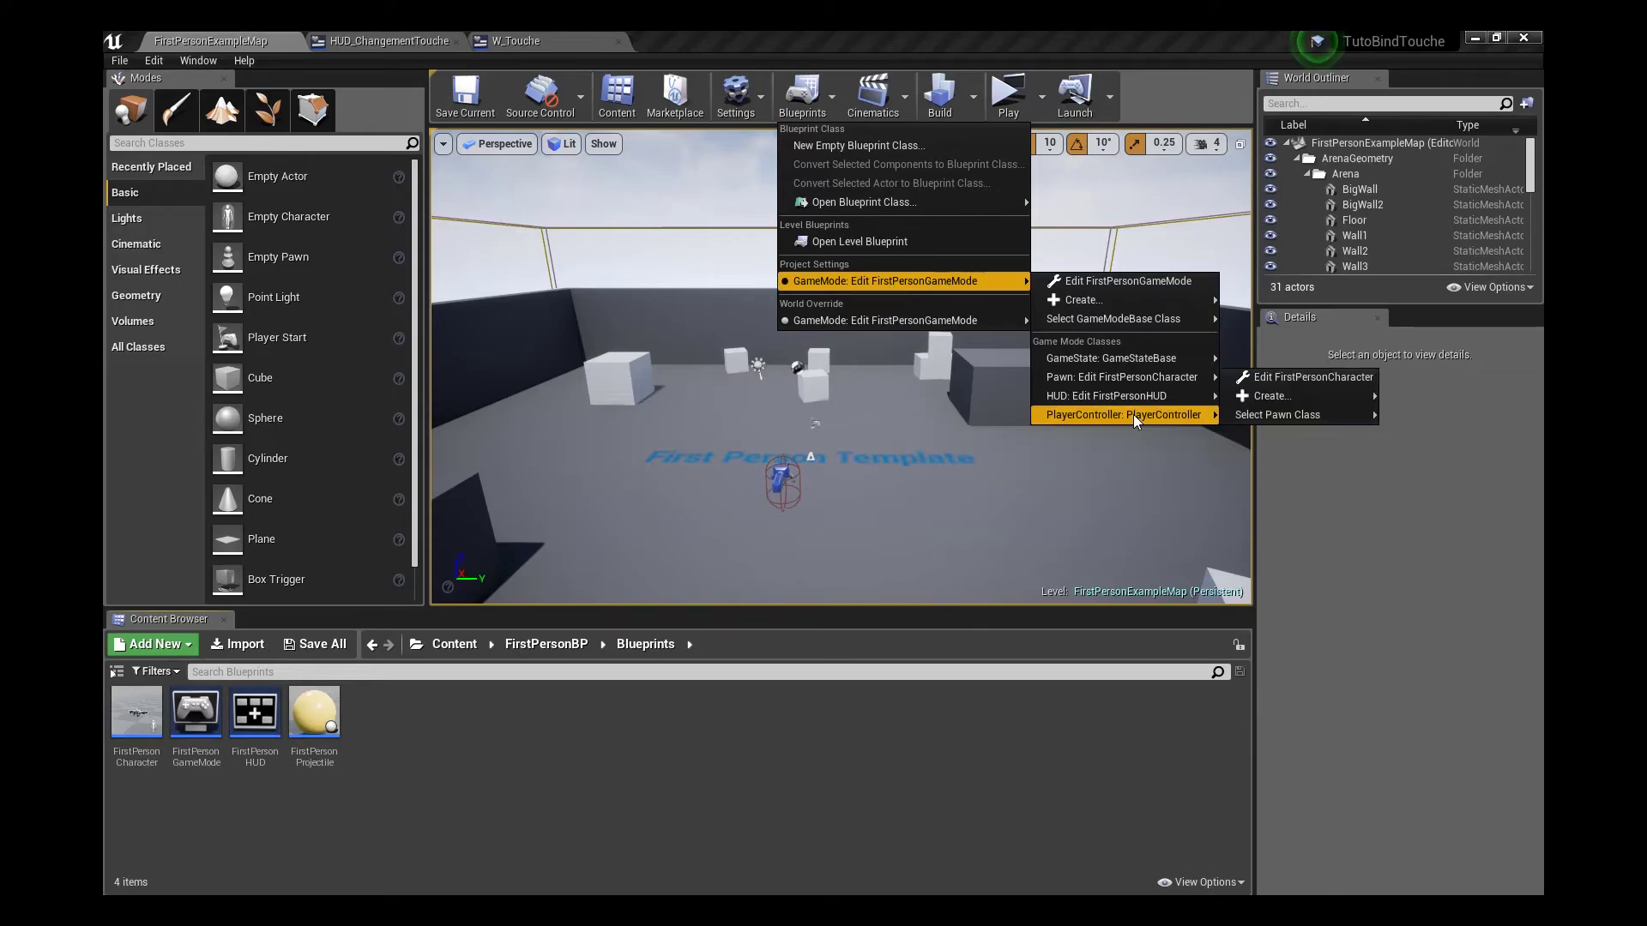
mouse_move(1153, 415)
mouse_move(1285, 434)
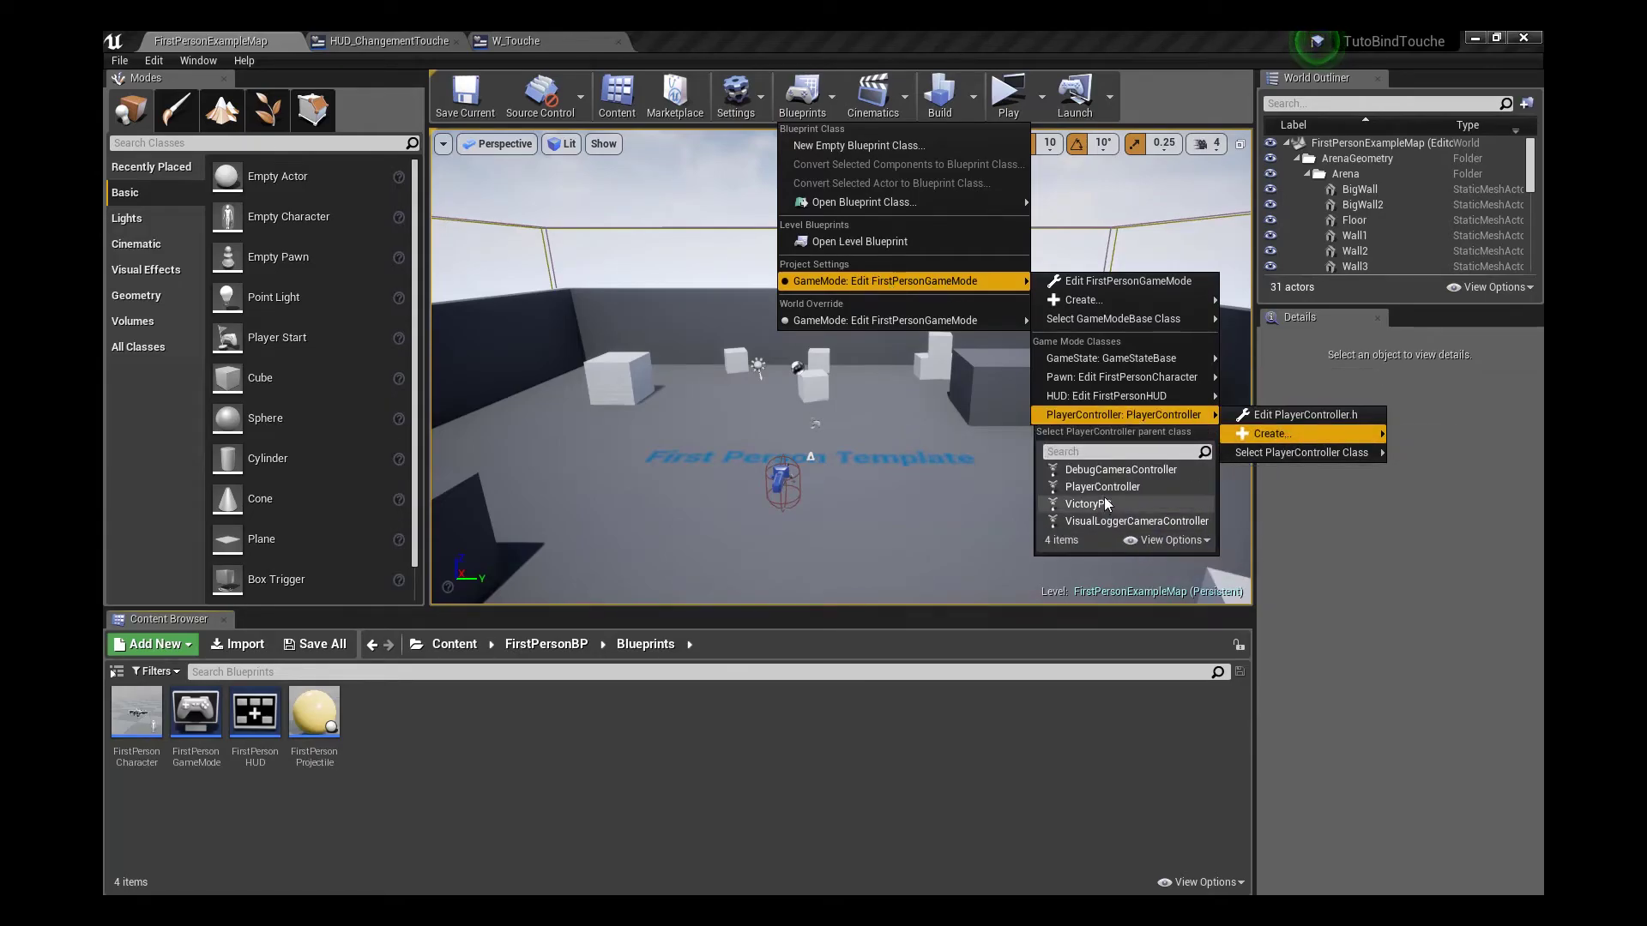
left_click(1104, 500)
left_click(904, 661)
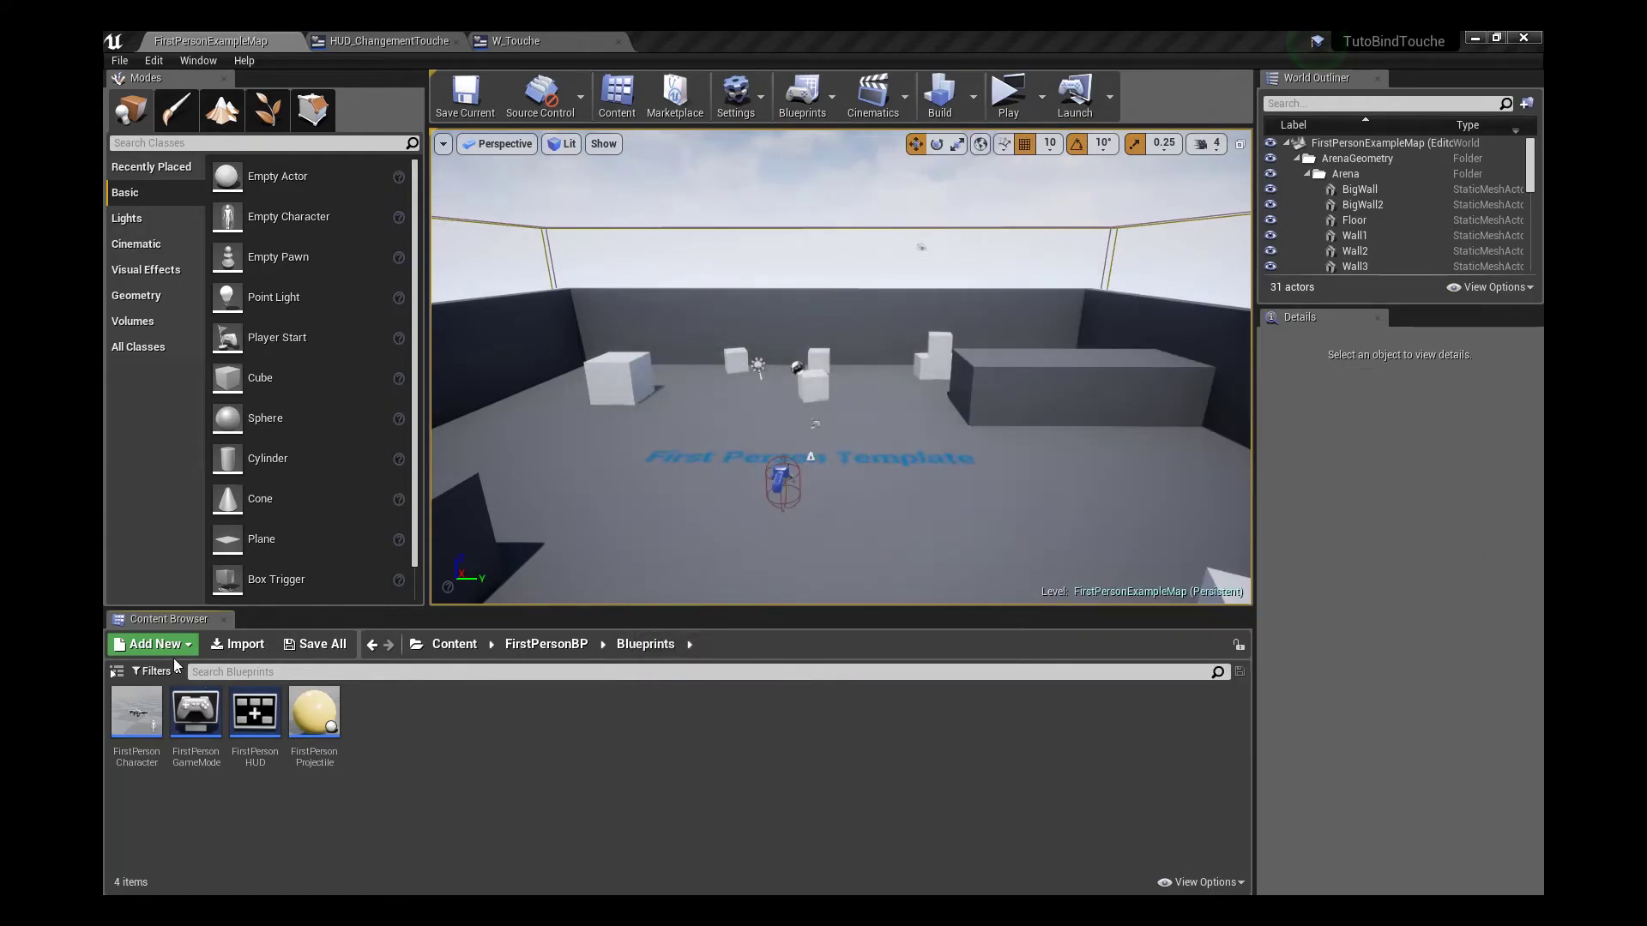
Clear the controller's default event nodes and add the AfficherHUDChangementTouche input action event
left_click(637, 139)
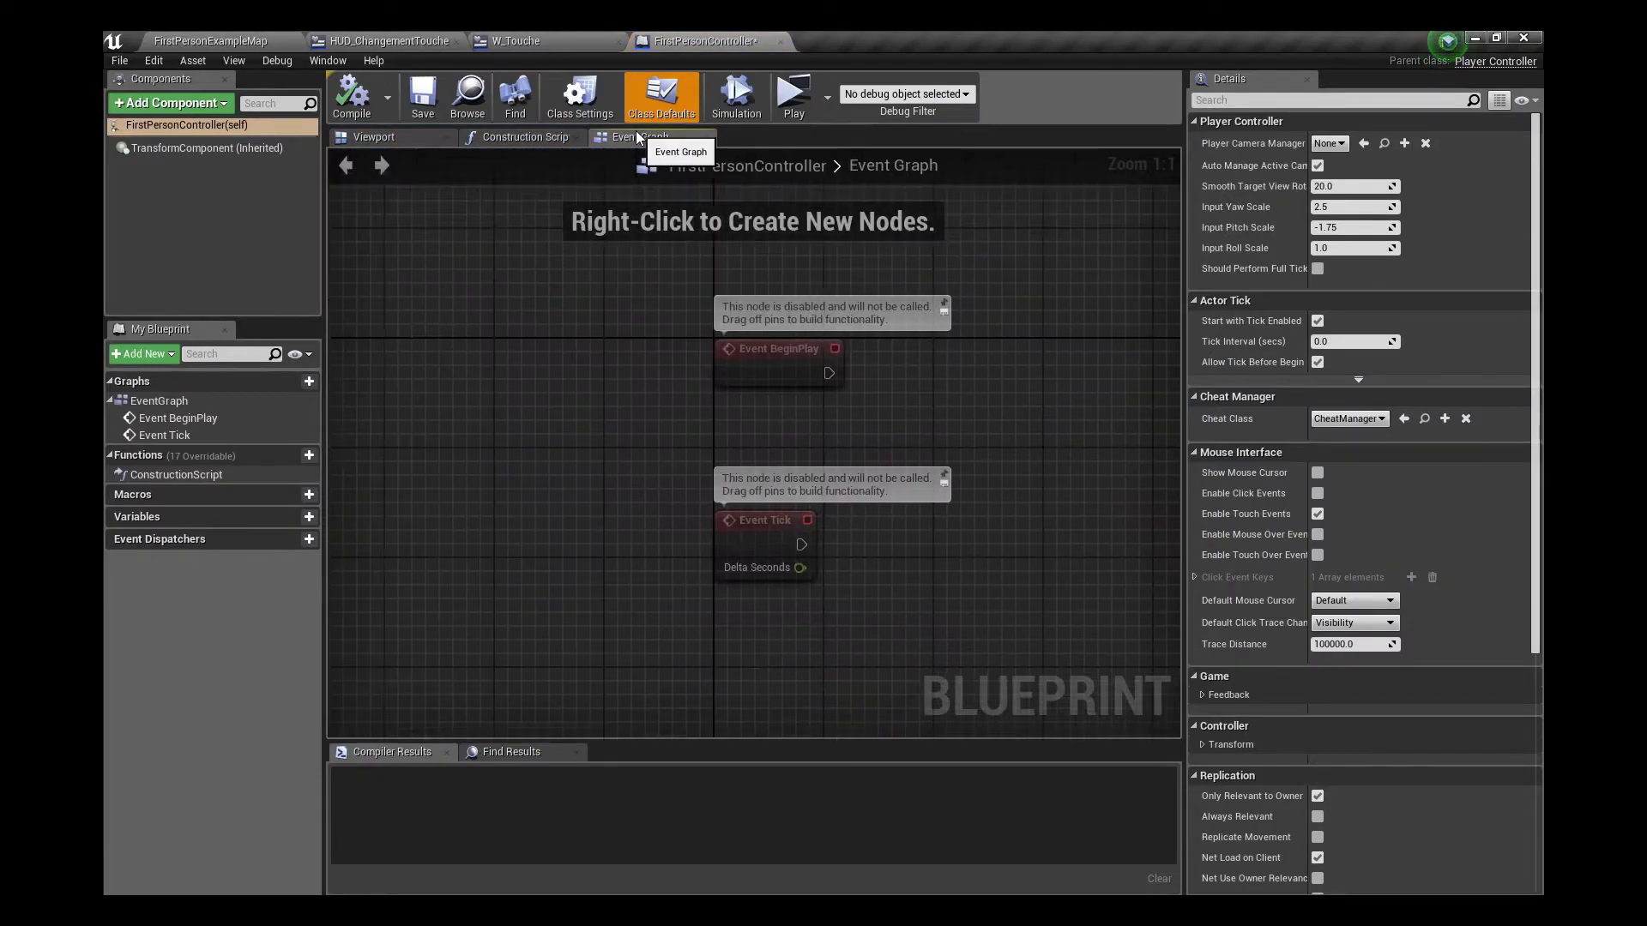
key("ctrl+a")
key("Delete")
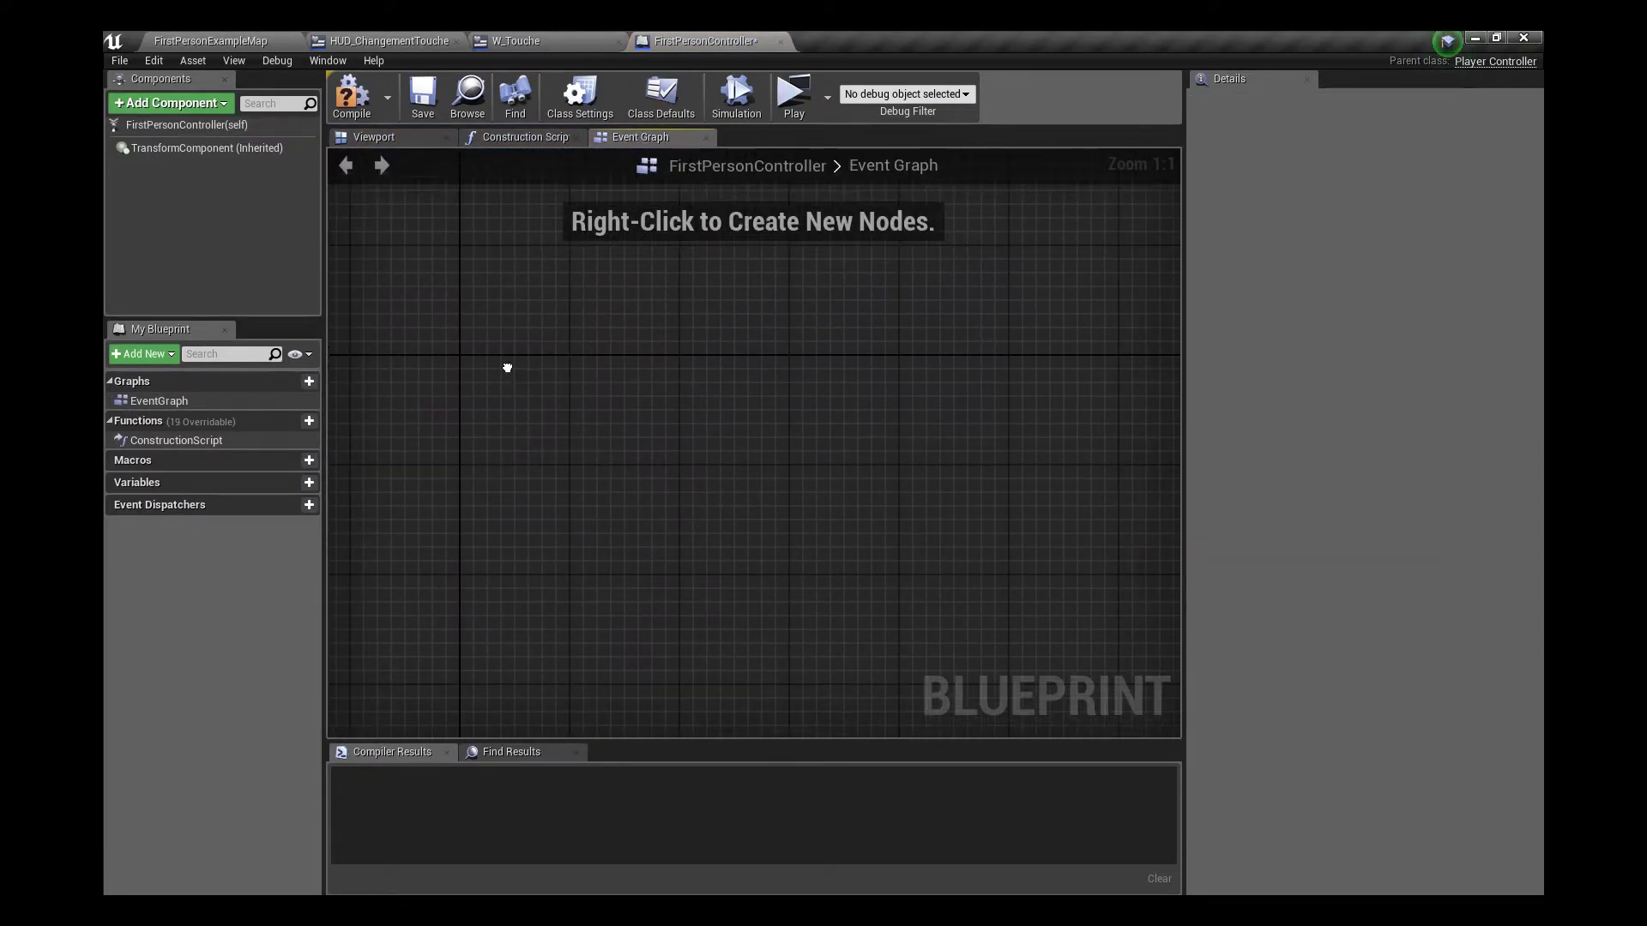
right_click(487, 394)
type("afficher")
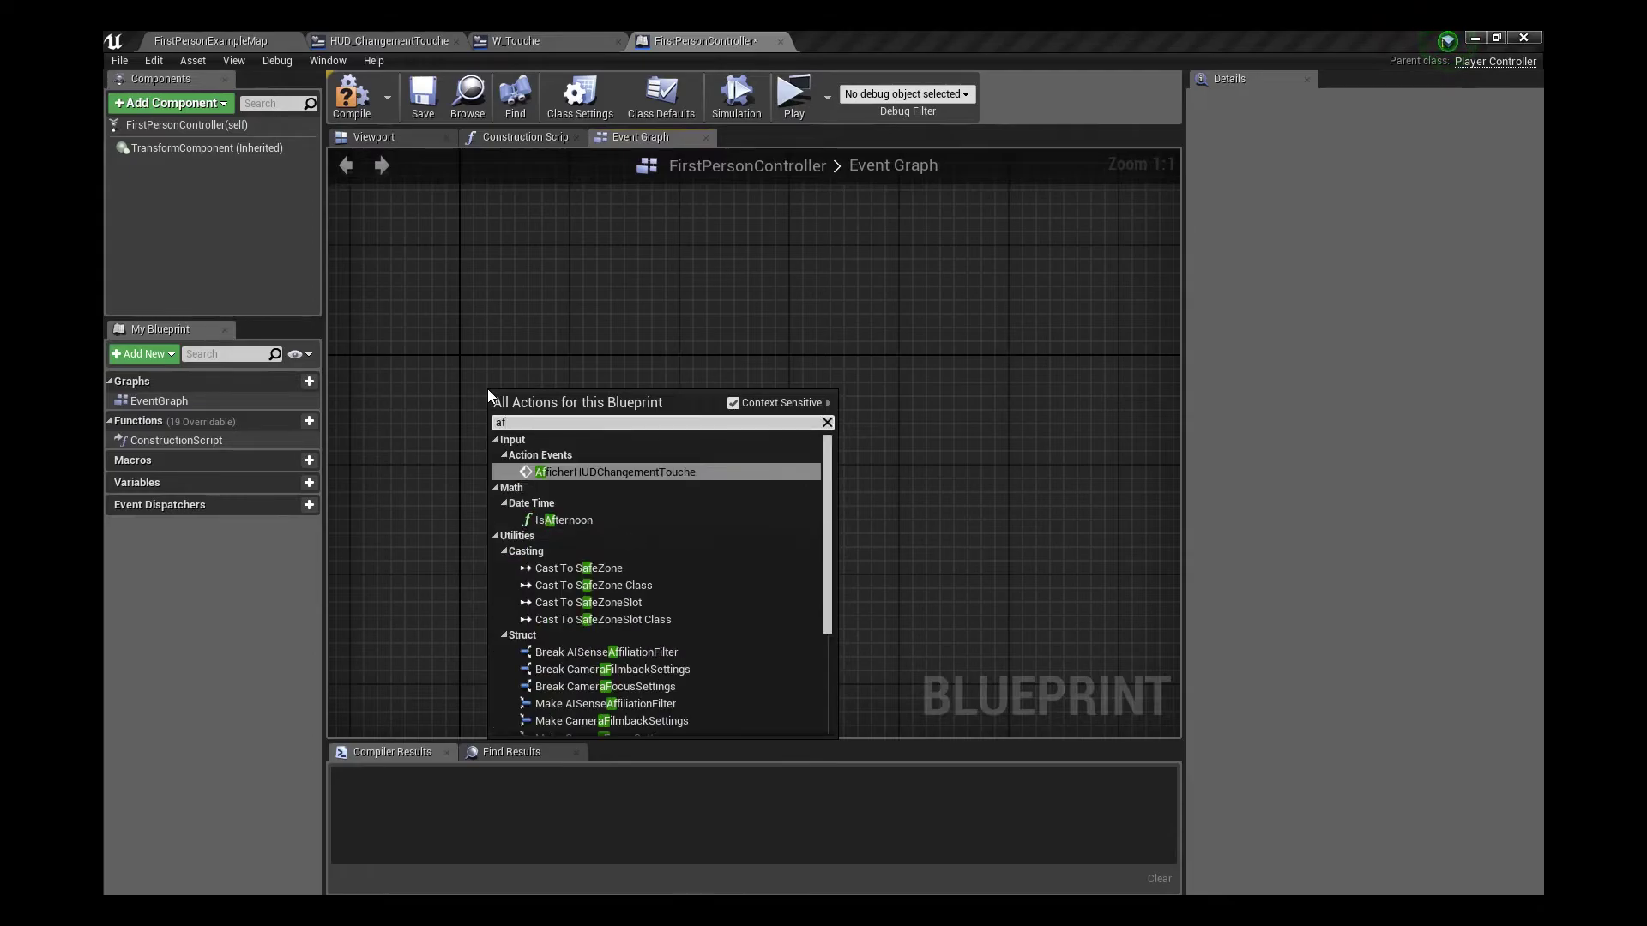
key("Return")
mouse_move(863, 367)
right_mouse_down()
mouse_move(657, 341)
mouse_move(595, 384)
right_mouse_up()
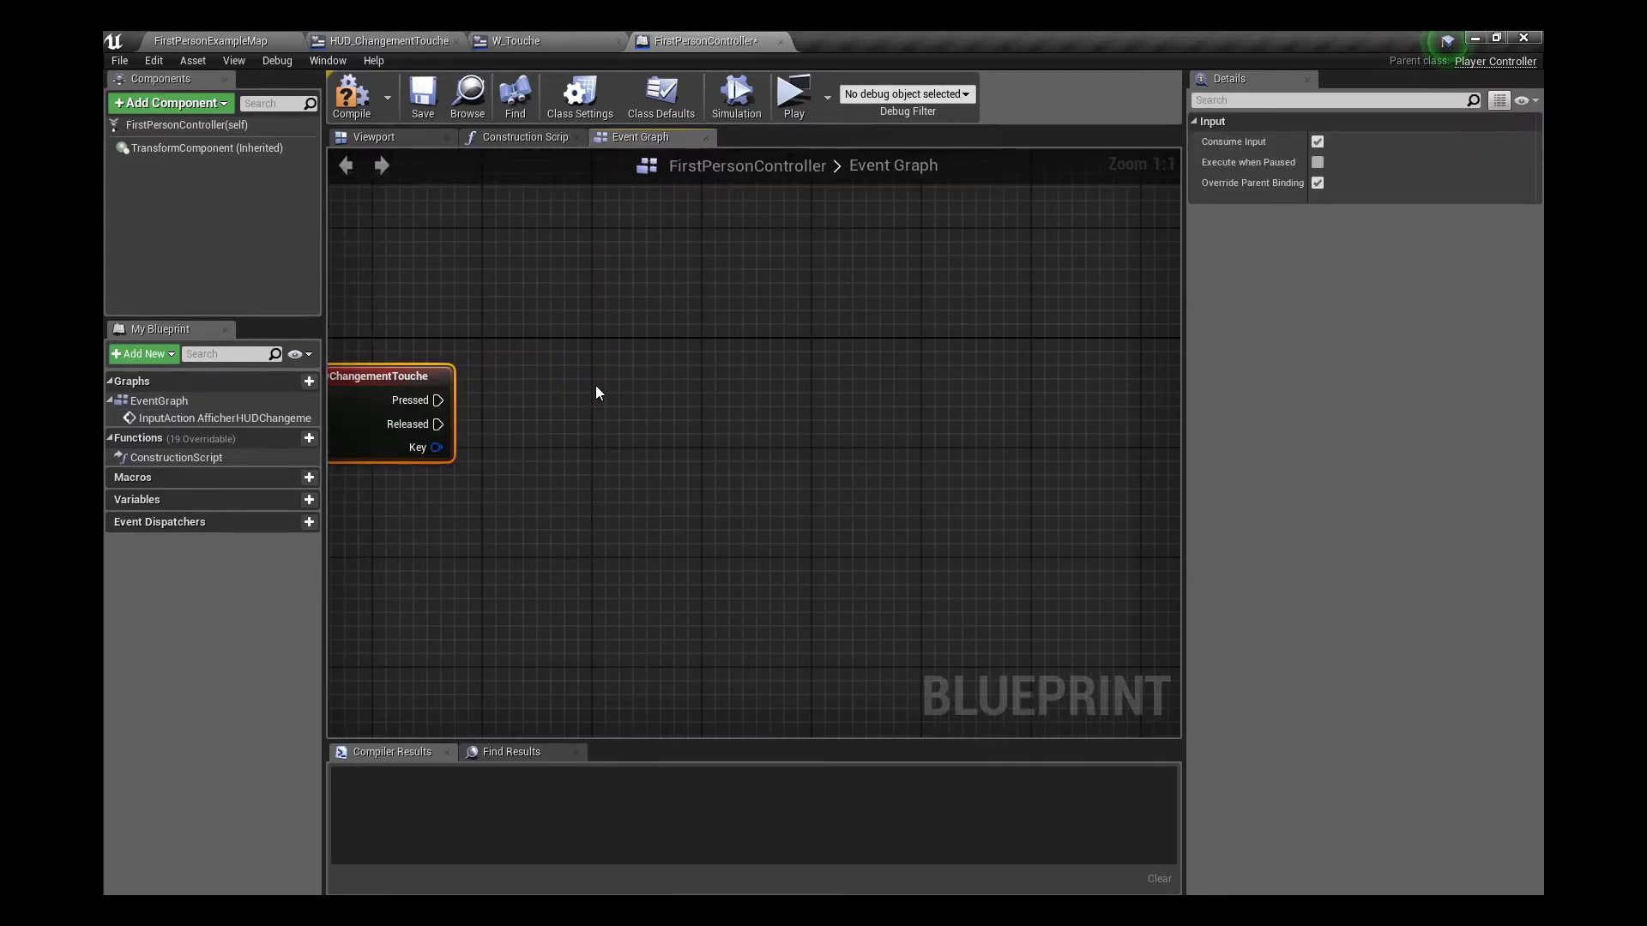
Add a Create Widget node with its class set to HUD_ChangementTouche
right_click(595, 384)
type("create w")
key("Return")
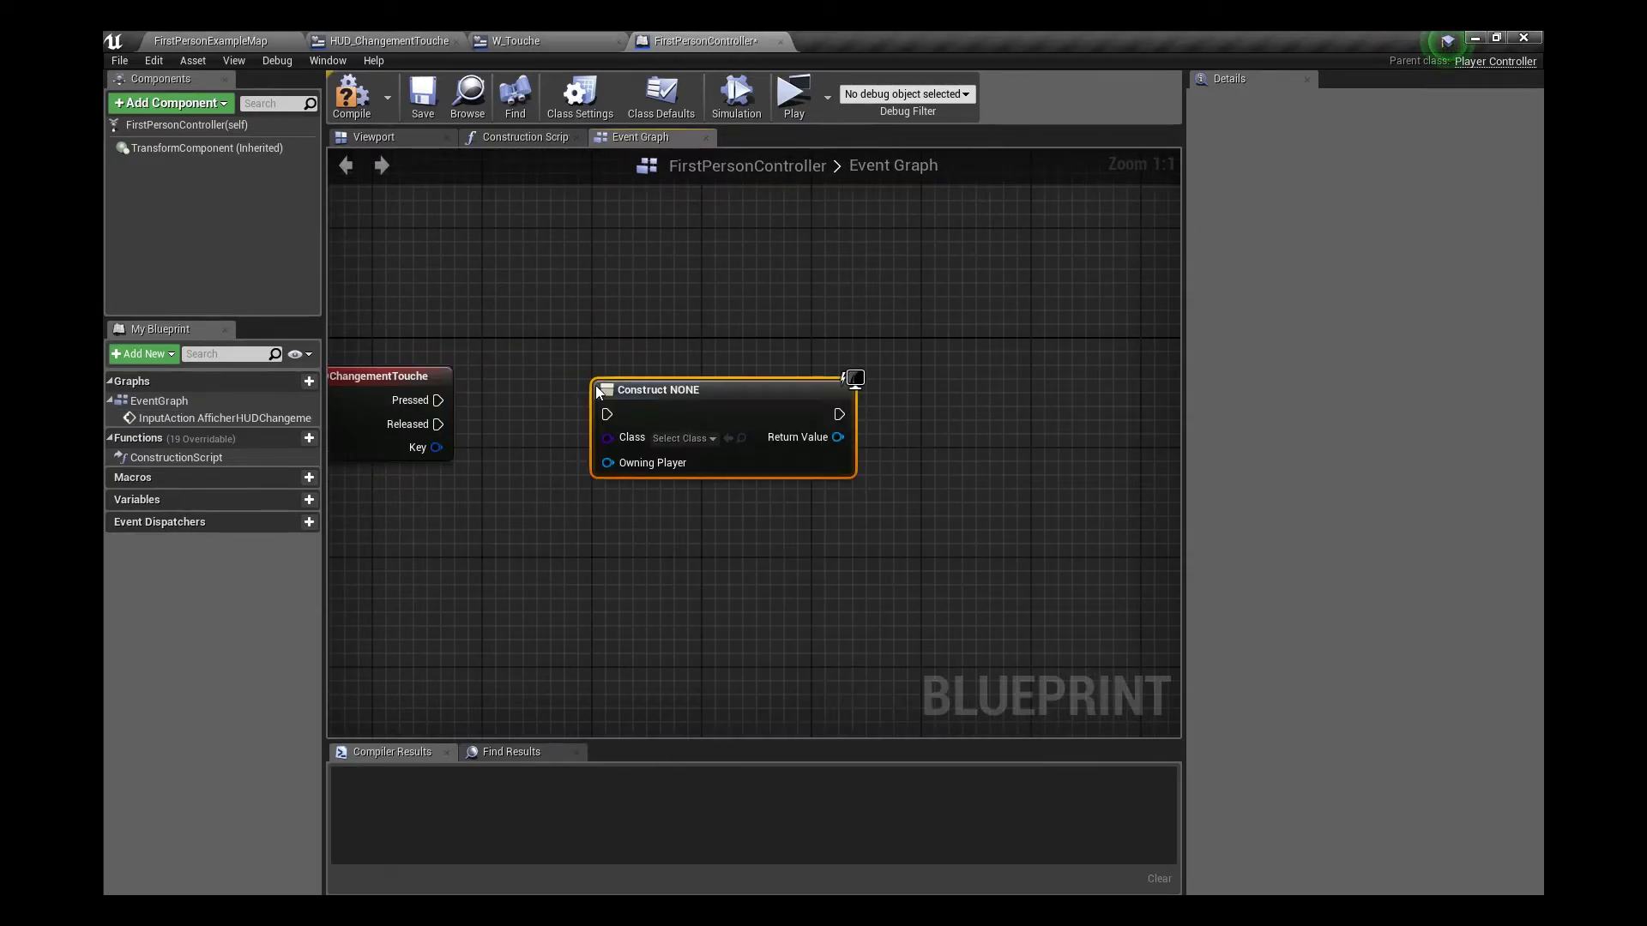
left_click(701, 439)
left_click(745, 495)
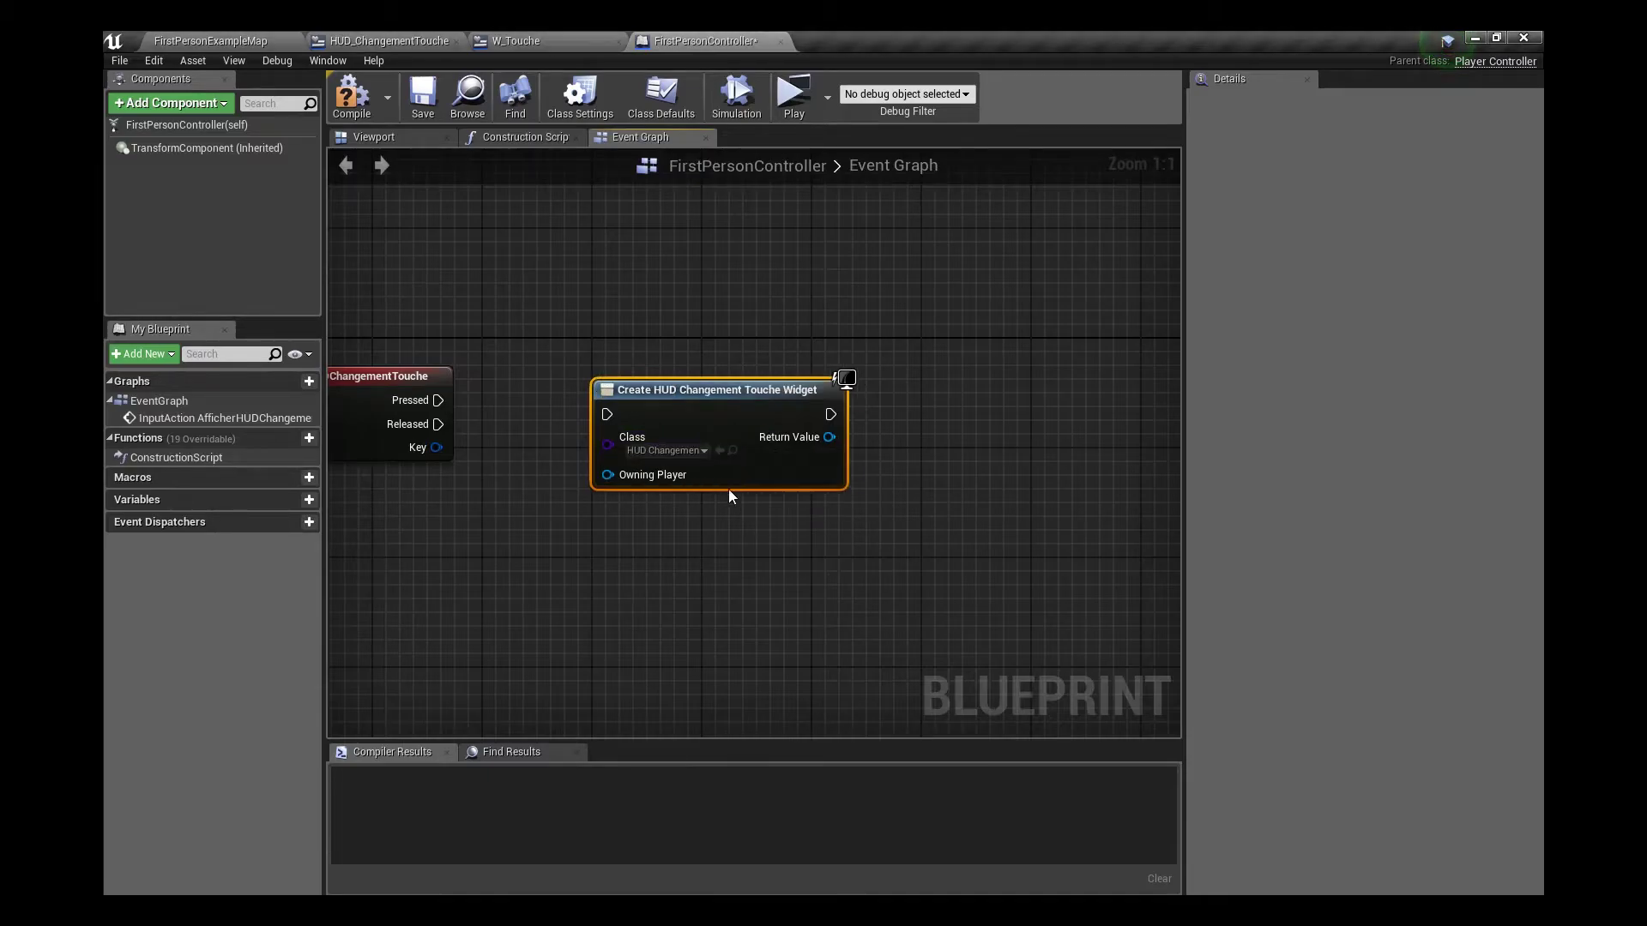
left_click_drag(672, 400, 713, 427)
Wire a Self reference into Owning Player and promote the widget's Return Value to a variable
left_click_drag(650, 510, 489, 554)
type("self")
key("Return")
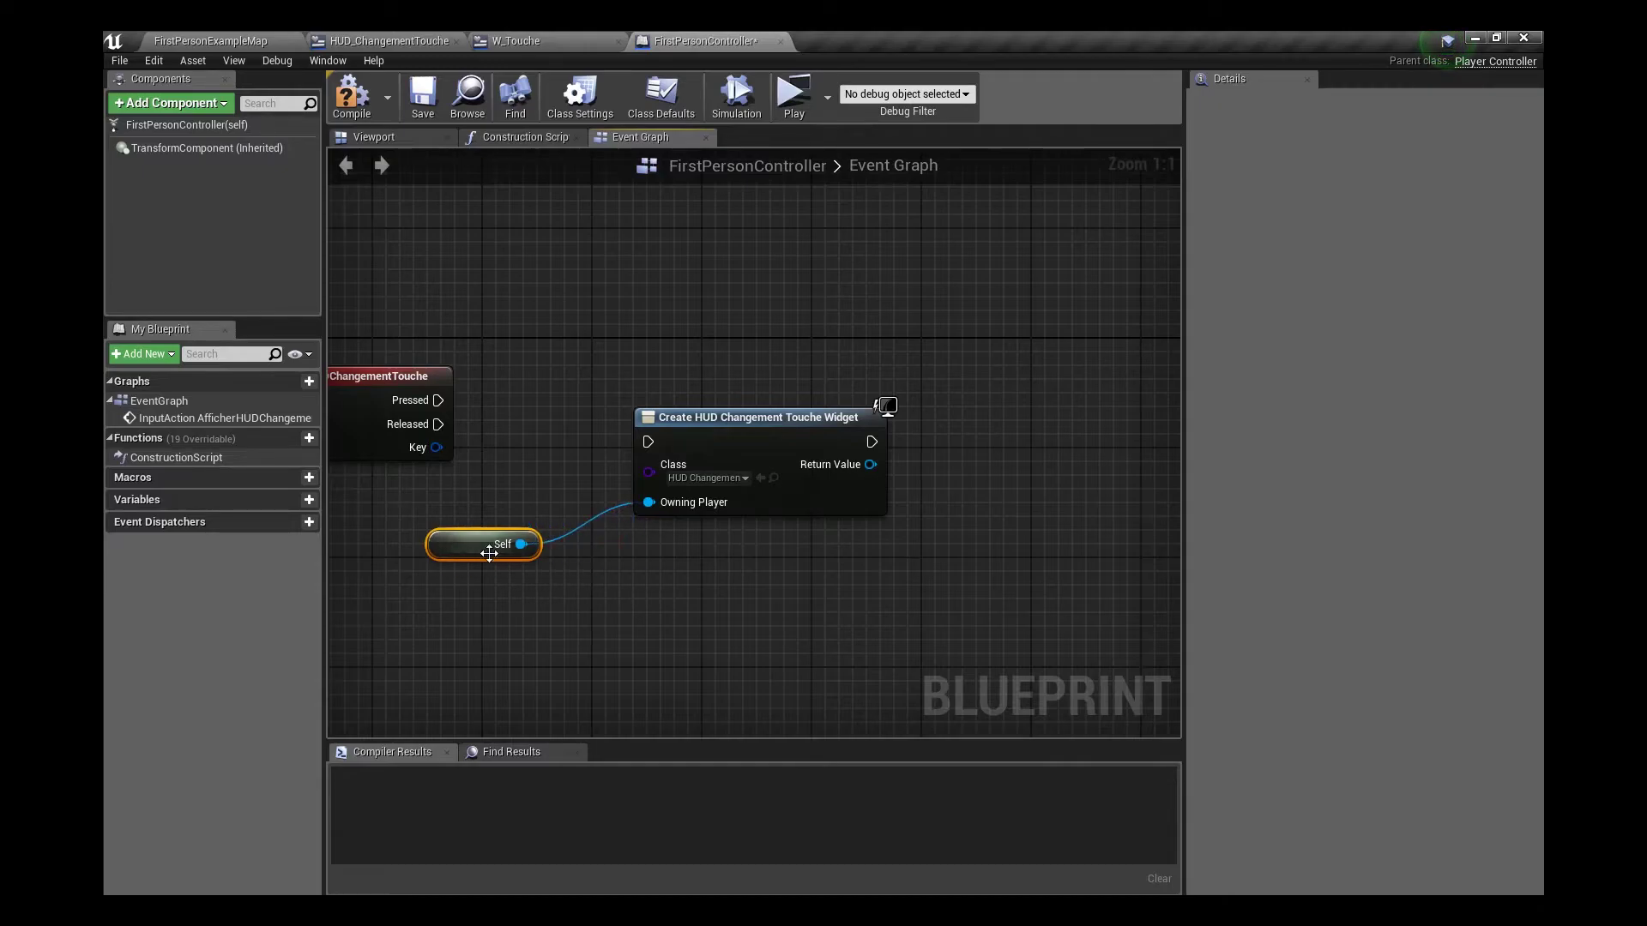
right_click_drag(540, 399, 576, 405)
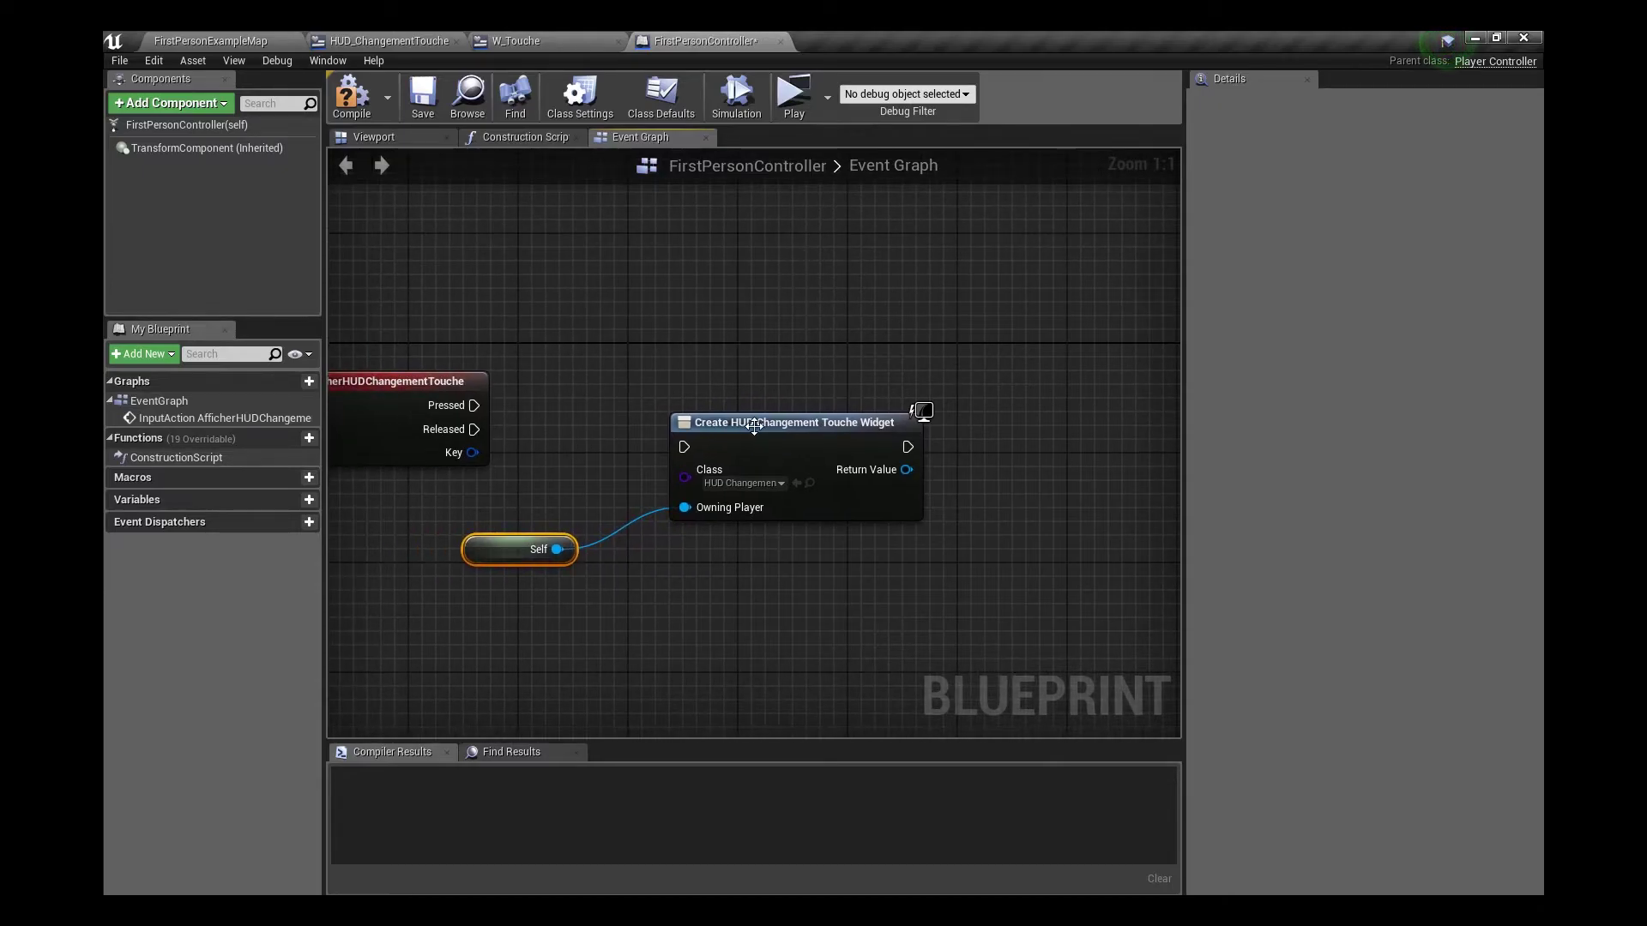
right_click(908, 469)
left_click(944, 488)
type("HUDChangementToucheRe")
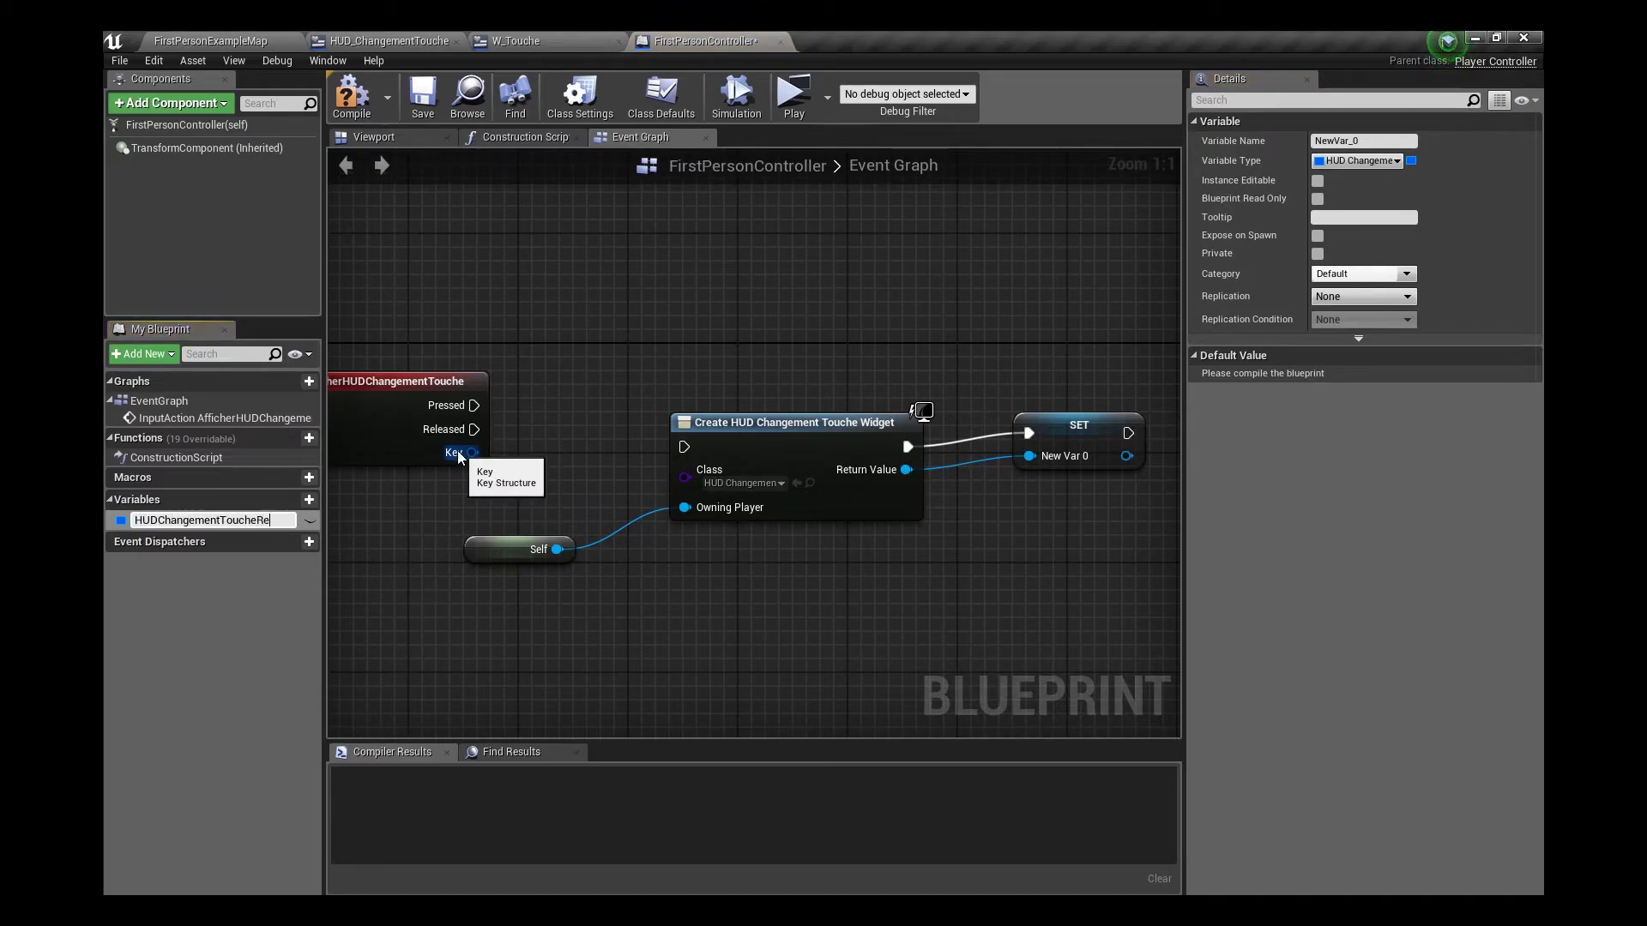
Name the new variable HUDChangementToucheRef and place a getter for it in the graph
type("f")
key("Return")
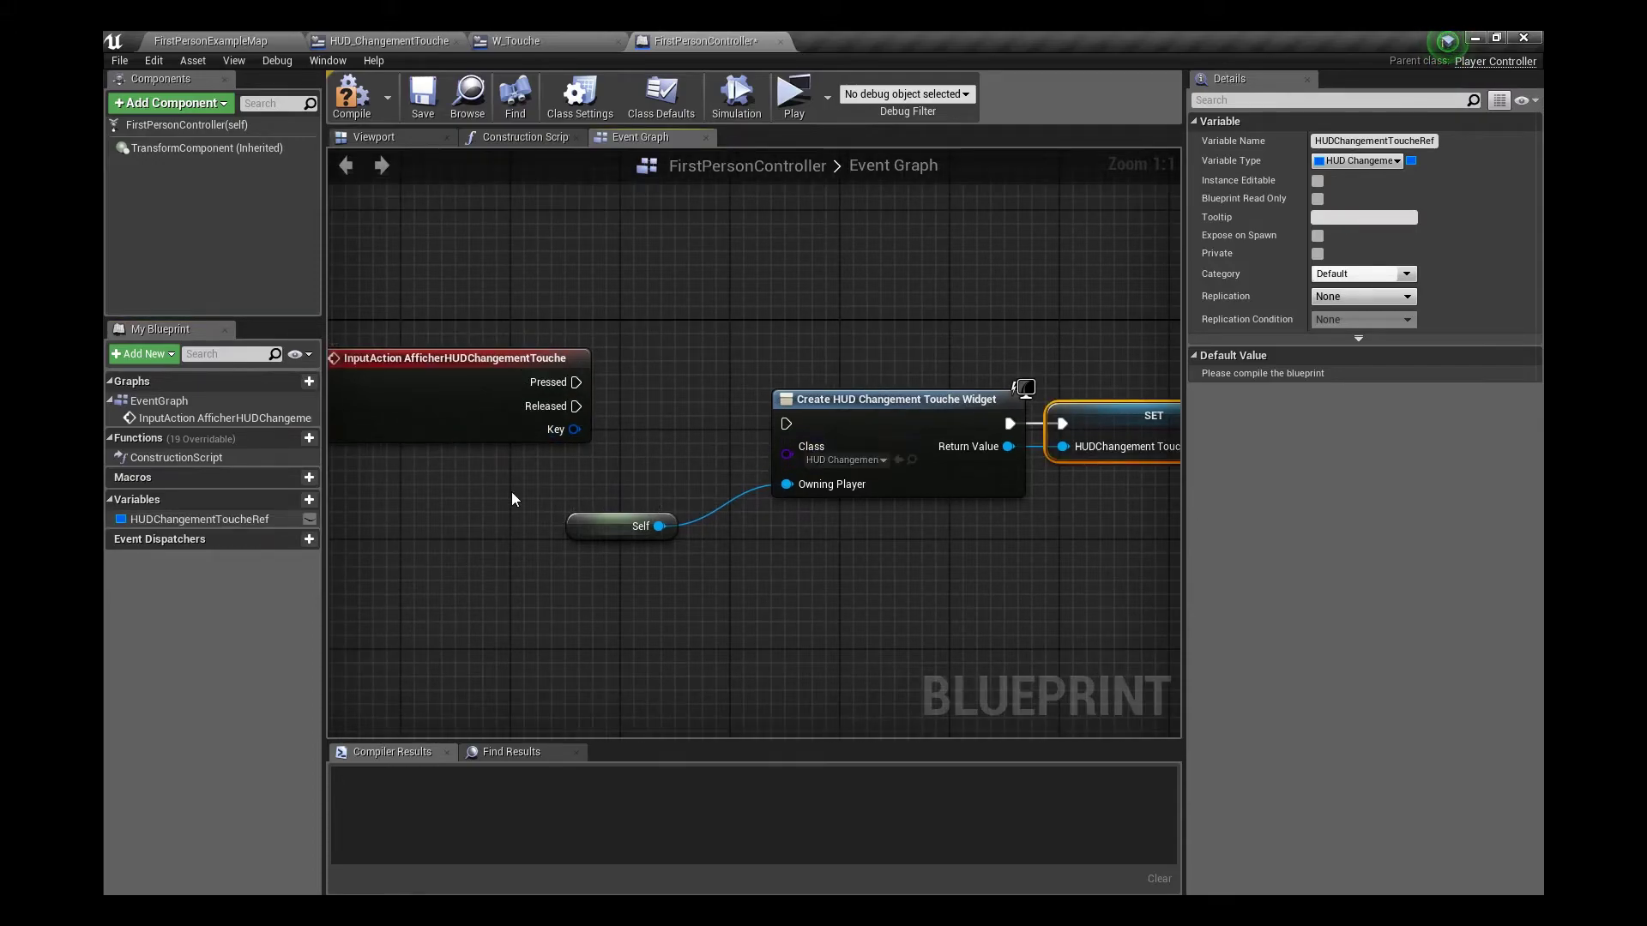
mouse_move(150, 519)
left_mouse_down()
mouse_move(533, 501)
mouse_move(646, 419)
left_mouse_up()
left_click(533, 501)
Add an IsValid check on HUDChangementToucheRef after Pressed and rearrange the Create Widget, SET and Self nodes
type("is valid")
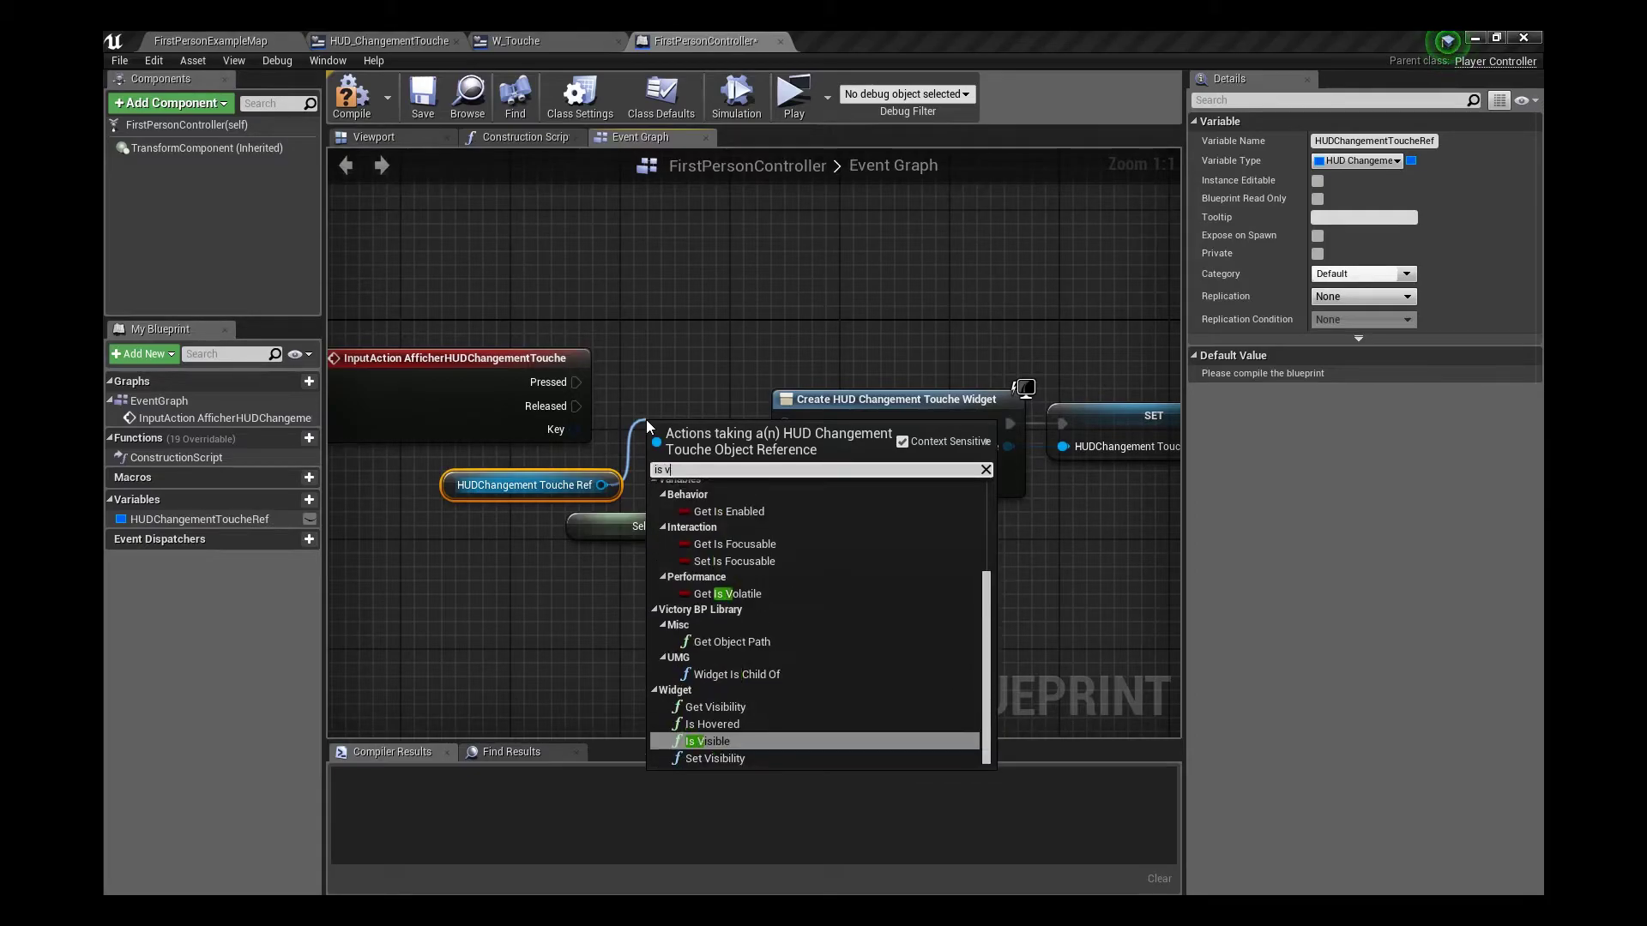
left_click(734, 524)
mouse_move(678, 425)
left_mouse_down()
mouse_move(672, 373)
mouse_move(713, 363)
left_mouse_up()
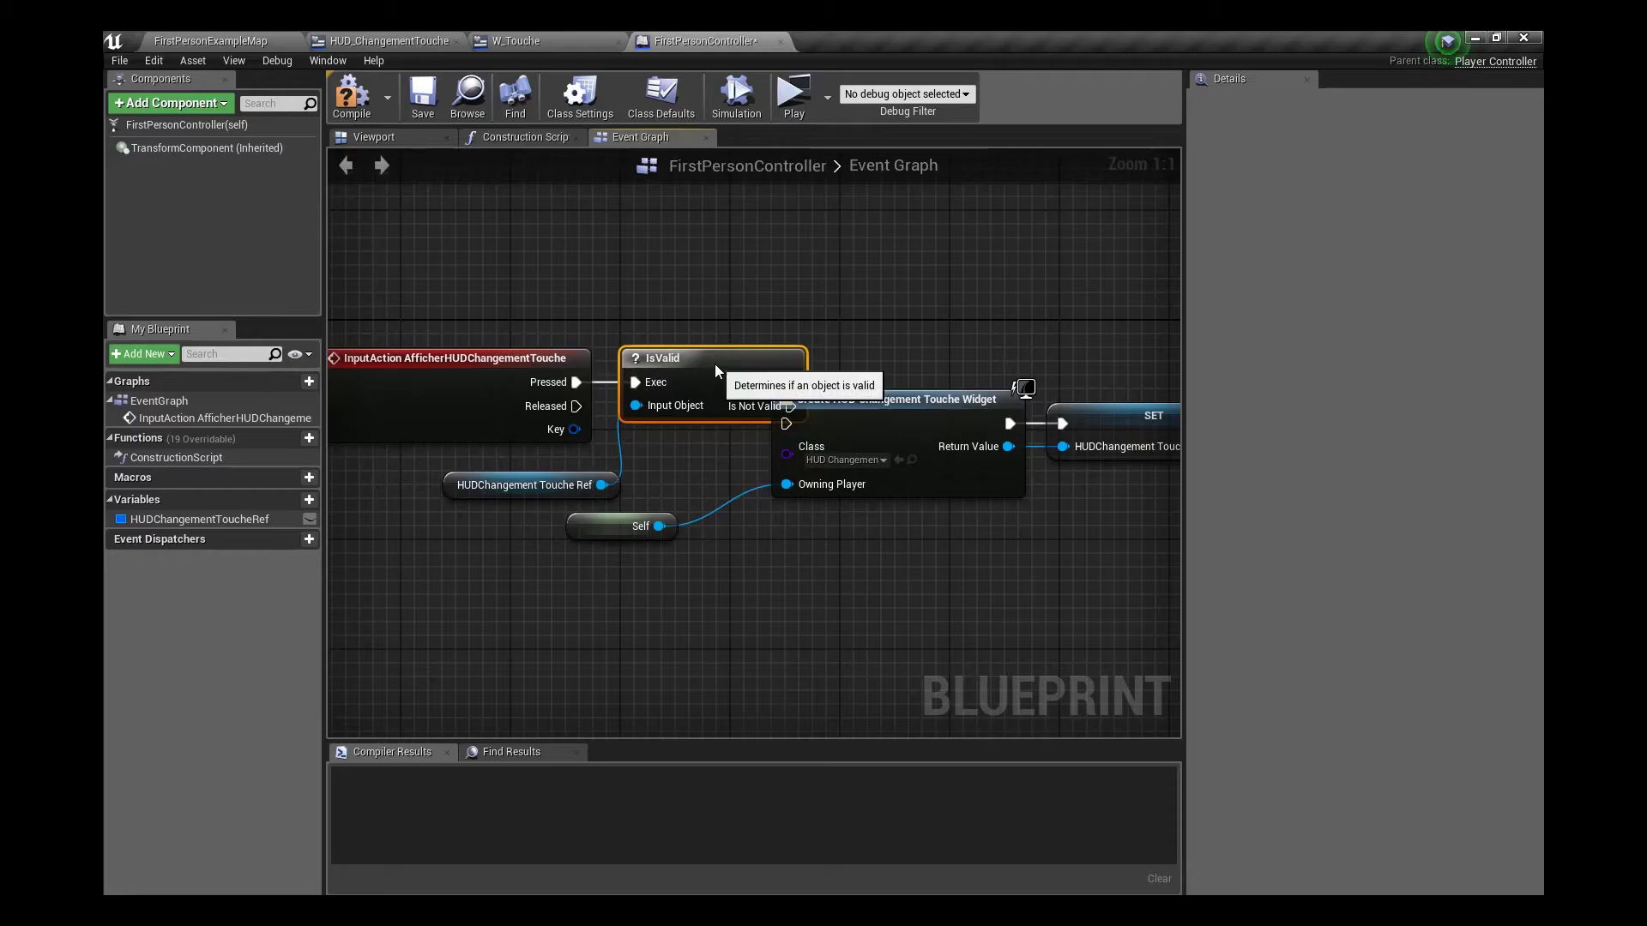
right_click_drag(714, 364, 565, 250)
left_click_drag(676, 258, 912, 352)
left_click_drag(811, 304, 893, 305)
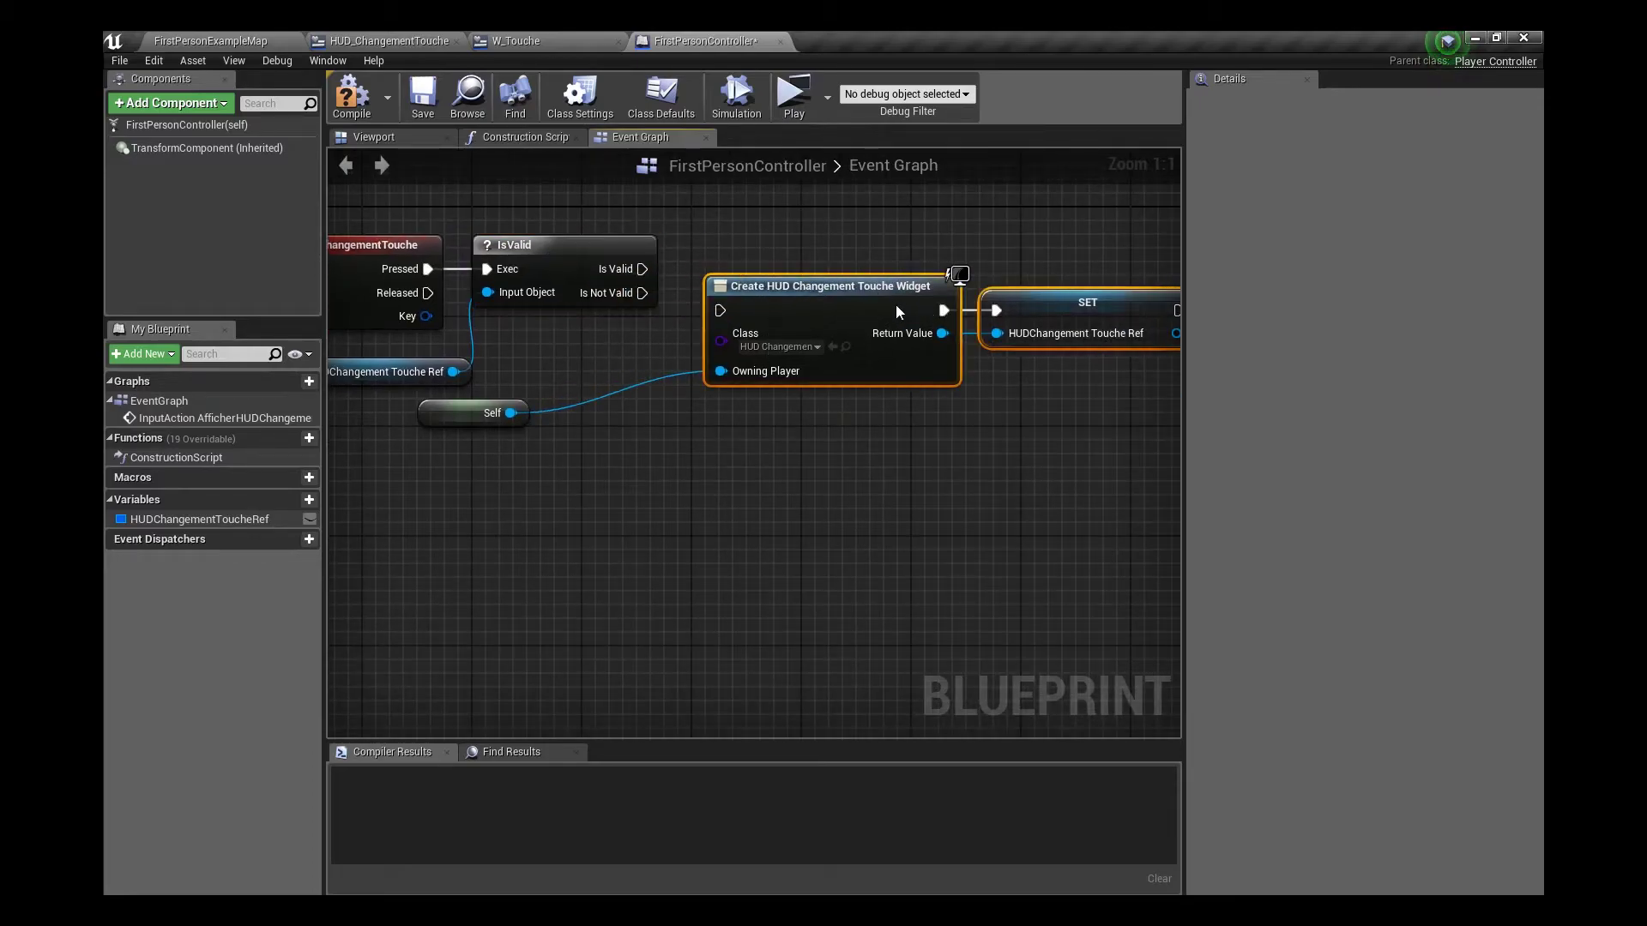
left_click_drag(460, 405, 559, 408)
left_click_drag(641, 269, 887, 365)
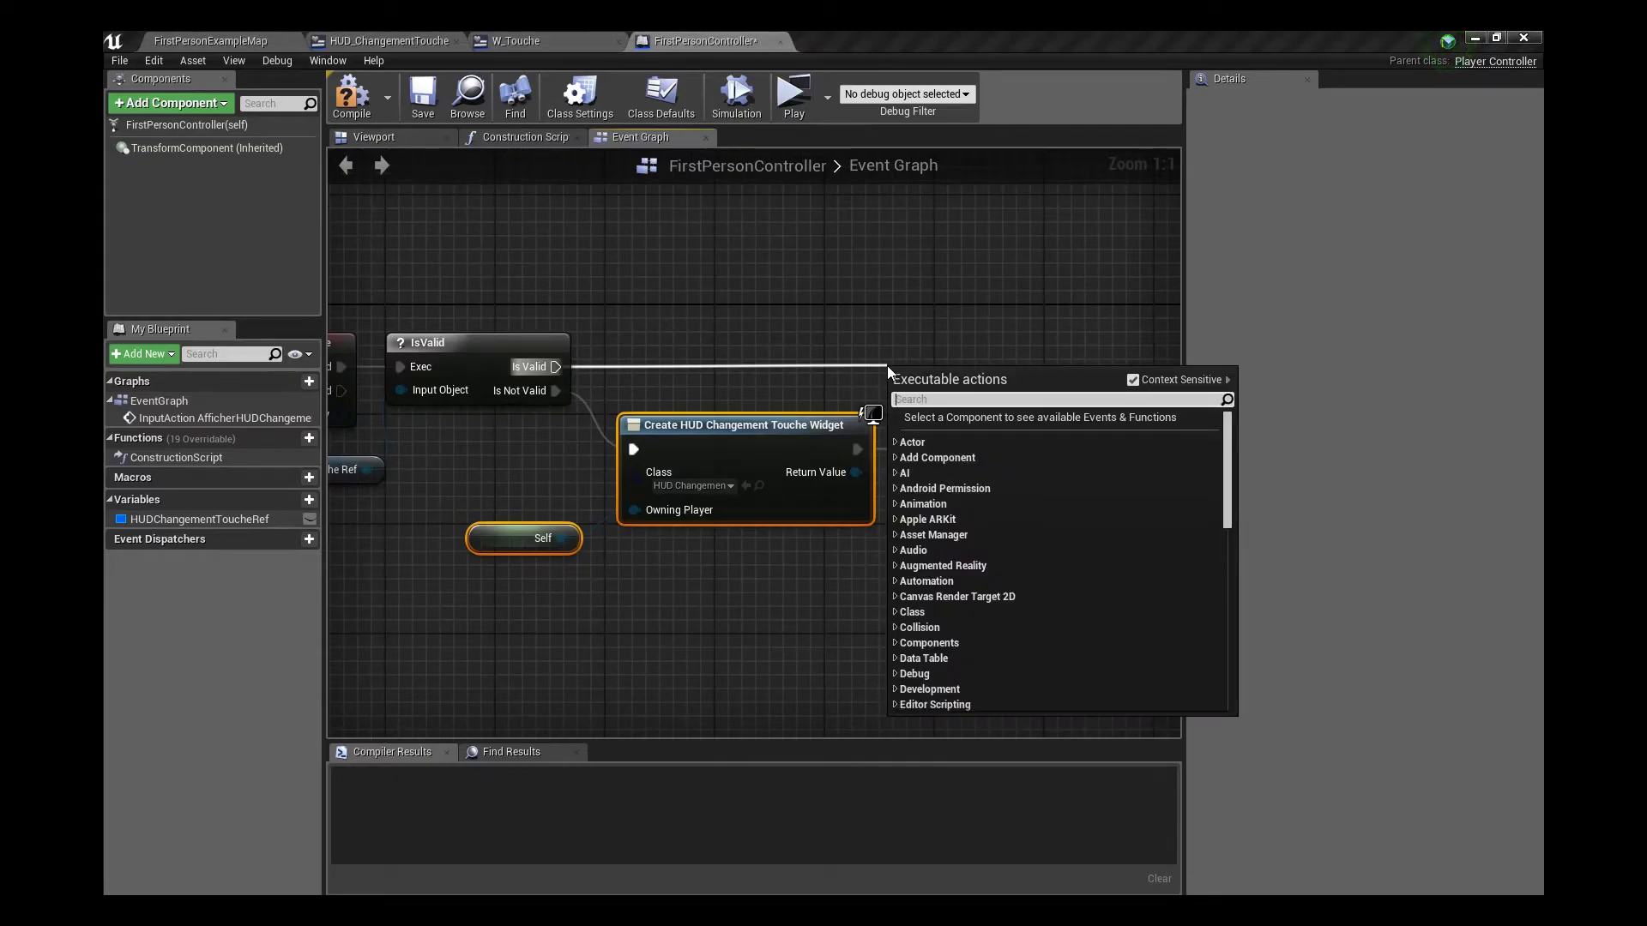
Add an Add to Viewport node after SET, targeting HUDChangementToucheRef
type("add to ")
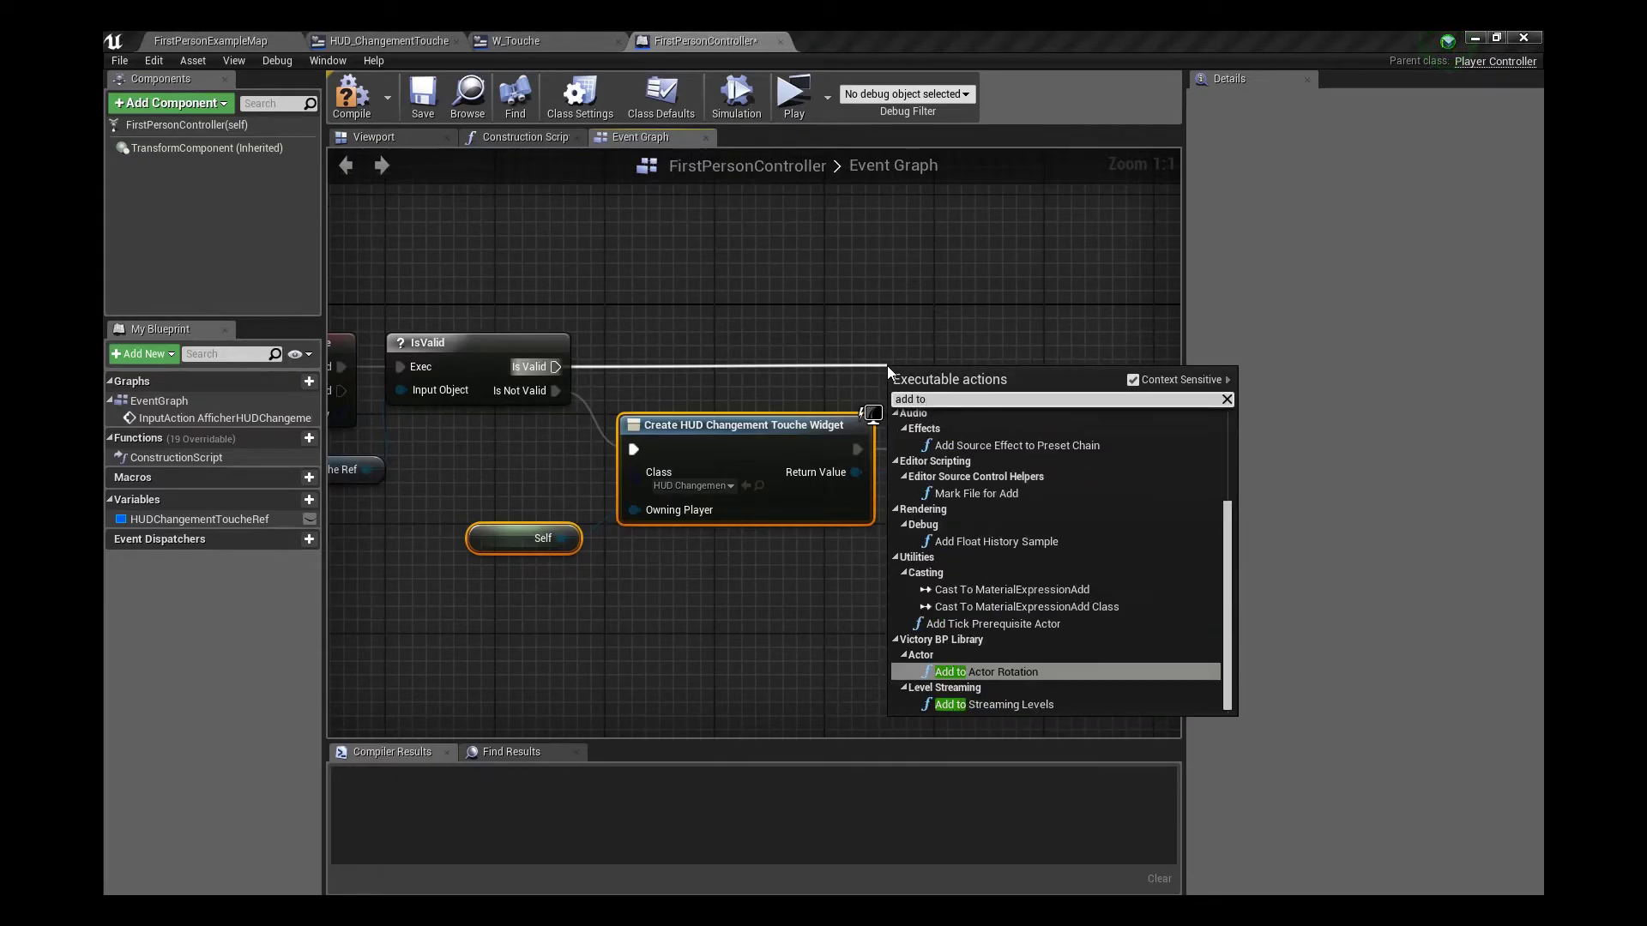
type("view")
left_click(1133, 379)
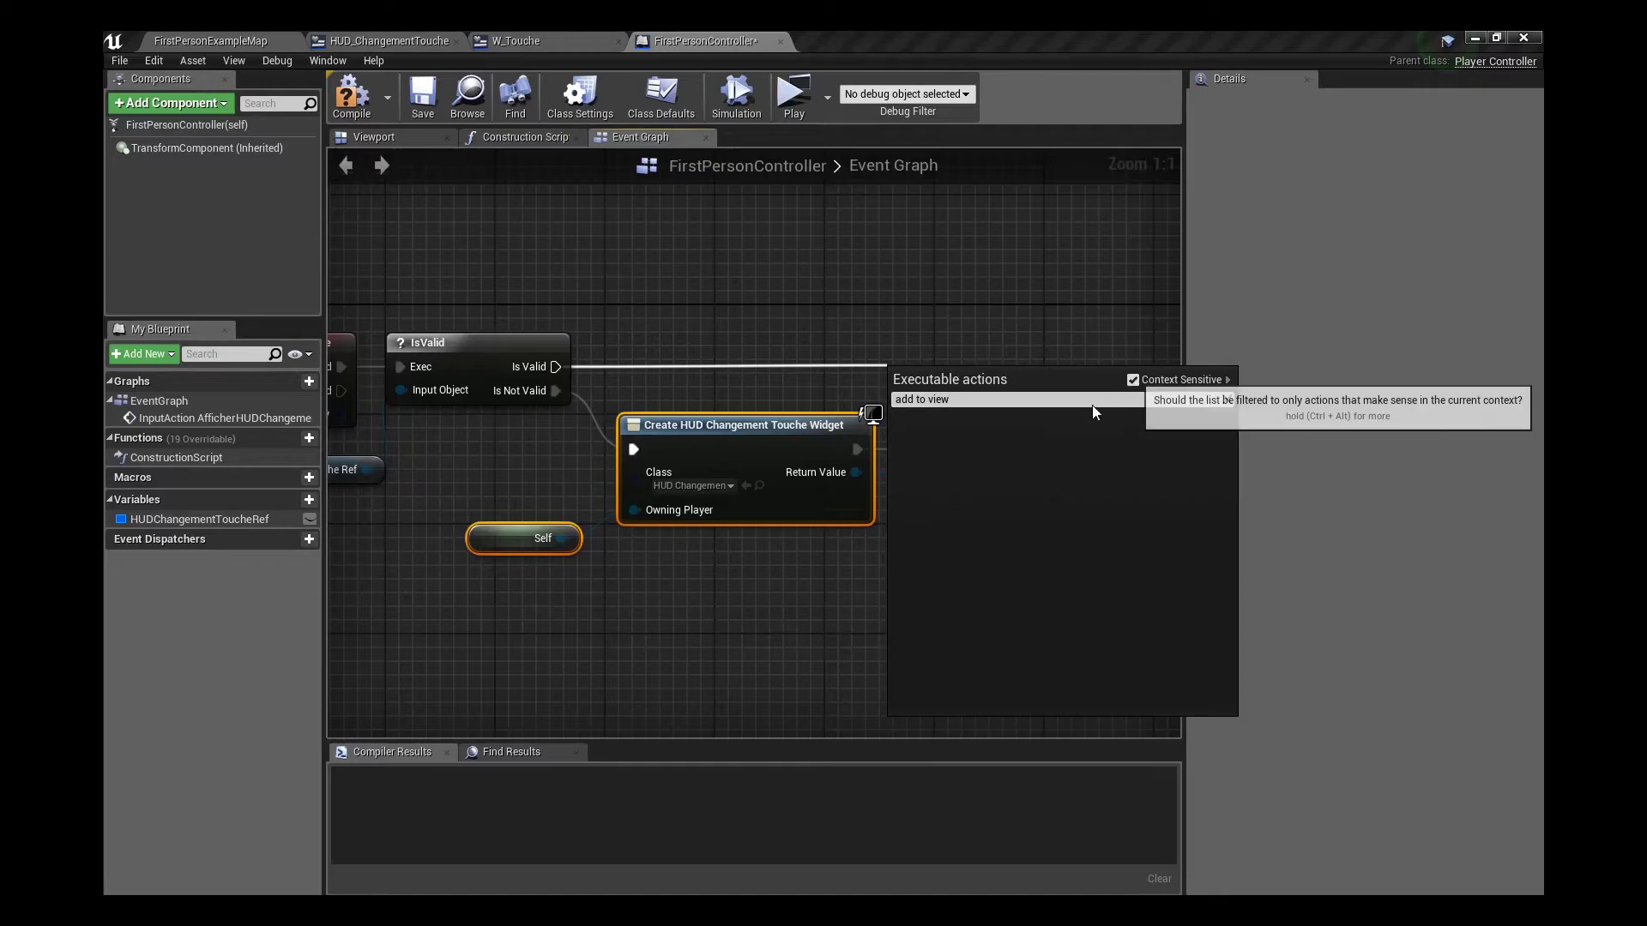
left_click(976, 531)
right_click_drag(944, 497, 531, 481)
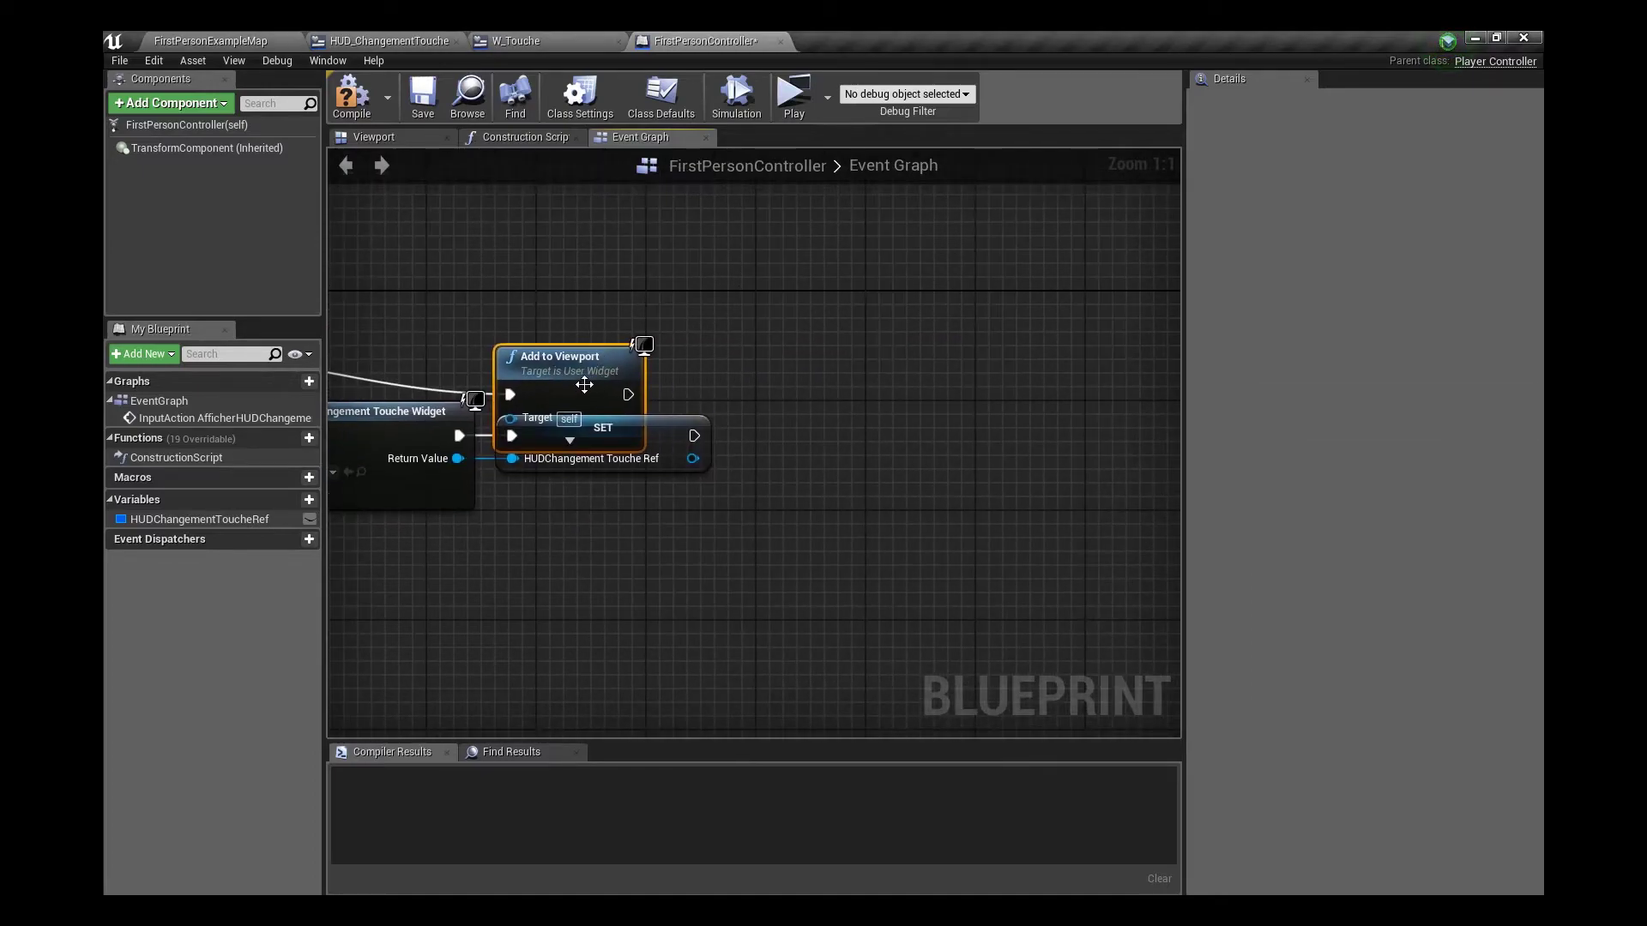
left_click_drag(582, 397, 841, 354)
left_click_drag(695, 435, 770, 354)
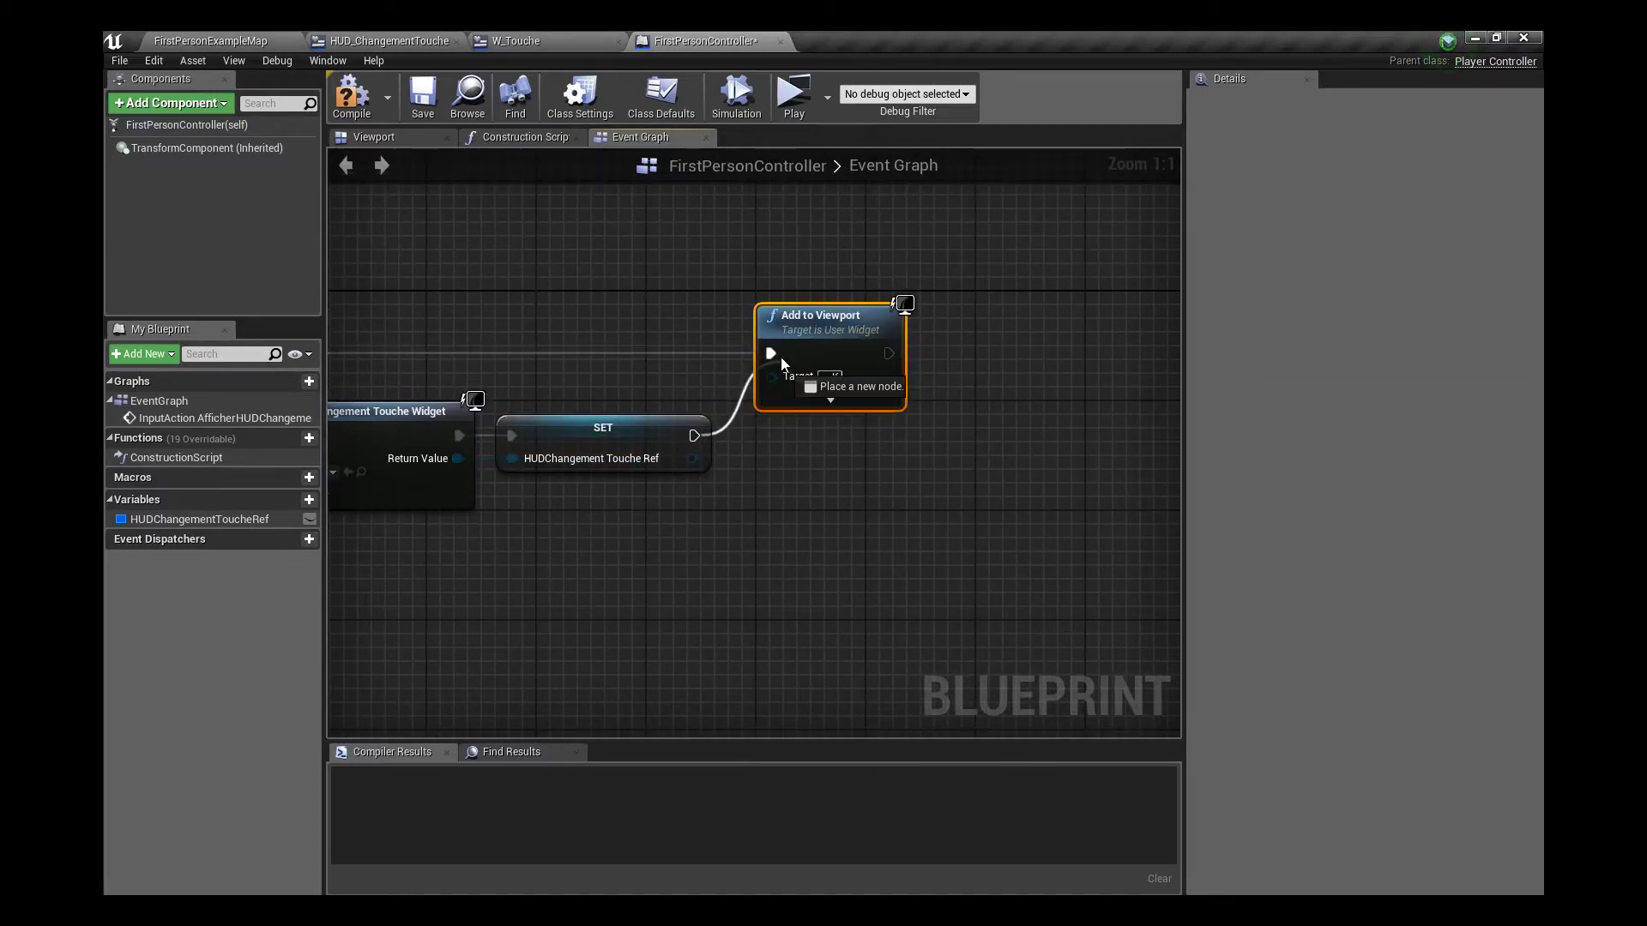
left_click_drag(200, 519, 772, 377)
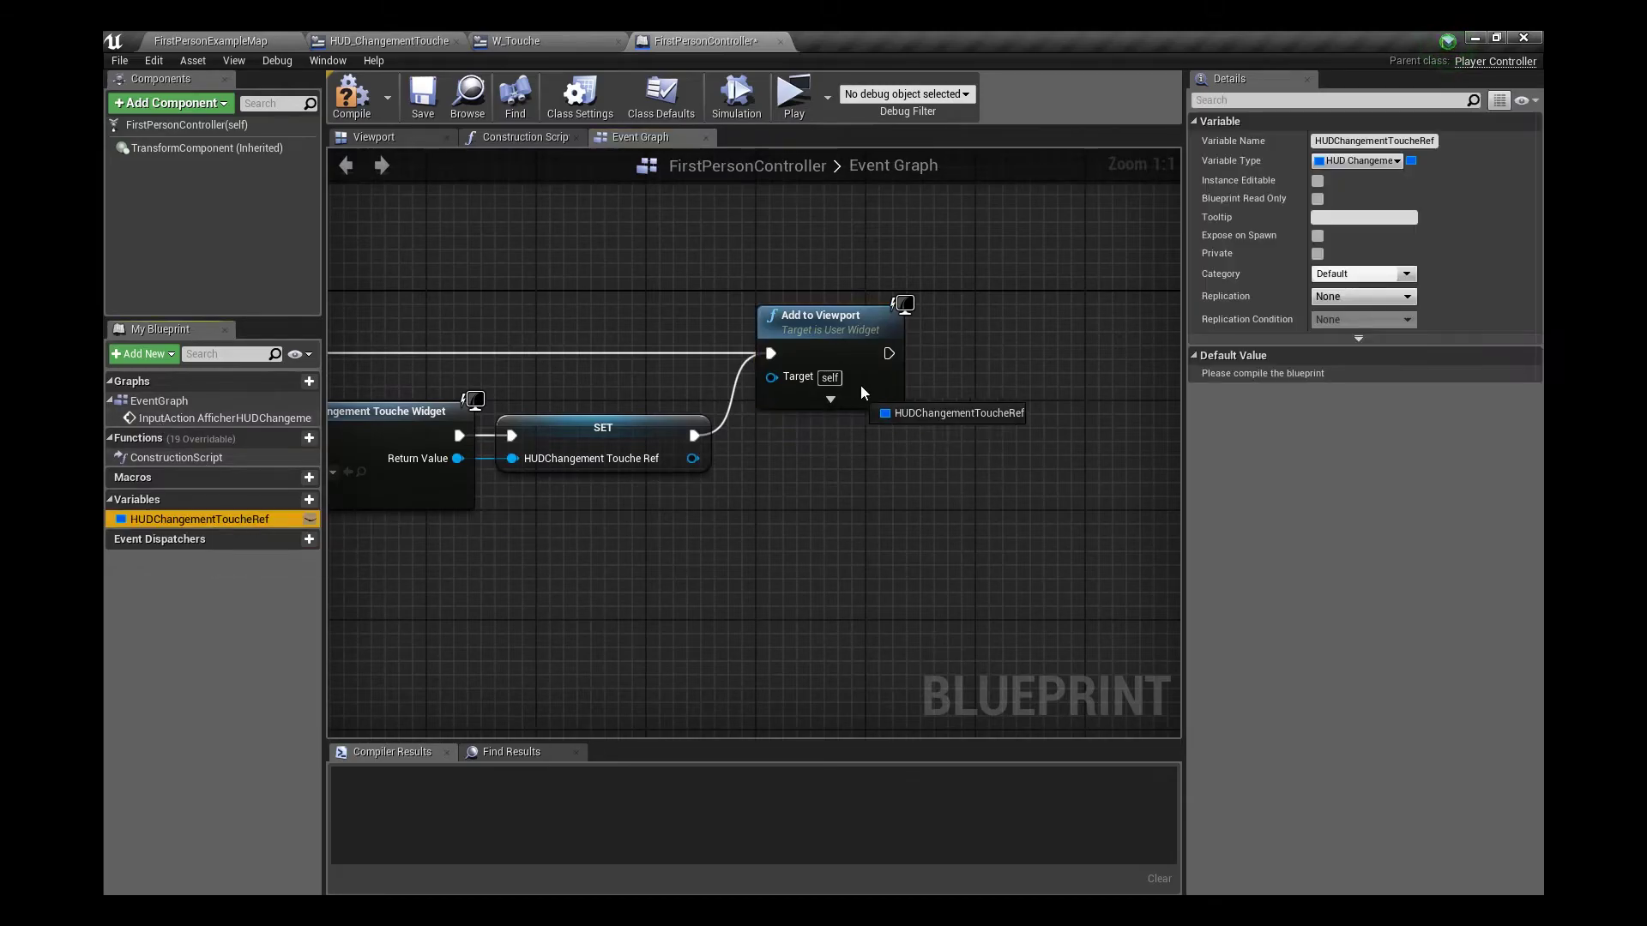
left_click_drag(651, 380, 592, 341)
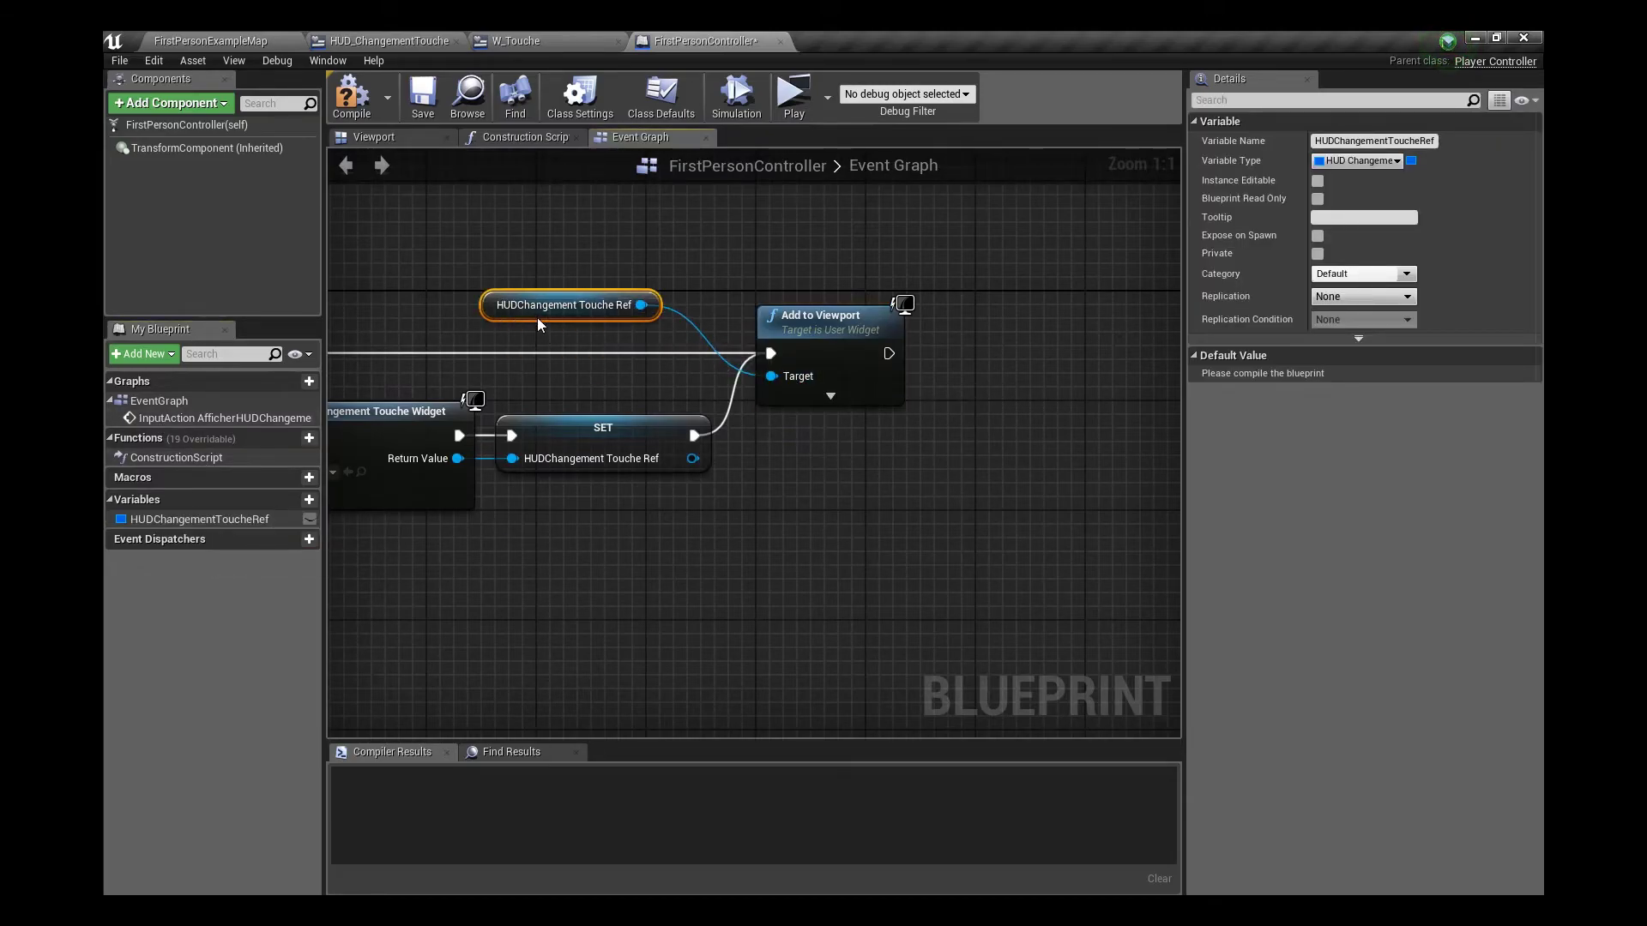
Compile and save the FirstPersonController blueprint
right_click_drag(592, 341, 843, 287)
right_click_drag(903, 236, 877, 200)
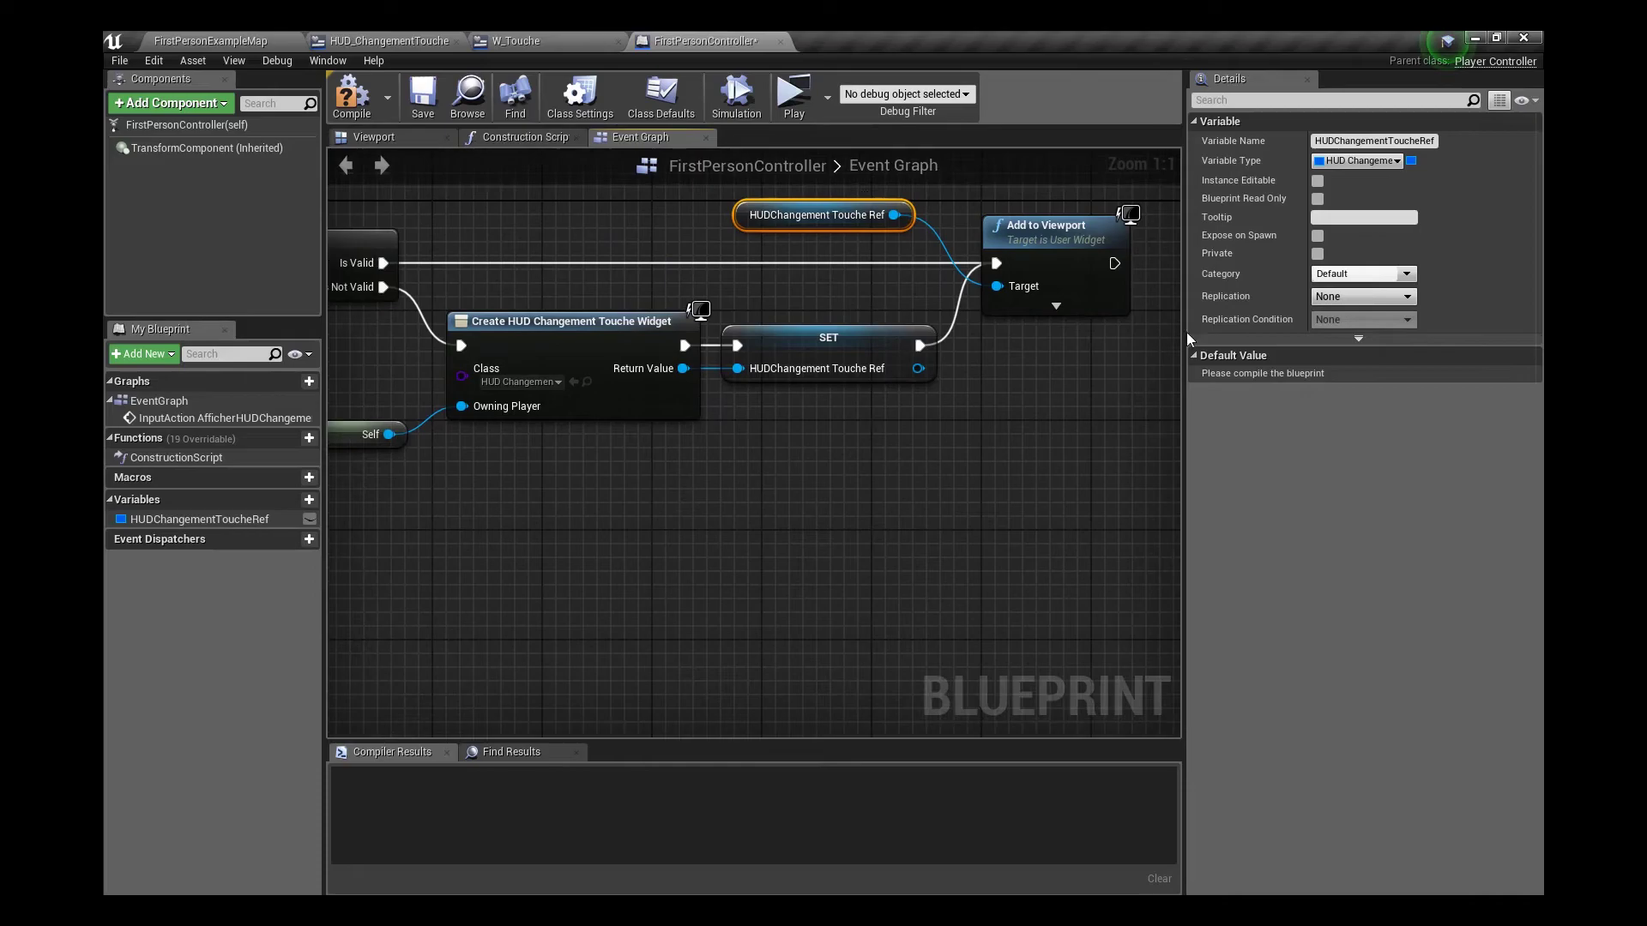
right_click_drag(682, 332, 563, 391)
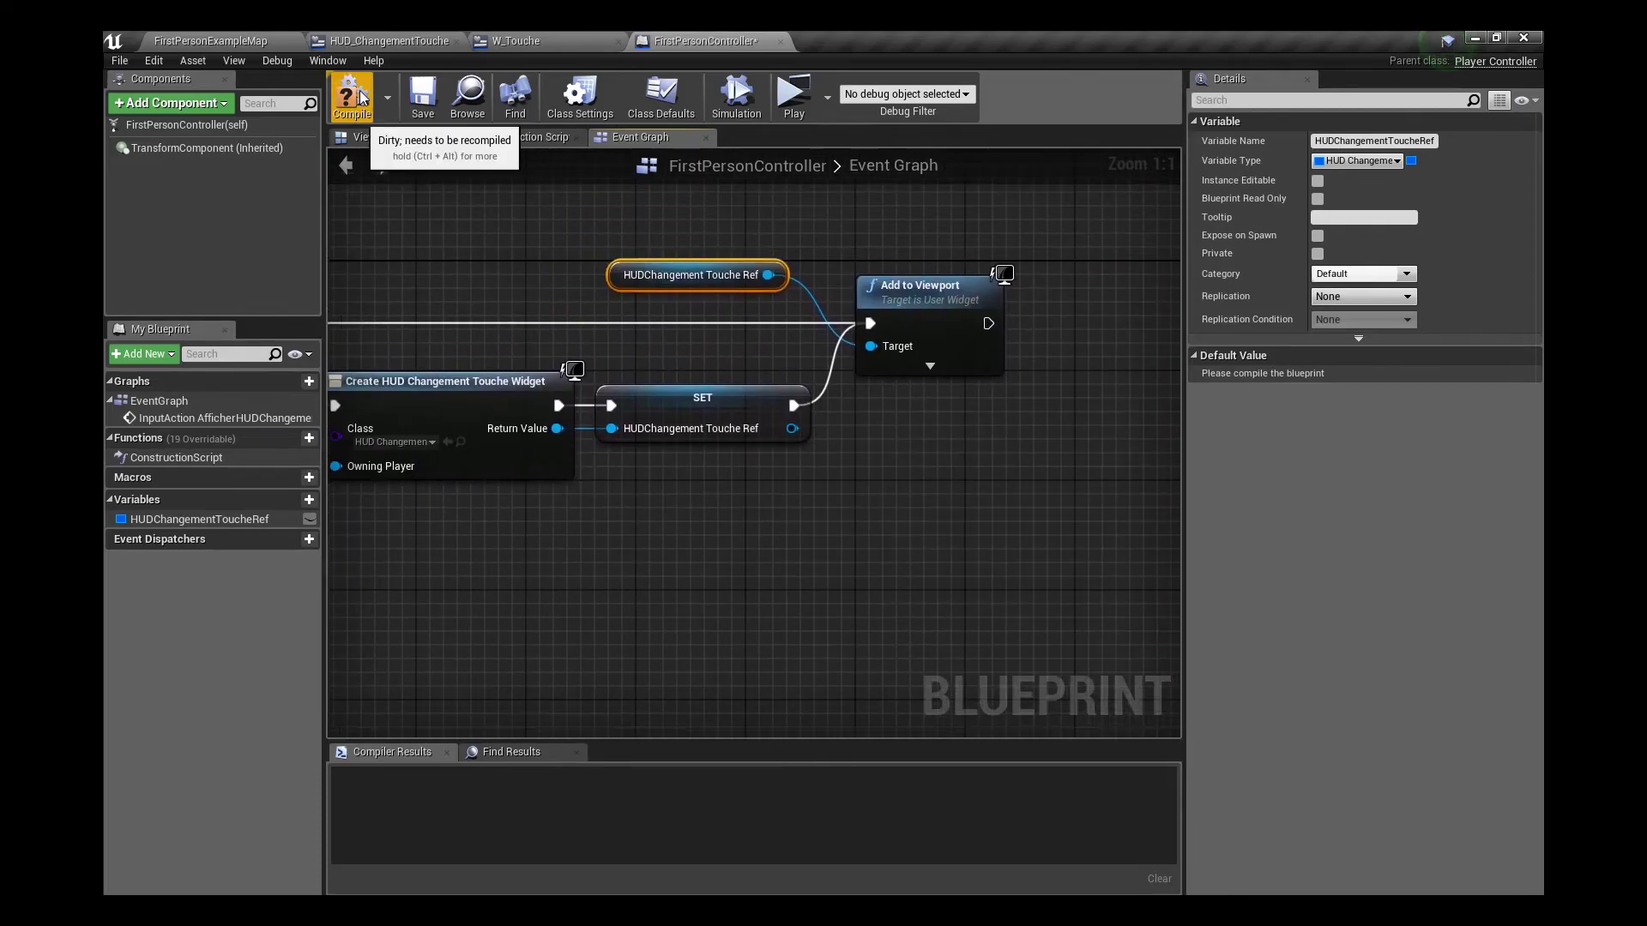
left_click(352, 96)
left_click(440, 110)
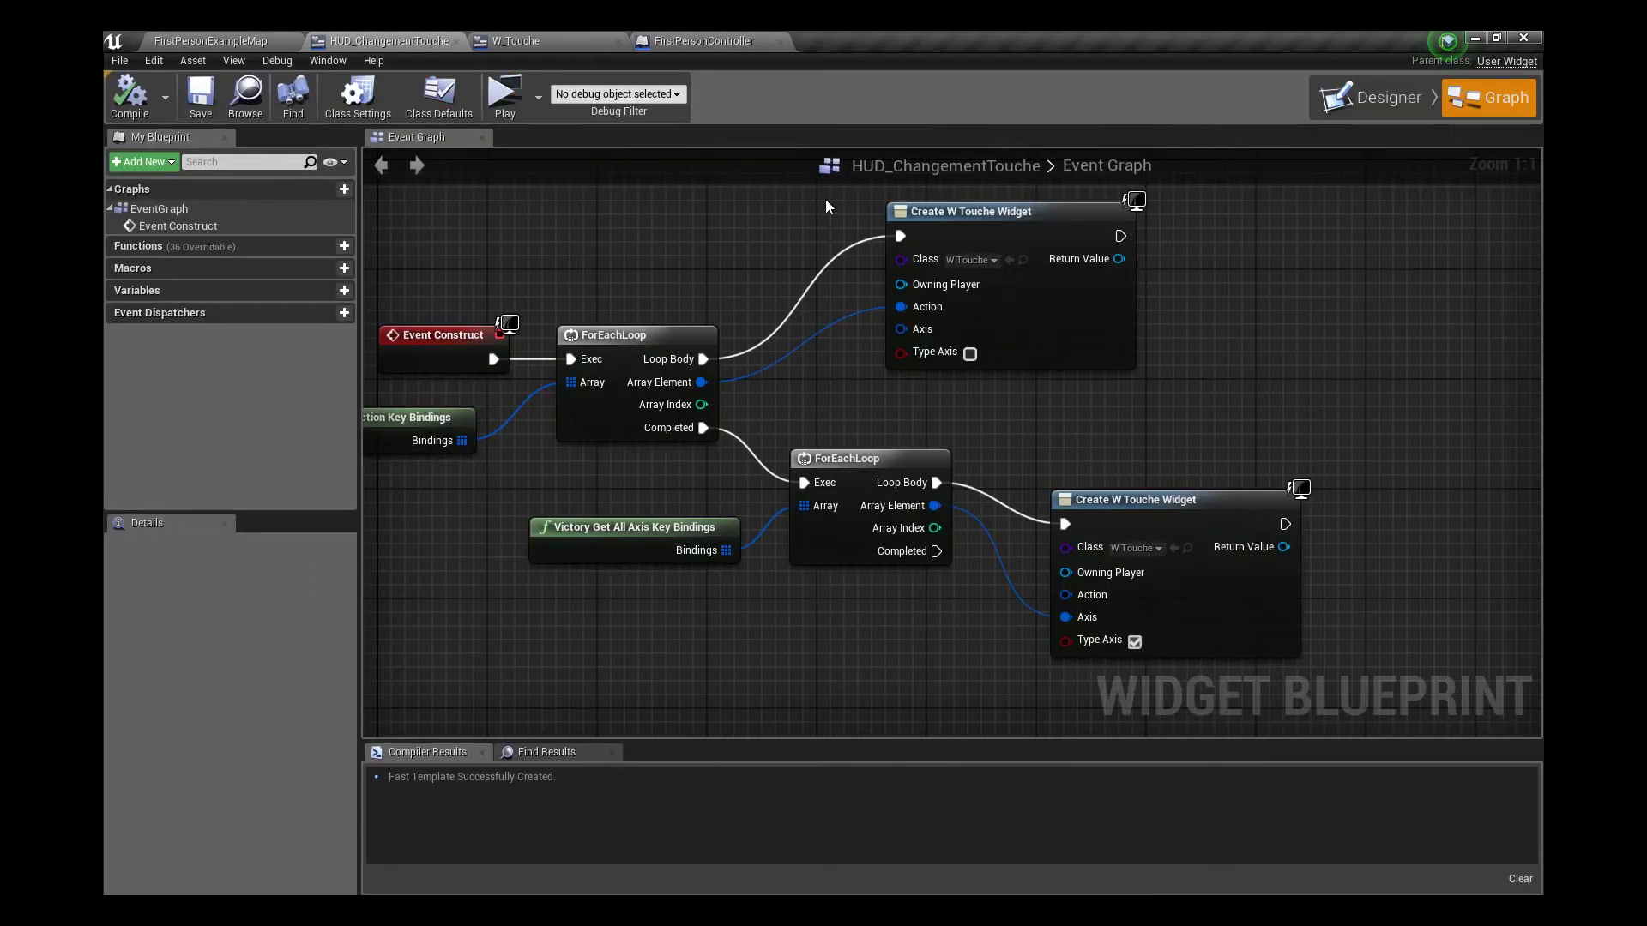
Place a new Button on the HUD_ChangementTouche canvas in the Designer
left_click(1386, 96)
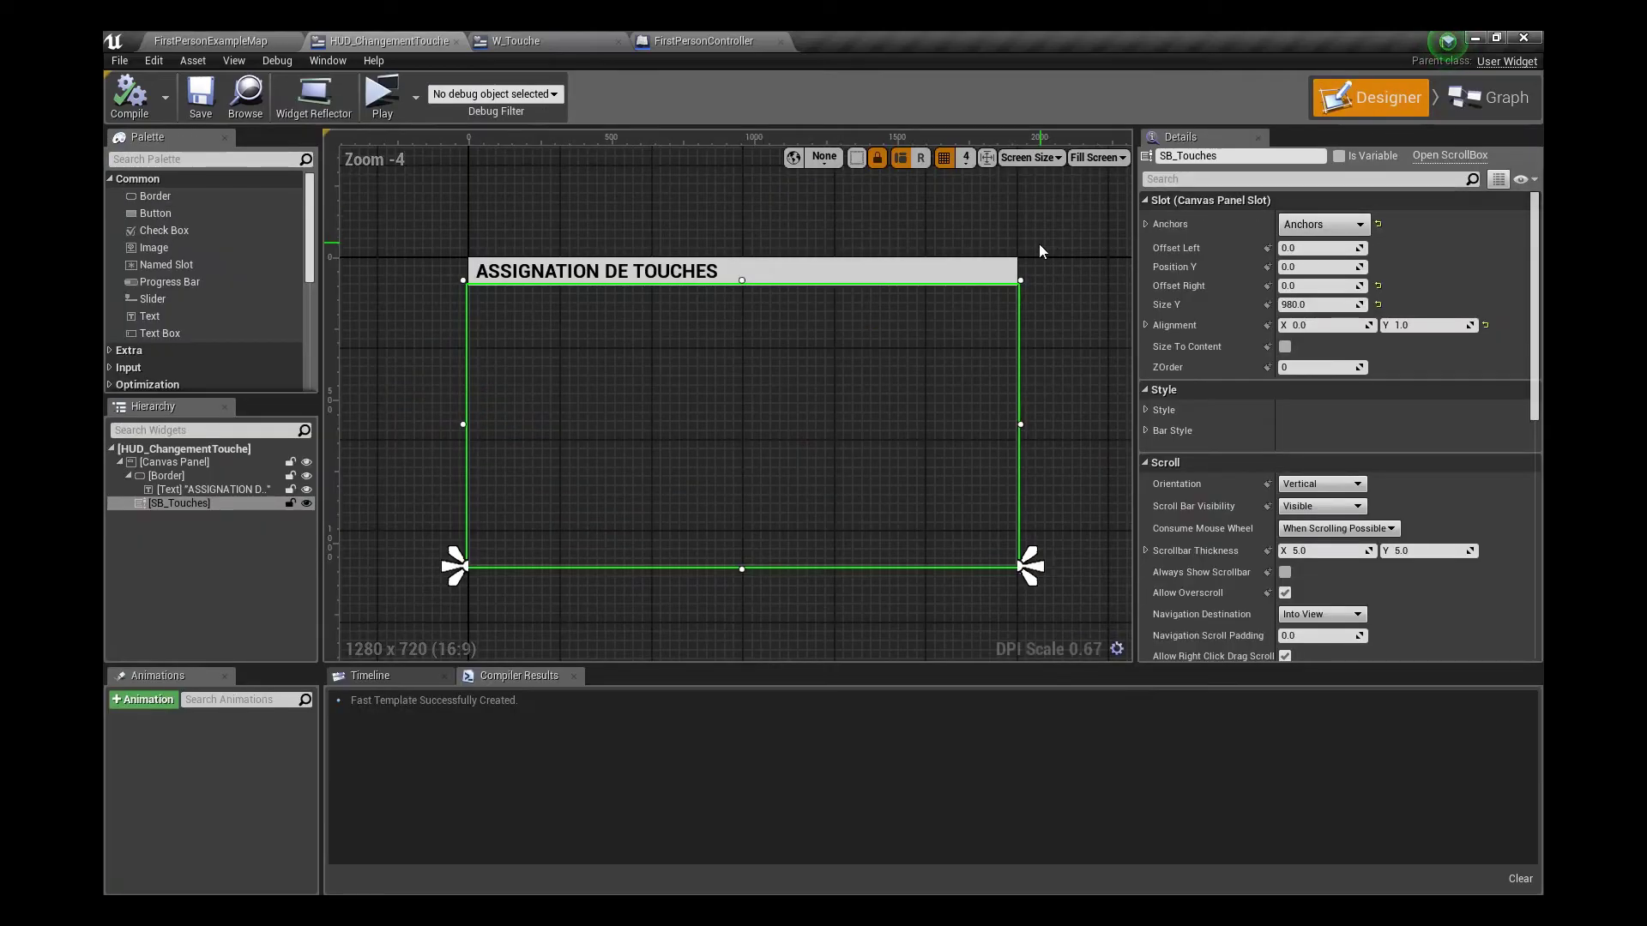
scroll(1038, 276, "up", 3)
right_click_drag(1031, 276, 669, 331)
scroll(669, 331, "down", 1)
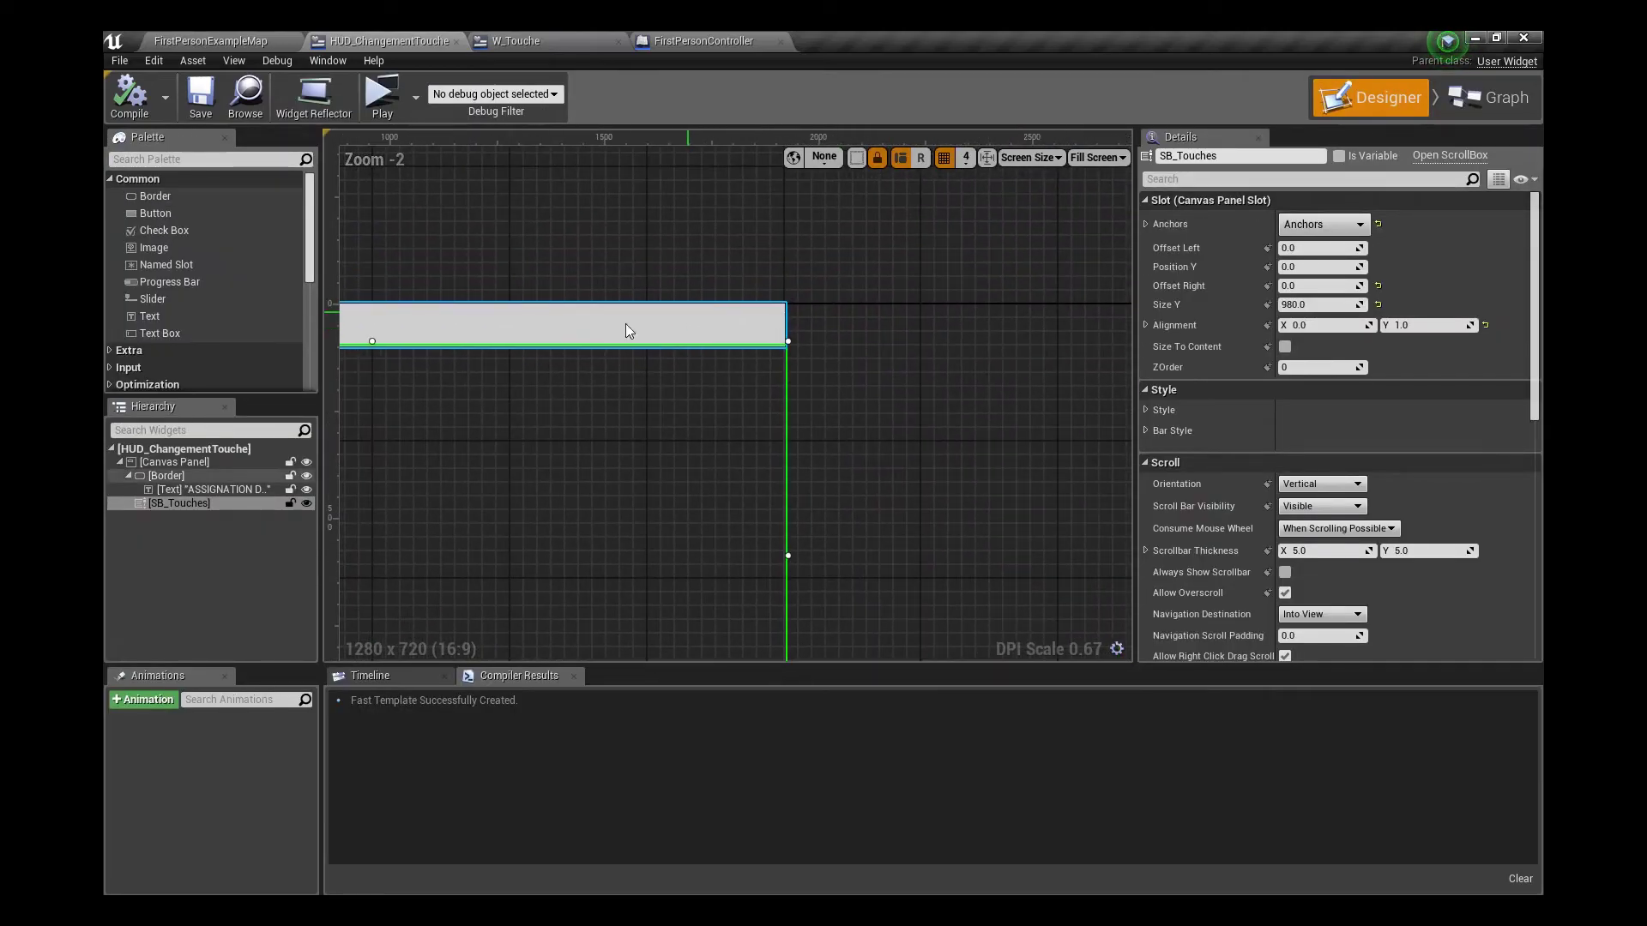
left_click_drag(155, 213, 600, 311)
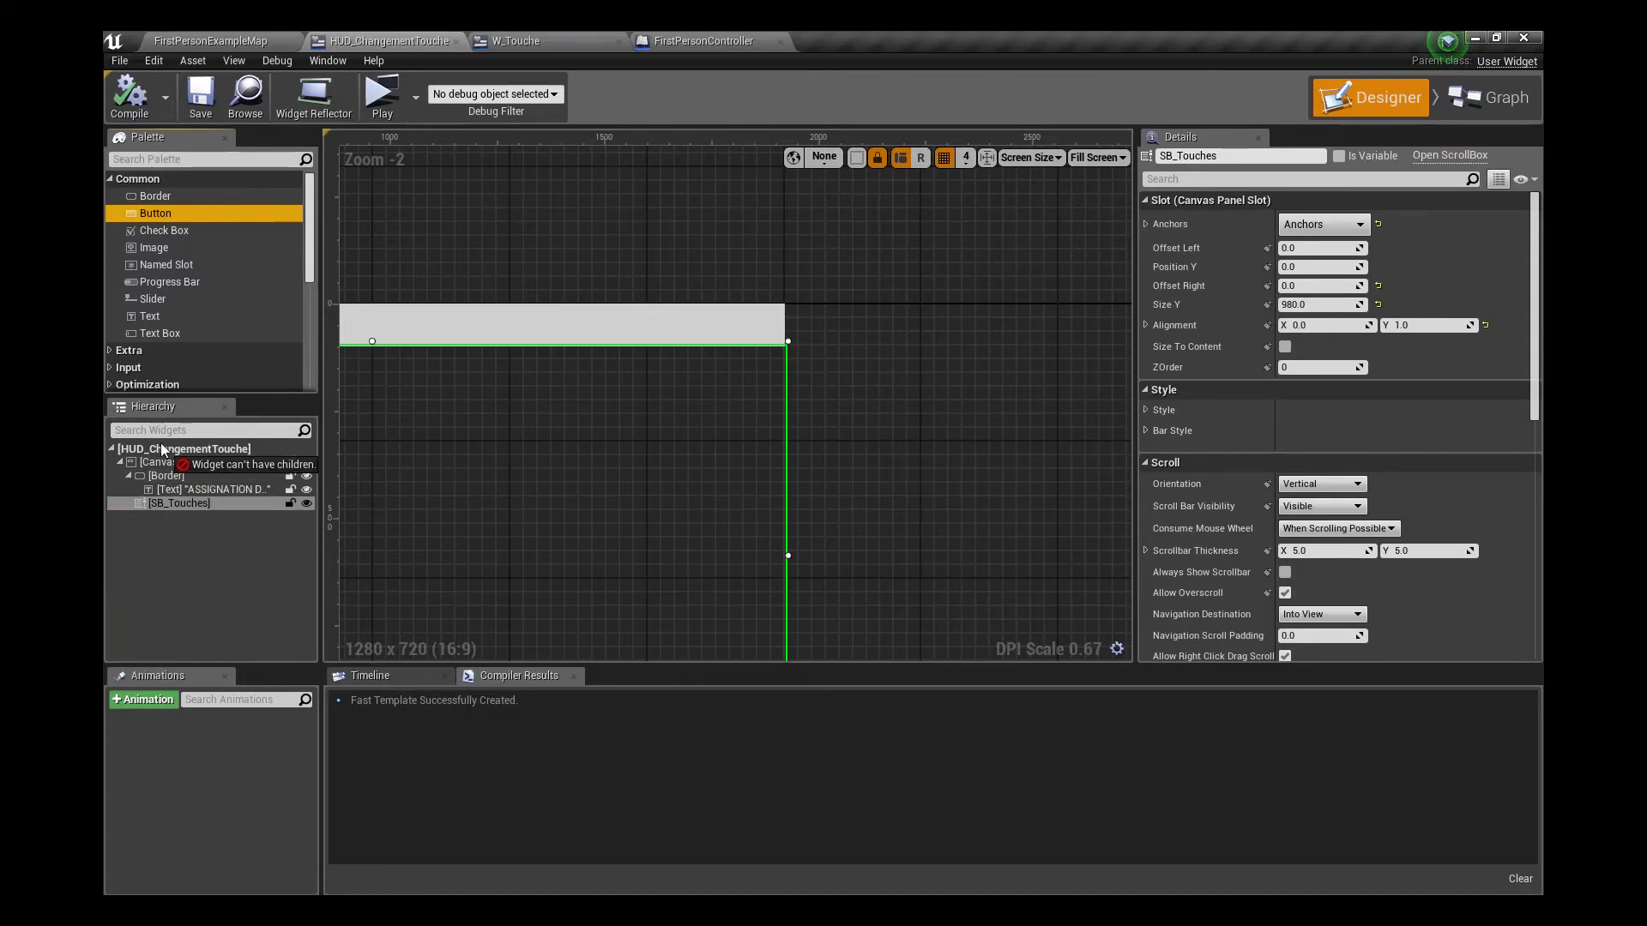
left_click_drag(157, 575, 185, 520)
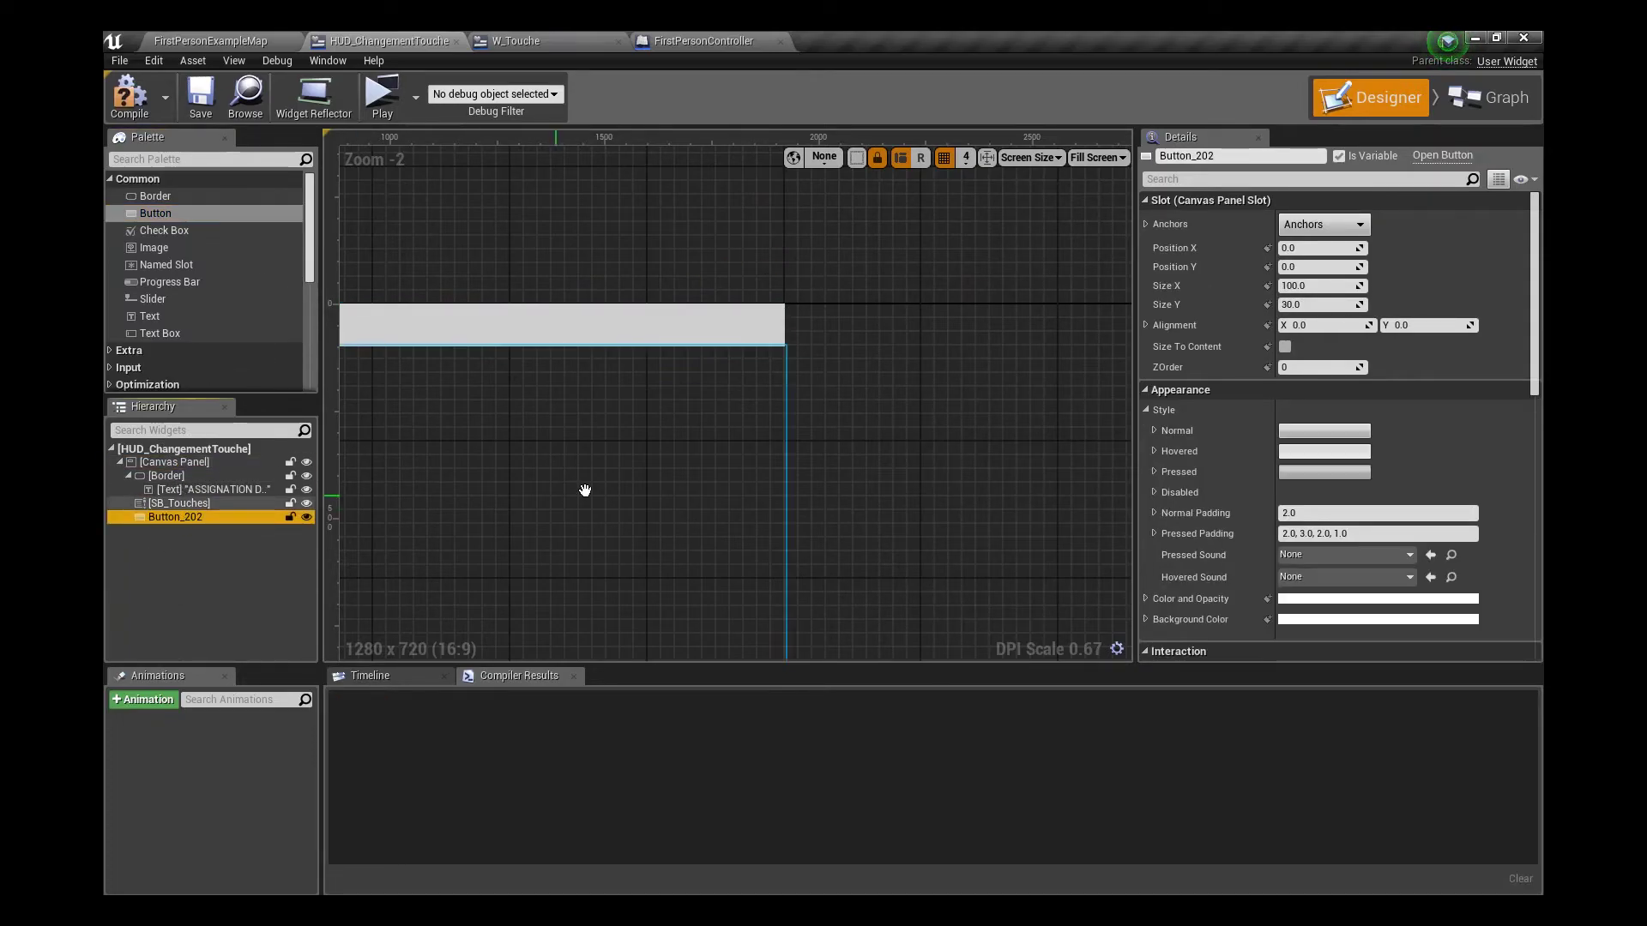
right_click_drag(564, 496, 1531, 498)
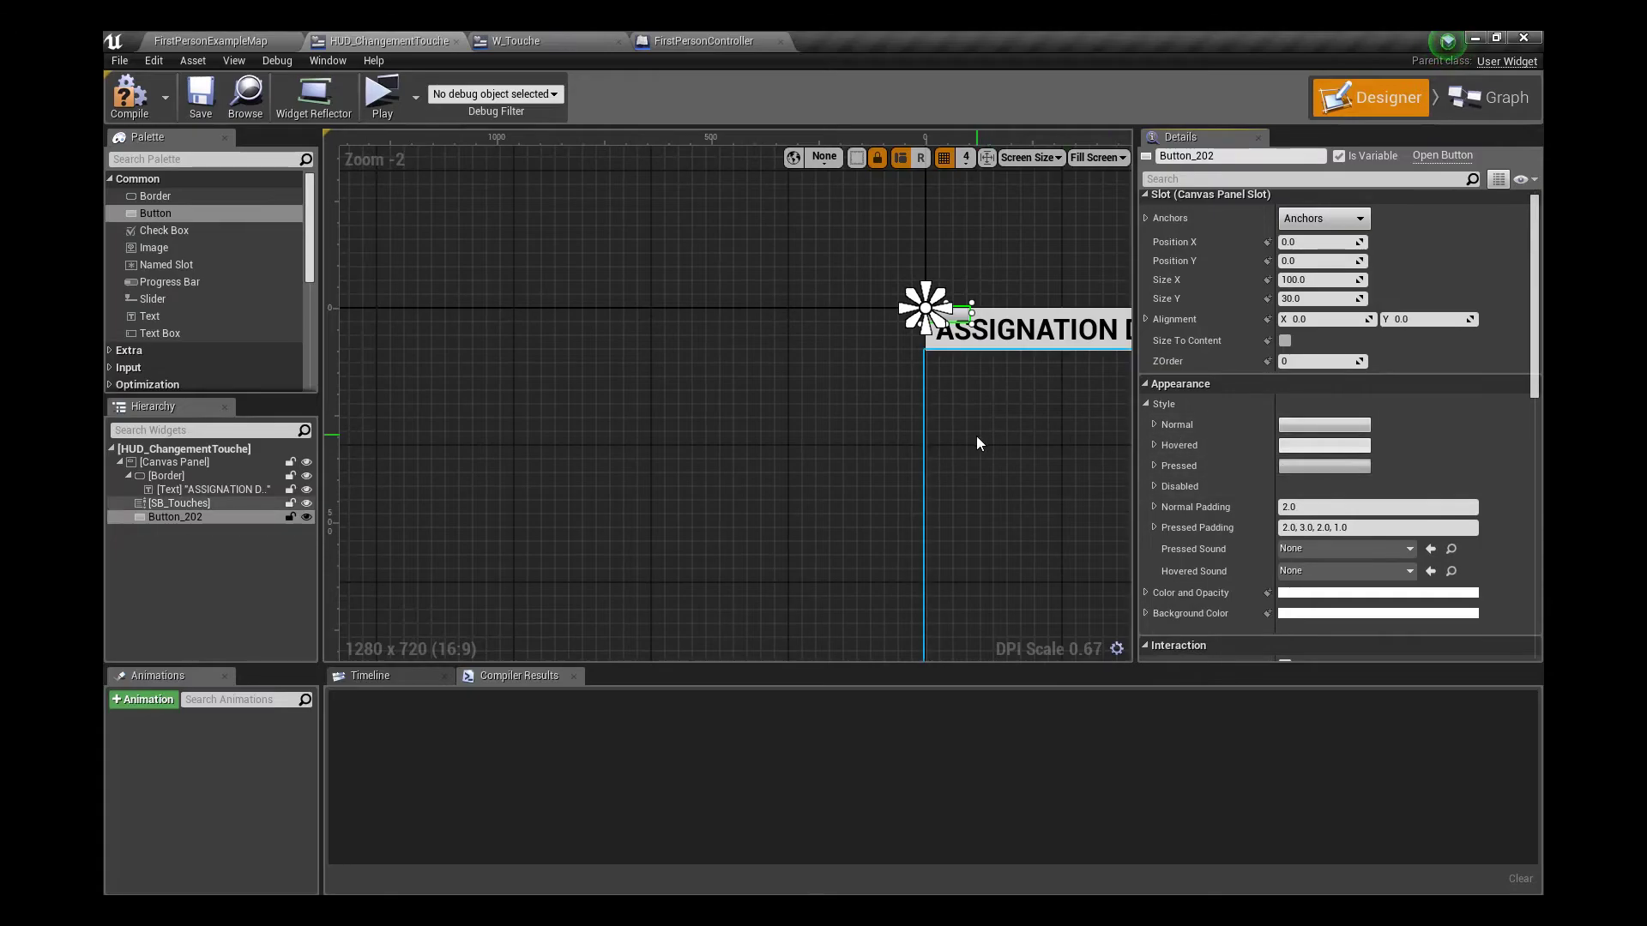
right_click(725, 446)
key("Escape")
right_click_drag(1038, 340, 685, 331)
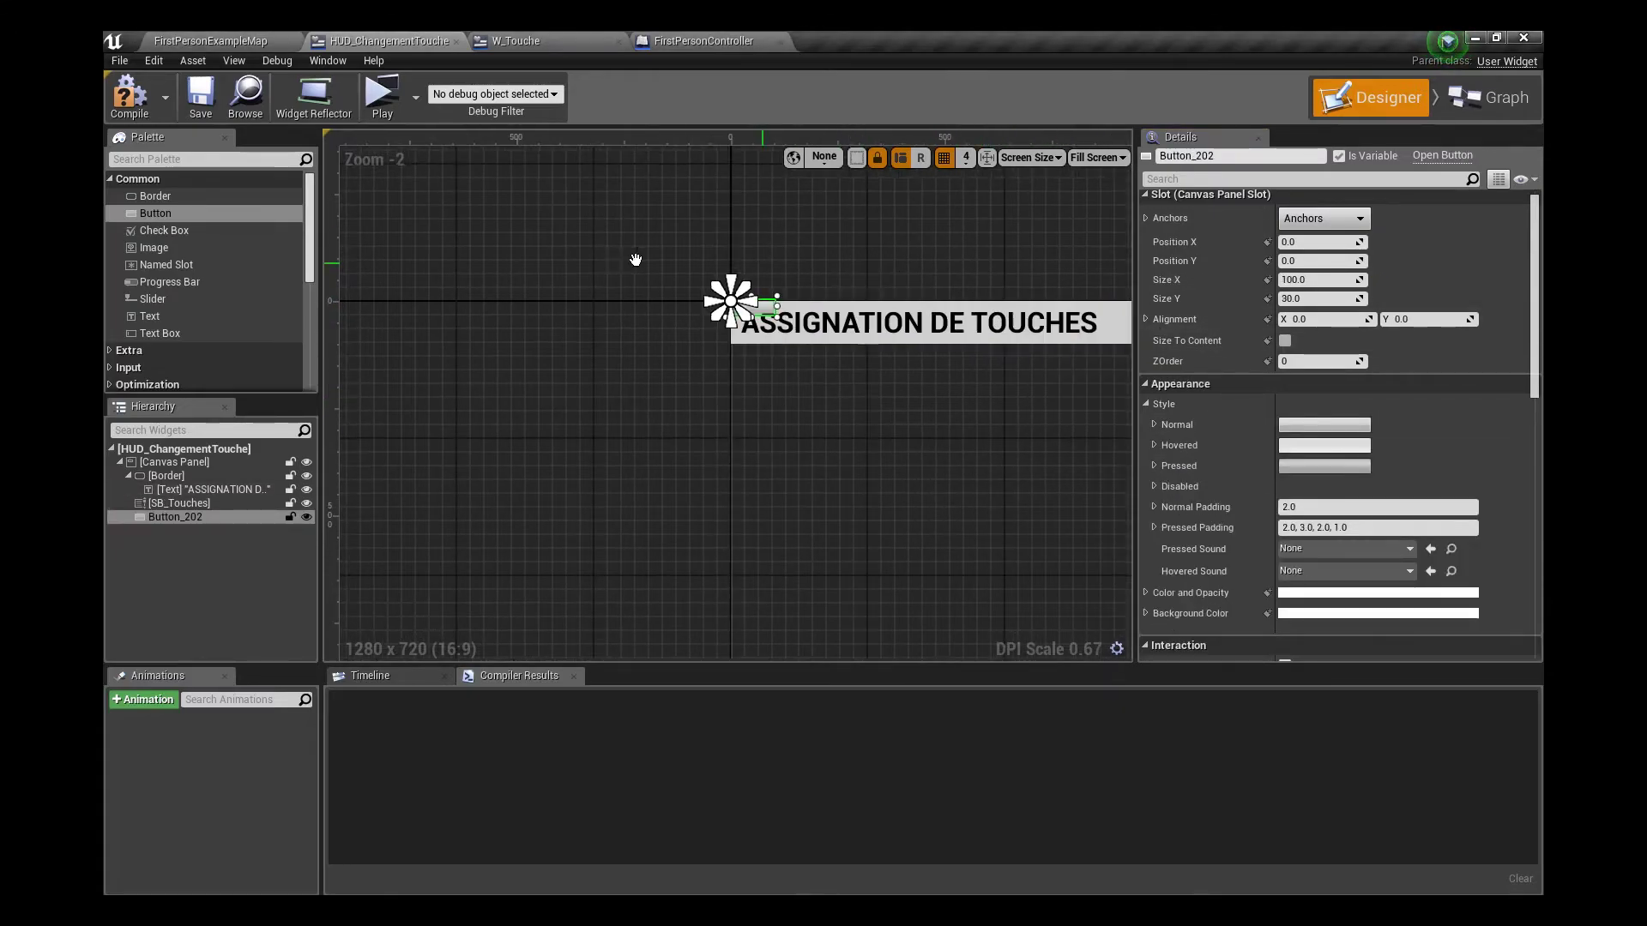
Anchor the button top-right at Position X 0 and make it size to content
left_click(1338, 218)
left_click(1455, 270)
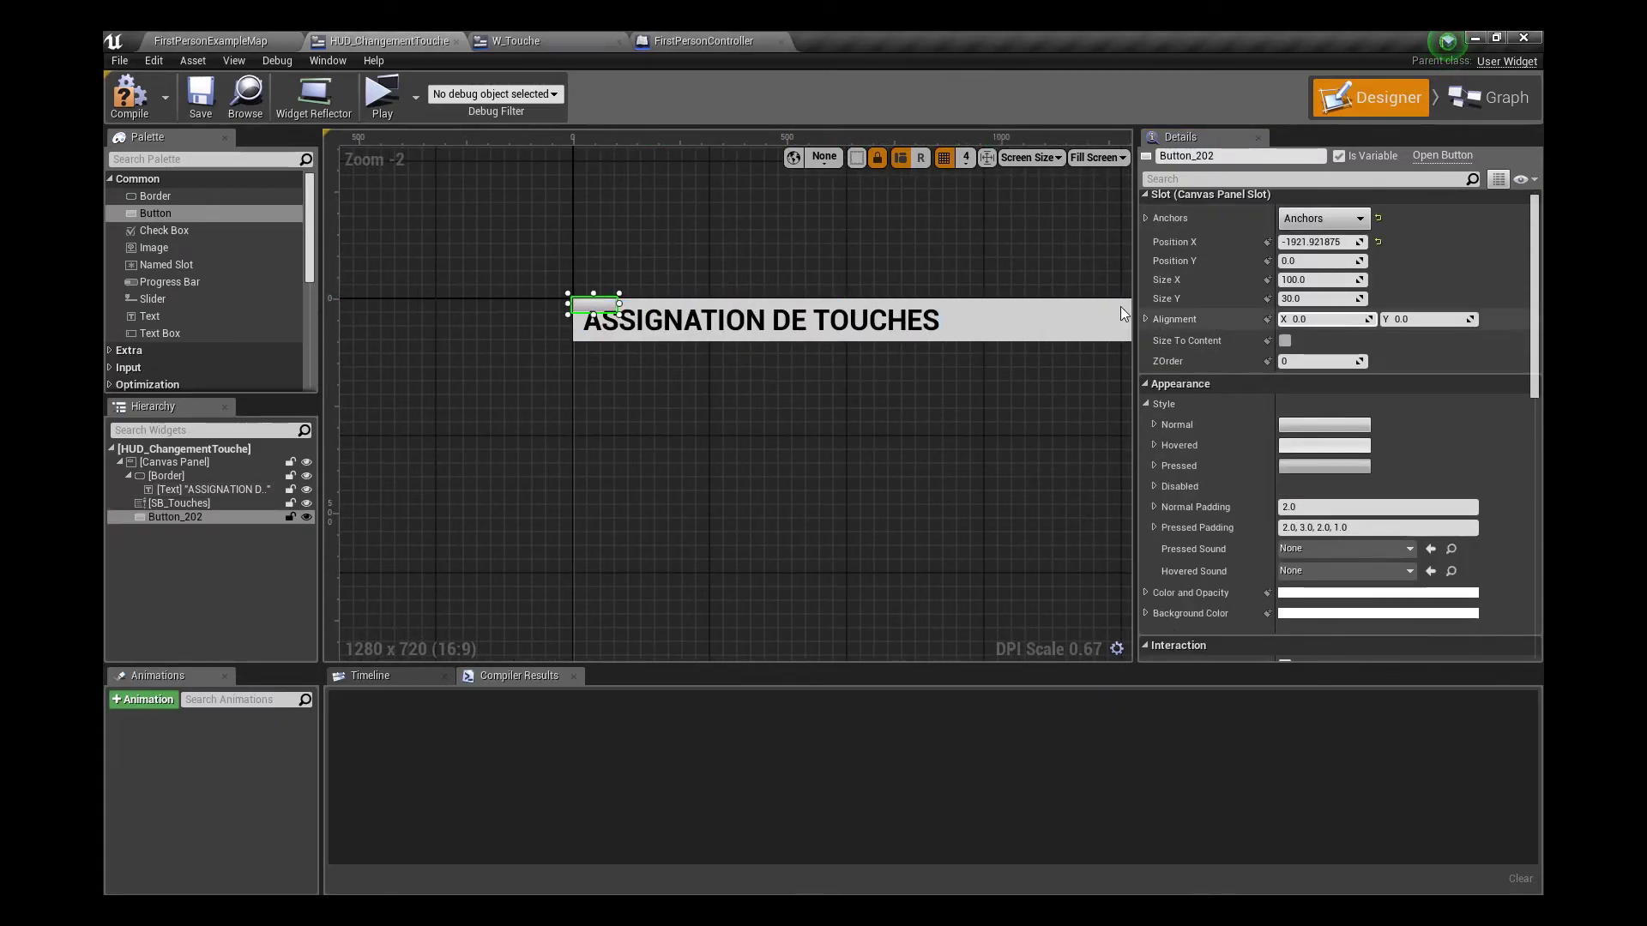
right_click_drag(791, 231, 232, 232)
left_click(1319, 241)
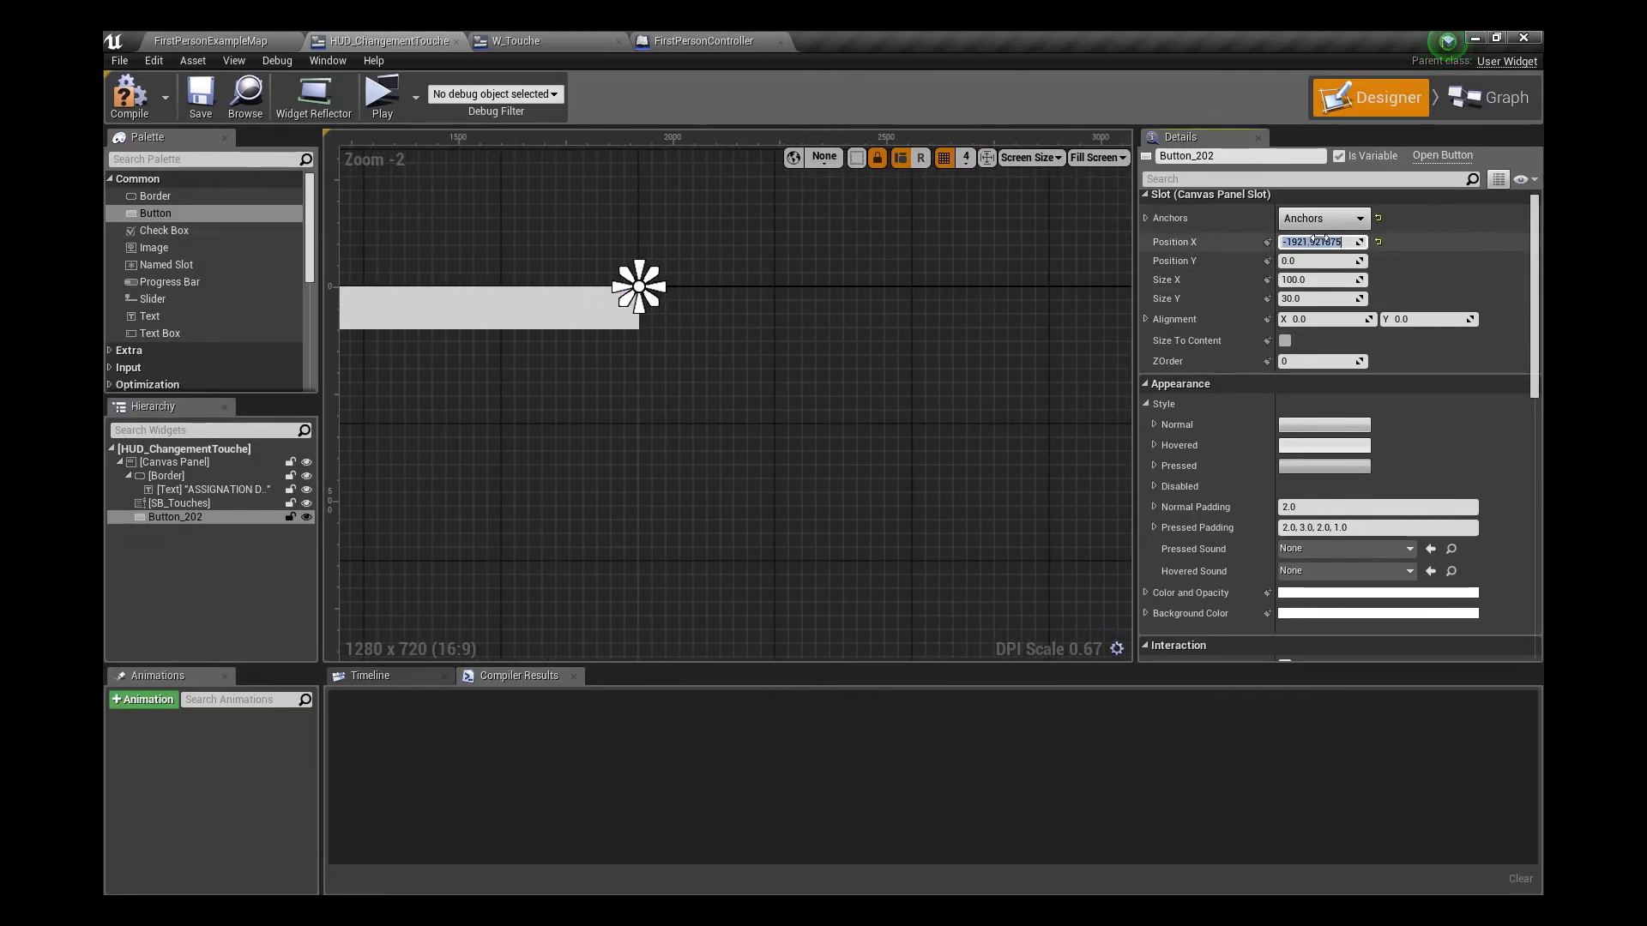
type("0")
key("Tab")
type("1")
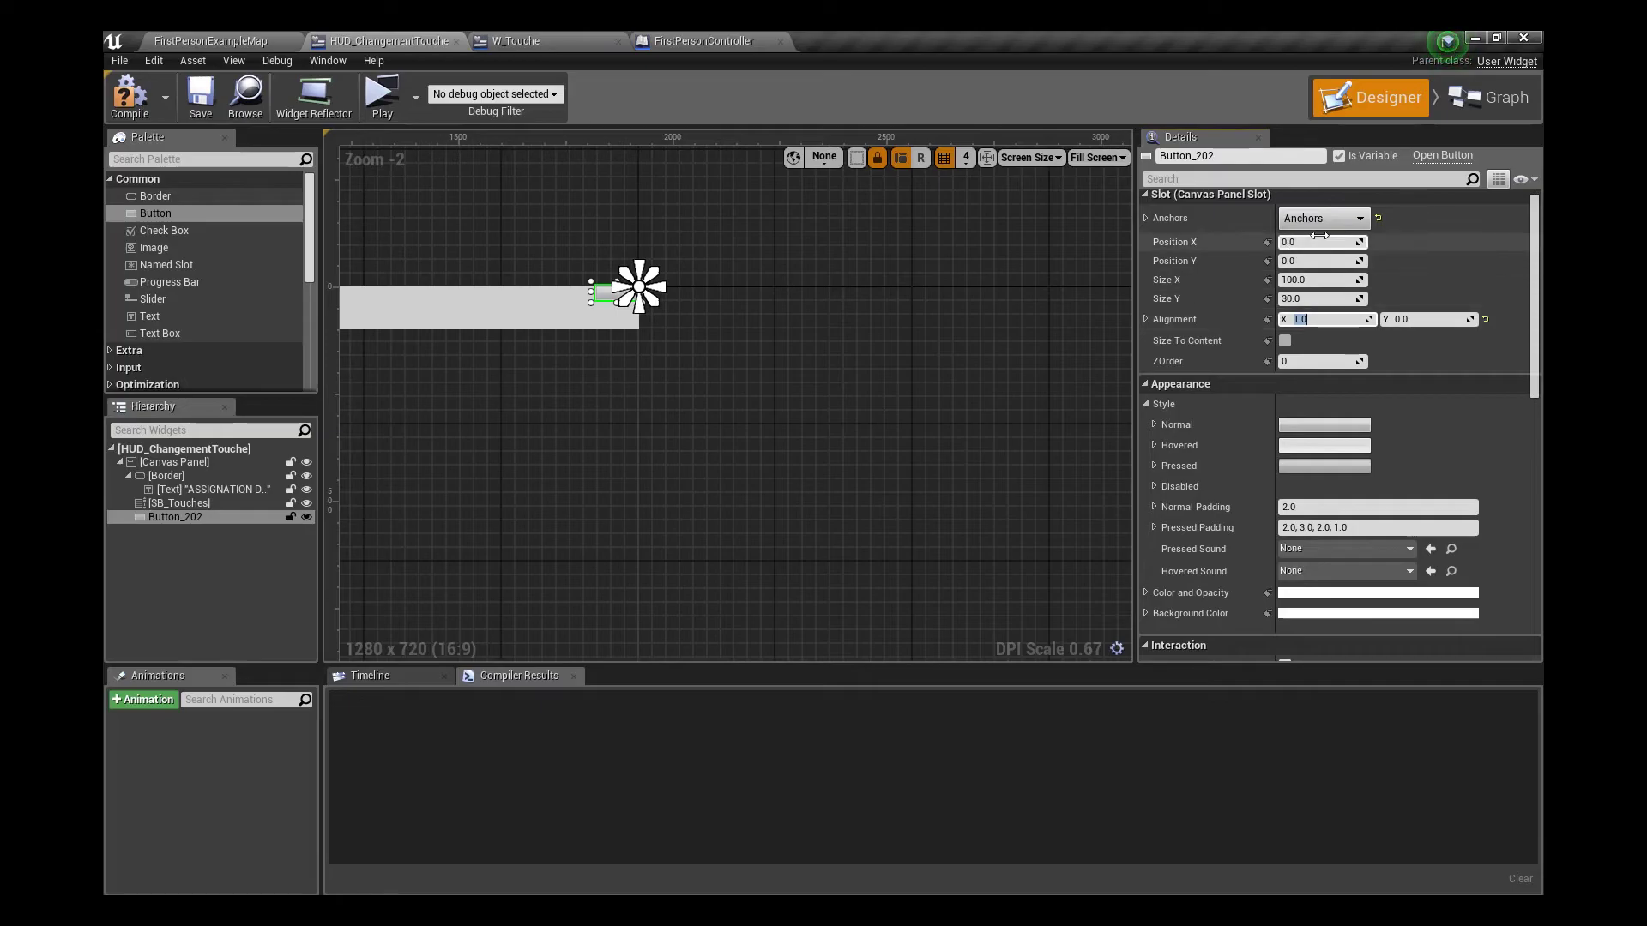
left_click(1287, 341)
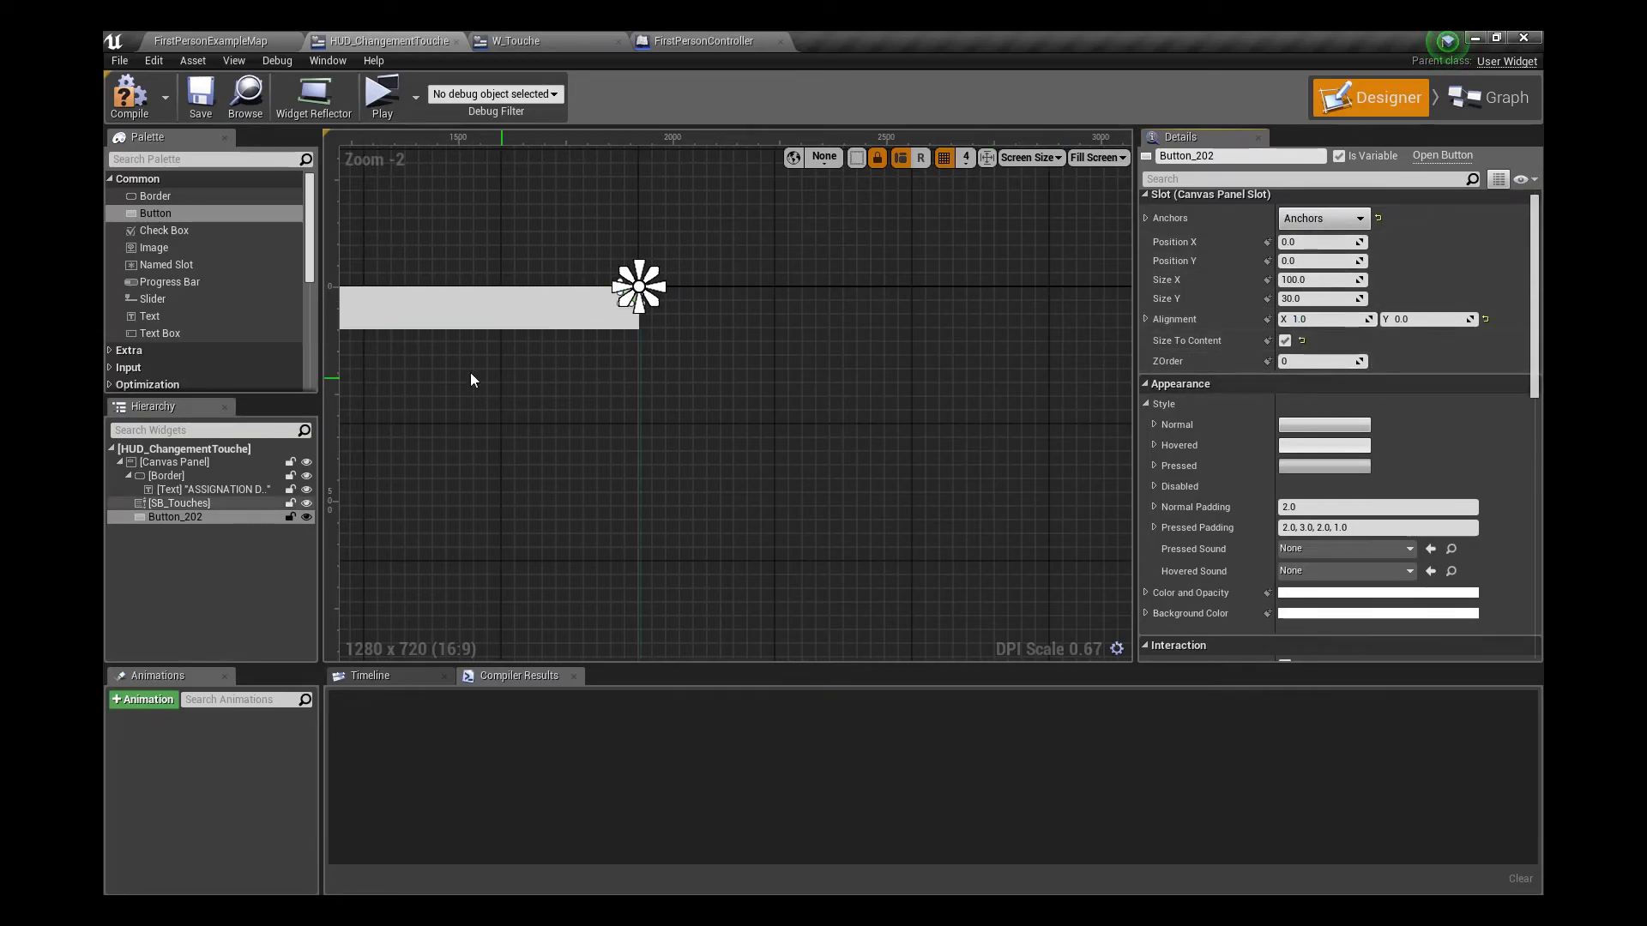
Add a Text label 'X' inside the button and give it 20 padding
left_click_drag(148, 315, 176, 518)
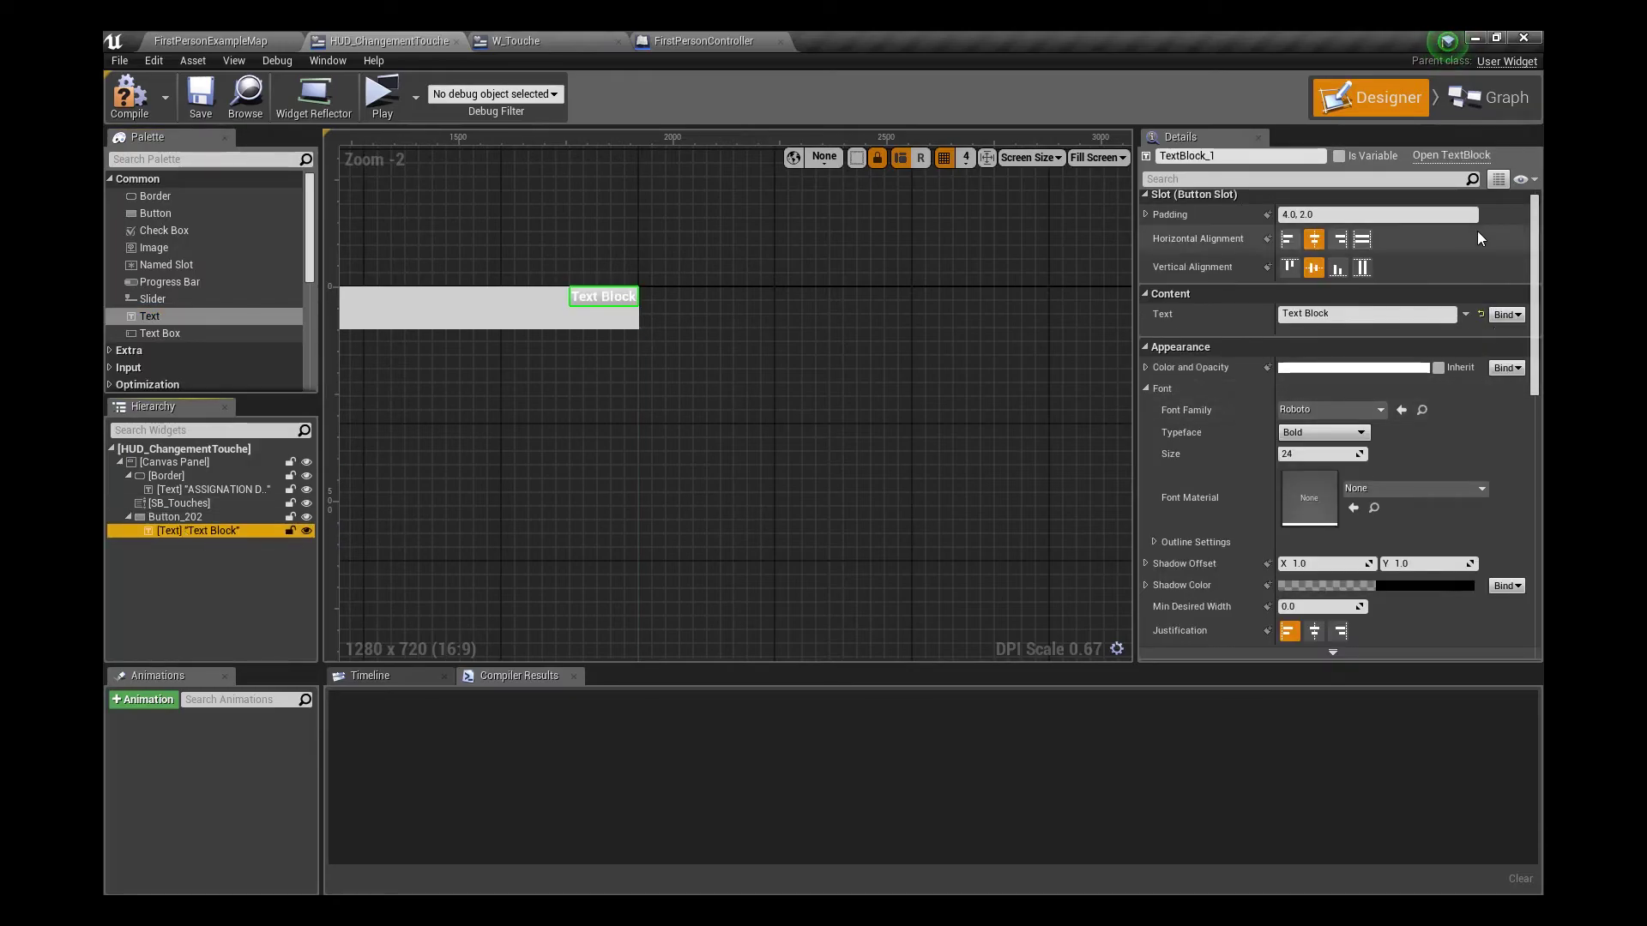
left_click(1343, 314)
type("X")
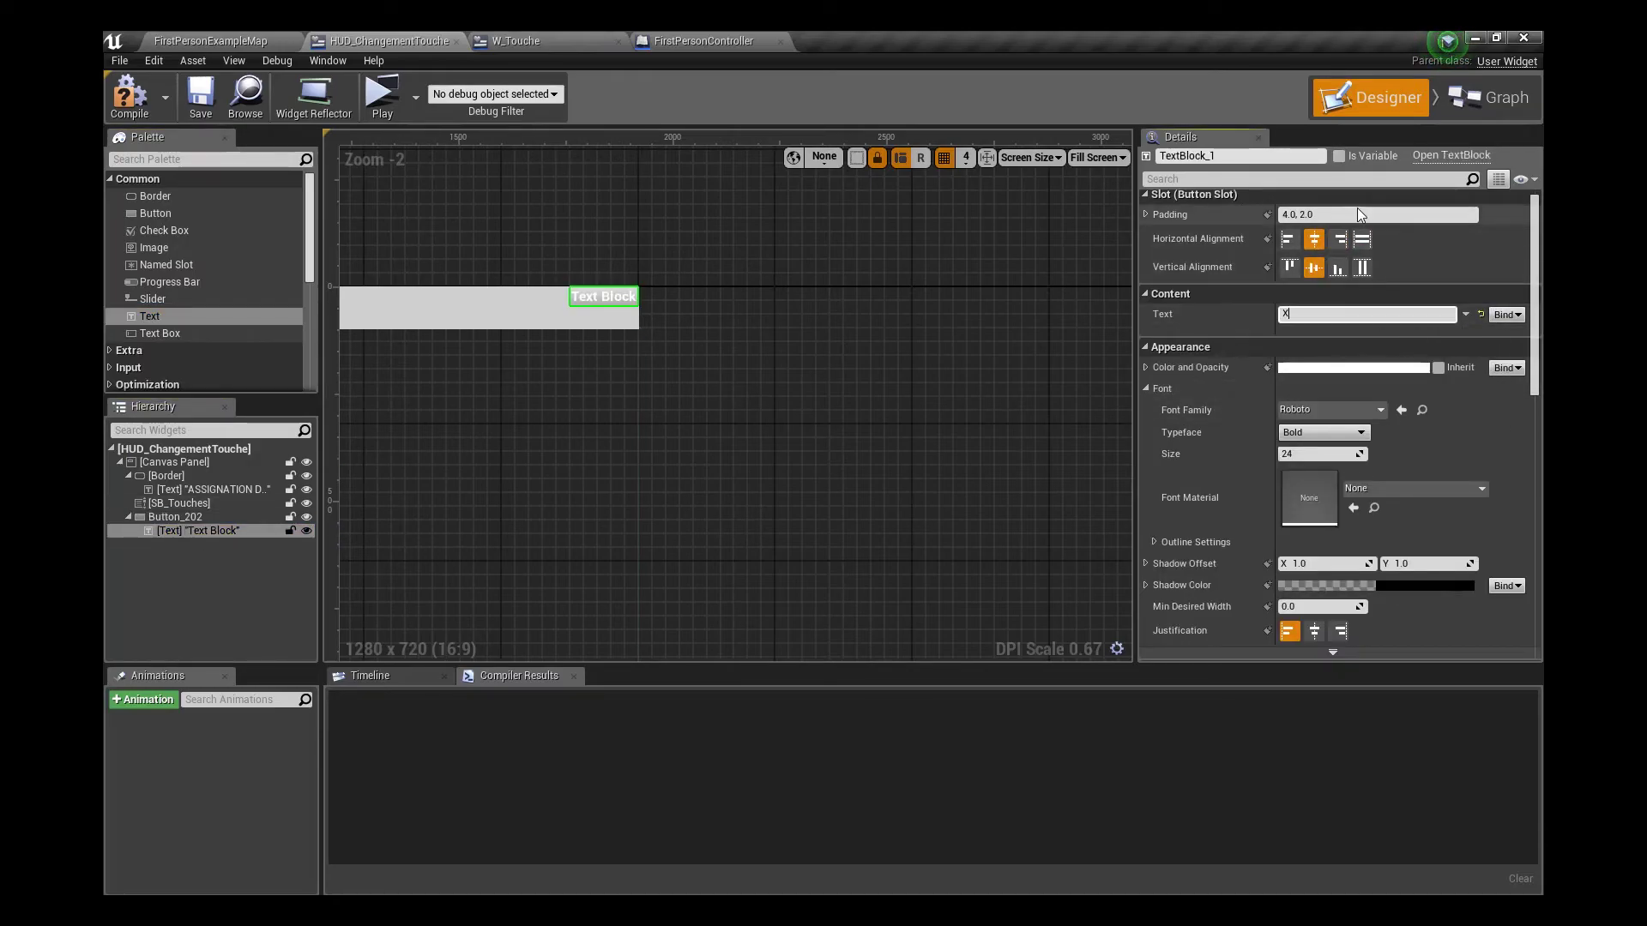
left_click(1350, 214)
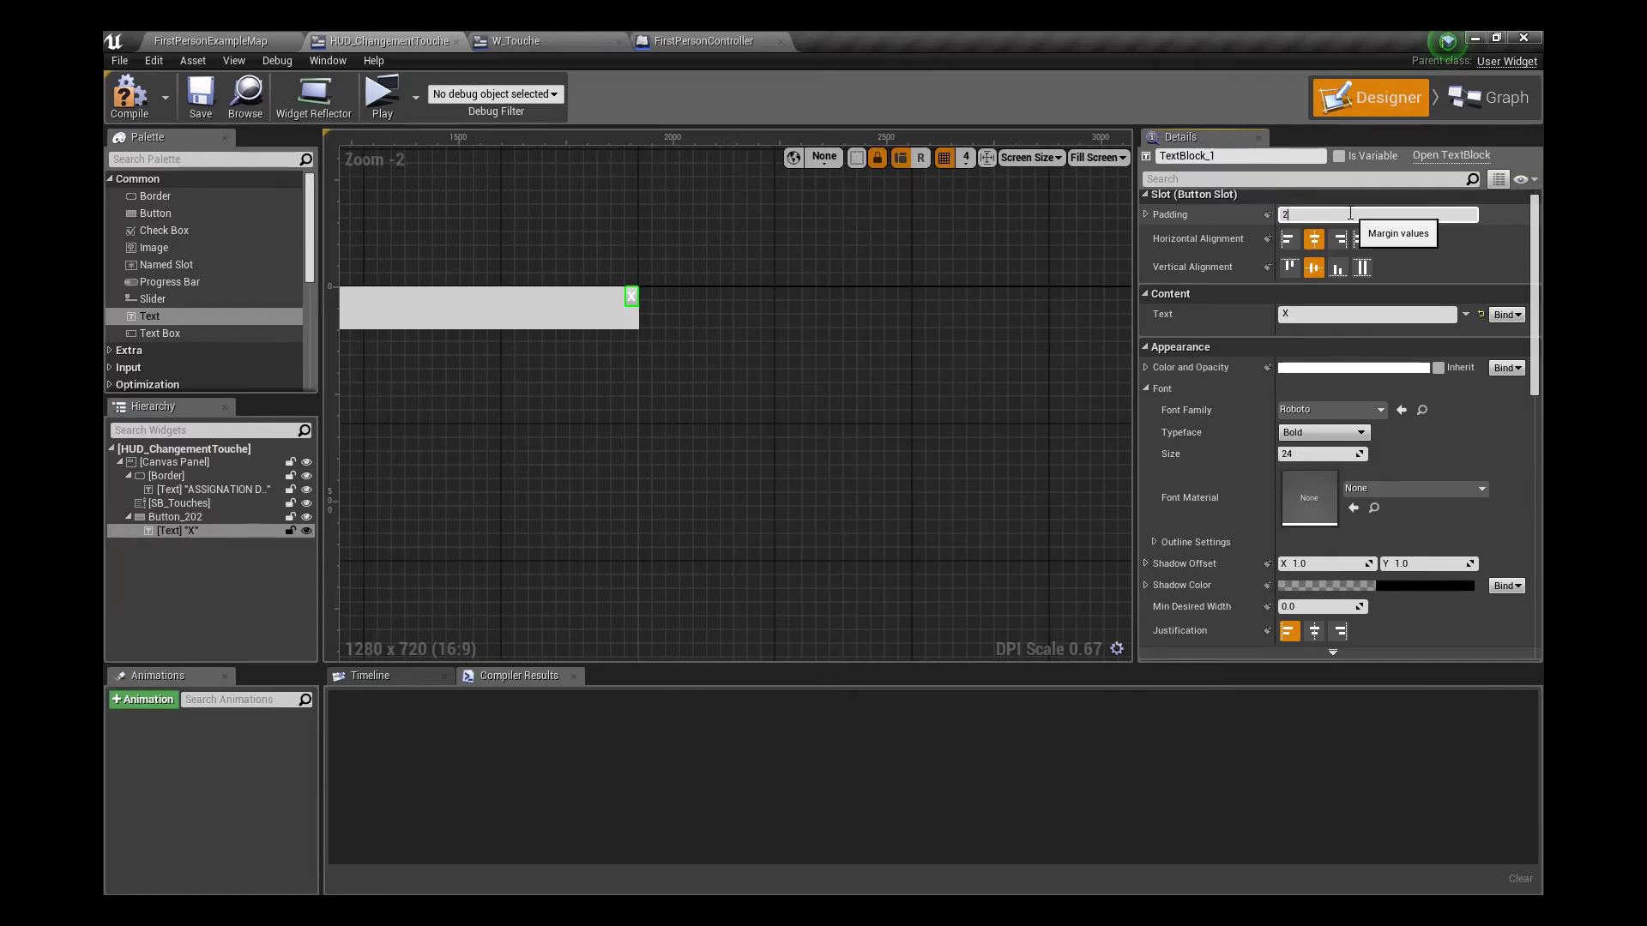
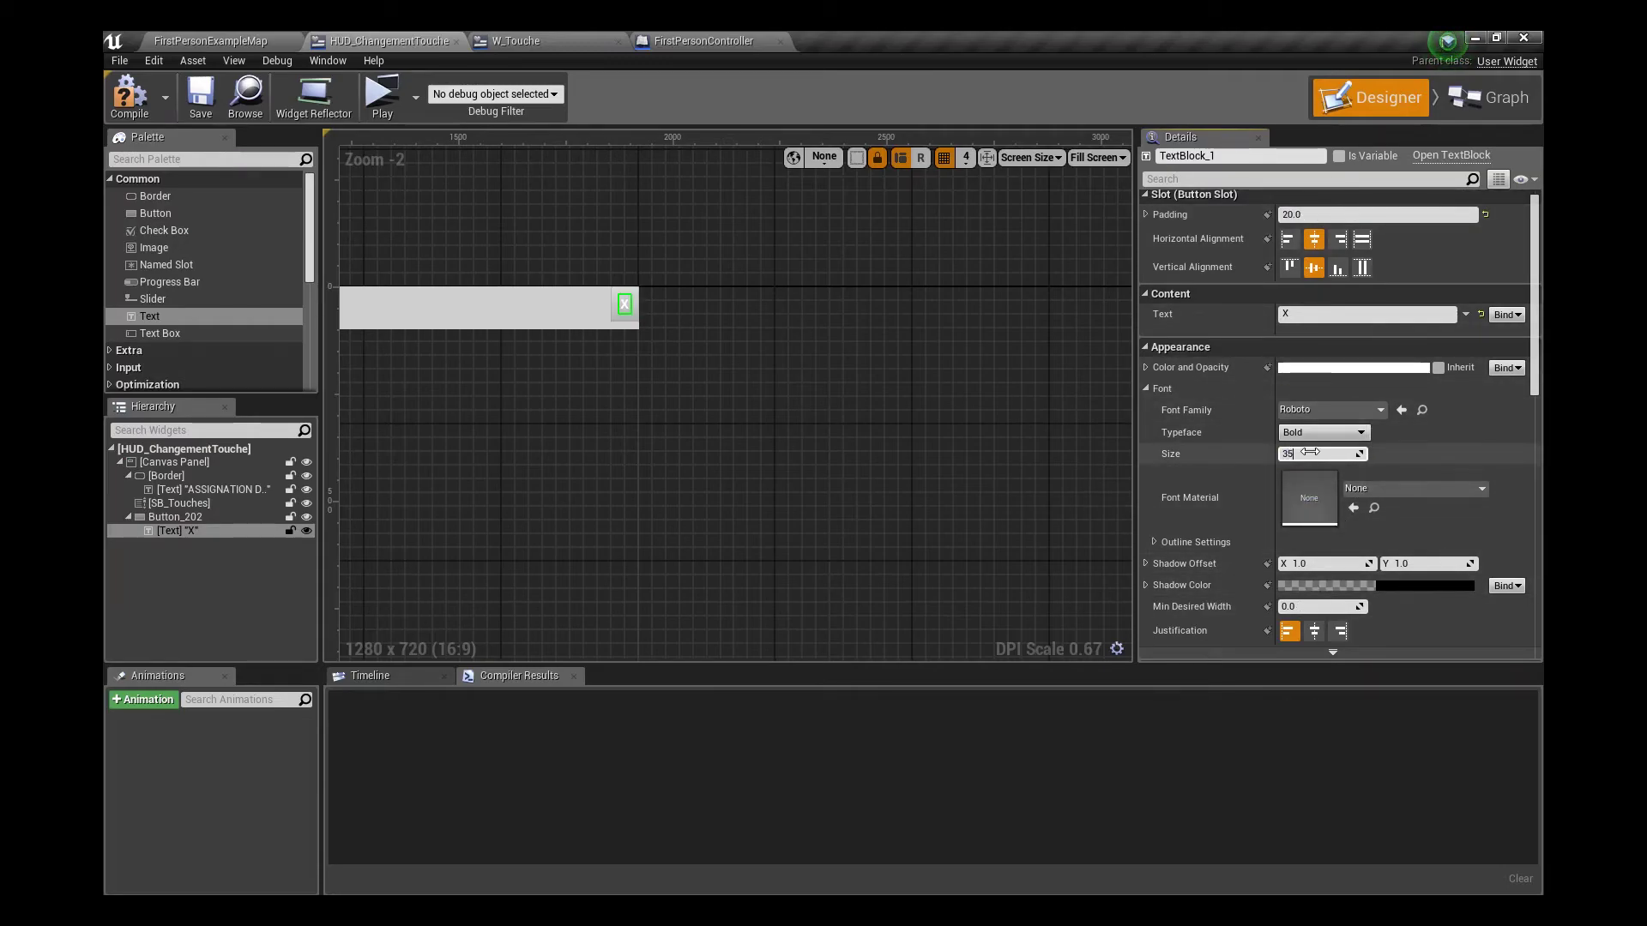
Set the X close button's colour to black in the Color Picker
key("ctrl+z")
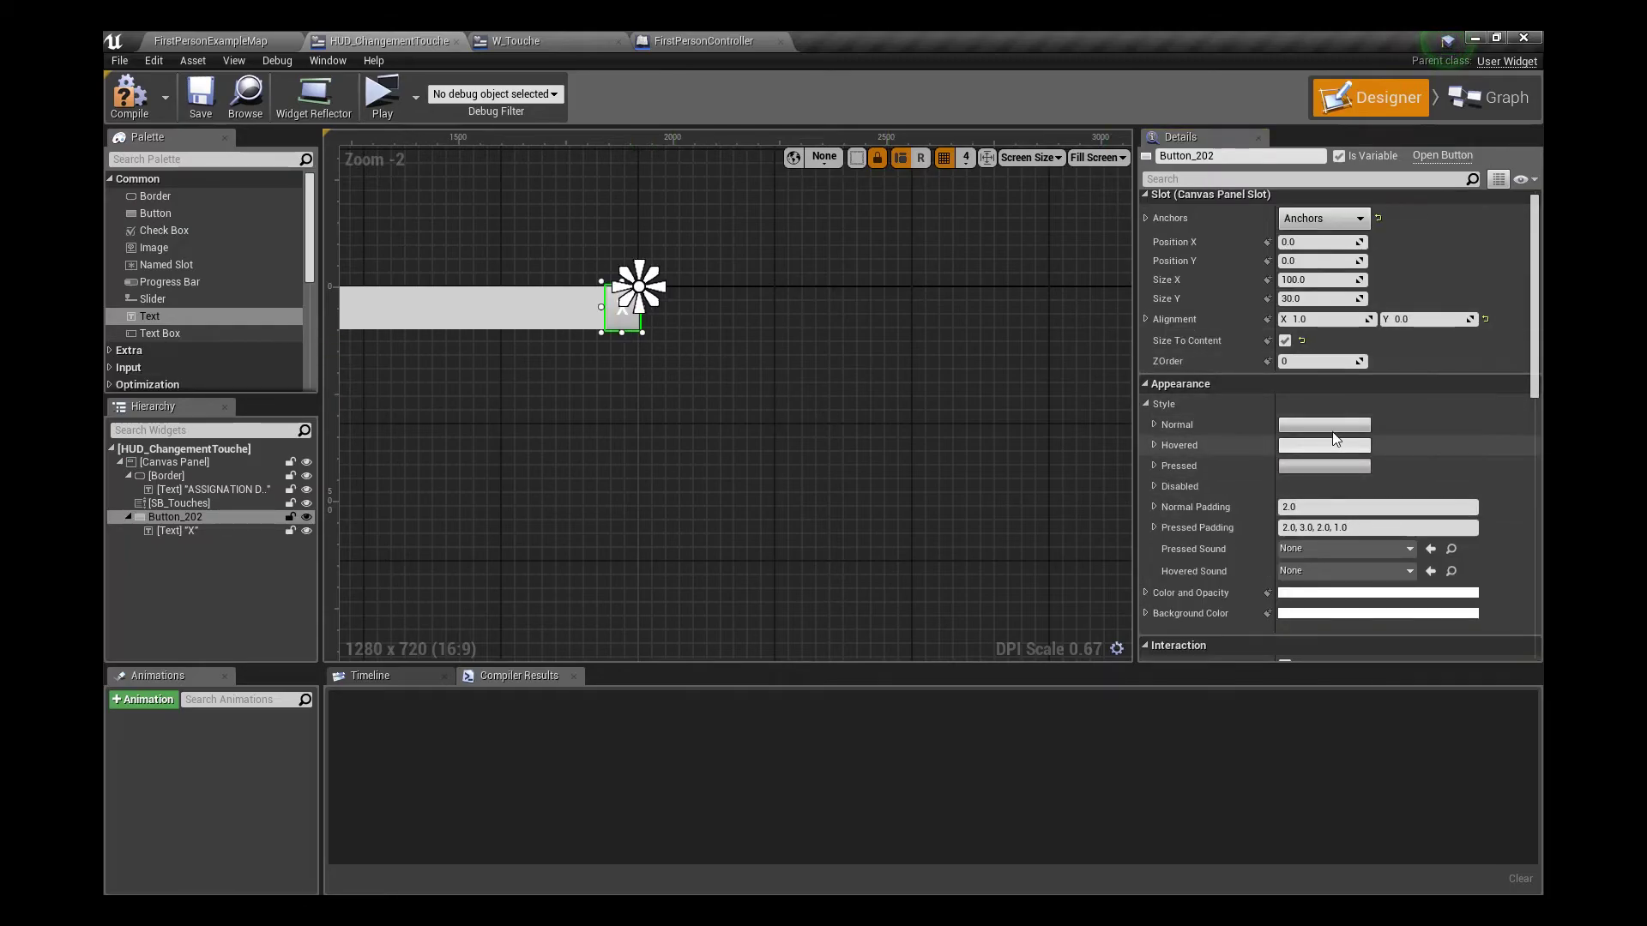
scroll(1304, 386, "down", 5)
left_click(1304, 400)
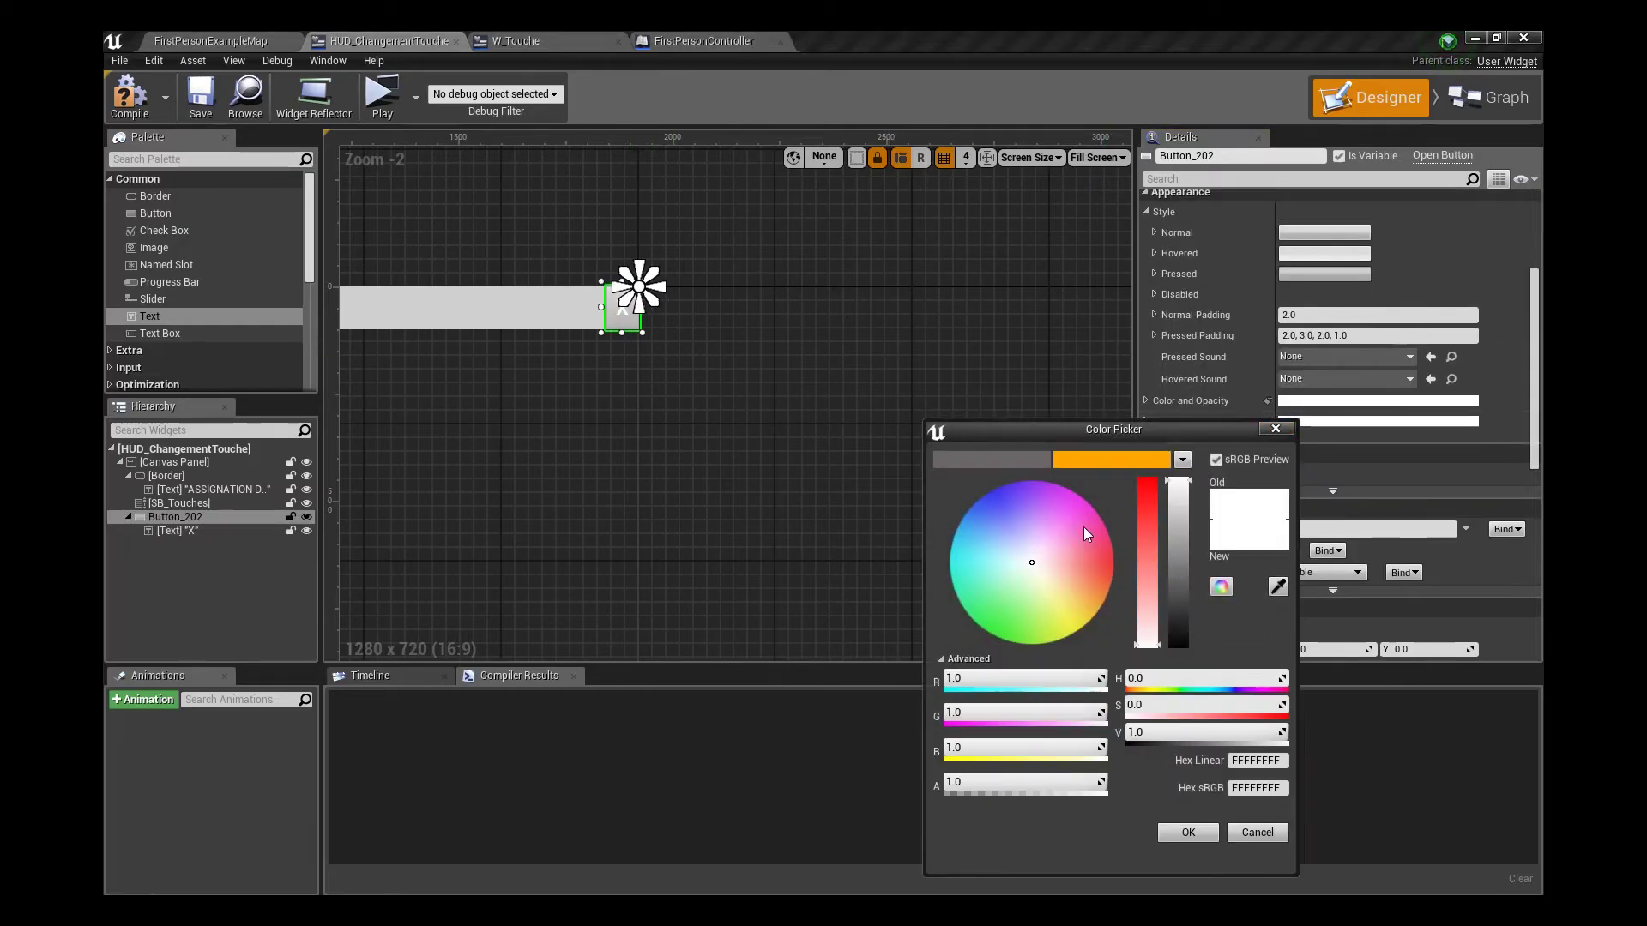
left_click_drag(1171, 554, 1173, 639)
left_click(1188, 832)
left_click(775, 387)
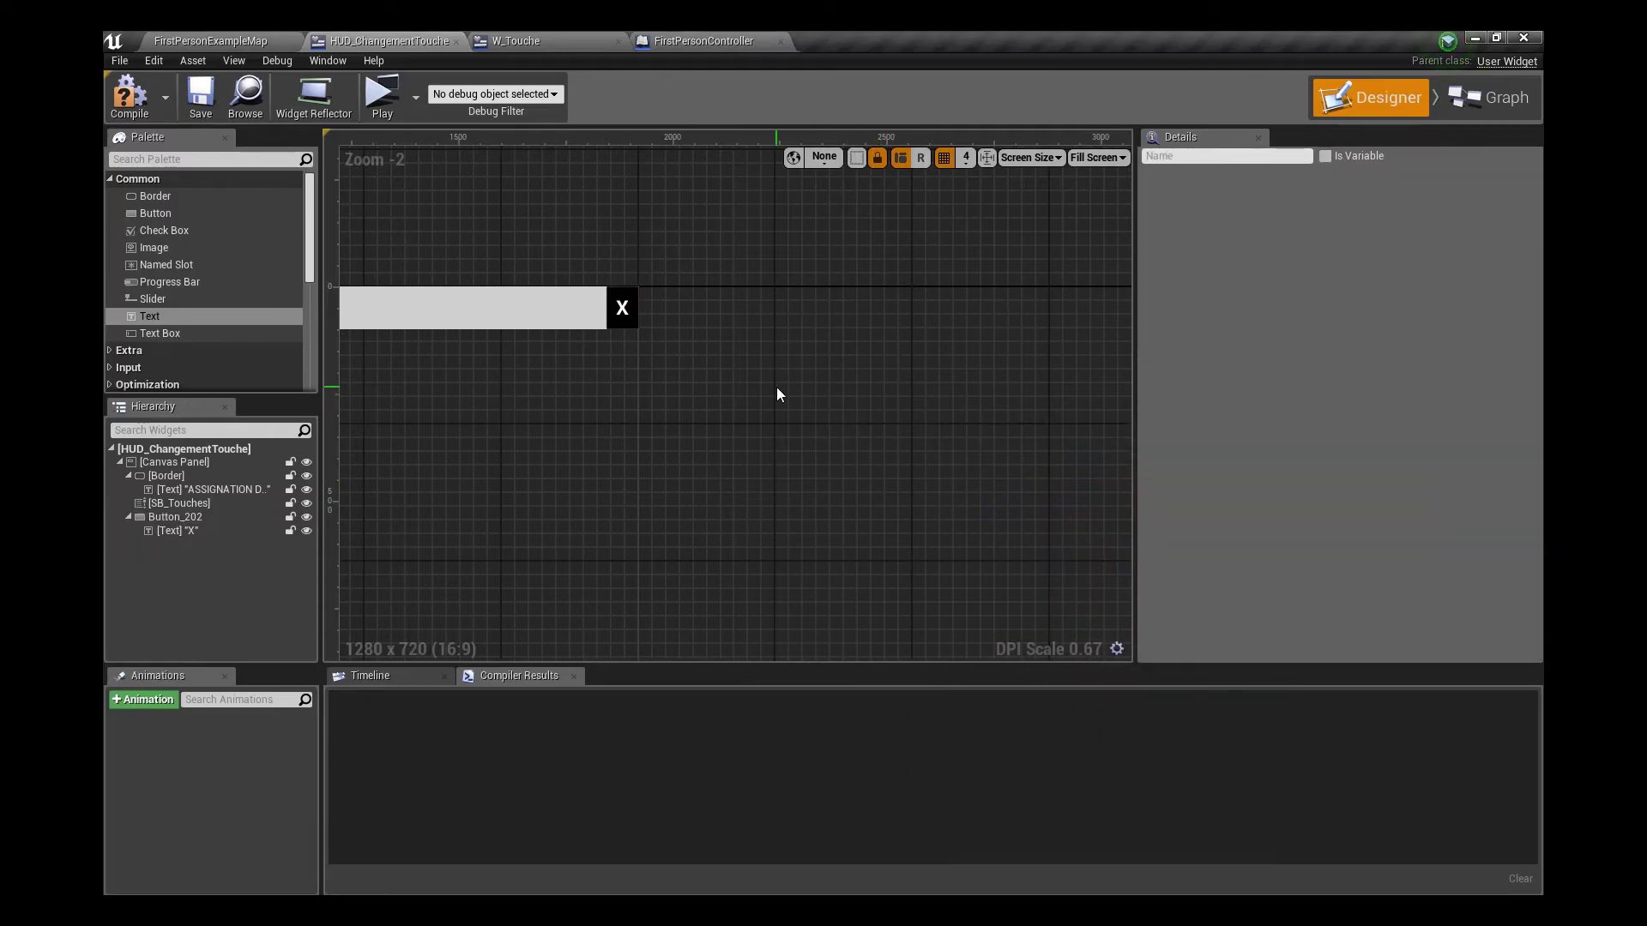
Compile the widget blueprint and look over the Event Graph
right_click_drag(580, 382, 896, 355)
left_click(129, 95)
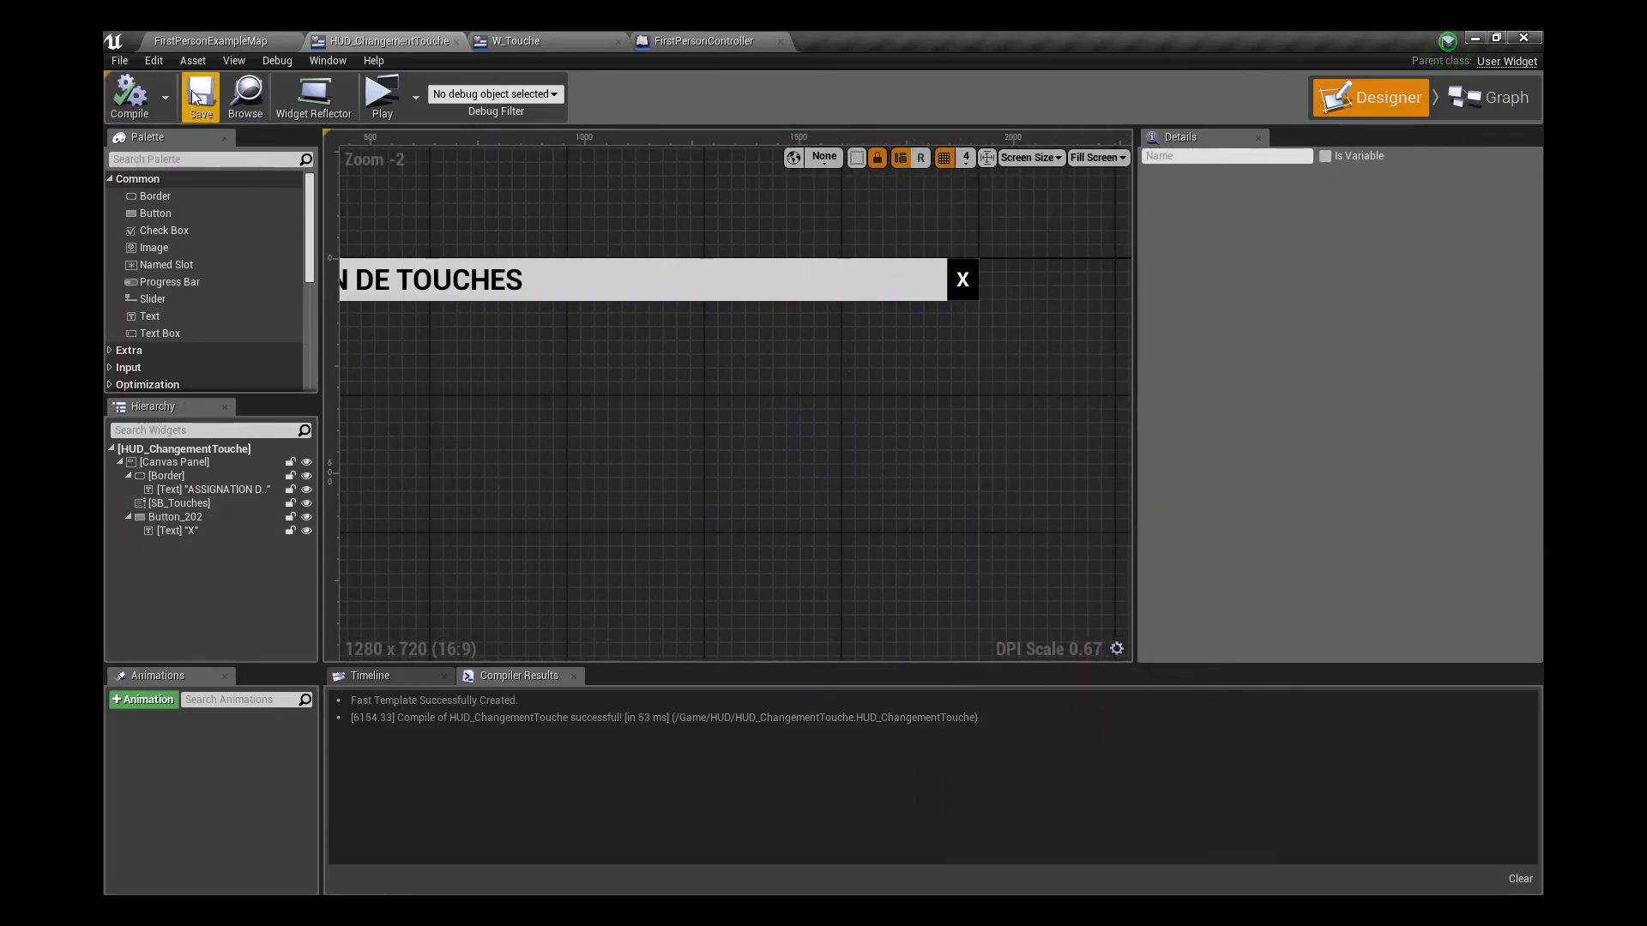
left_click(1489, 105)
right_click_drag(446, 703, 441, 394)
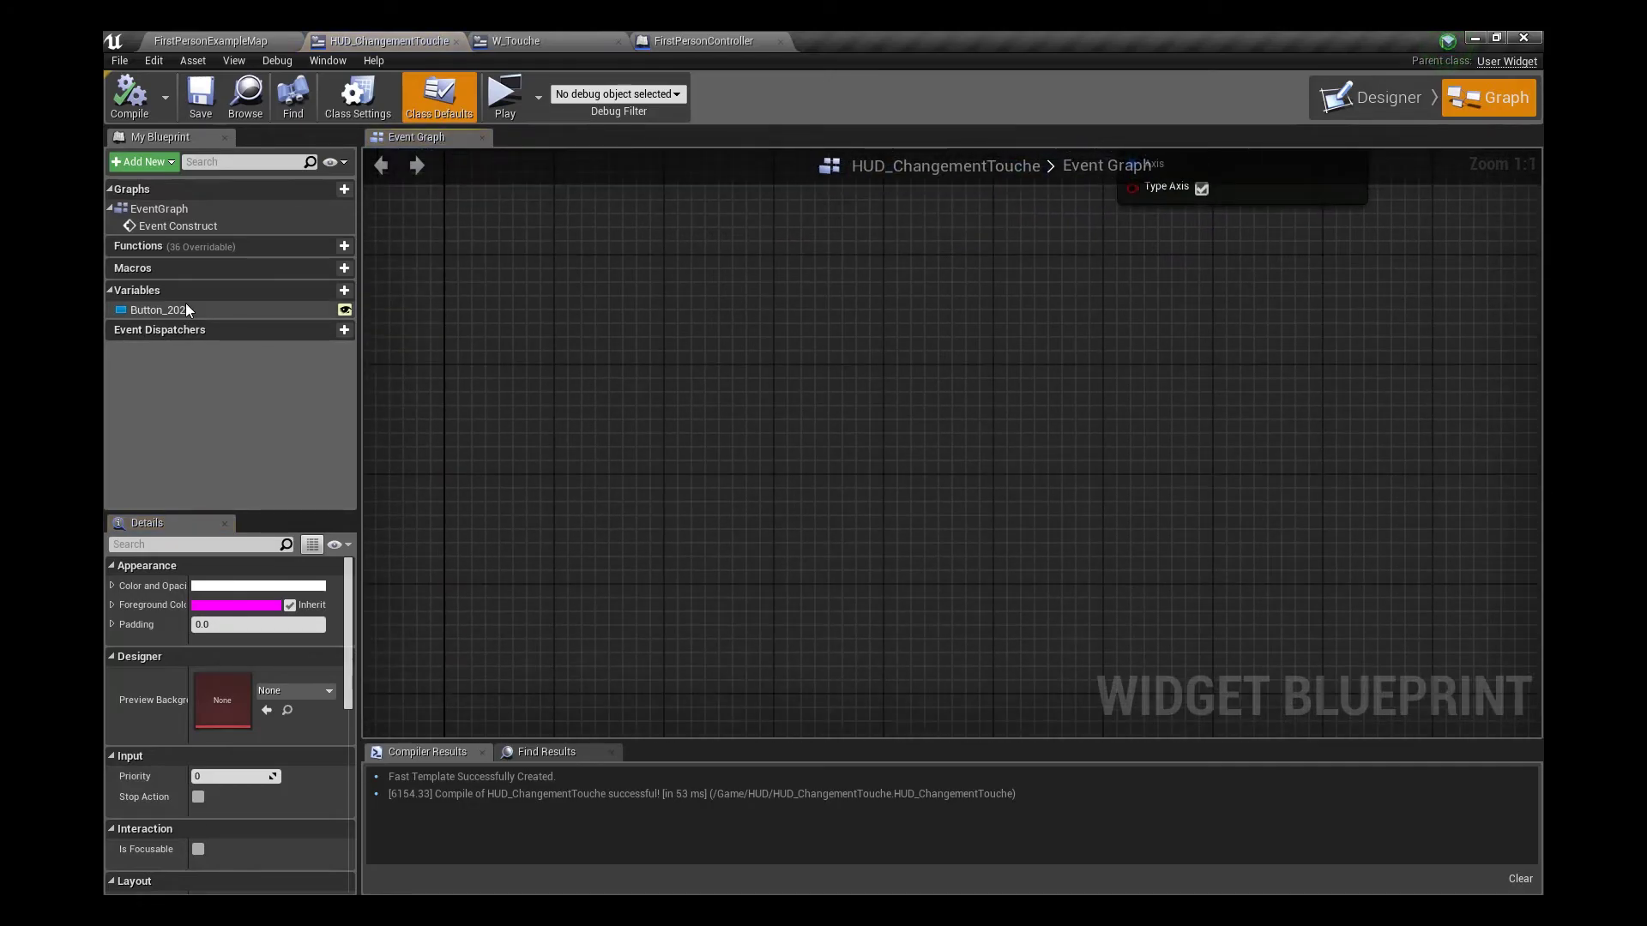
Rename the X button widget to Button_Close
left_click(1372, 97)
left_click(1012, 273)
left_click(1227, 154)
type("Button_Qu")
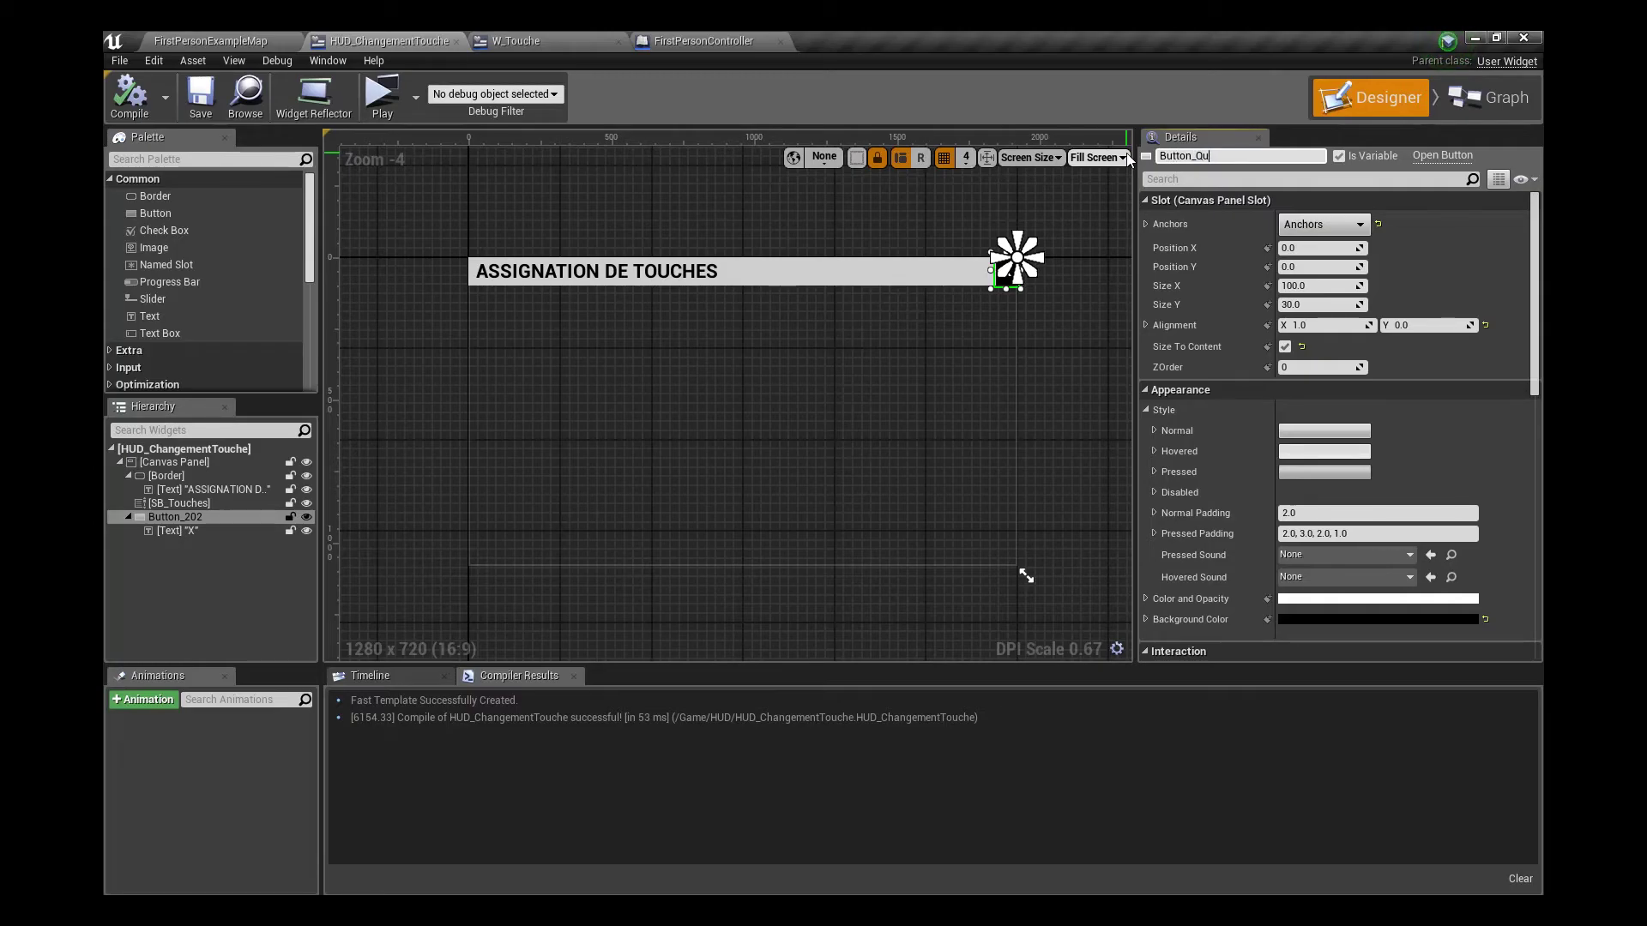
type("it")
key("Return")
type("Button_Close")
key("Return")
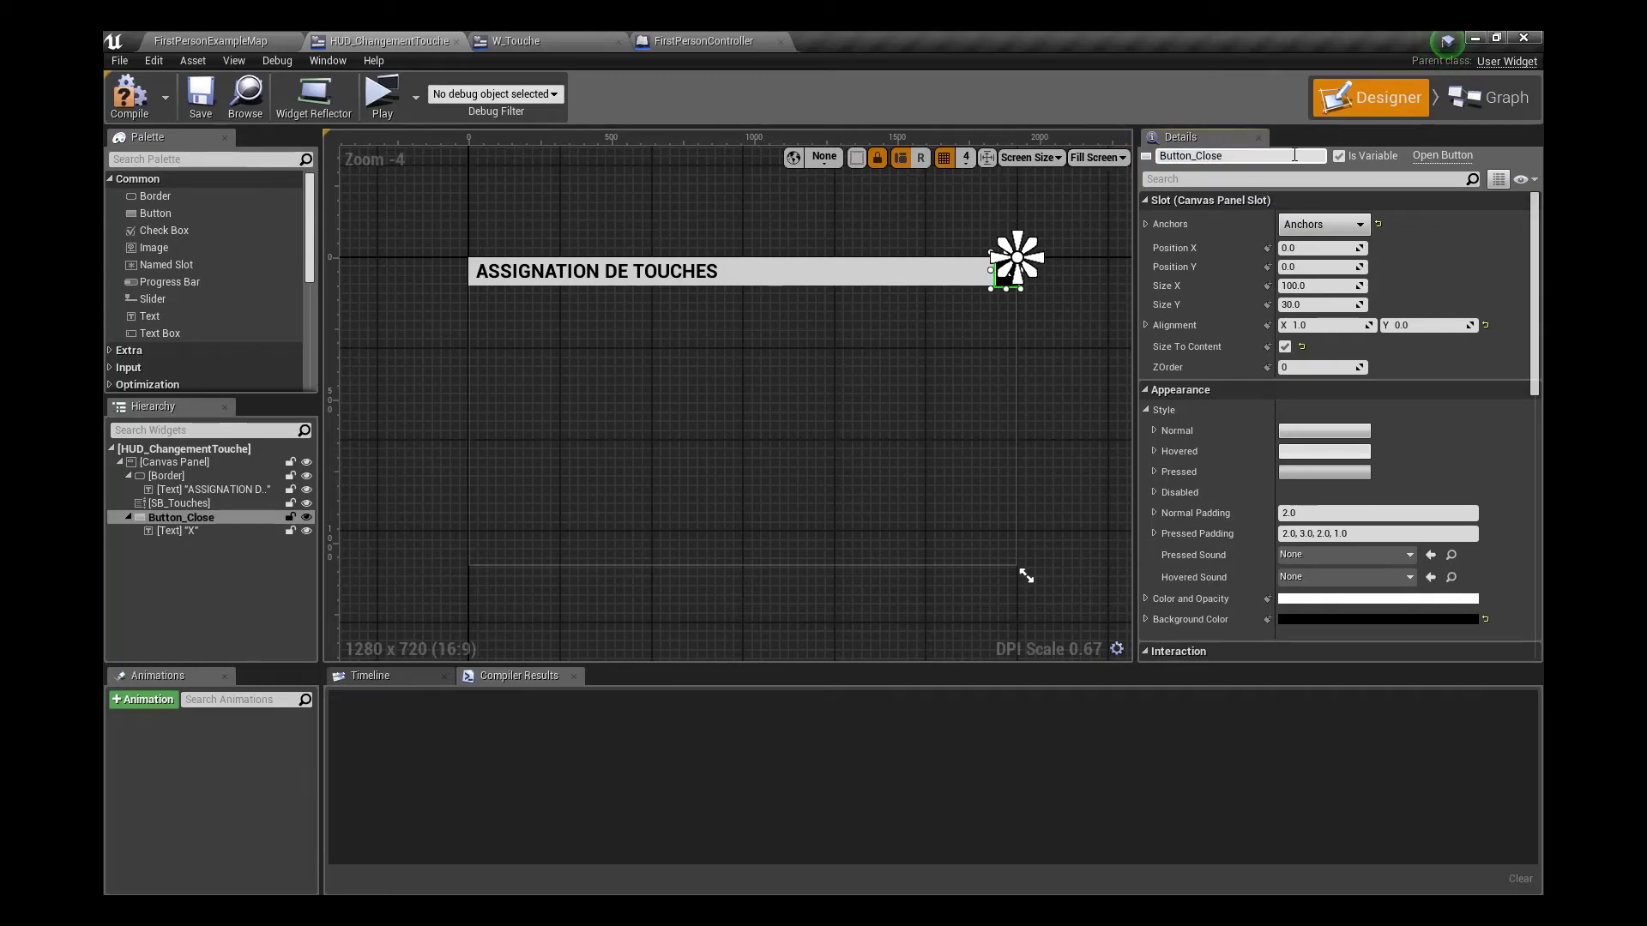
left_click(1479, 113)
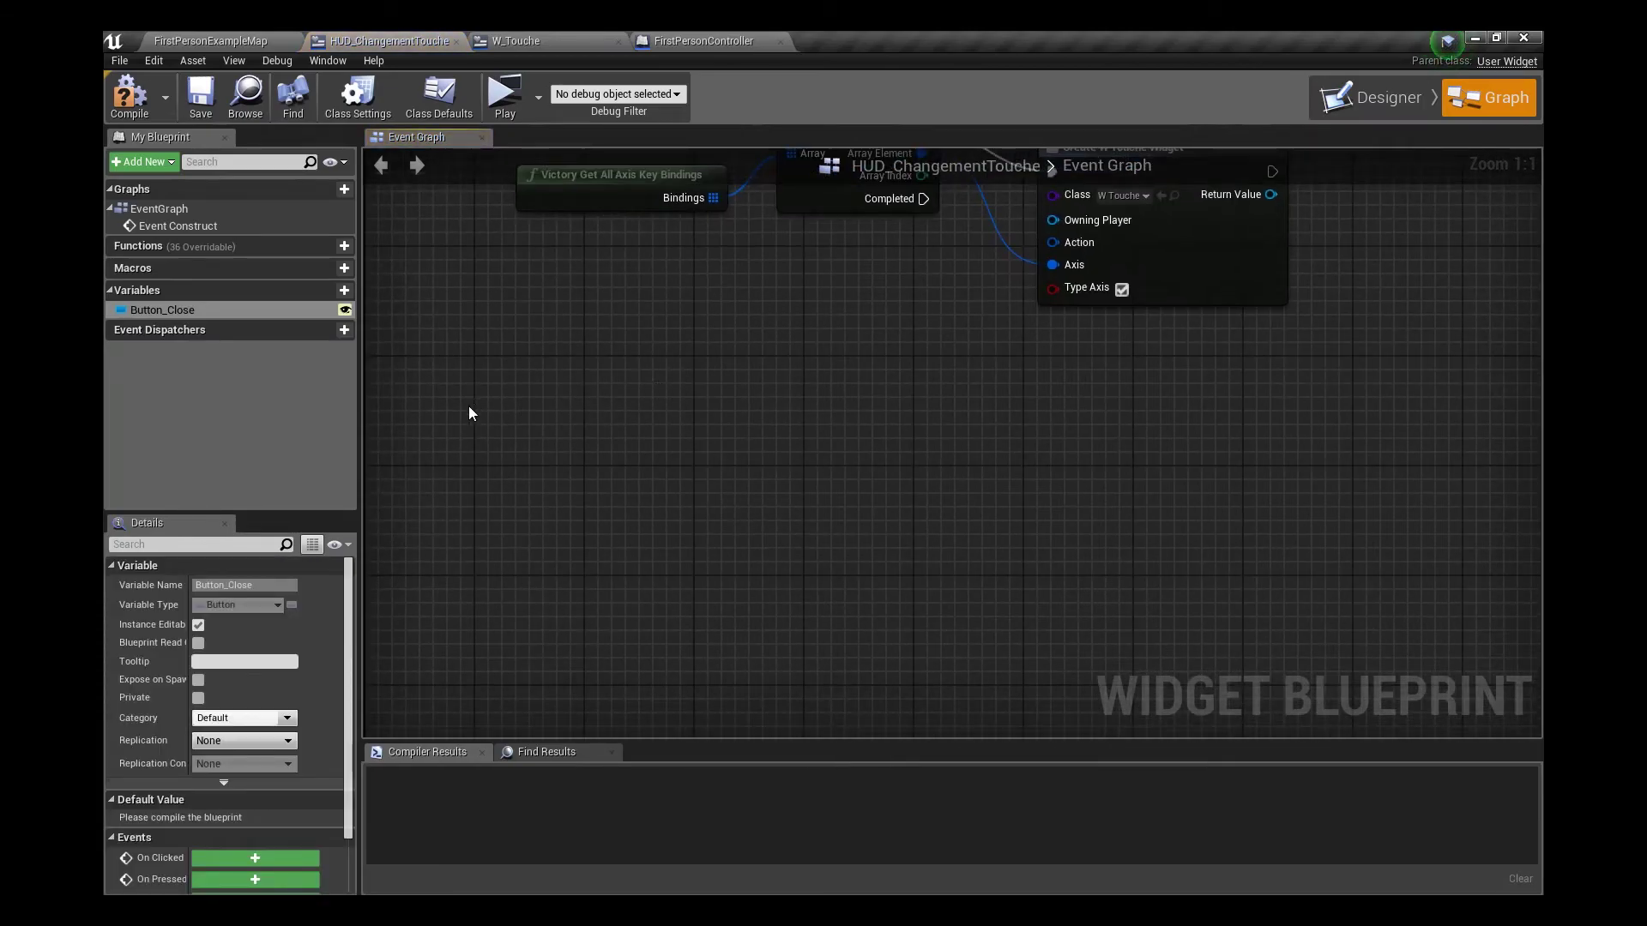
Add an On Clicked event for Button_Close that calls Remove from Parent
left_click(213, 314)
left_click(254, 857)
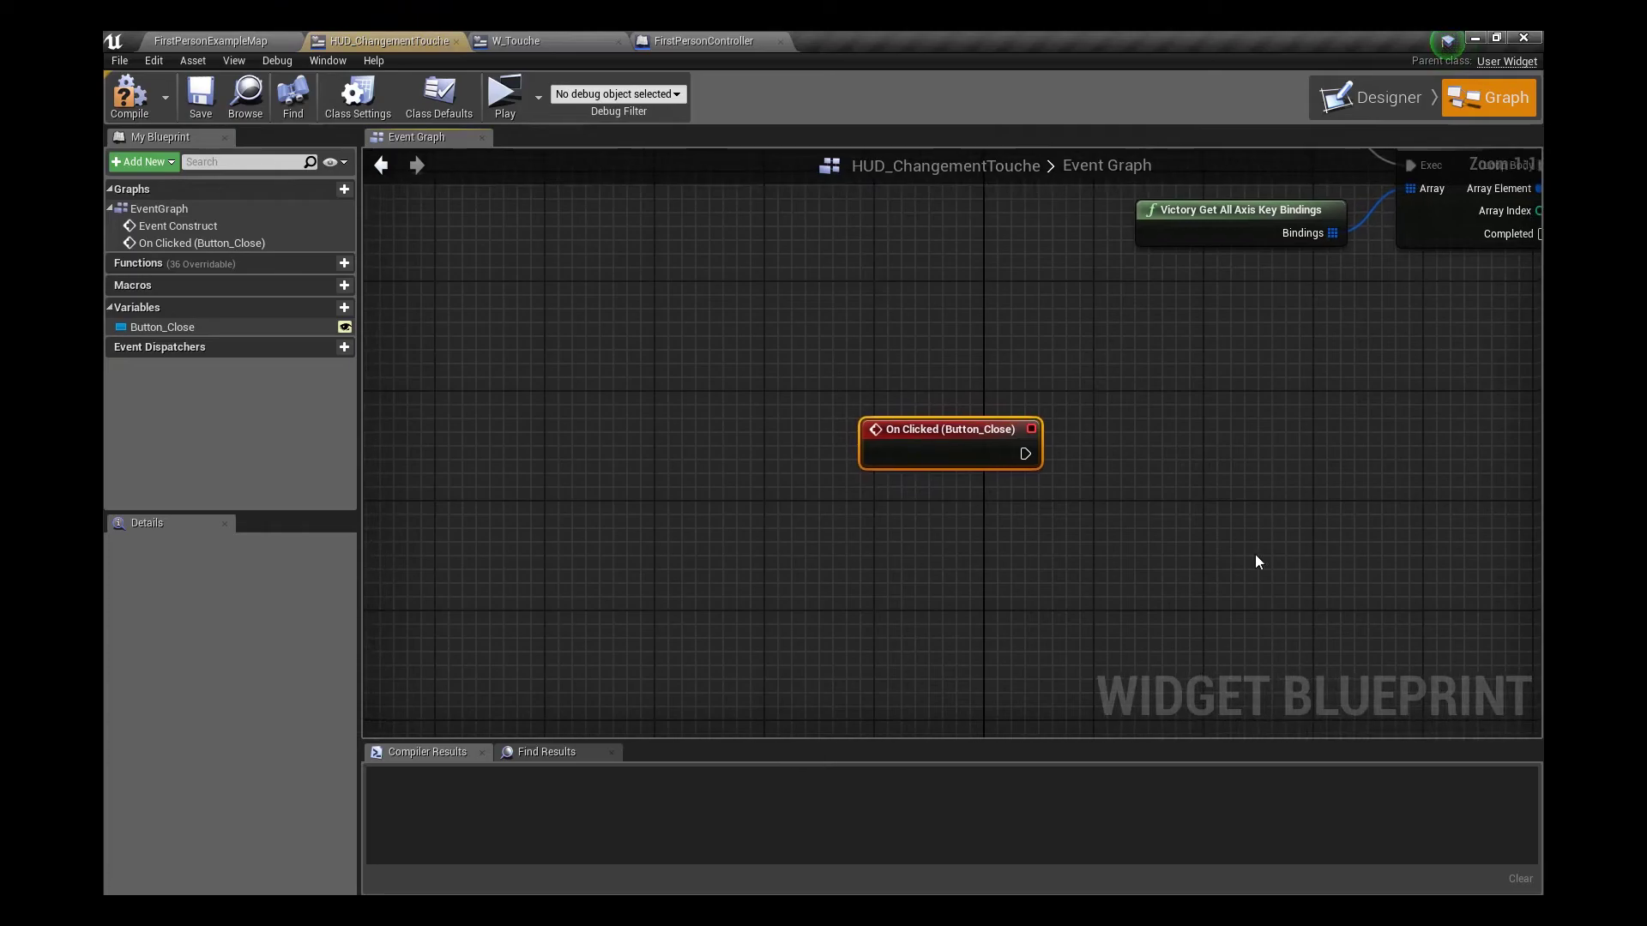
left_click_drag(678, 384, 813, 390)
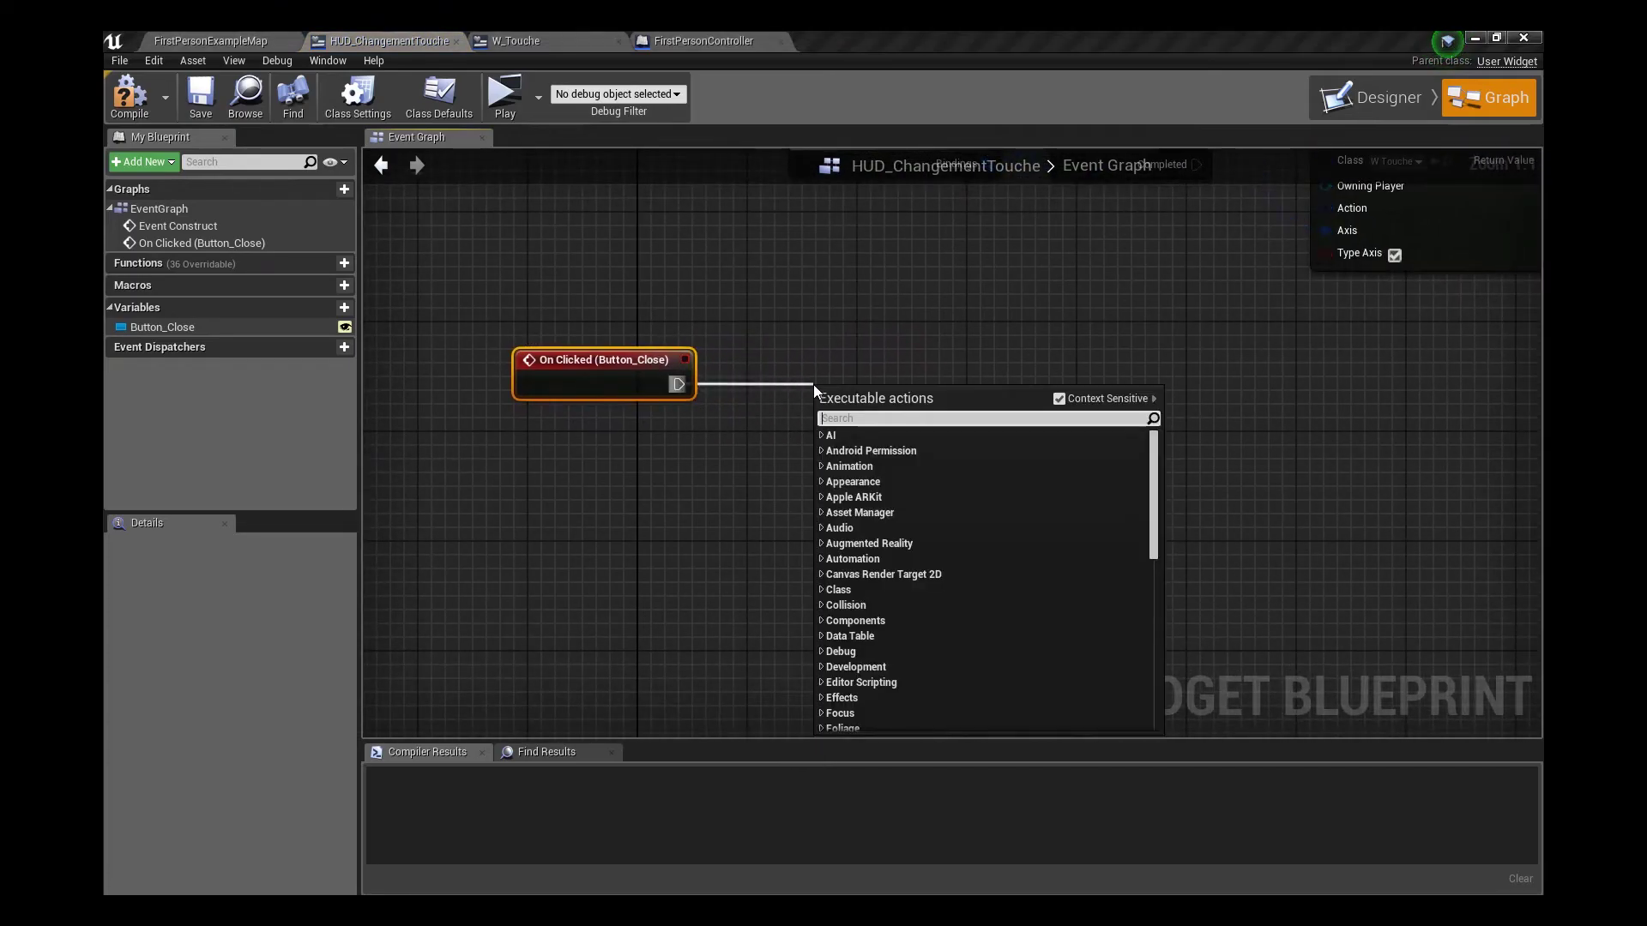
type("remove ")
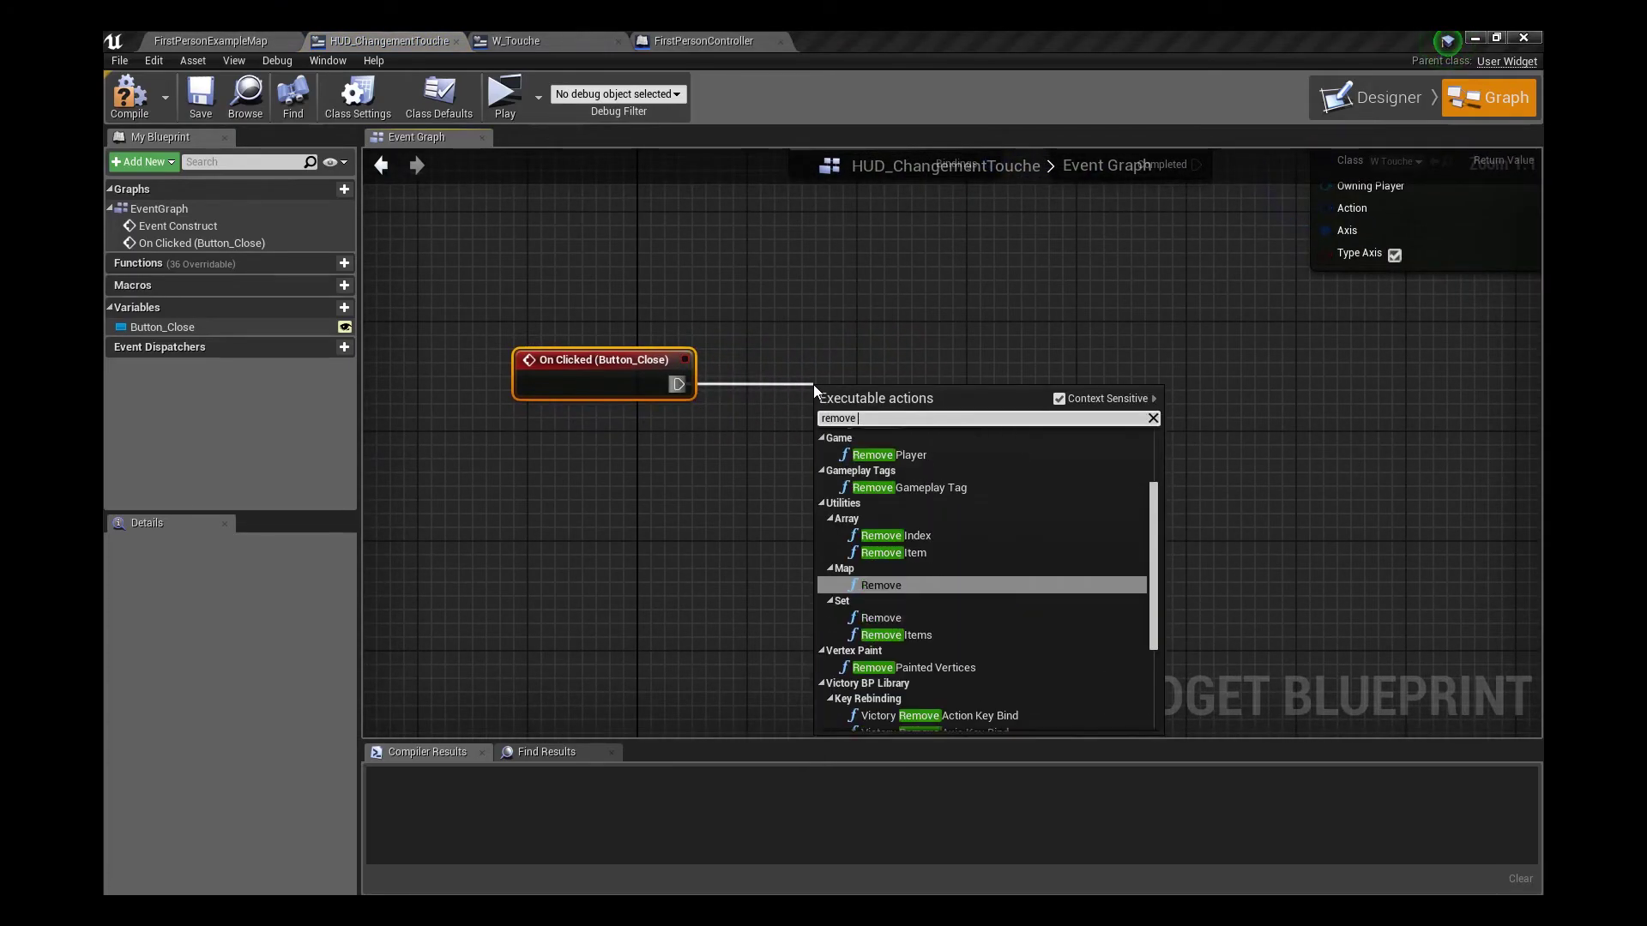
type("from")
key("Return")
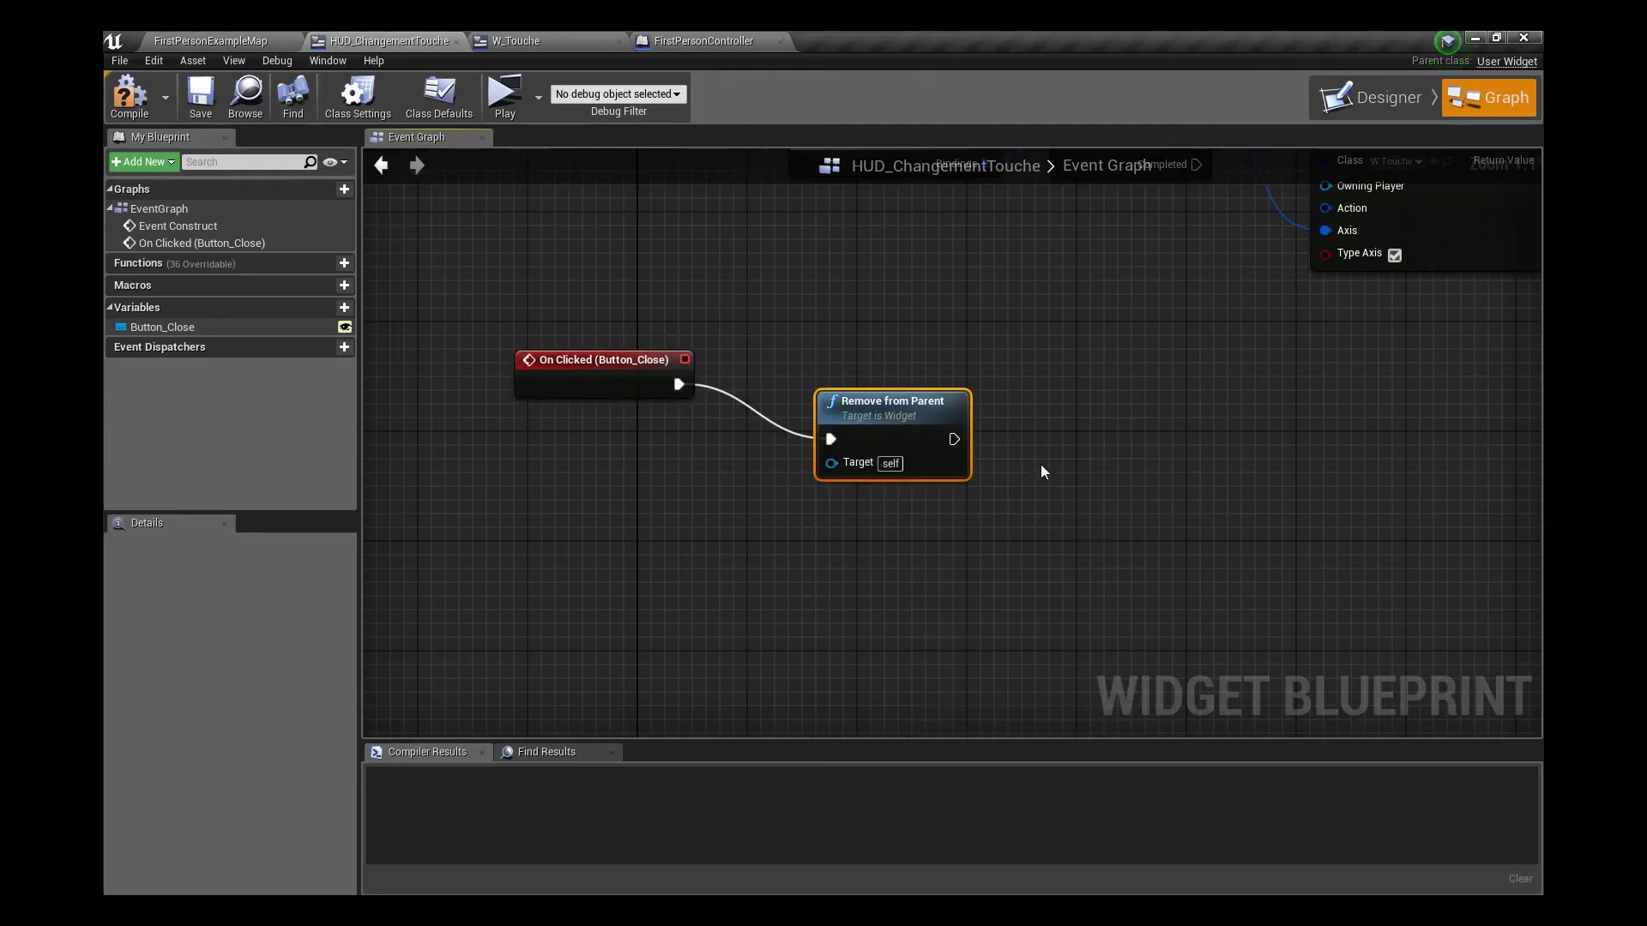
Add a Get Owning Player node and cast it to FirstPersonController
right_click_drag(889, 419, 661, 601)
right_click(660, 600)
type("get owning")
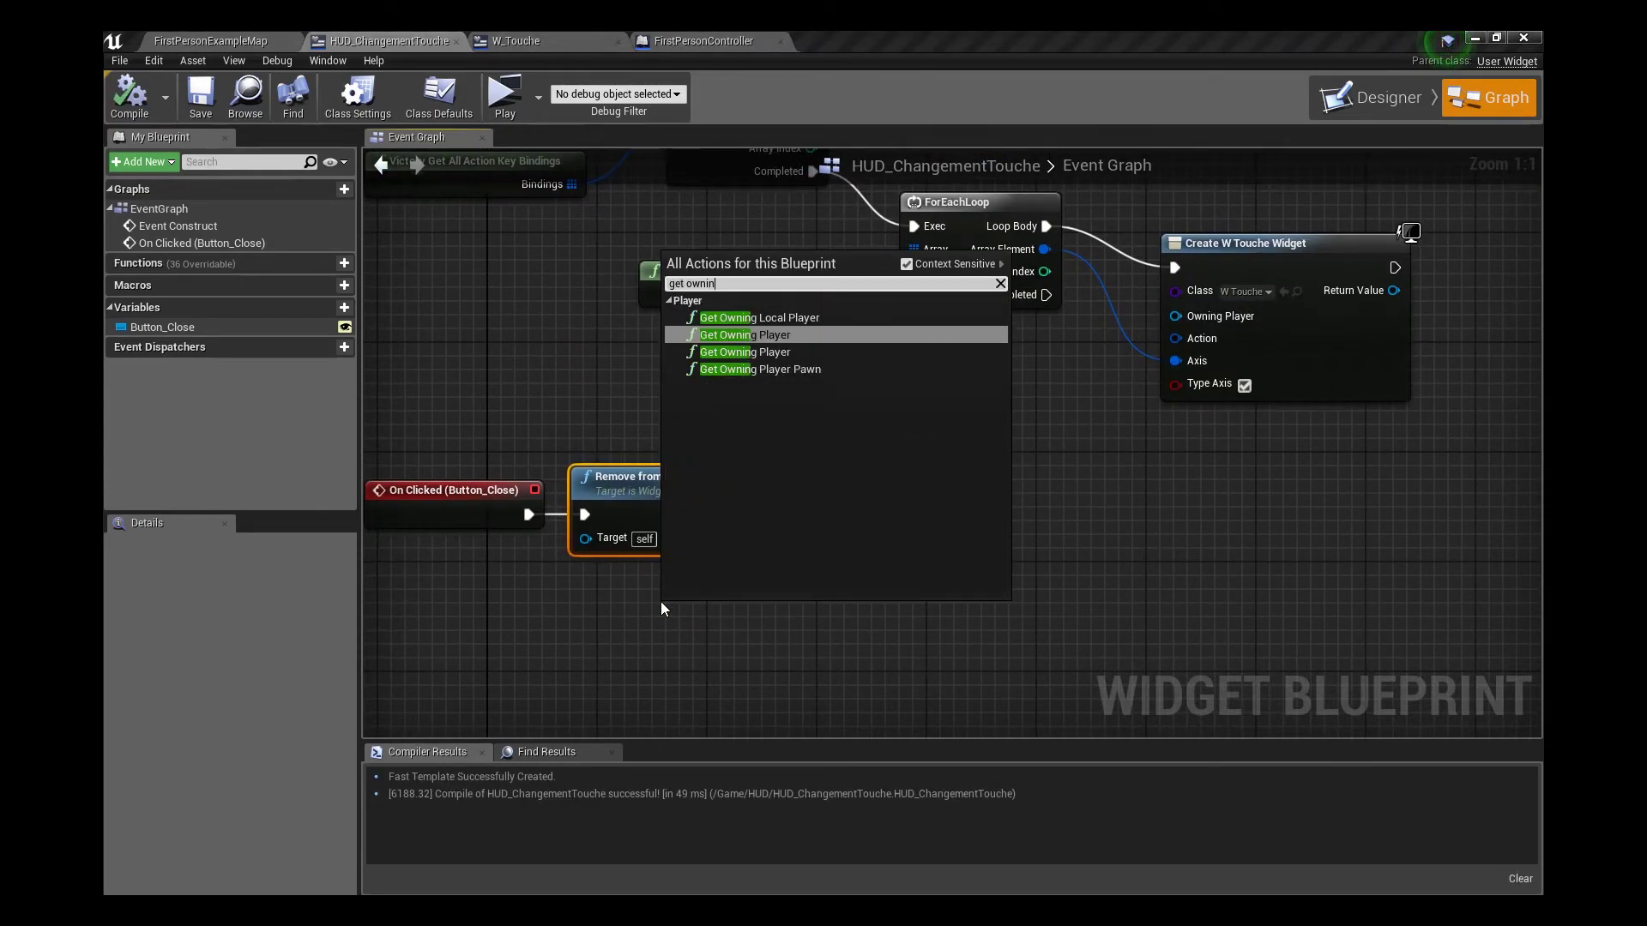
key("Return")
left_click_drag(677, 613, 485, 613)
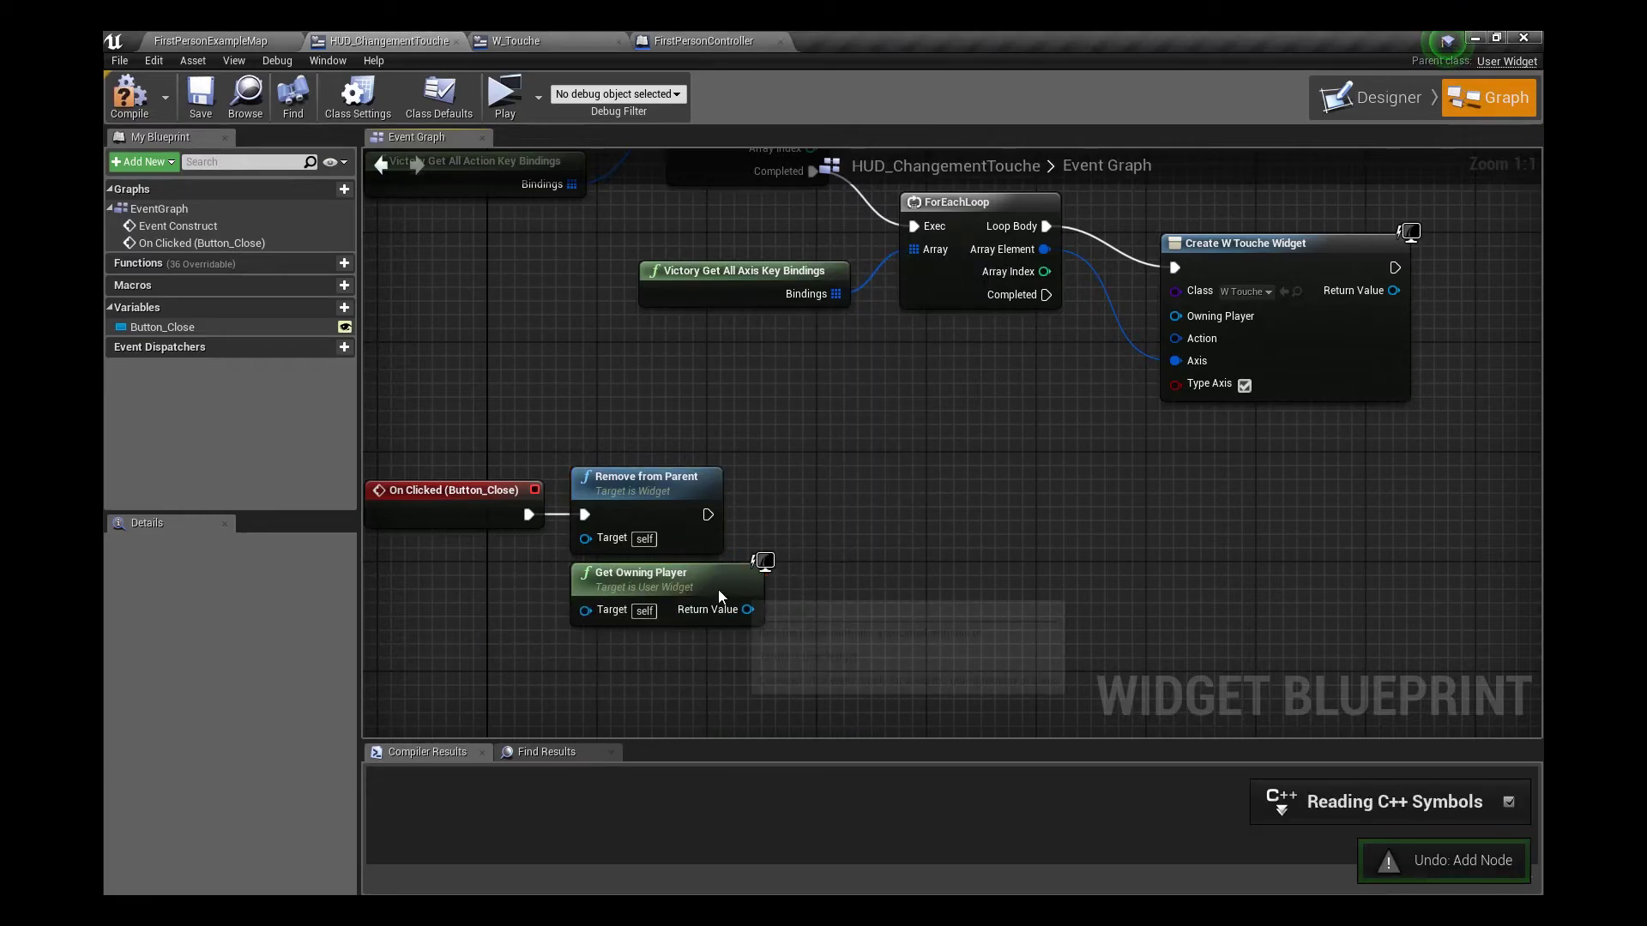
left_click_drag(650, 650, 754, 609)
type("cast t")
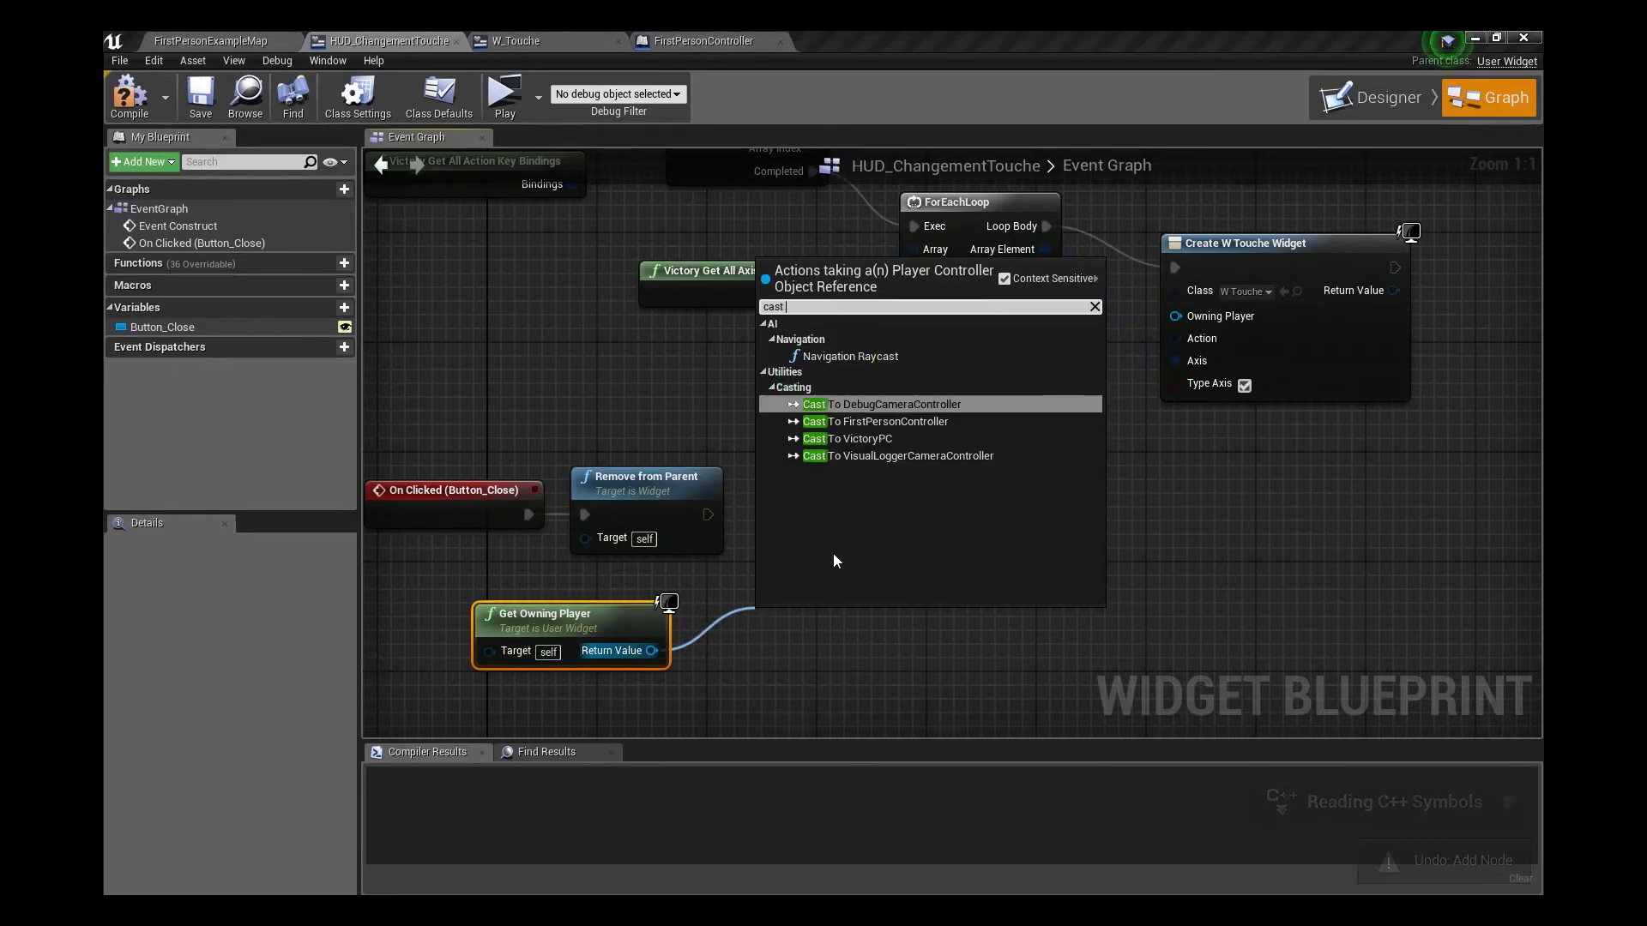
left_click(884, 421)
Break the cast's link from Remove from Parent and convert it to a pure cast
mouse_move(845, 616)
left_mouse_down()
mouse_move(814, 592)
mouse_move(839, 492)
left_mouse_up()
left_click_drag(707, 514, 773, 516)
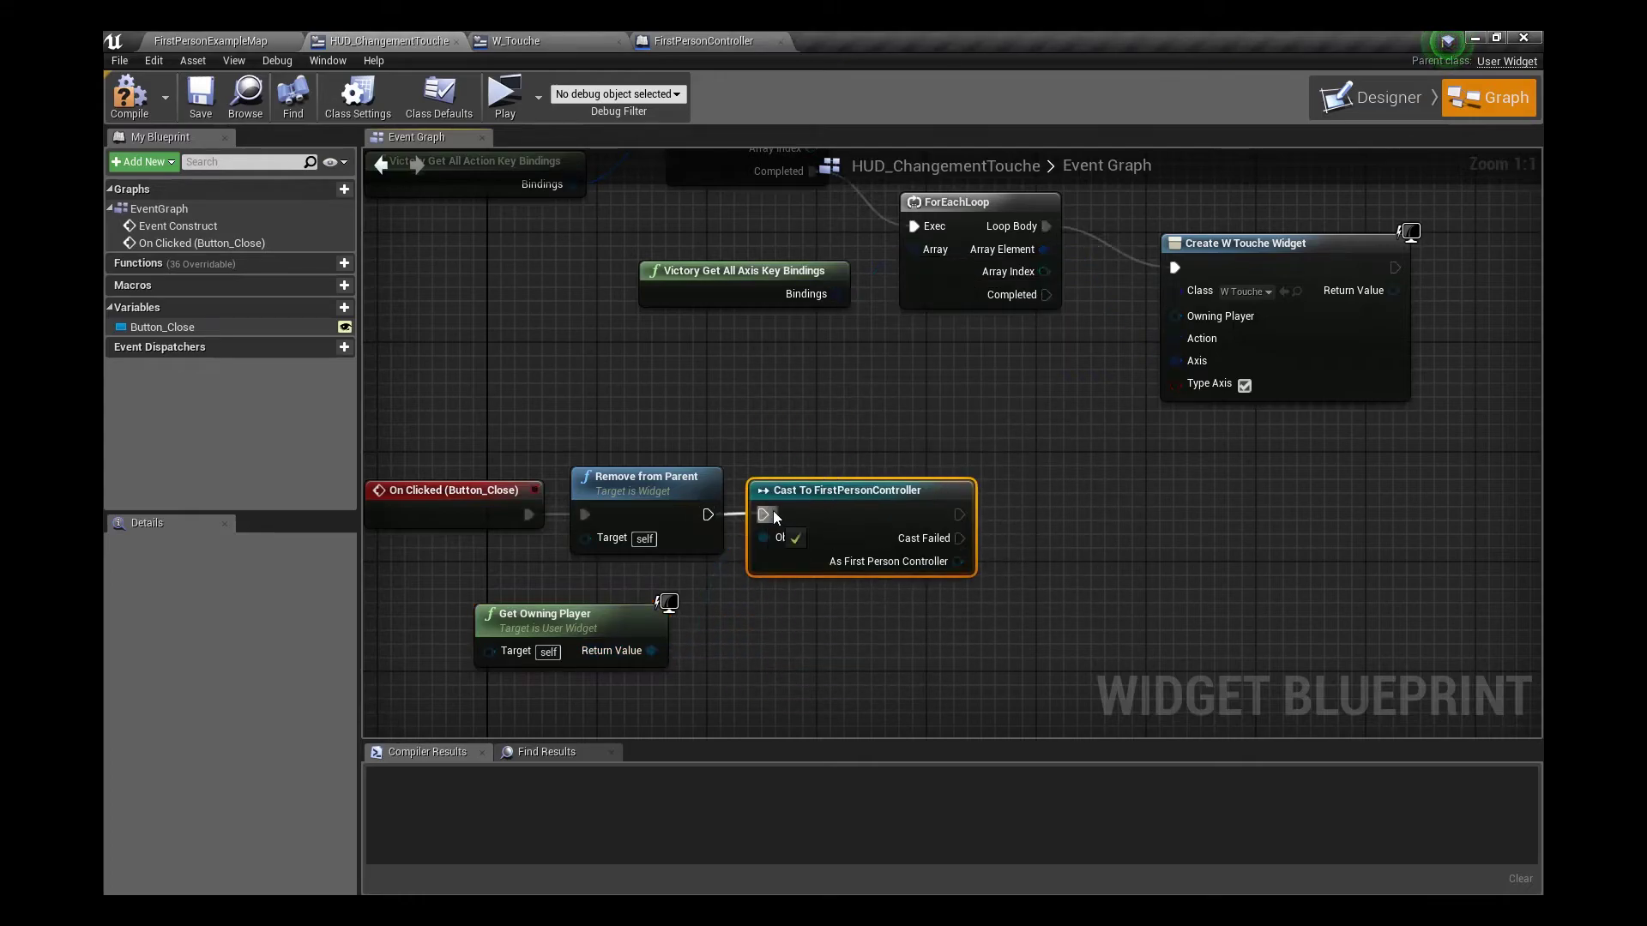
right_click_drag(807, 510, 665, 470)
right_click(616, 480)
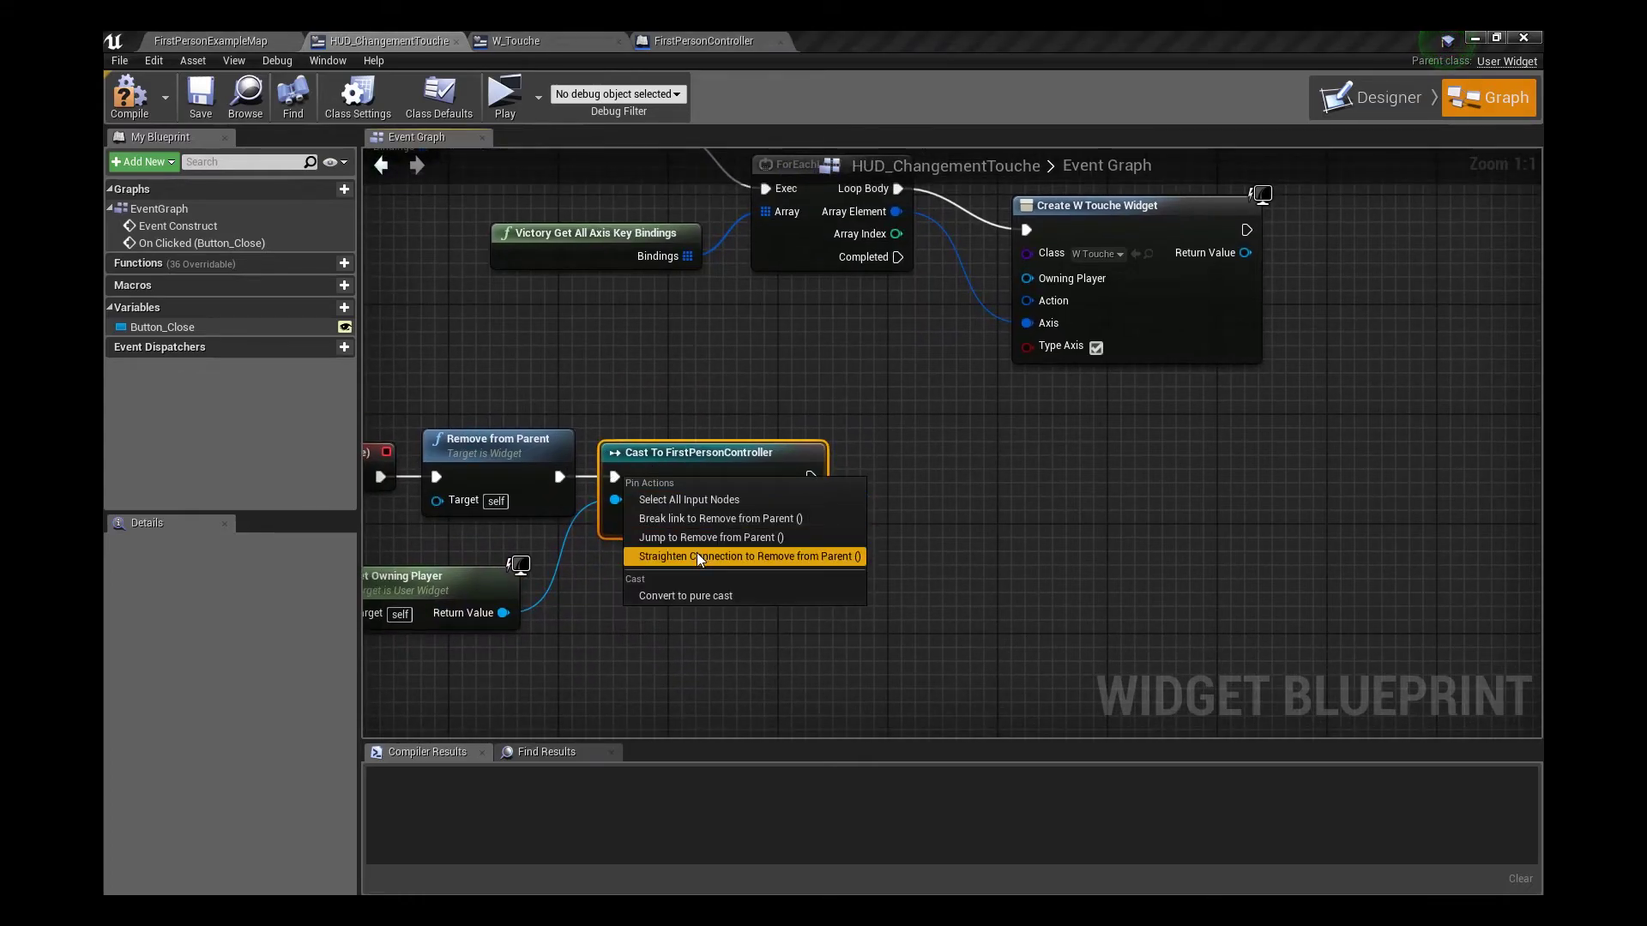
left_click(684, 519)
right_click(636, 482)
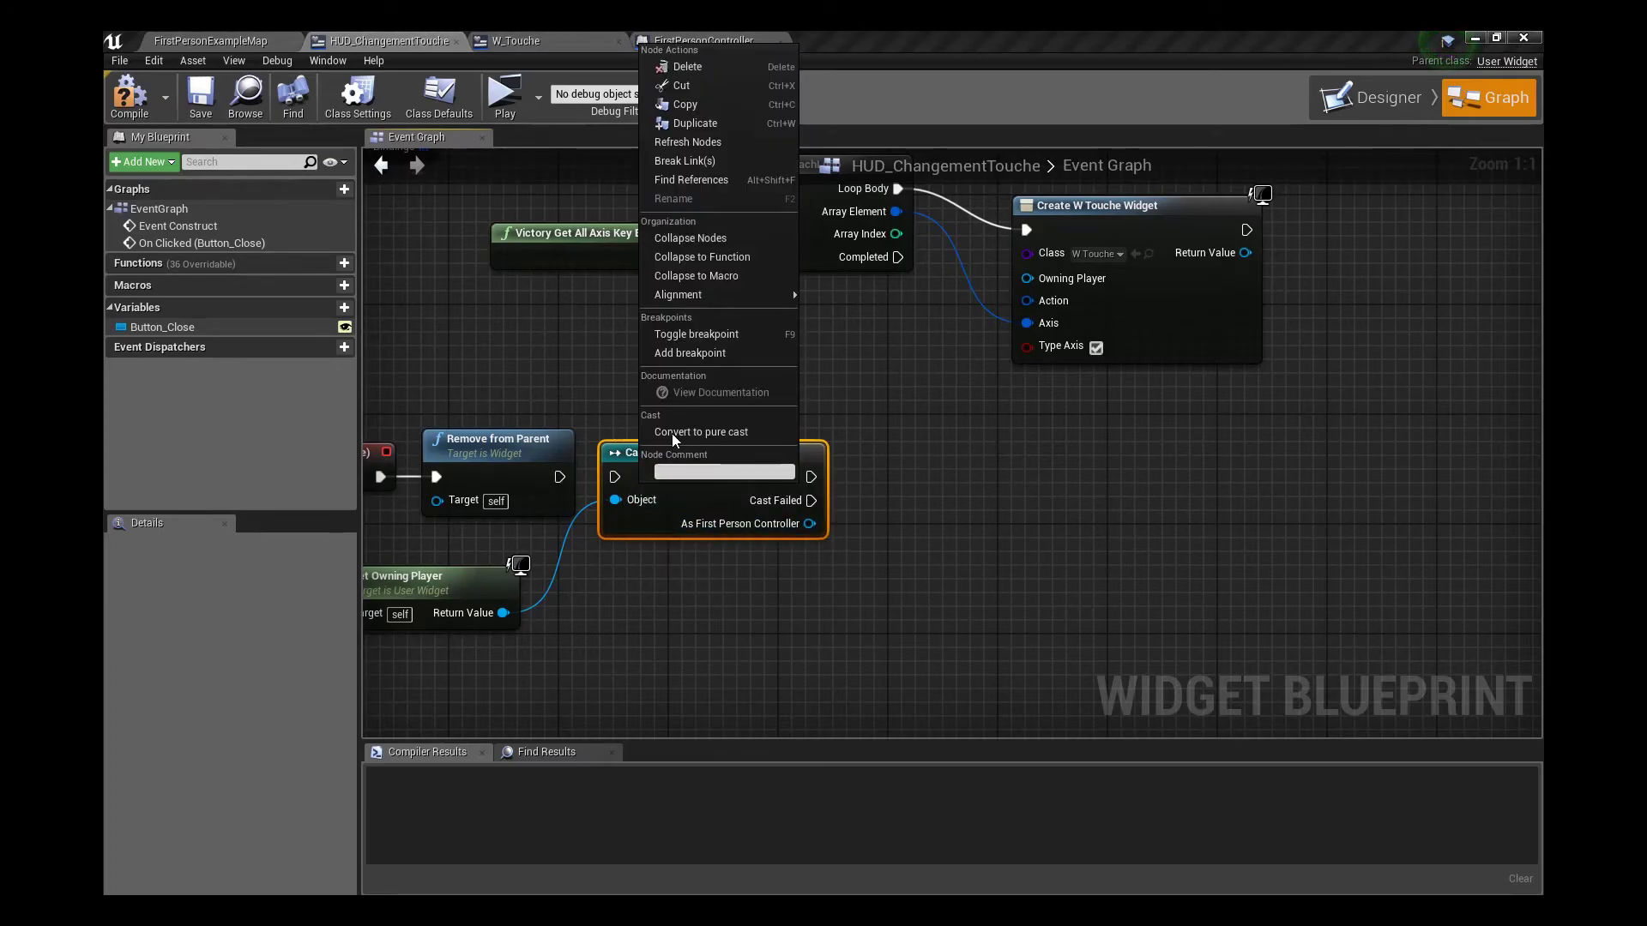
left_click(681, 434)
Add a SET HUDChangementToucheRef node after Remove from Parent, then compile
left_click_drag(626, 529, 459, 642)
left_click_drag(640, 586, 735, 451)
type("se")
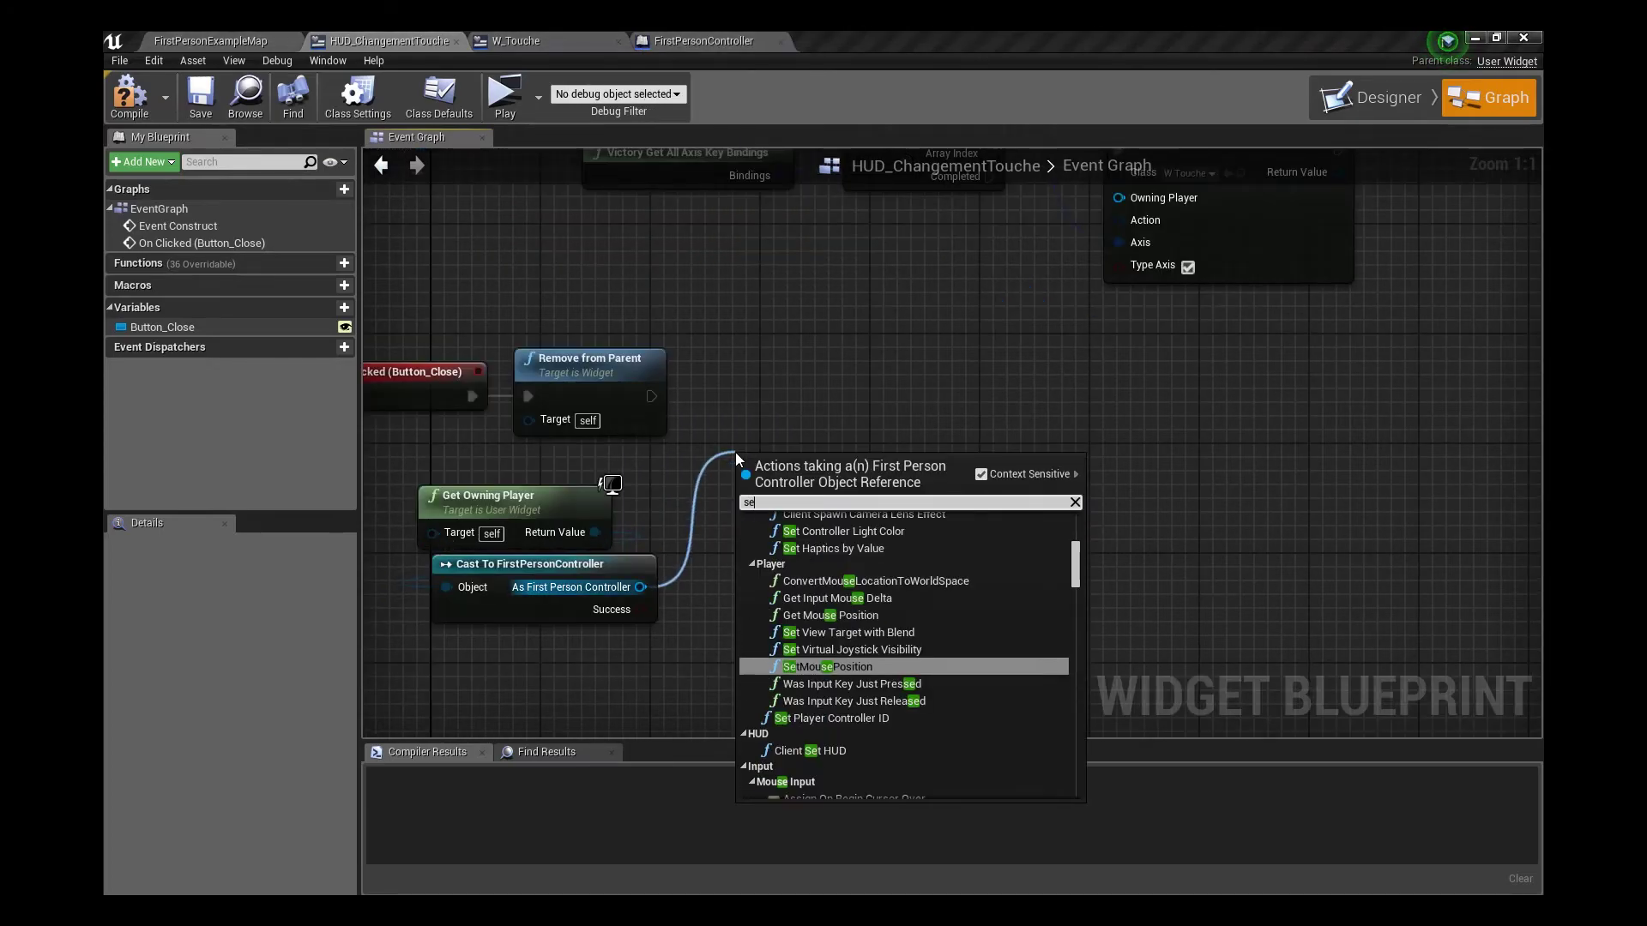
type("t hud")
key("Return")
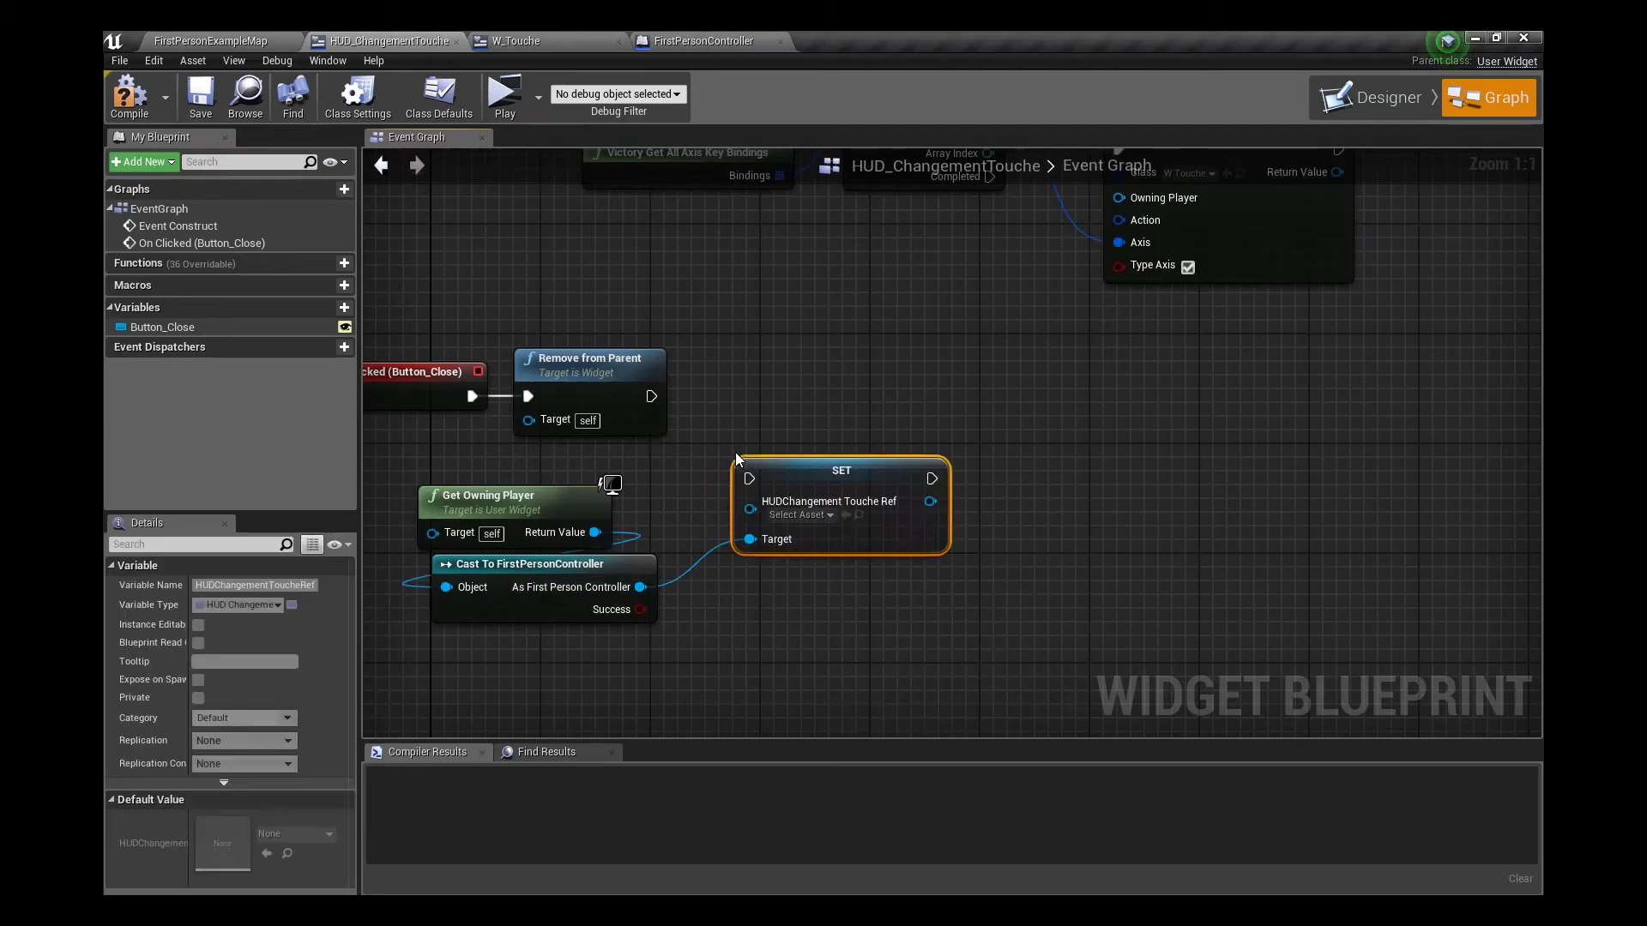
left_click_drag(822, 487, 809, 405)
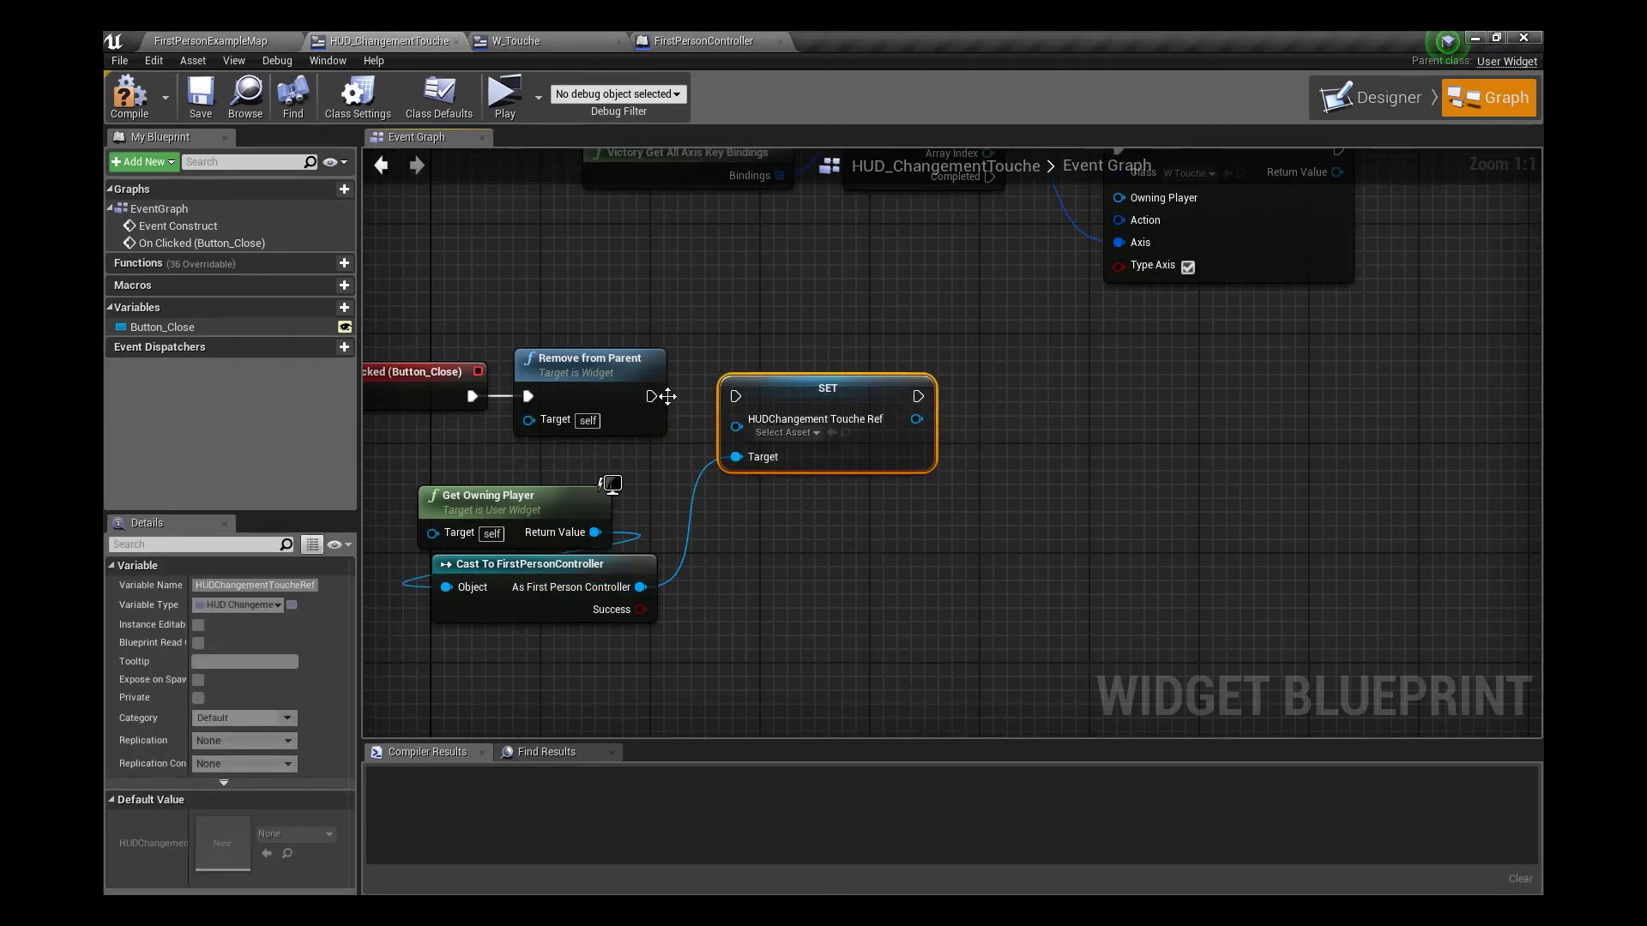
left_click_drag(590, 361, 604, 361)
left_click_drag(738, 396, 735, 396)
left_click(196, 100)
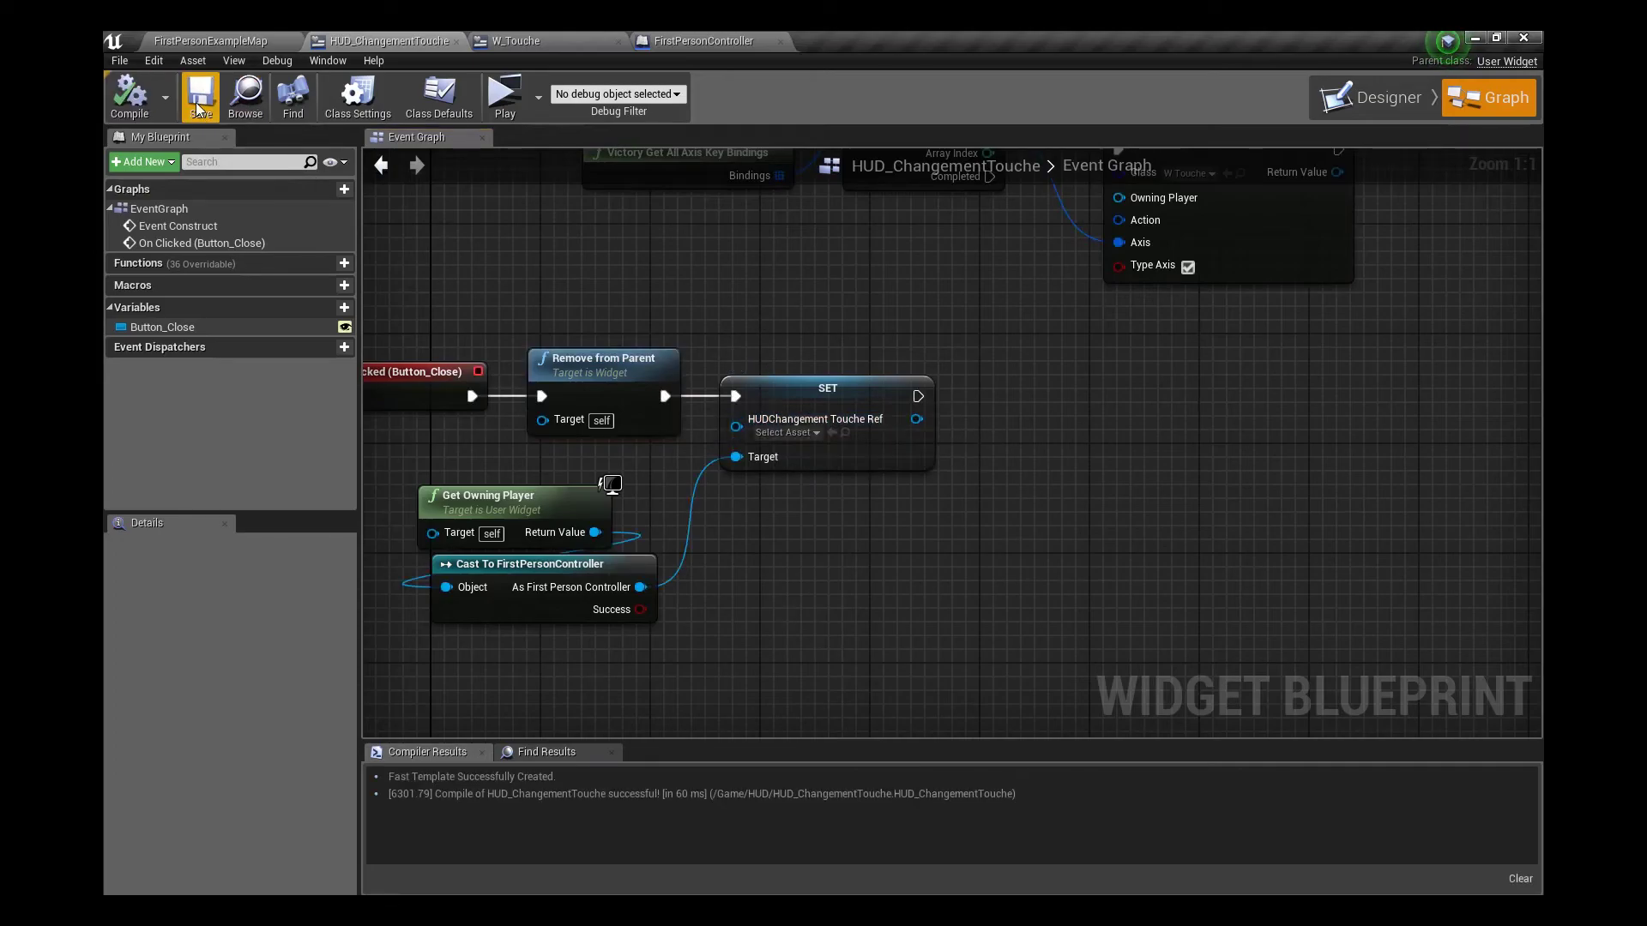
Add a Set Show Mouse Cursor node from the FirstPersonController cast output
right_click_drag(673, 302, 600, 208)
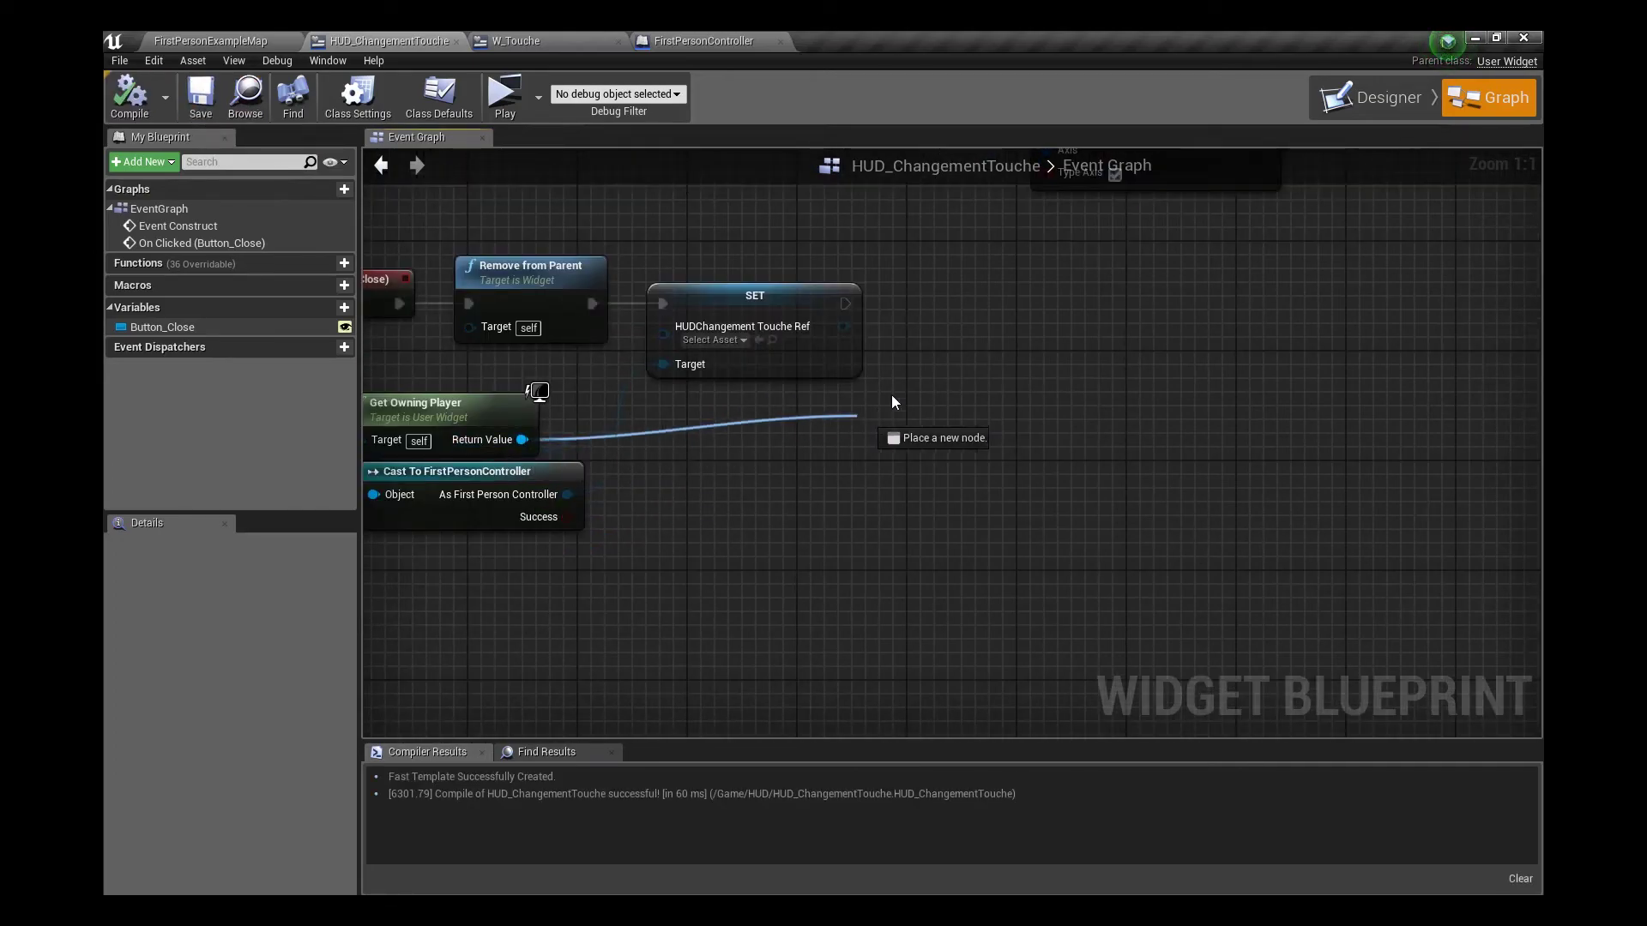
left_click_drag(887, 409, 922, 325)
type("s'e")
key("BackSpace")
key("BackSpace")
type("et sho")
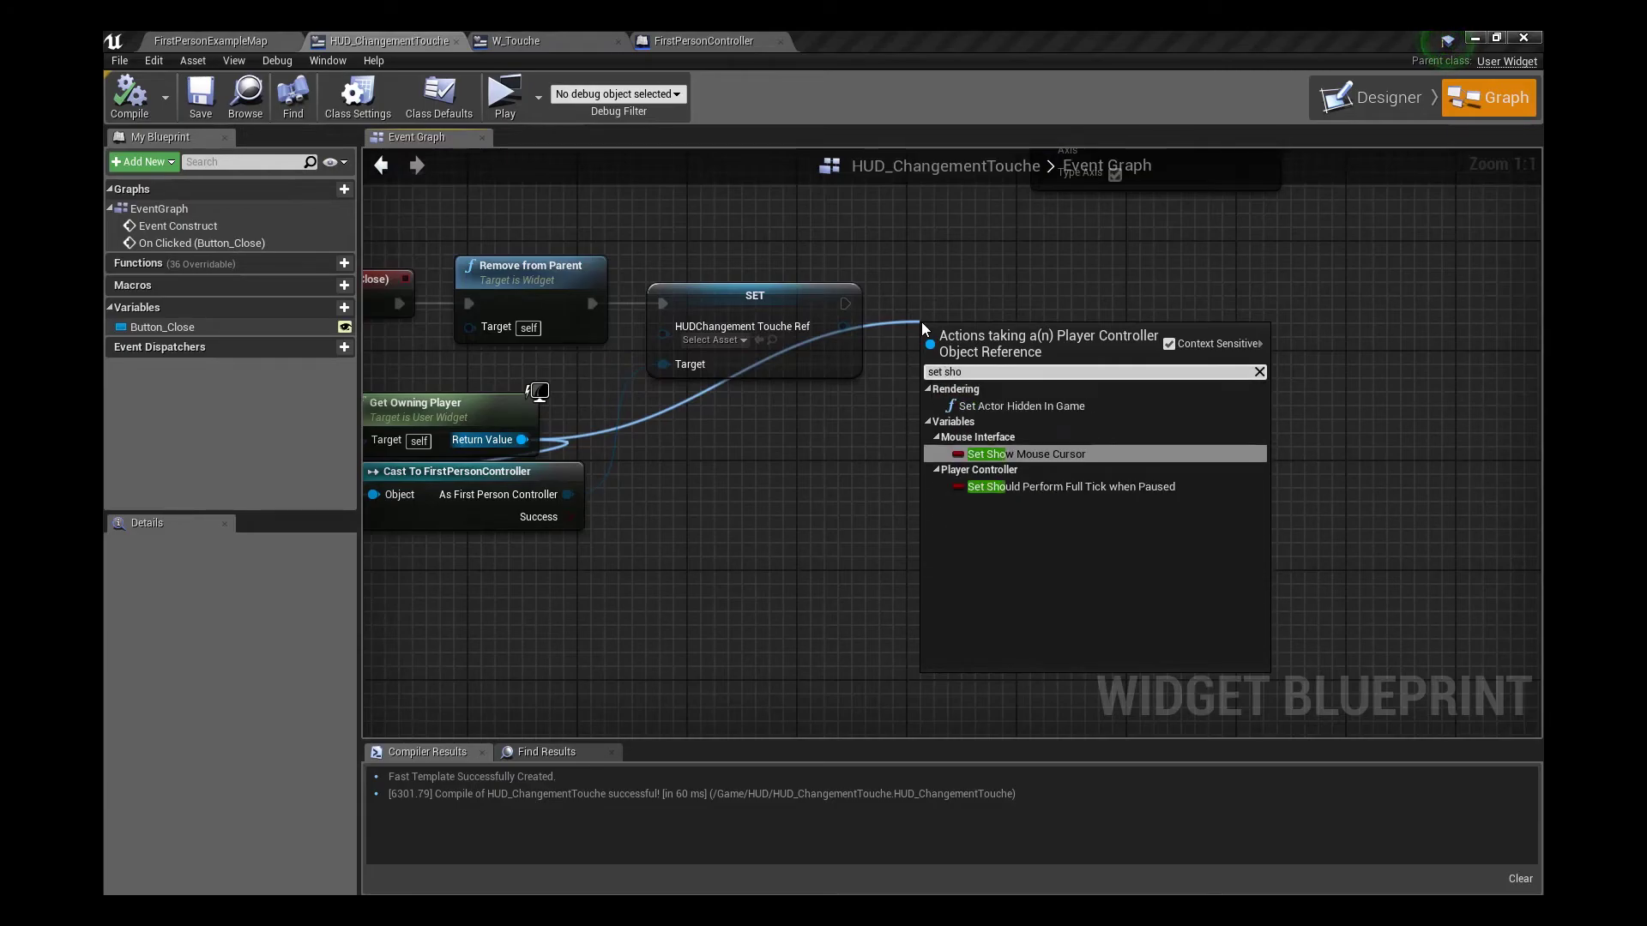
key("Return")
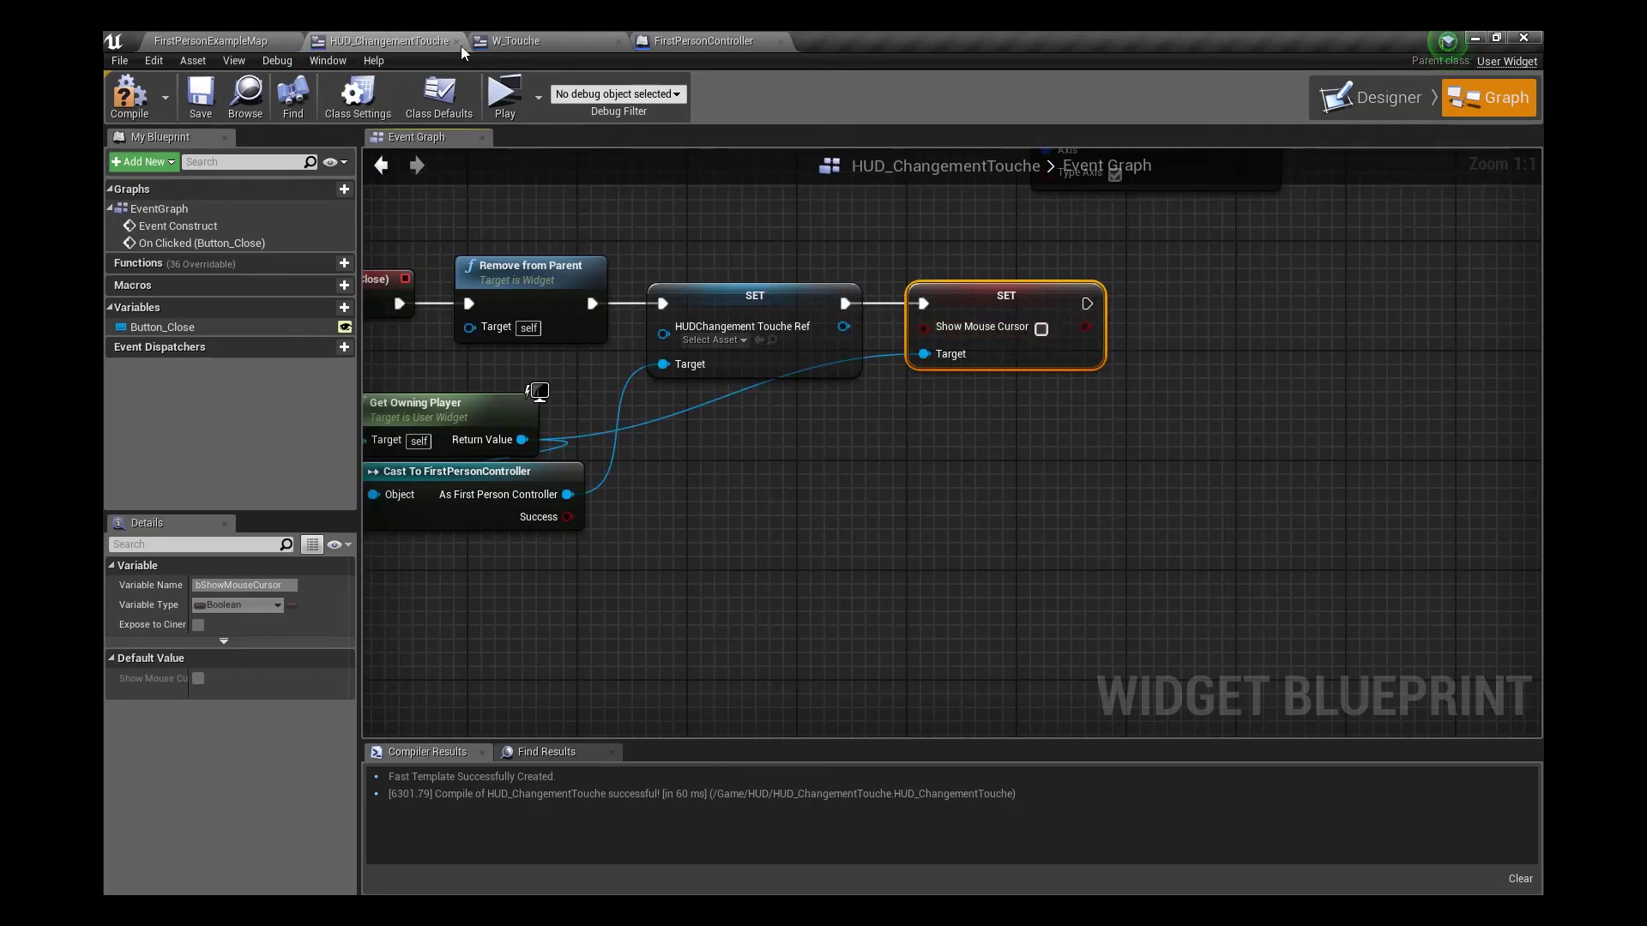
left_click(559, 41)
In FirstPersonController, add Set Show Mouse Cursor, checked, after Add to Viewport
left_click(712, 41)
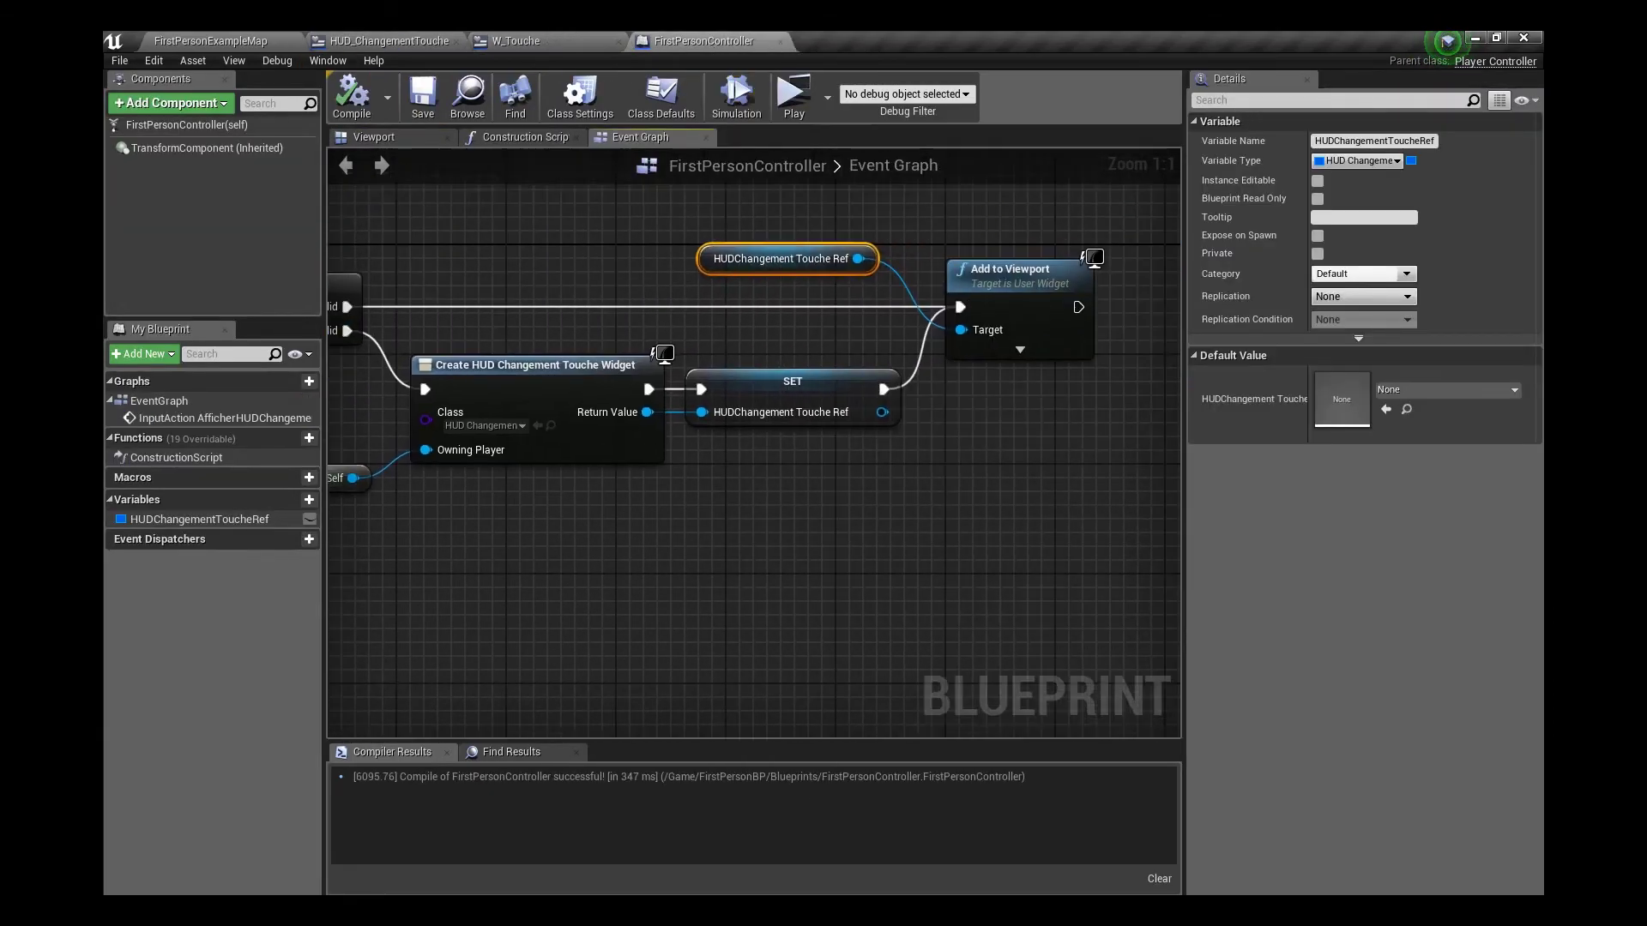
left_click_drag(825, 398, 832, 393)
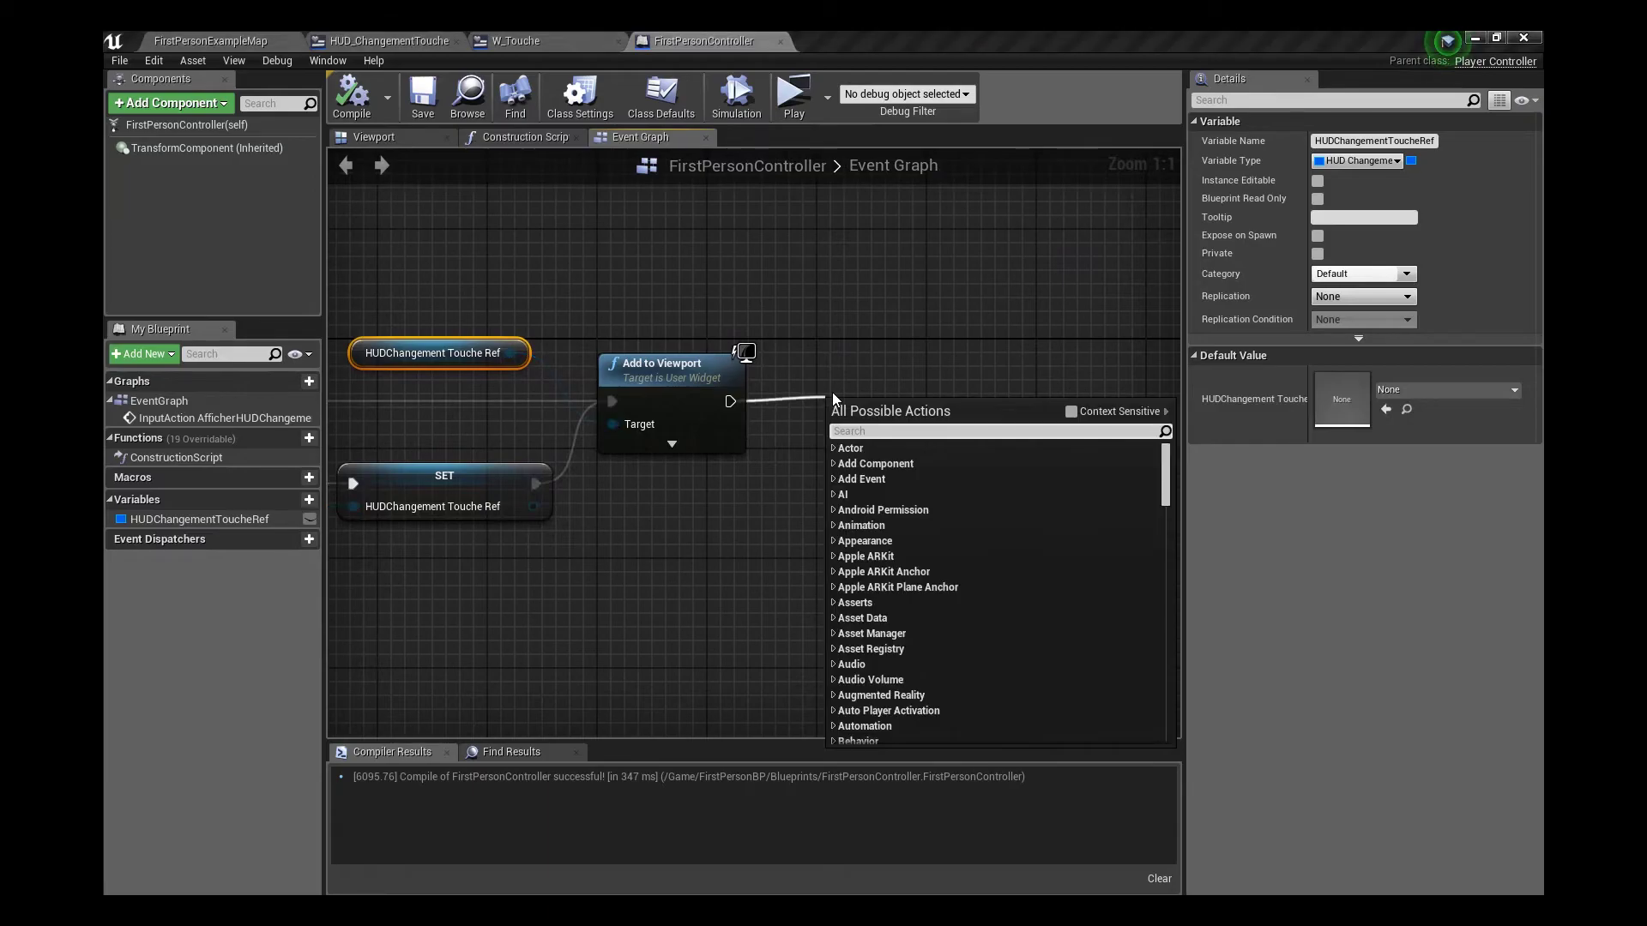
type("set show mouse")
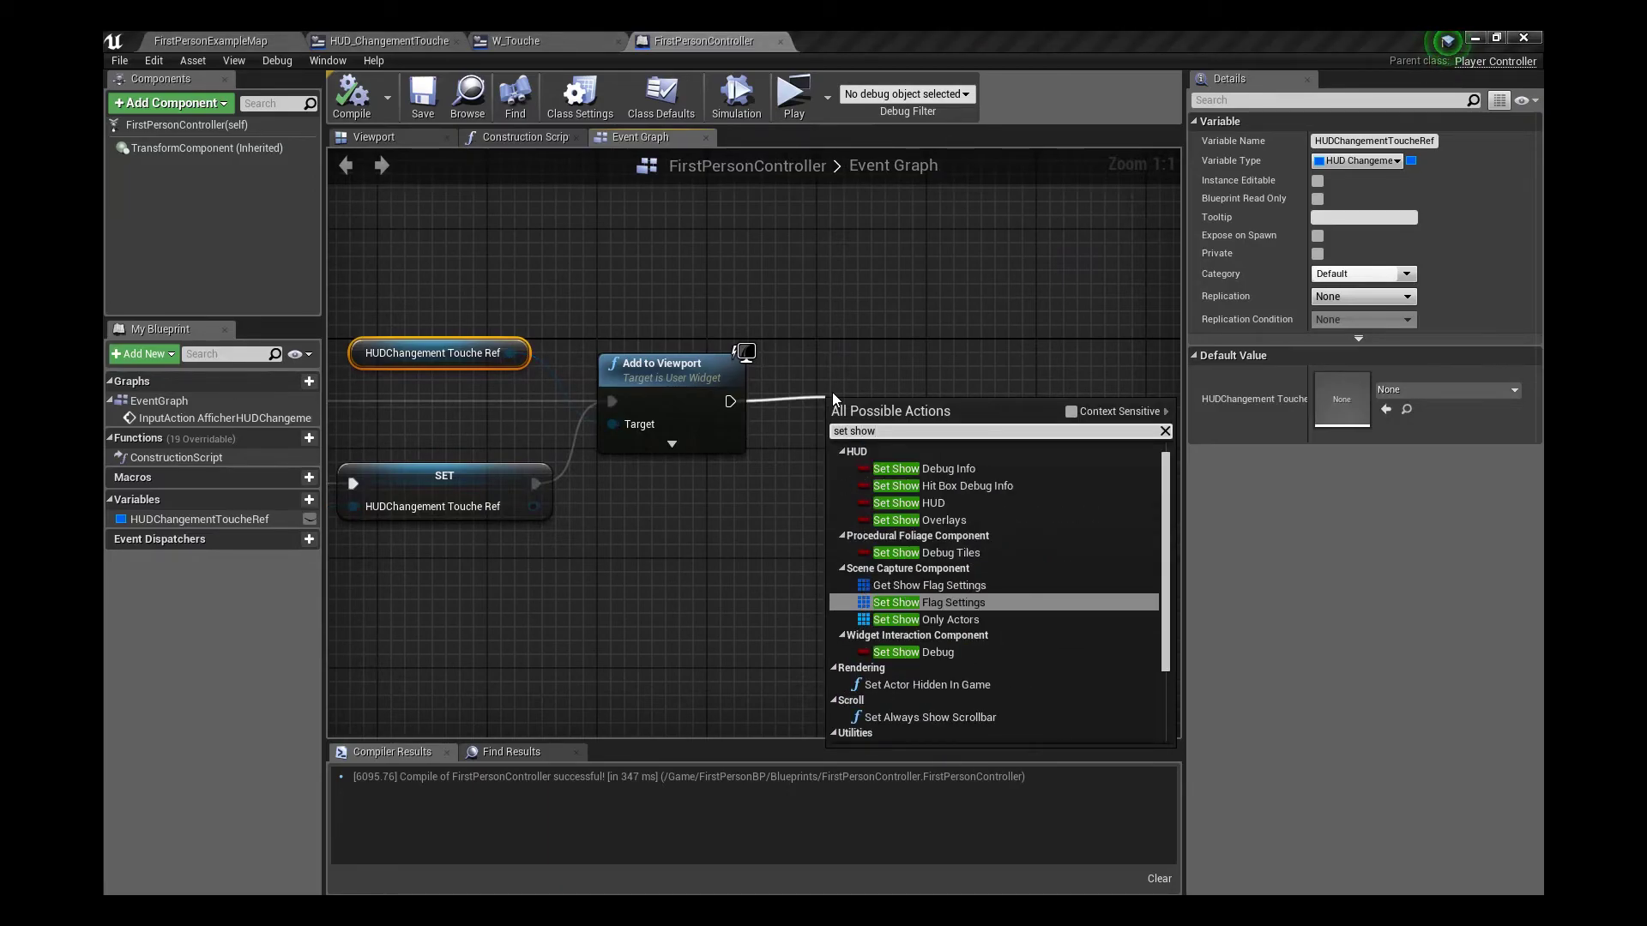
key("Return")
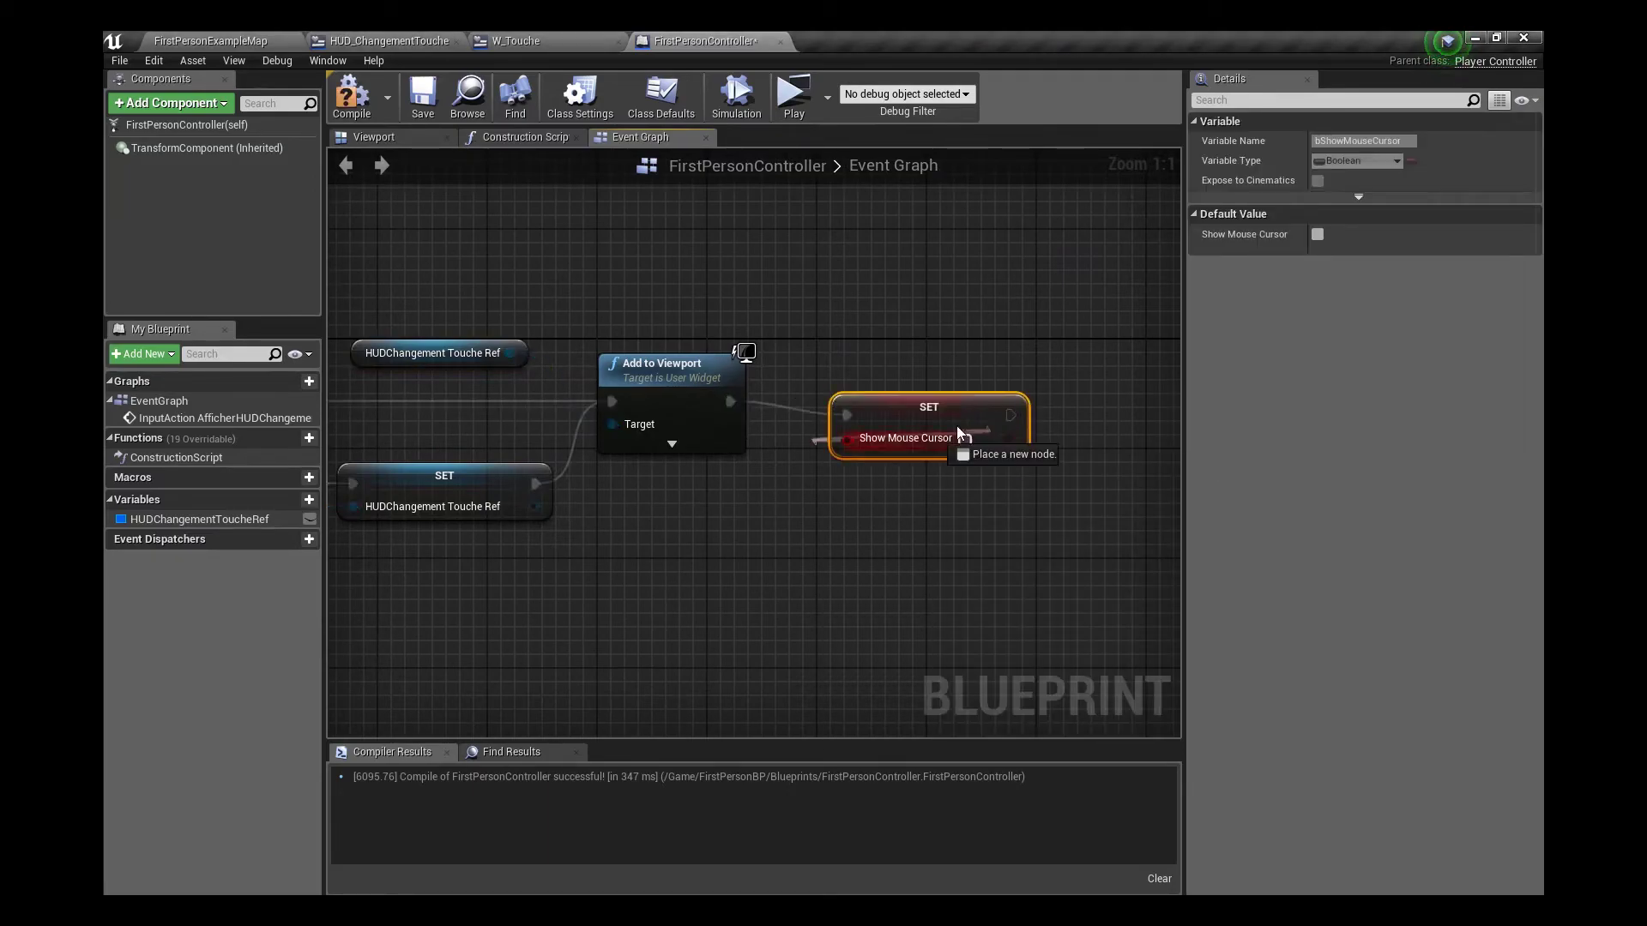
right_click(923, 420)
left_click(966, 385)
left_click(964, 442)
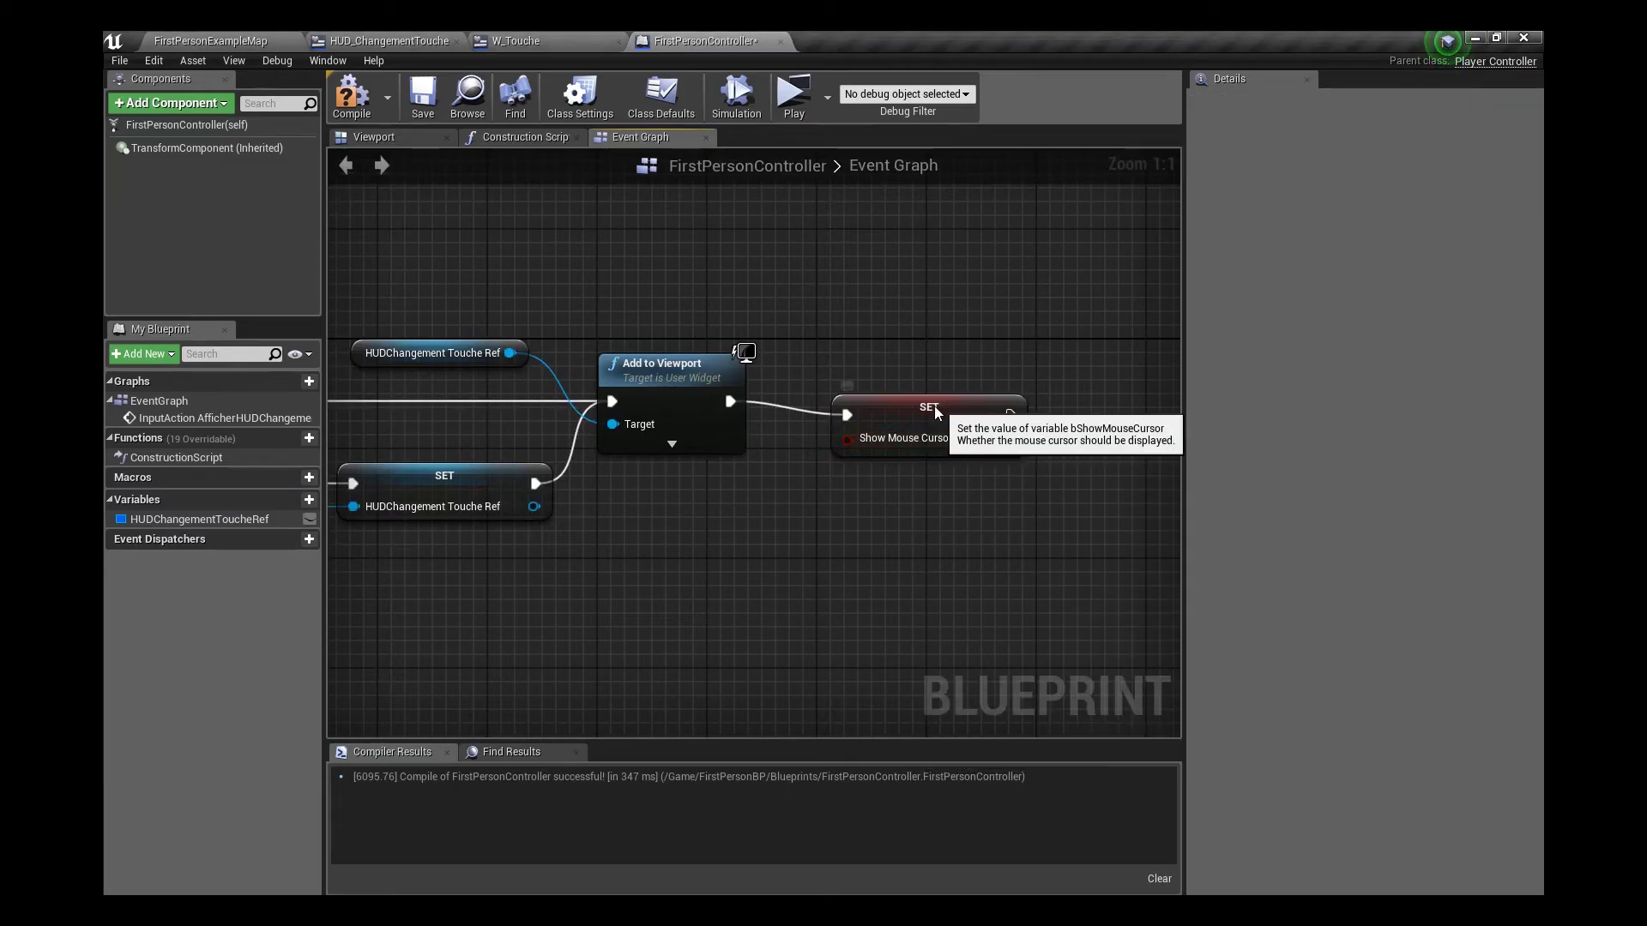
left_click_drag(962, 435, 917, 422)
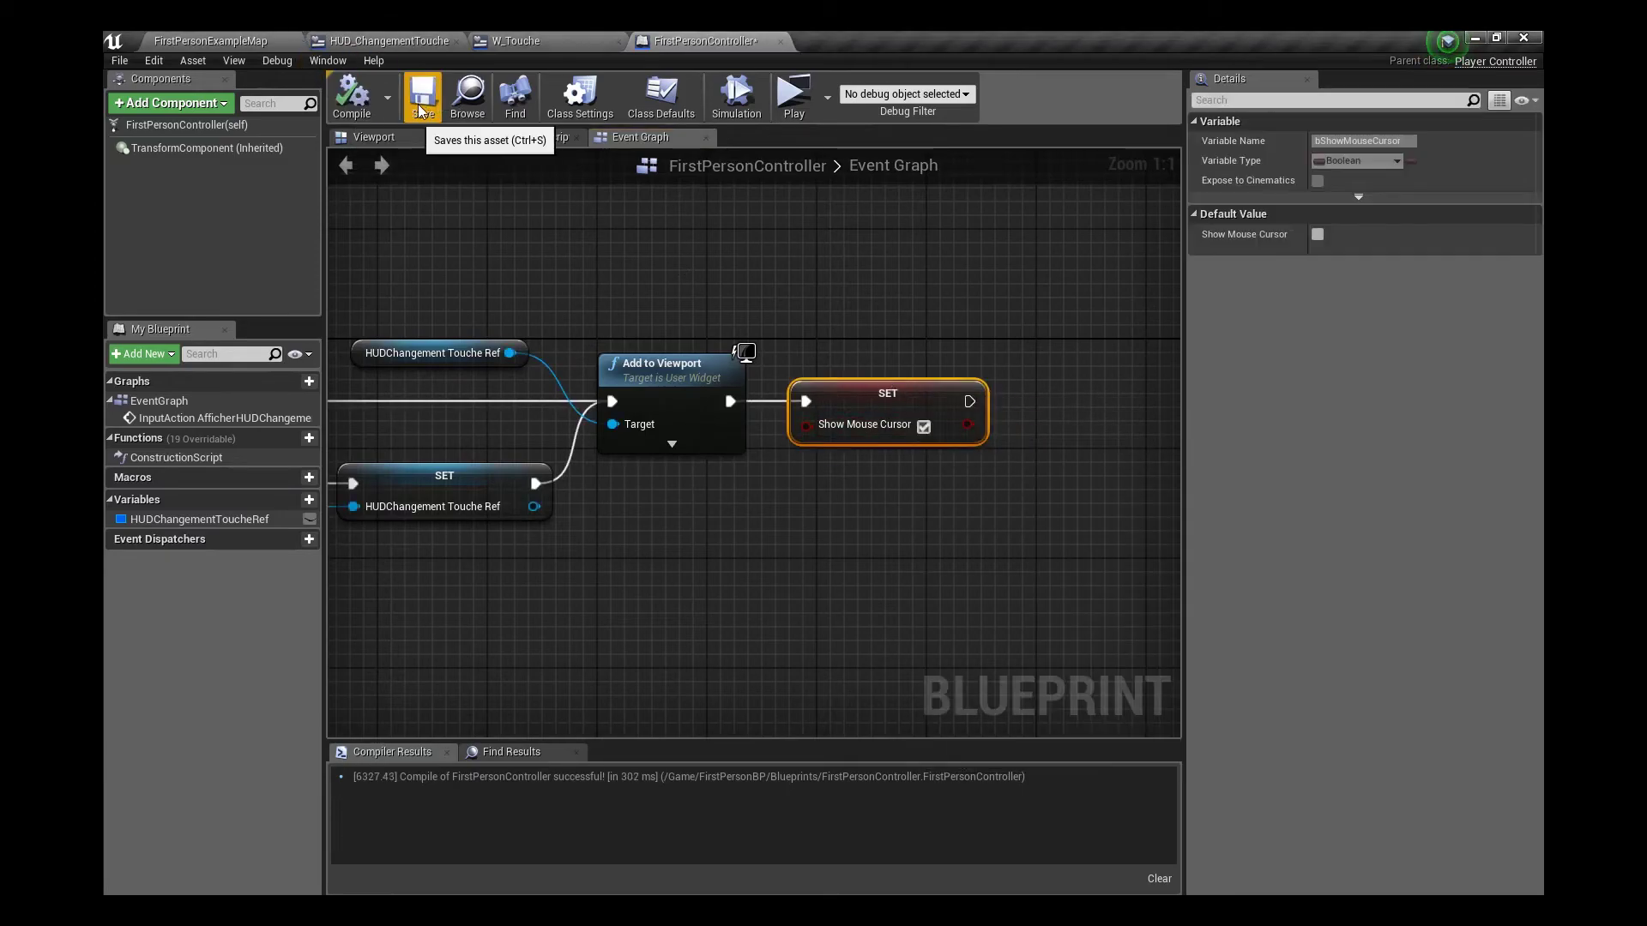
right_click_drag(866, 369, 546, 353)
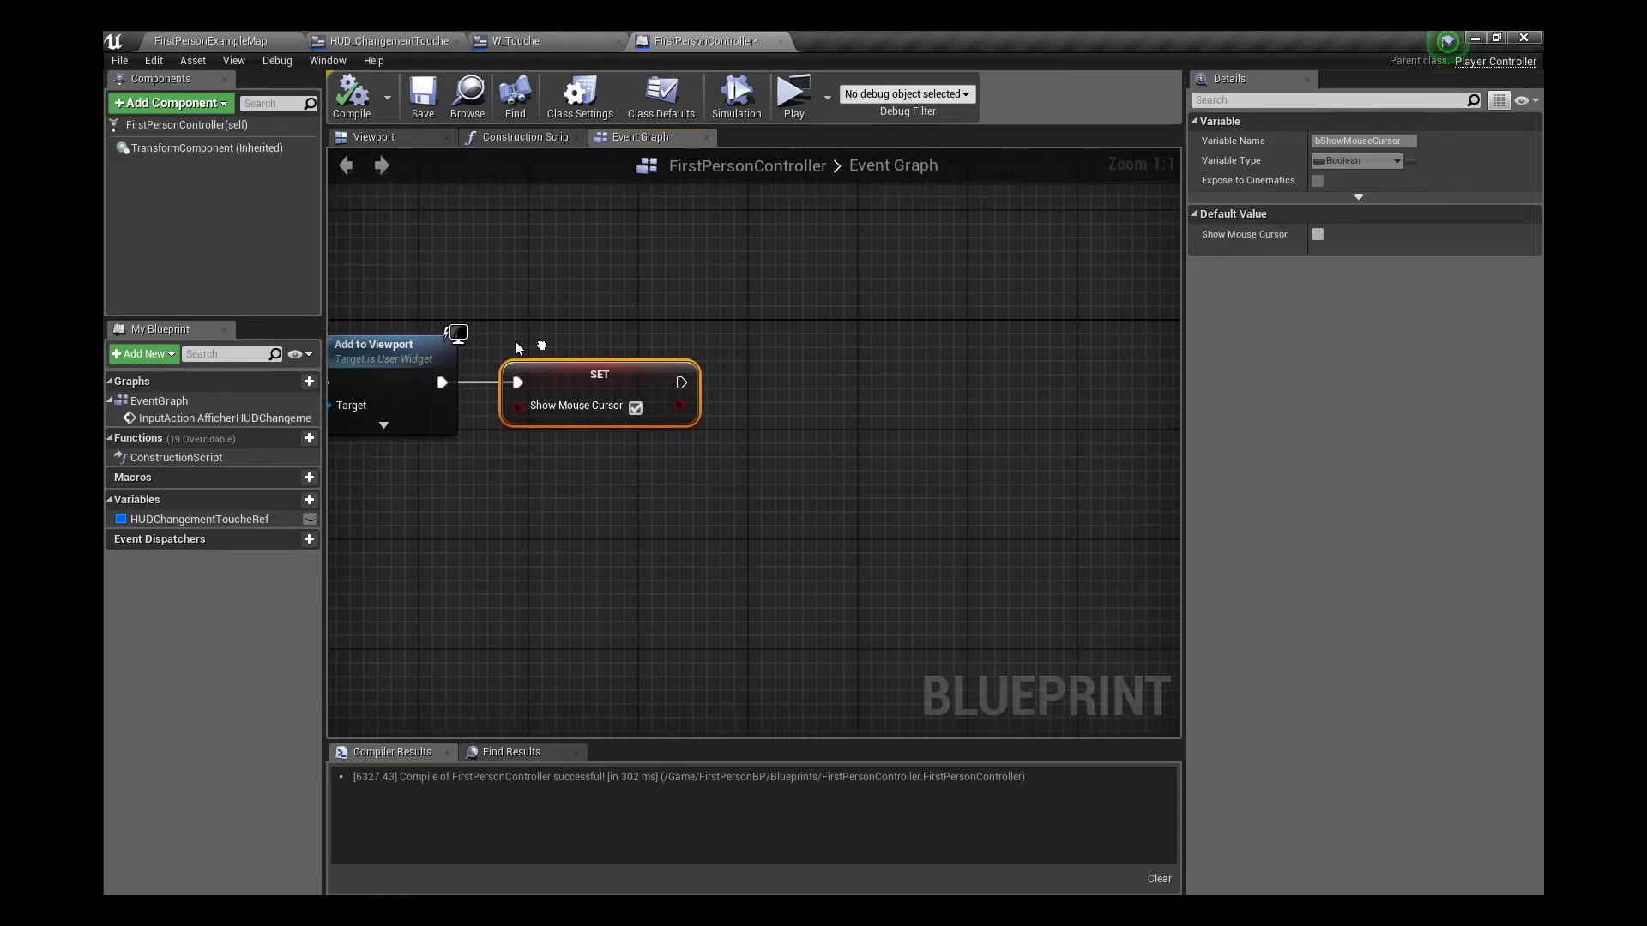
Add Set Input Mode Game And UI with the HUD reference as widget to focus
left_click_drag(649, 386, 695, 370)
type("se")
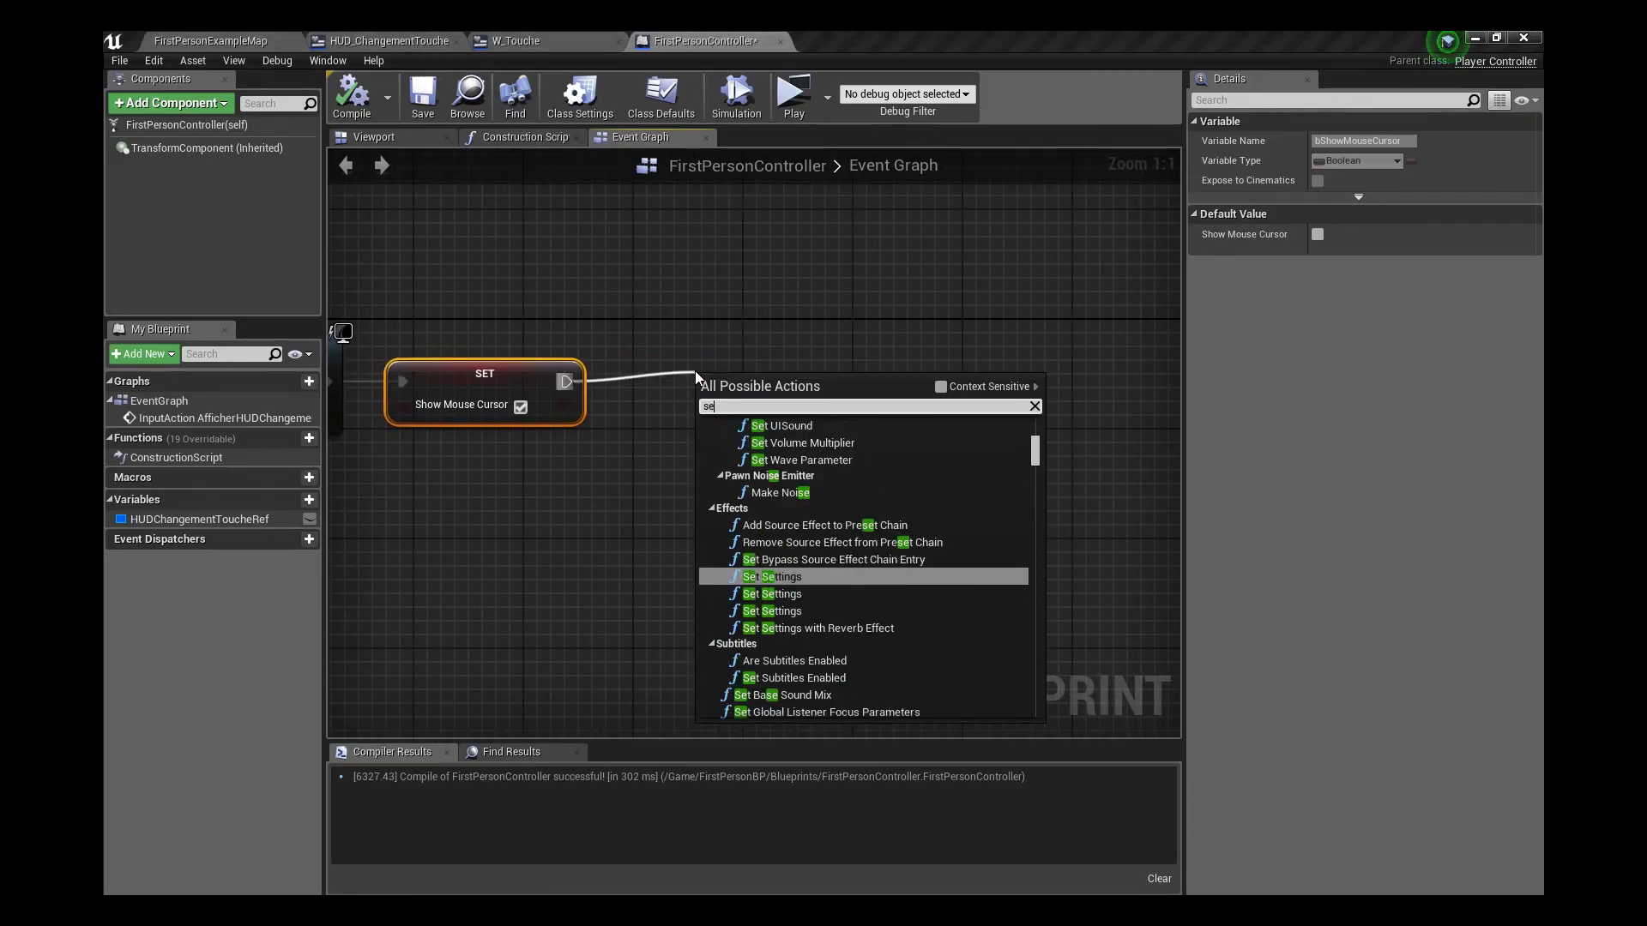
type("t ui mod")
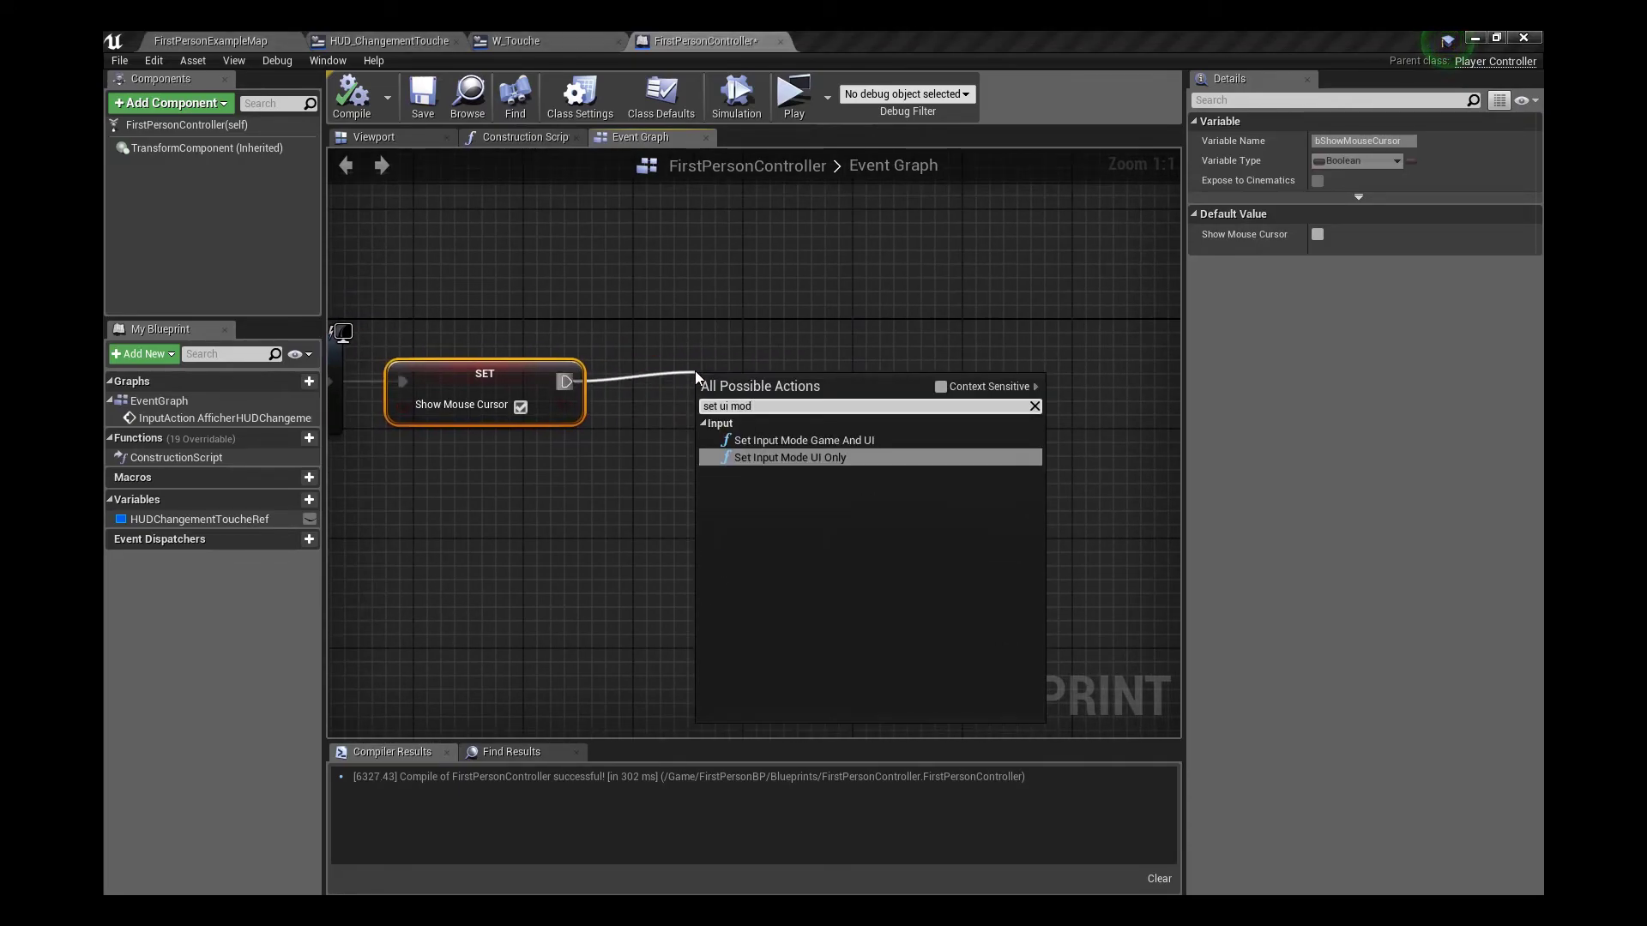
left_click(847, 441)
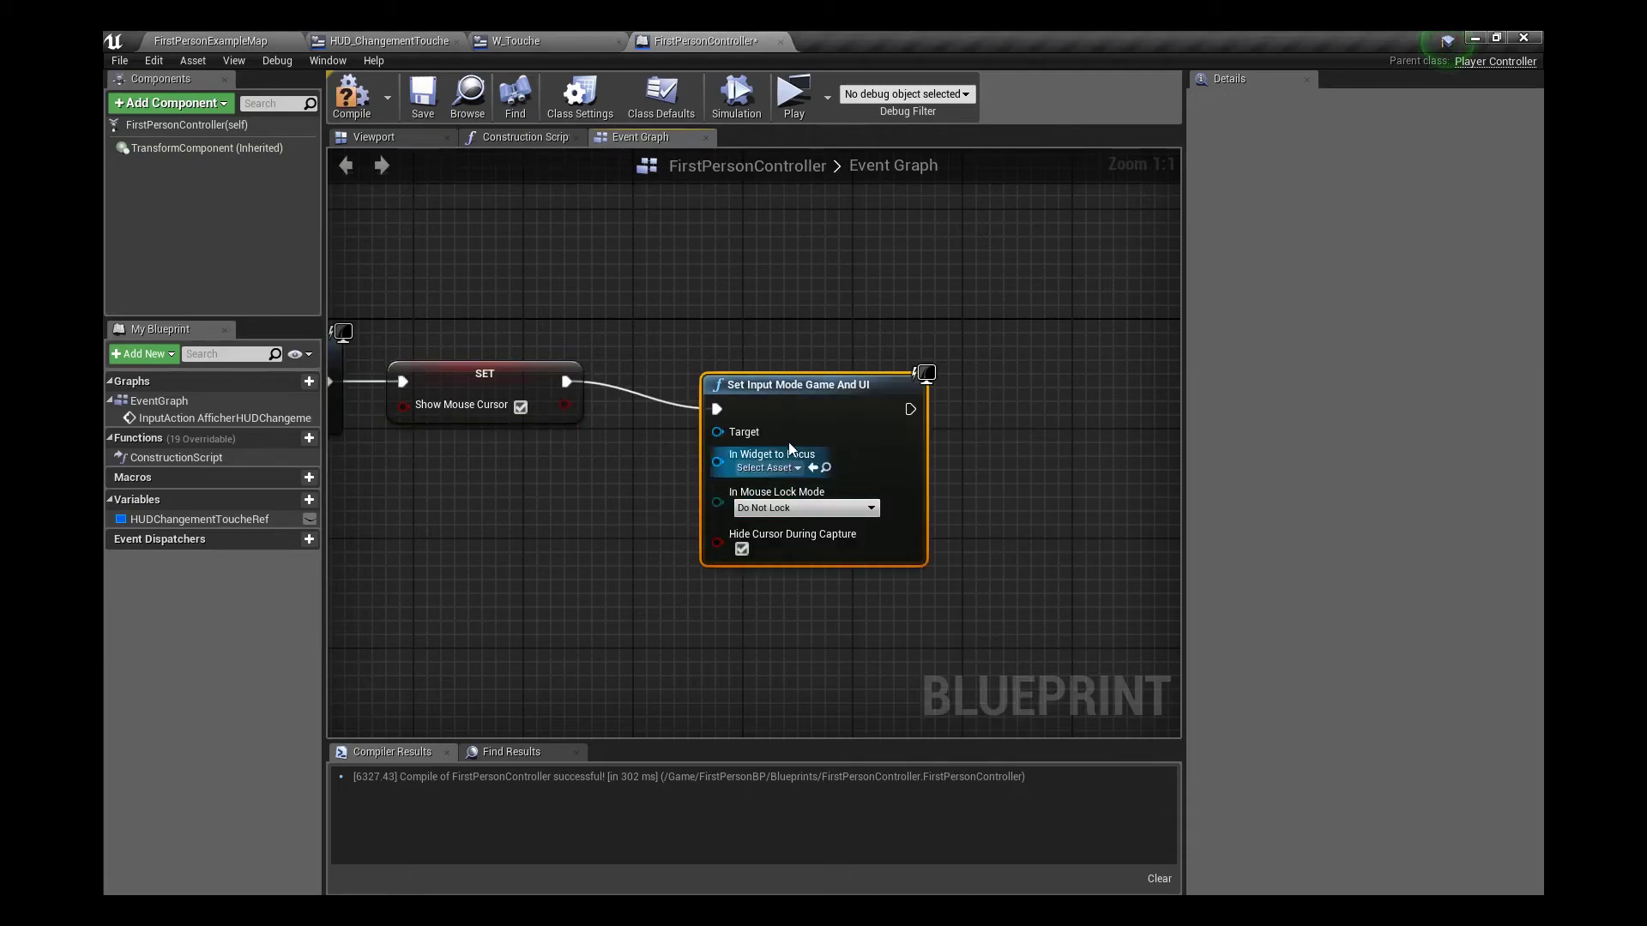
left_click_drag(774, 391, 737, 374)
right_click_drag(737, 375, 812, 370)
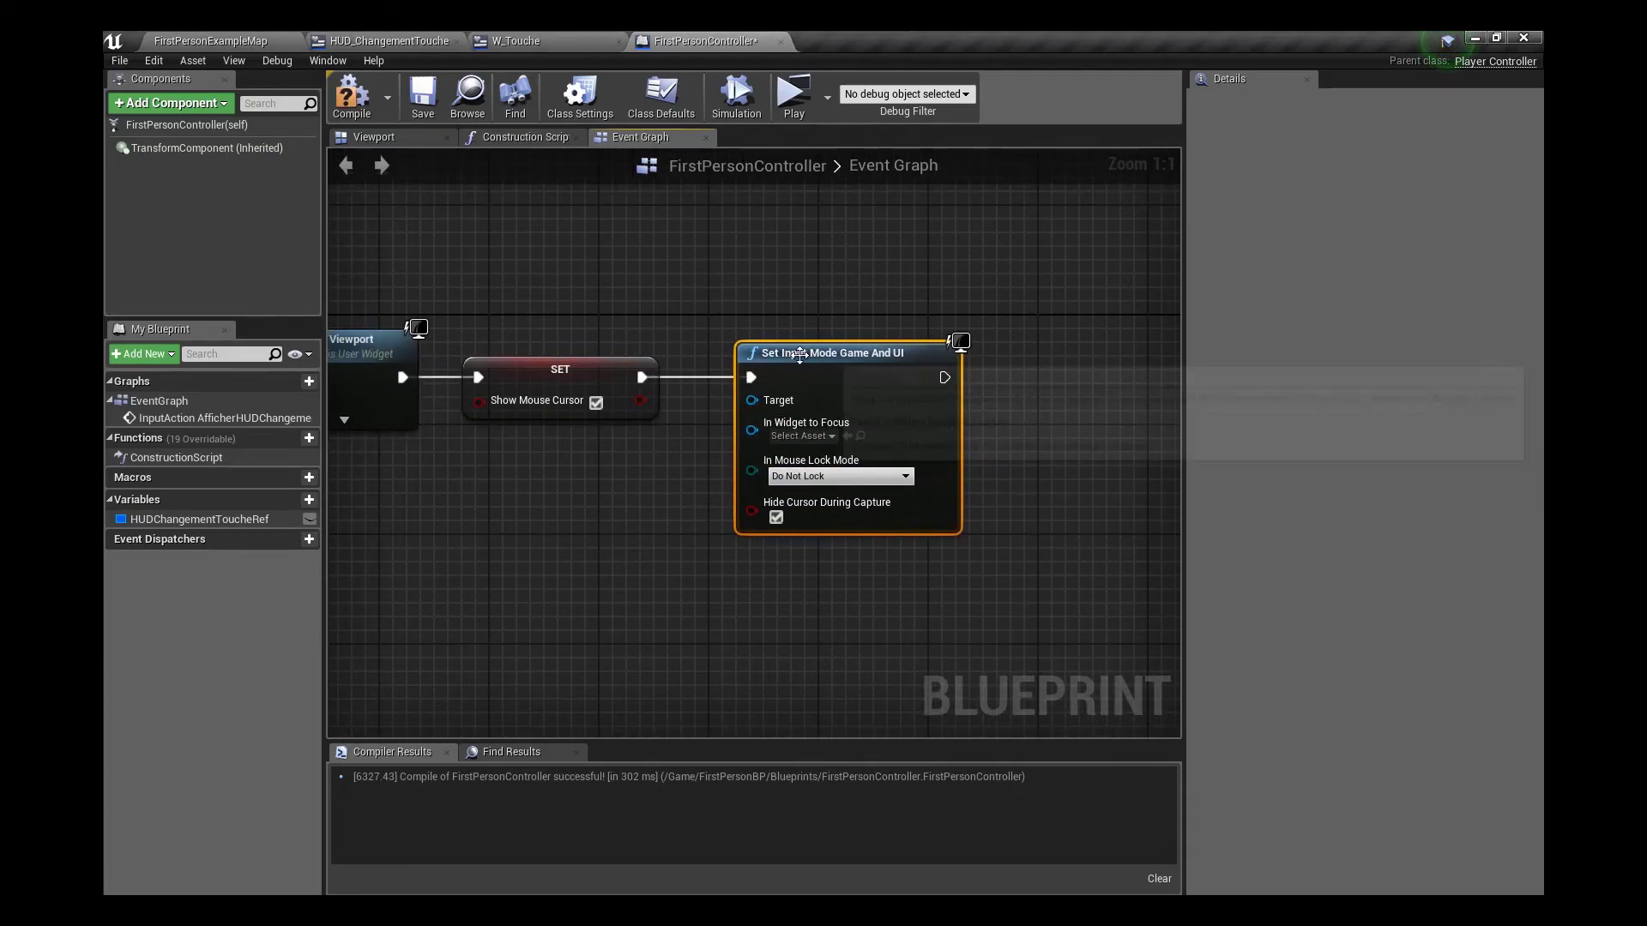
right_click_drag(950, 244, 769, 194)
right_click_drag(669, 346, 870, 298)
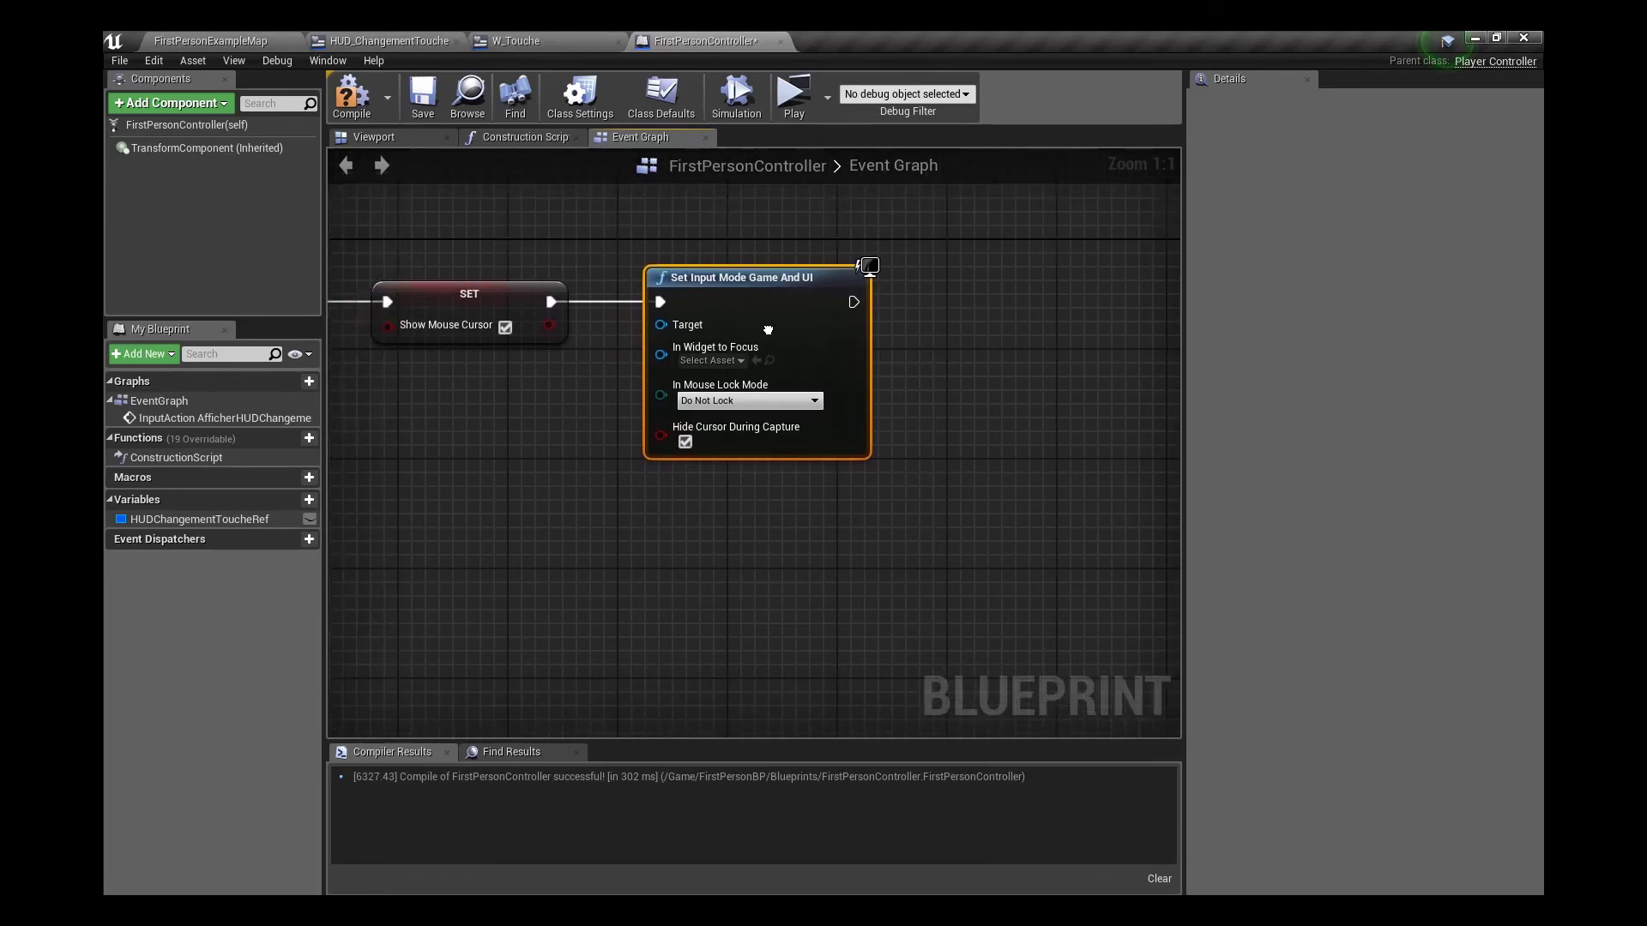
right_click_drag(669, 346, 710, 347)
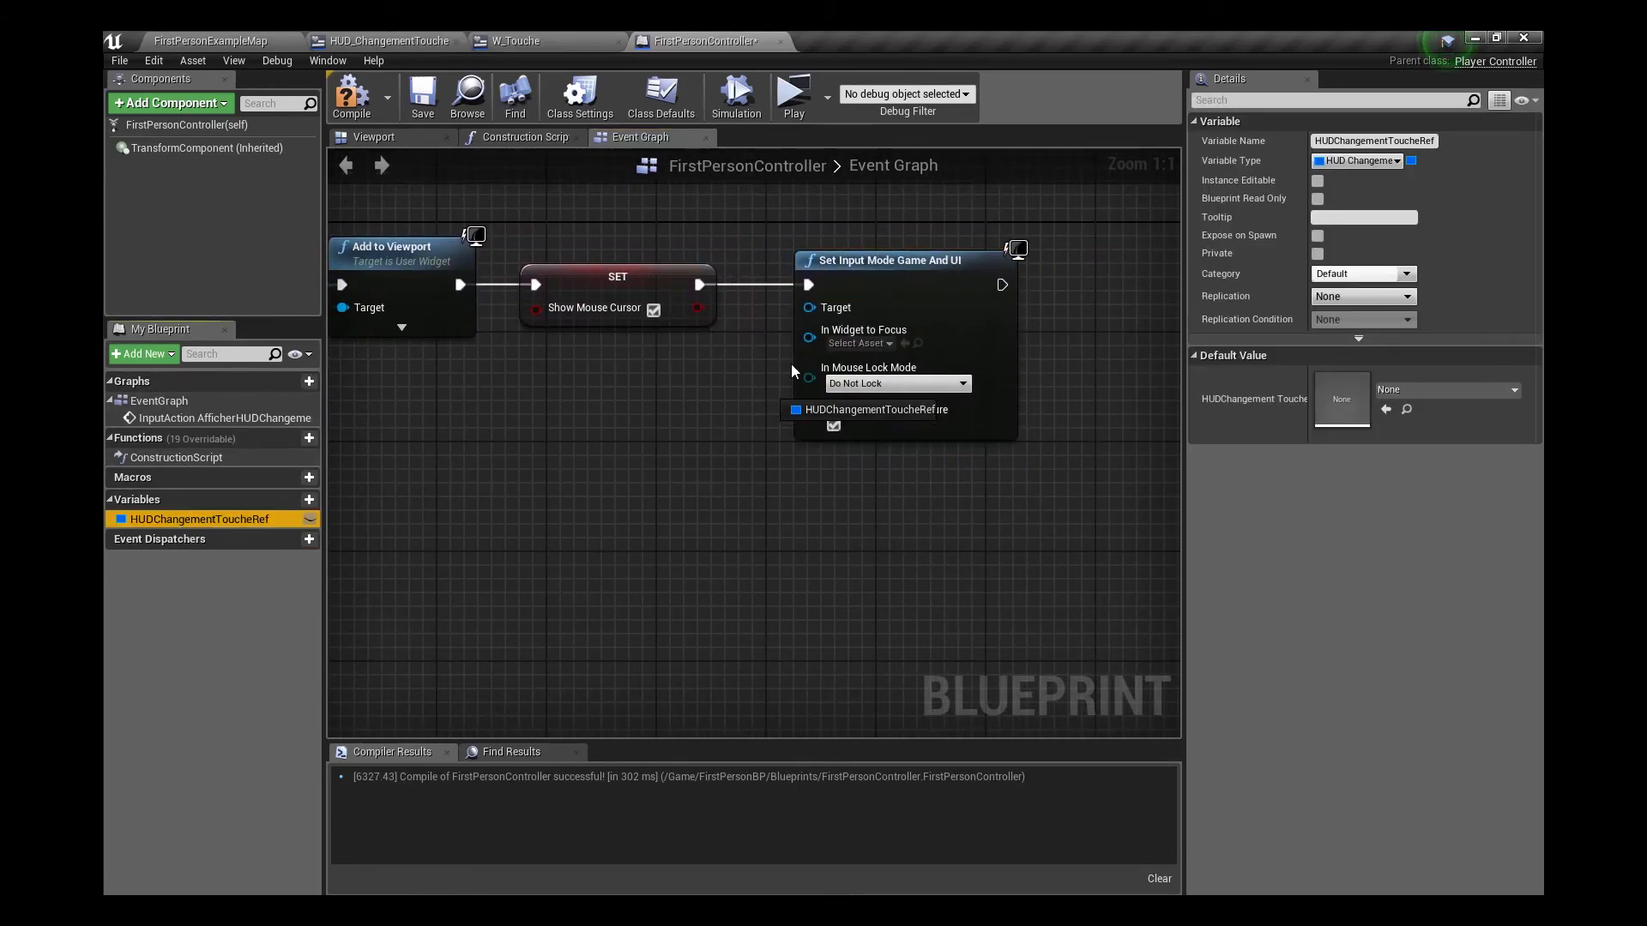
left_click_drag(172, 525, 810, 346)
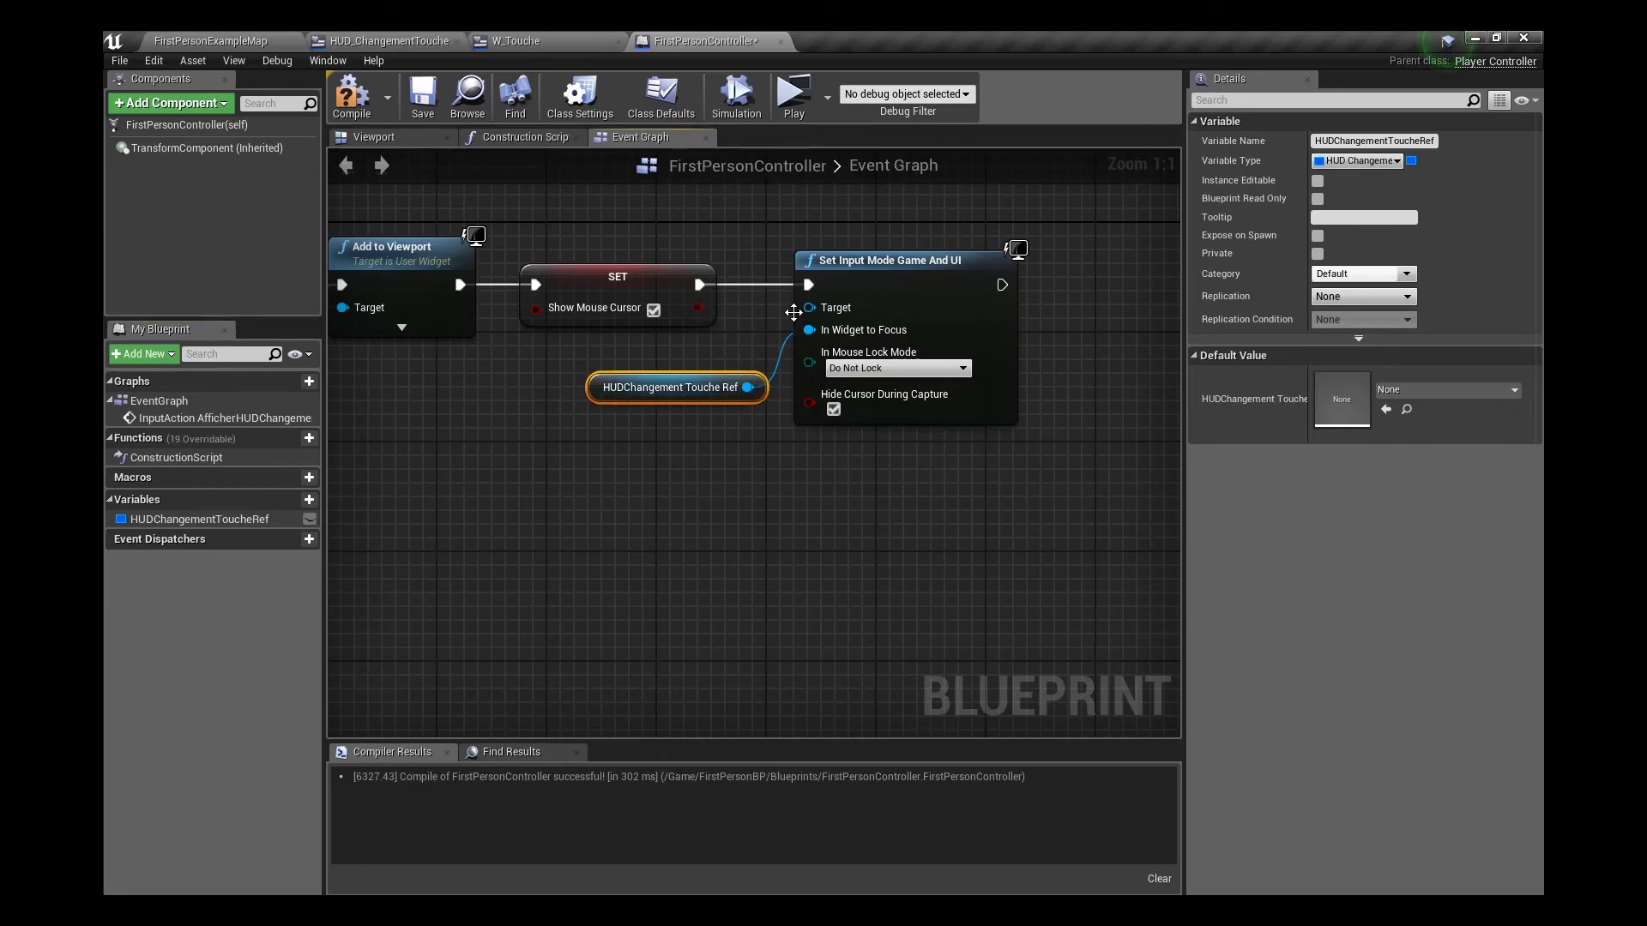
left_click(793, 312)
left_click(403, 40)
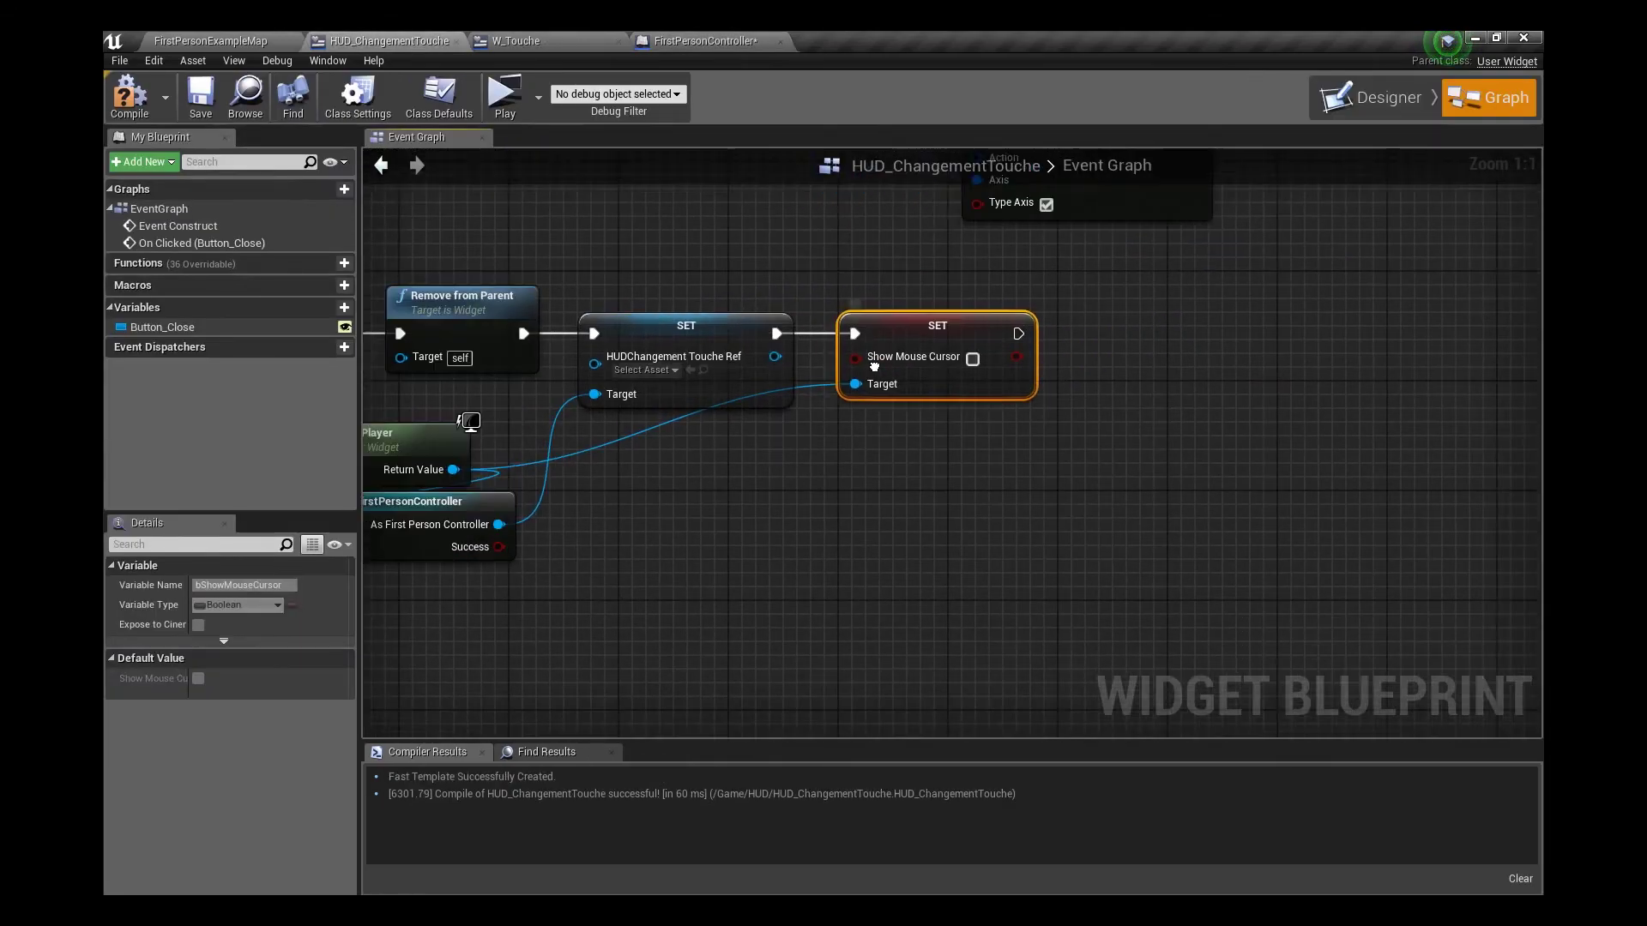
End Button_Close's chain with Set Input Mode Game Only and compile
right_click_drag(874, 366, 903, 373)
left_click_drag(481, 476, 1160, 388)
type("s")
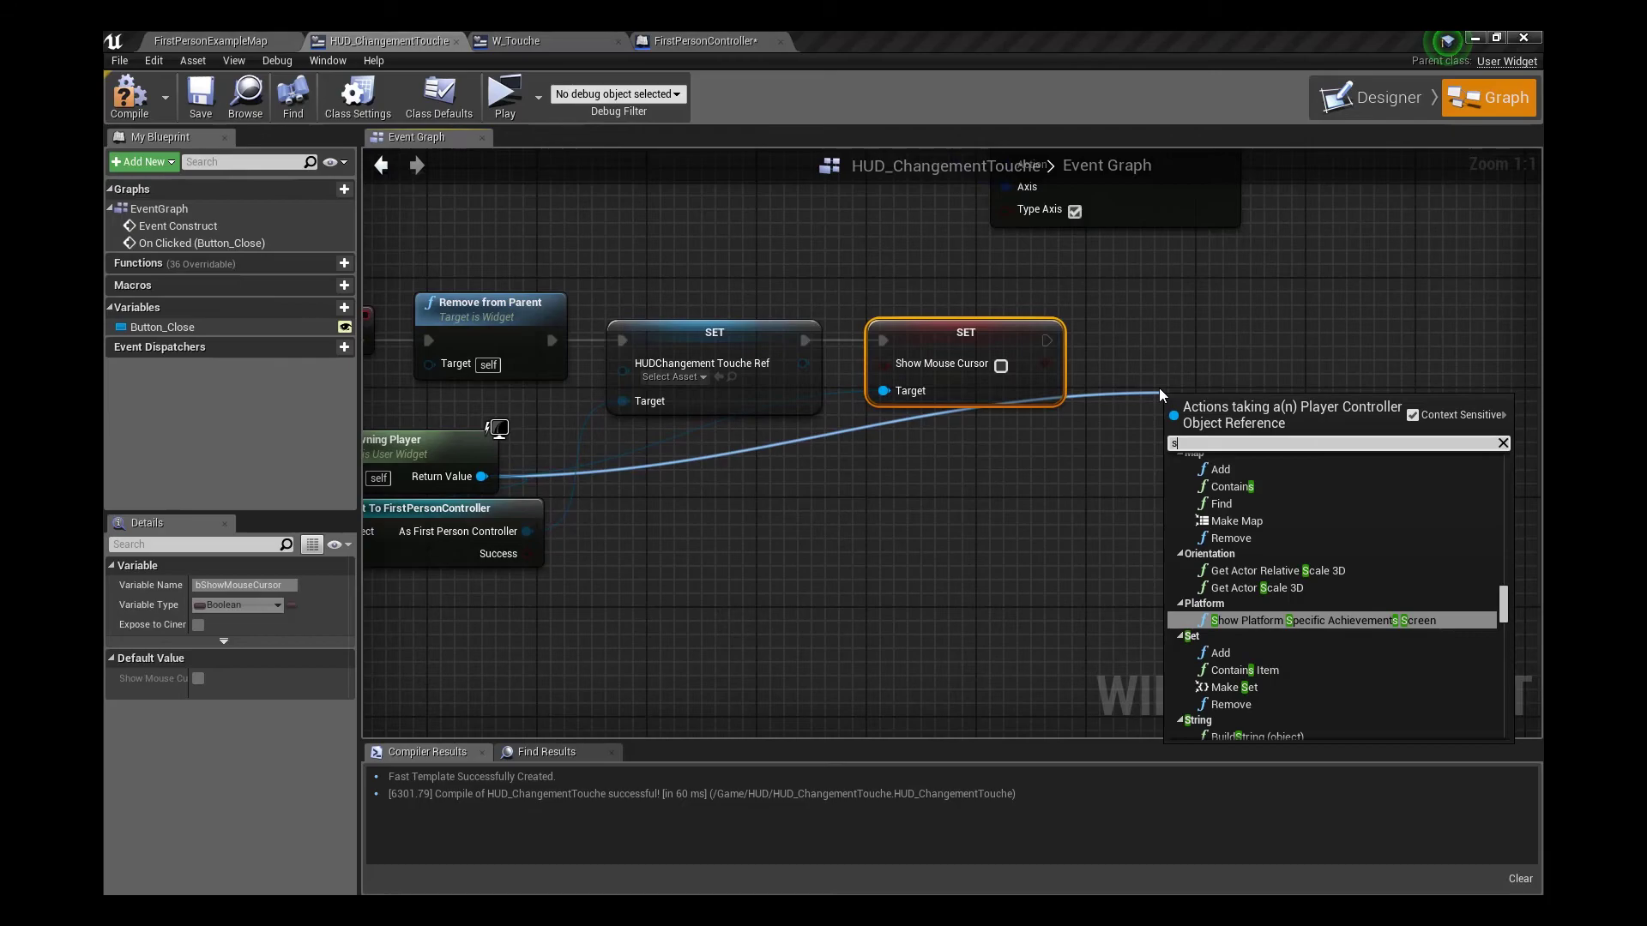
type("et mode")
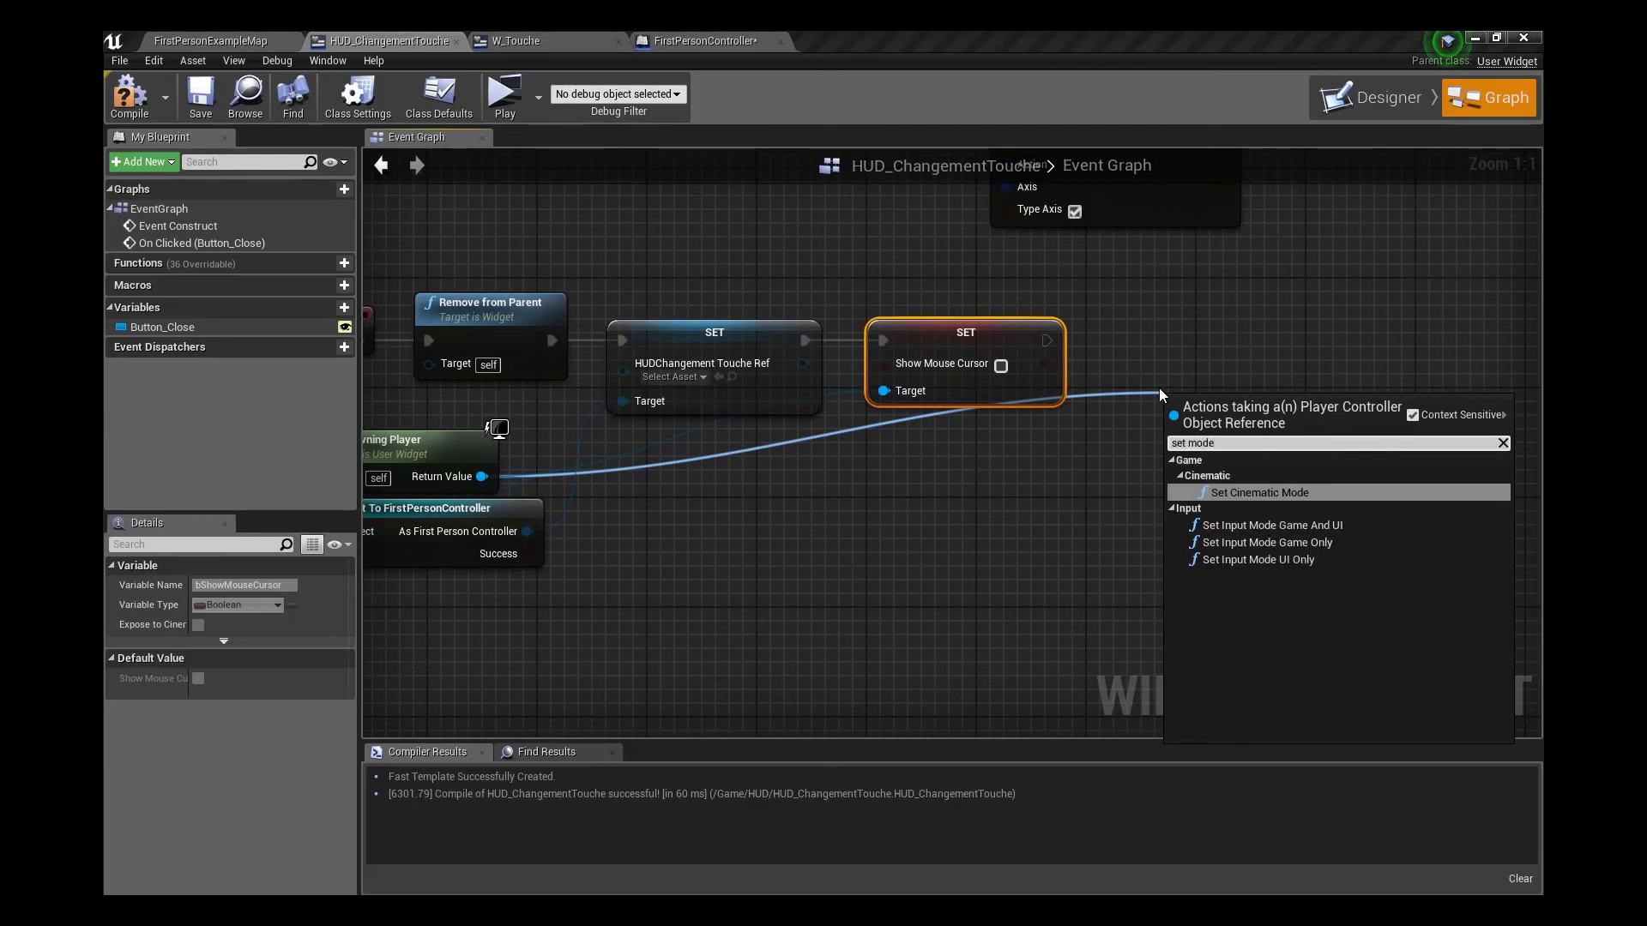
key("Down")
key("Down")
key("Return")
mouse_move(1279, 448)
left_mouse_down()
mouse_move(1237, 355)
mouse_move(1210, 341)
left_mouse_up()
left_click_drag(1046, 340, 1055, 341)
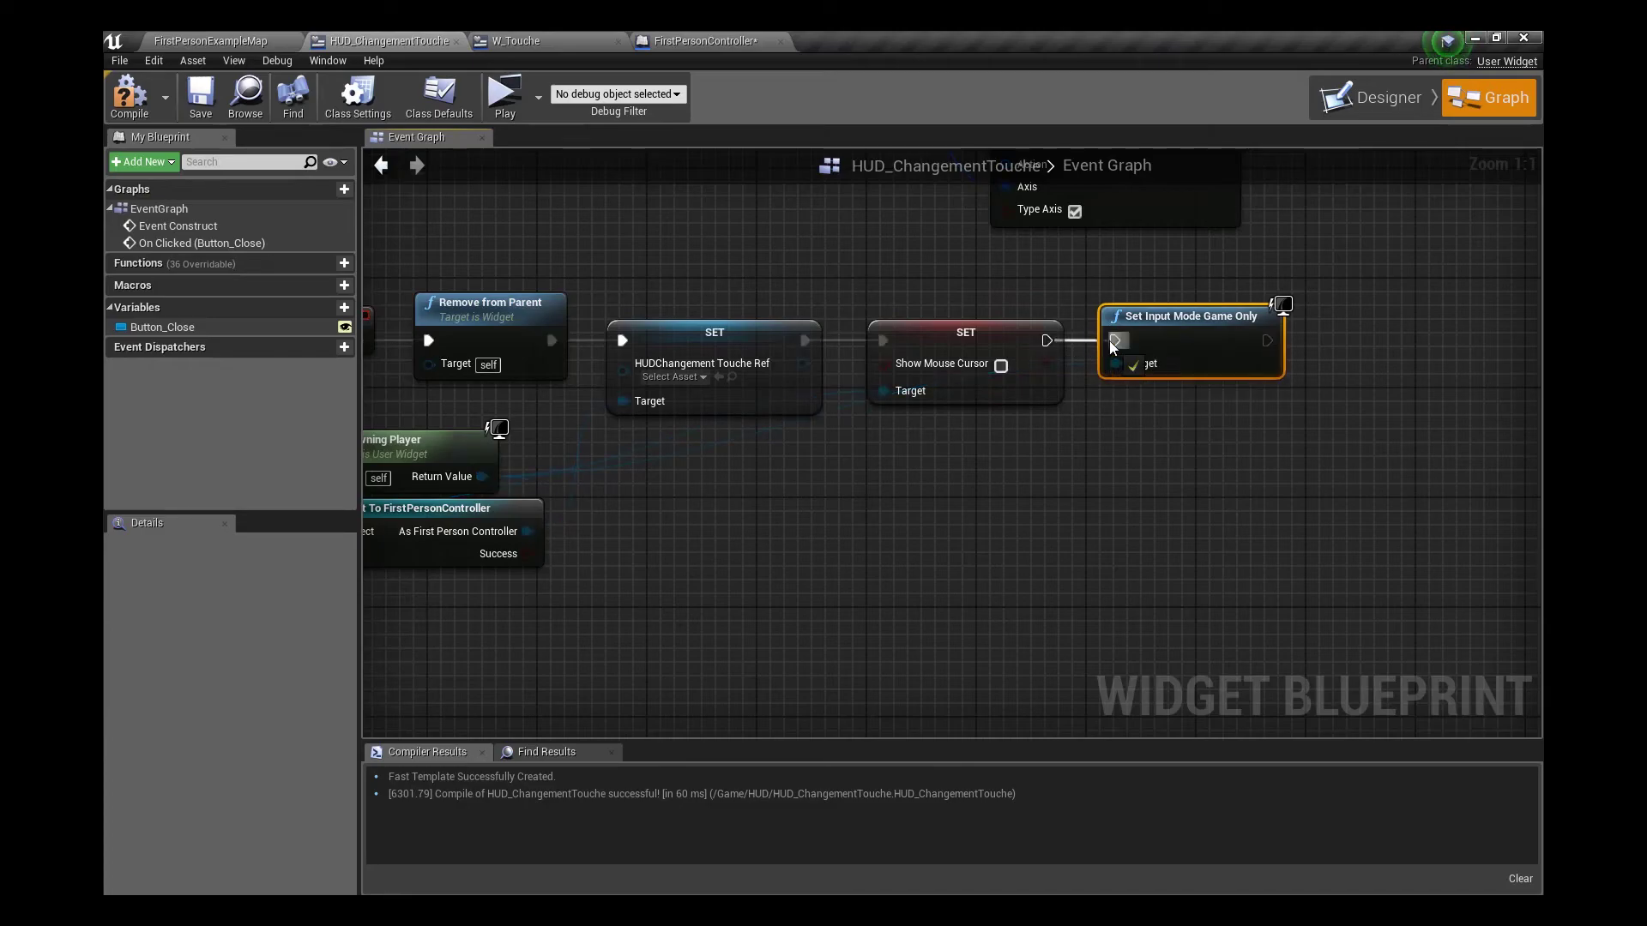
left_click(119, 106)
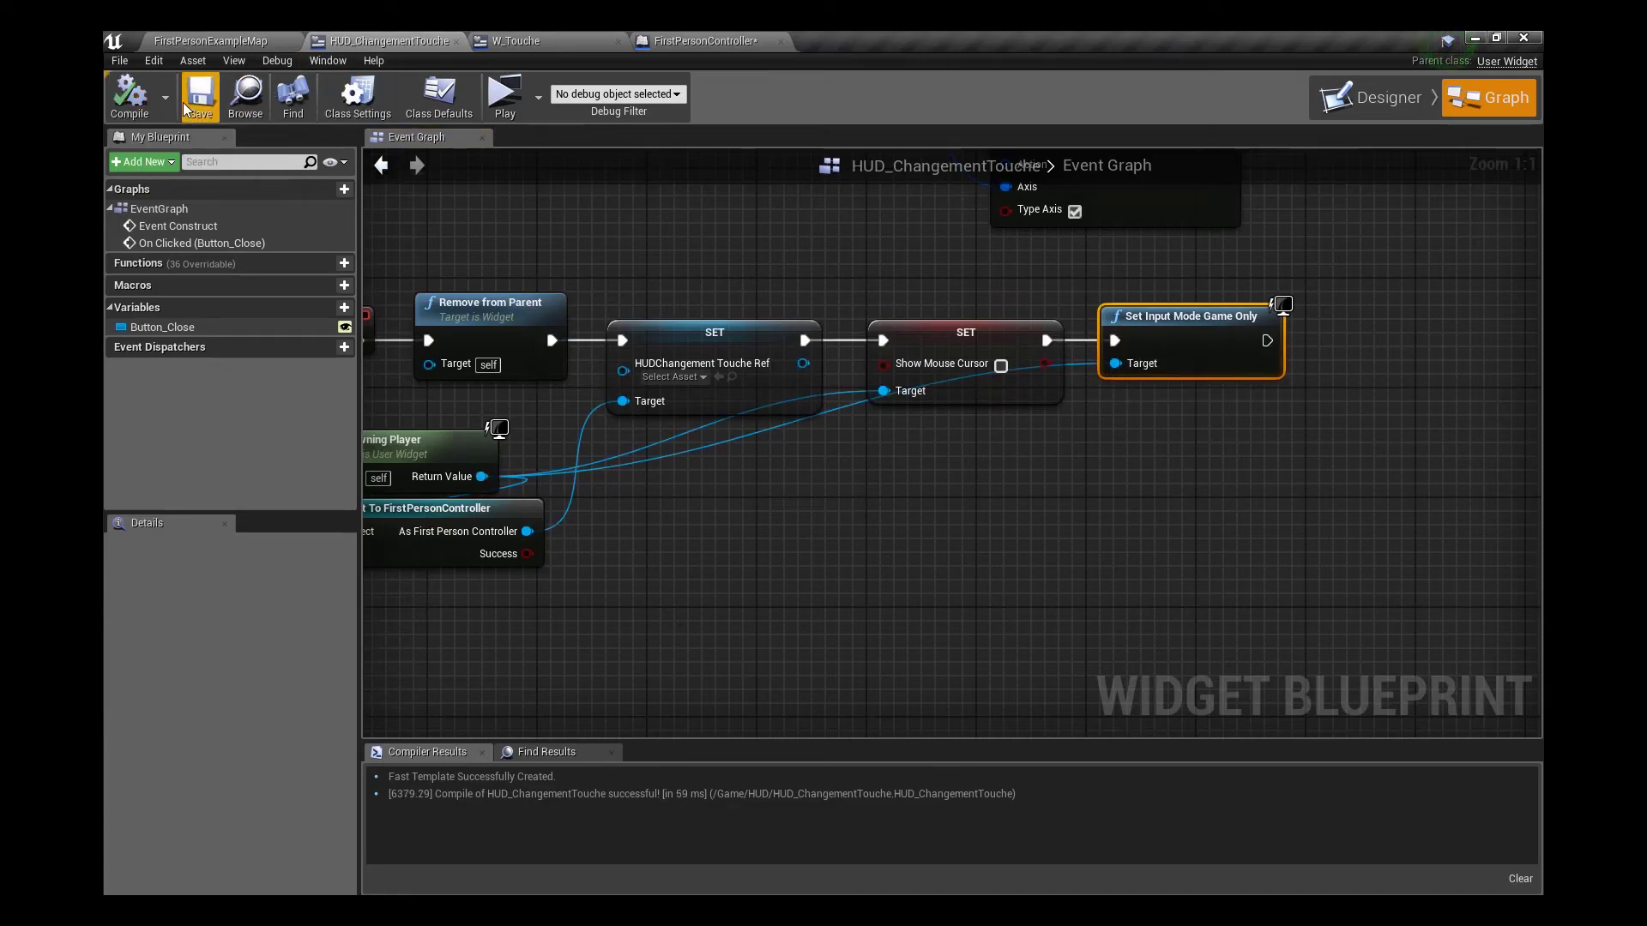
Test-play: close the HUD with X, reopen it with Tab, then stop the preview
left_click(501, 100)
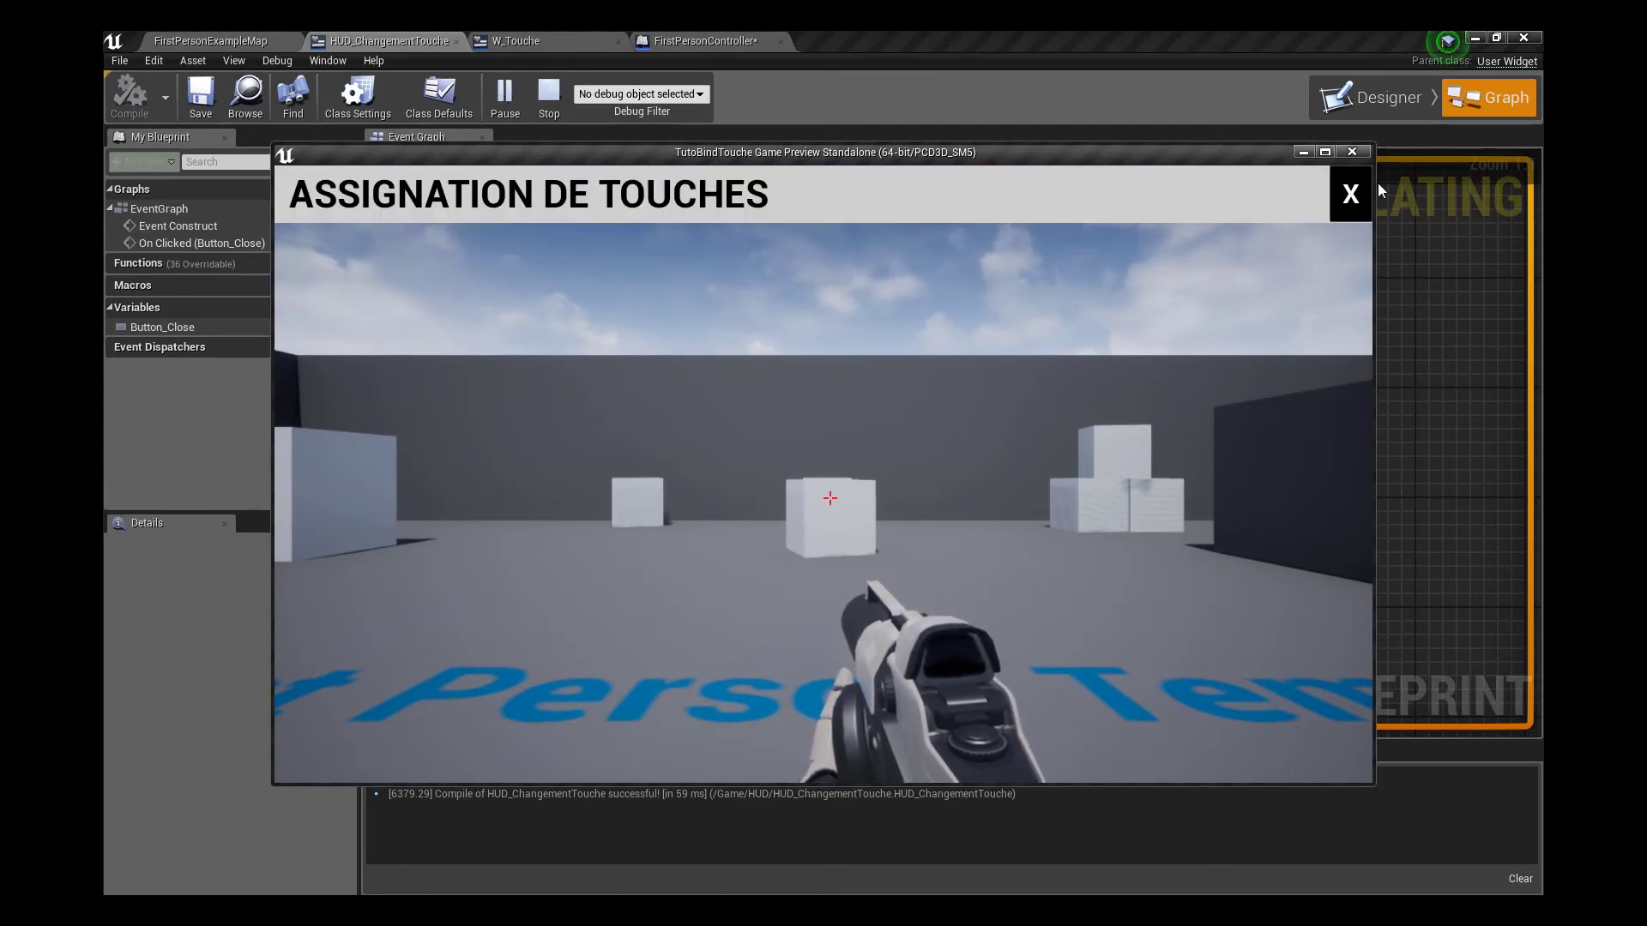
left_click(1350, 195)
key("w")
key("Tab")
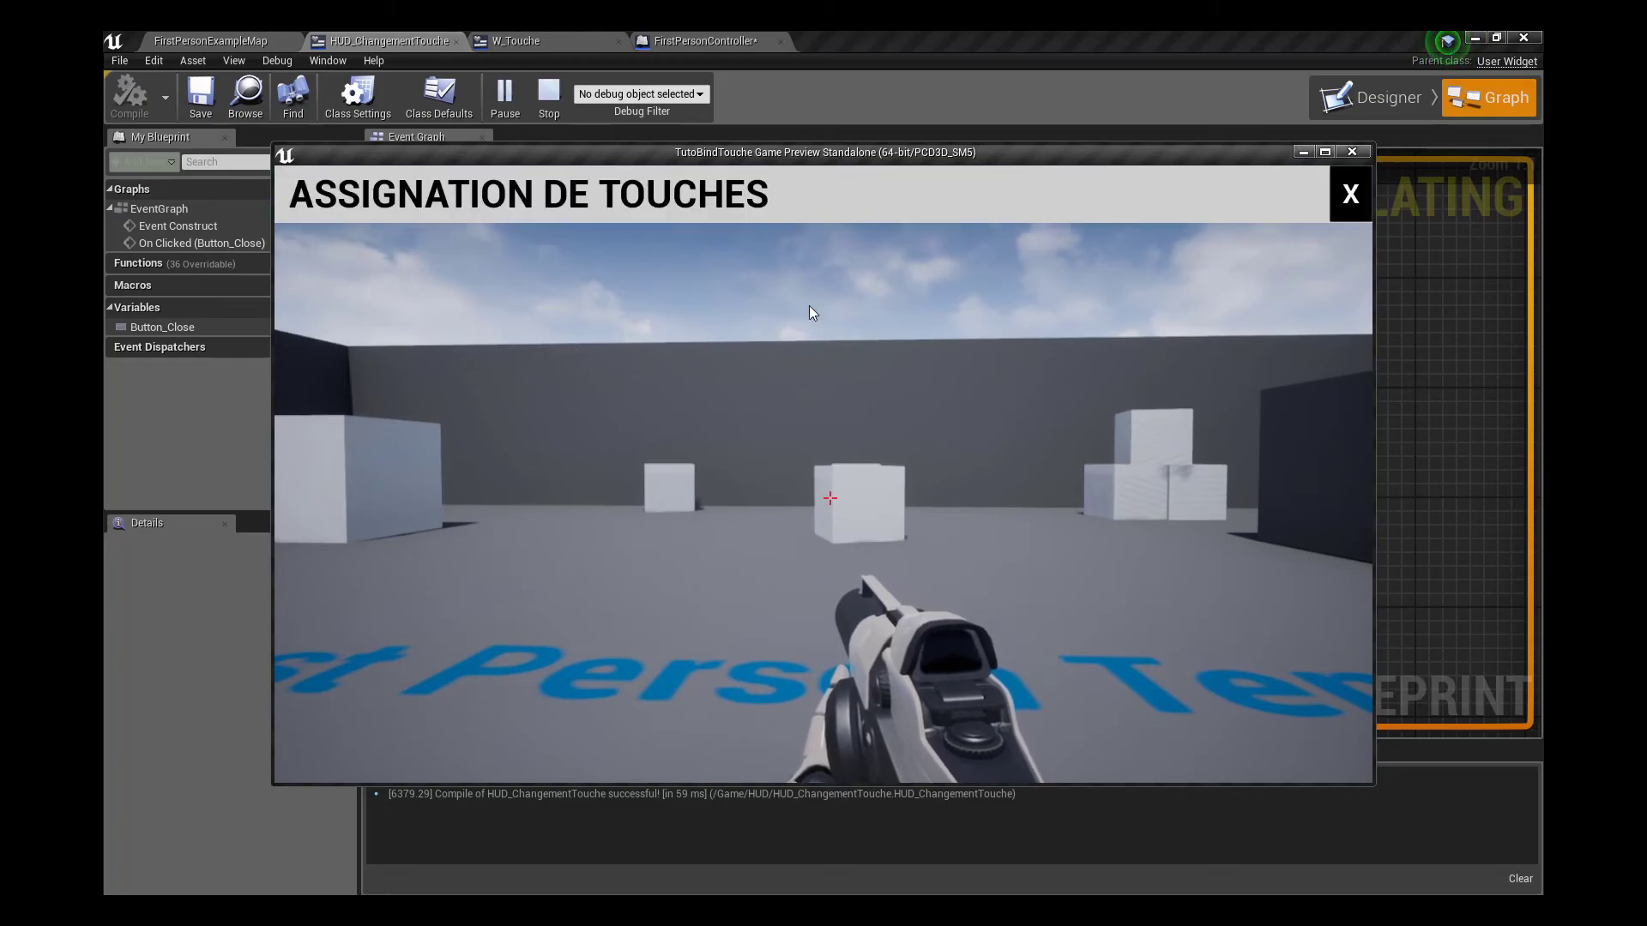
key("Tab")
key("Escape")
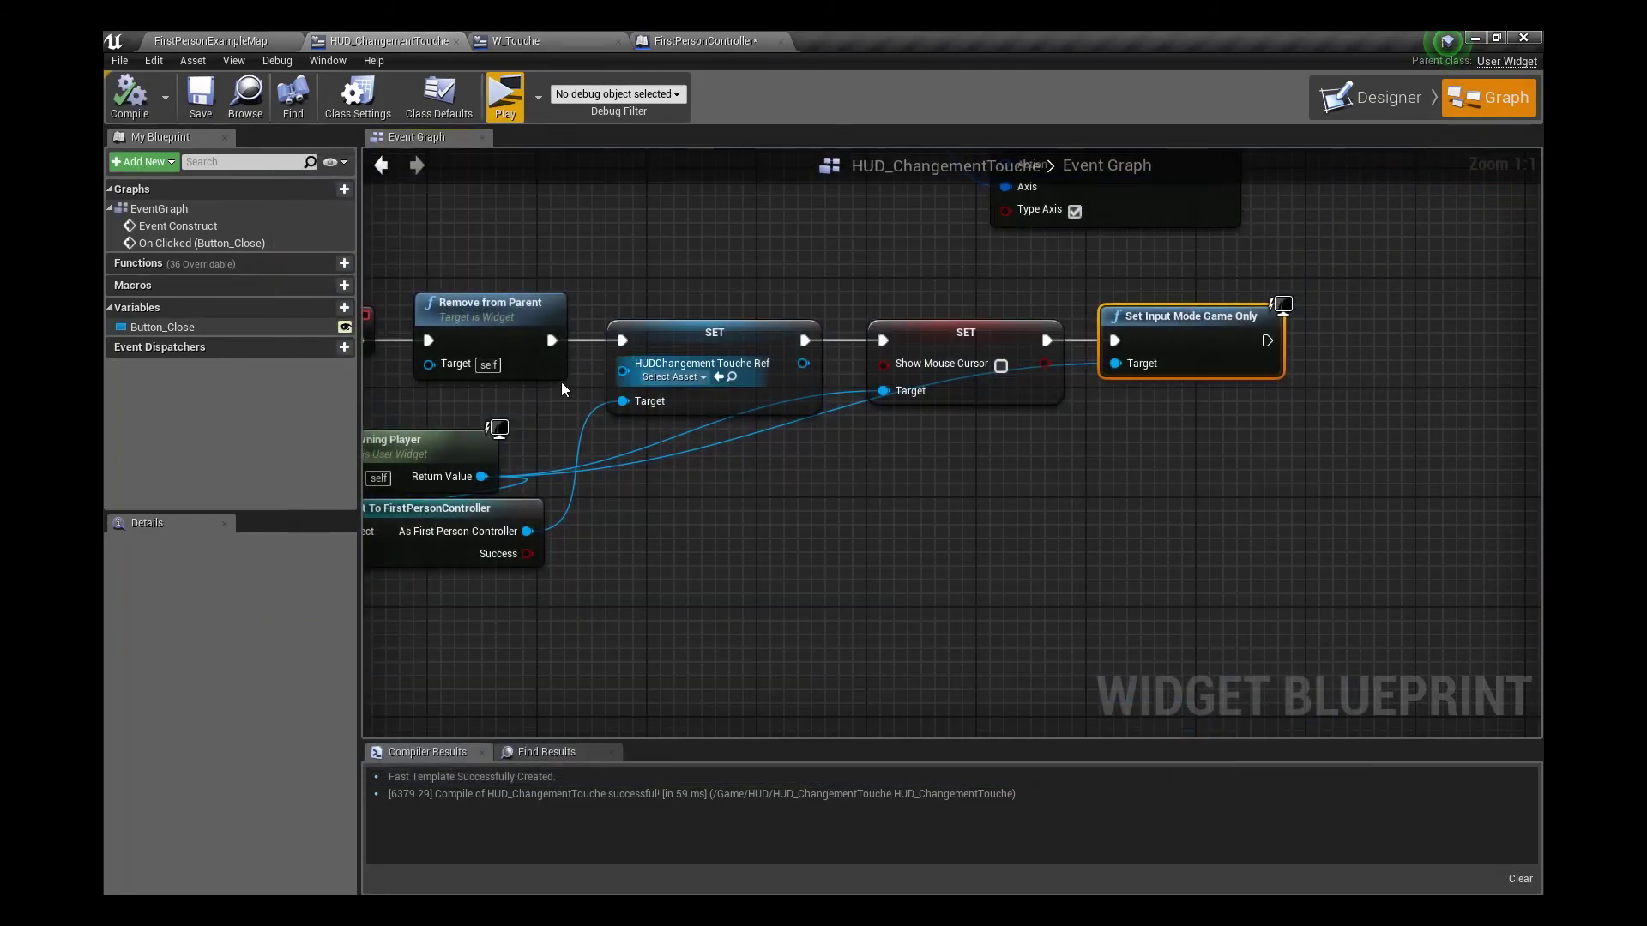
mouse_move(634, 486)
right_mouse_down()
mouse_move(677, 577)
mouse_move(456, 689)
right_mouse_up()
left_click_drag(862, 265, 975, 271)
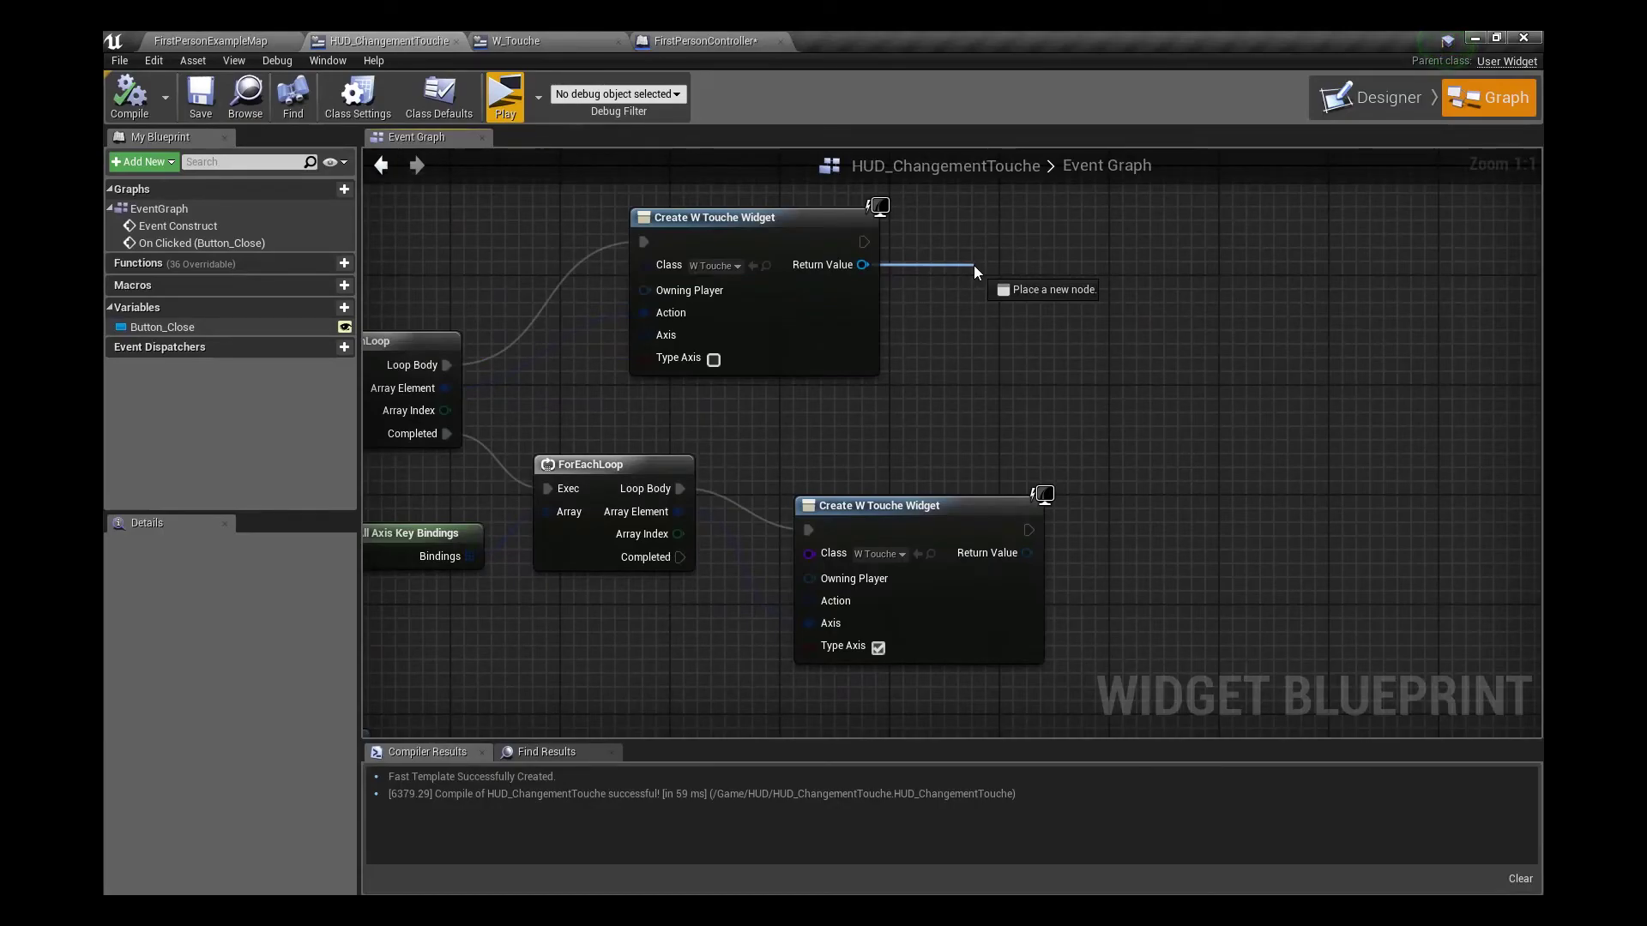
Add an Add Child node from the created widget's Return Value
type("add c")
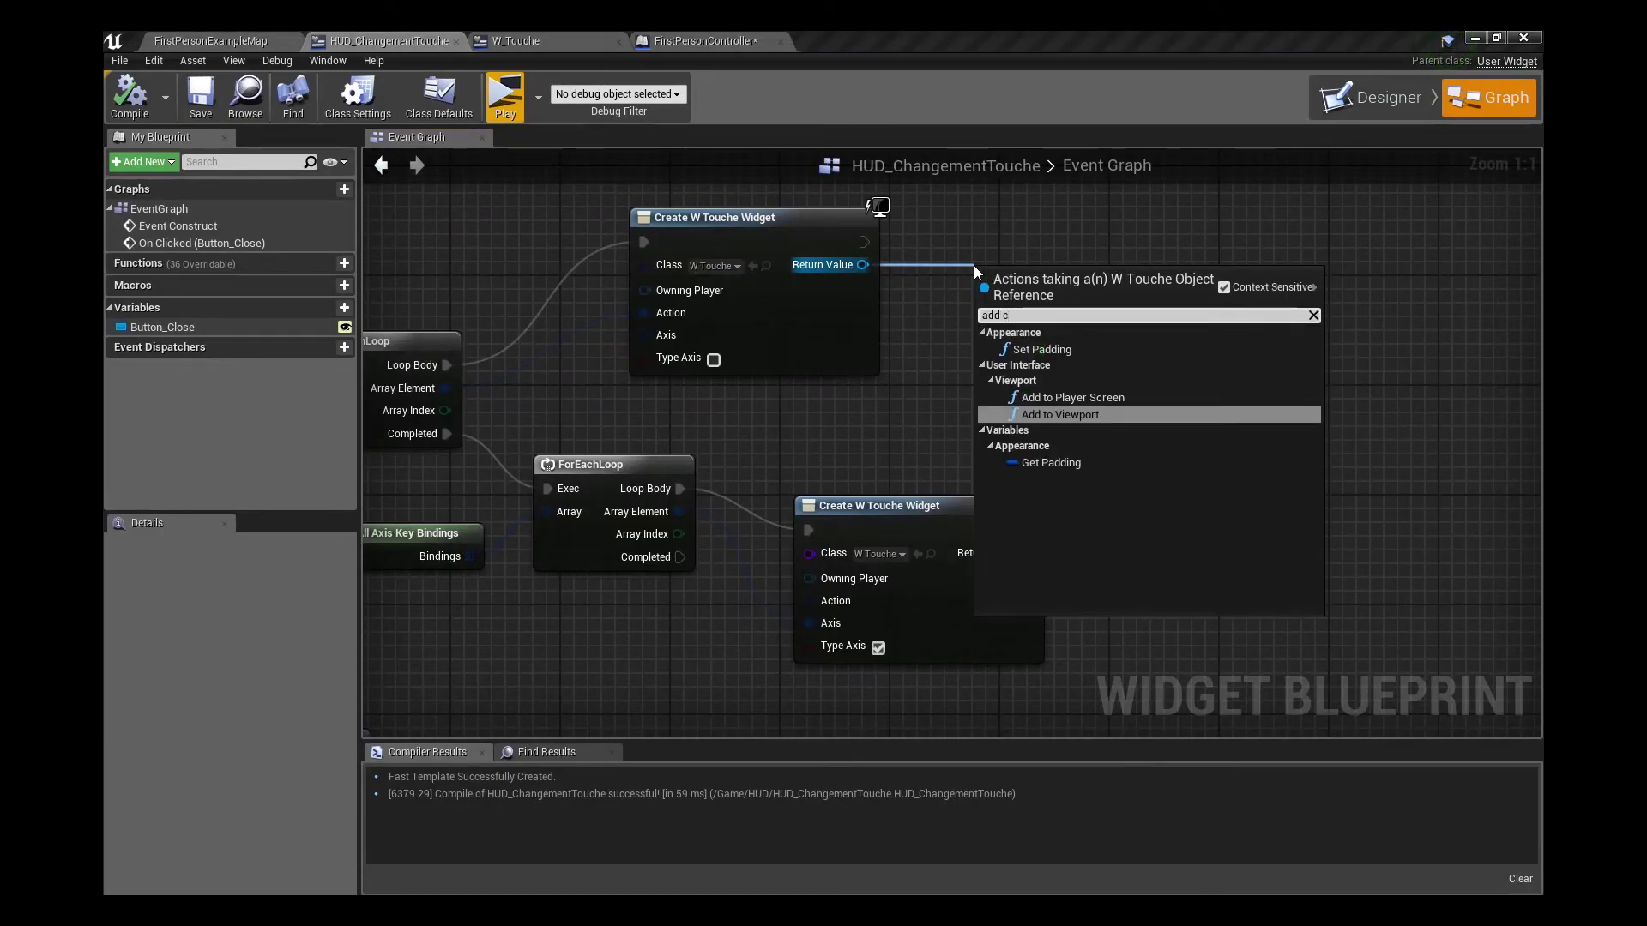
left_click(1224, 288)
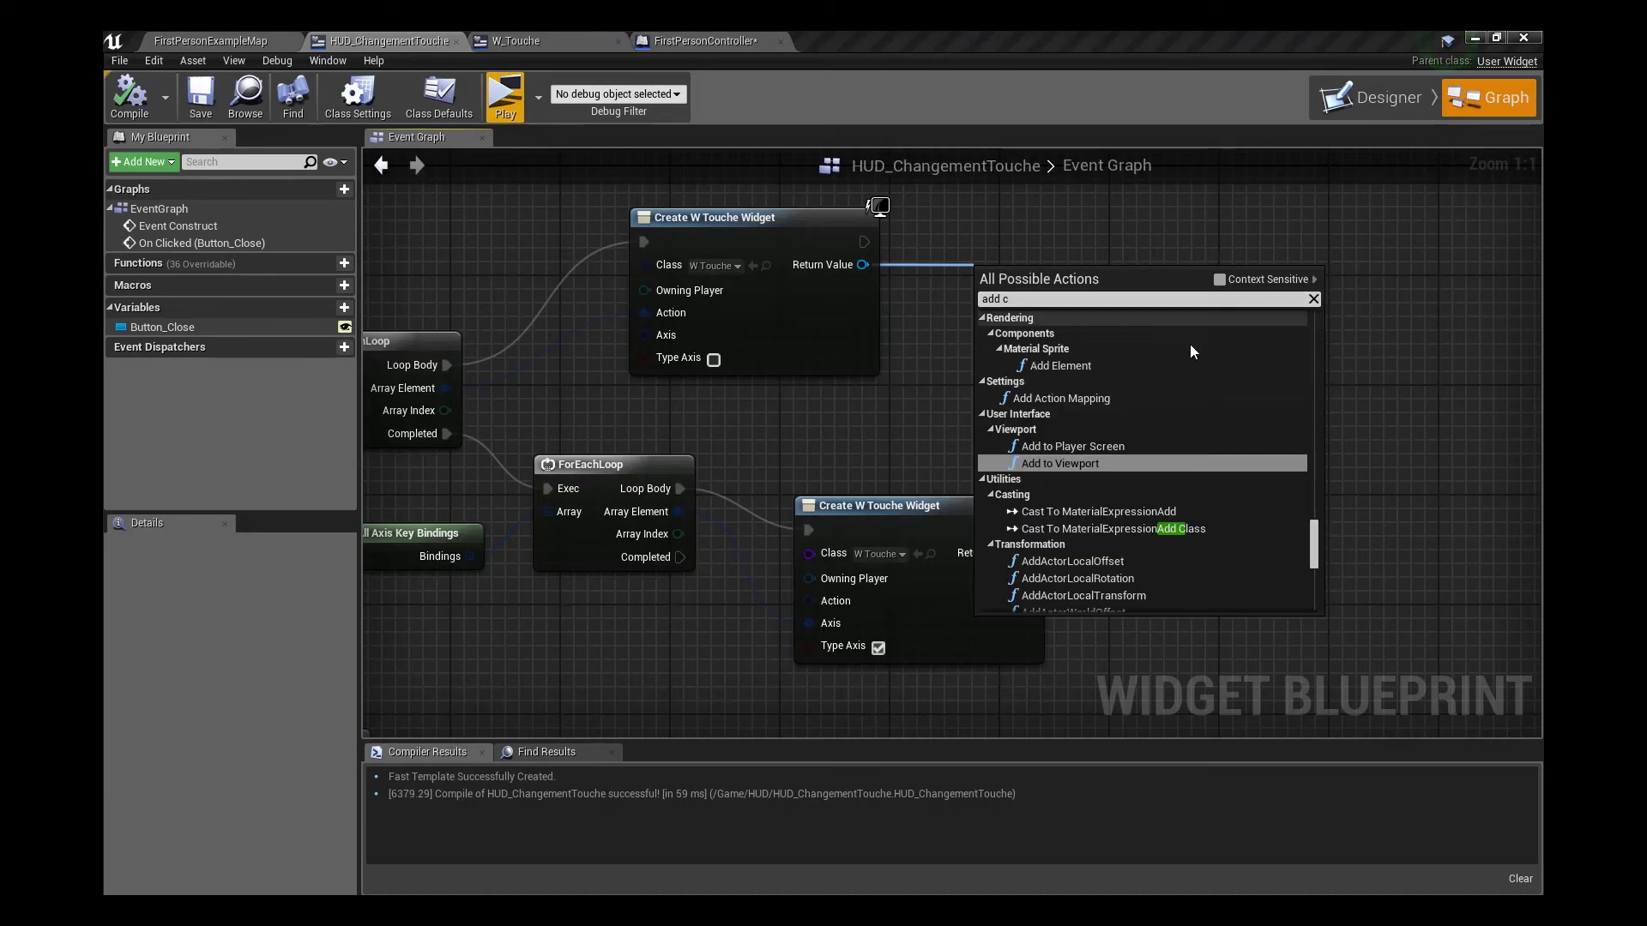
type("hil")
key("Return")
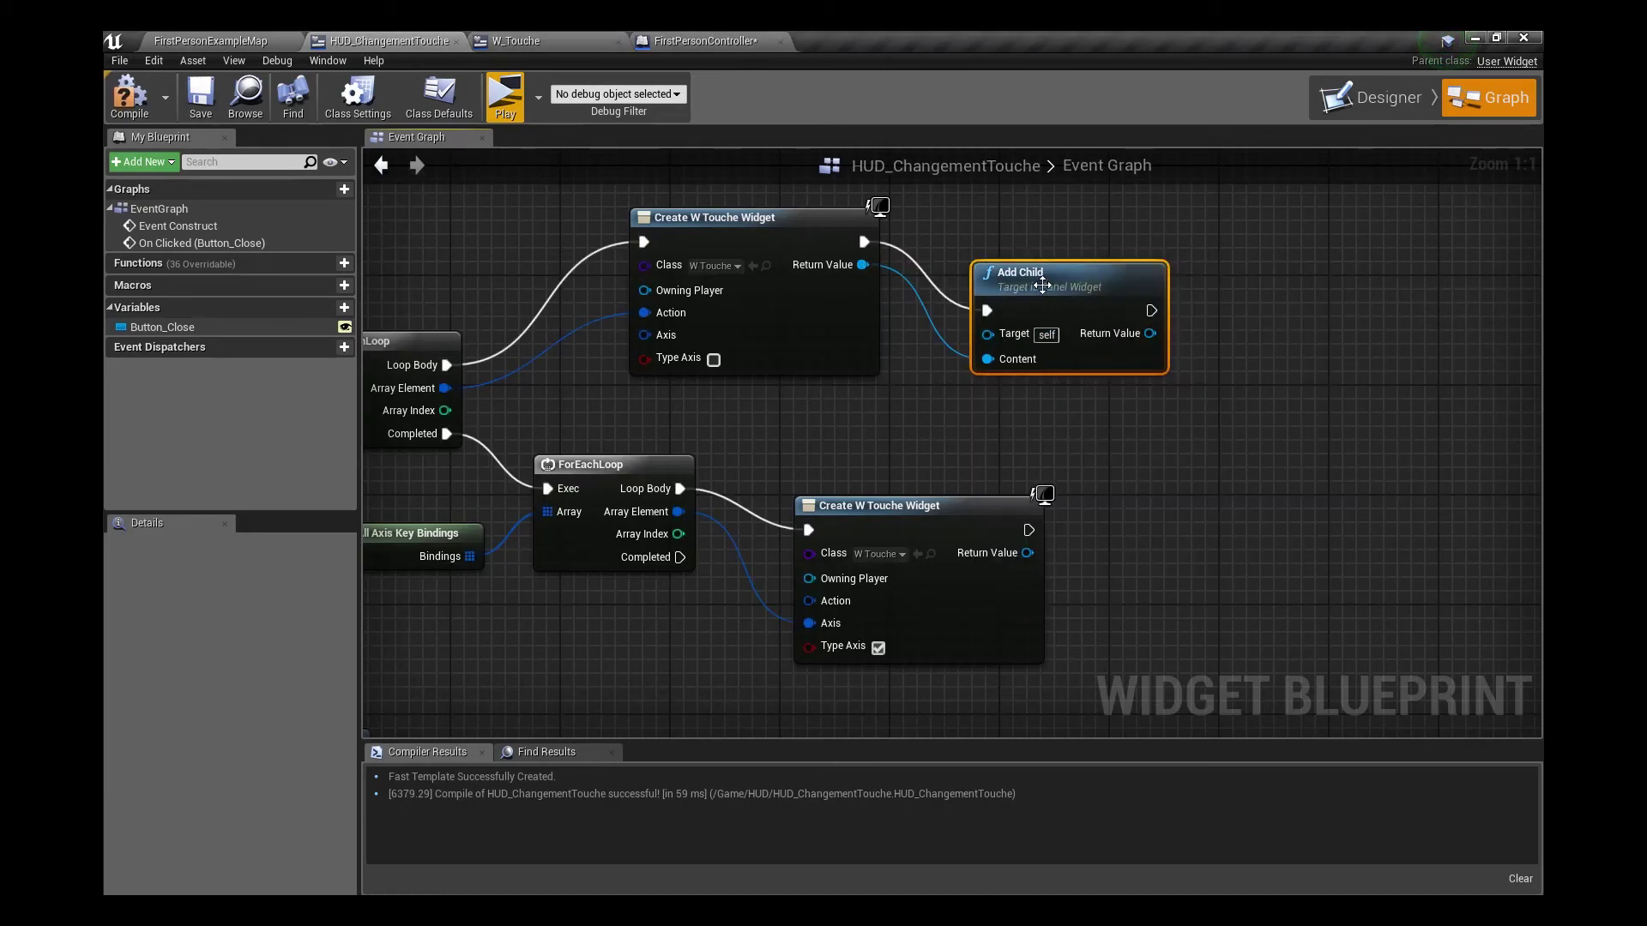
left_click_drag(1042, 286, 1069, 217)
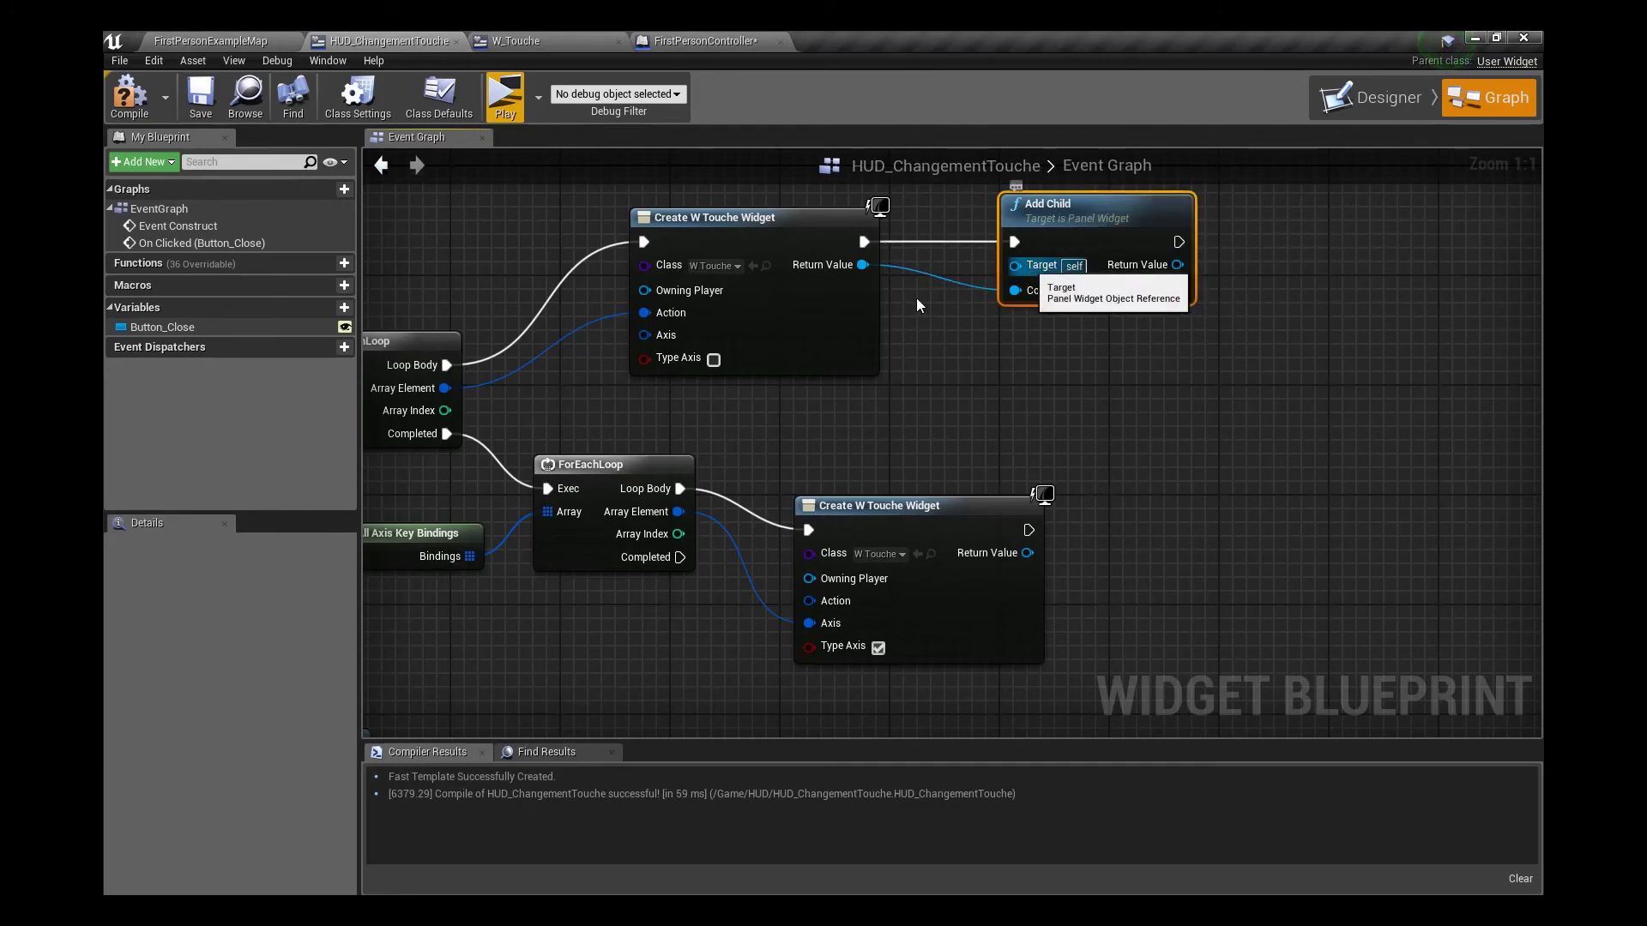
Make SB_Touches a variable and plug it into Add Child's Target
left_click(1370, 97)
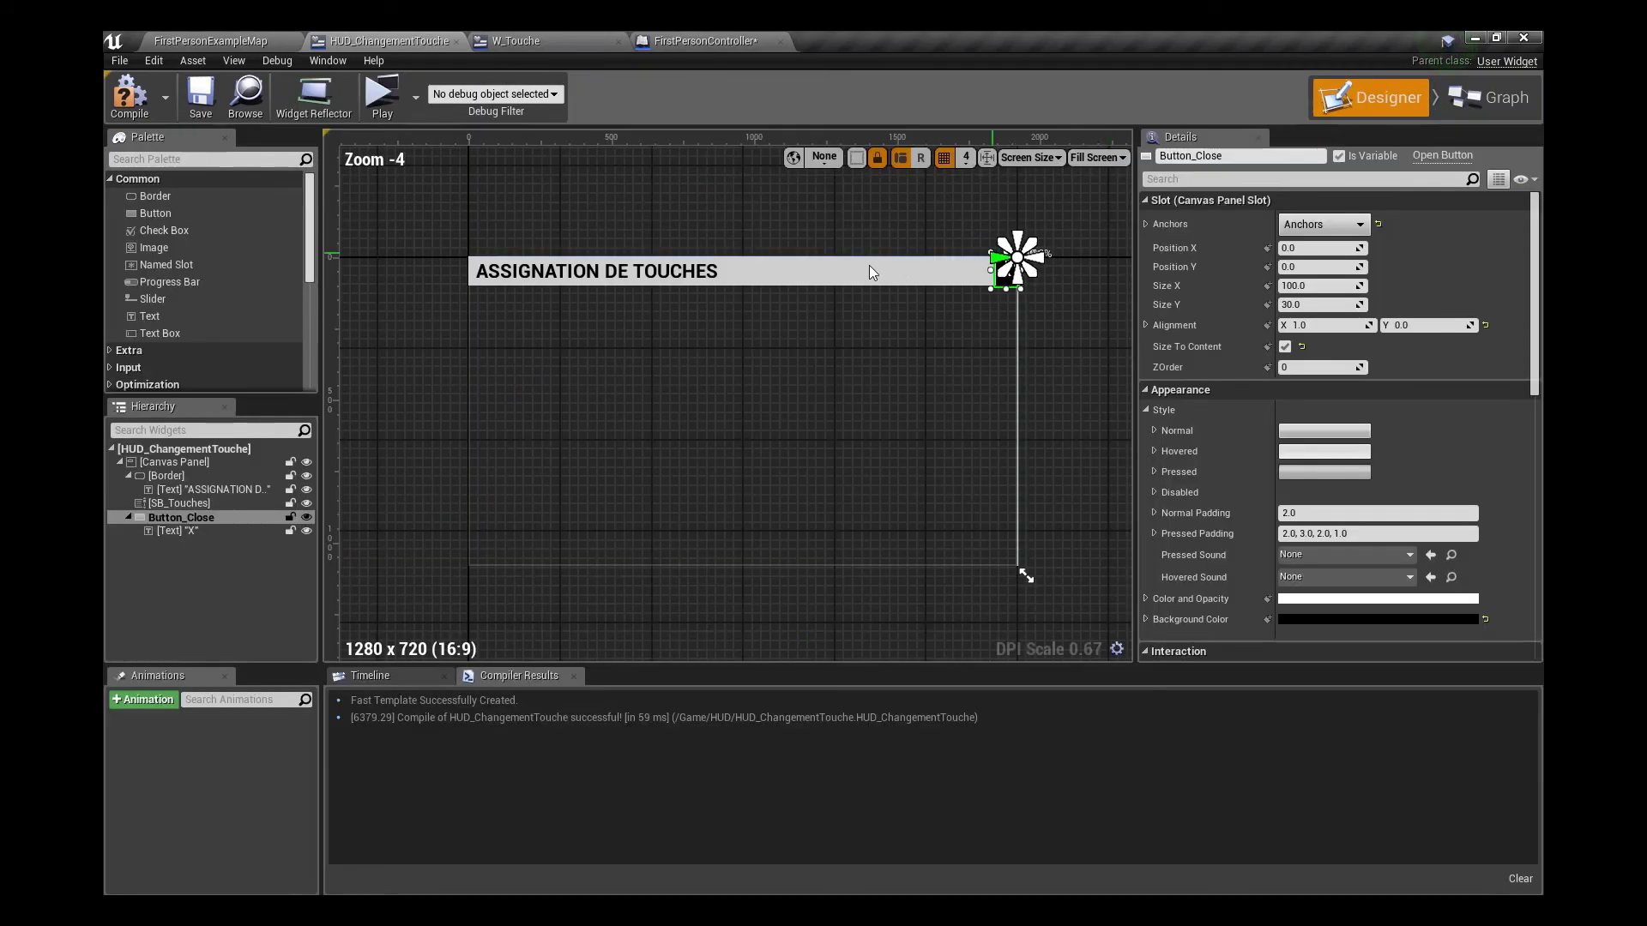
left_click(535, 347)
left_click(1343, 156)
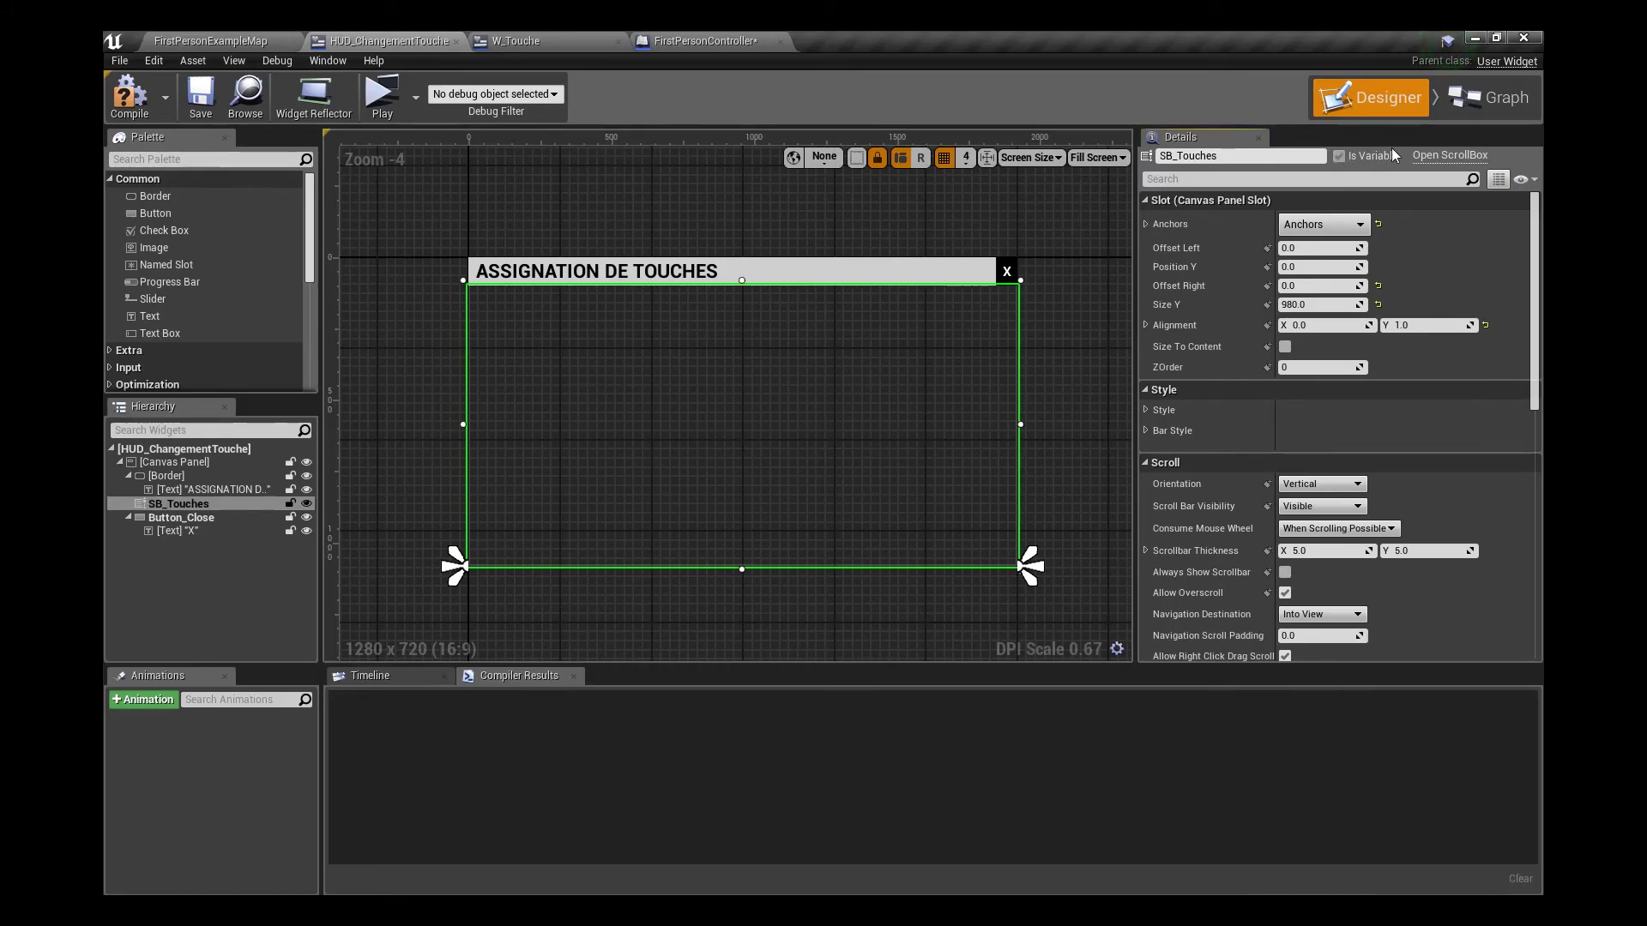
left_click(1479, 99)
left_click_drag(152, 343, 916, 263)
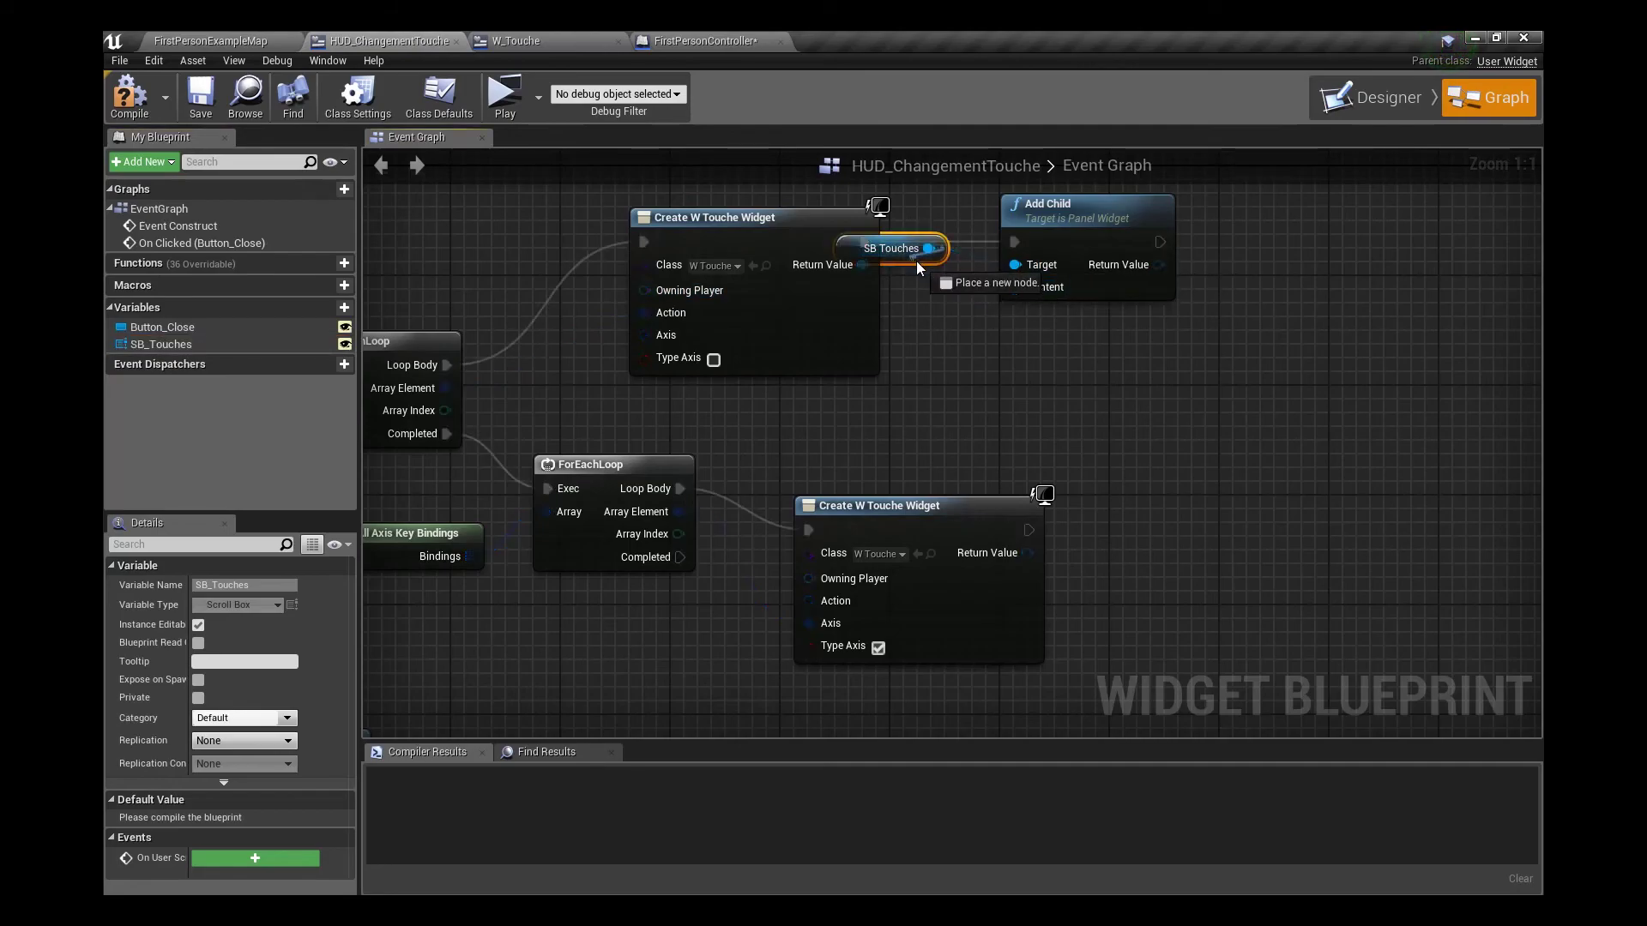
left_click_drag(916, 265, 915, 267)
Wire the axis-binding widget into Add Child's execution and Content pins
left_click_drag(922, 411, 895, 411)
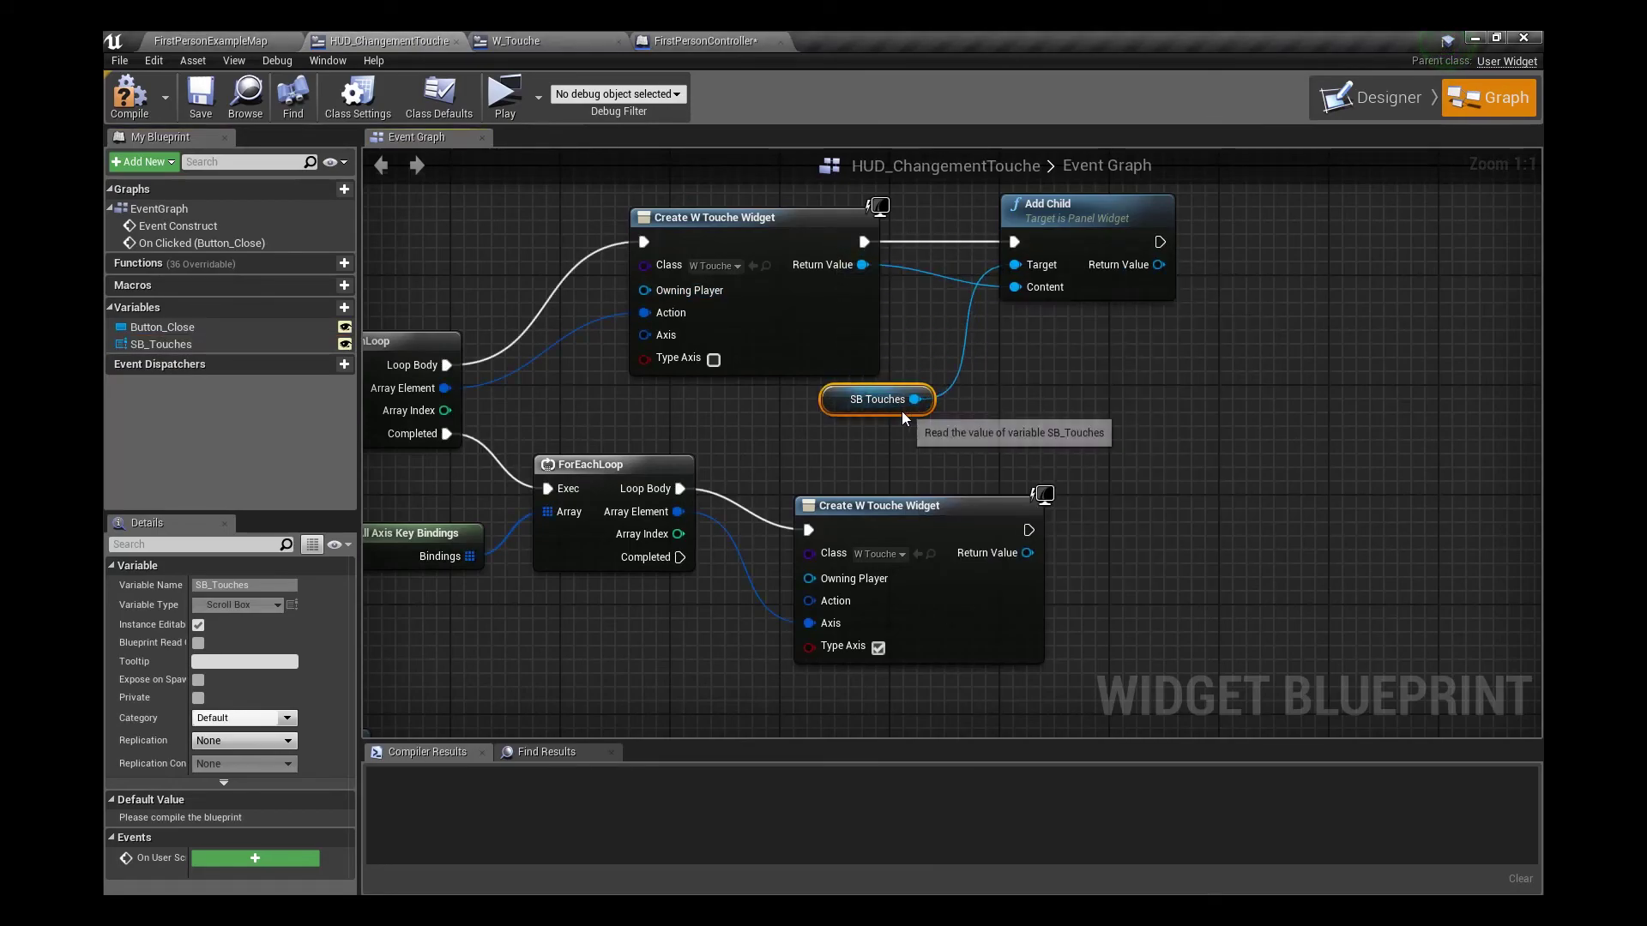
left_click_drag(904, 195, 1104, 523)
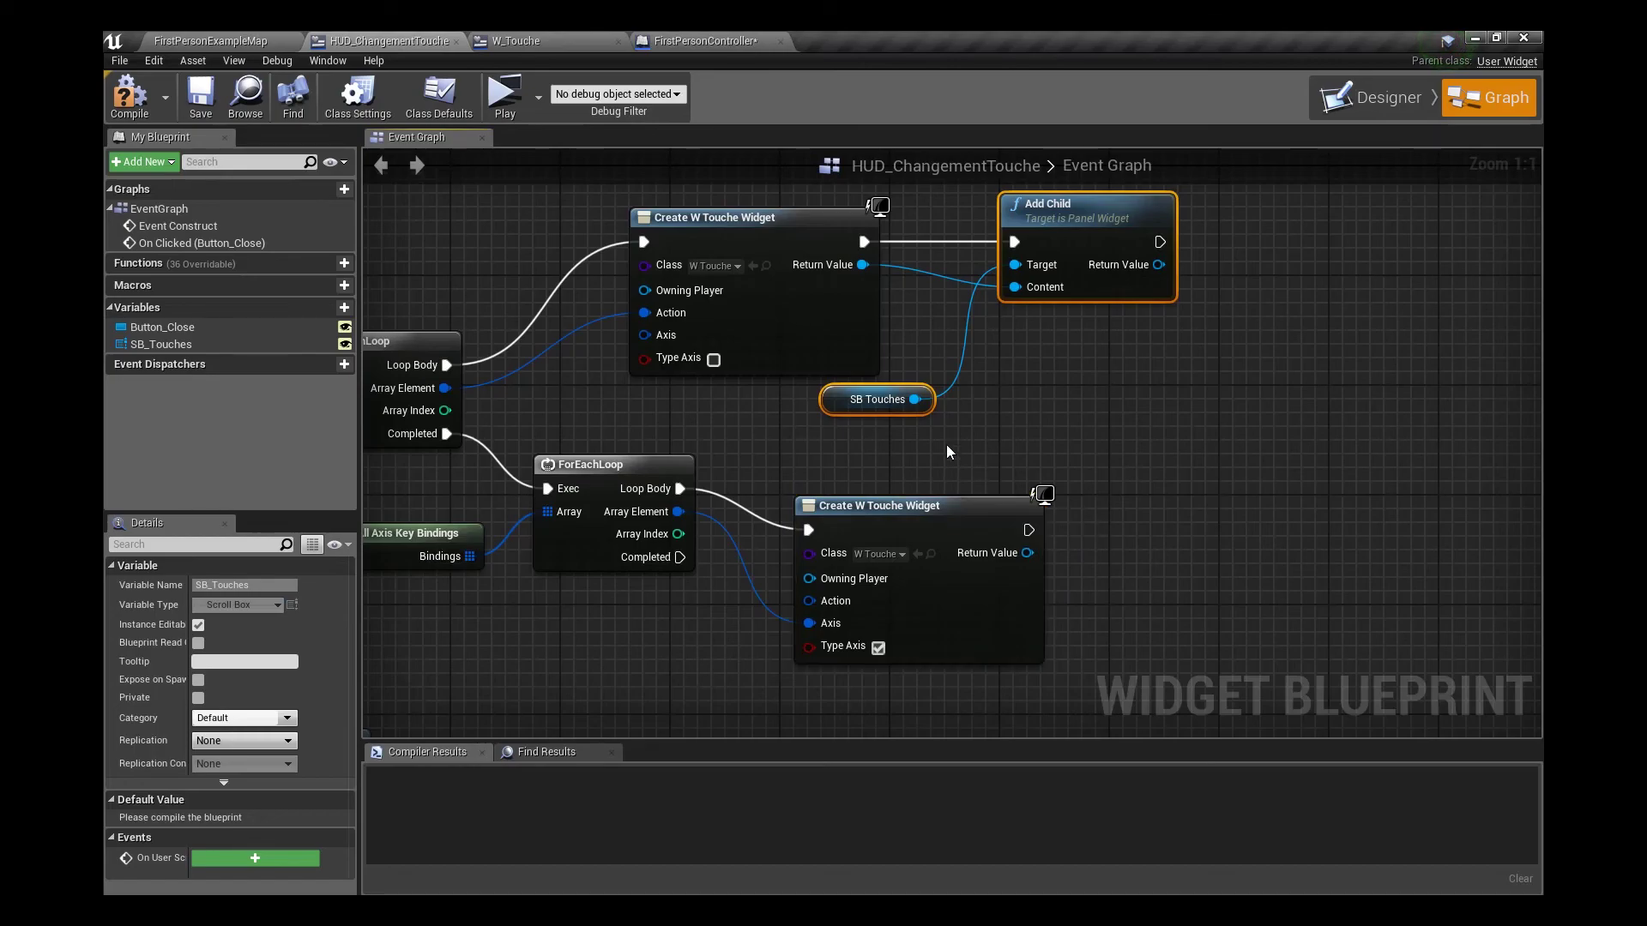
left_click_drag(926, 399, 1170, 566)
right_click_drag(1170, 566, 914, 424)
left_click_drag(1058, 271, 954, 374)
left_click_drag(773, 388, 918, 384)
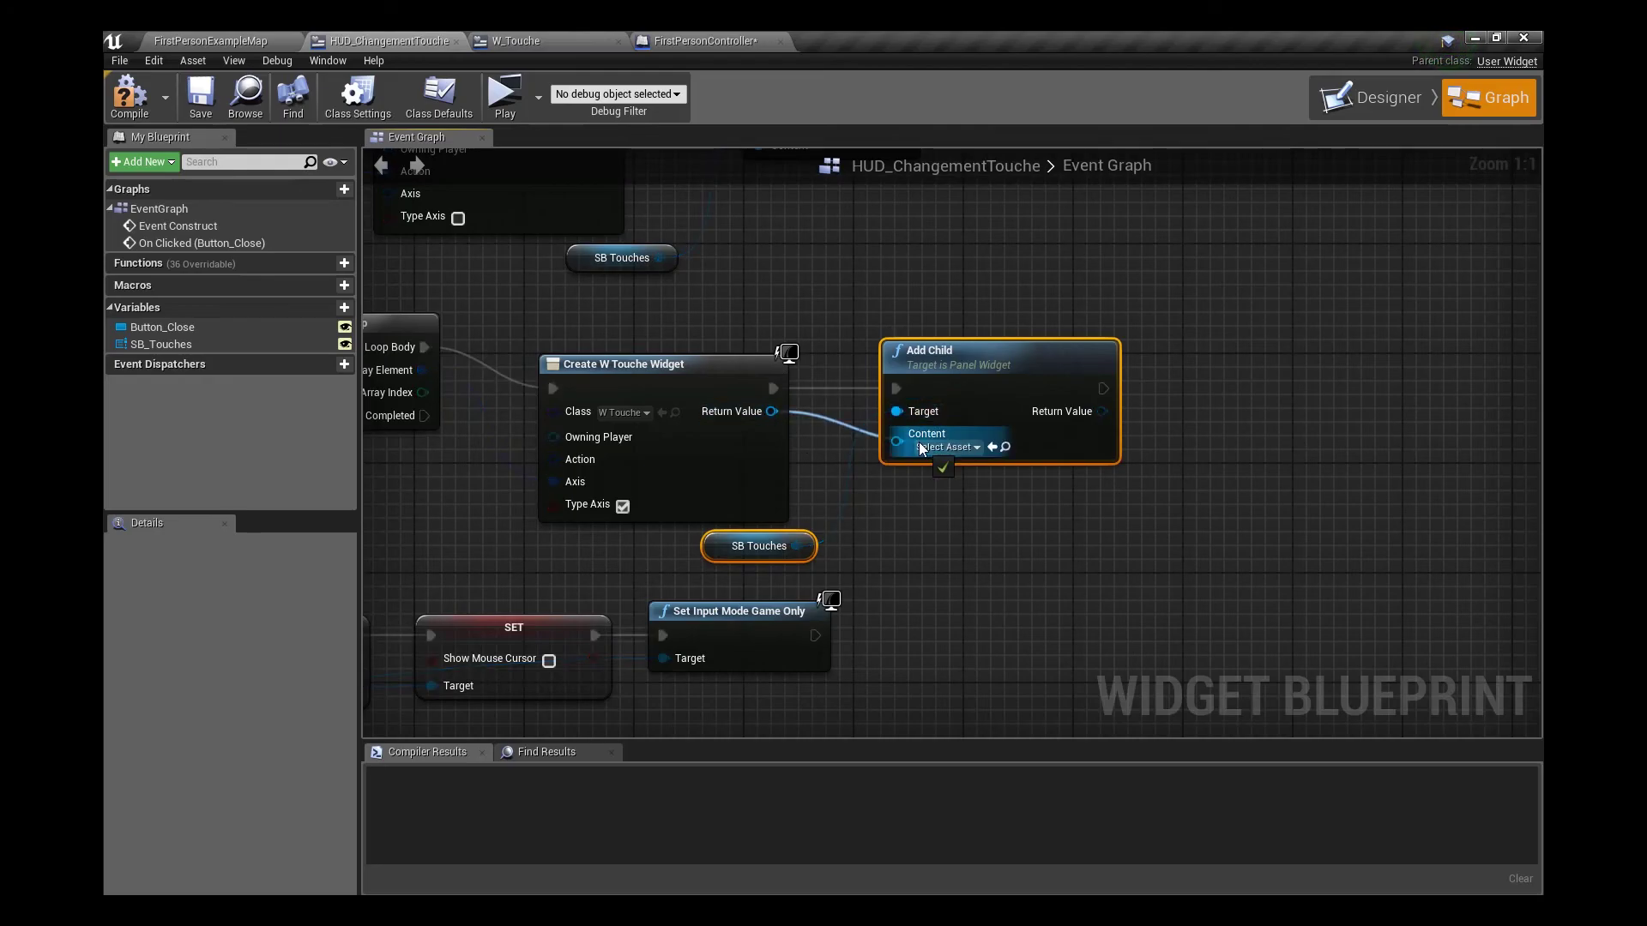
left_click_drag(776, 411, 897, 440)
Compile and save the widget blueprint, then launch a standalone preview
right_click_drag(825, 268, 989, 470)
scroll(989, 470, "down", 2)
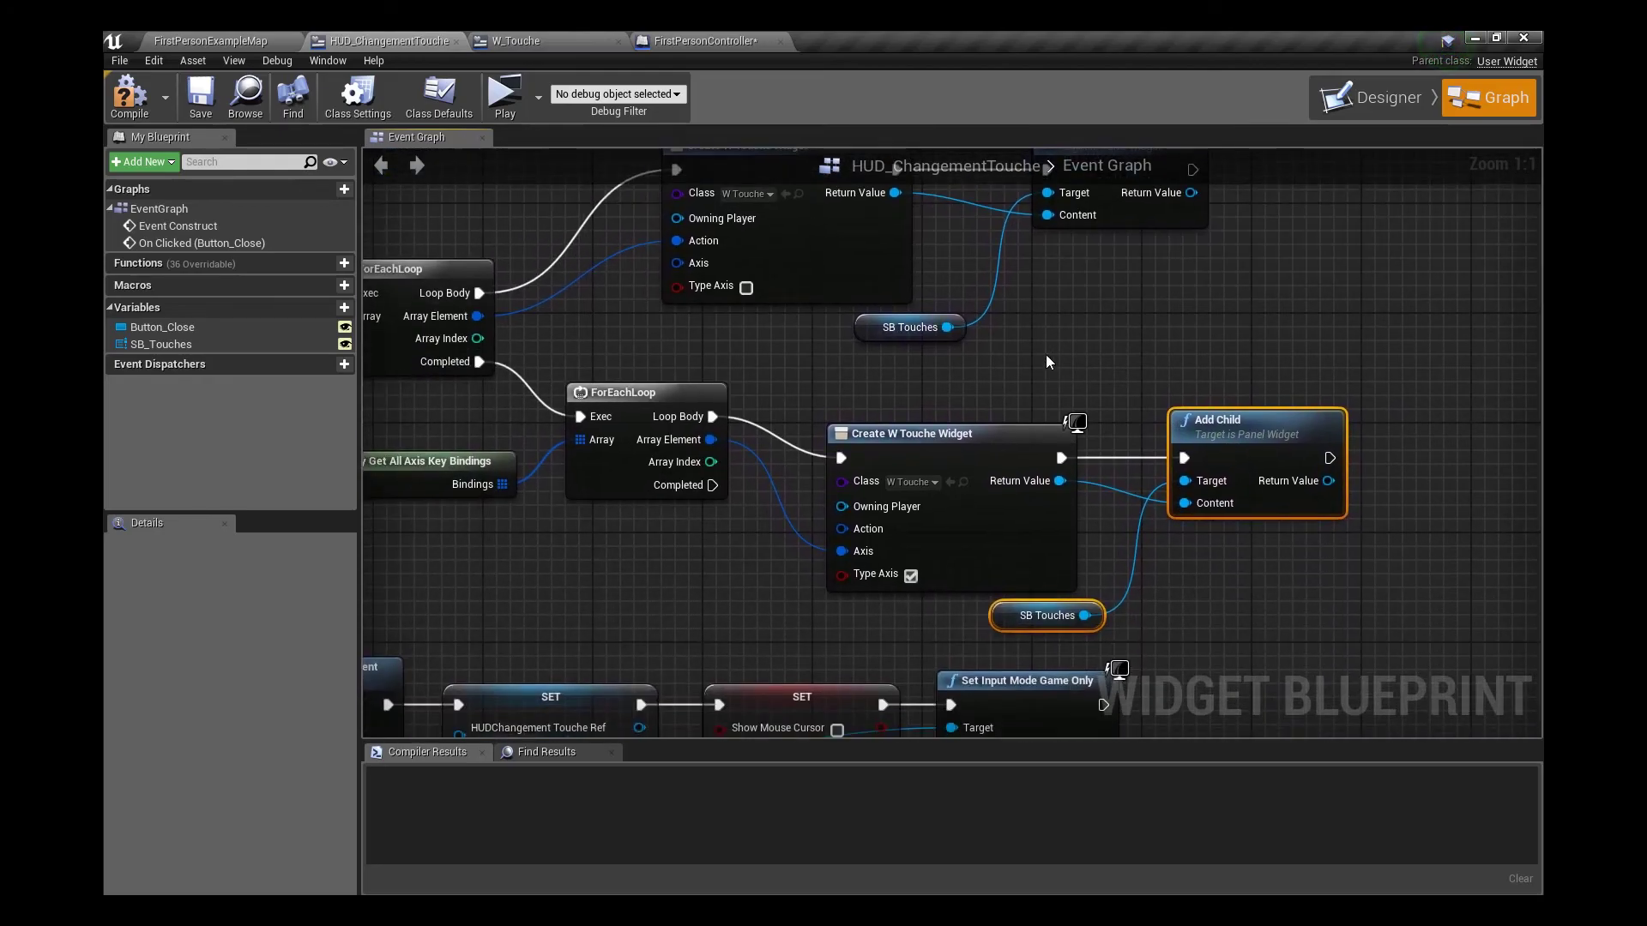
left_click(129, 96)
left_click(201, 96)
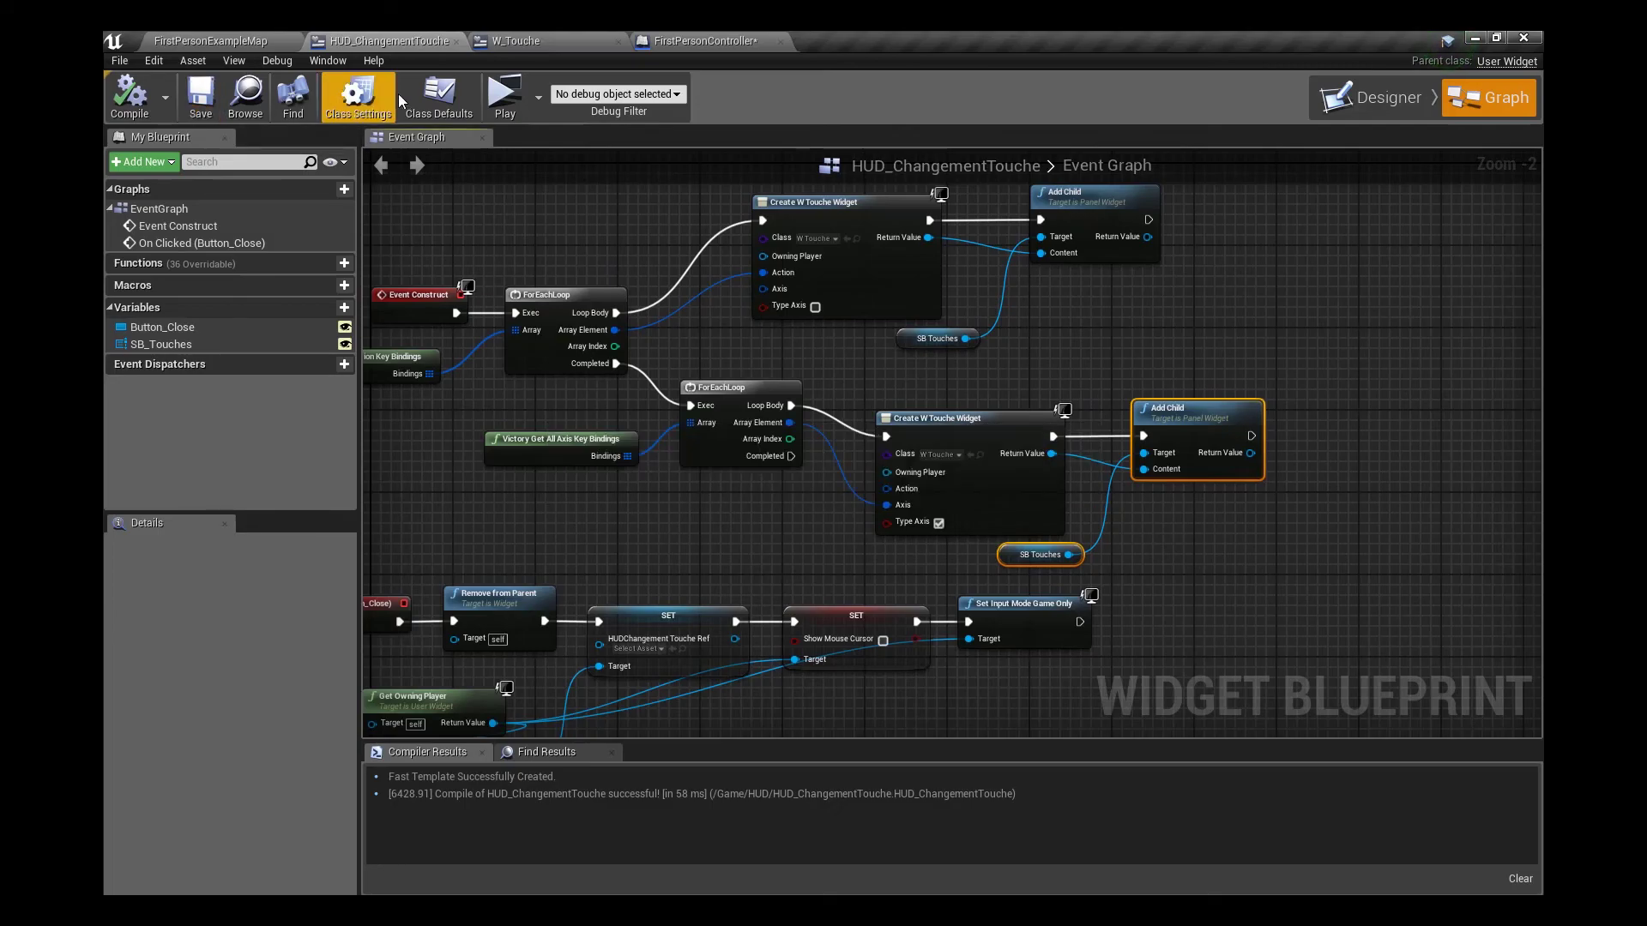
left_click(496, 99)
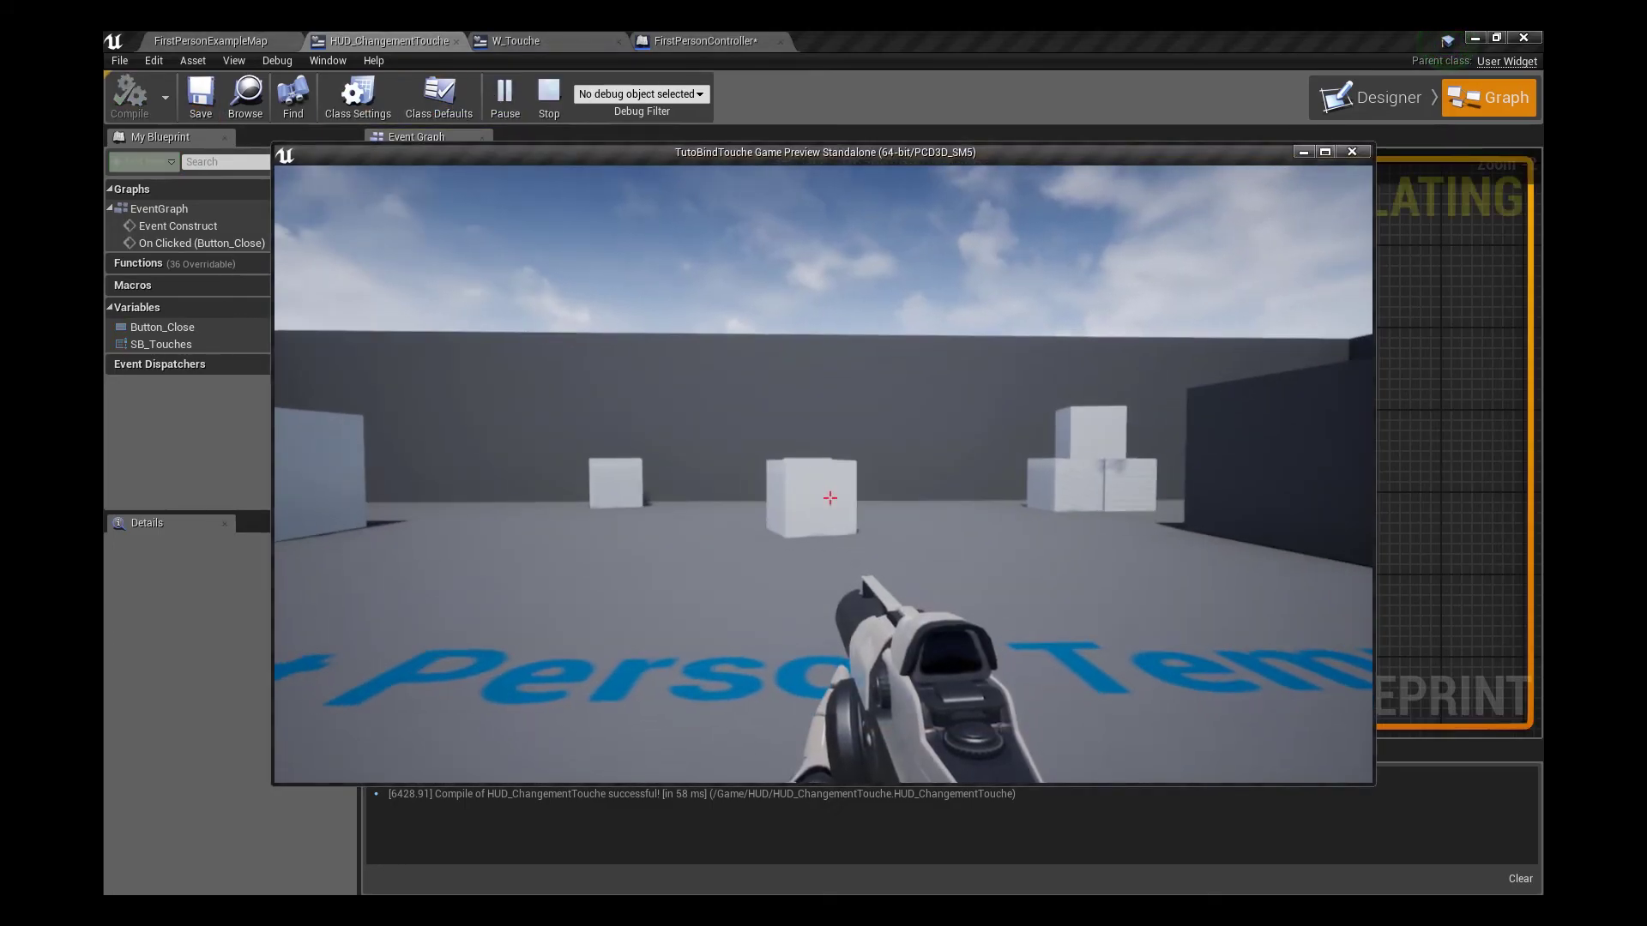
Open the ASSIGNATION DE TOUCHES panel with P and scroll through every binding
key("p")
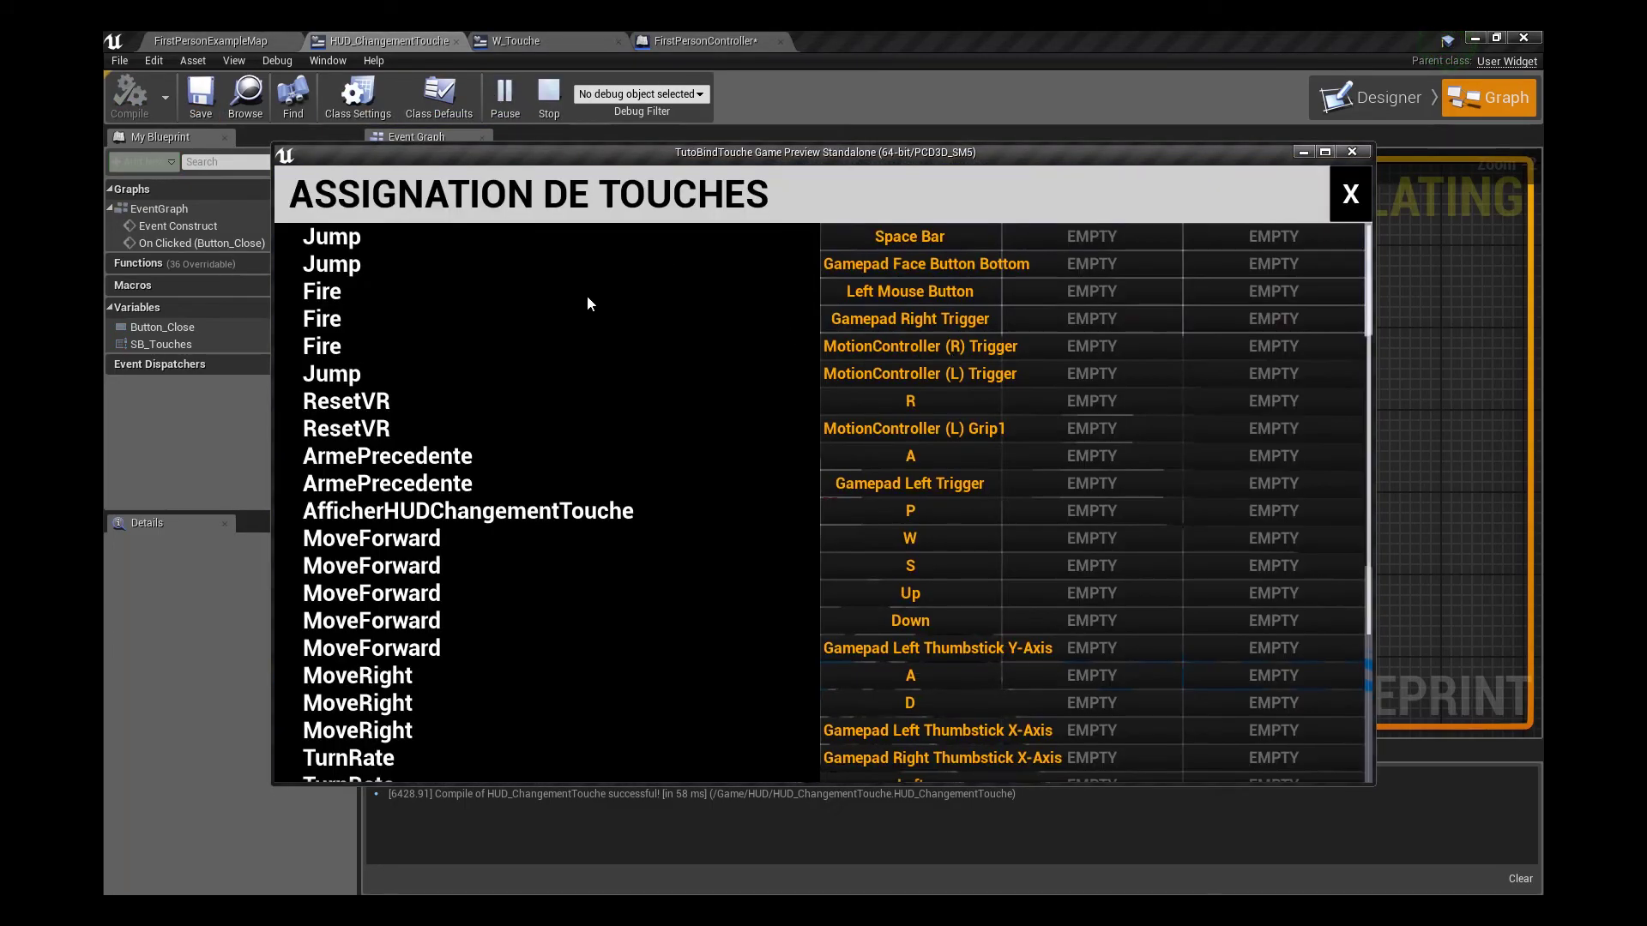
scroll(575, 296, "down", 2)
scroll(575, 298, "down", 3)
scroll(575, 296, "up", 3)
scroll(574, 297, "down", 3)
scroll(574, 297, "down", 2)
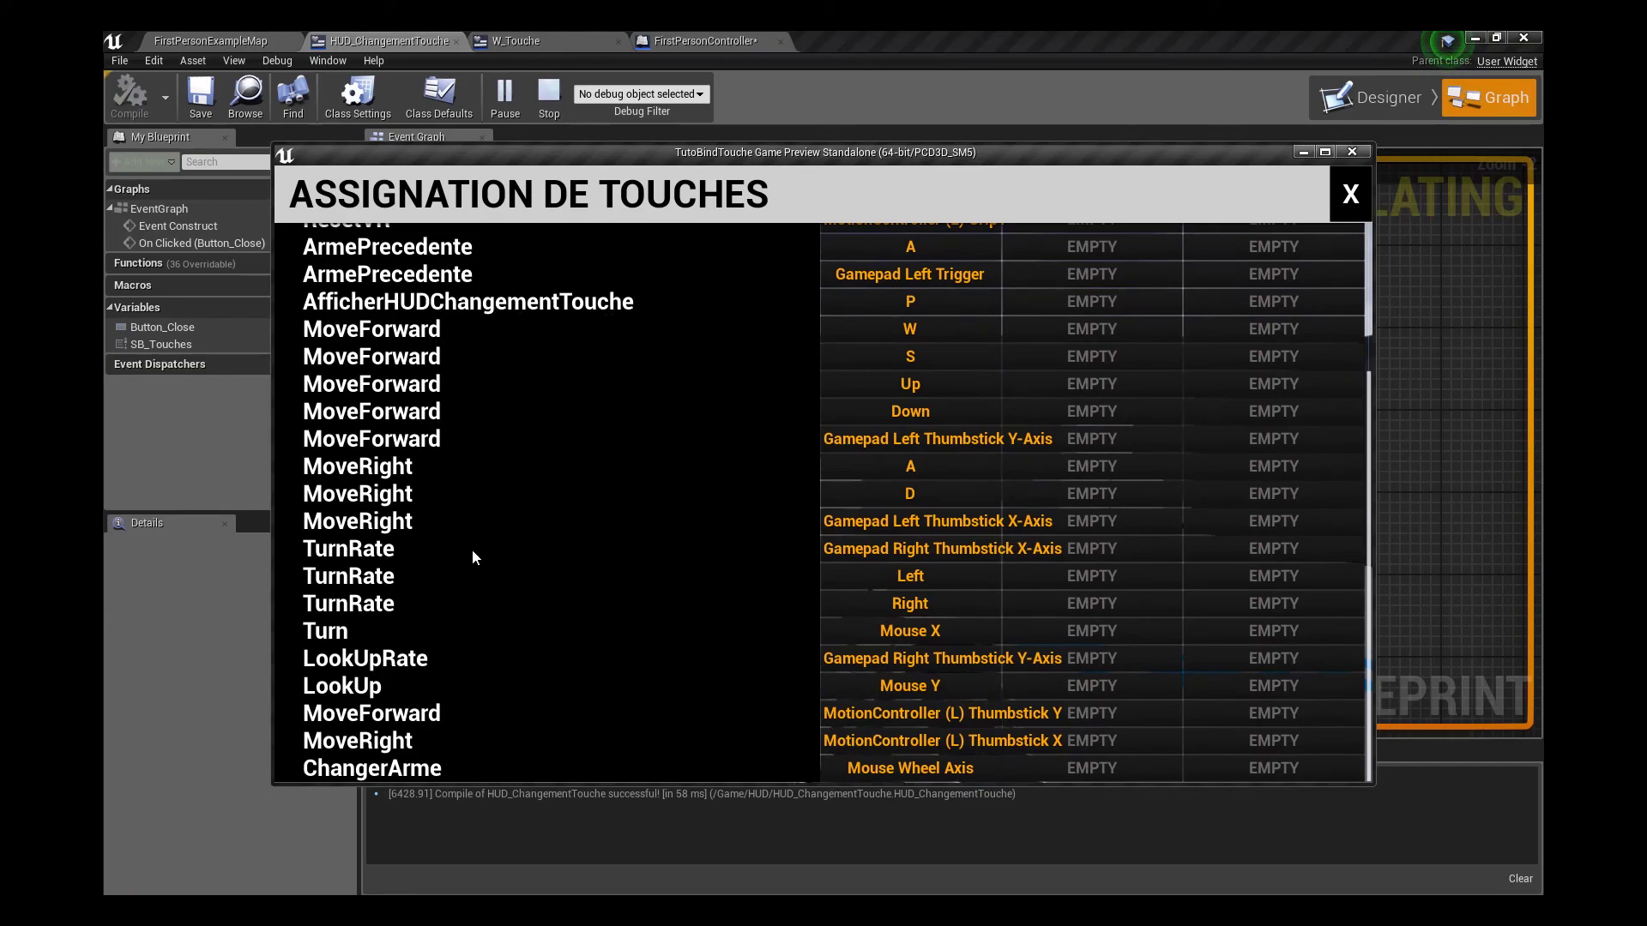
scroll(512, 538, "up", 2)
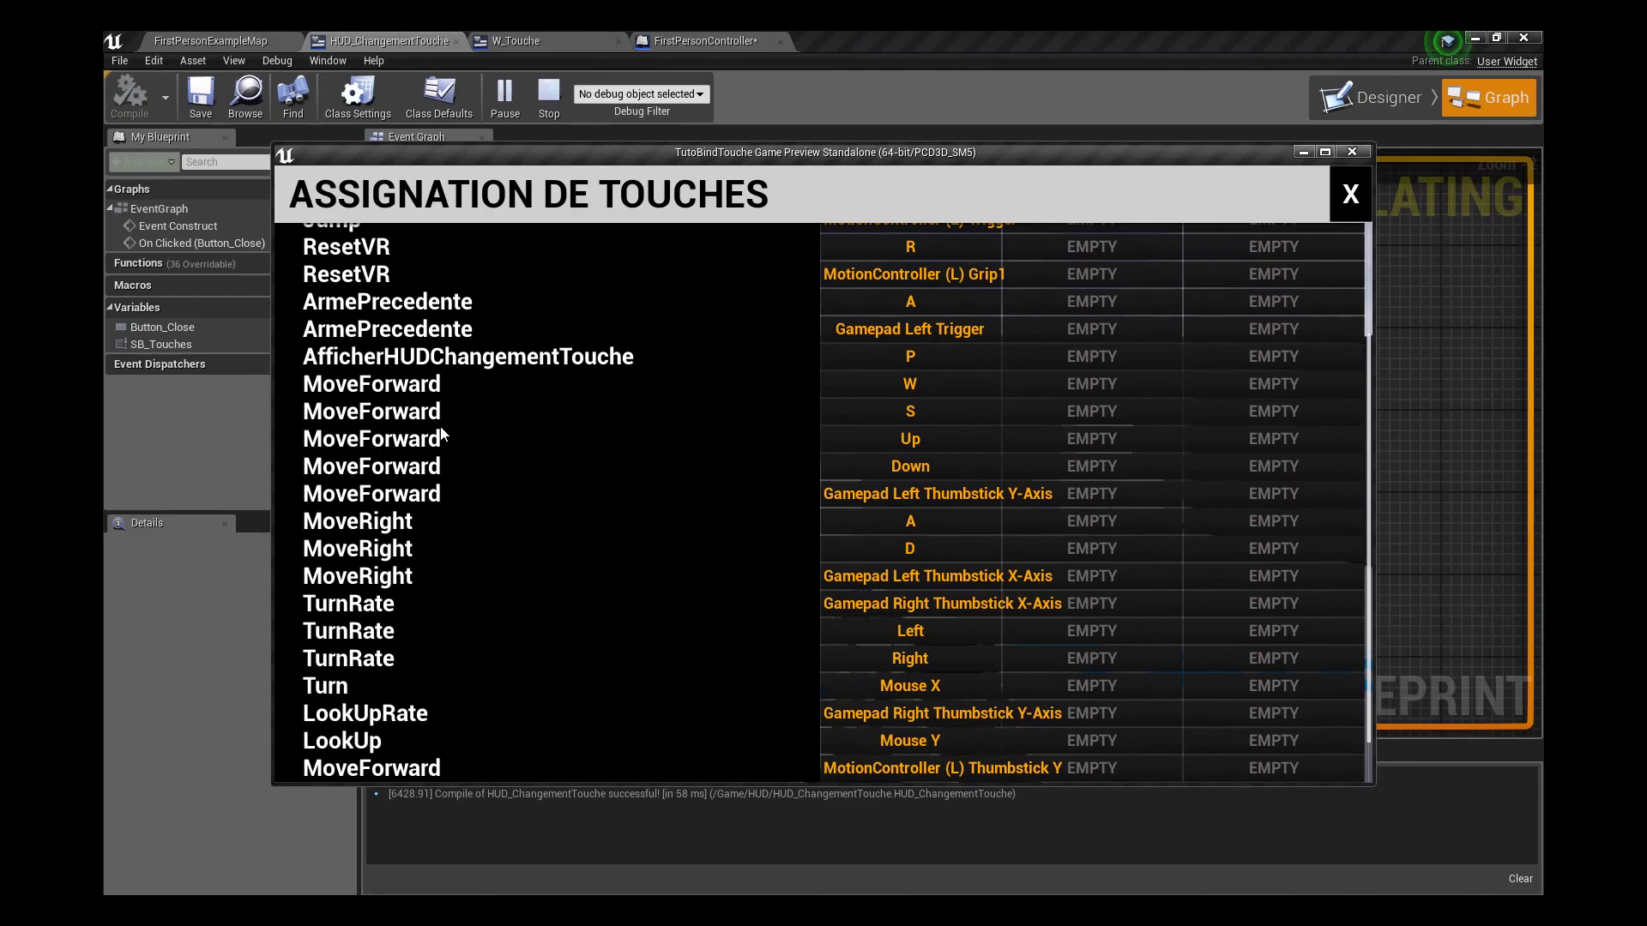
scroll(440, 427, "down", 2)
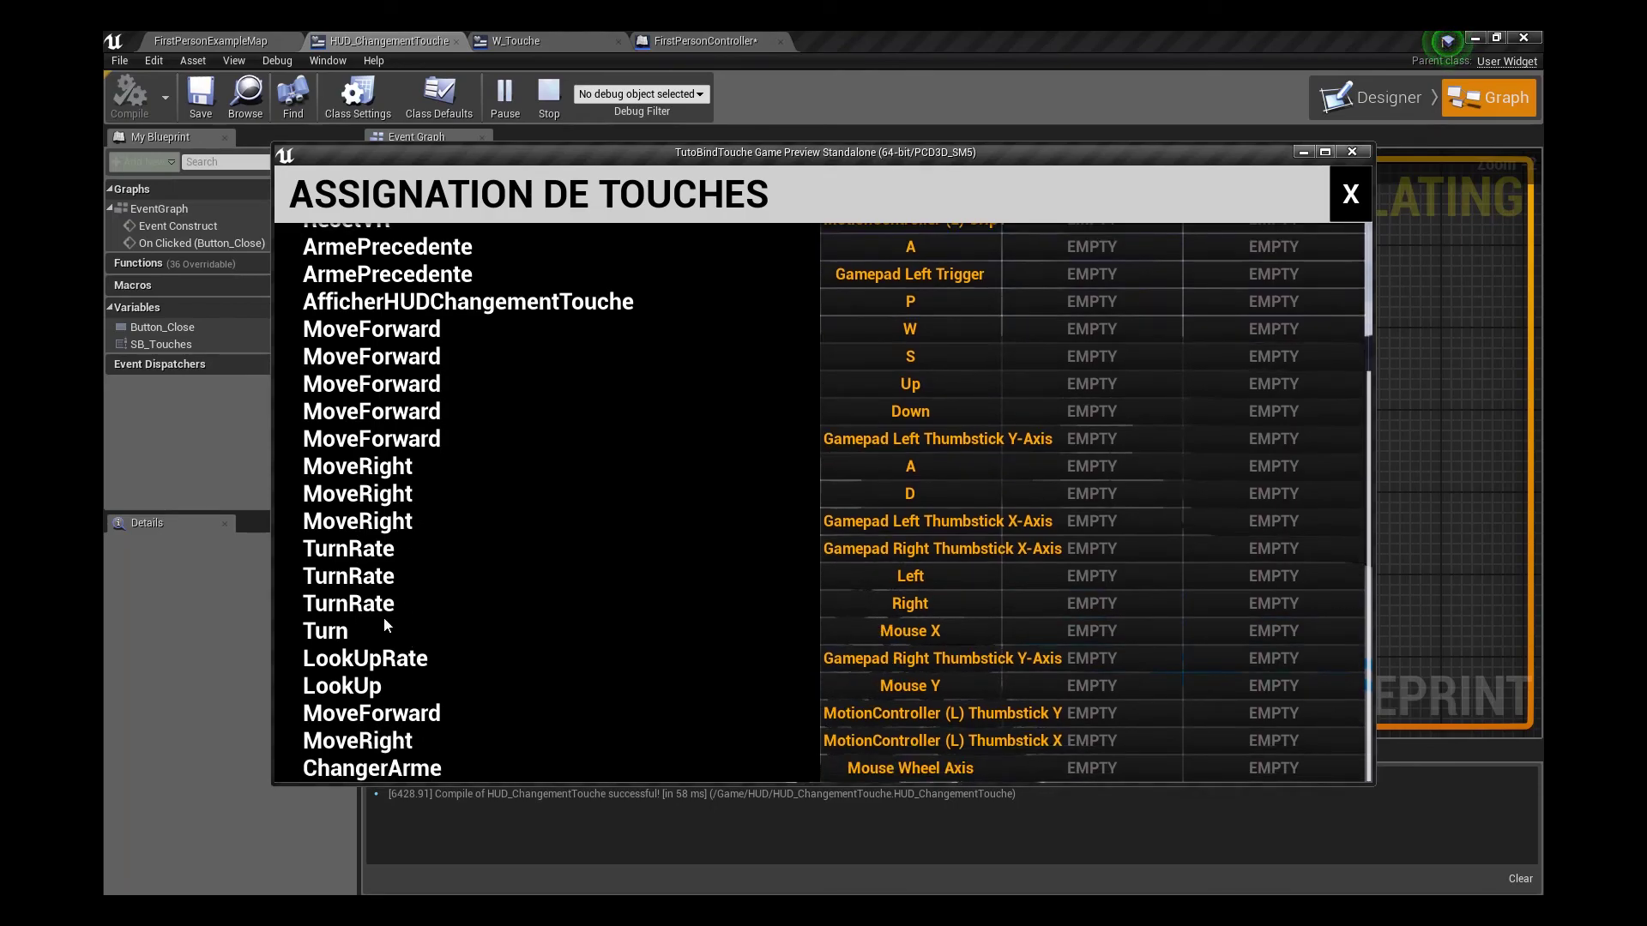